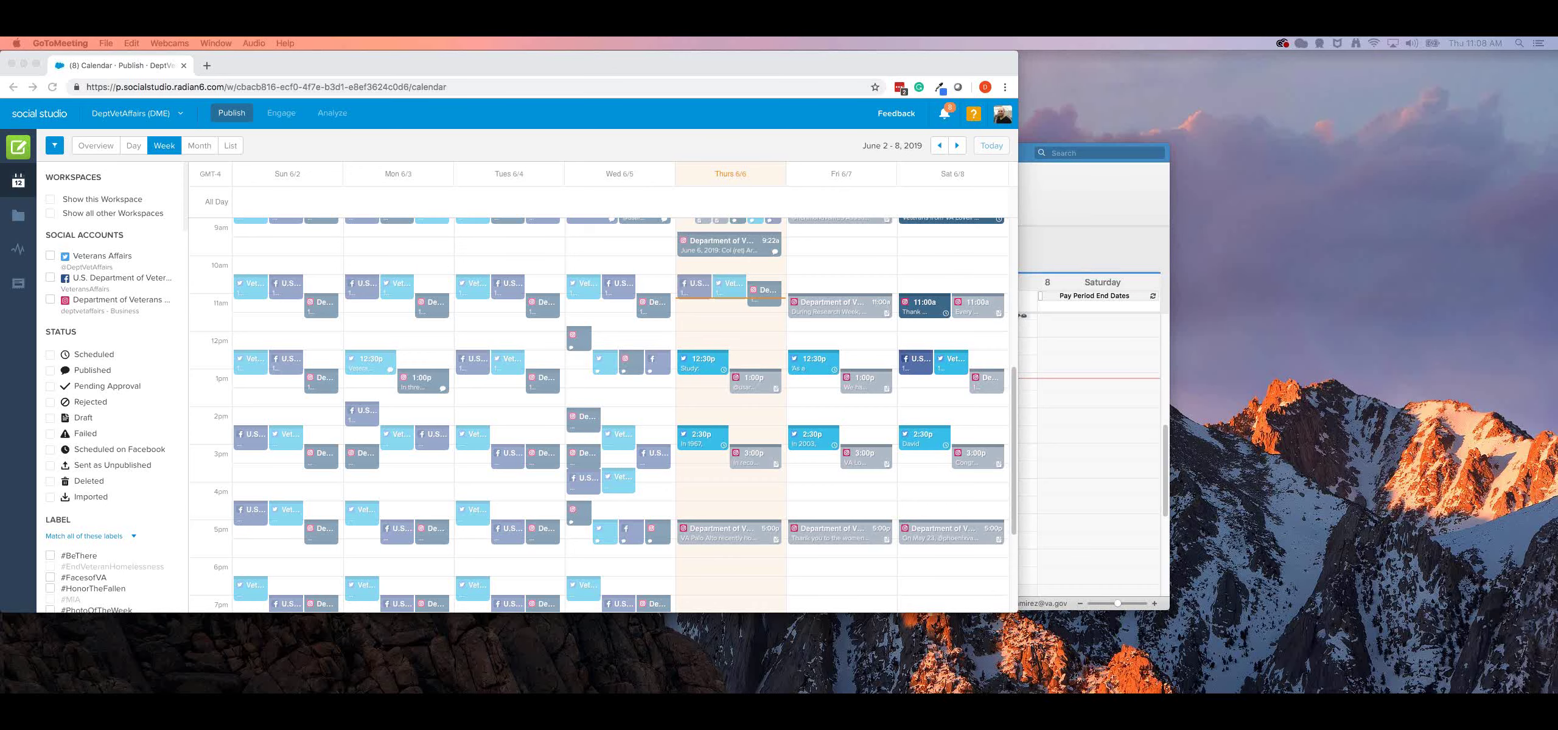
Pause the April 2019 Social Studio User Webinar video and open the DME Interns channel that published it.
drag(591, 163, 612, 73)
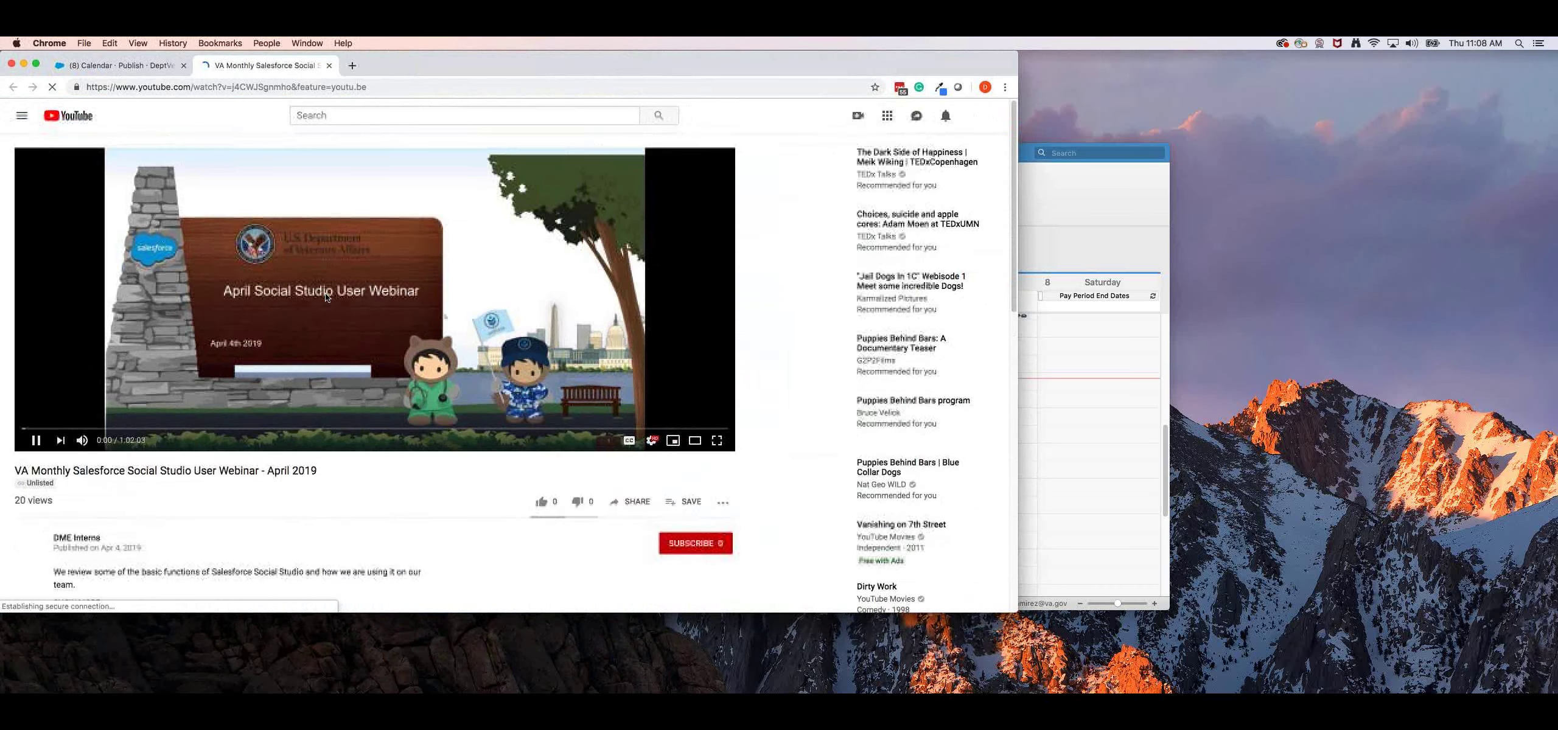
click(321, 309)
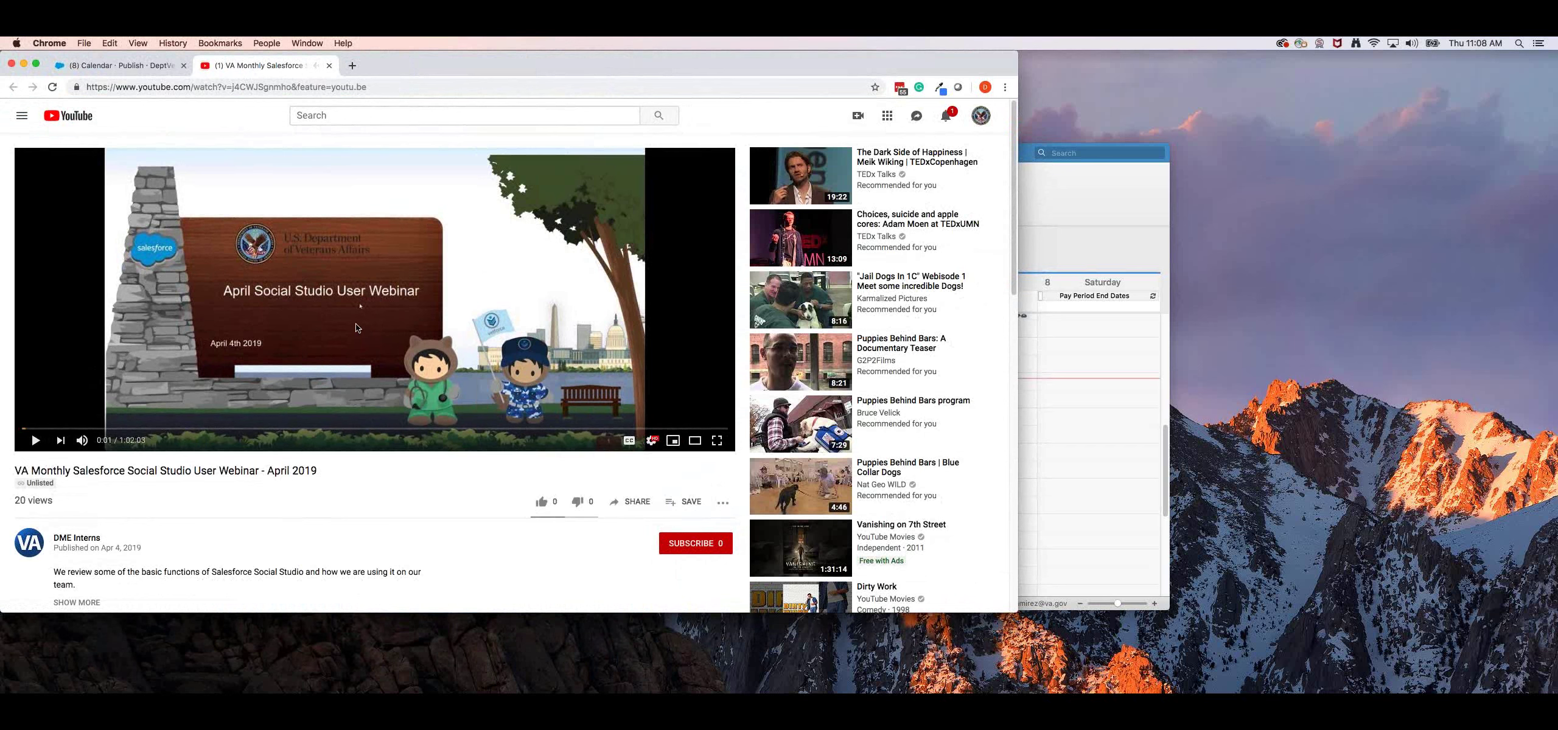
scroll(361, 451, down, 1)
scroll(395, 451, down, 2)
scroll(196, 445, down, 2)
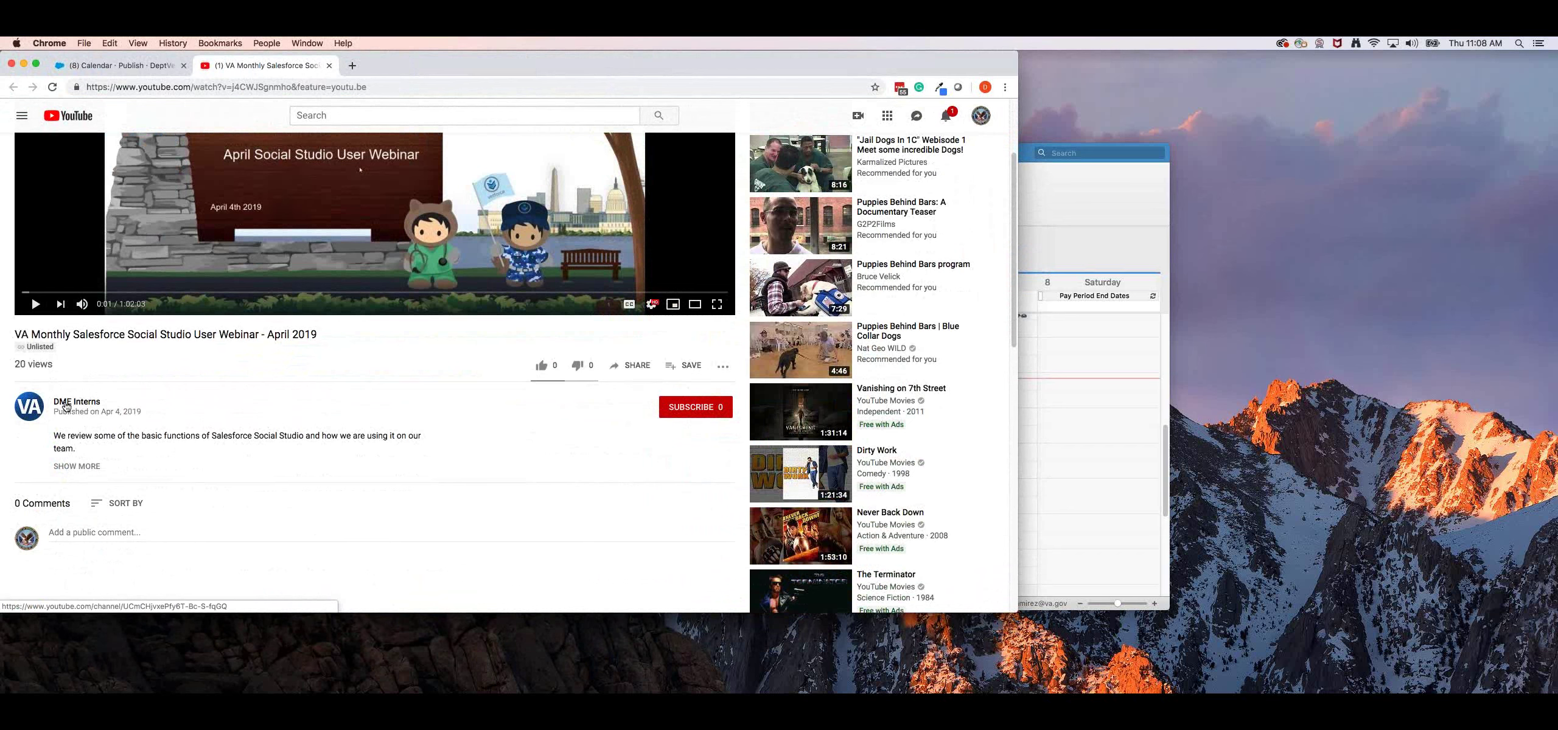
click(74, 403)
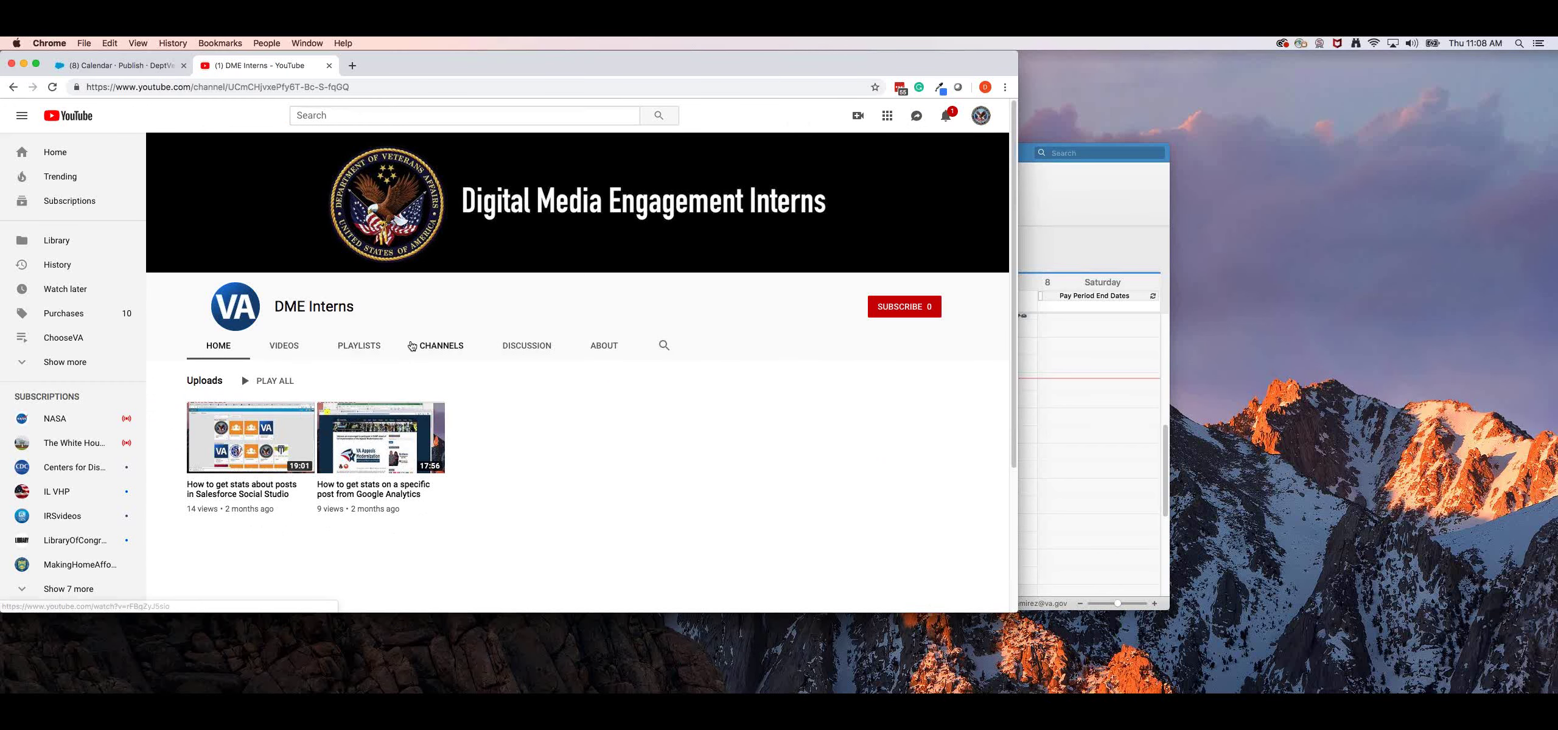
drag(359, 308, 276, 305)
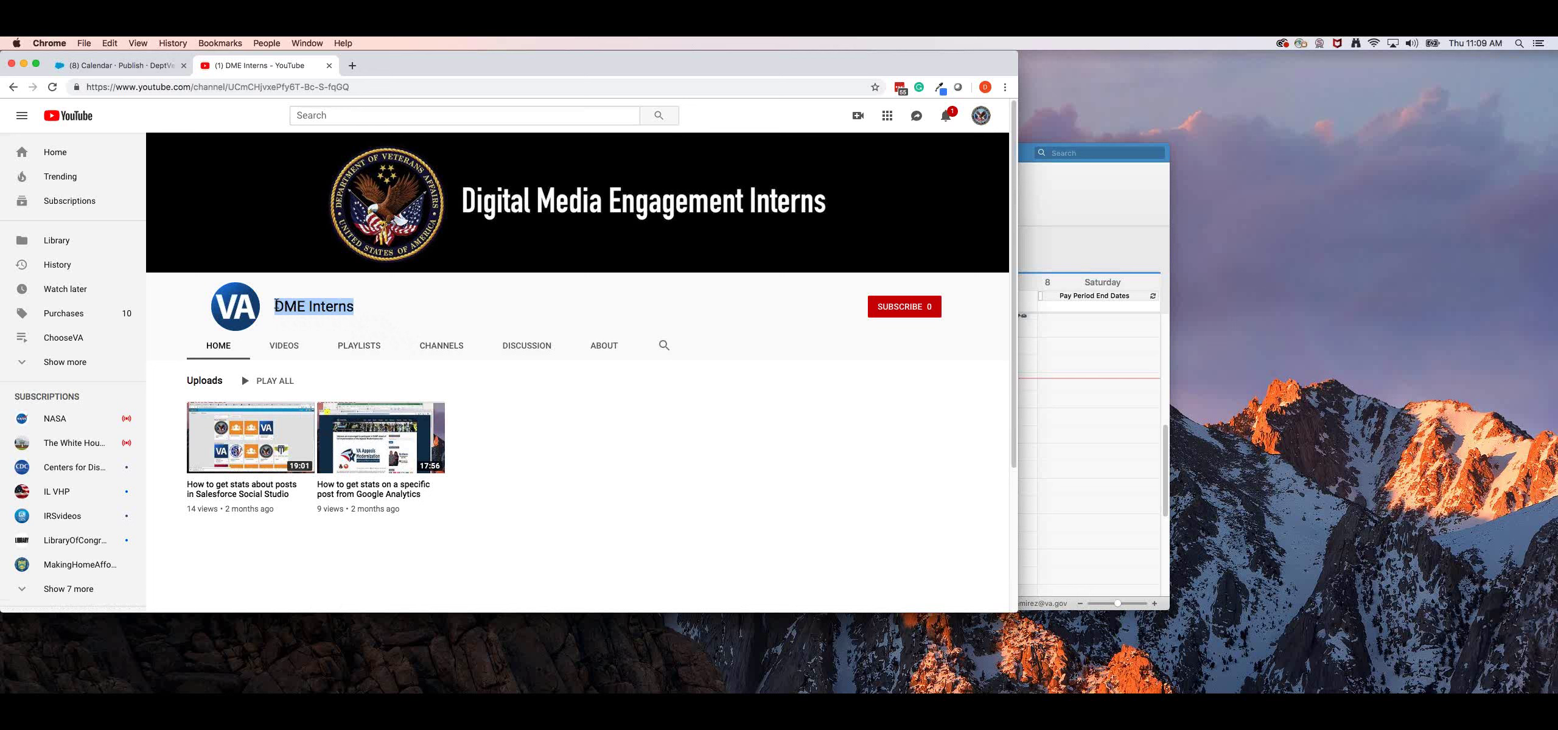
click(276, 305)
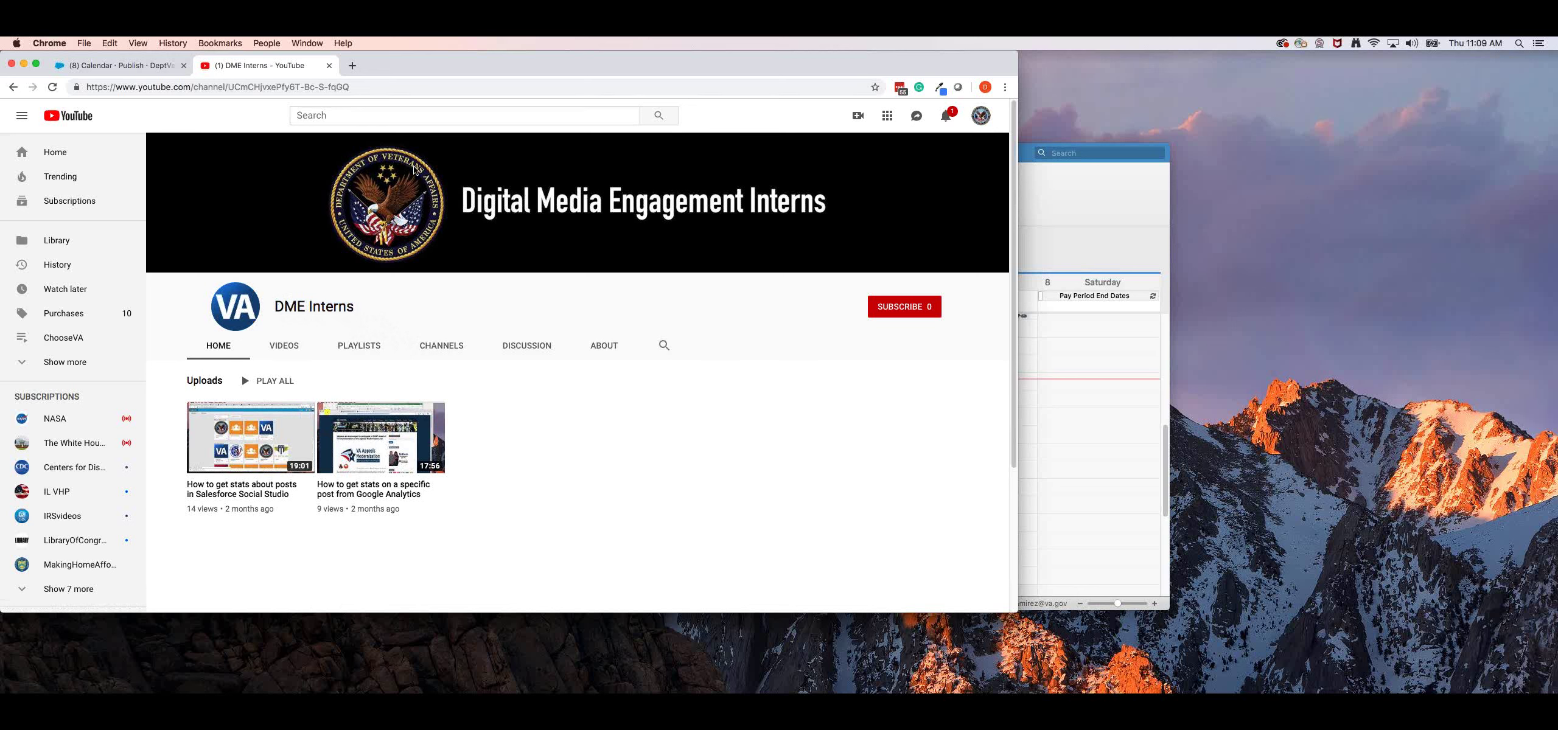
Copy the DME Interns channel's web address and post it in the #general channel of the VA Social Media Slack workspace.
click(268, 86)
key(super+c)
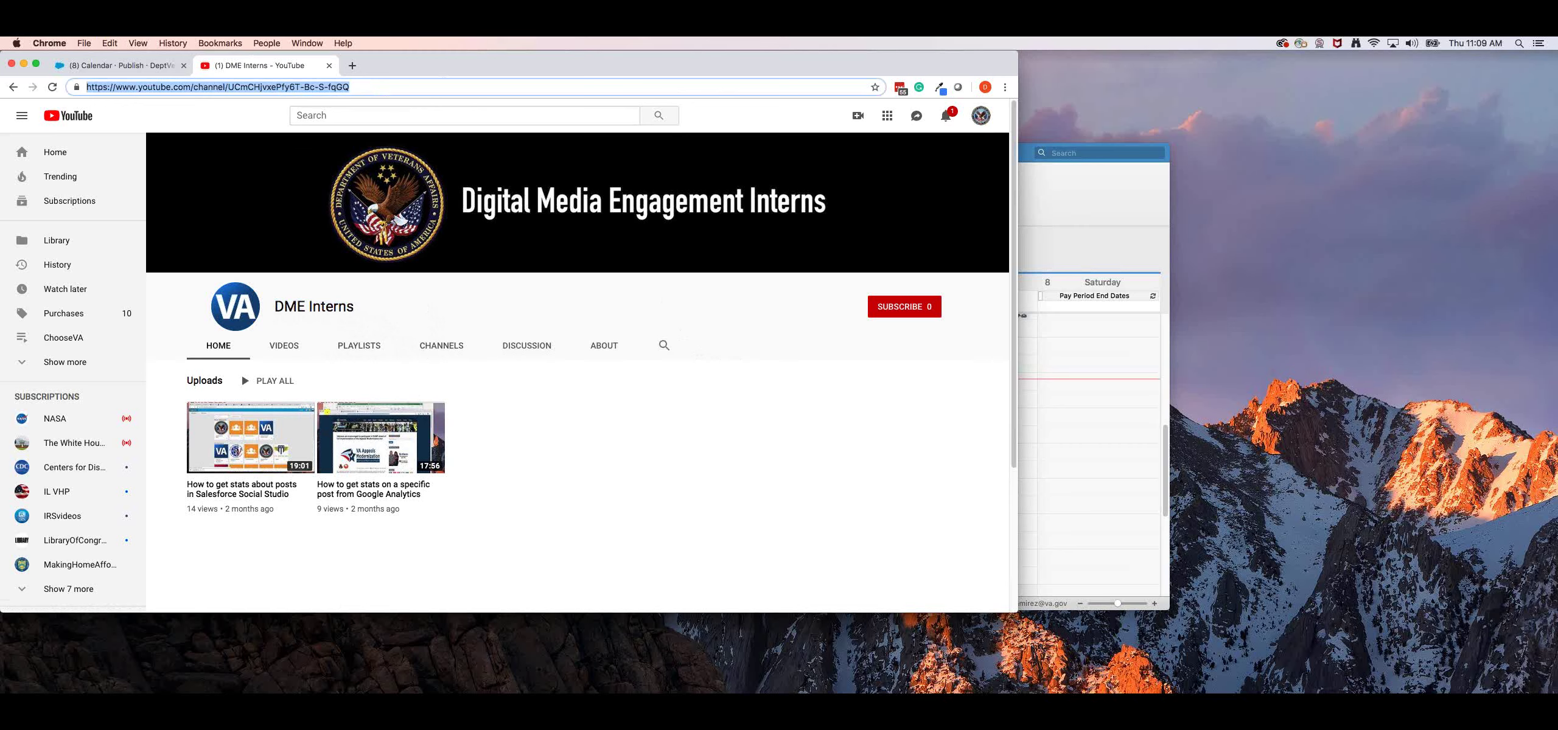
drag(0, 197, 579, 69)
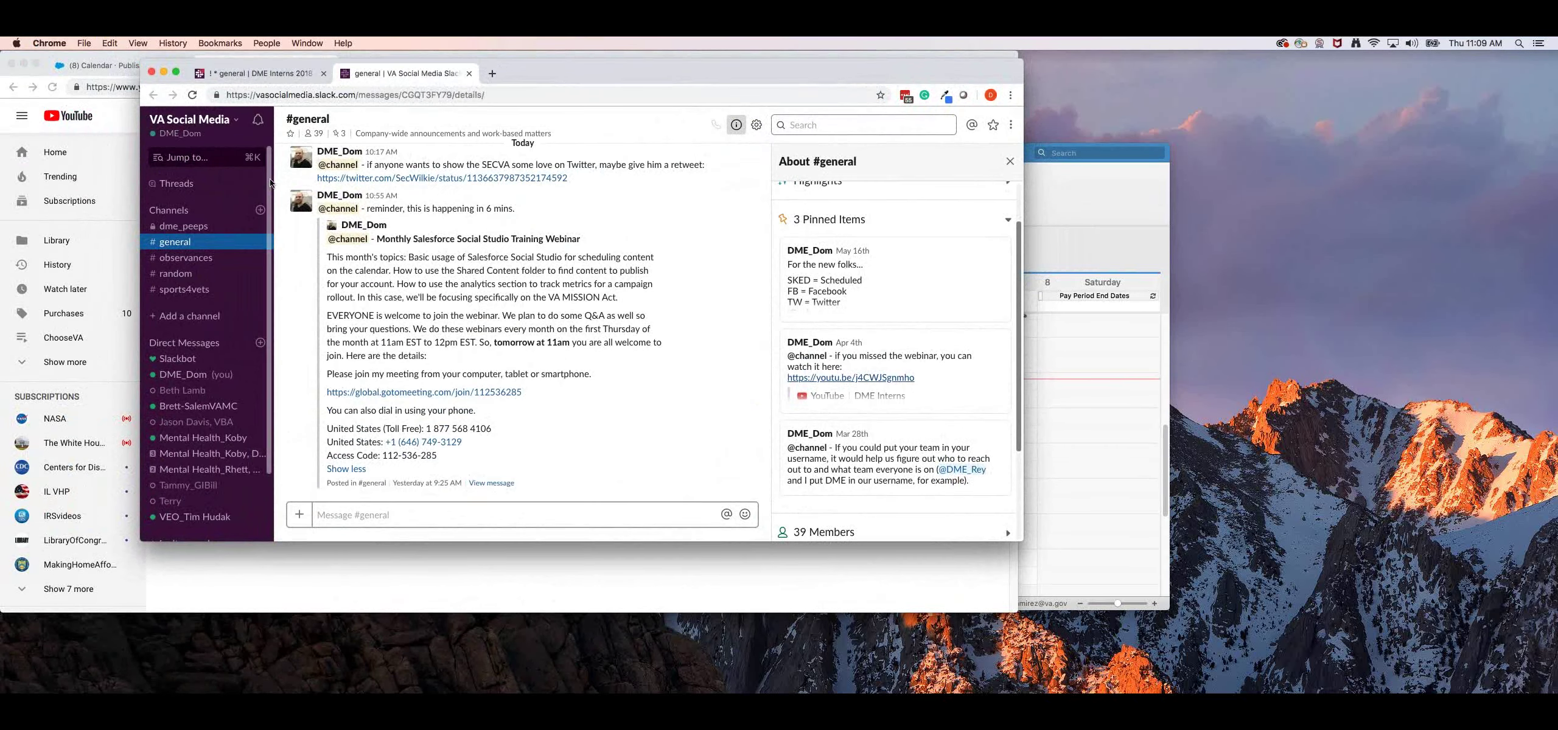
click(344, 514)
key(super+v)
key(Return)
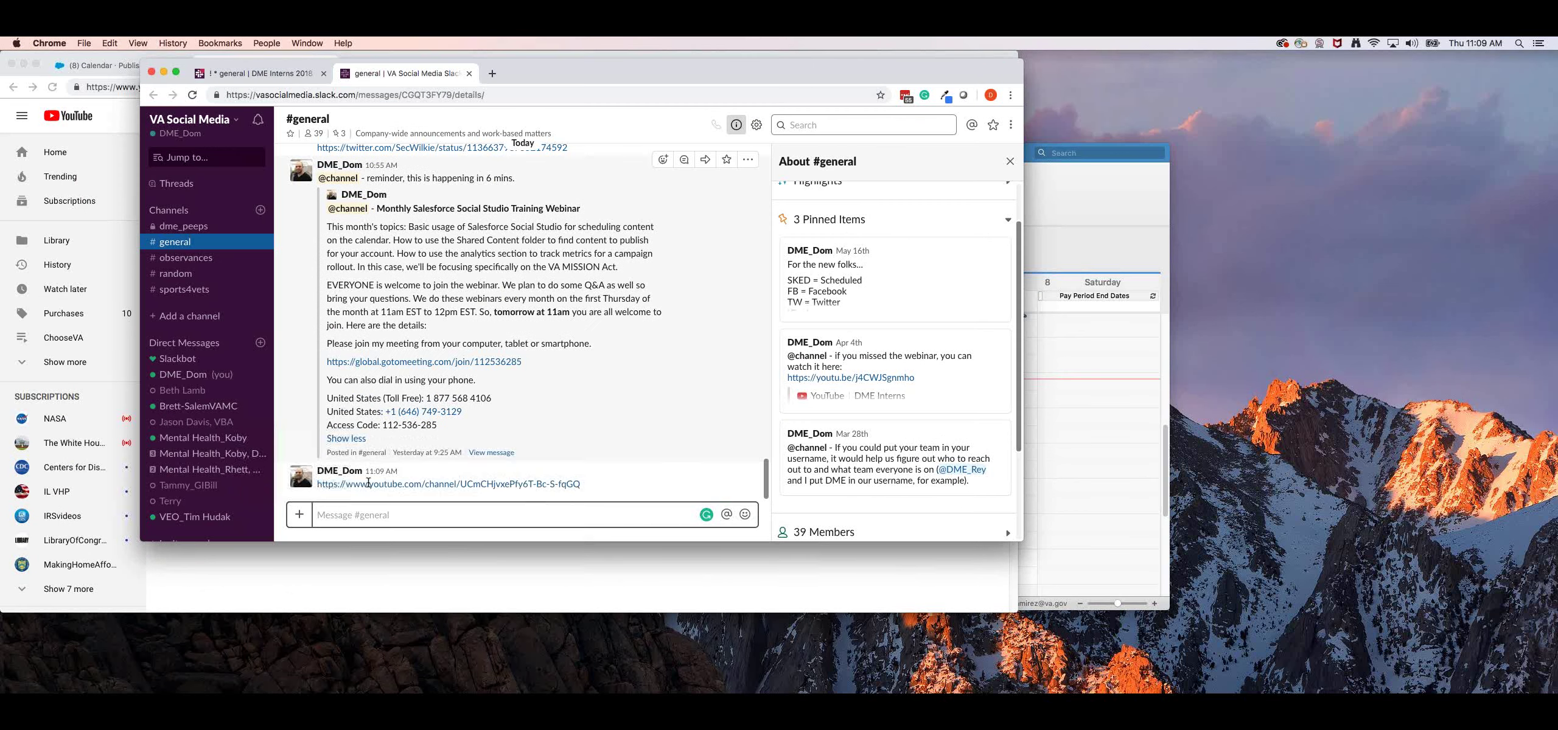
Return to the browser window showing the DME Interns channel and close that YouTube page.
drag(628, 69, 474, 137)
click(22, 134)
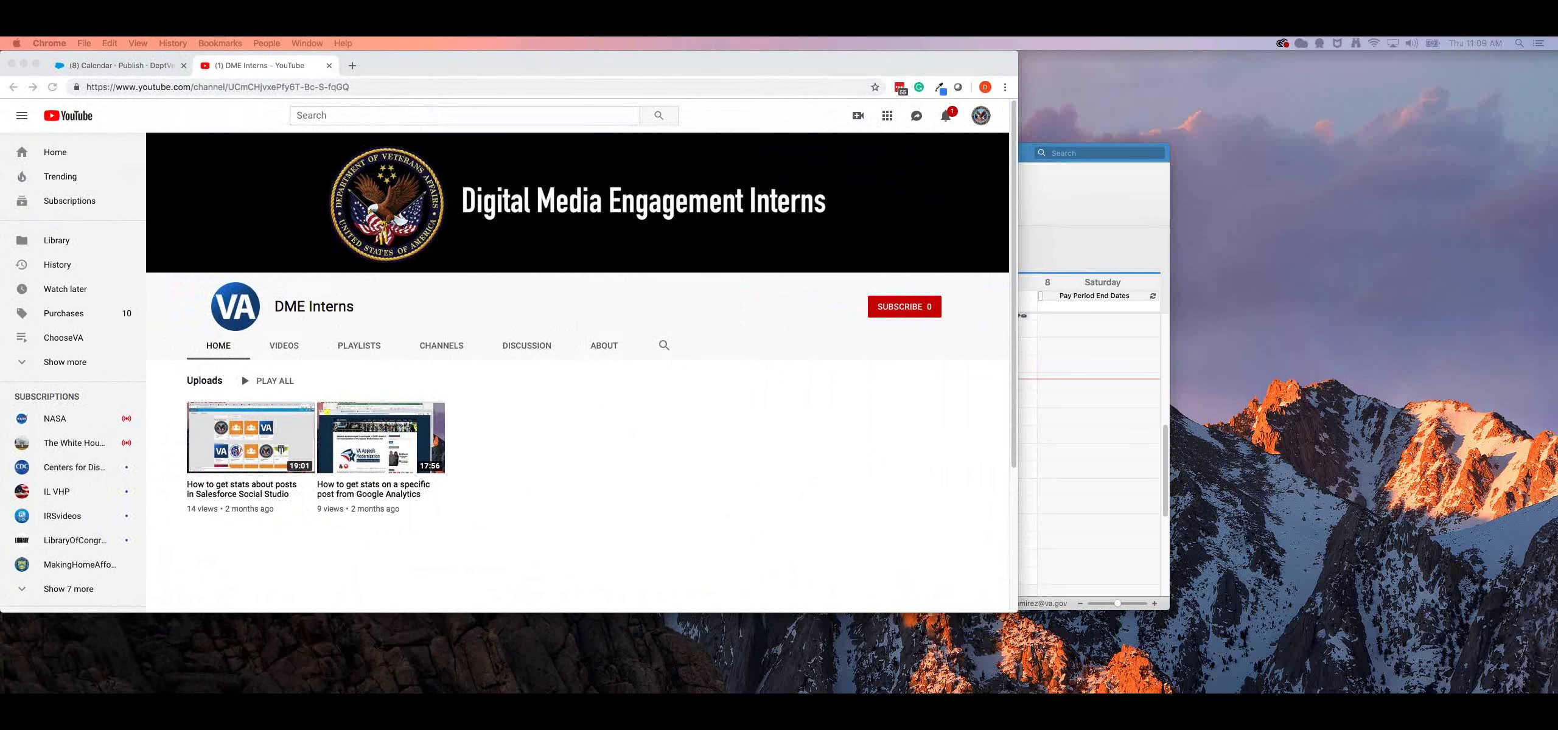
click(329, 65)
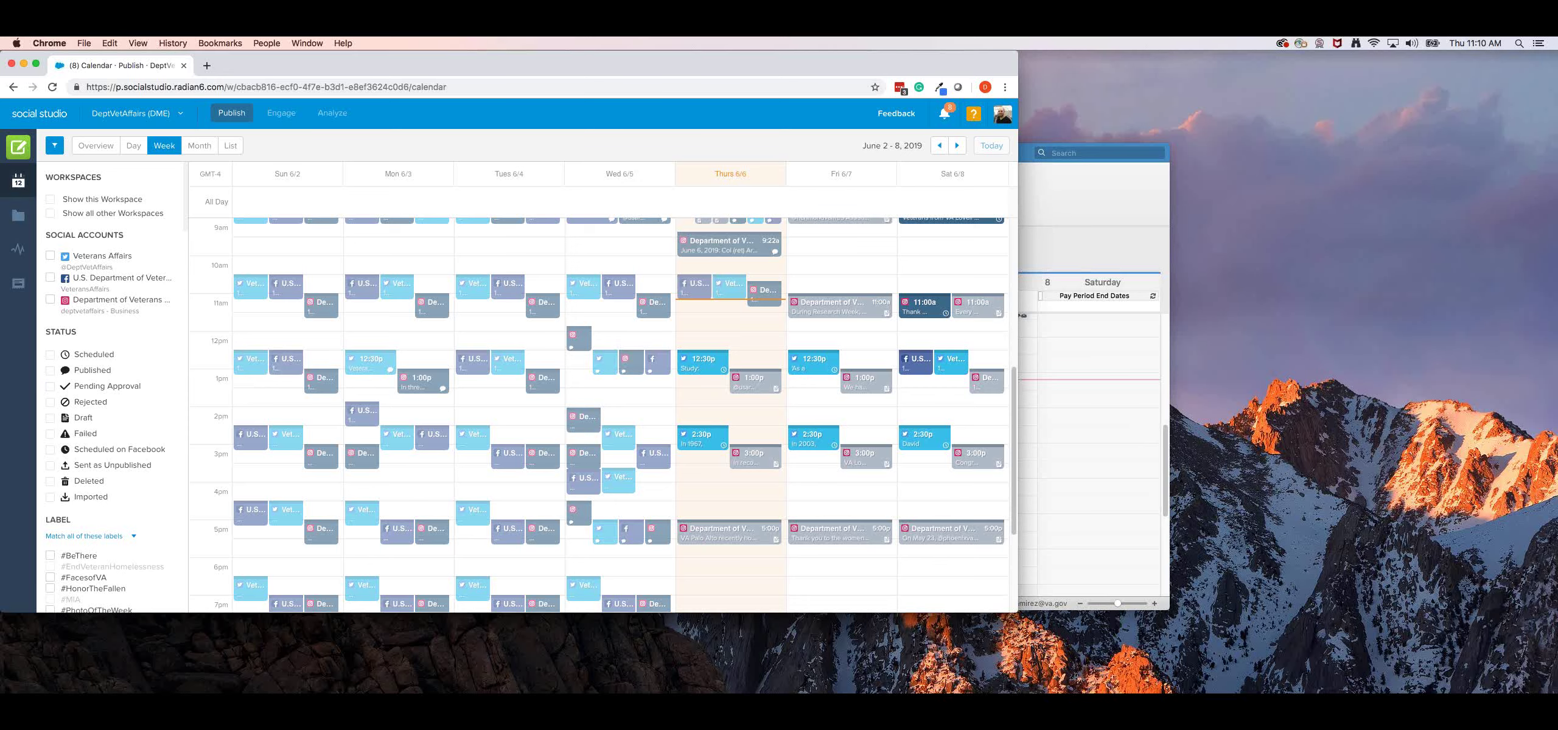
Bring the VA Social Media Slack workspace beside the calendar, collapse the pinned items of #general, and open the #observances channel.
key(super+shift+t)
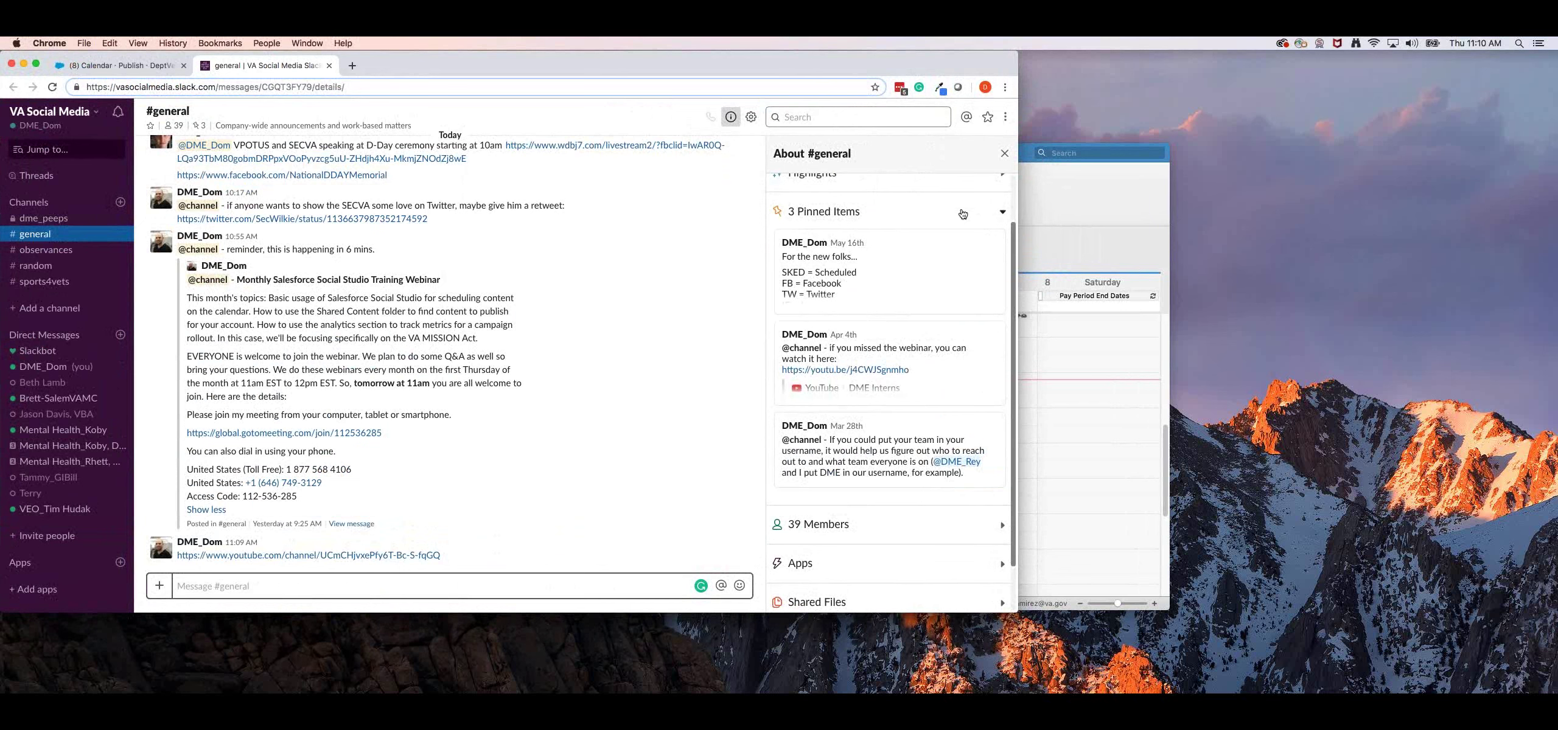
click(1002, 213)
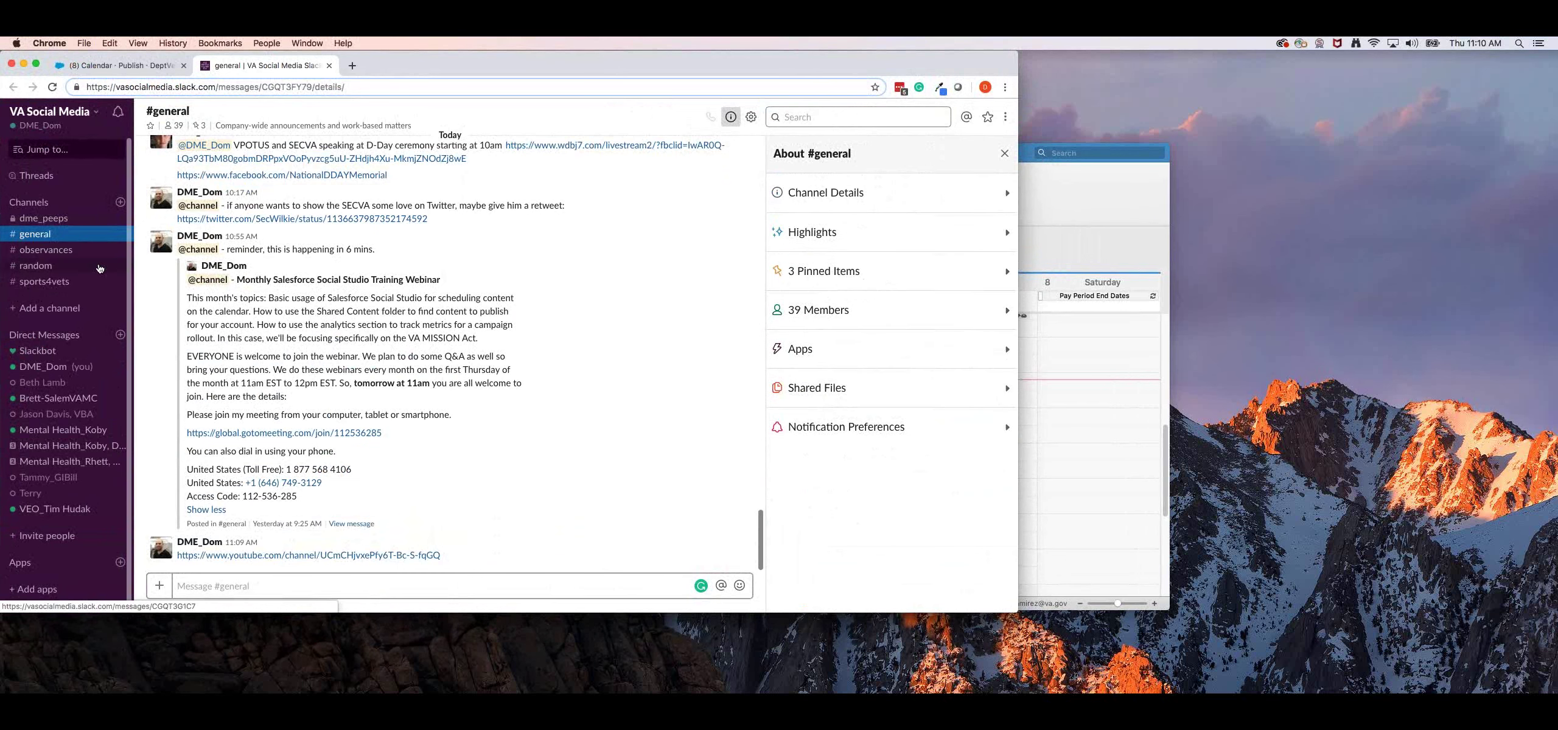
click(52, 253)
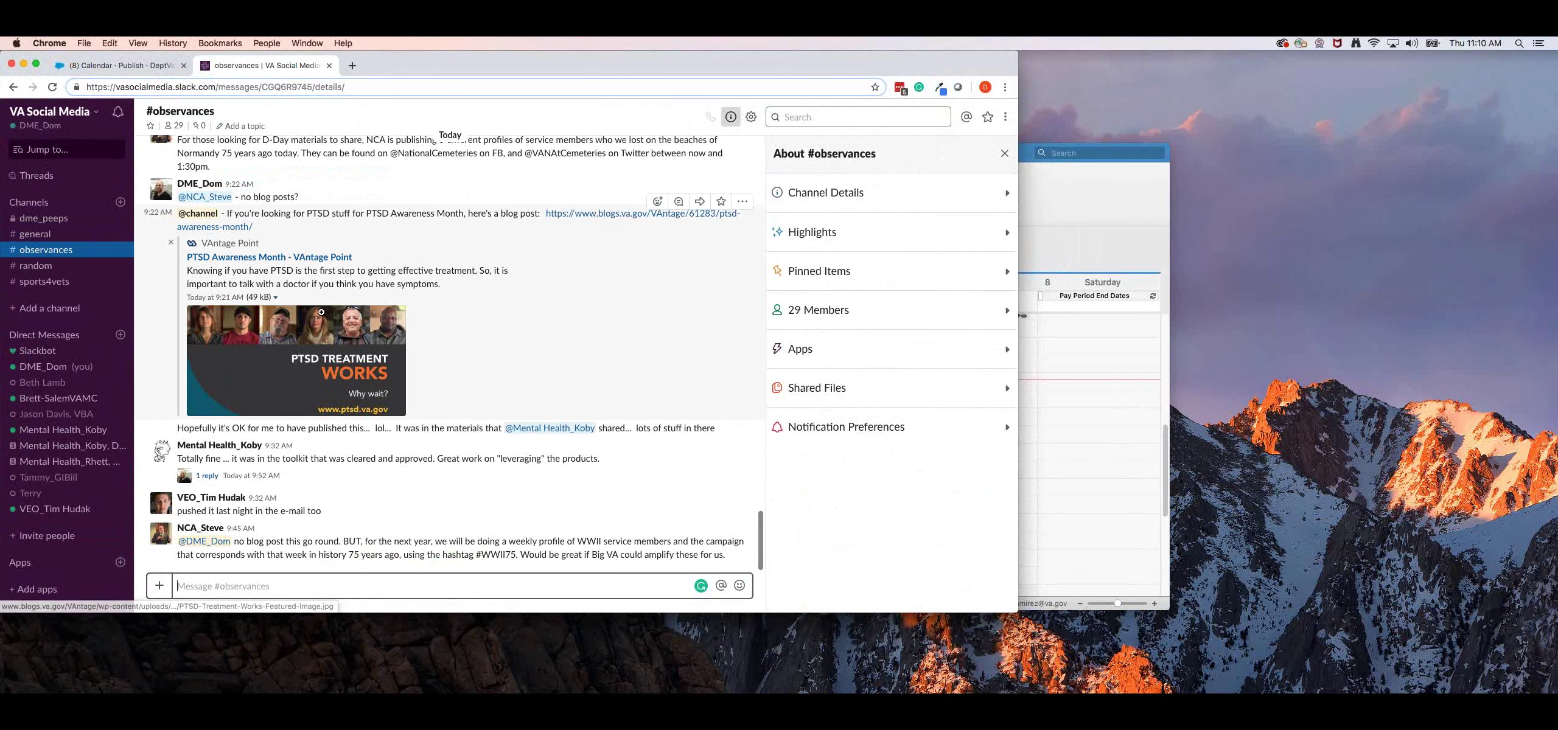
Look back through the #observances posts for shareable D-Day content, including the Richard Winters blog post and D-Day videos.
scroll(325, 323, up, 3)
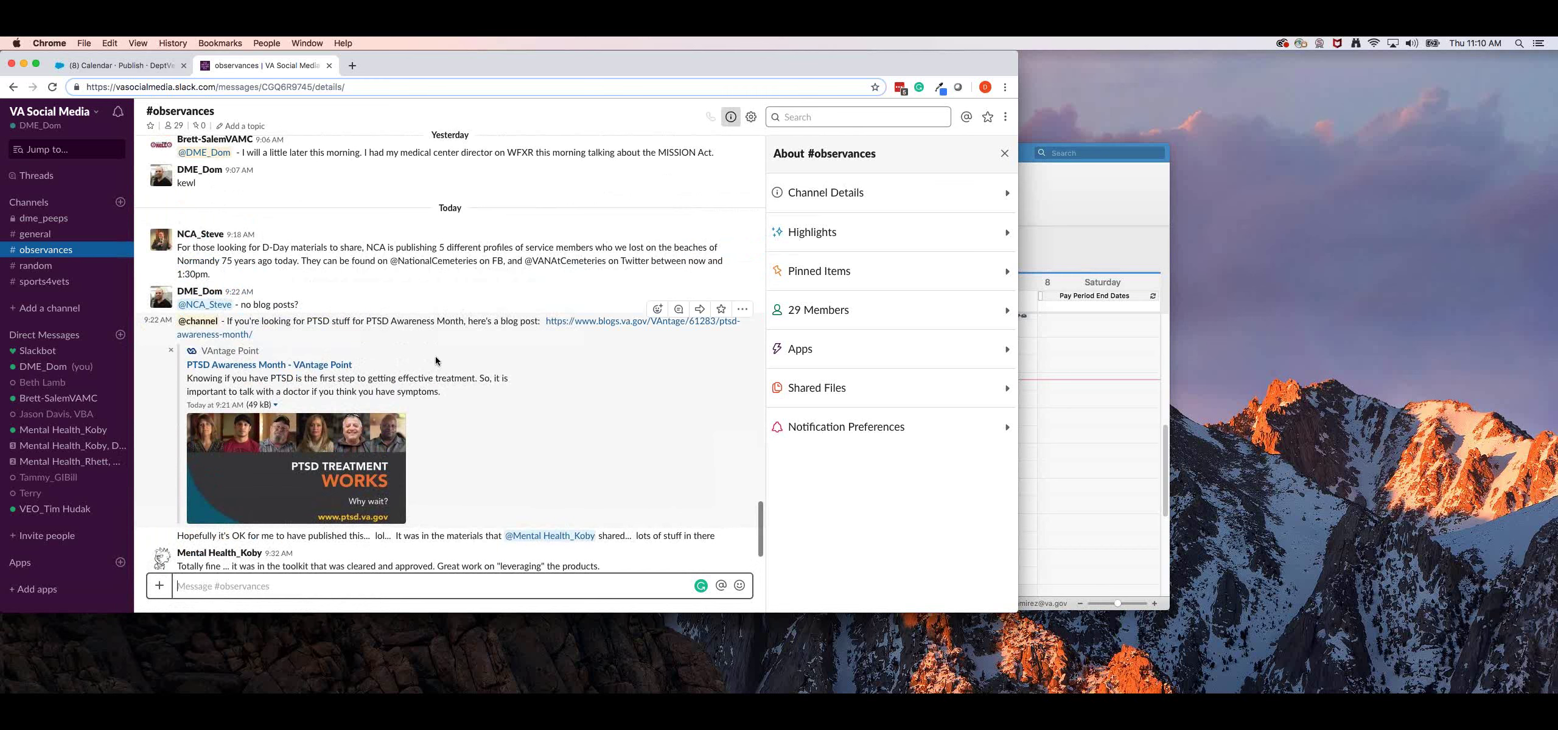
scroll(436, 361, up, 1)
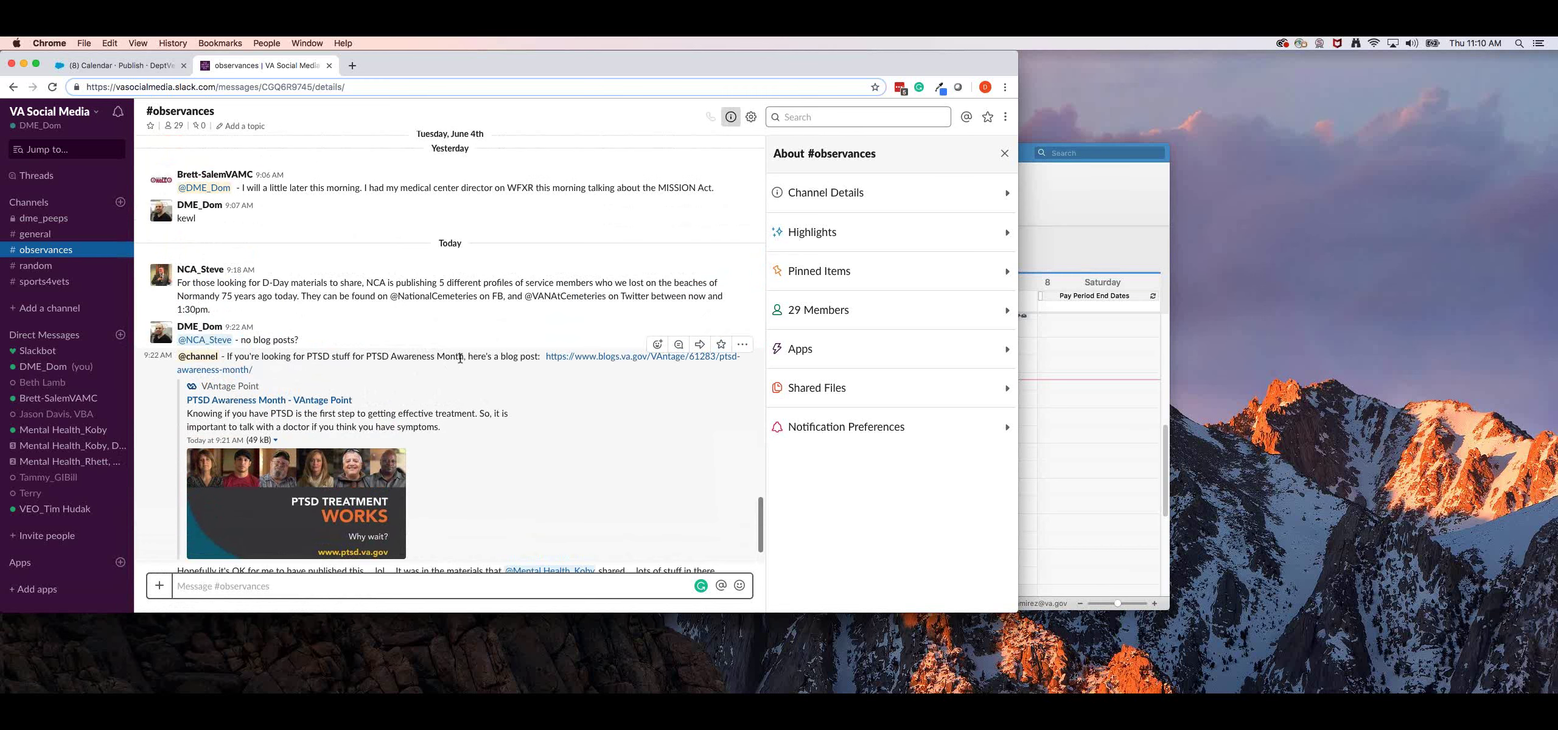
scroll(460, 358, up, 10)
scroll(459, 358, up, 4)
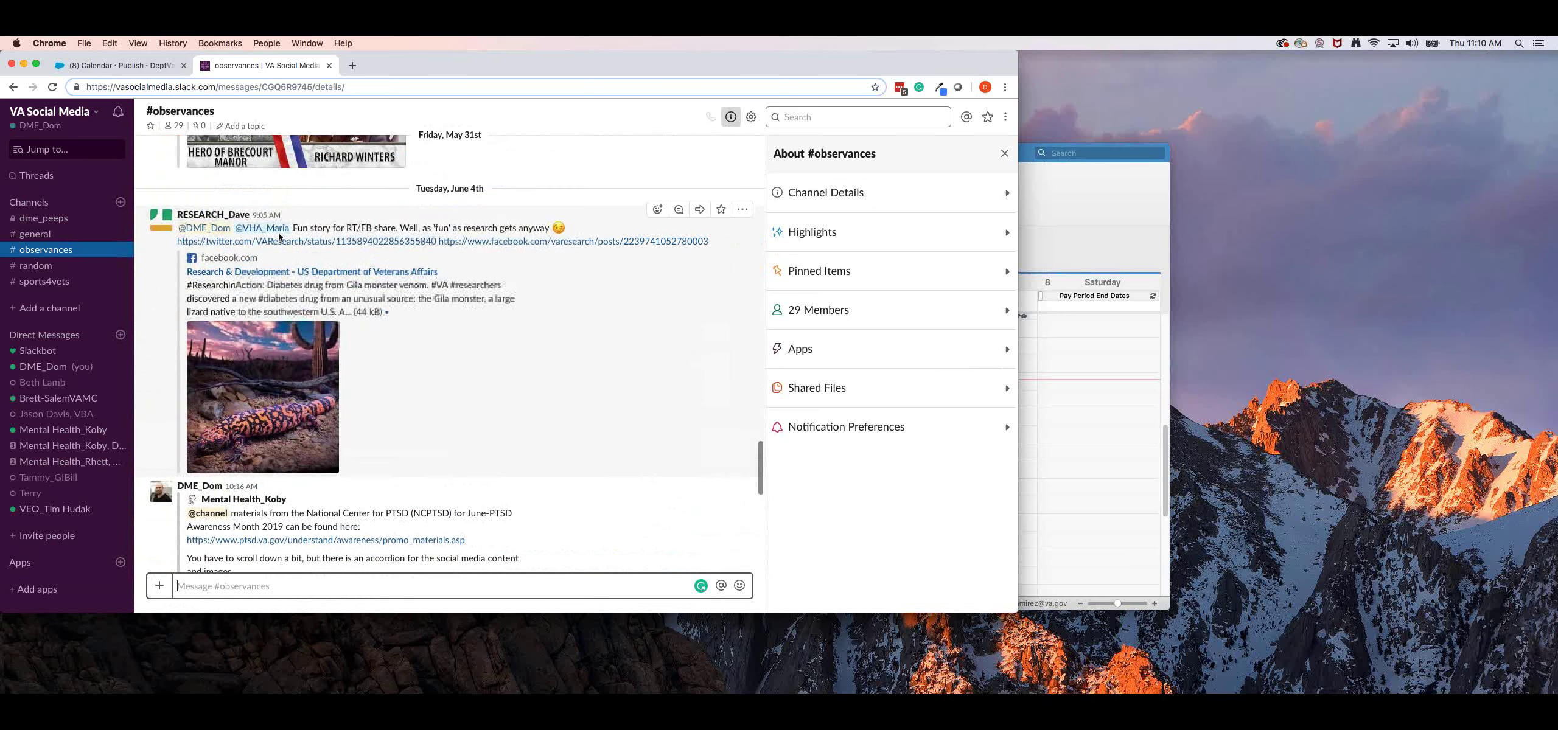
scroll(279, 236, up, 10)
scroll(275, 219, down, 3)
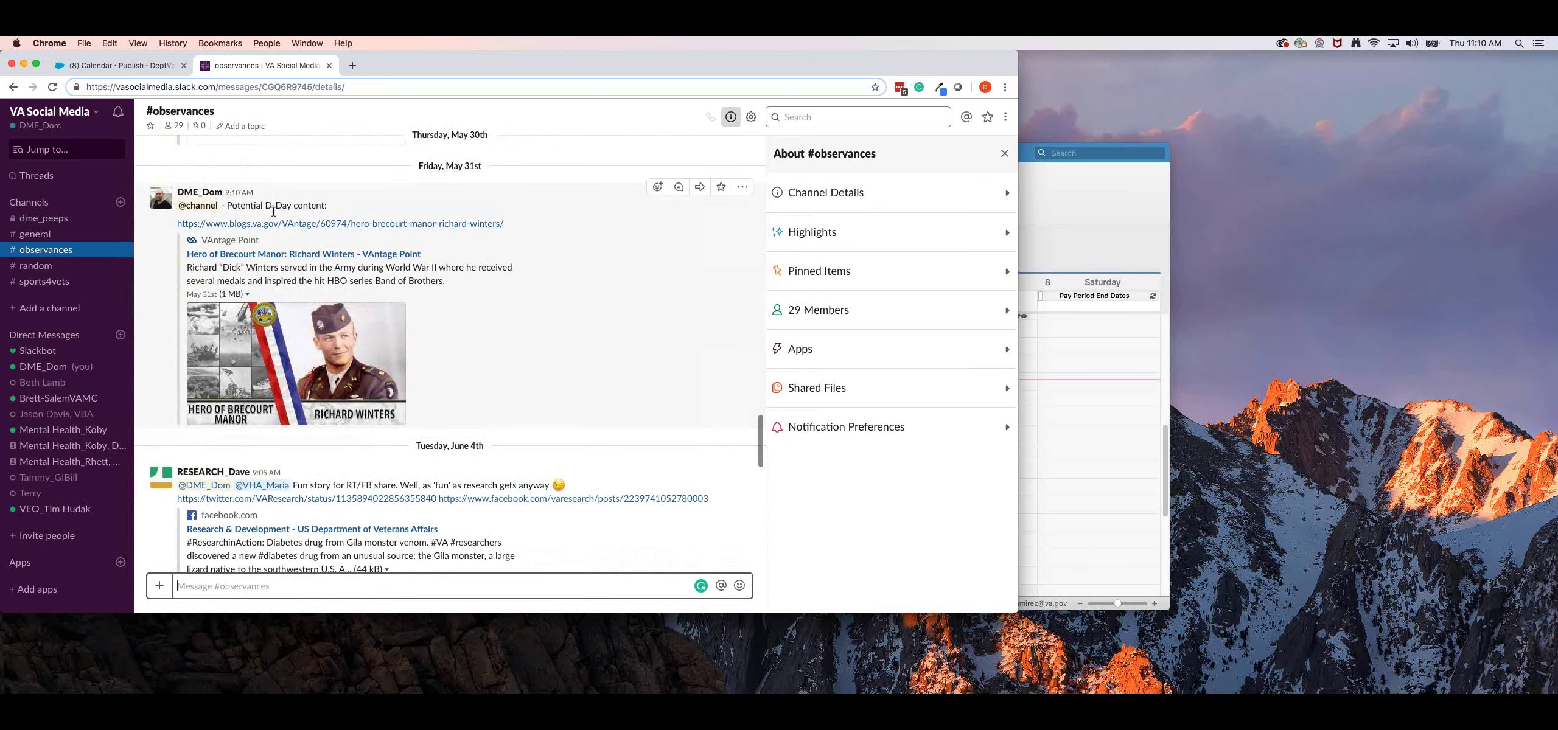
drag(262, 206, 312, 203)
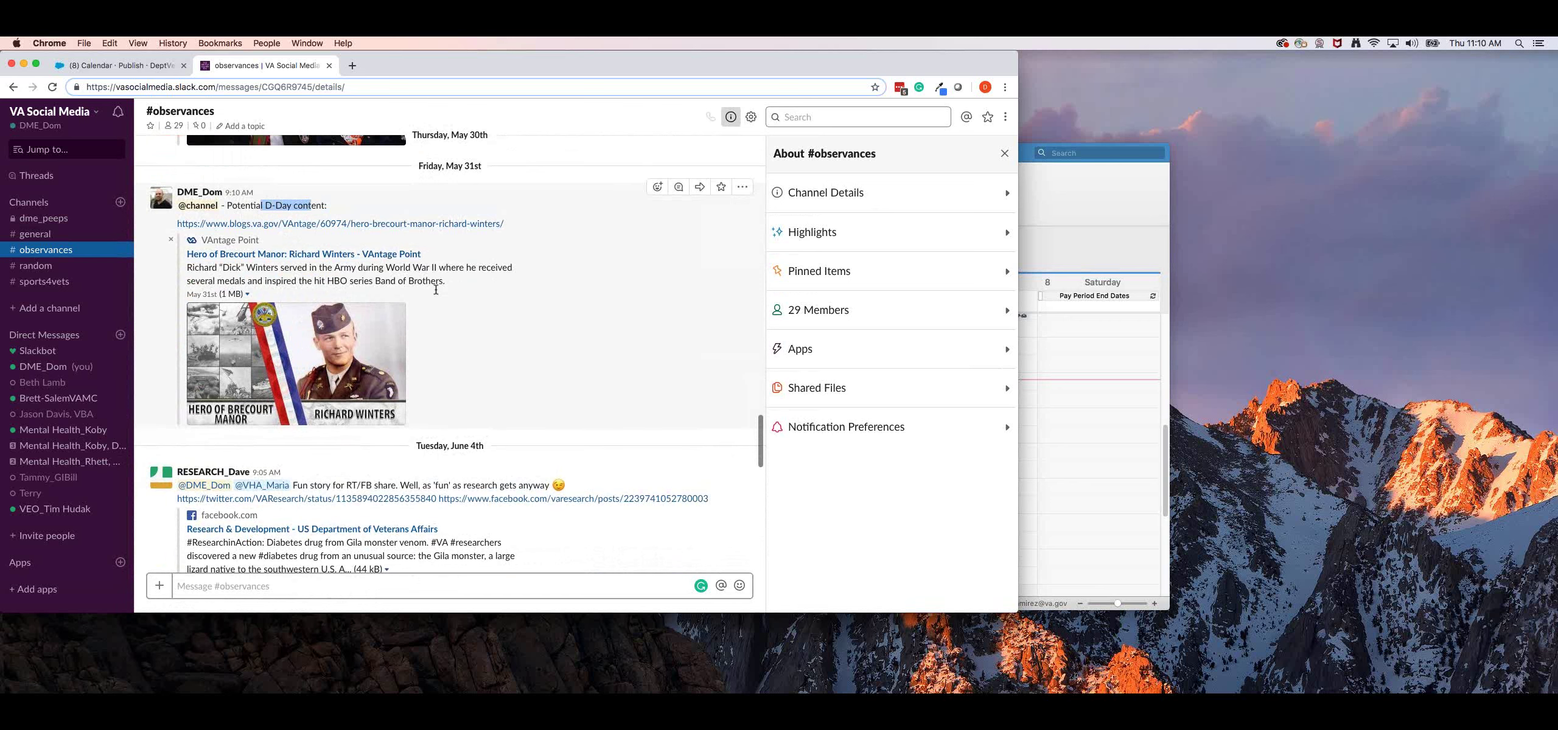
drag(335, 280, 440, 281)
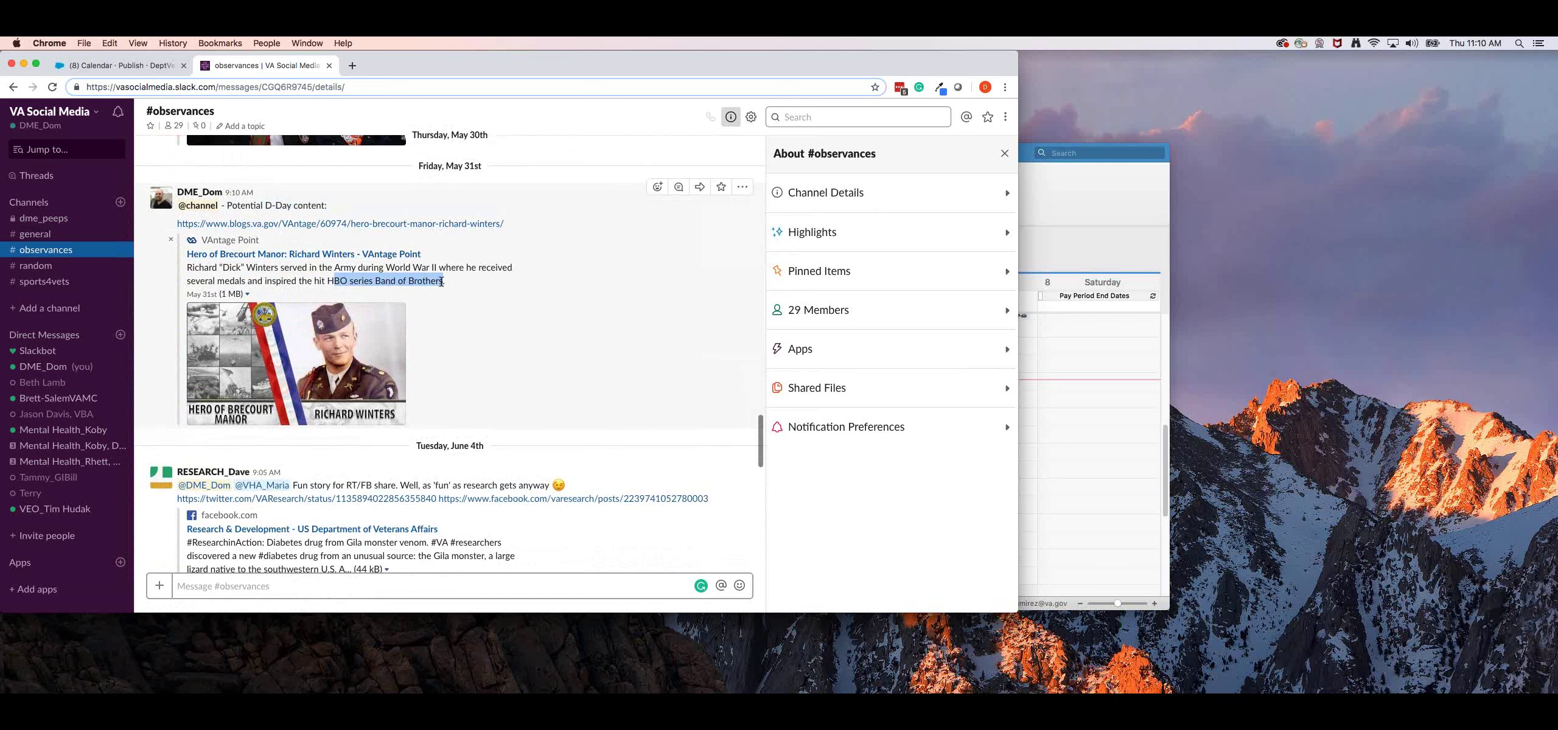
scroll(449, 287, up, 2)
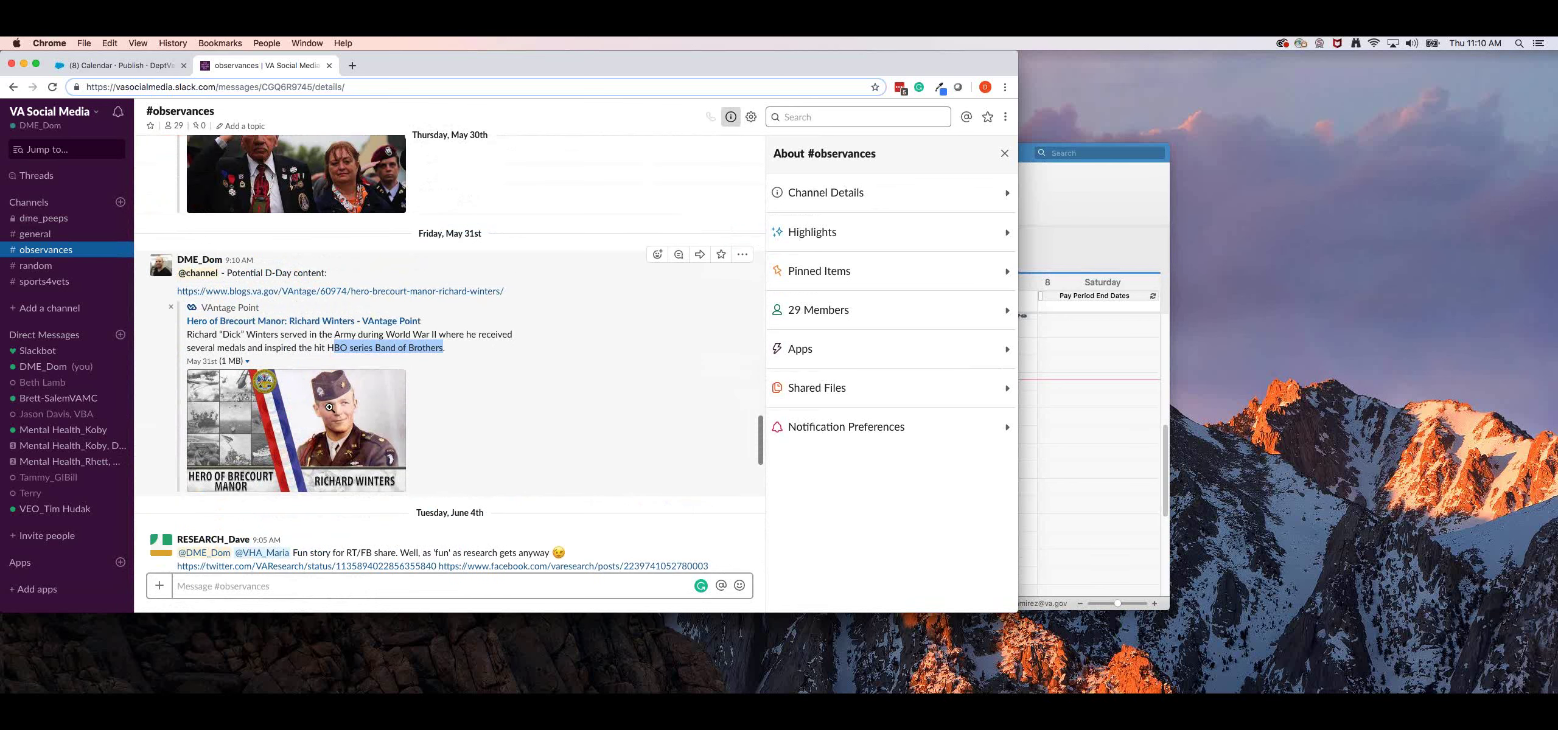
scroll(368, 396, up, 5)
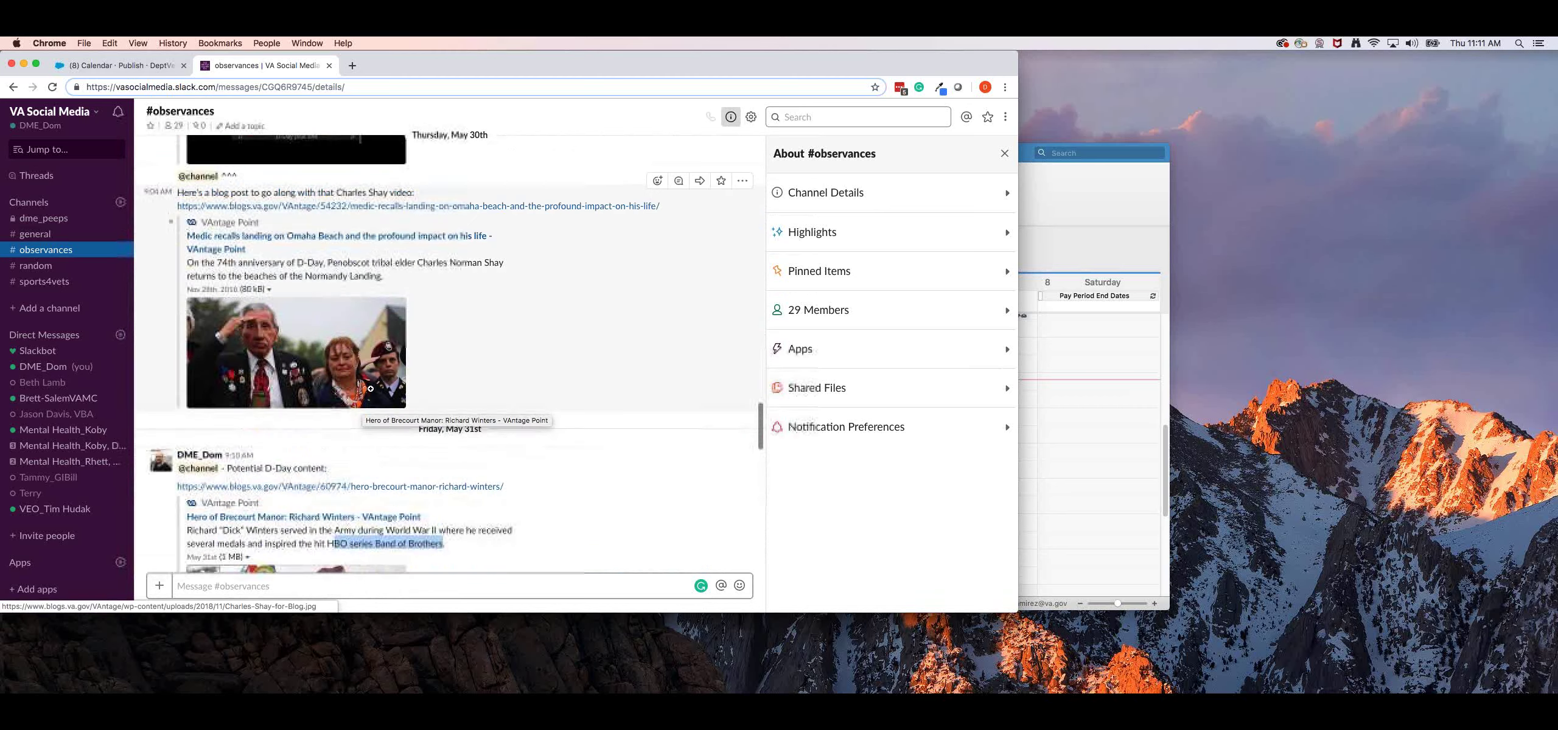
scroll(318, 321, up, 7)
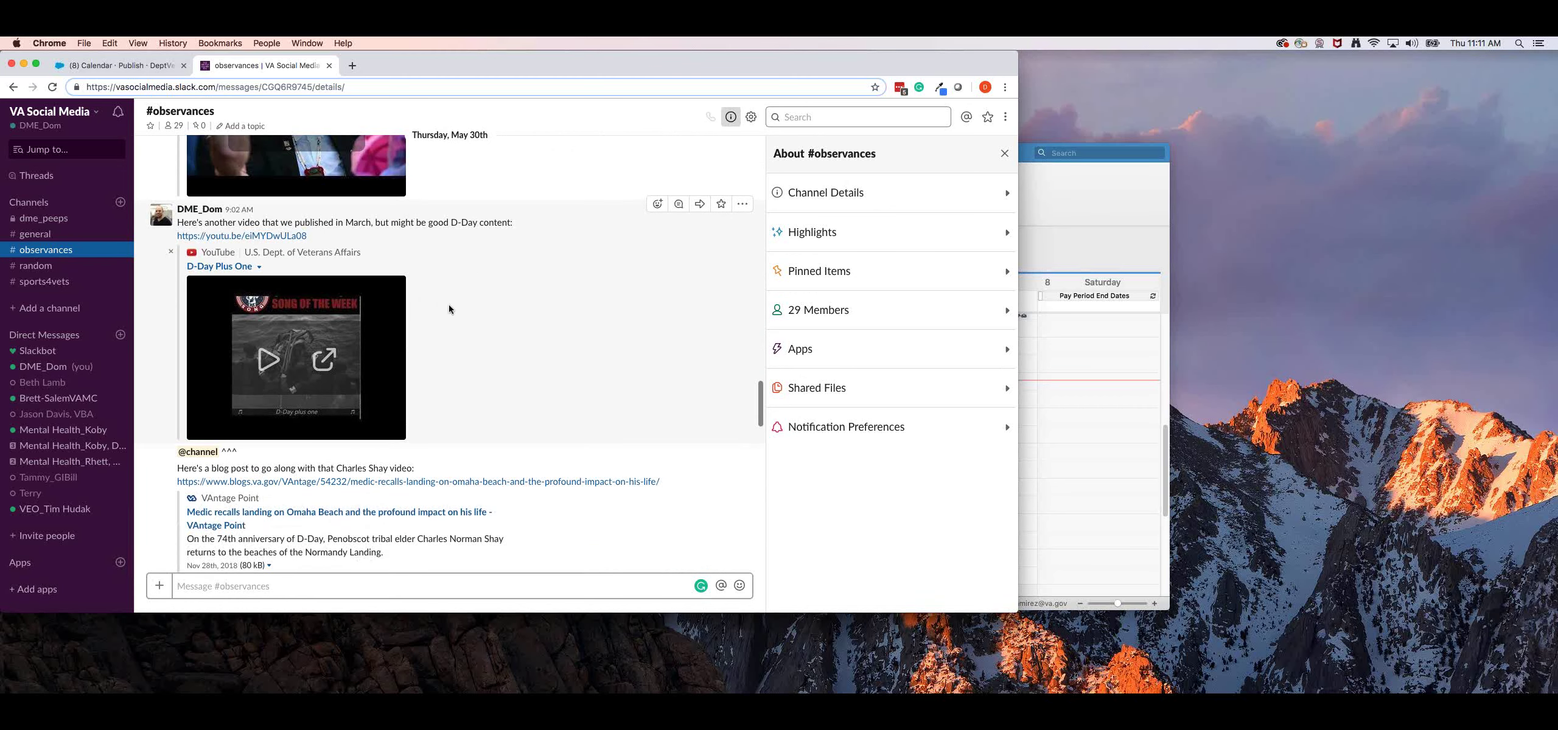
scroll(461, 311, up, 5)
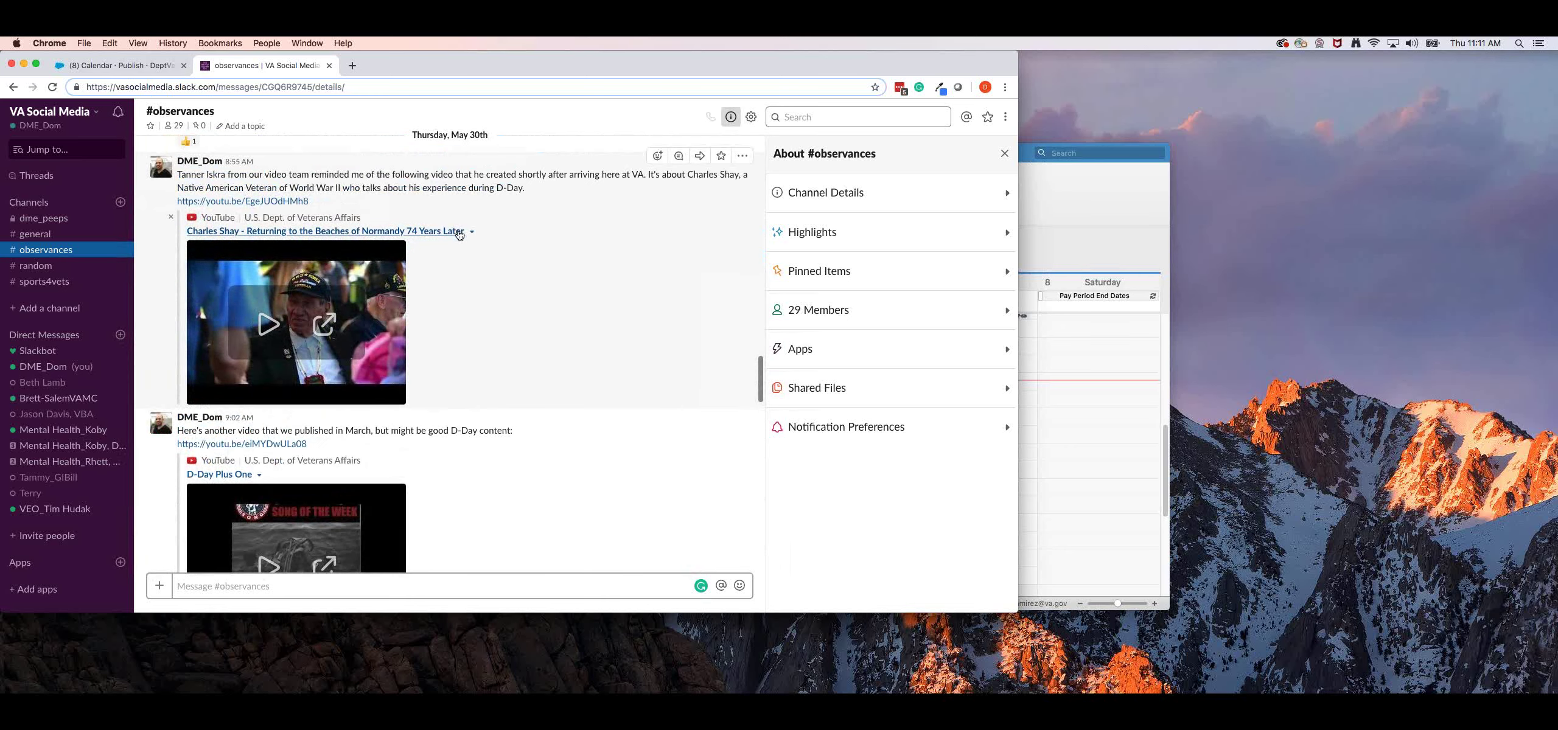
Examine the May 28th post sharing National Center for PTSD materials for PTSD Awareness Month.
scroll(458, 235, up, 1)
scroll(458, 242, up, 8)
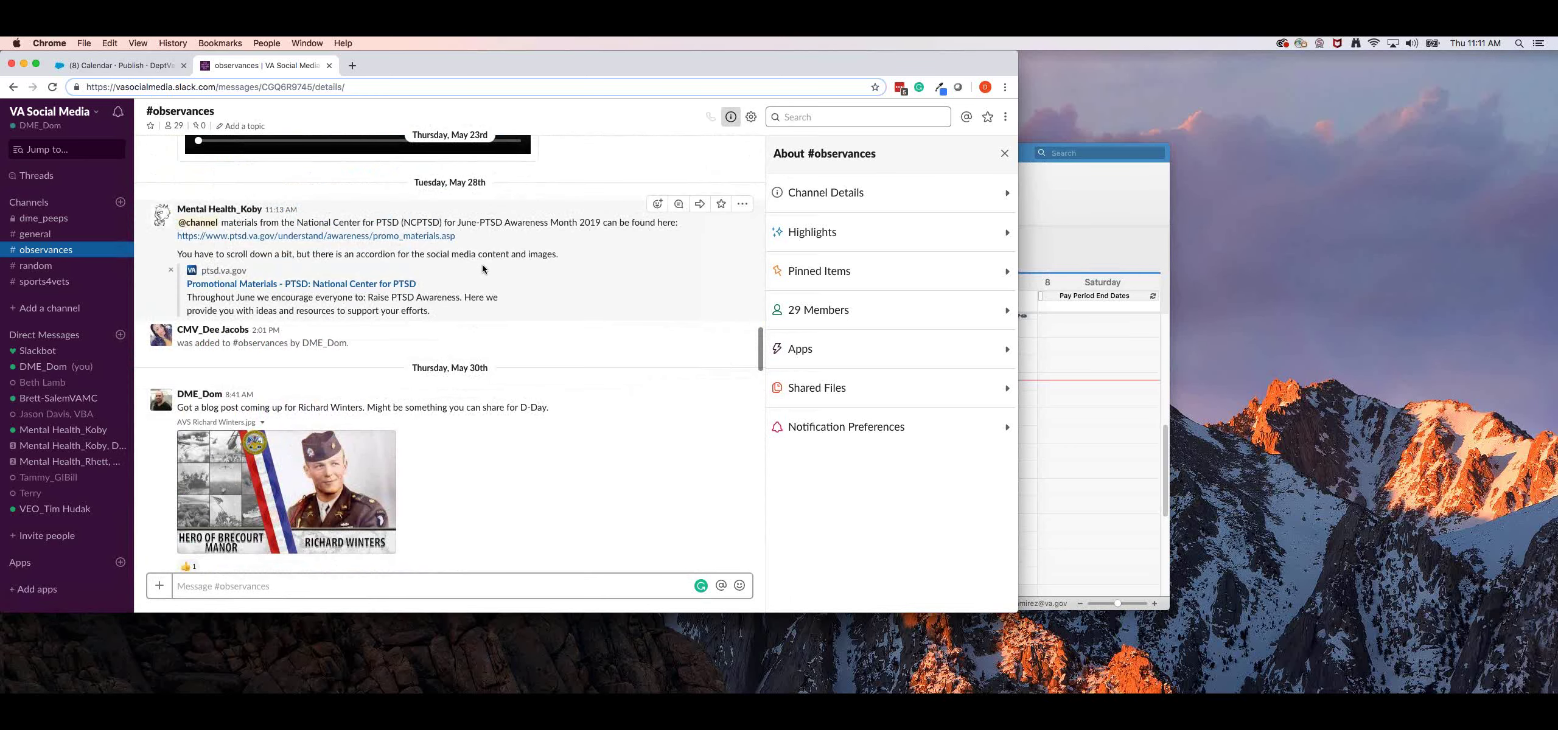
scroll(480, 293, down, 1)
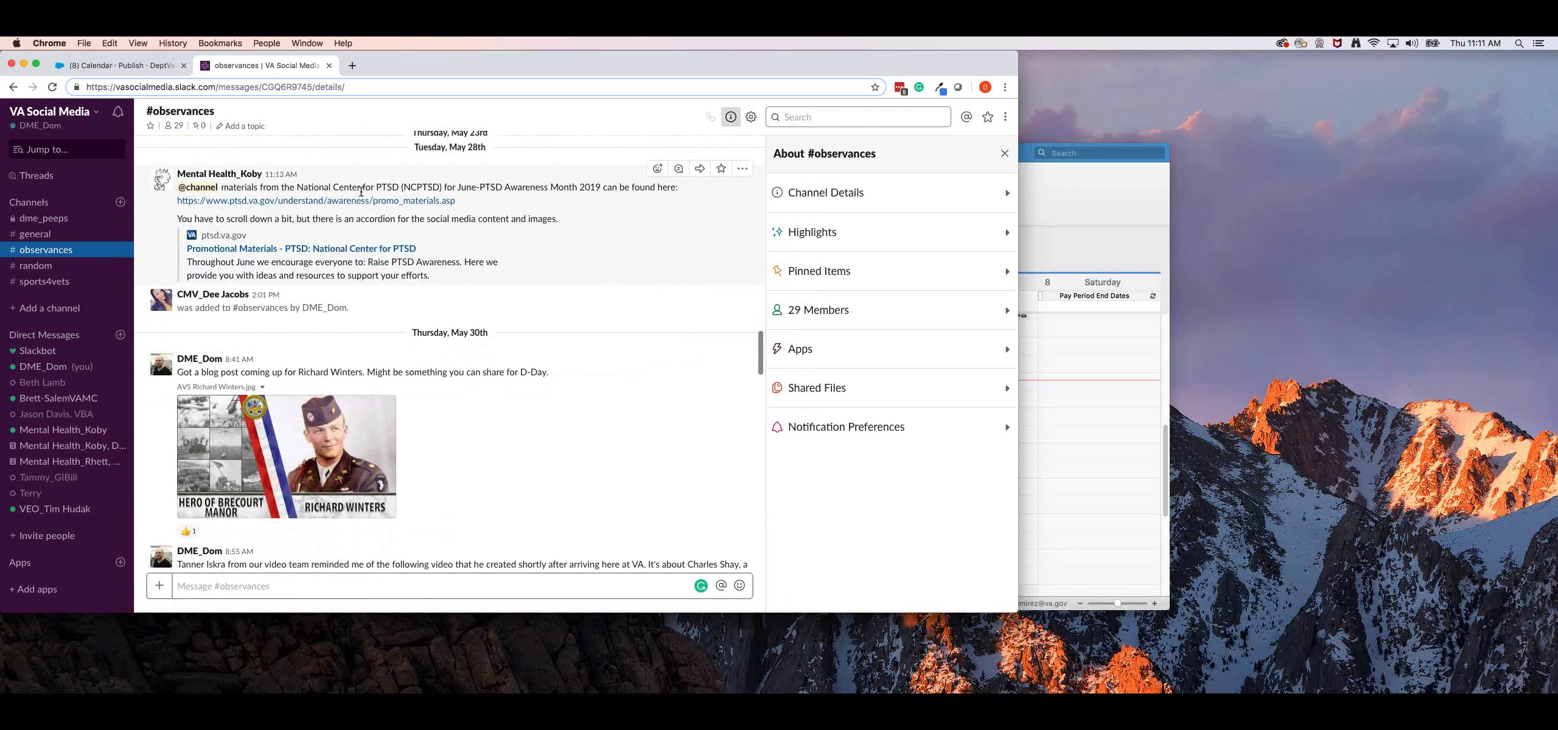
drag(318, 183, 446, 186)
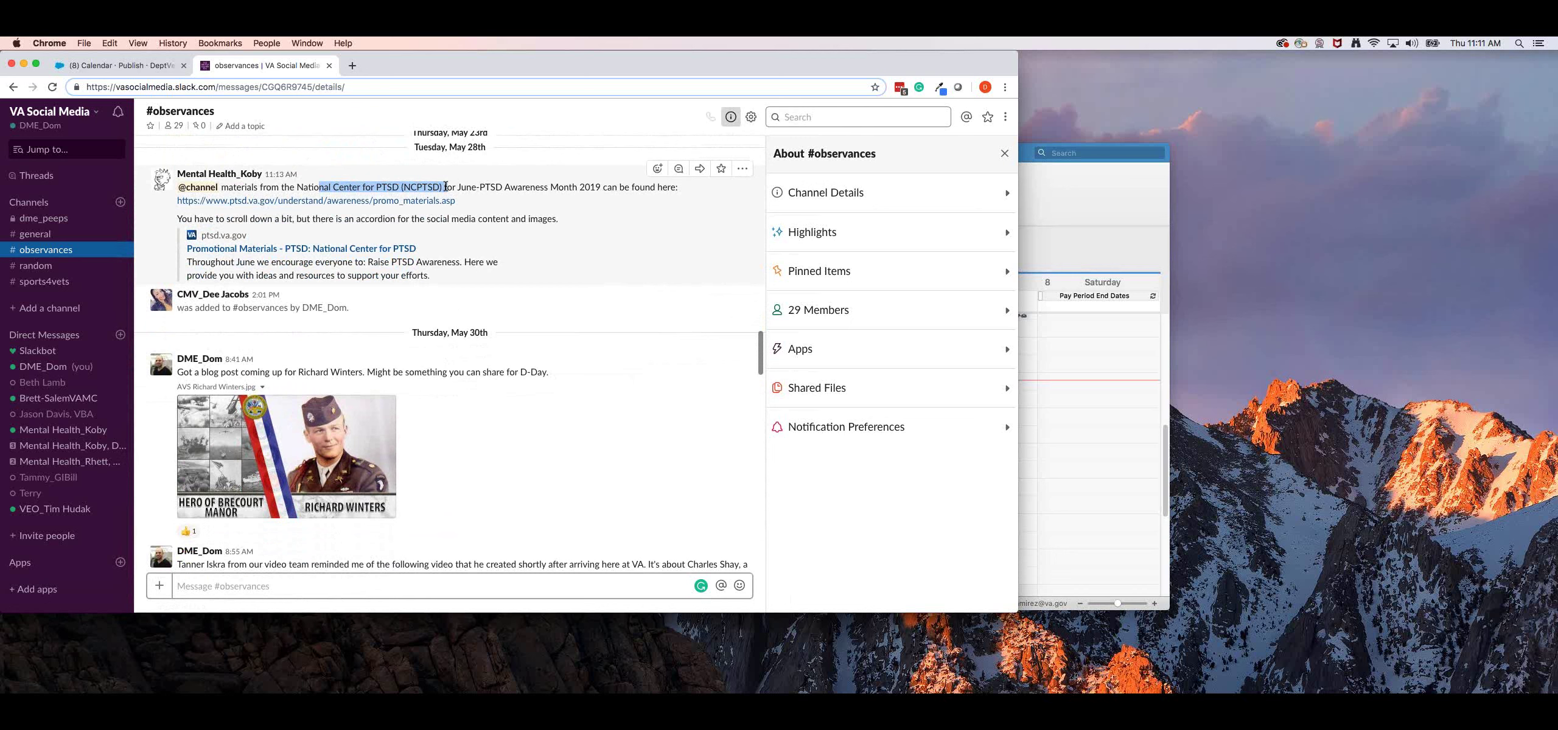
click(468, 185)
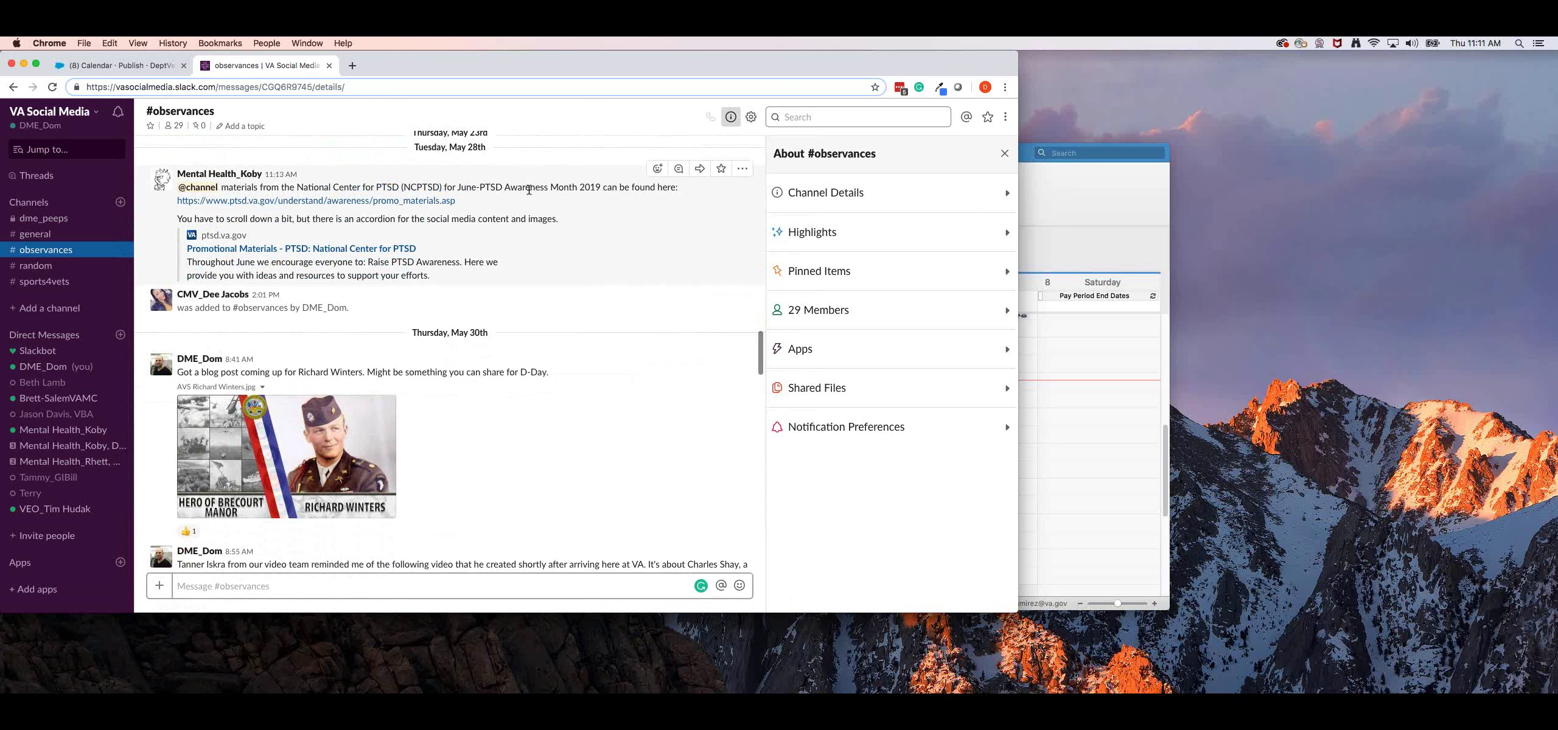
Open the VAntage Point blog home page at blogs.va.gov in a separate browser tab.
click(353, 66)
text(blogs)
key(Return)
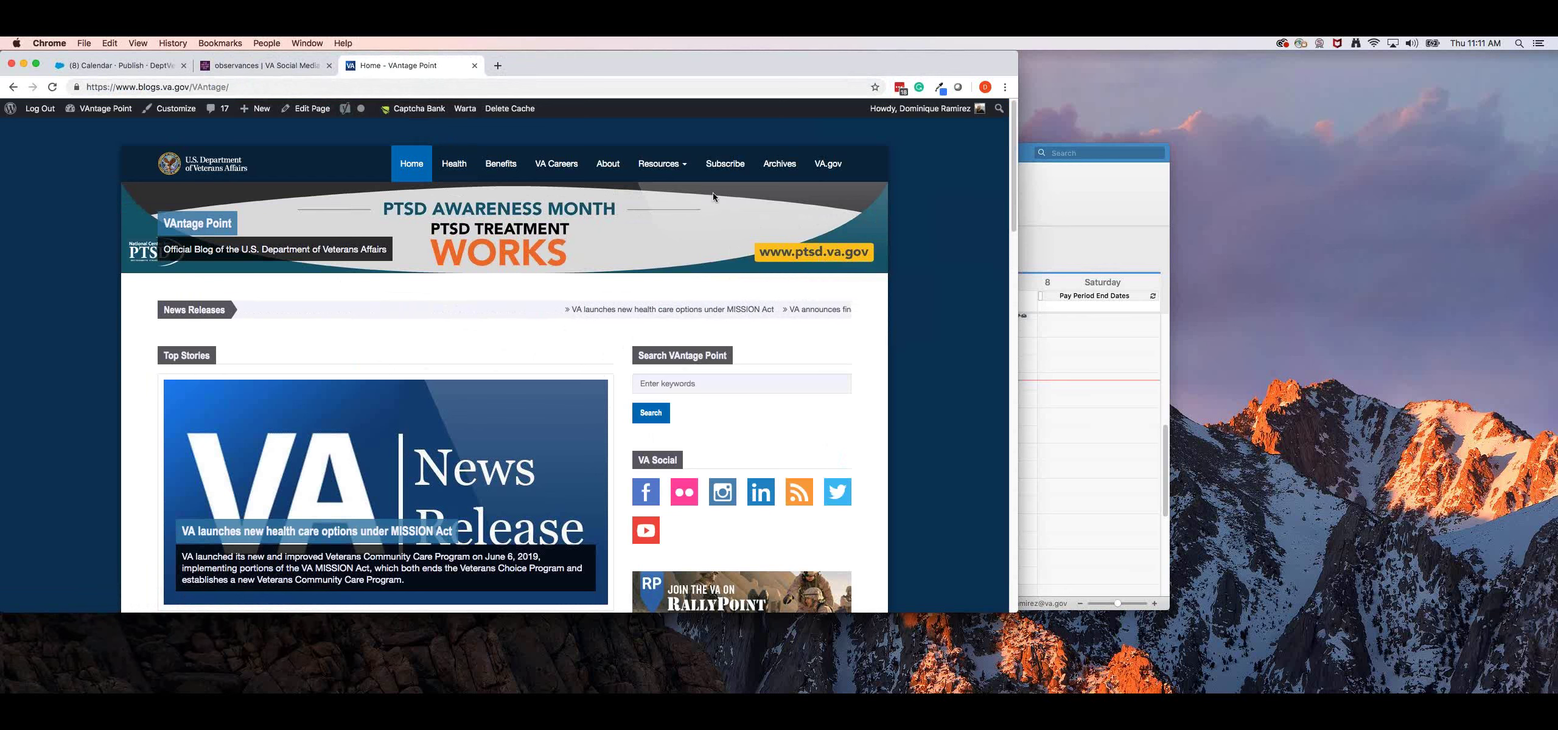
Return to the #observances channel in Slack and review the posts from May 28th forward to the newest messages.
click(262, 65)
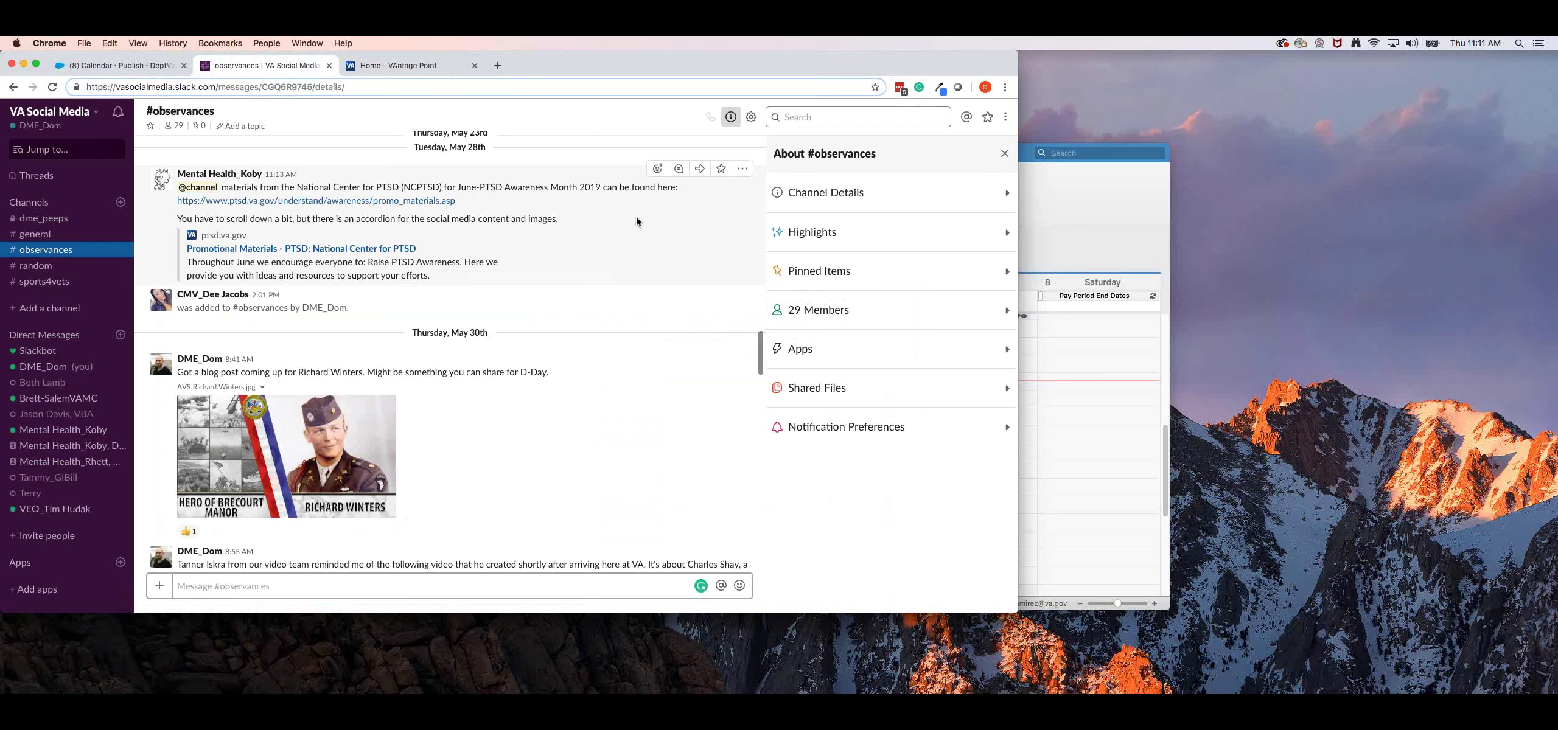
scroll(637, 220, down, 1)
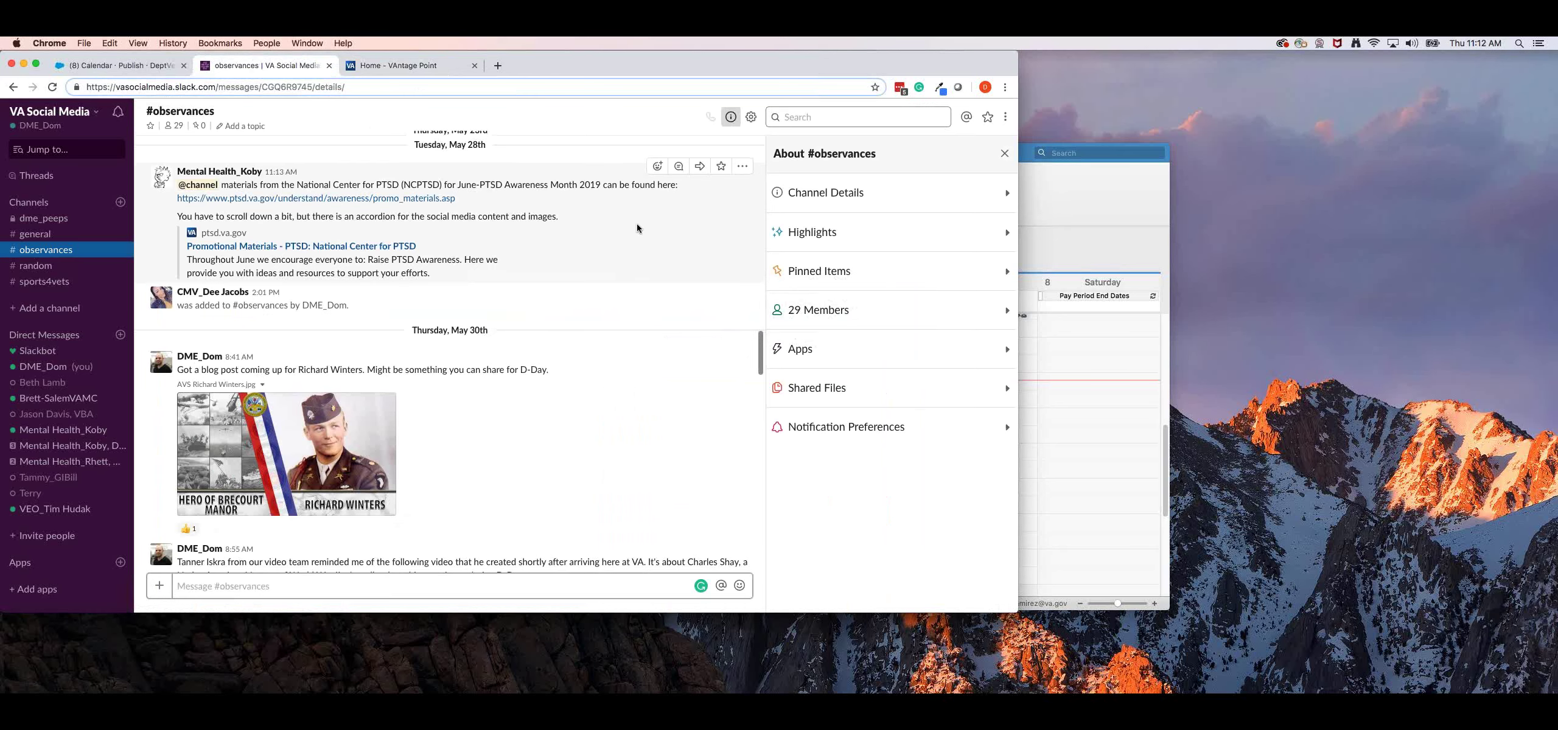
scroll(627, 239, down, 10)
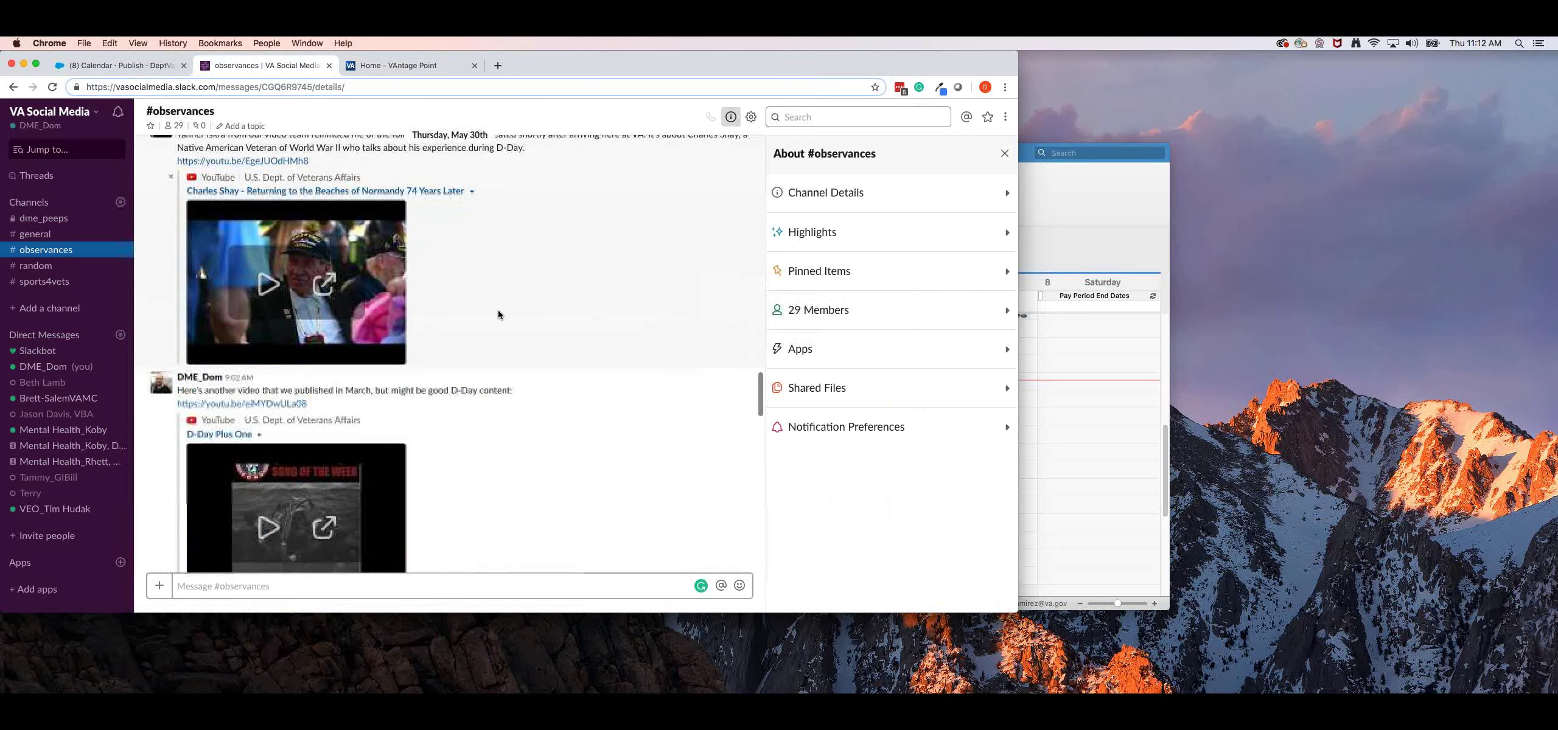
scroll(498, 316, down, 6)
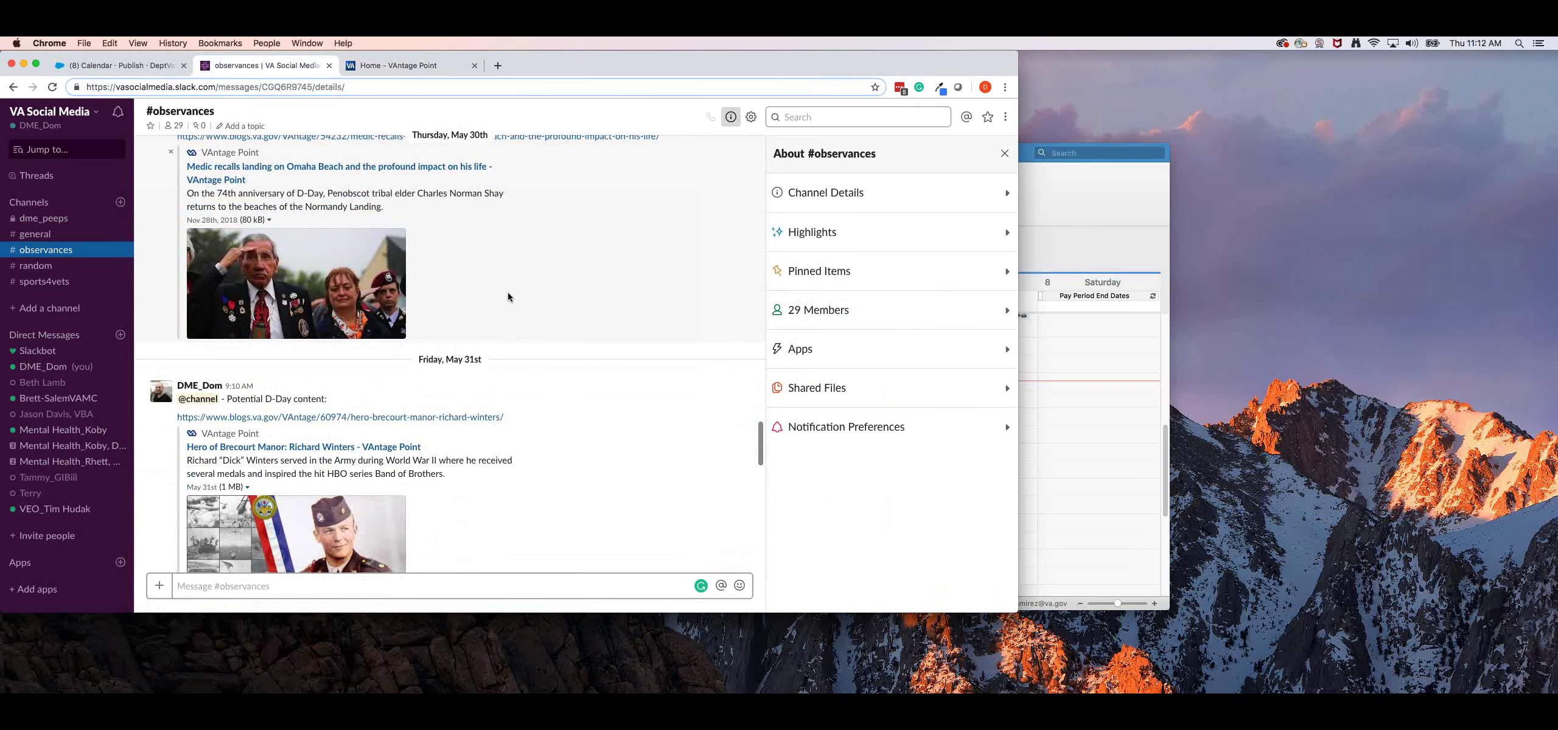
scroll(508, 296, down, 15)
scroll(536, 292, down, 5)
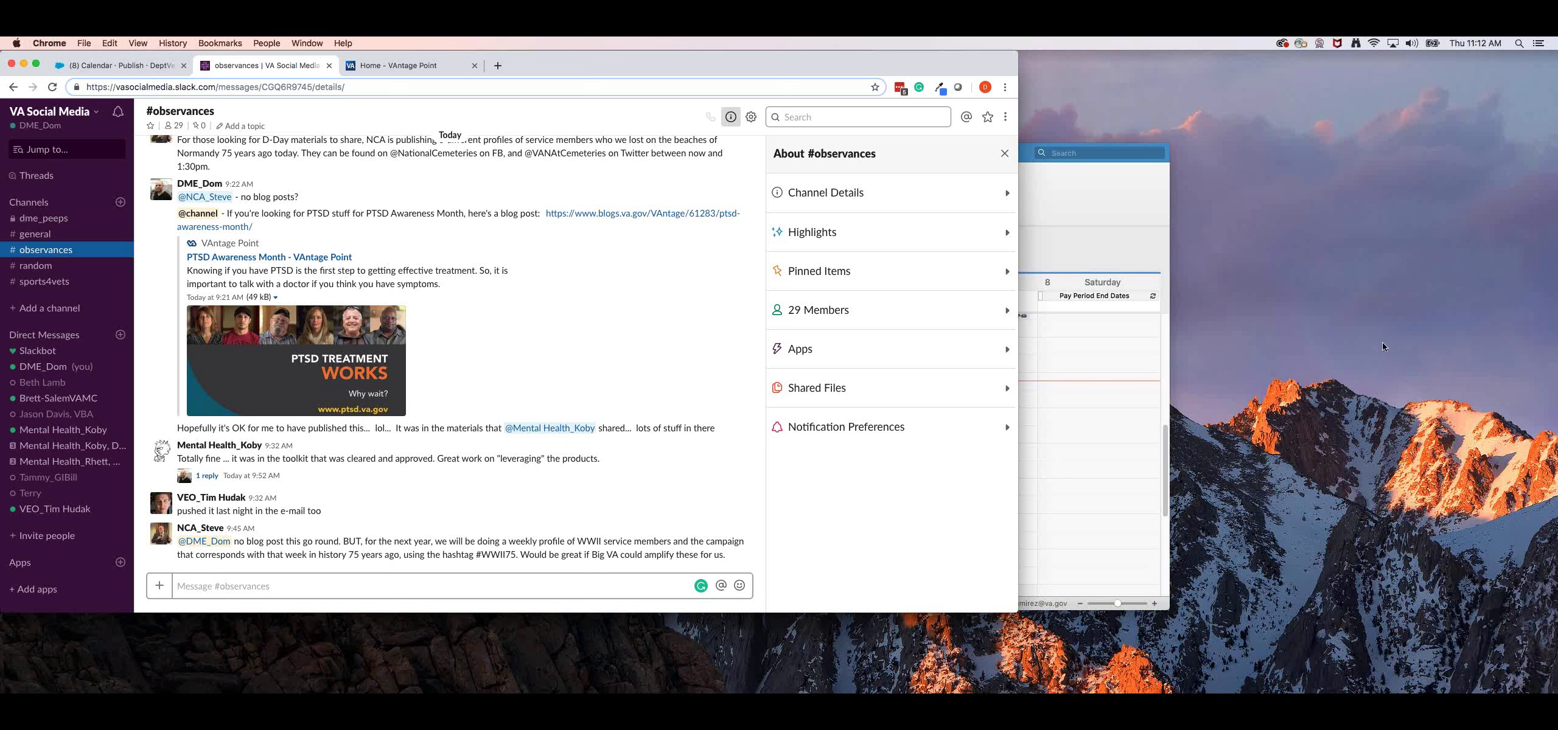
click(1543, 345)
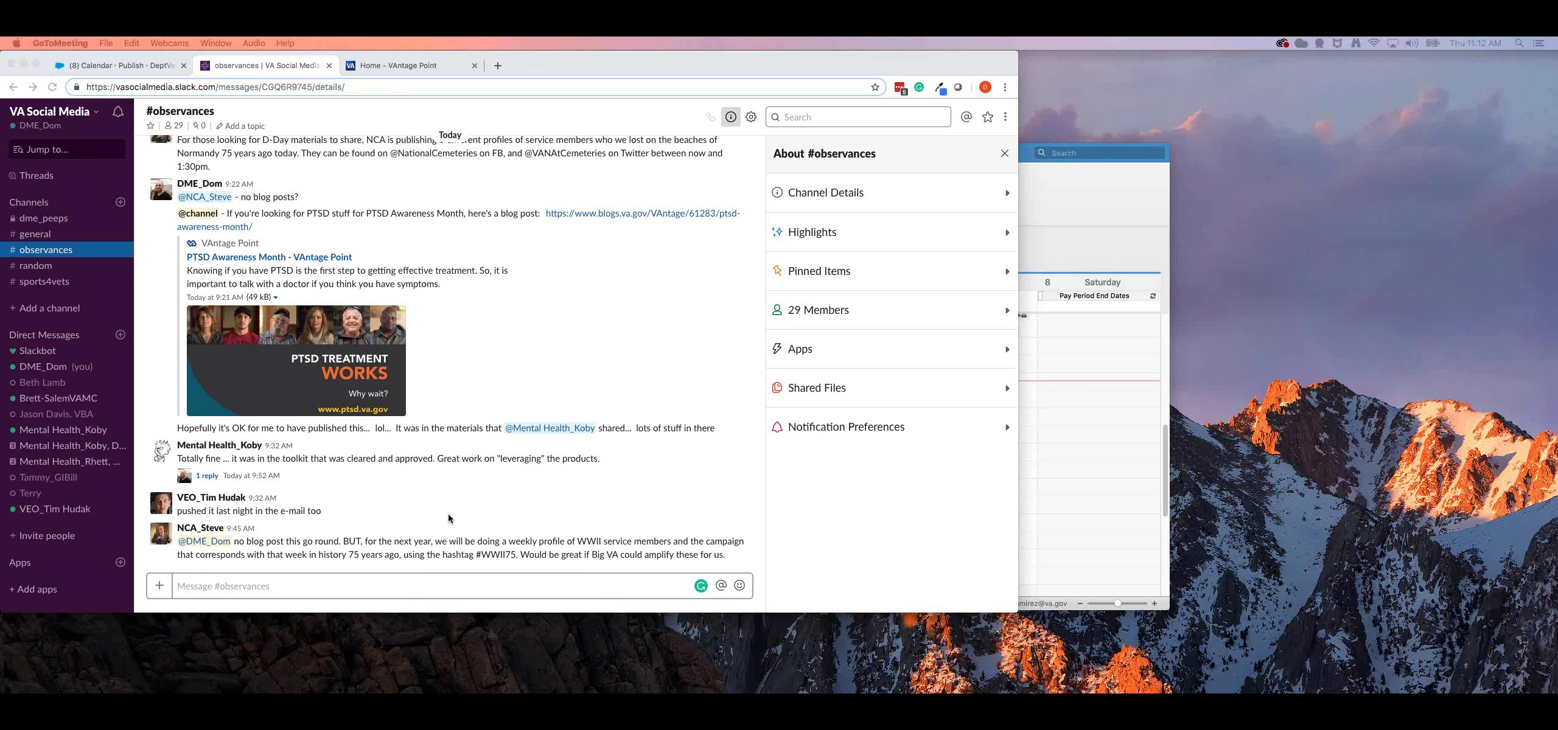
Bring the PTSD Awareness 2019 Social Media Posts PDF forward in Acrobat and read through its Facebook and Twitter sample posts.
click(437, 531)
drag(737, 219, 938, 104)
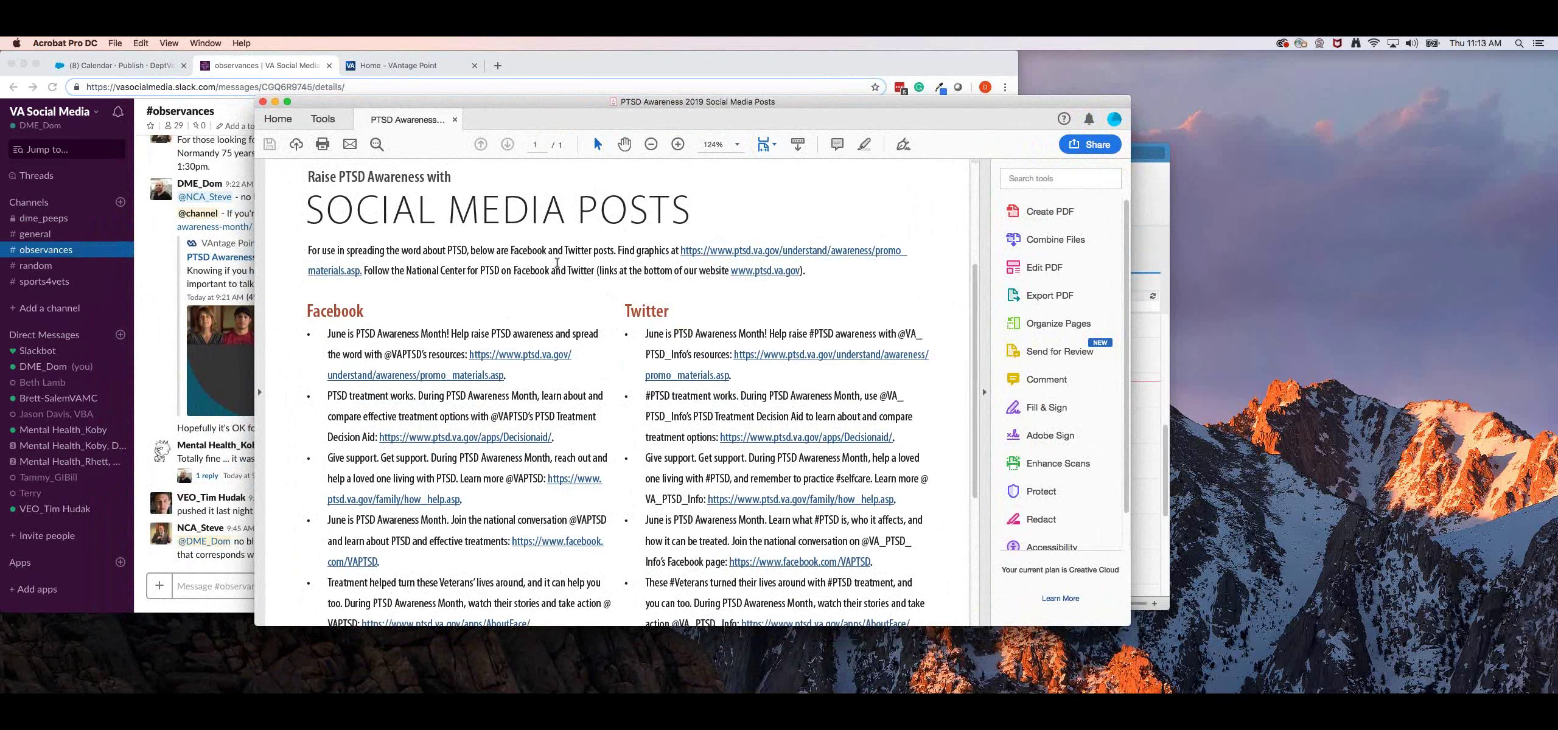
scroll(596, 272, down, 1)
scroll(599, 275, down, 4)
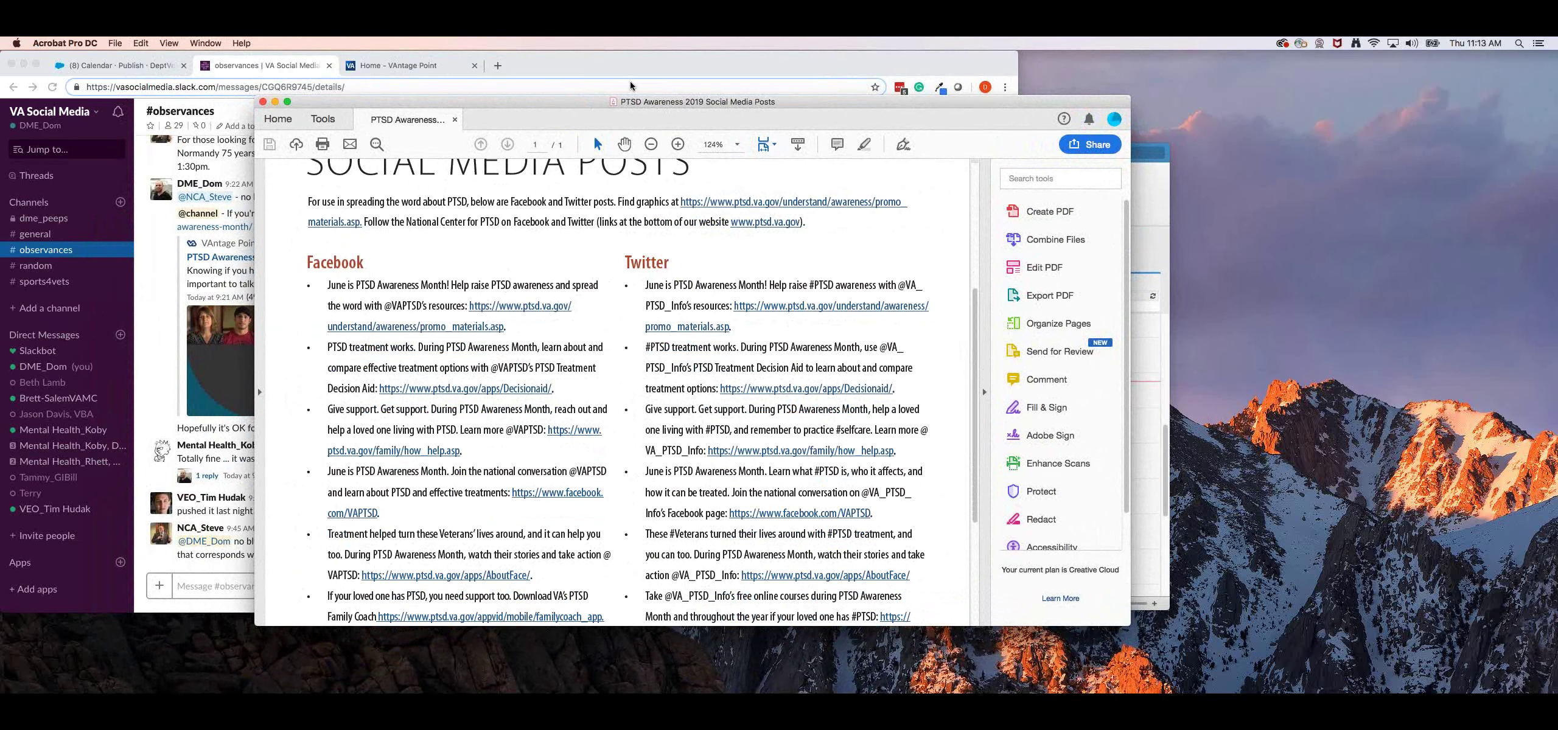
drag(632, 103, 845, 75)
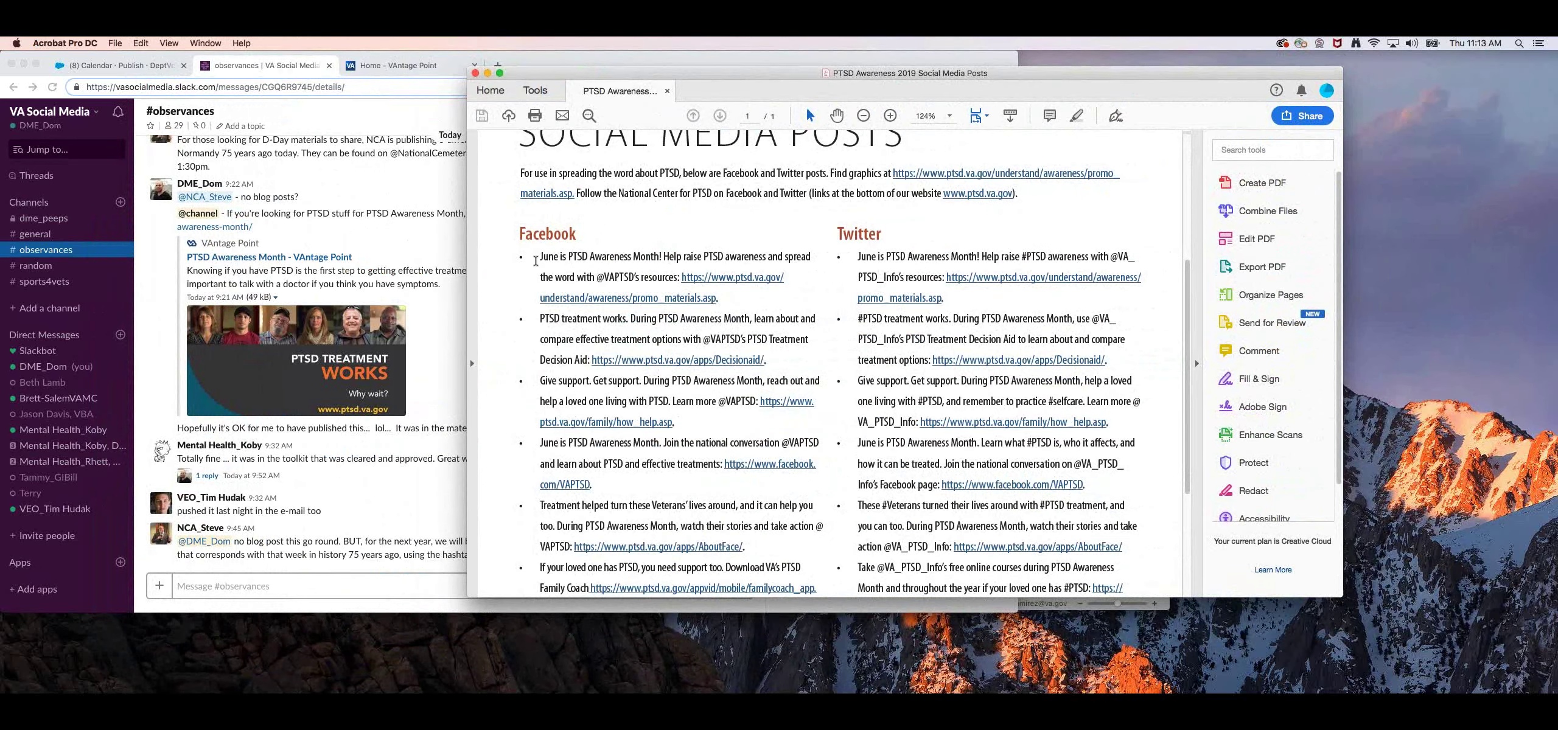
Close the Slack tab in Chrome and bring the Social Studio publishing calendar in front of the PDF.
click(251, 67)
key(super+w)
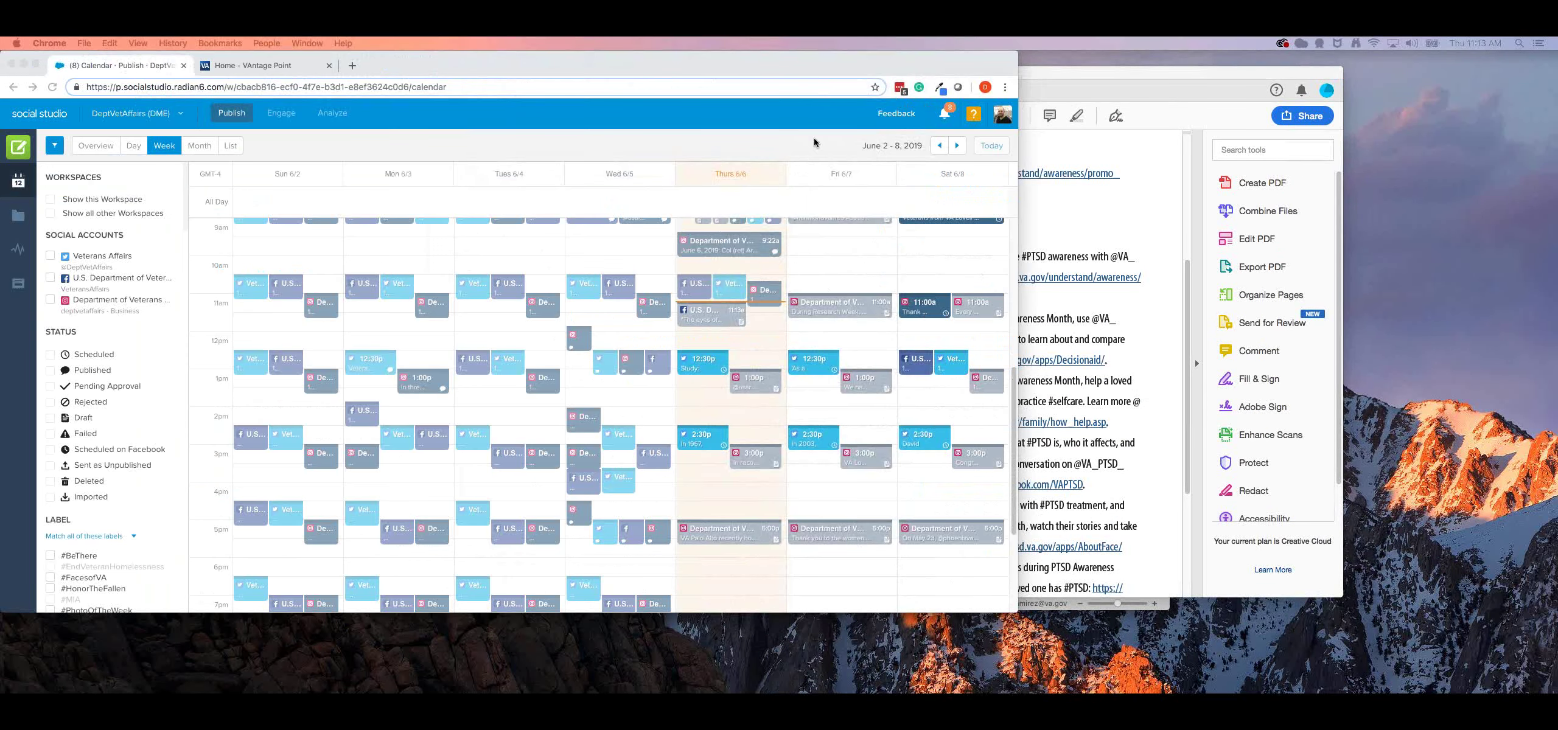
click(1174, 95)
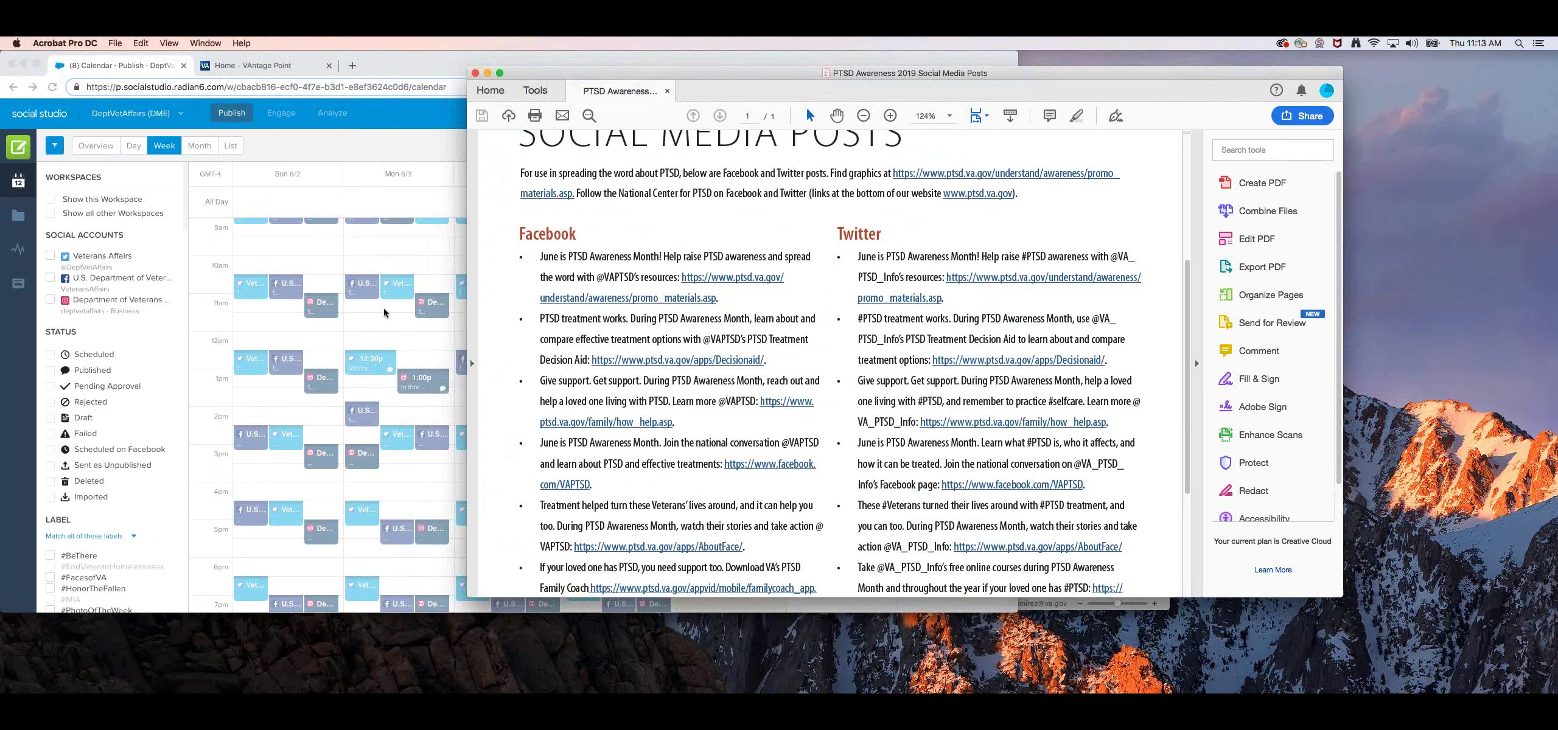
click(400, 332)
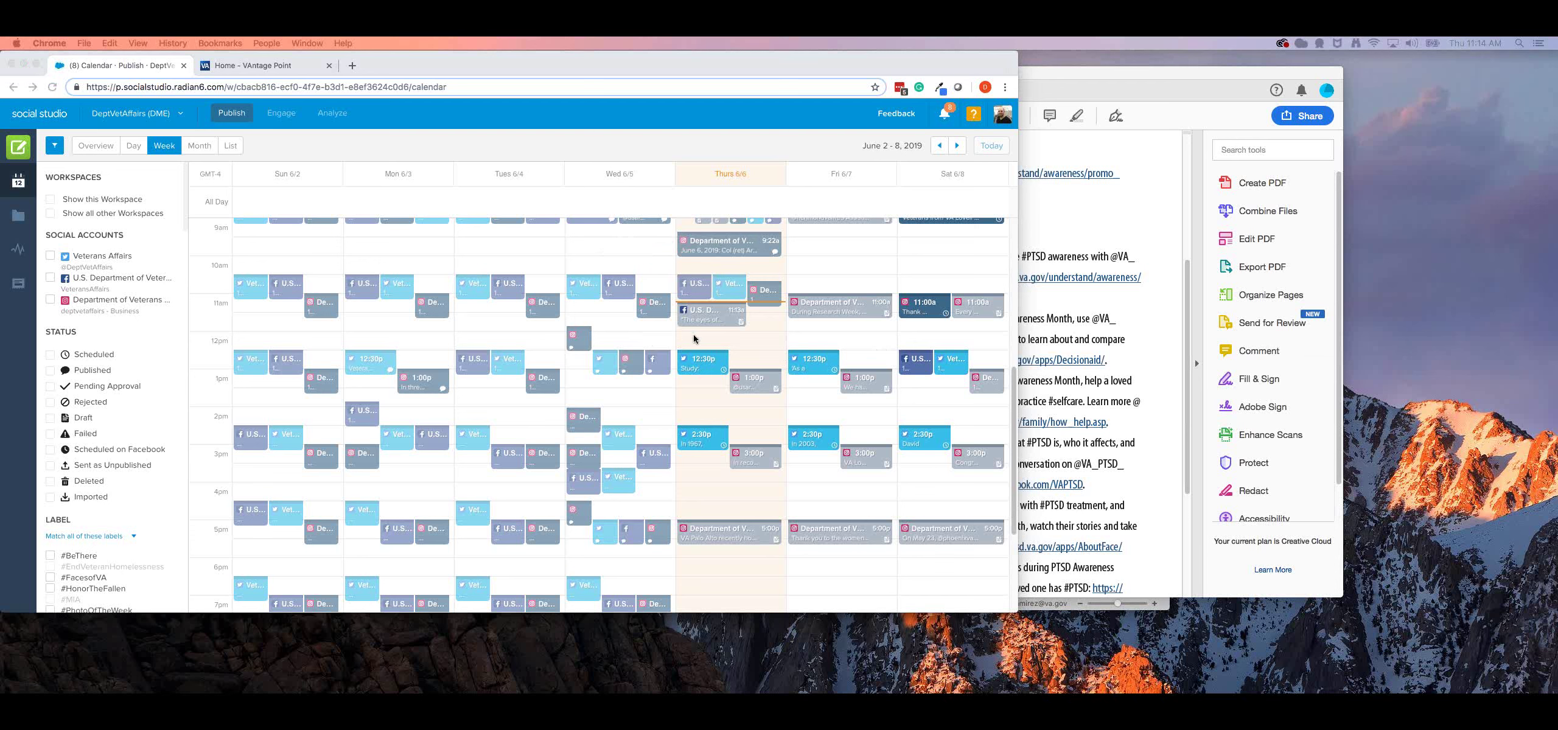
Review the 75th anniversary D-Day Facebook draft scheduled on Thursday, June 6, and publish it immediately from the post editor.
click(715, 315)
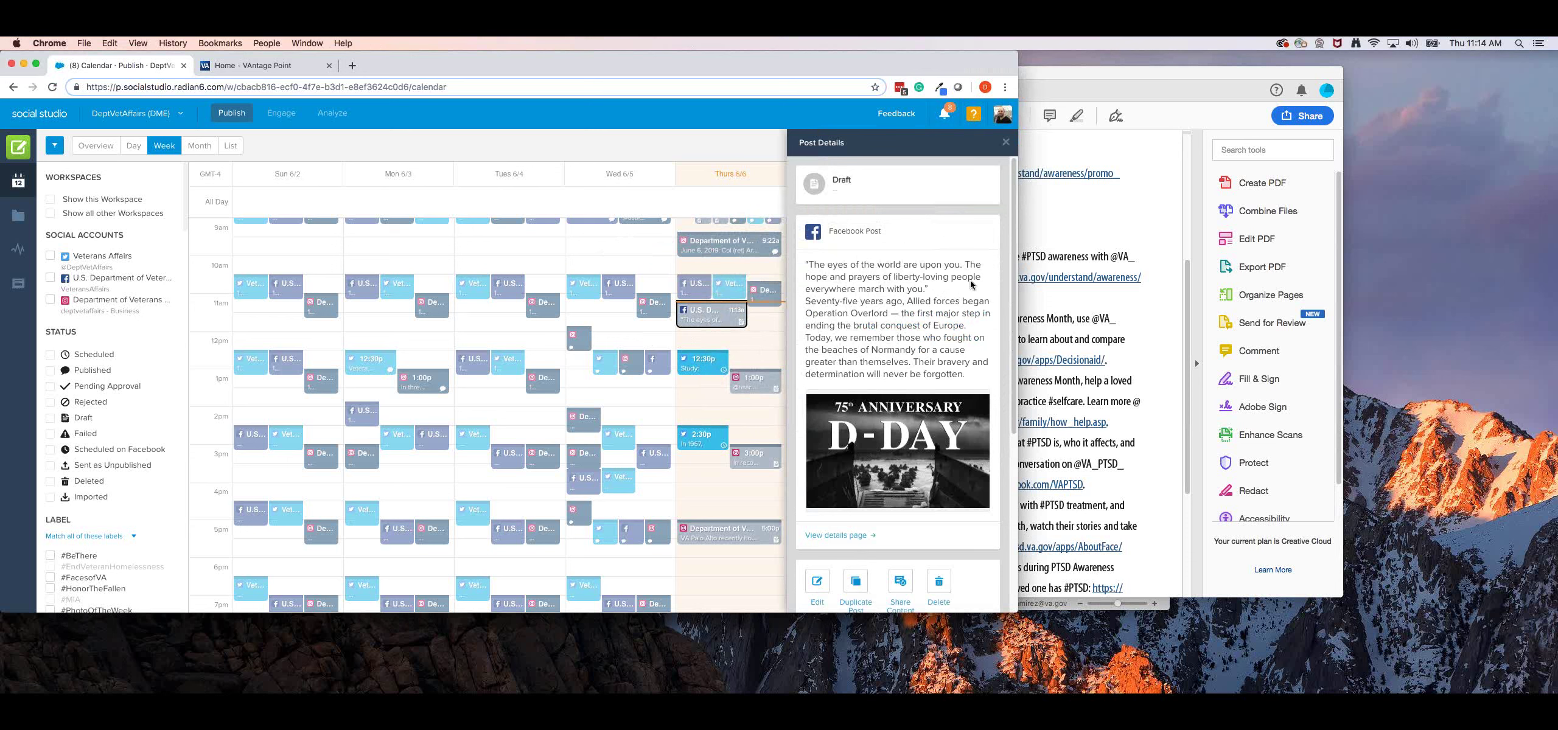
scroll(890, 313, down, 1)
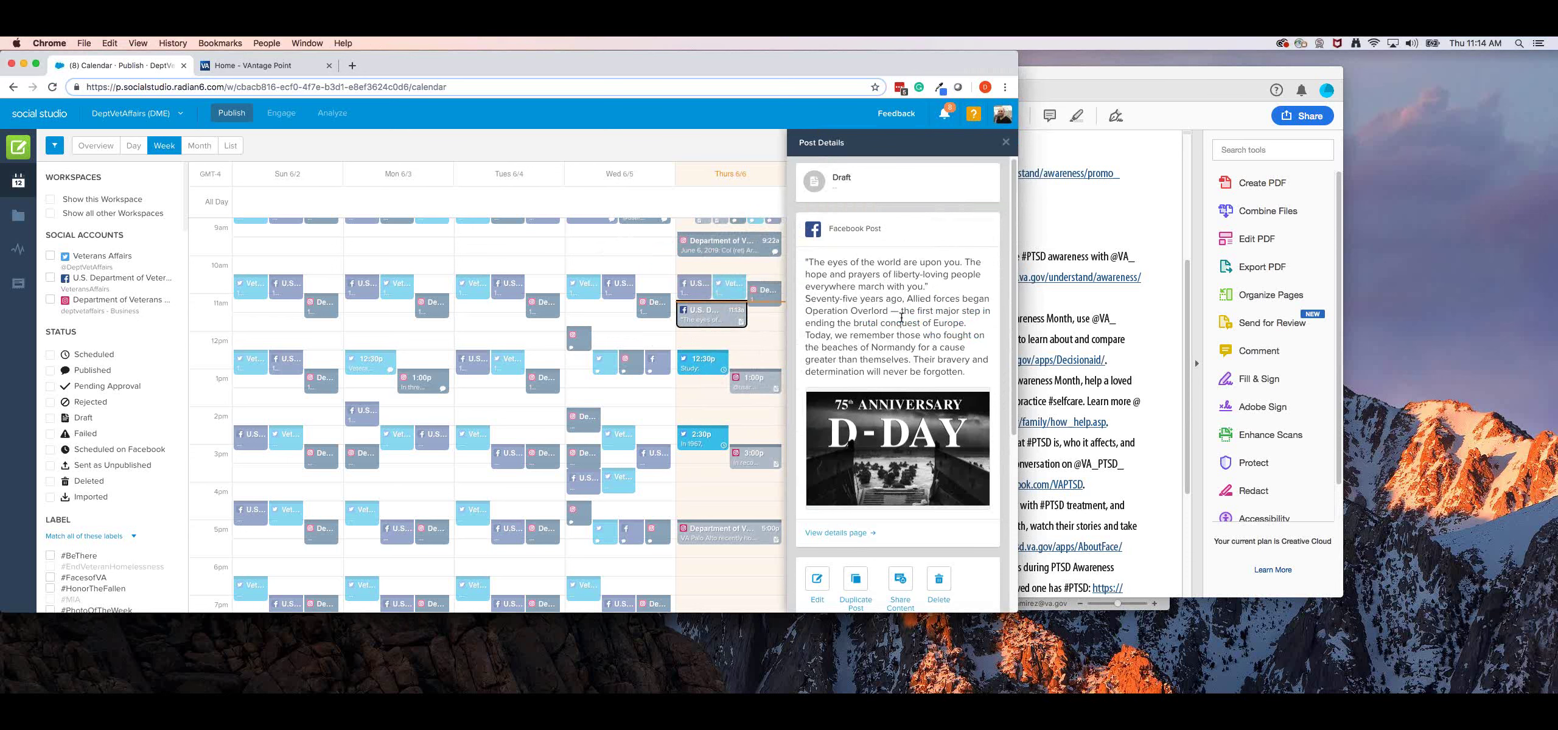
scroll(931, 309, down, 1)
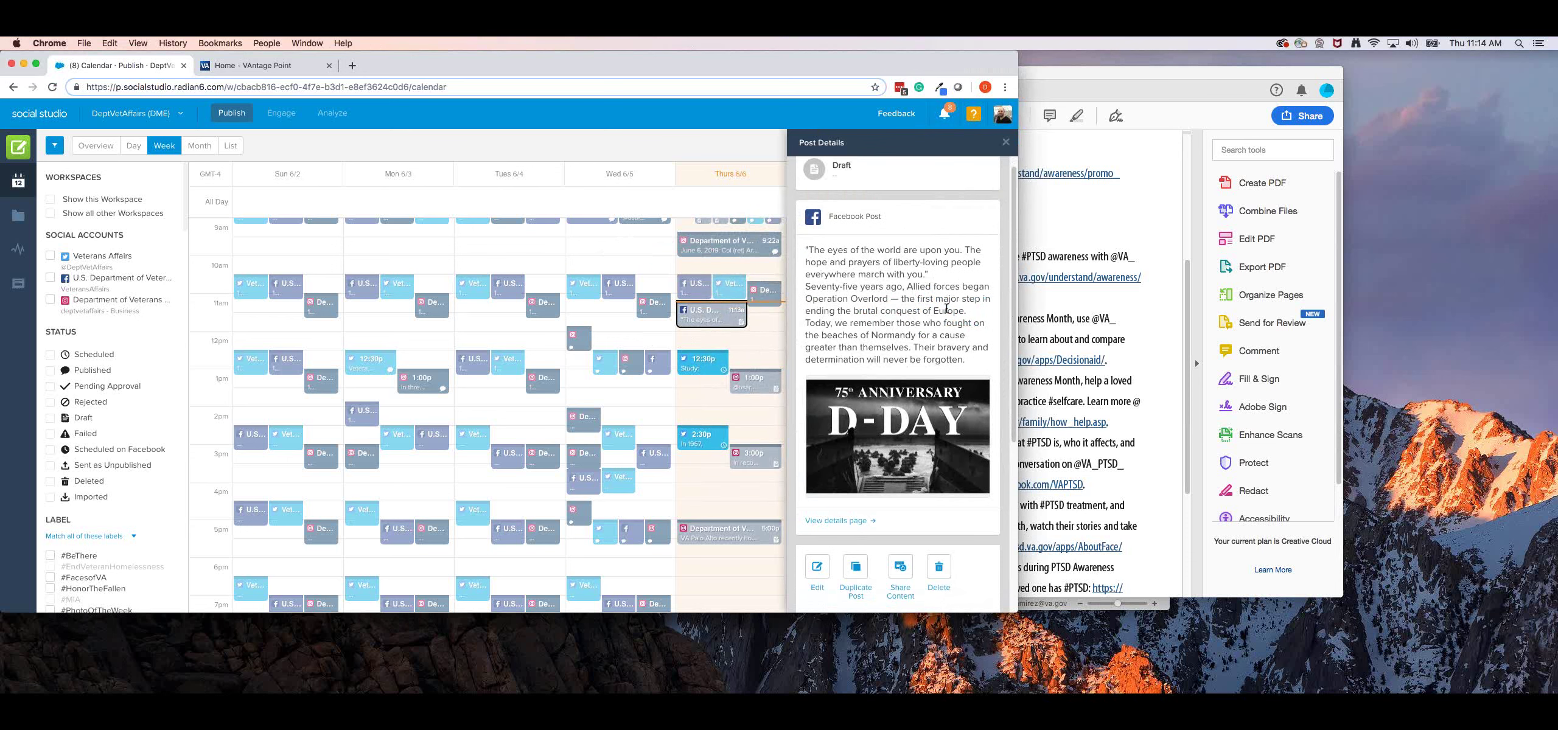
scroll(946, 309, down, 1)
scroll(944, 309, down, 2)
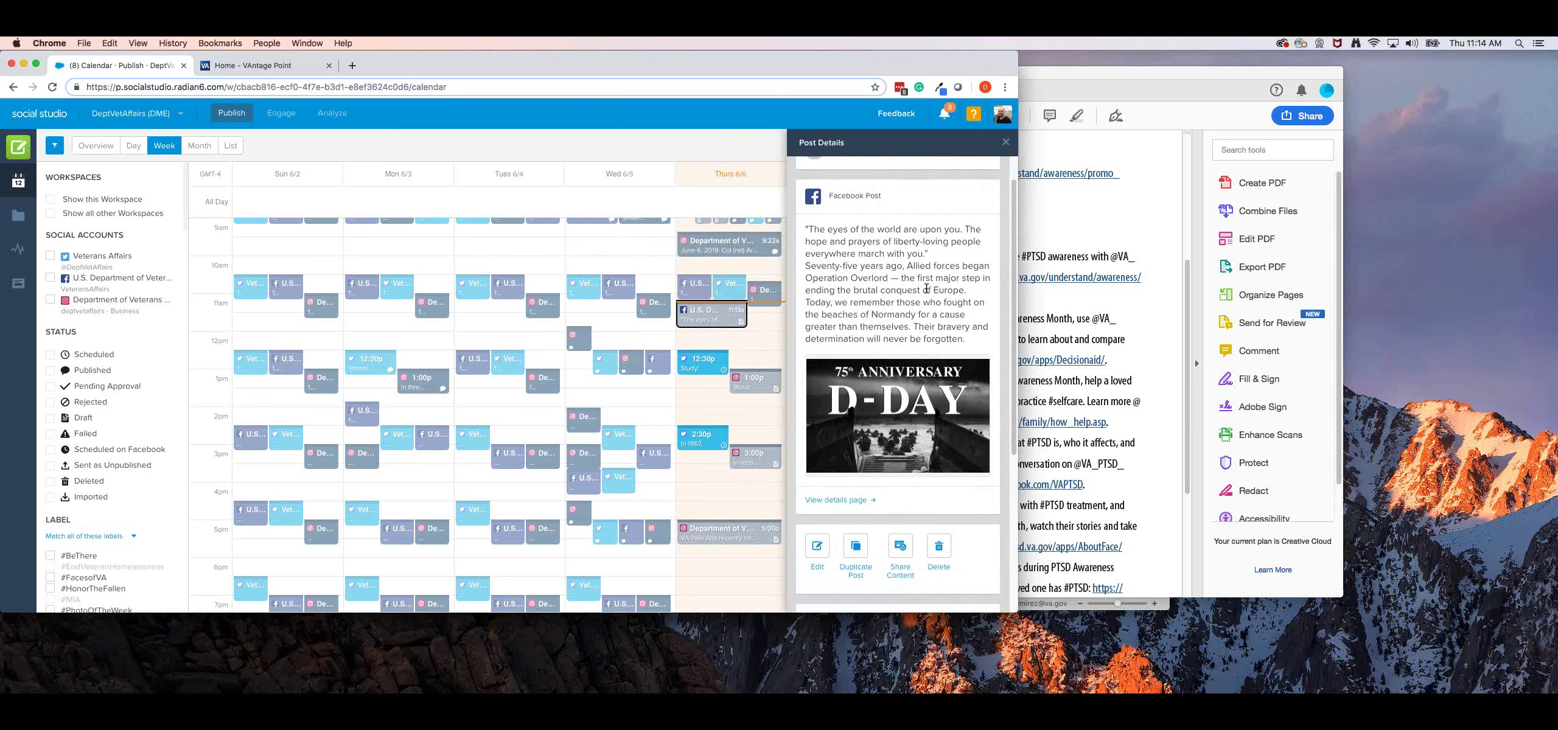
scroll(949, 319, down, 6)
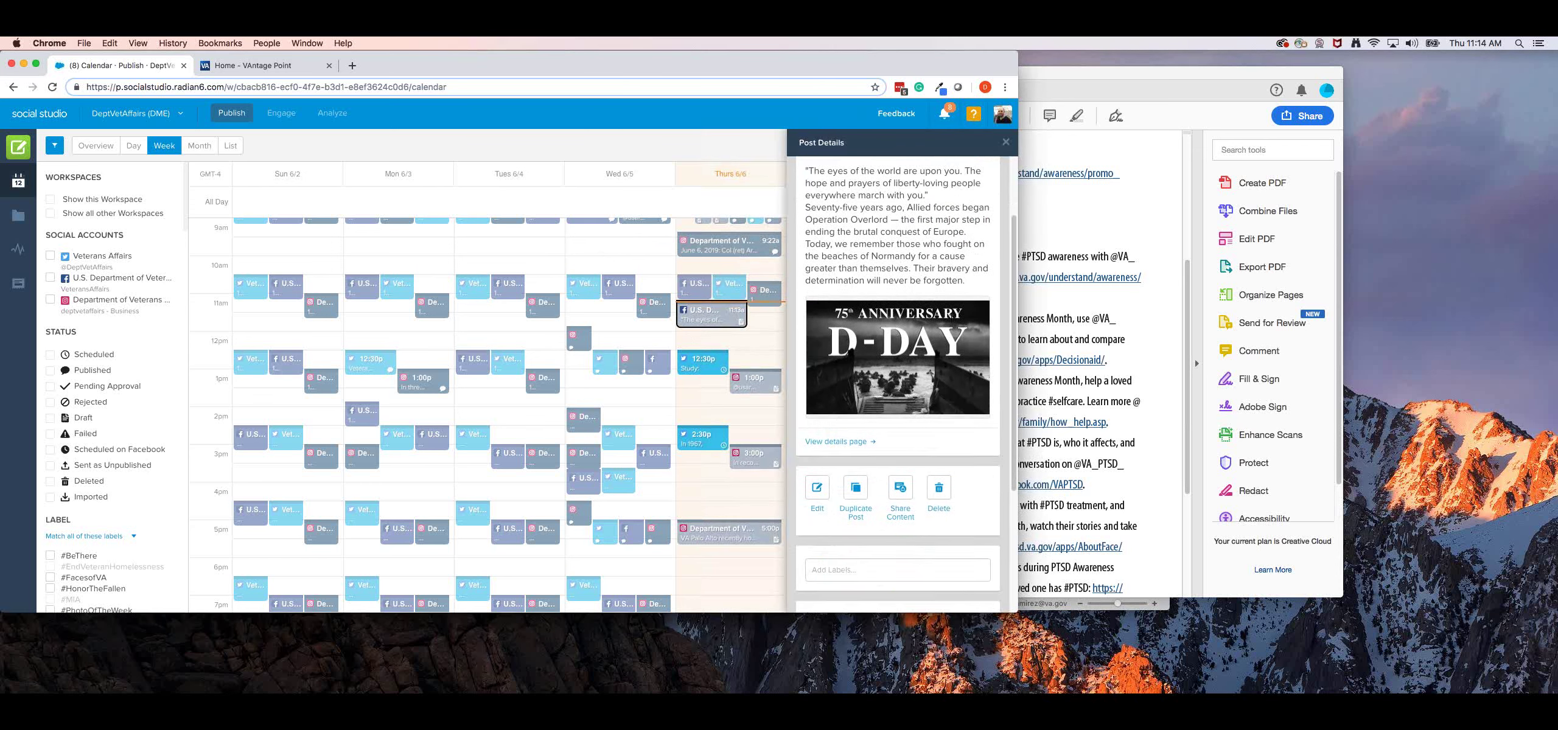
click(824, 459)
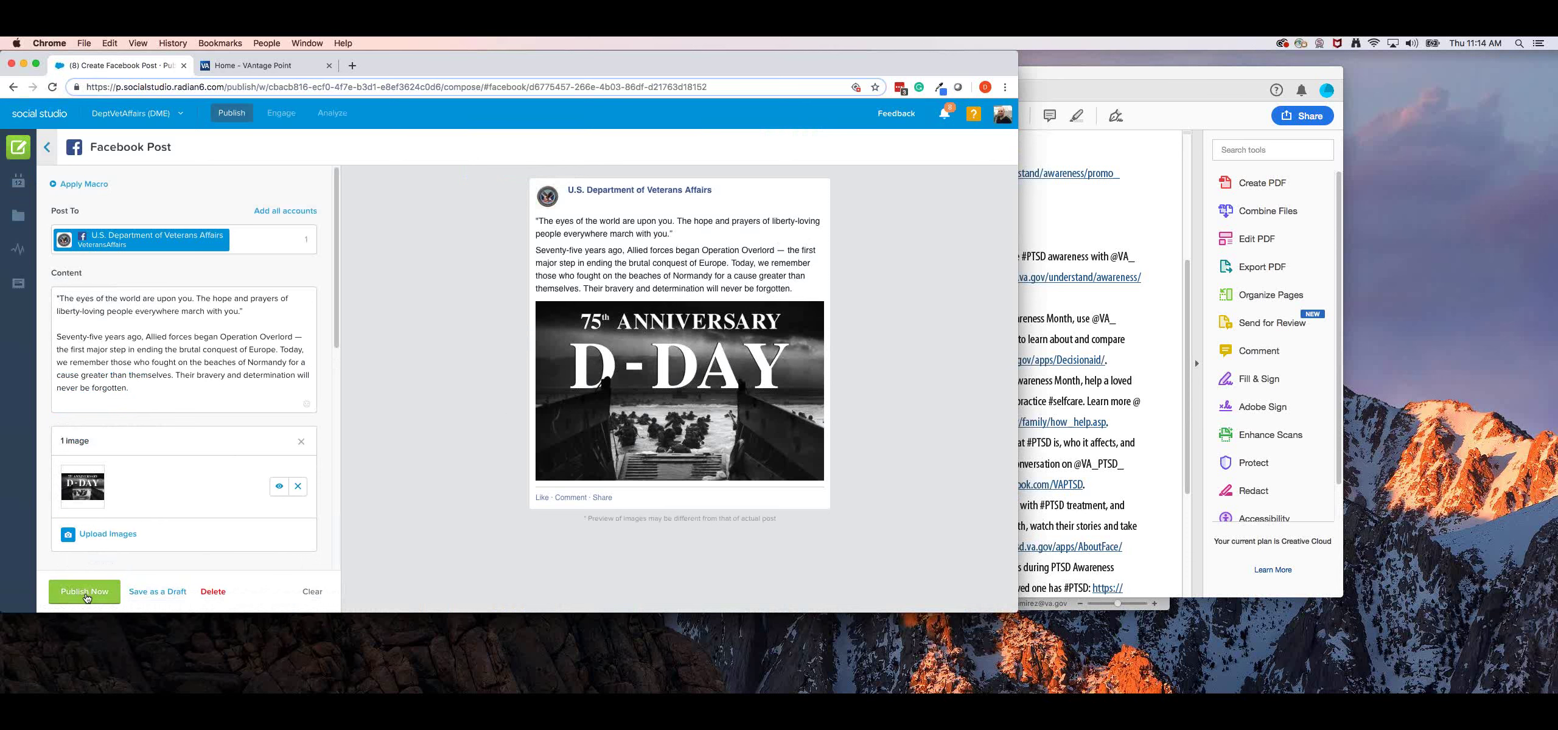
click(114, 589)
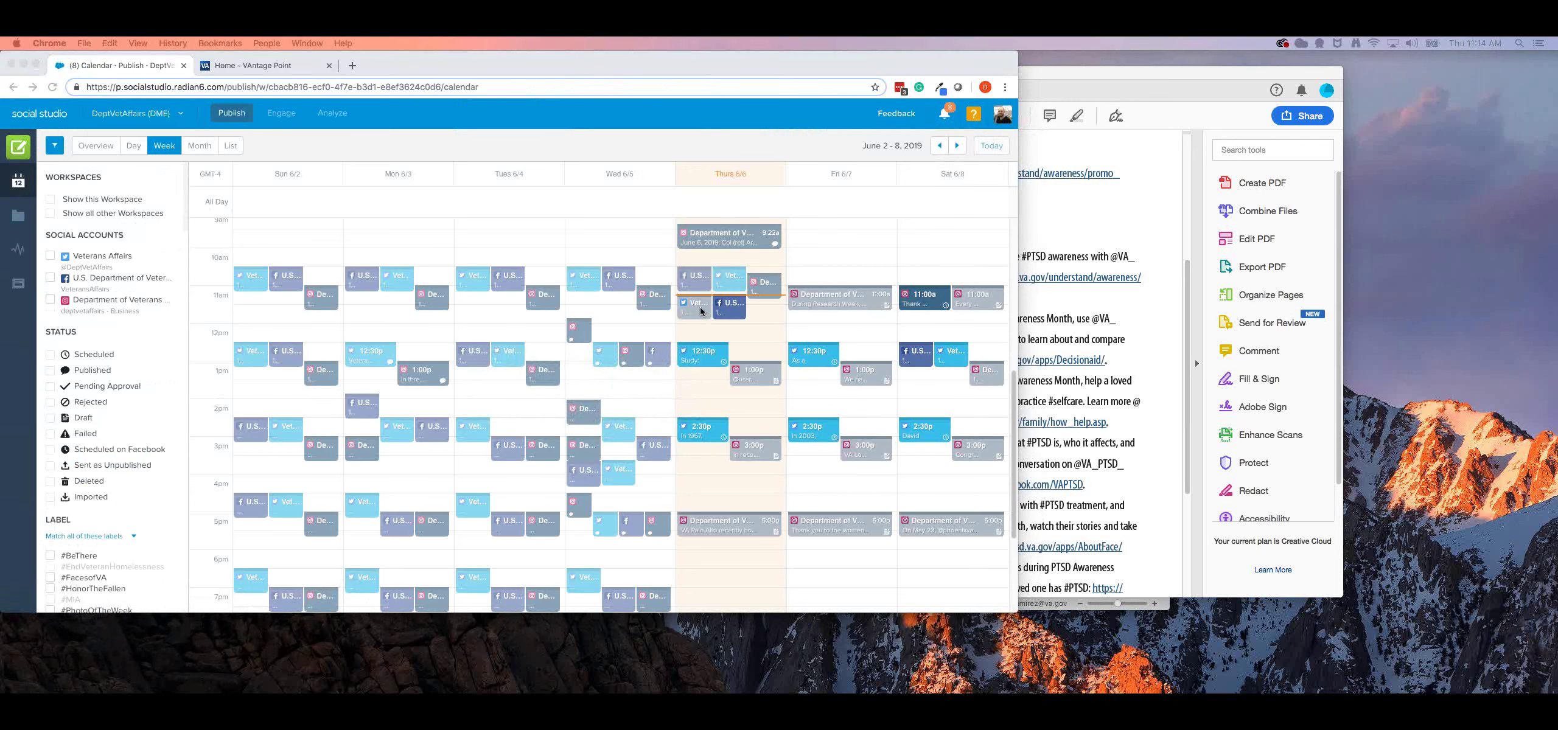
Copy the first Facebook sample post, including its ptsd.va.gov promo materials link, from the PDF and return to the Social Studio calendar.
scroll(765, 338, down, 1)
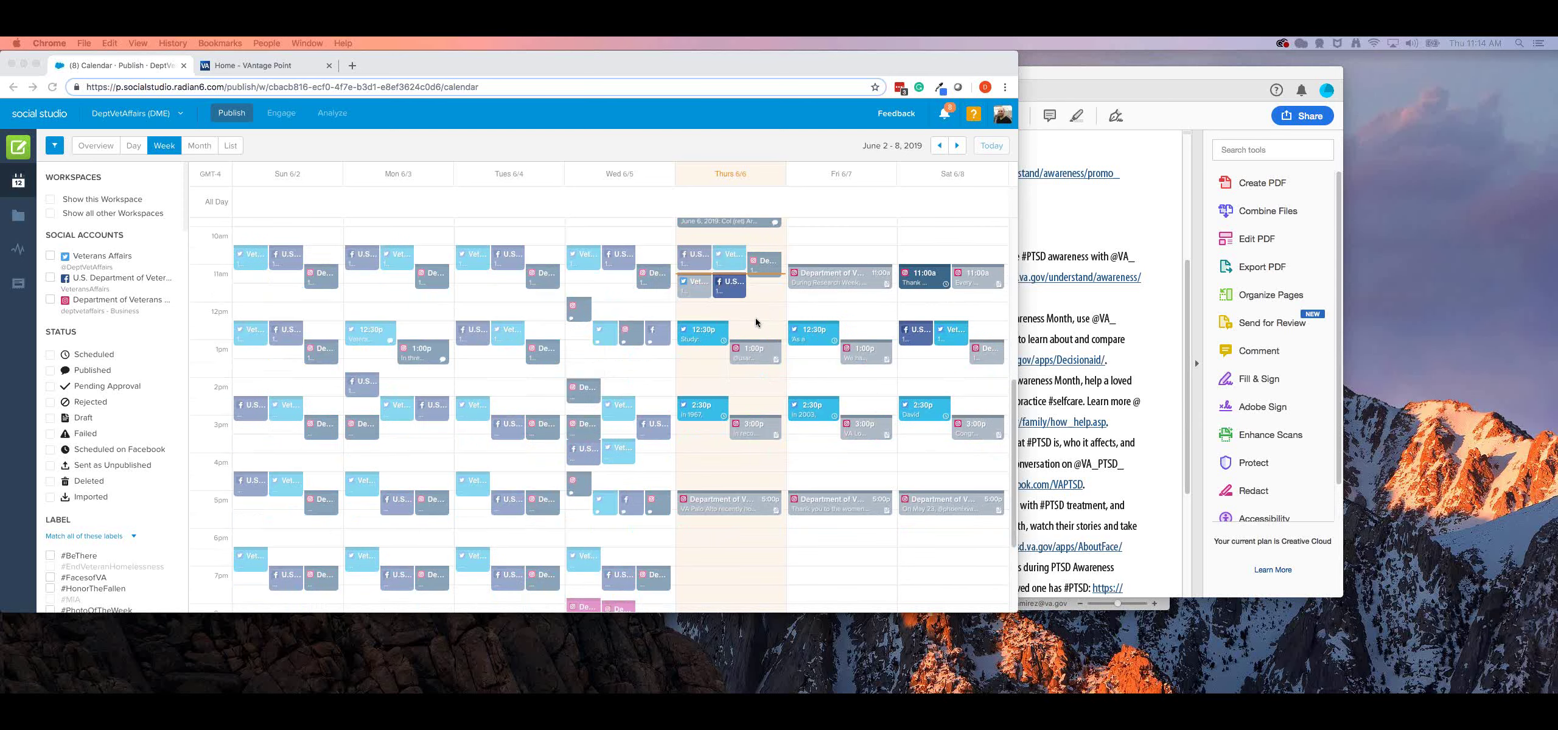
click(1178, 329)
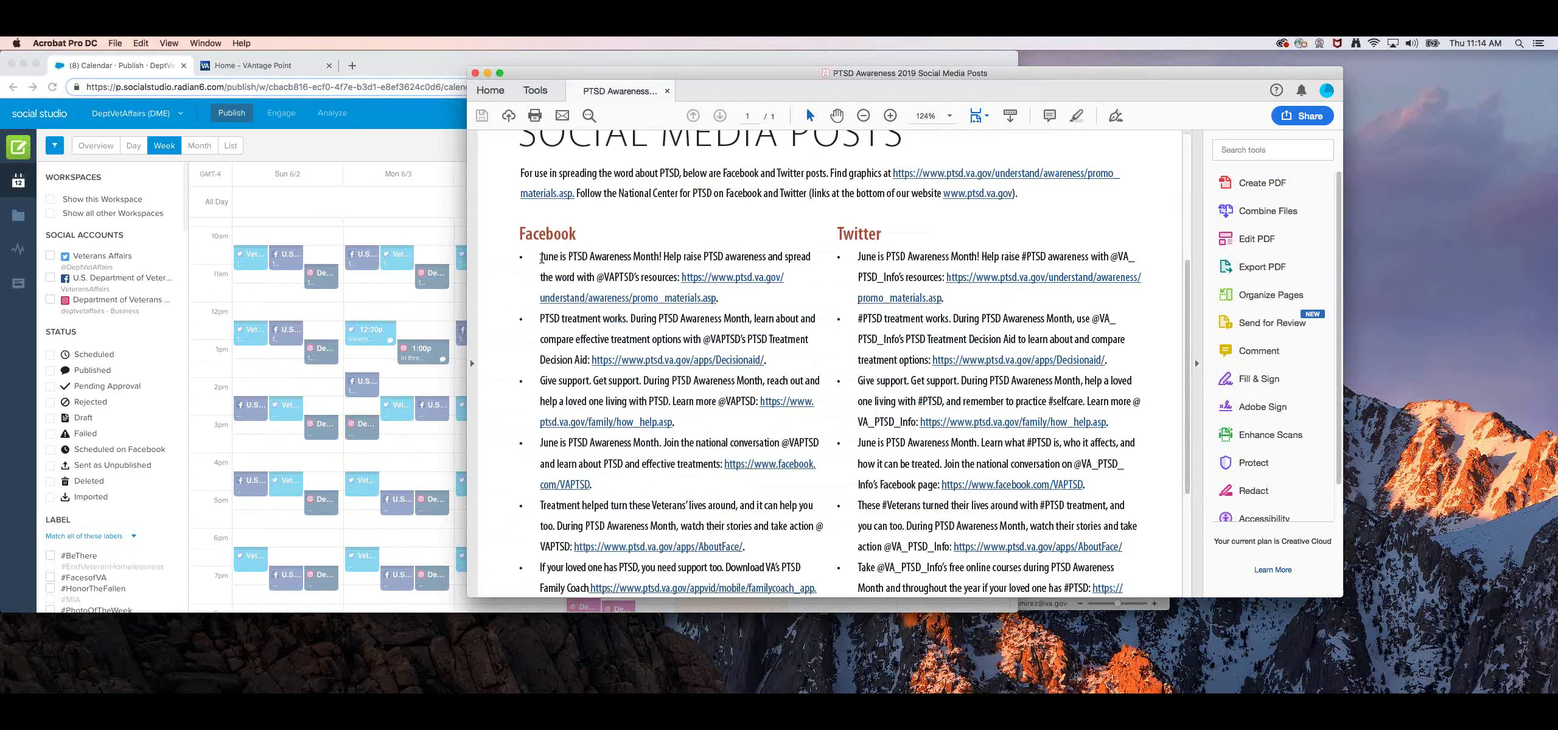
drag(540, 253, 726, 299)
key(super+c)
click(428, 61)
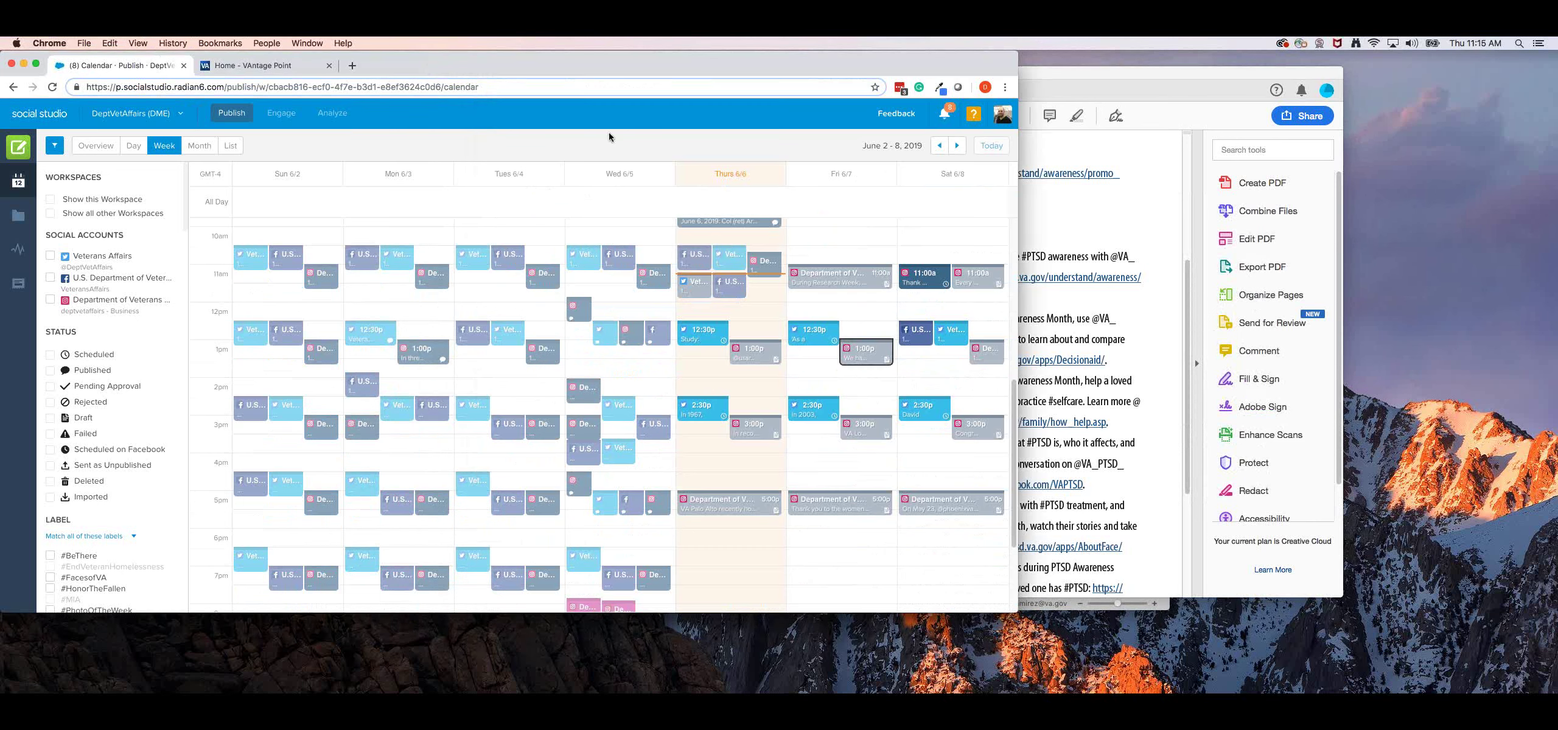
click(696, 456)
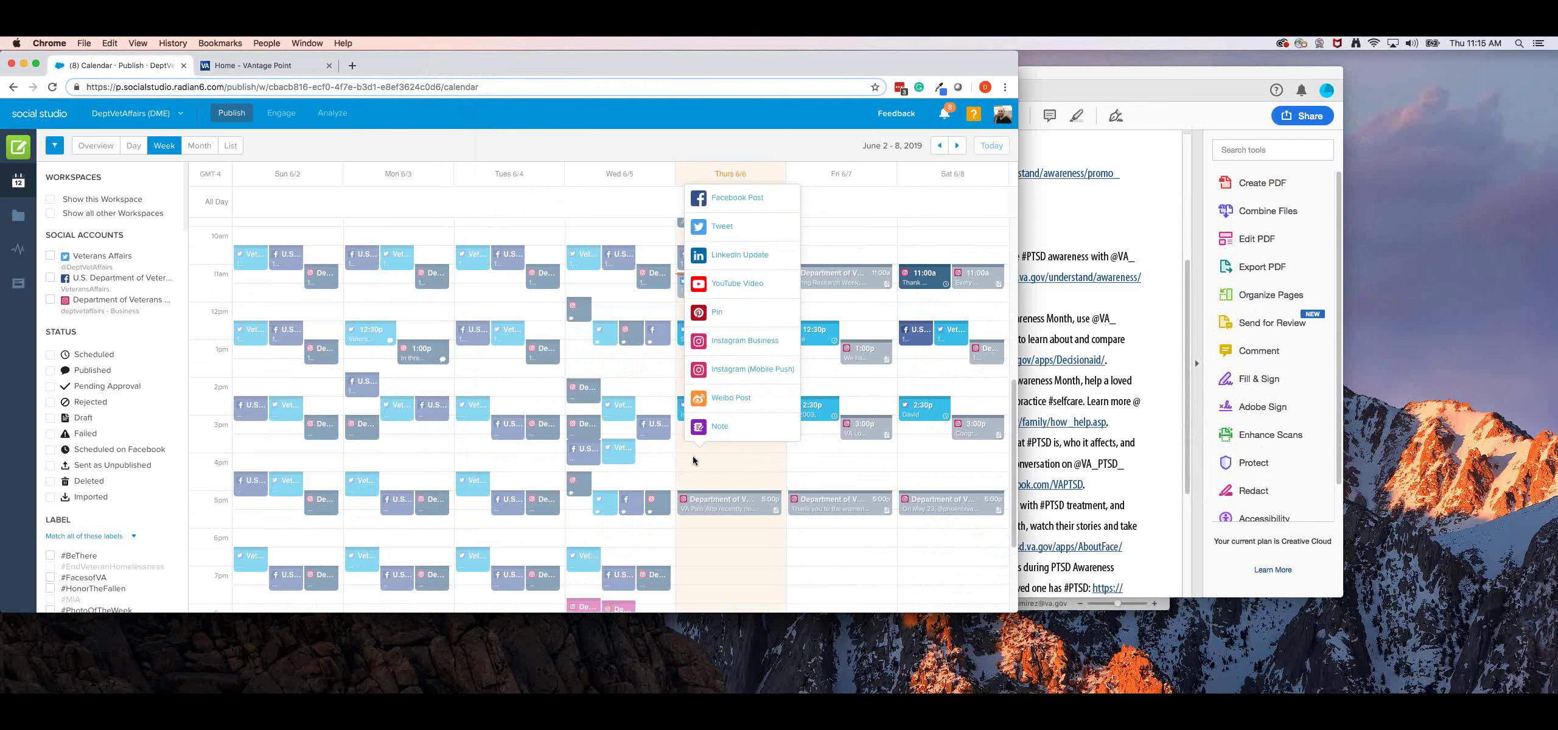
click(735, 200)
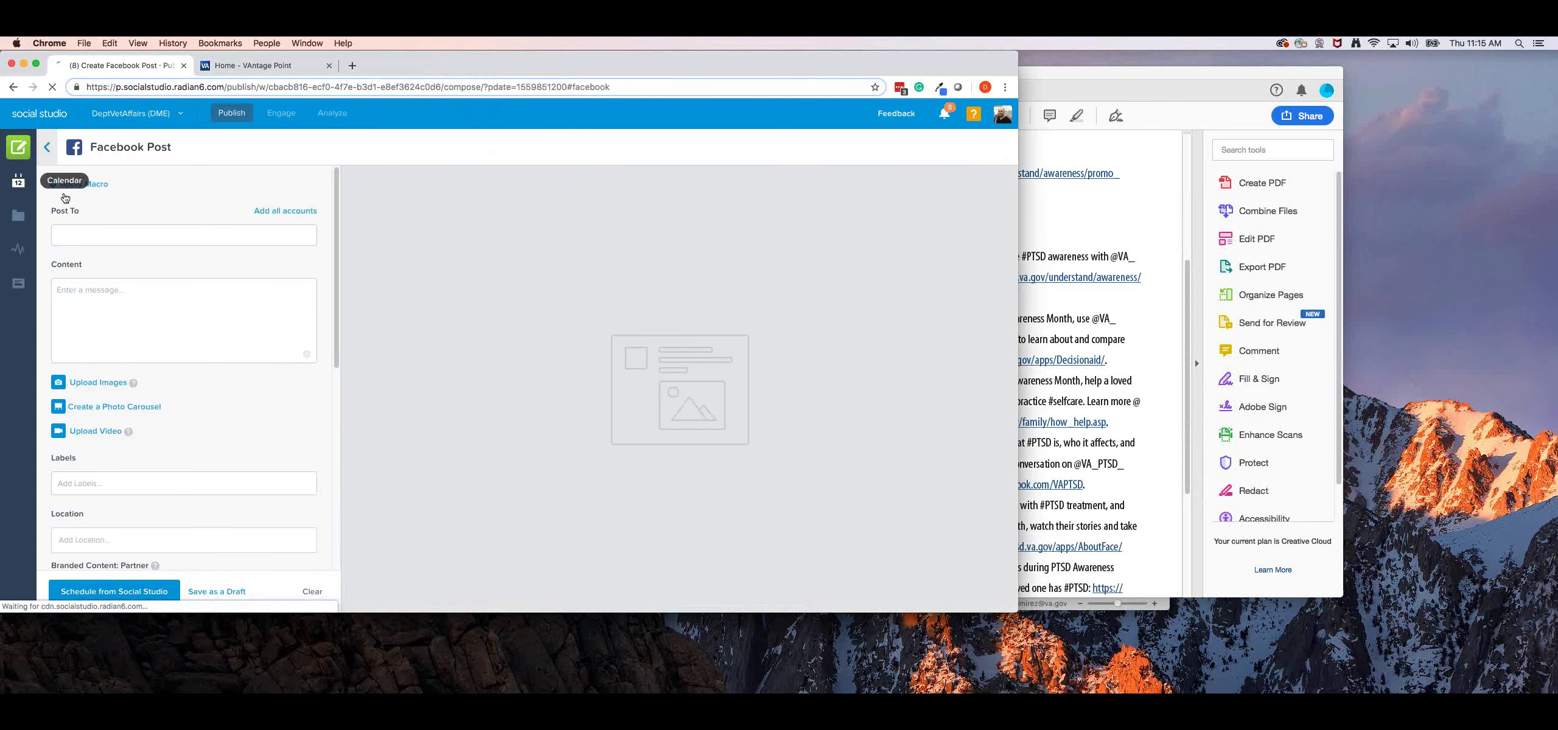
click(18, 181)
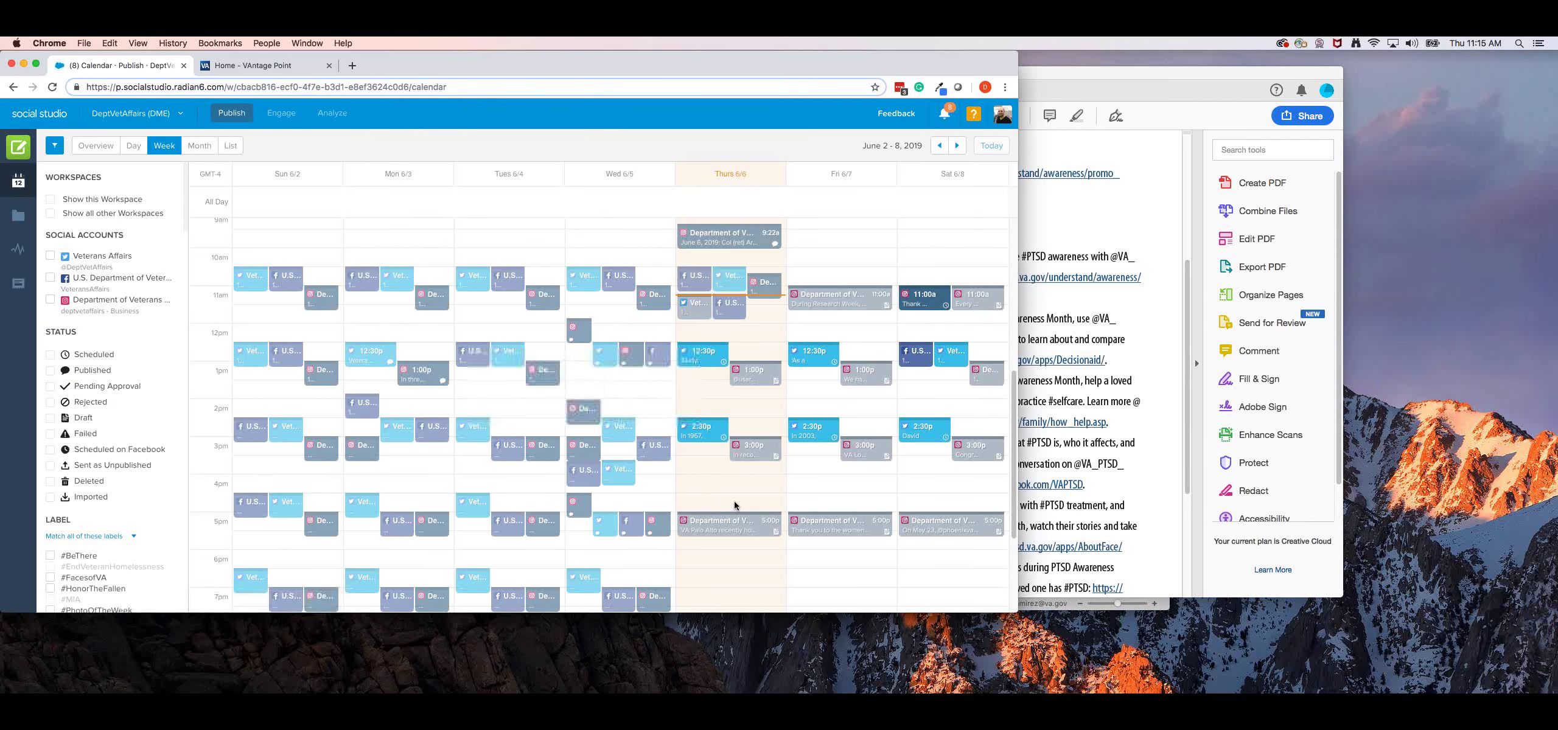
click(685, 486)
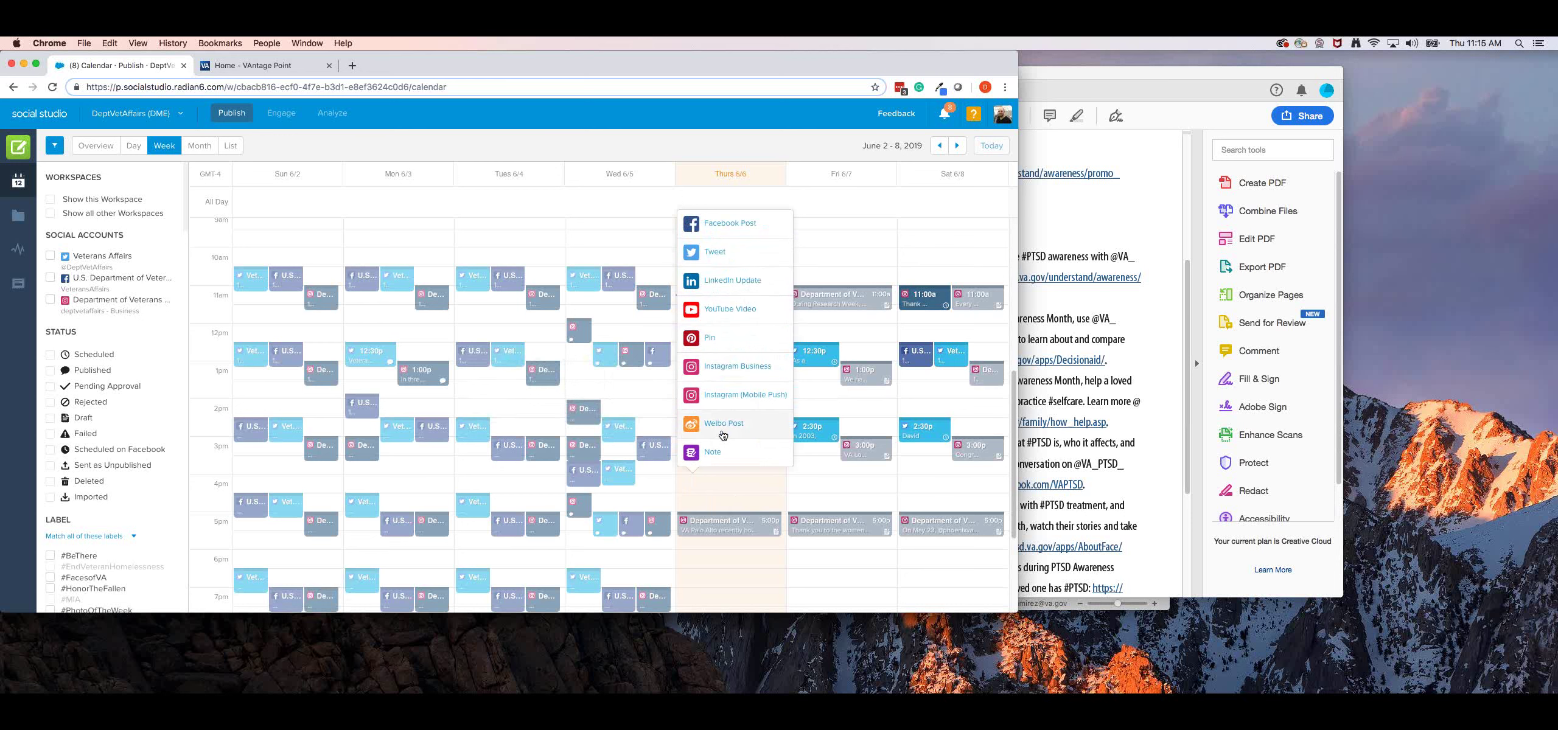
click(748, 490)
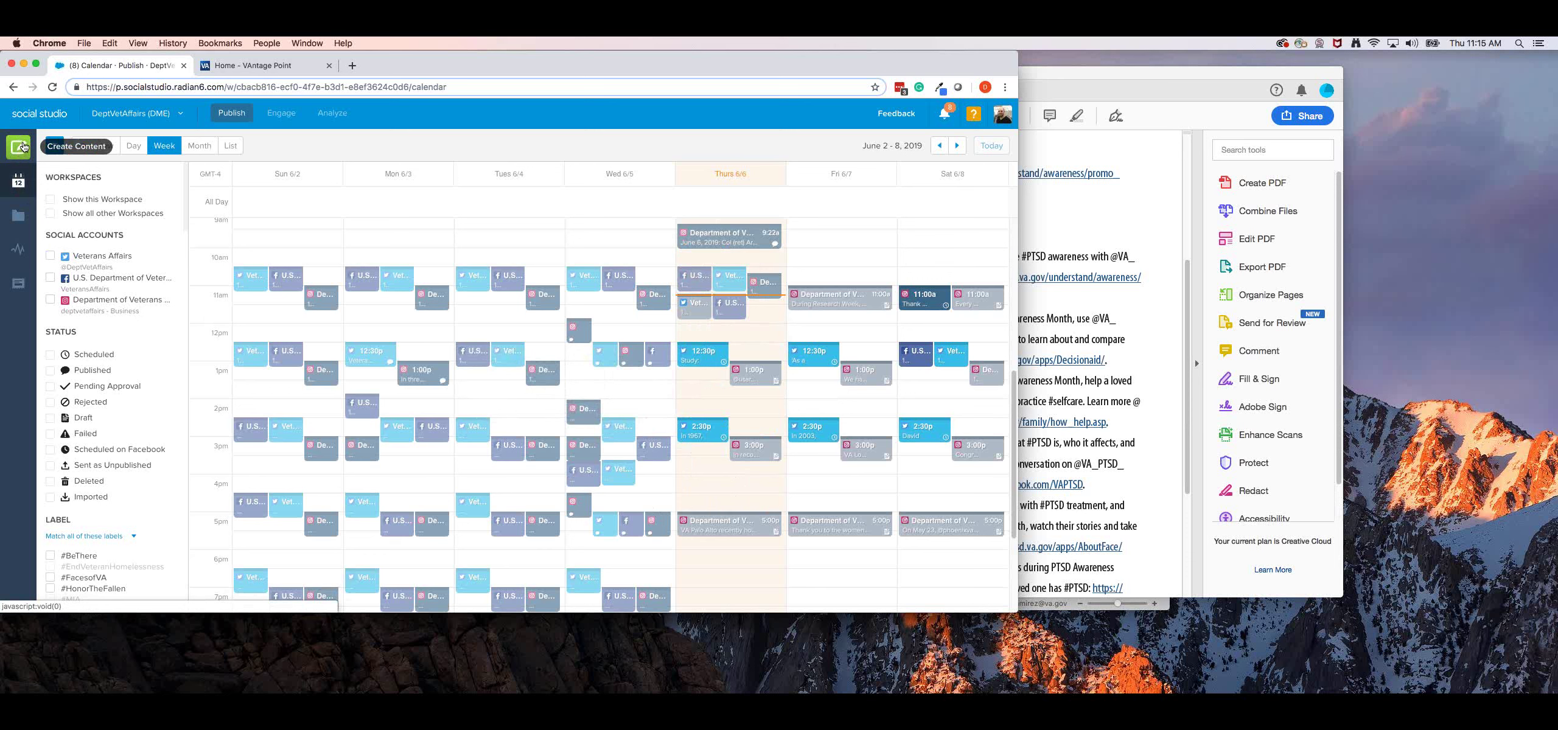
click(23, 146)
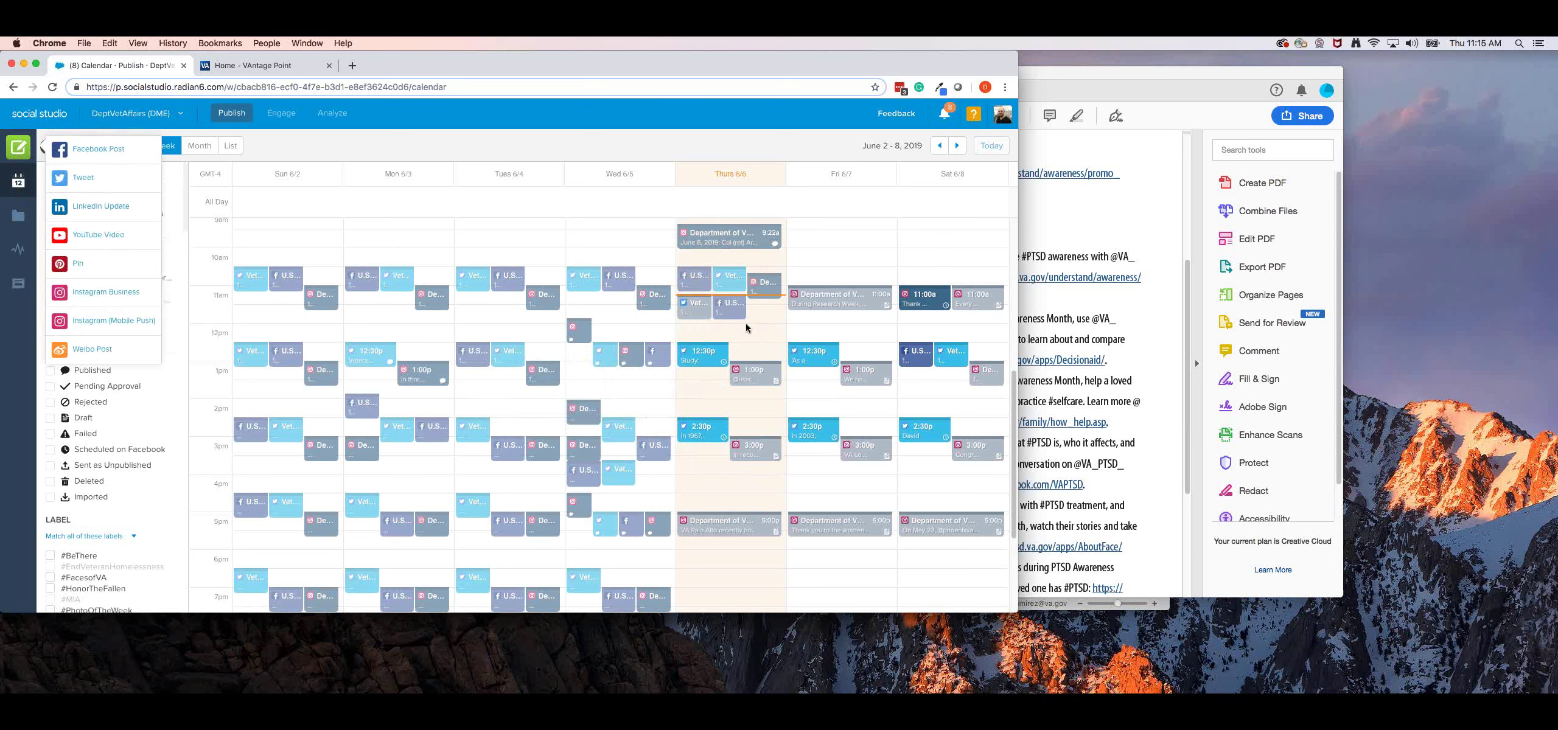
Create a Facebook post in Thursday June 6's 4:00 pm calendar slot, addressed to the U.S. Department of Veterans Affairs account.
click(747, 487)
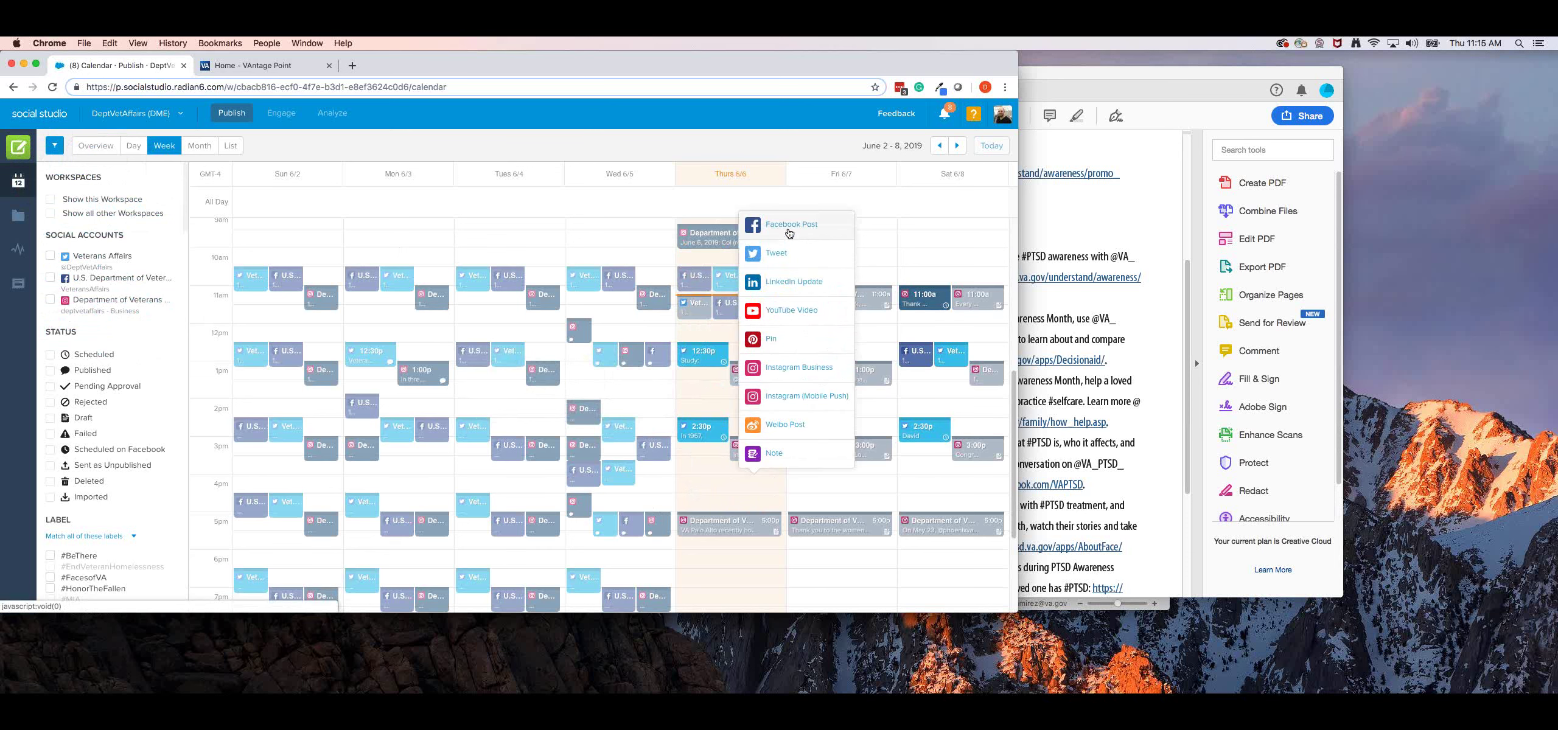
click(789, 228)
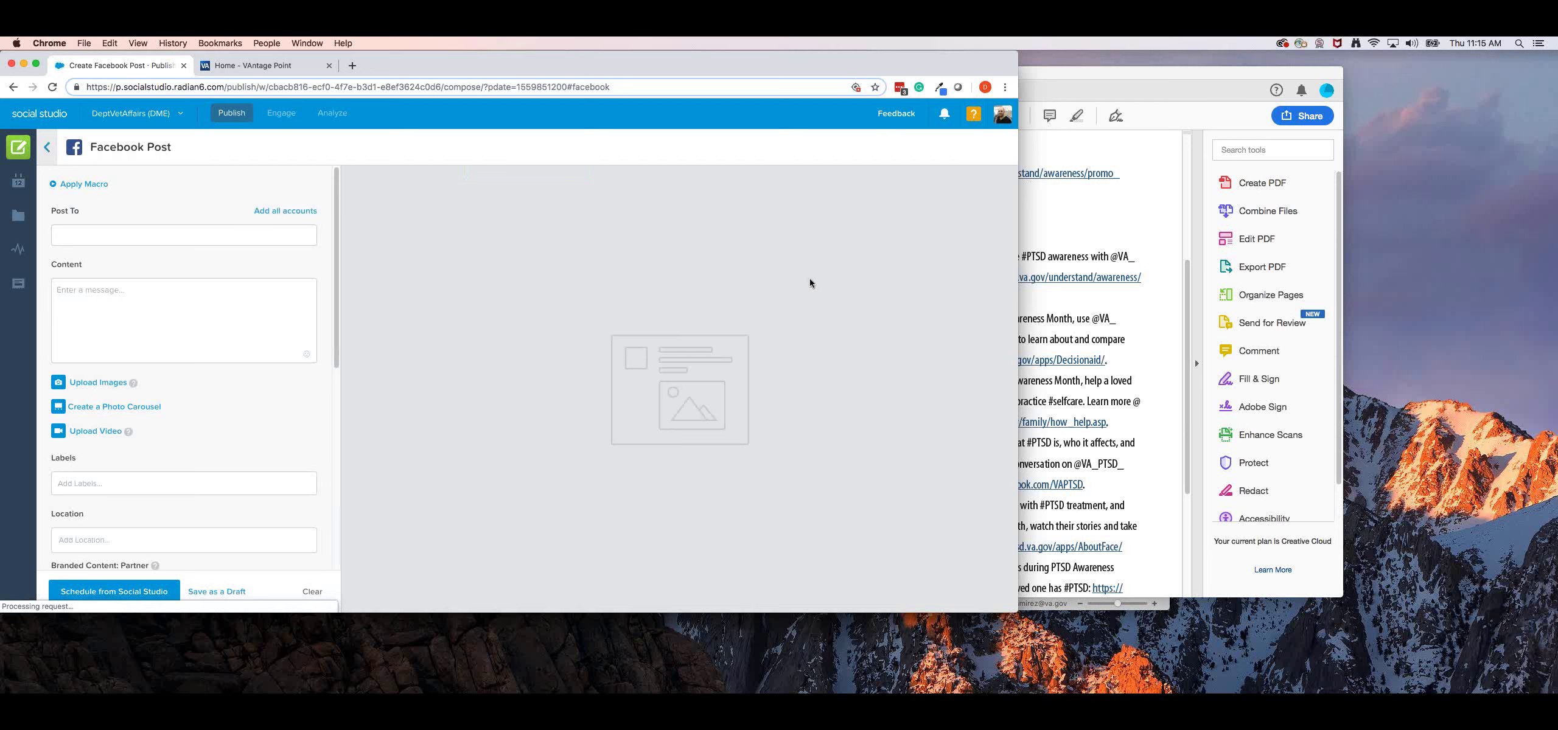
scroll(241, 391, down, 5)
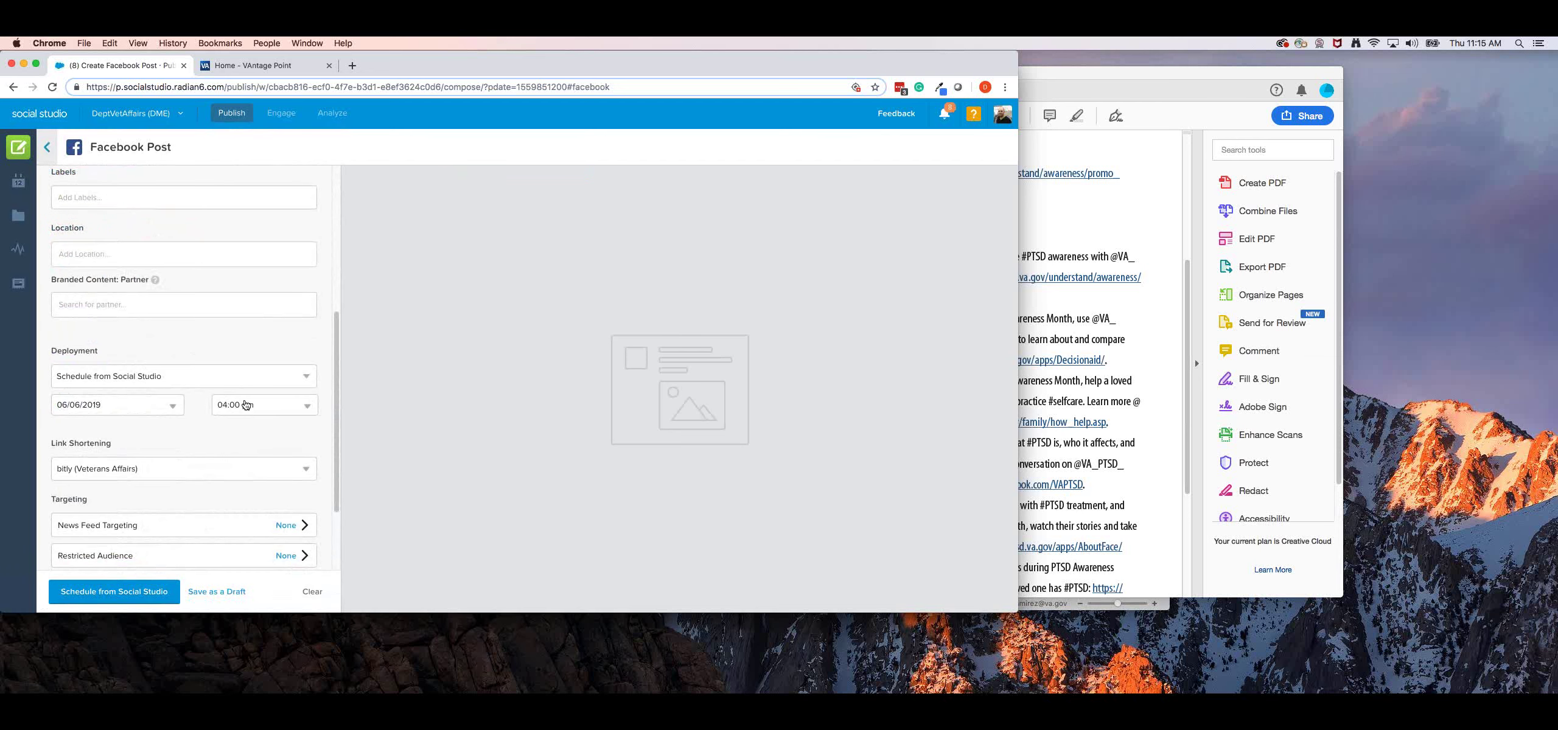
scroll(182, 385, up, 5)
click(185, 244)
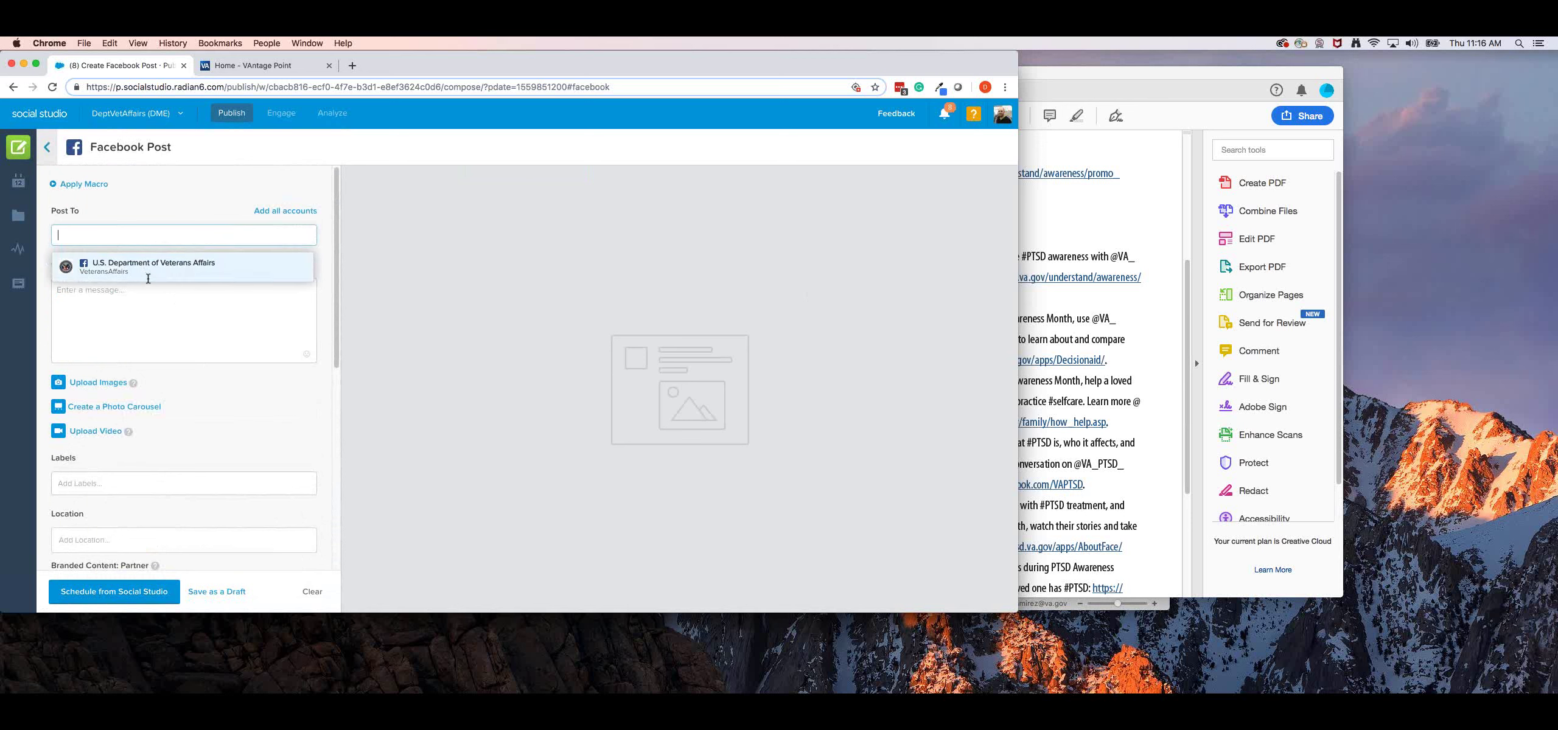
click(146, 271)
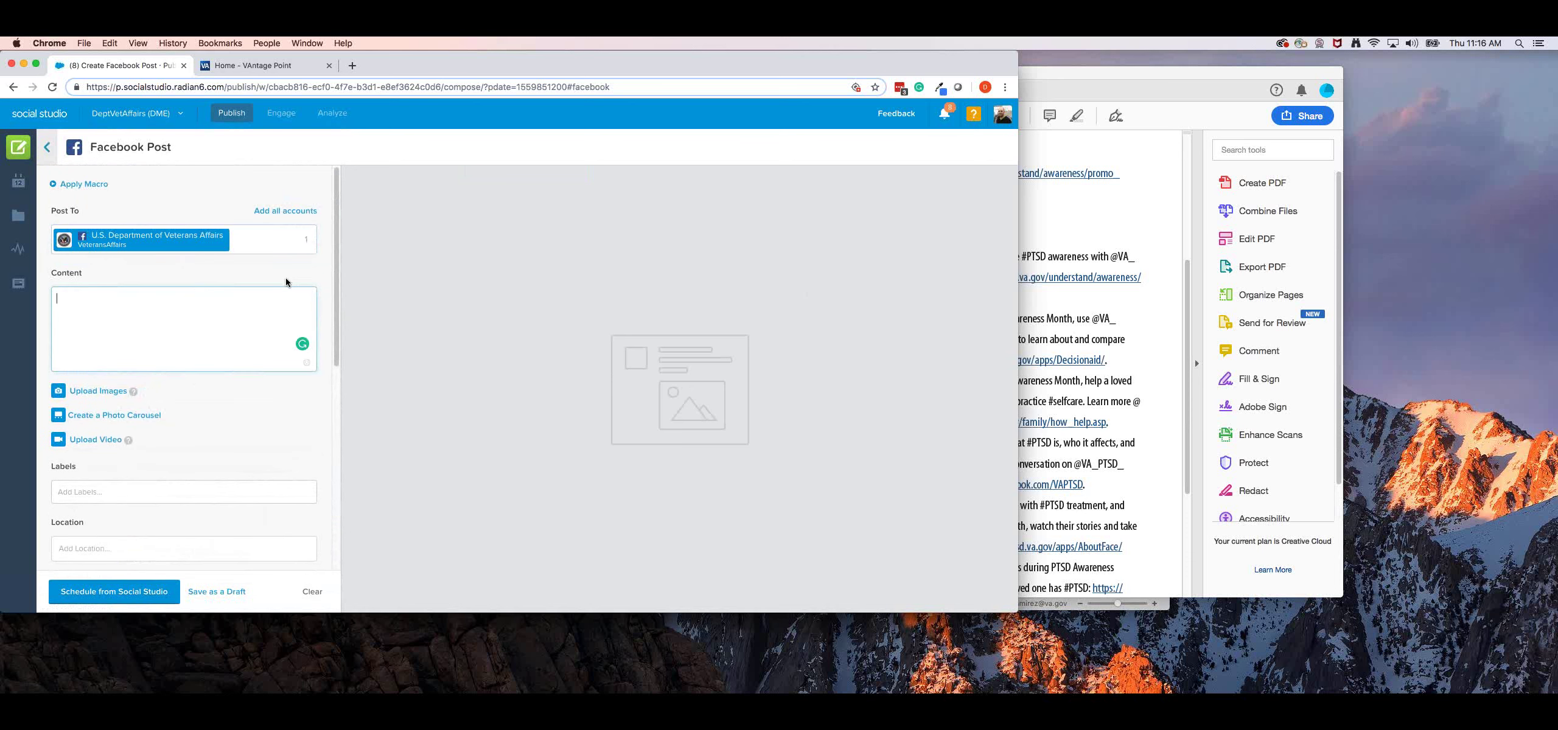
Paste the copied PTSD Awareness Month text as the post content and add the missing space between "spread" and "the".
key(super+v)
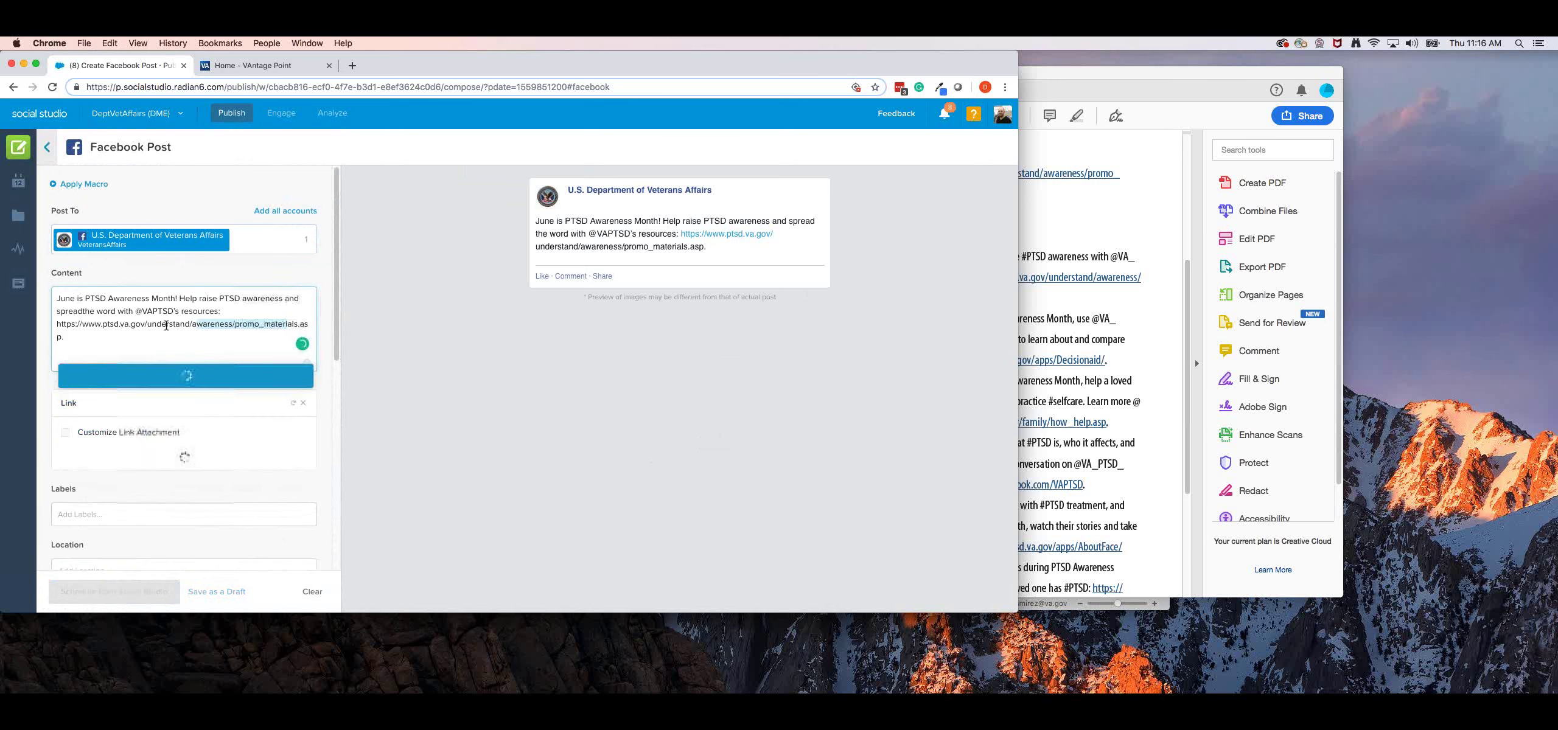
click(110, 299)
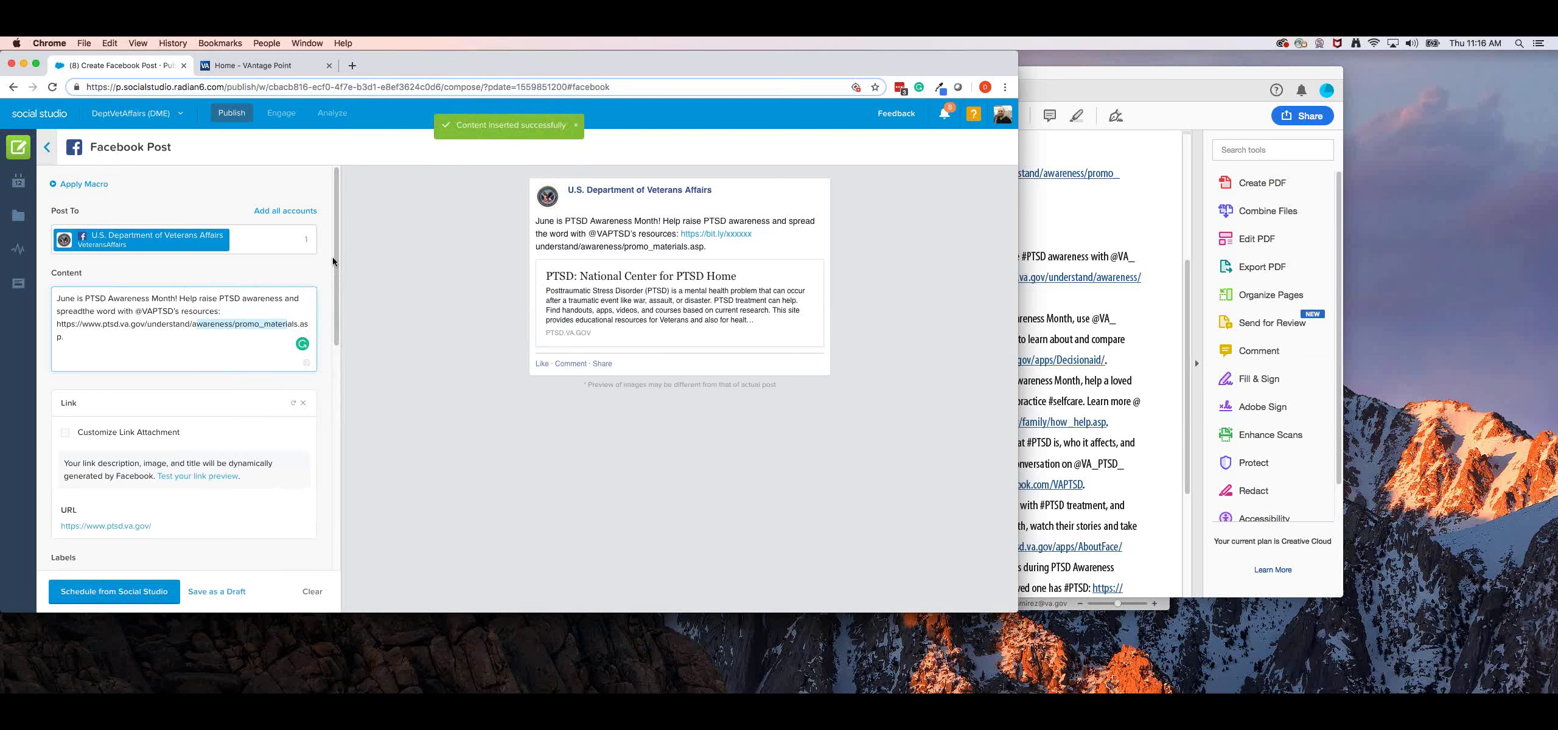
click(1104, 309)
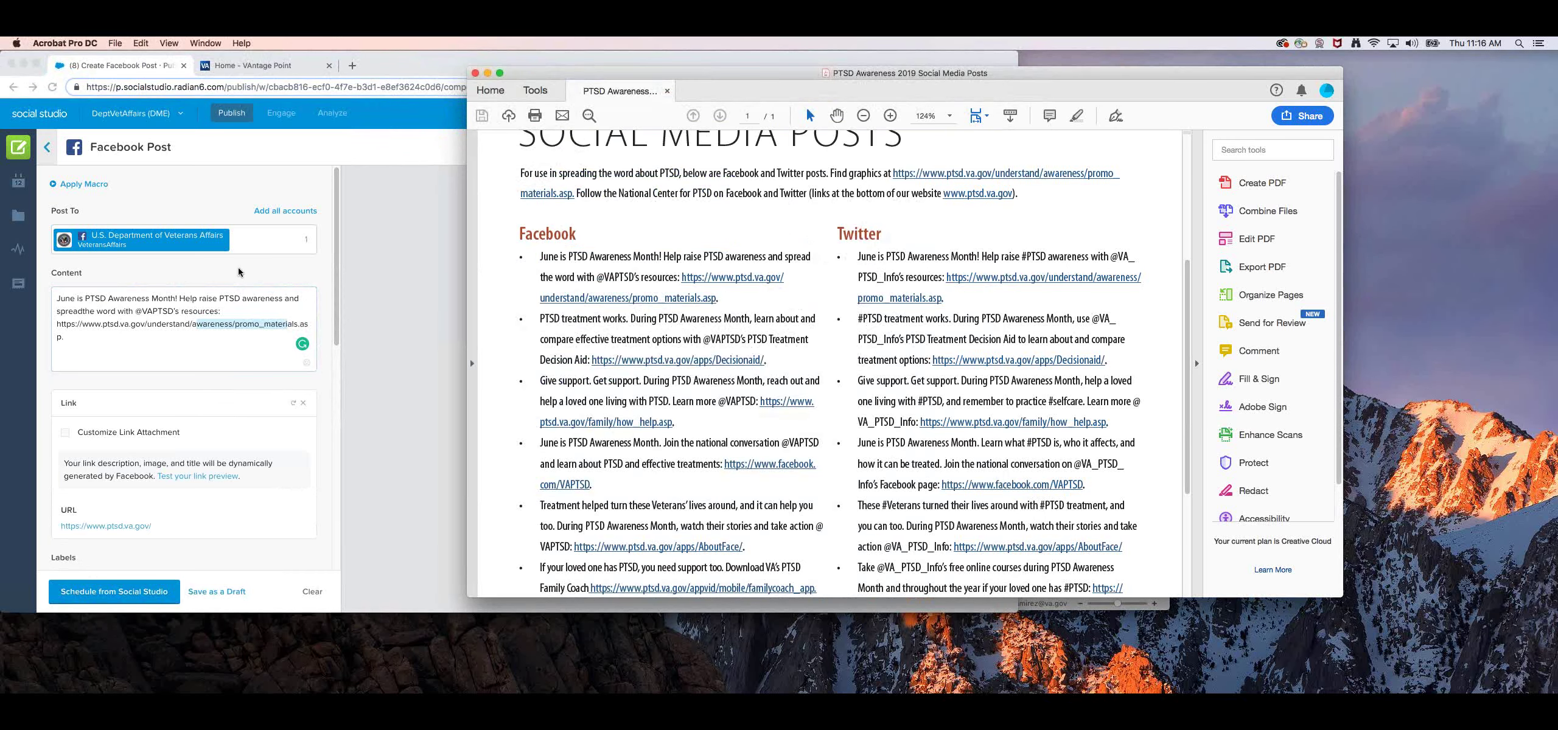
click(111, 311)
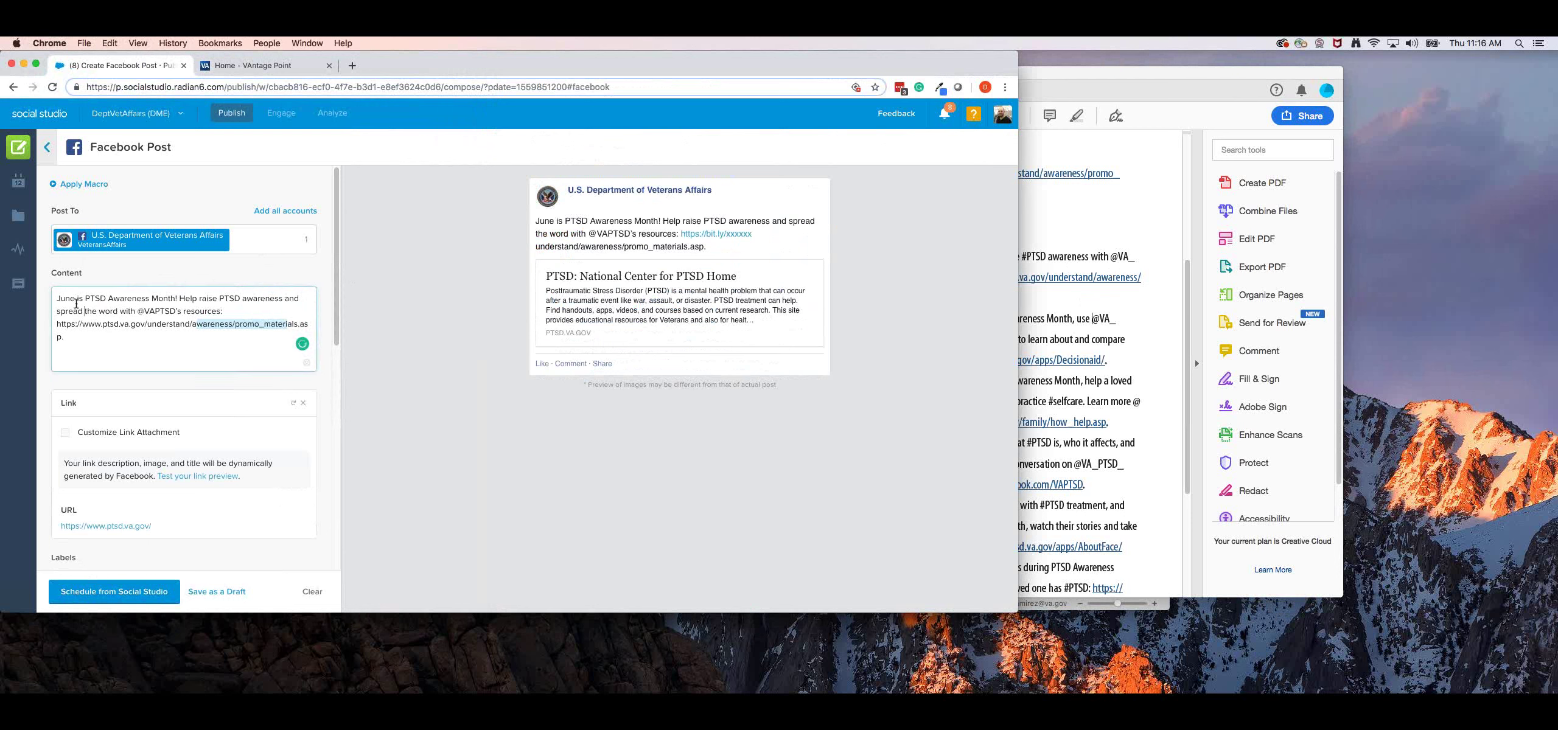
click(173, 311)
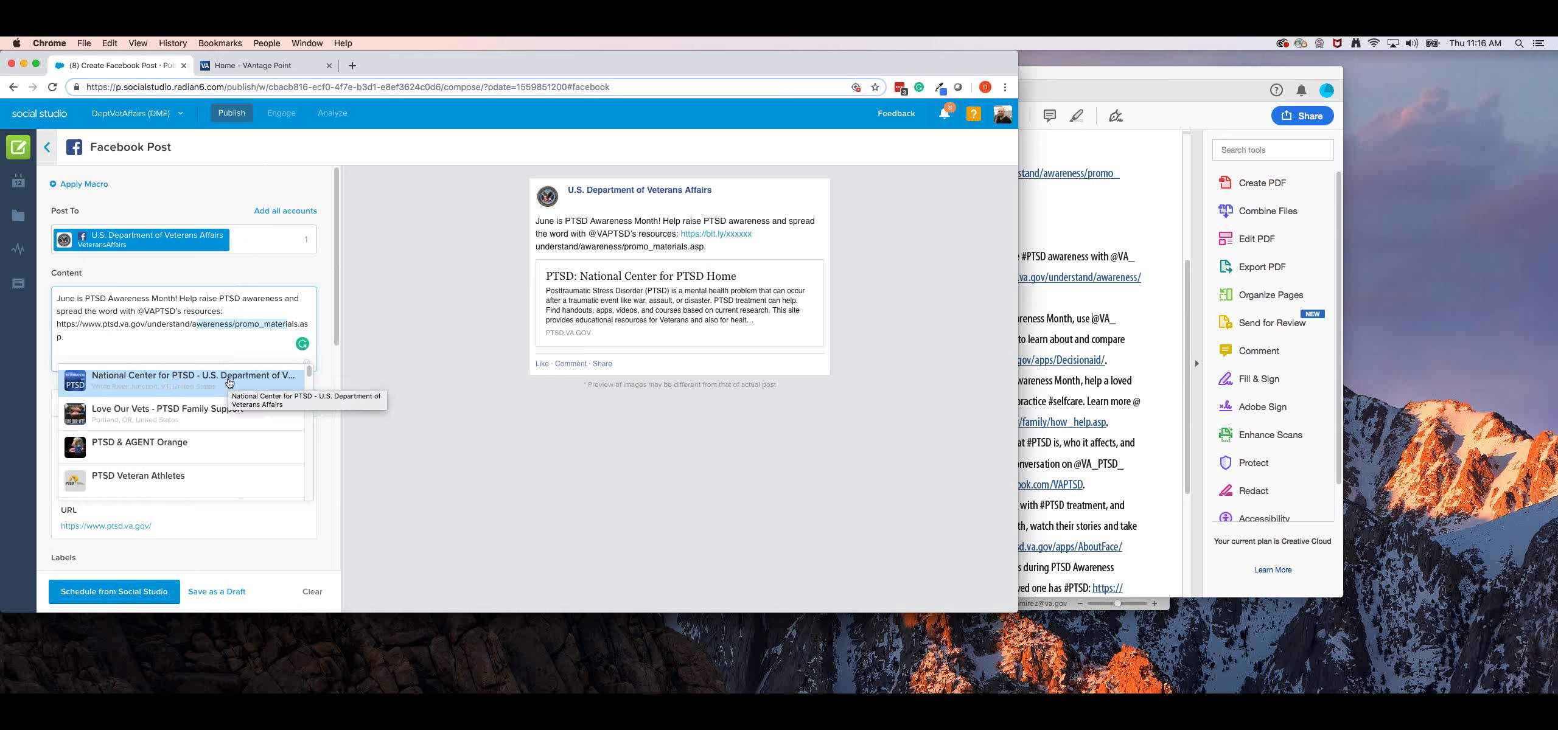
click(230, 382)
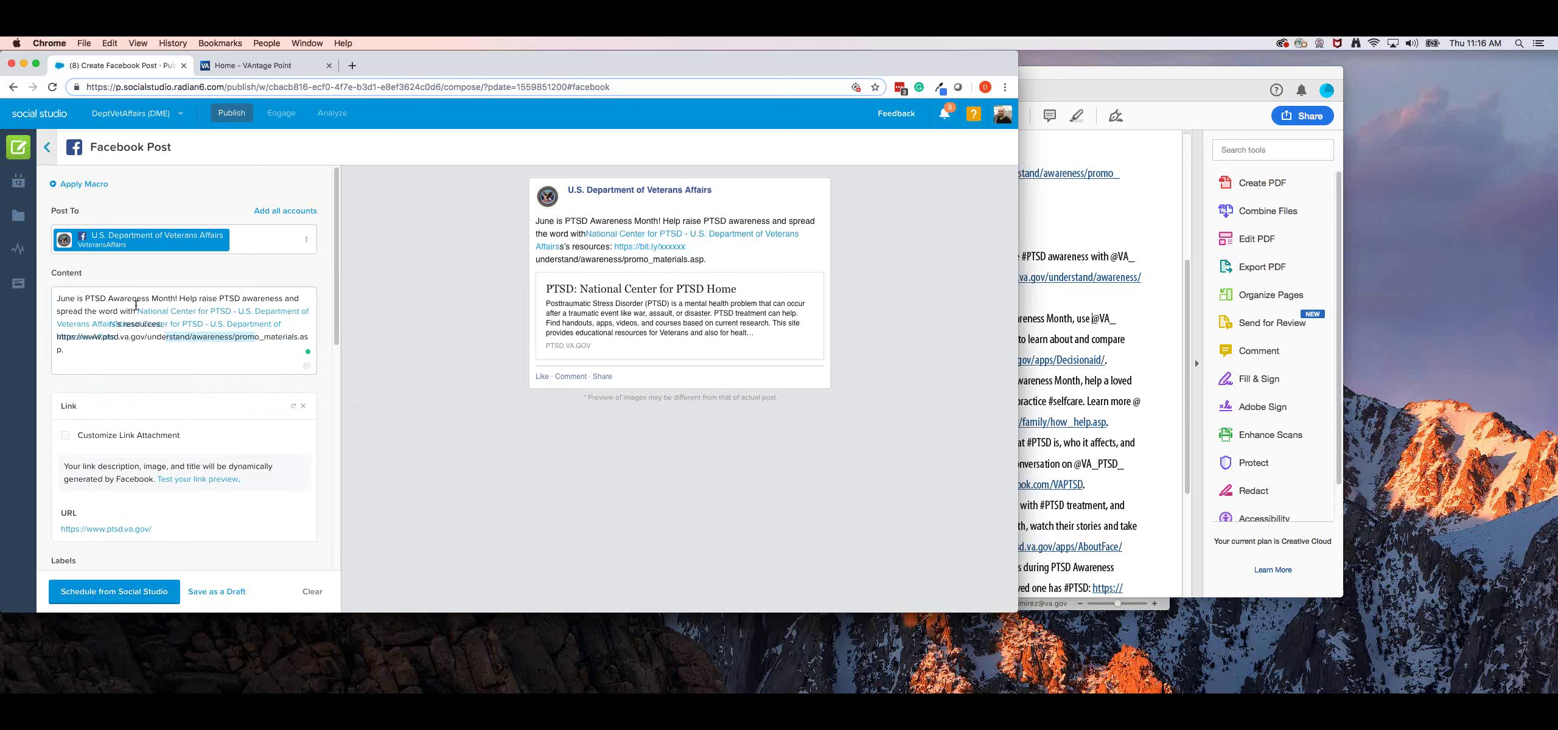
click(140, 311)
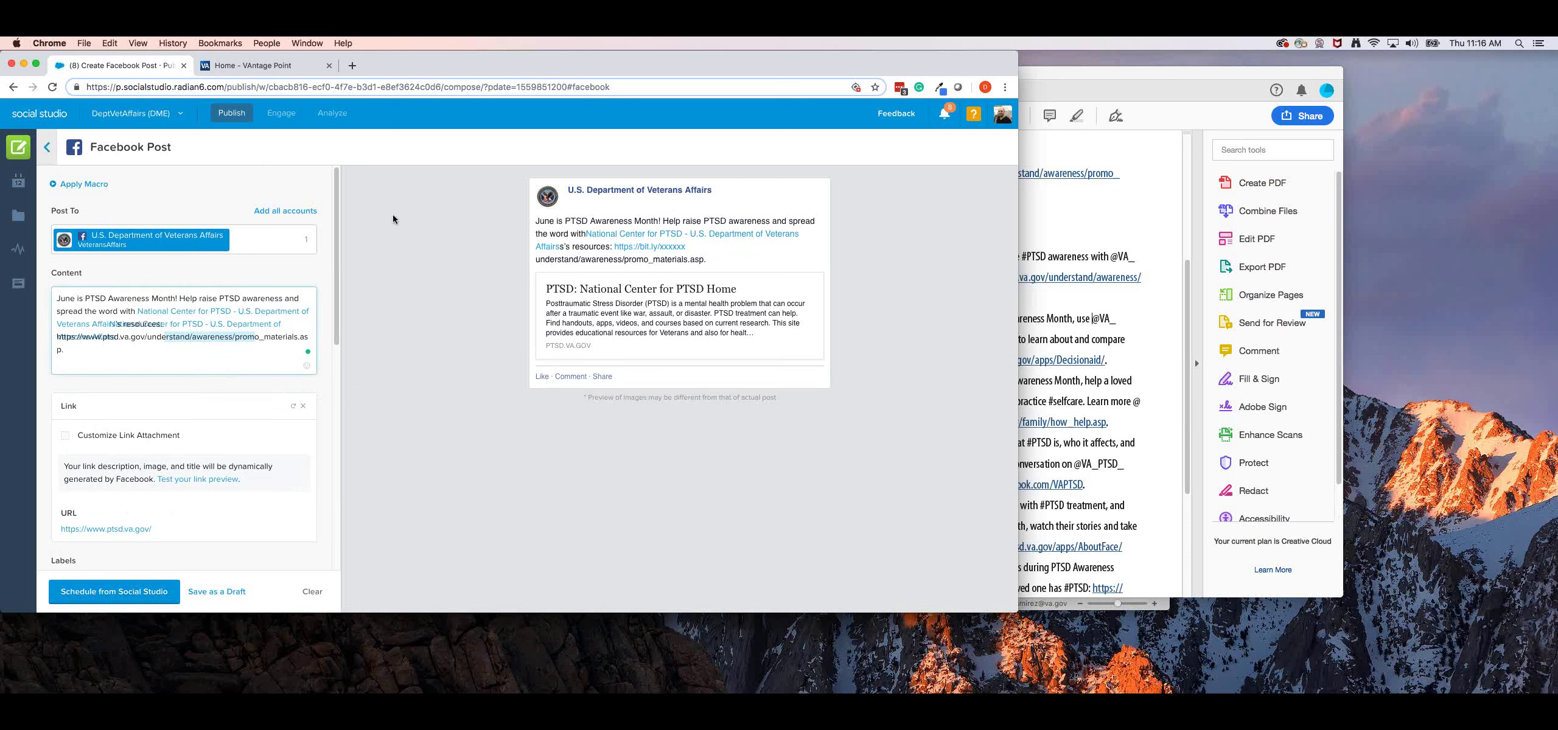
scroll(236, 376, down, 1)
click(236, 593)
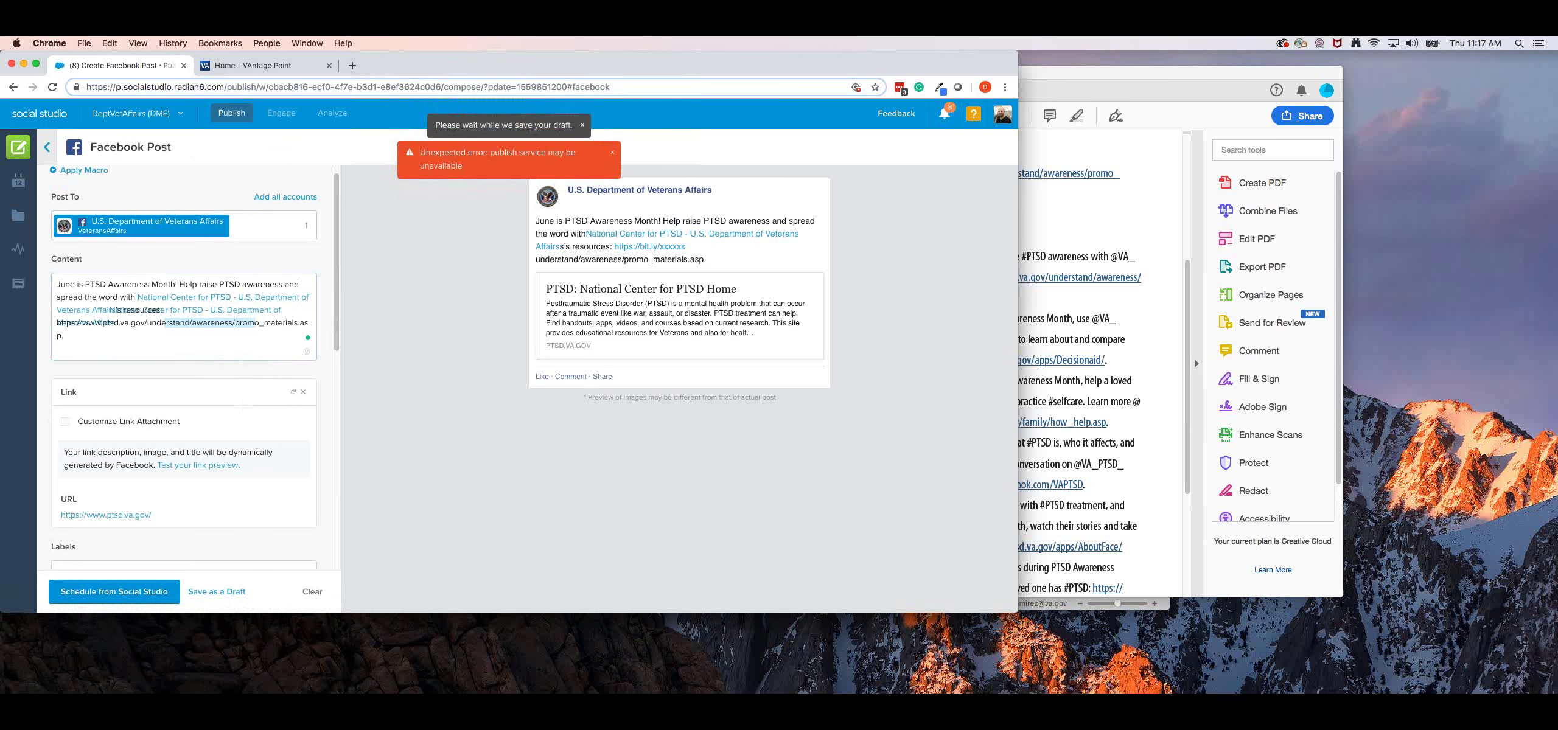
Return to the week calendar and start a new Facebook post in Thursday June 6's 4:00 pm slot.
click(18, 181)
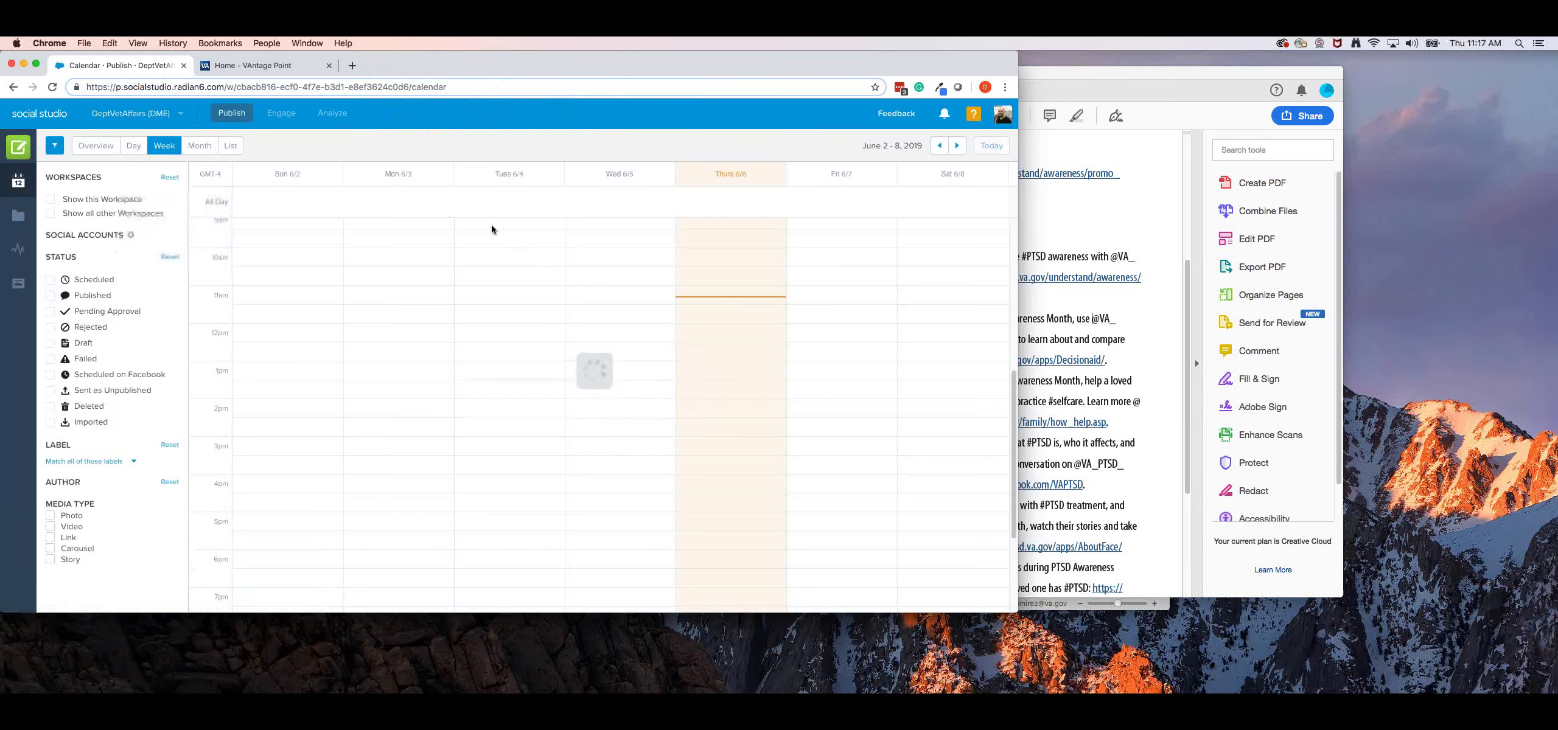
scroll(793, 320, down, 2)
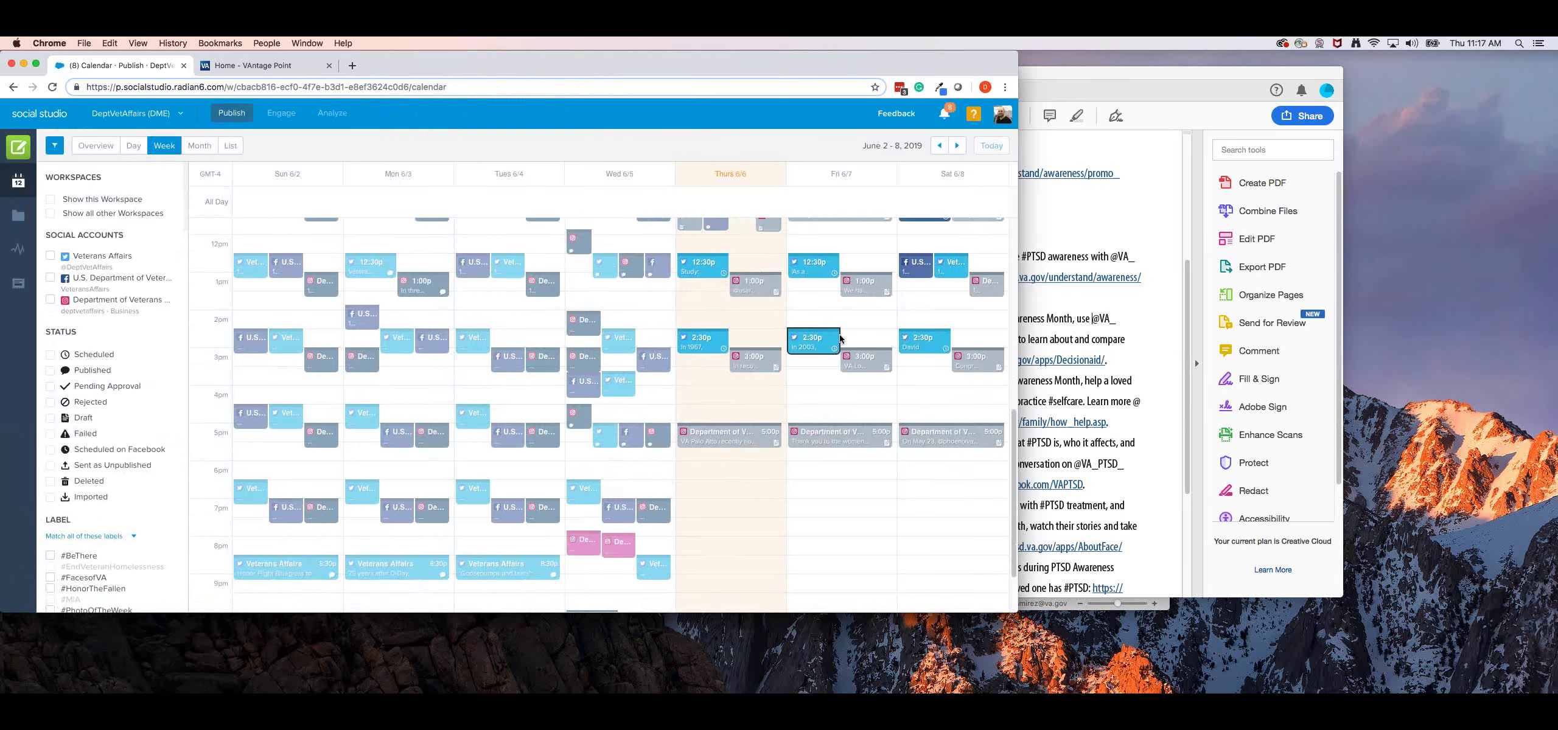
scroll(806, 351, down, 2)
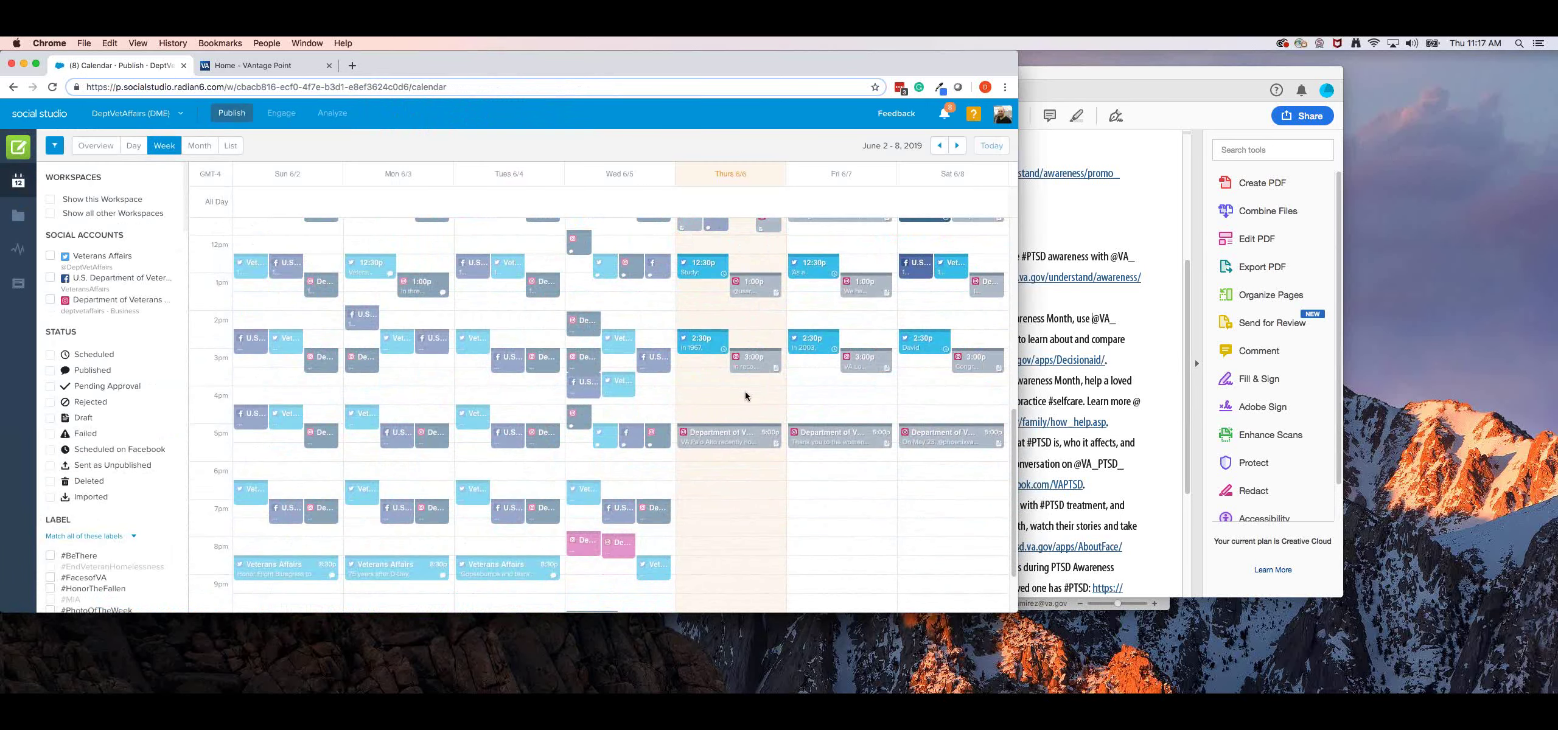
click(689, 399)
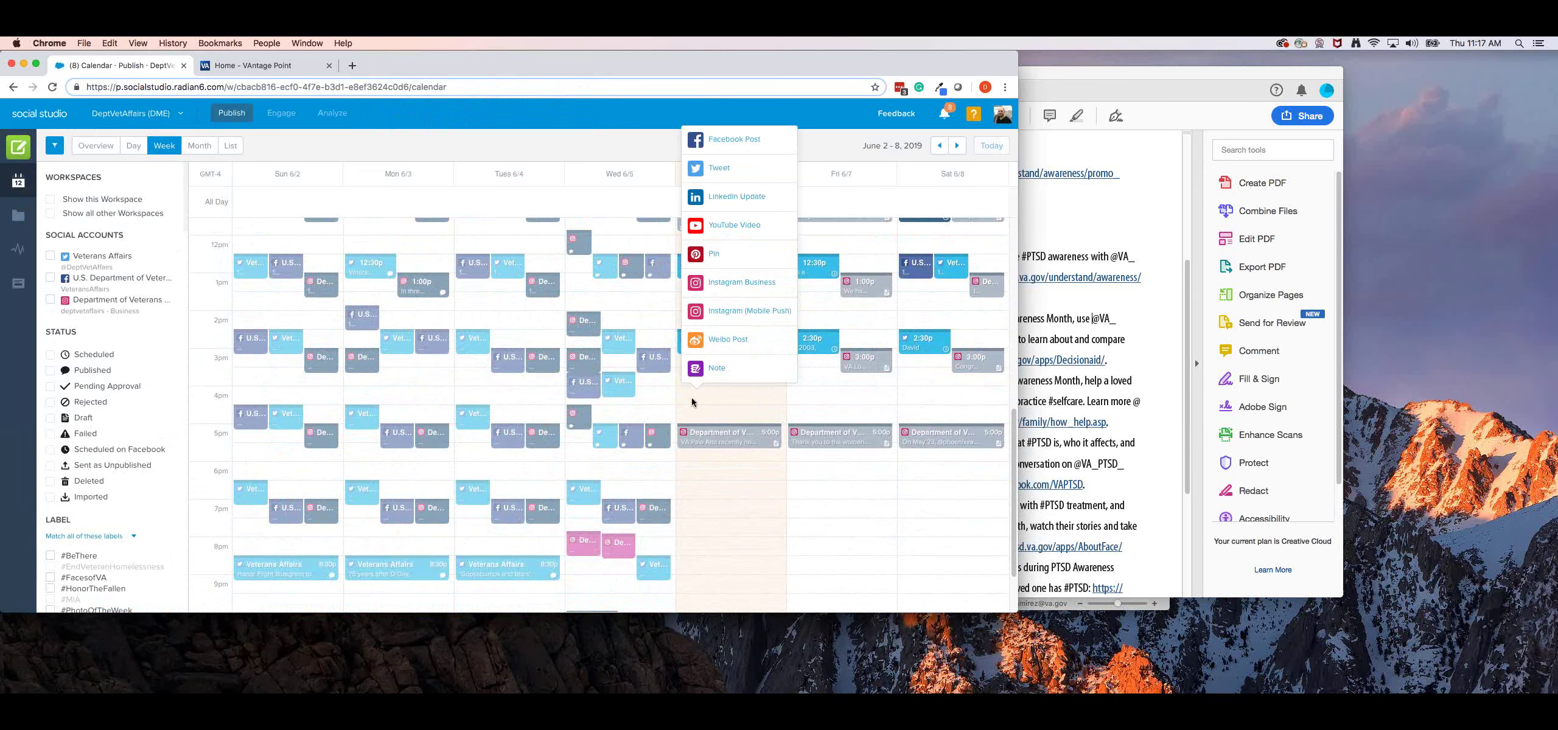
click(719, 145)
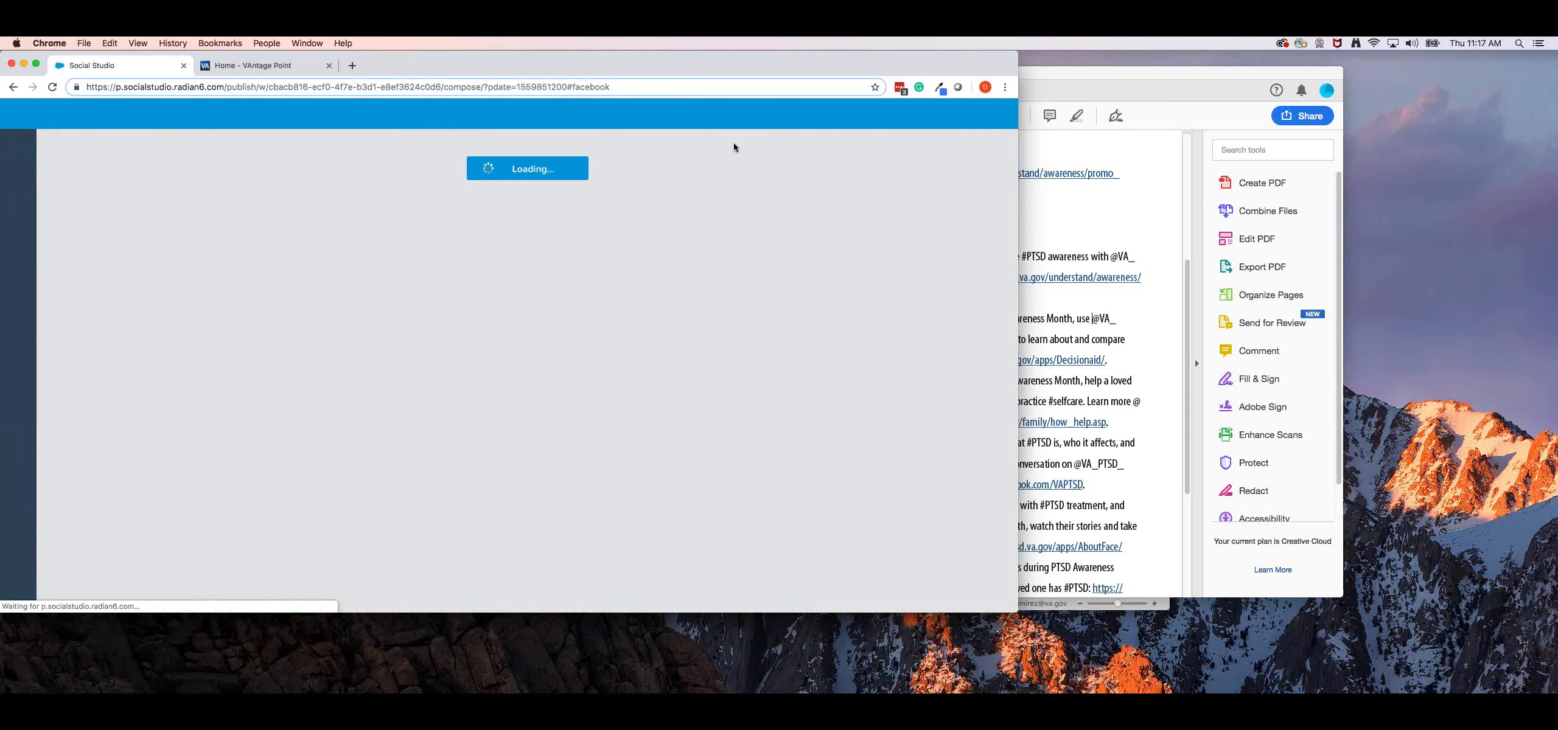
click(243, 315)
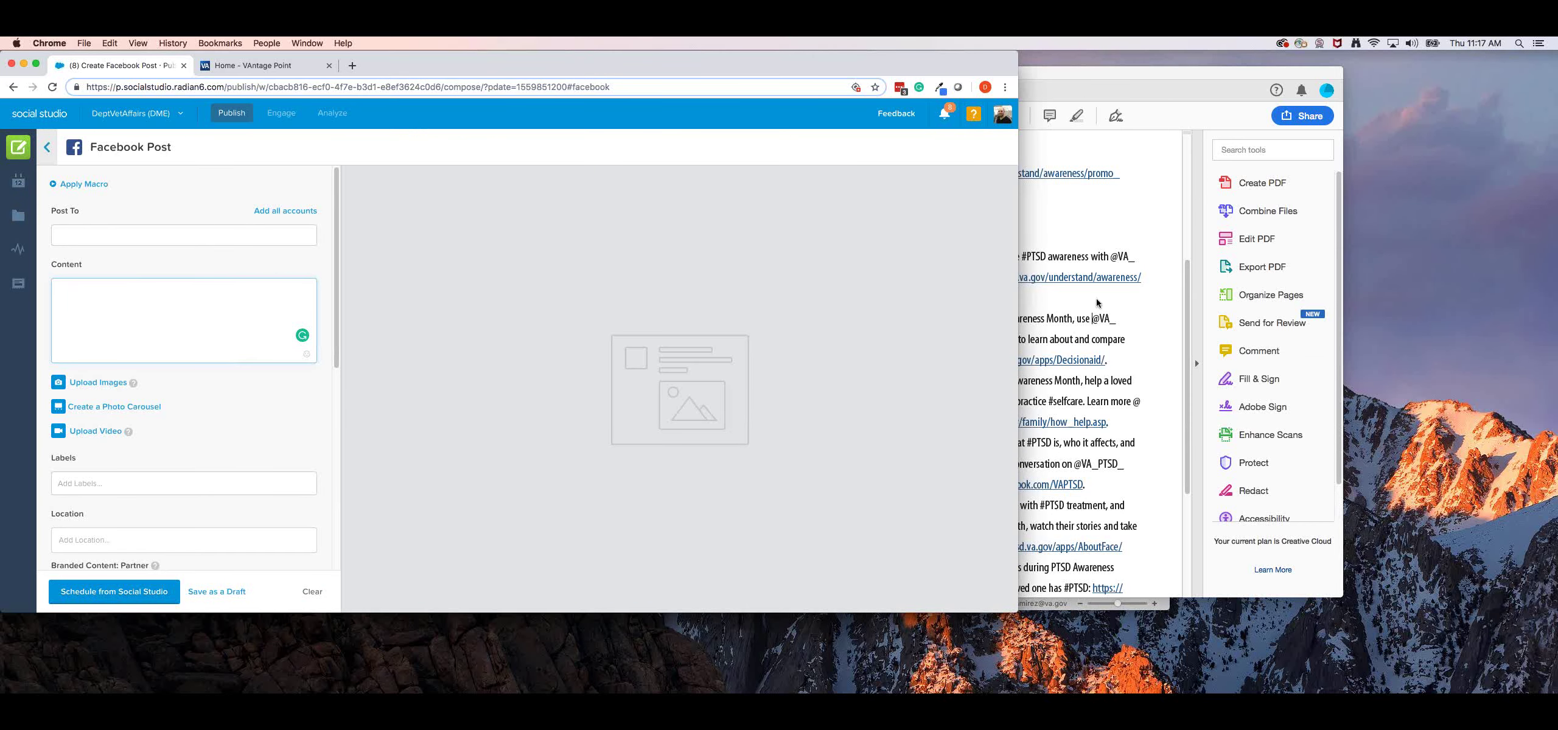
Move the PDF window beside the Social Studio window so its Facebook sample posts can be read while composing.
click(1124, 304)
drag(847, 74, 1154, 91)
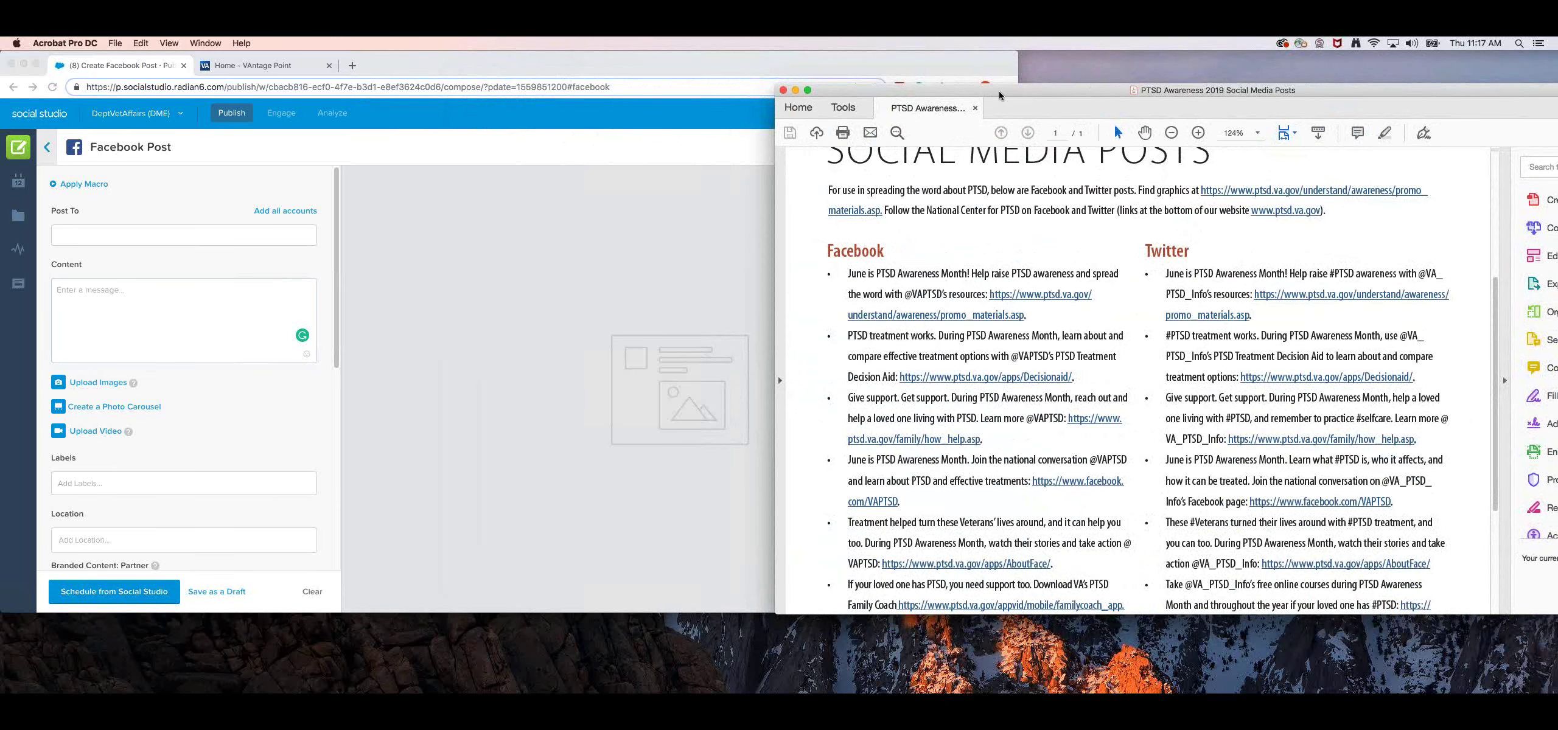
click(1324, 74)
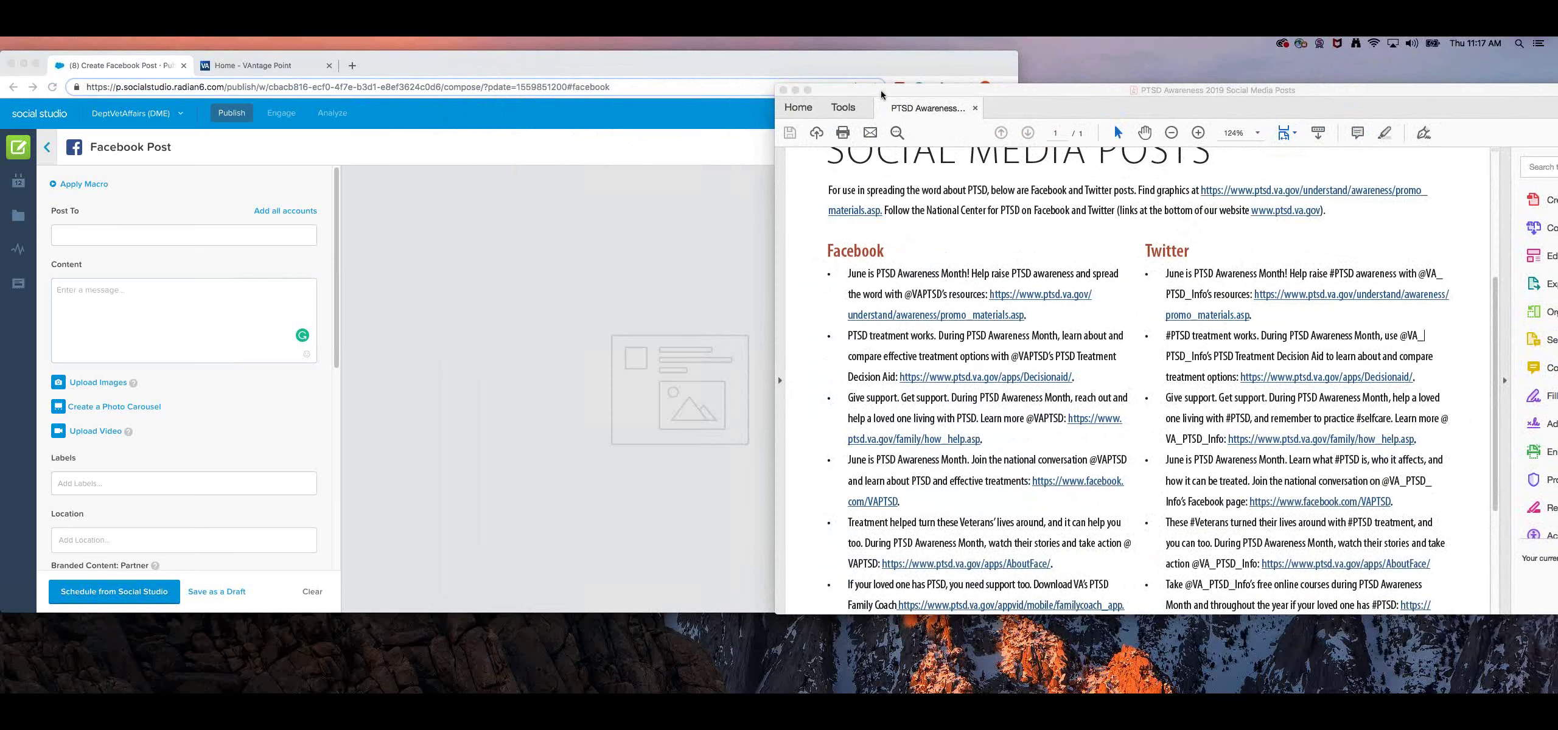
drag(883, 92, 1156, 74)
Write "June is PTSD Awareness Month! Help raise PTSD awareness and spread the word with" as the post content.
click(156, 305)
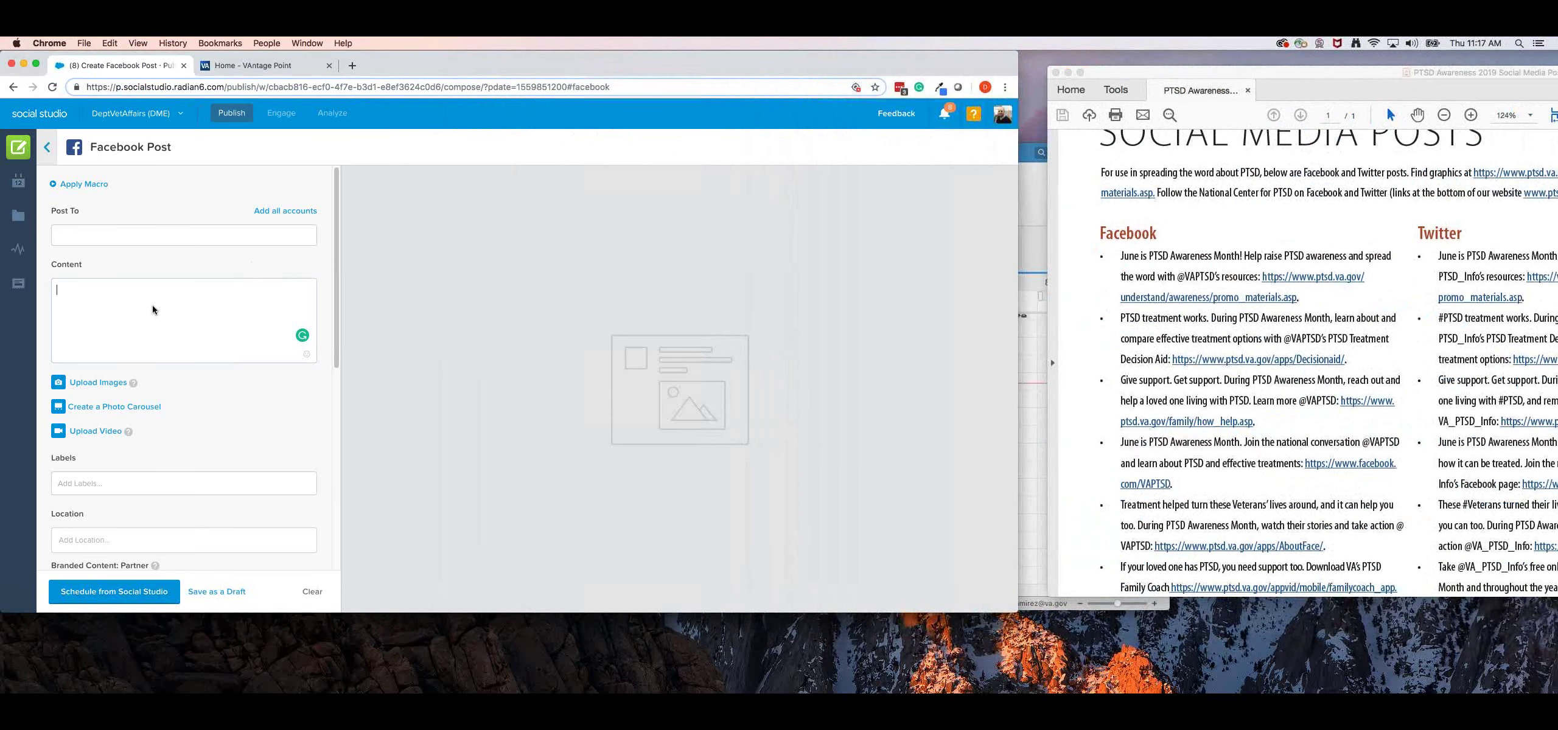
text(June )
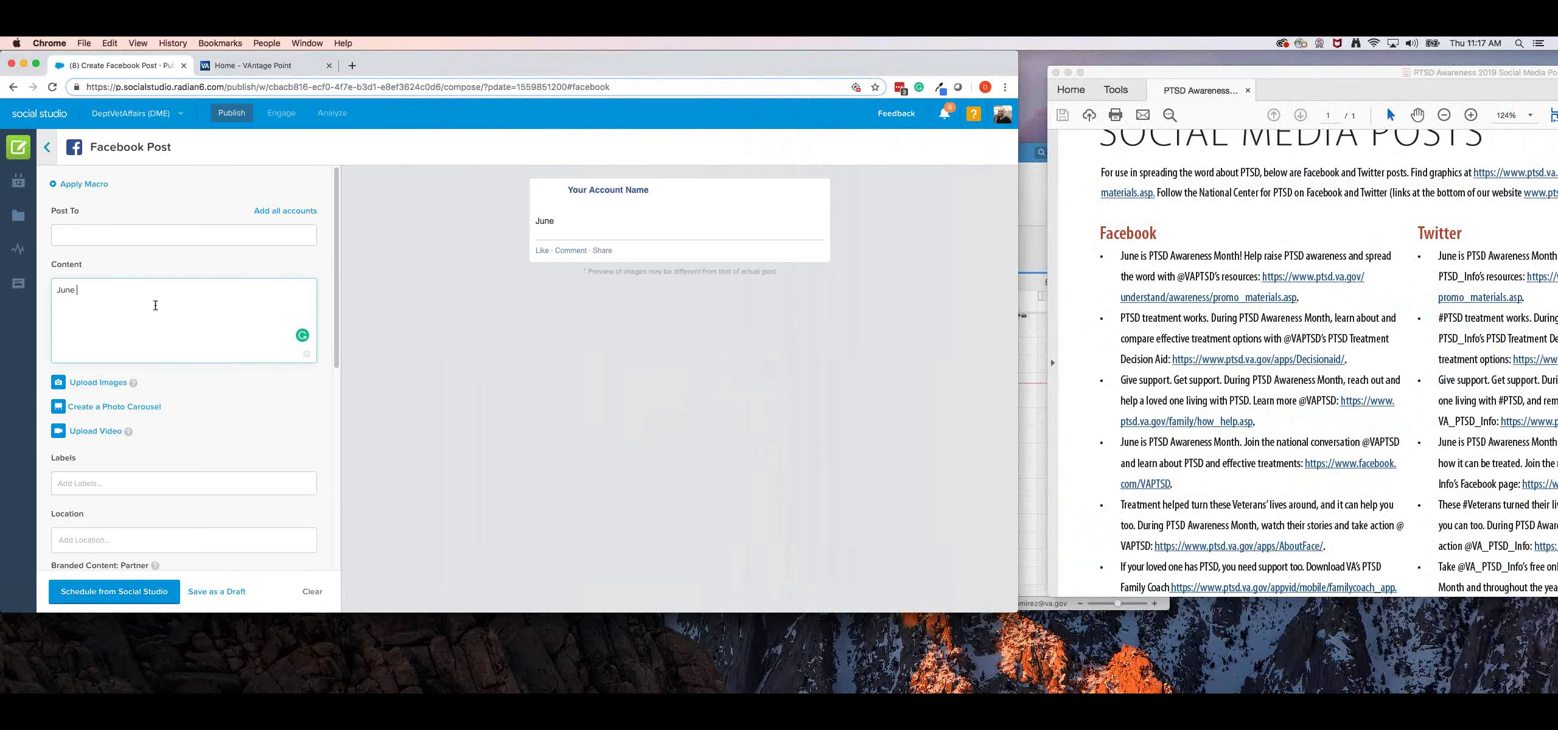
text(is PTSD Awareness Month)
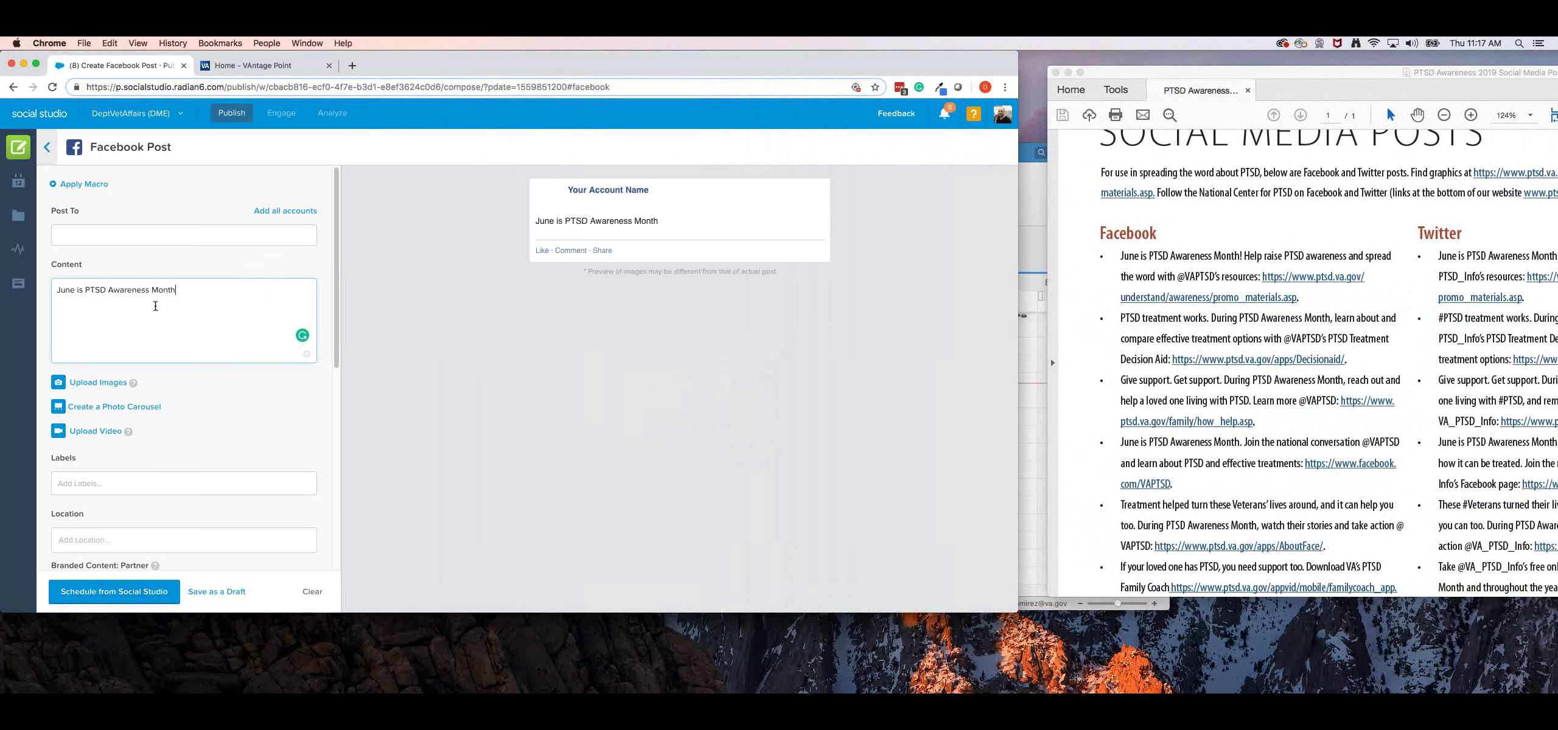
text(! Help raise PTSD awareness and spread the word with)
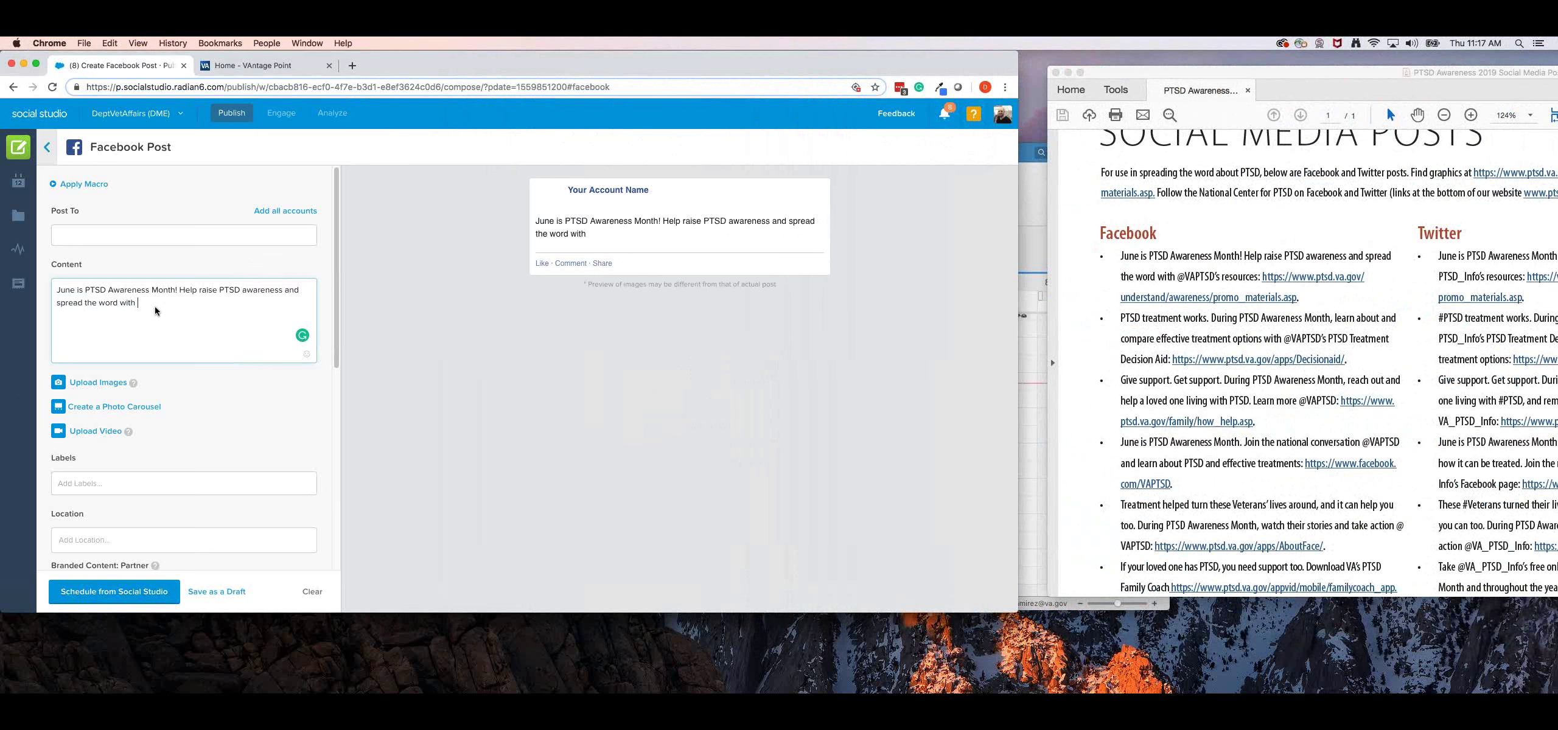
text( @VAPTSD)
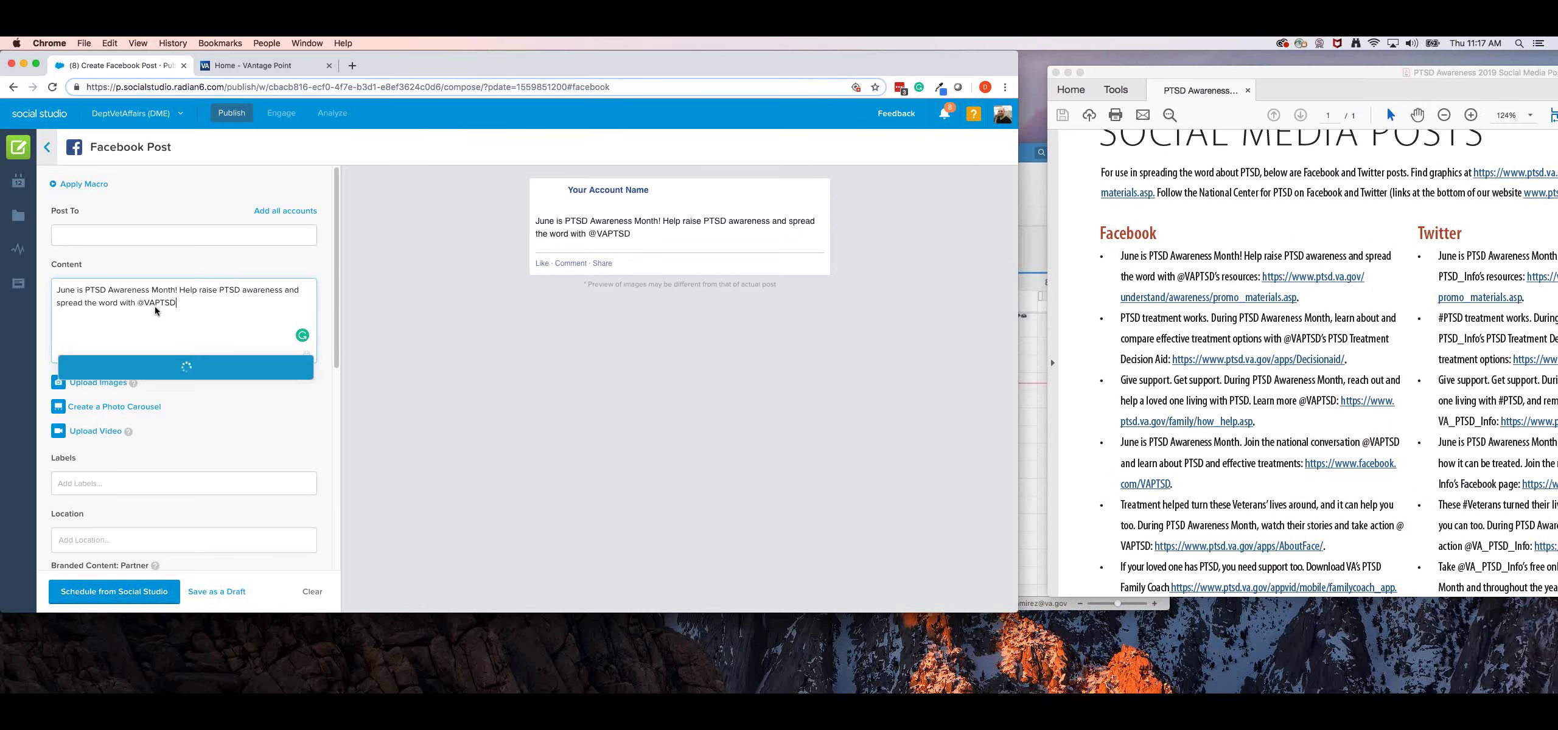
text('s)
key(BackSpace)
key(BackSpace)
click(126, 365)
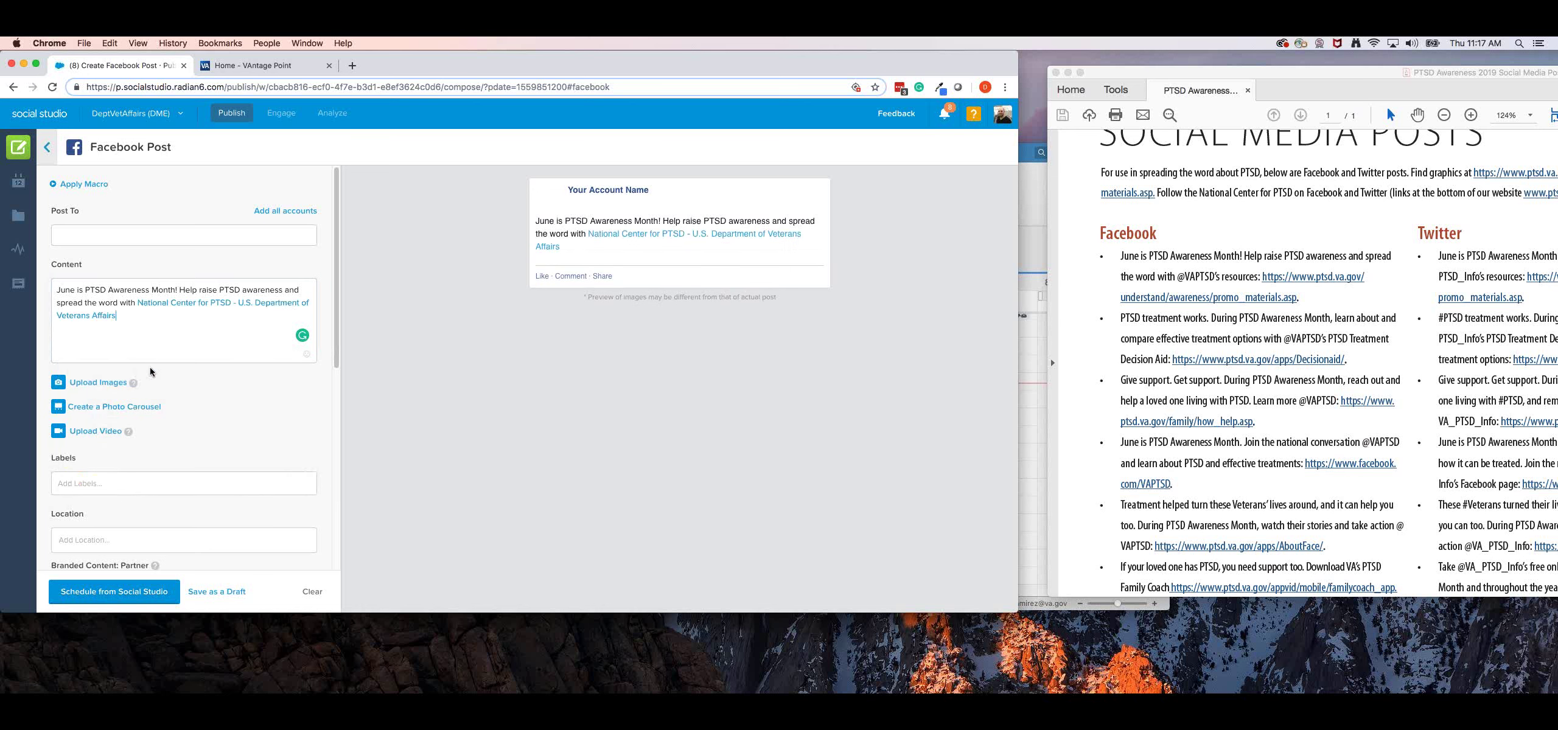
text('s message)
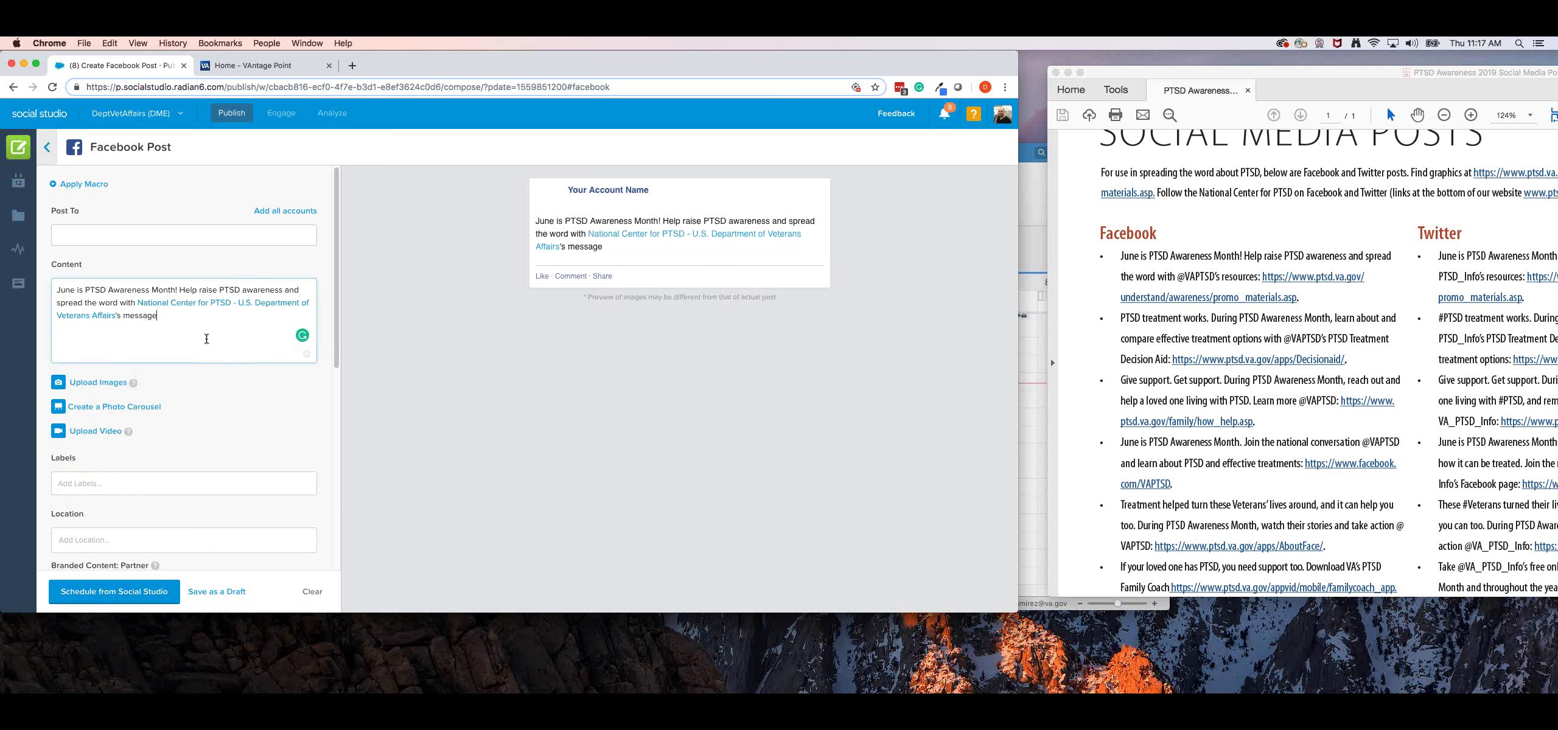
key(BackSpace)
key(BackSpace)
key(BackSpace)
key(BackSpace)
key(BackSpace)
text(resources;)
Paste the first Facebook sample's promo_materials.asp link from the PDF into the post and address it to the U.S. Department of Veterans Affairs account.
click(1350, 293)
drag(1303, 297, 1265, 283)
key(super+c)
click(268, 328)
key(super+v)
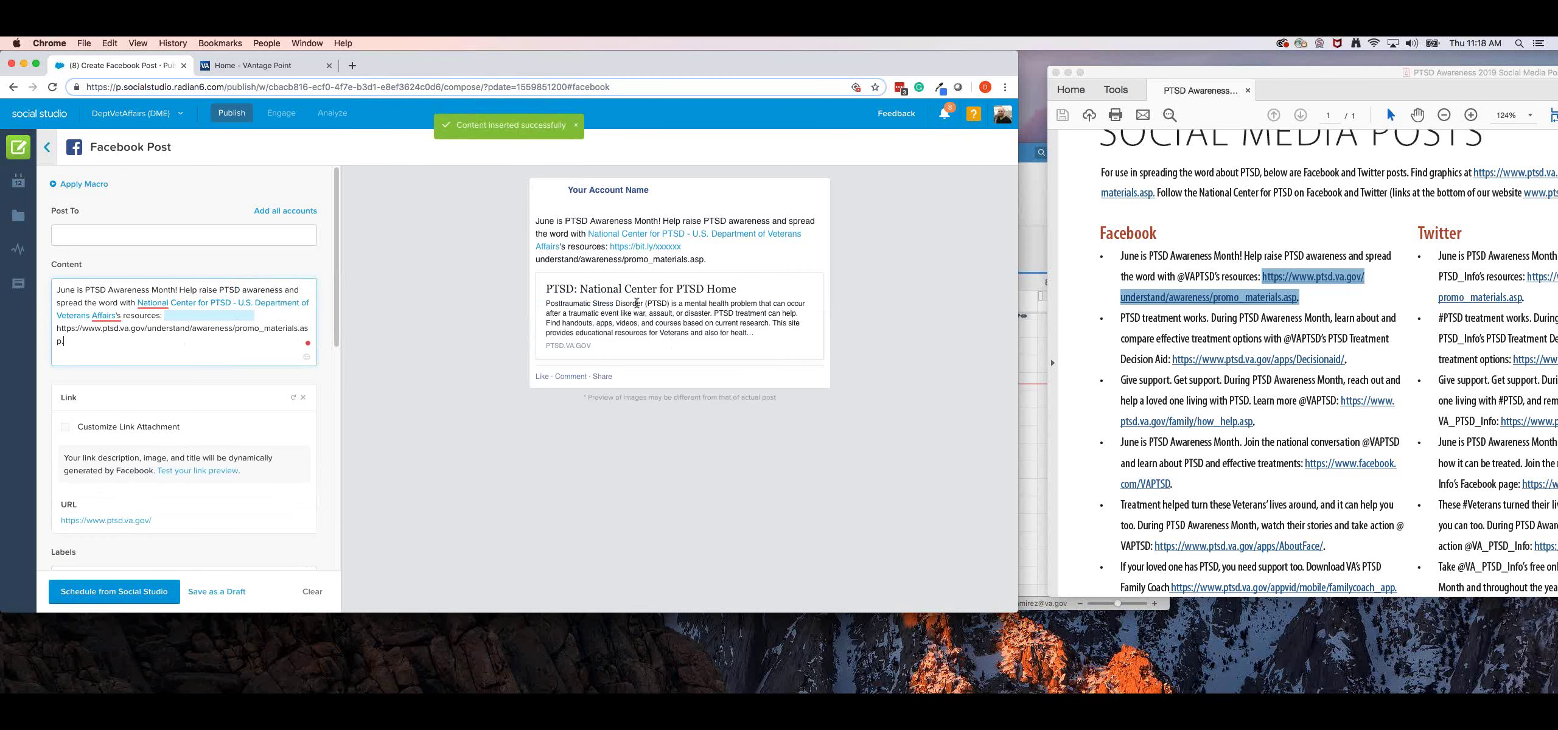
click(118, 243)
click(134, 266)
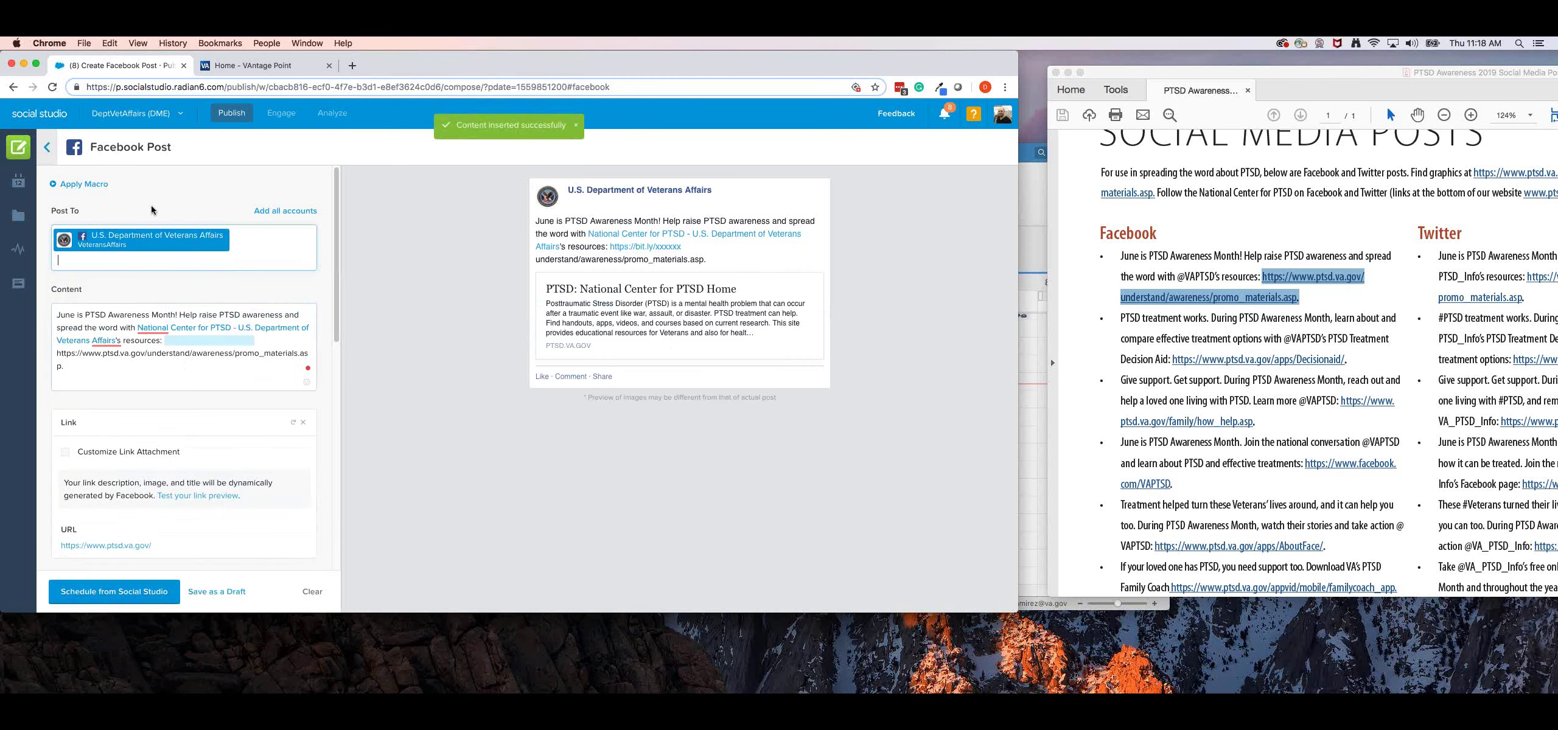
Add a new label "PTSD Awareness Month" to the Facebook post.
scroll(183, 426, down, 5)
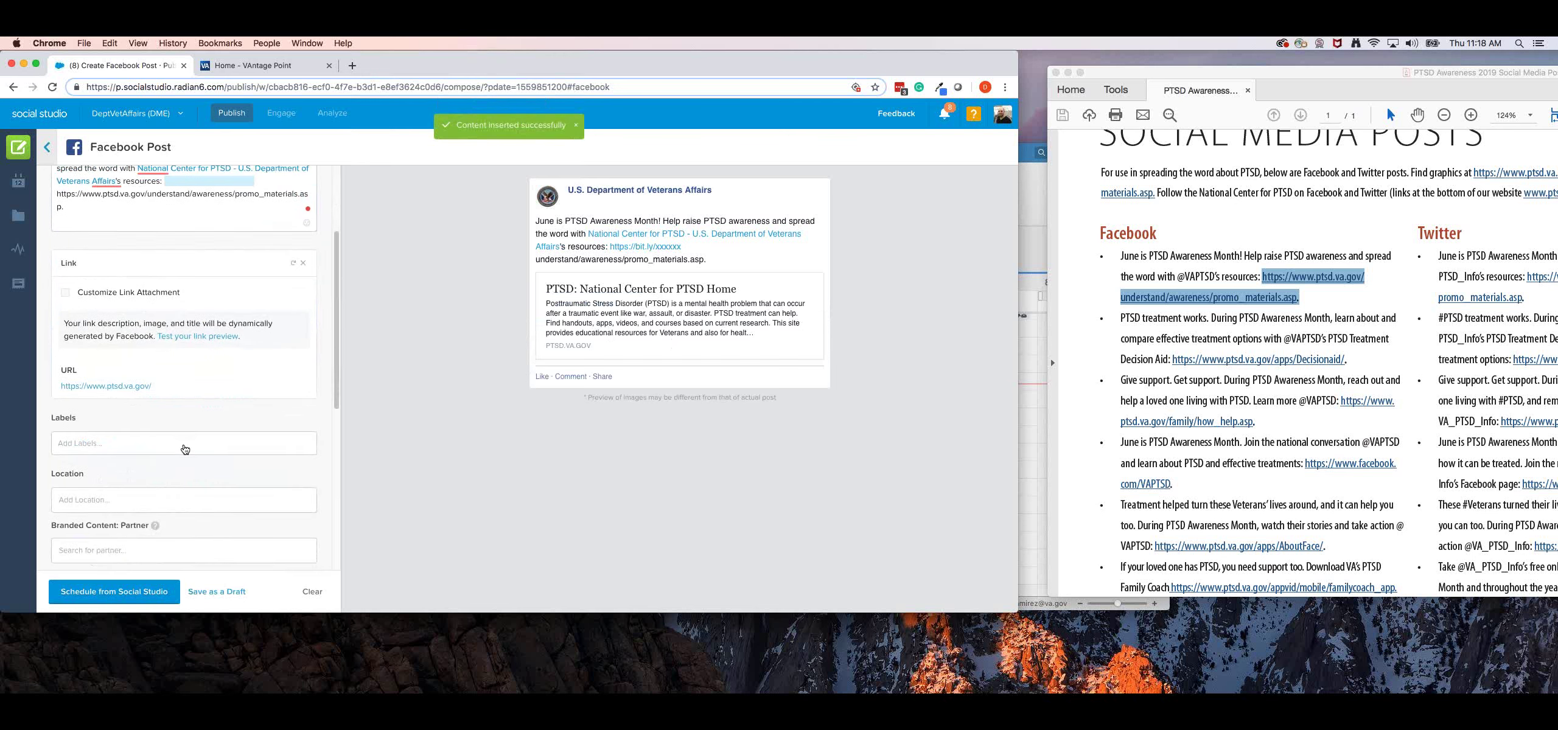
click(167, 448)
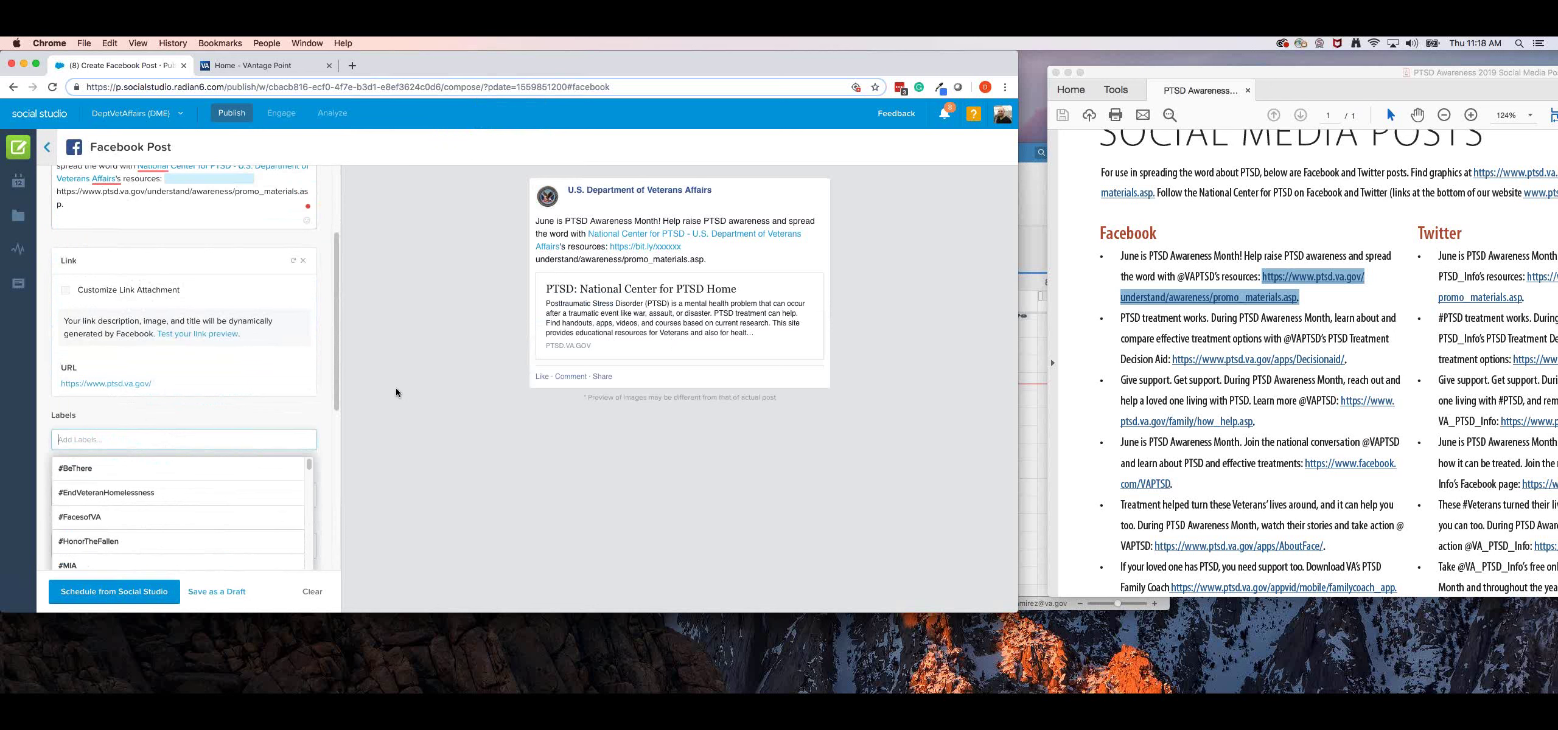
text(PTSD)
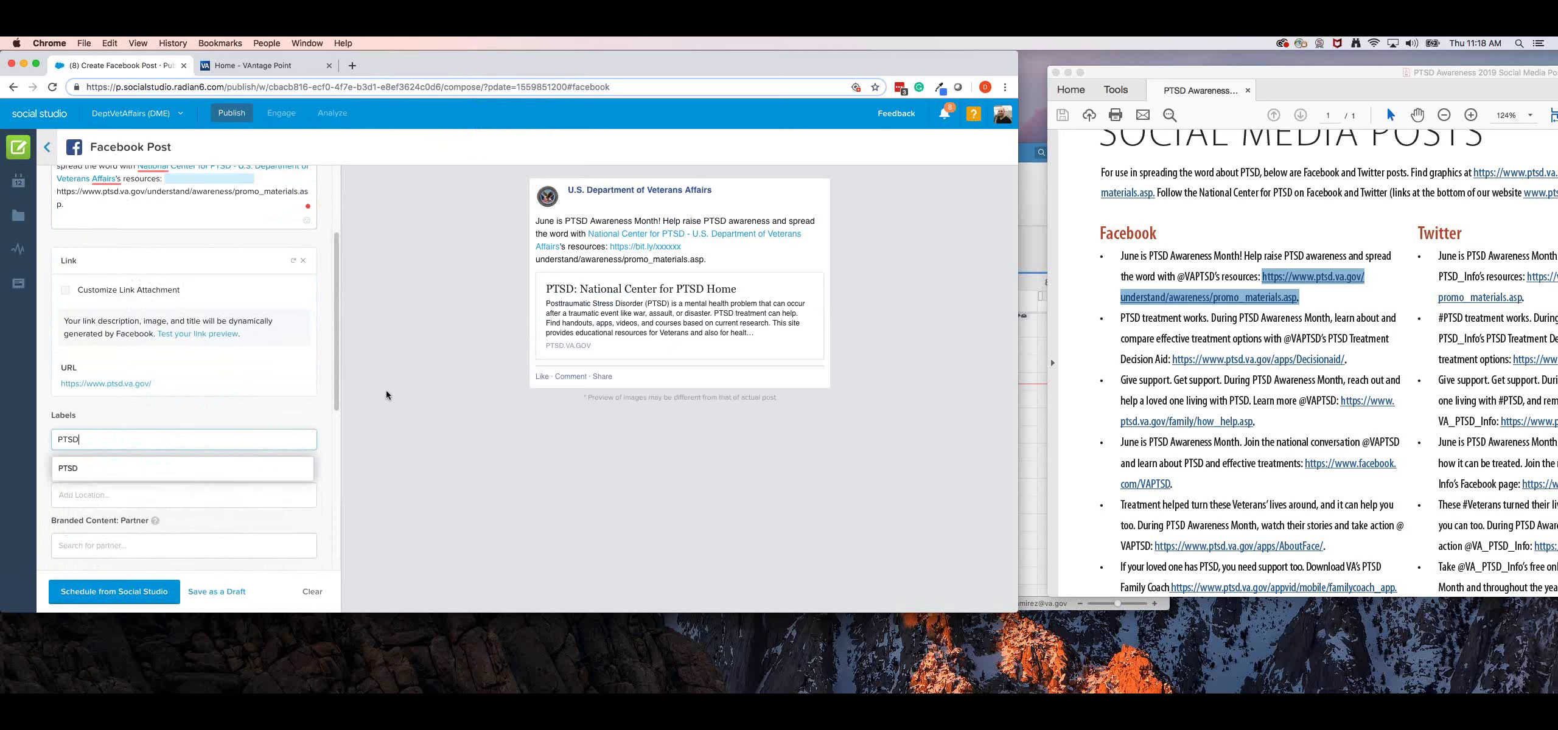
key(super+a)
text(Na)
text(tional PT)
text(SD )
text(Awareness Month)
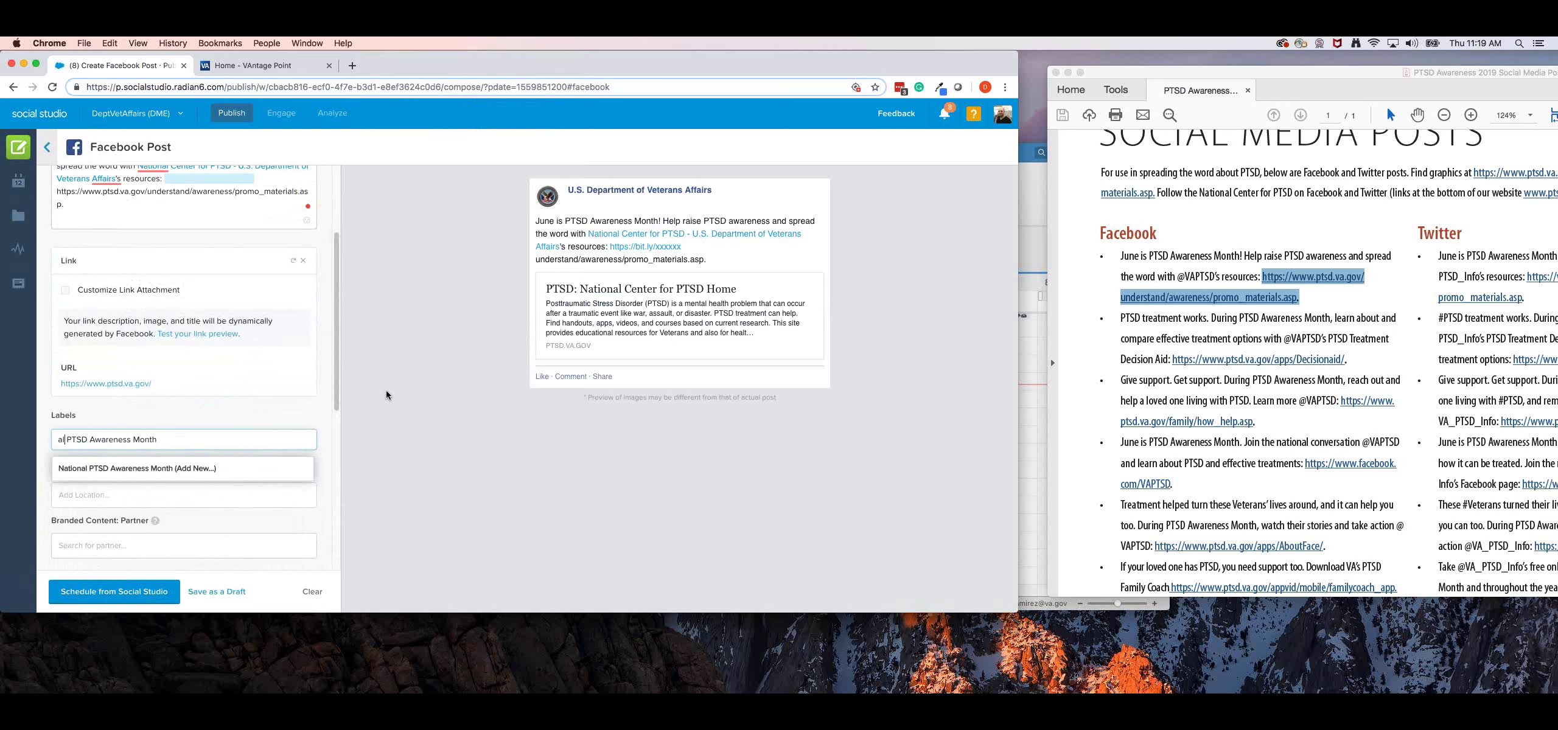
key(alt+shift+Left)
key(BackSpace)
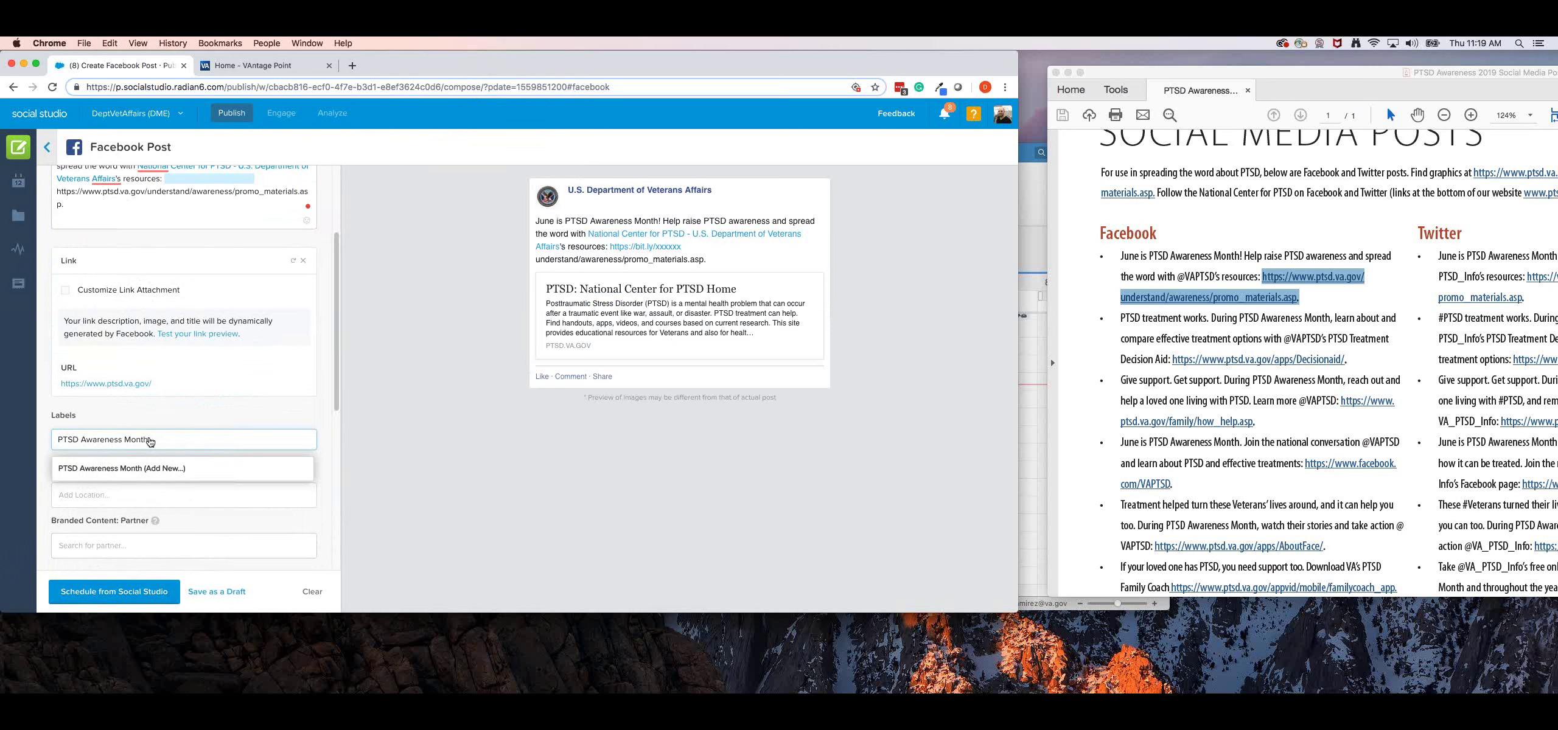
click(123, 470)
click(154, 424)
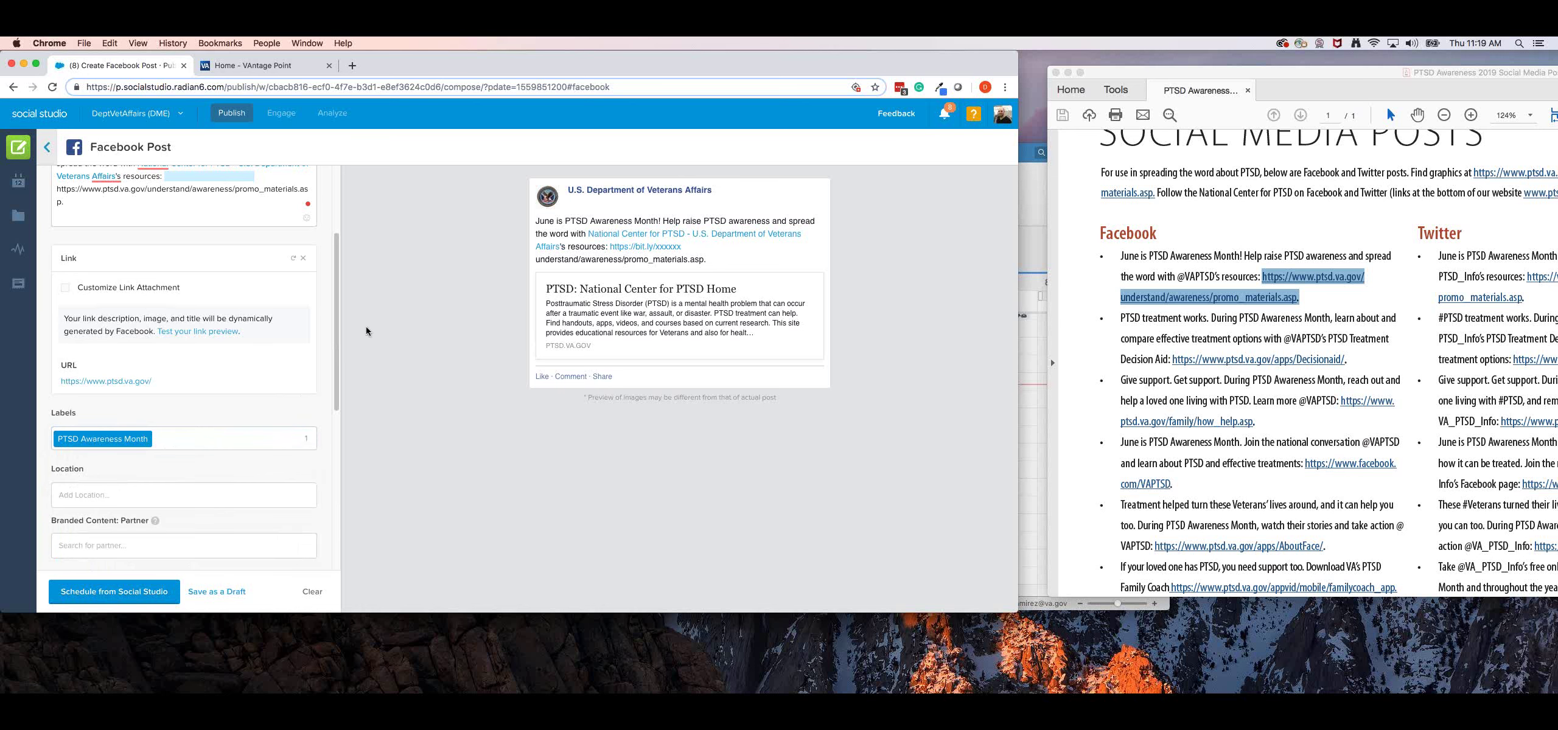
Check the deployment, link shortening and targeting settings and schedule the post from Social Studio for 06/06/2019 at 04:00 pm.
scroll(190, 426, down, 8)
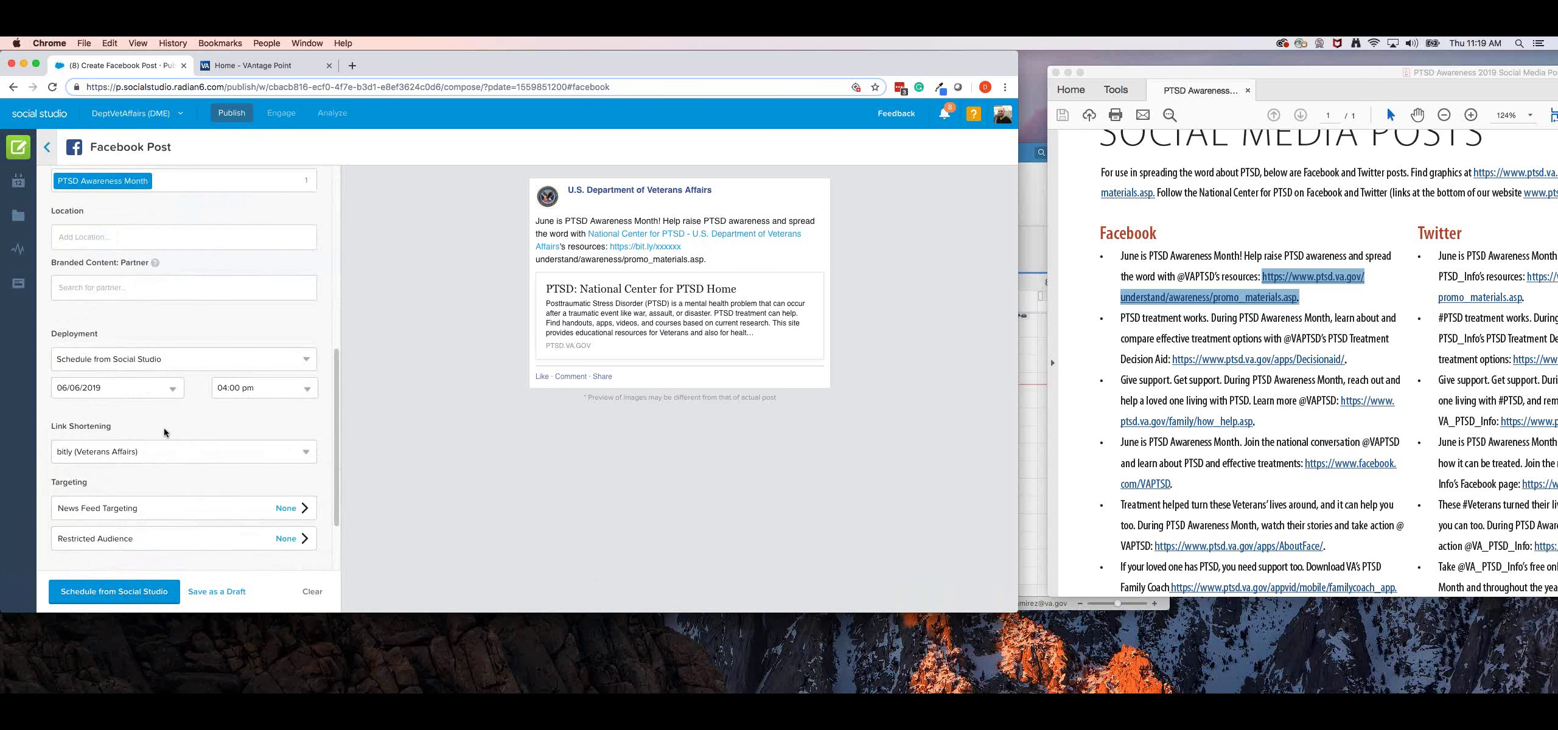
scroll(163, 433, down, 3)
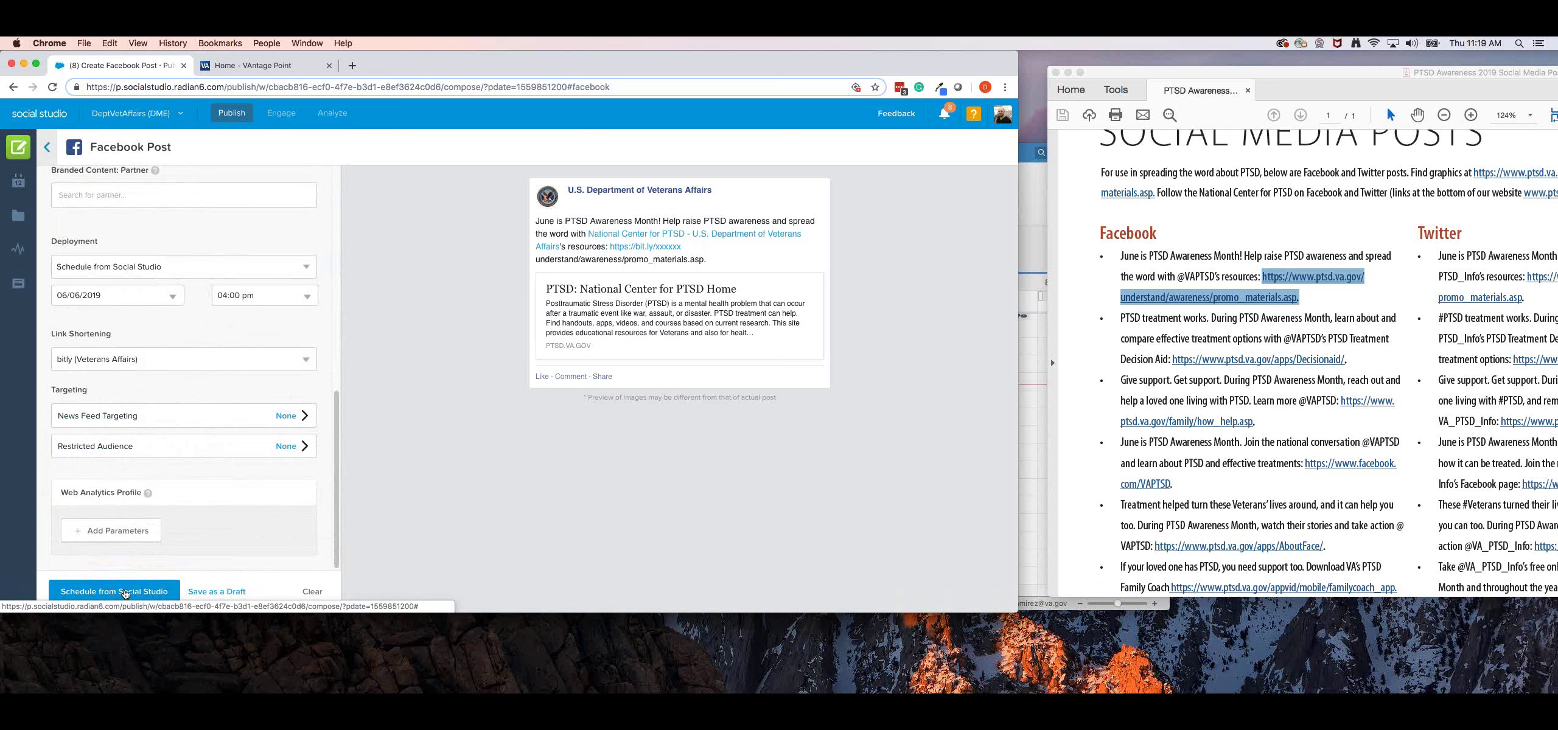
click(125, 592)
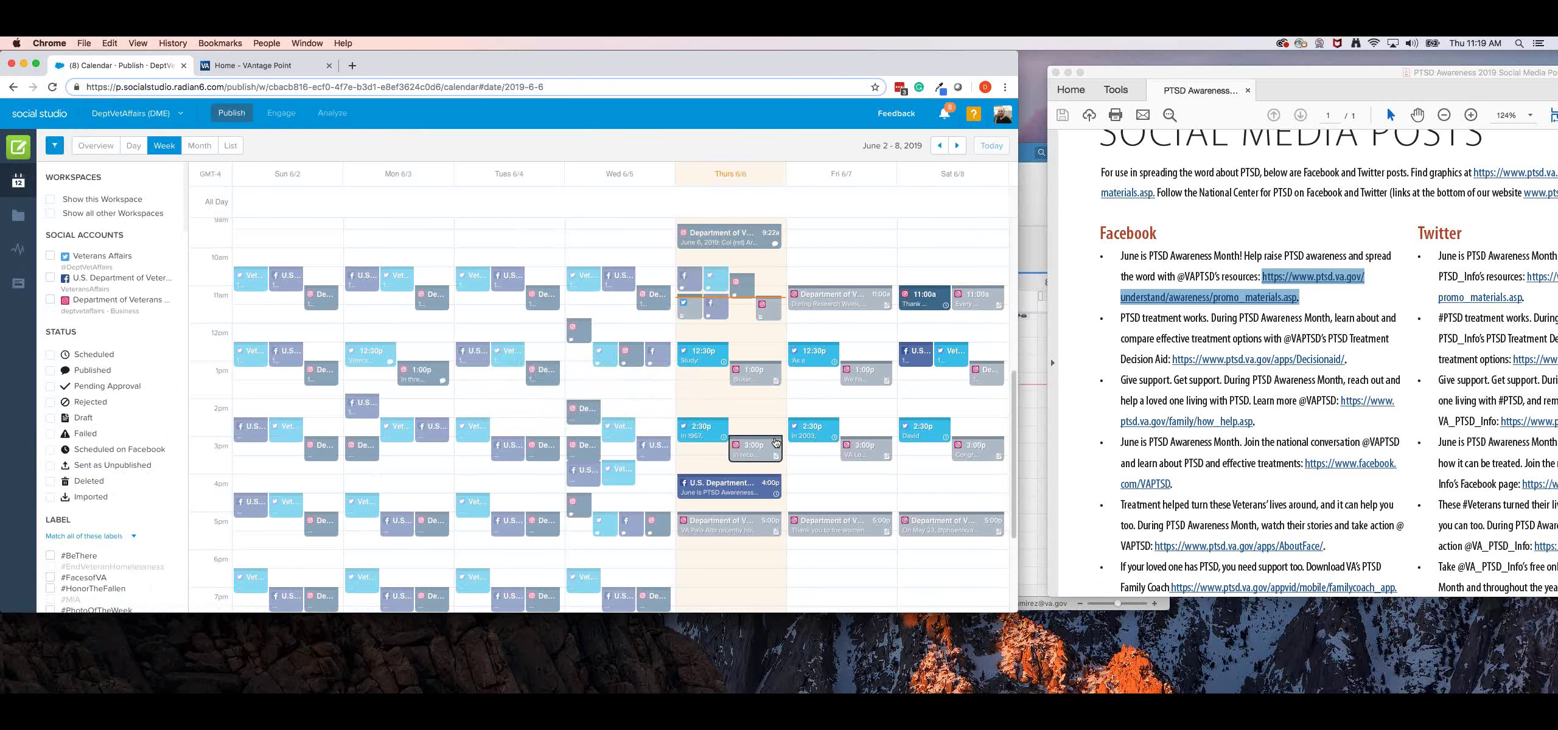
Open the details of the scheduled Thursday 4:00 pm Facebook post from the calendar and start editing it.
scroll(775, 442, down, 2)
click(723, 409)
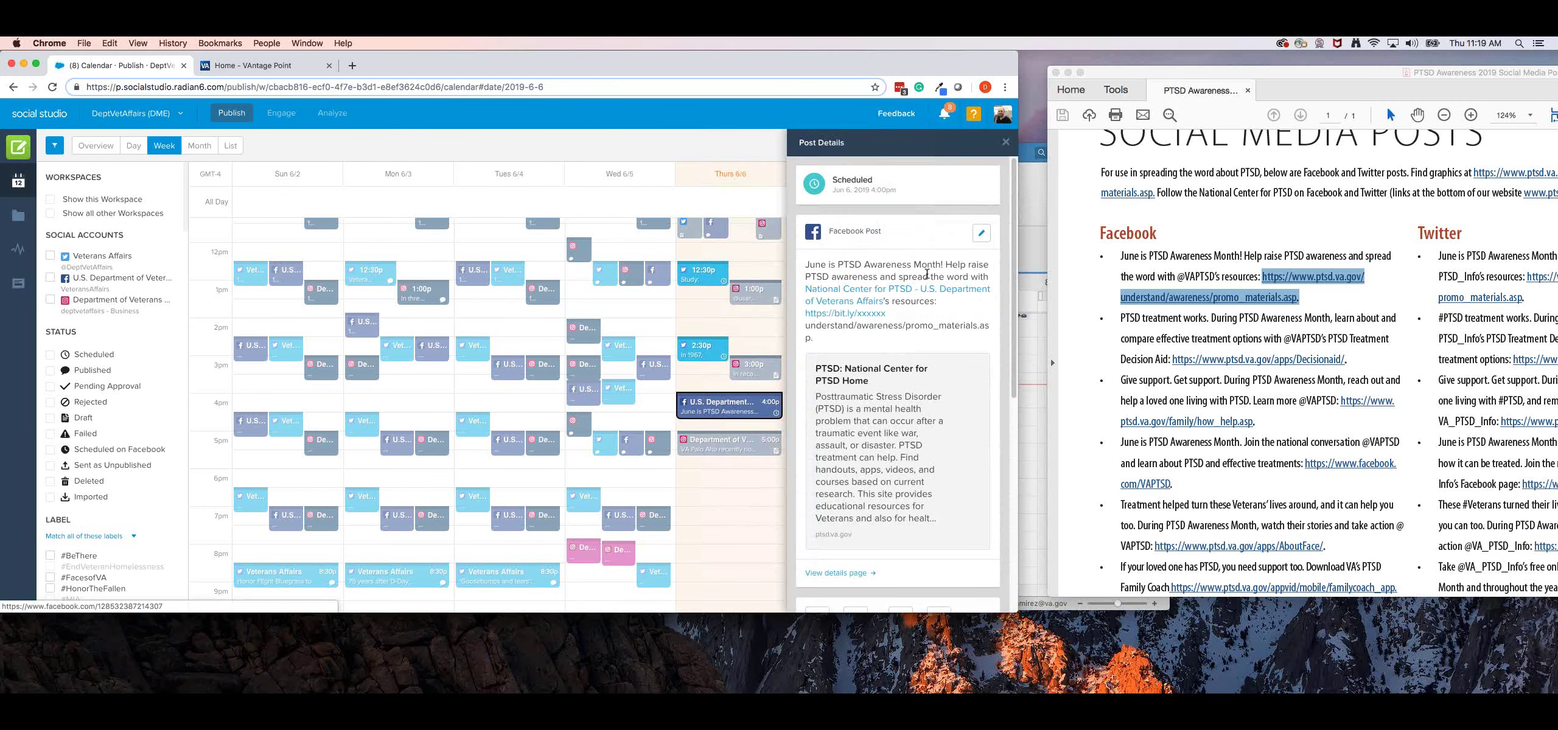
scroll(972, 241, down, 5)
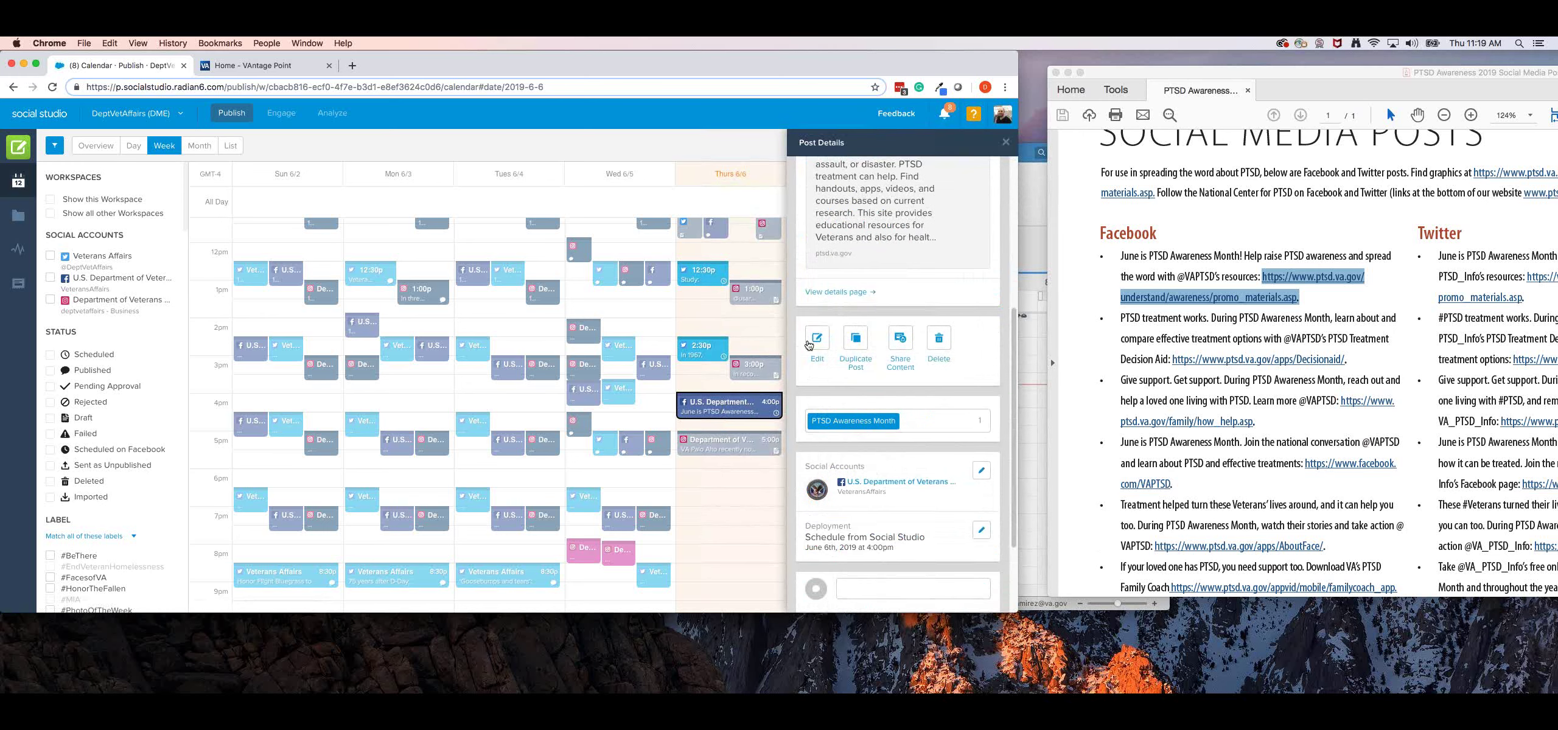
click(808, 344)
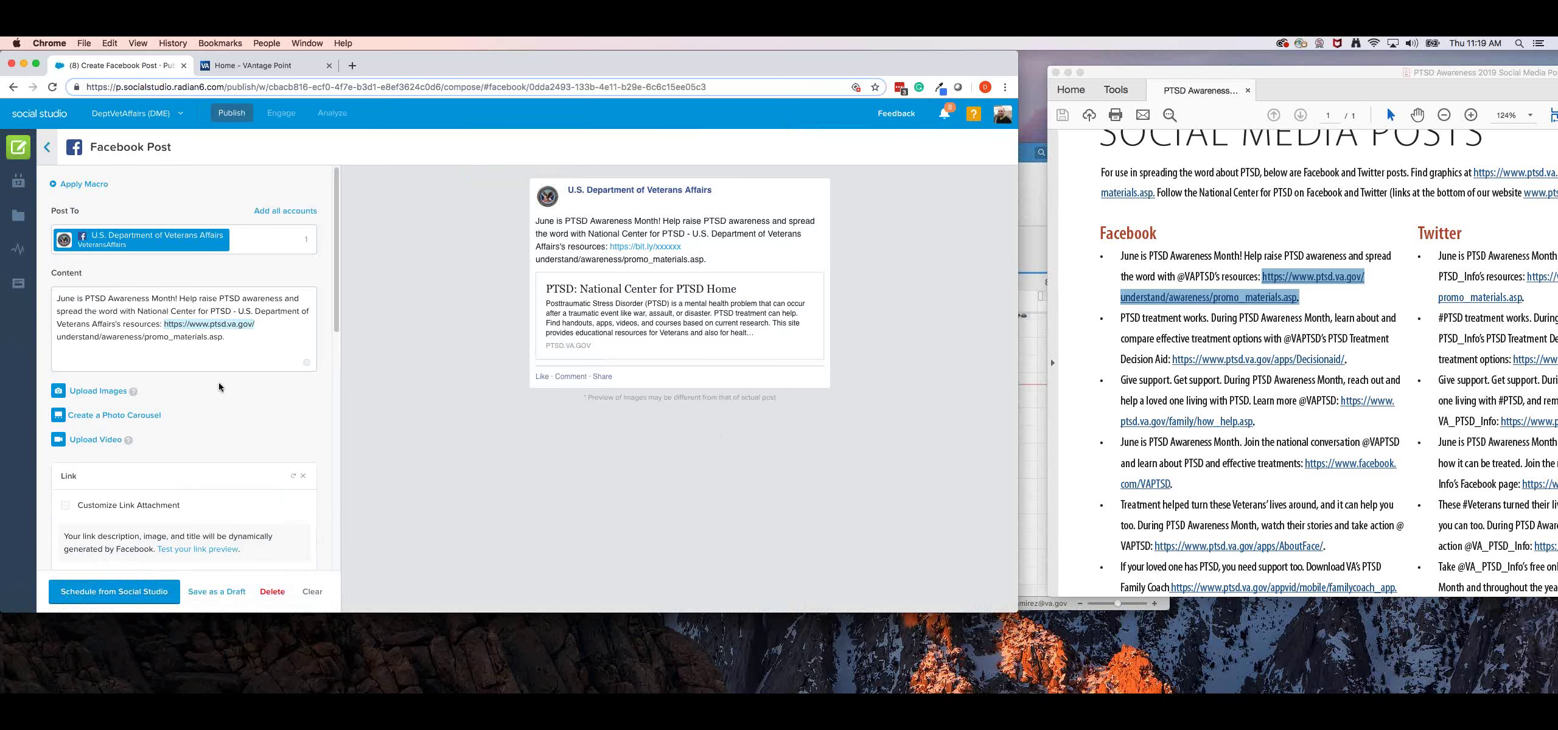
click(244, 339)
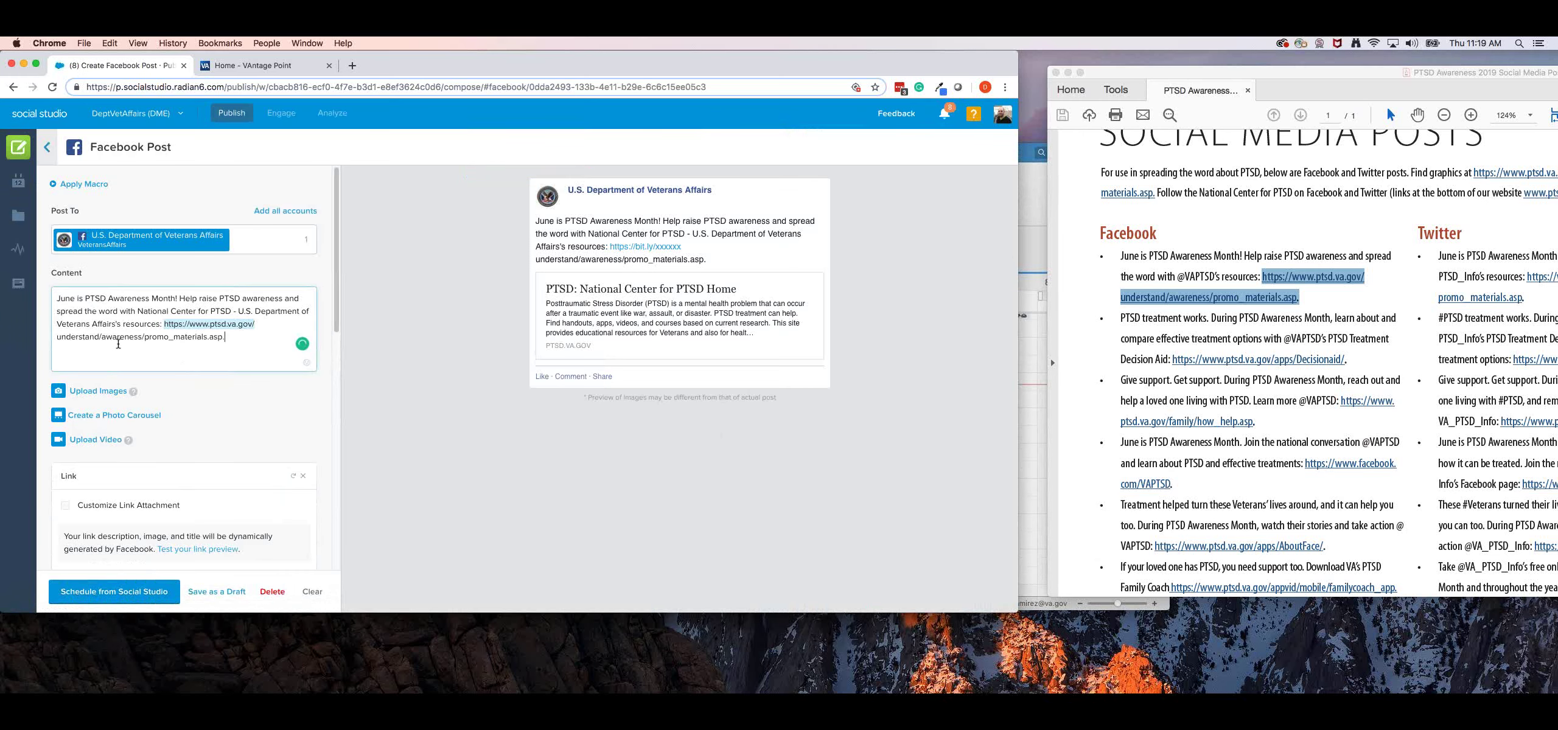
click(61, 335)
key(BackSpace)
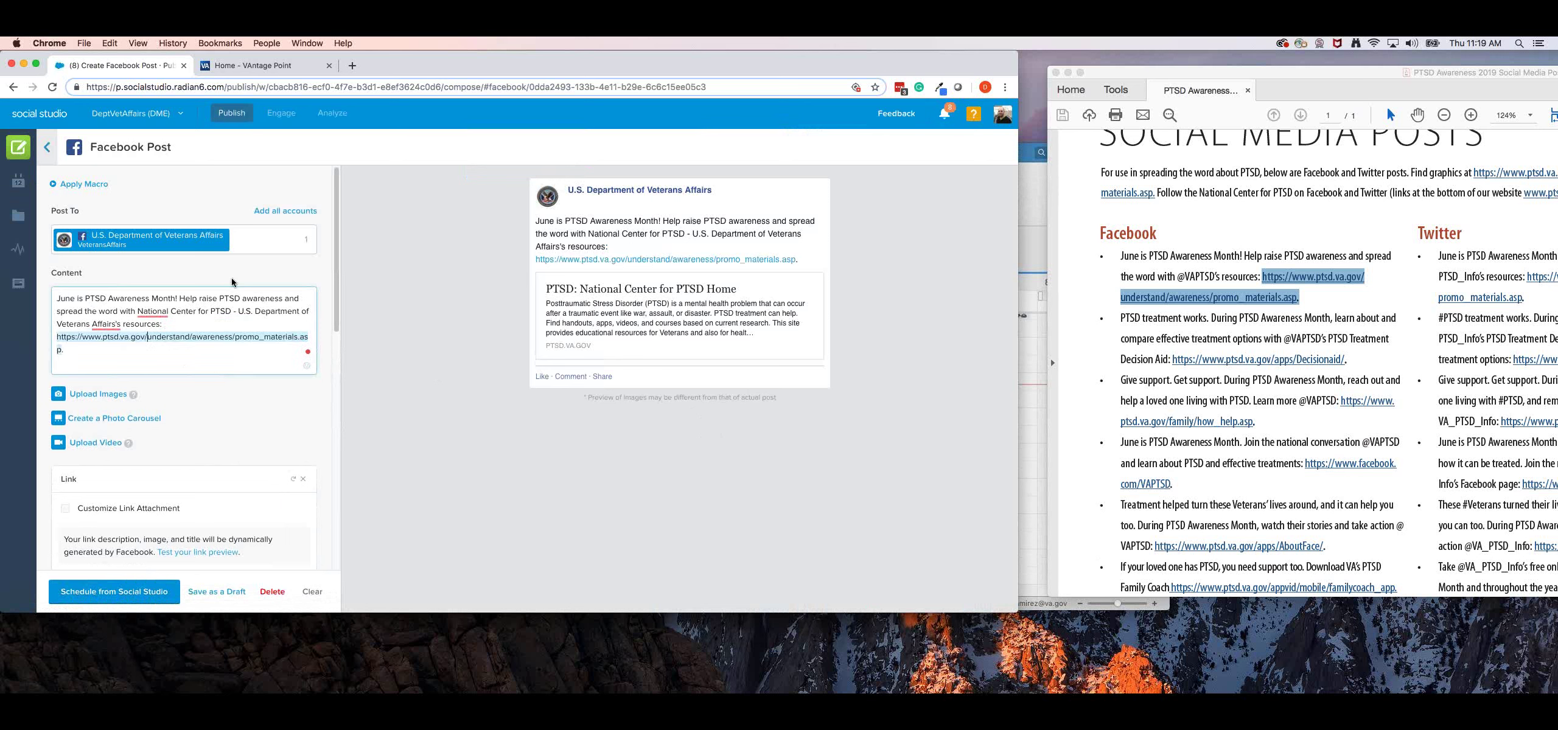
click(125, 351)
triple_click(201, 326)
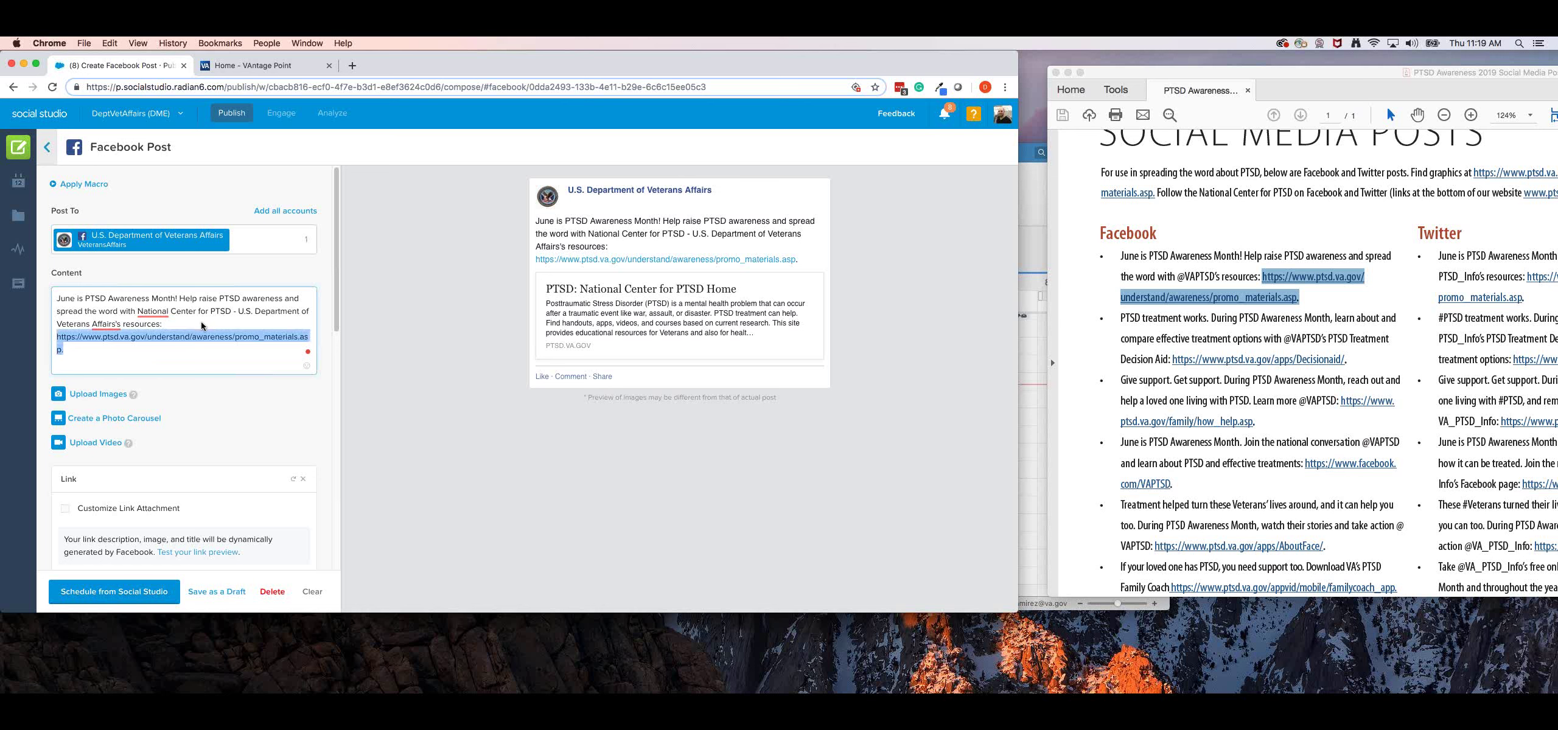
key(BackSpace)
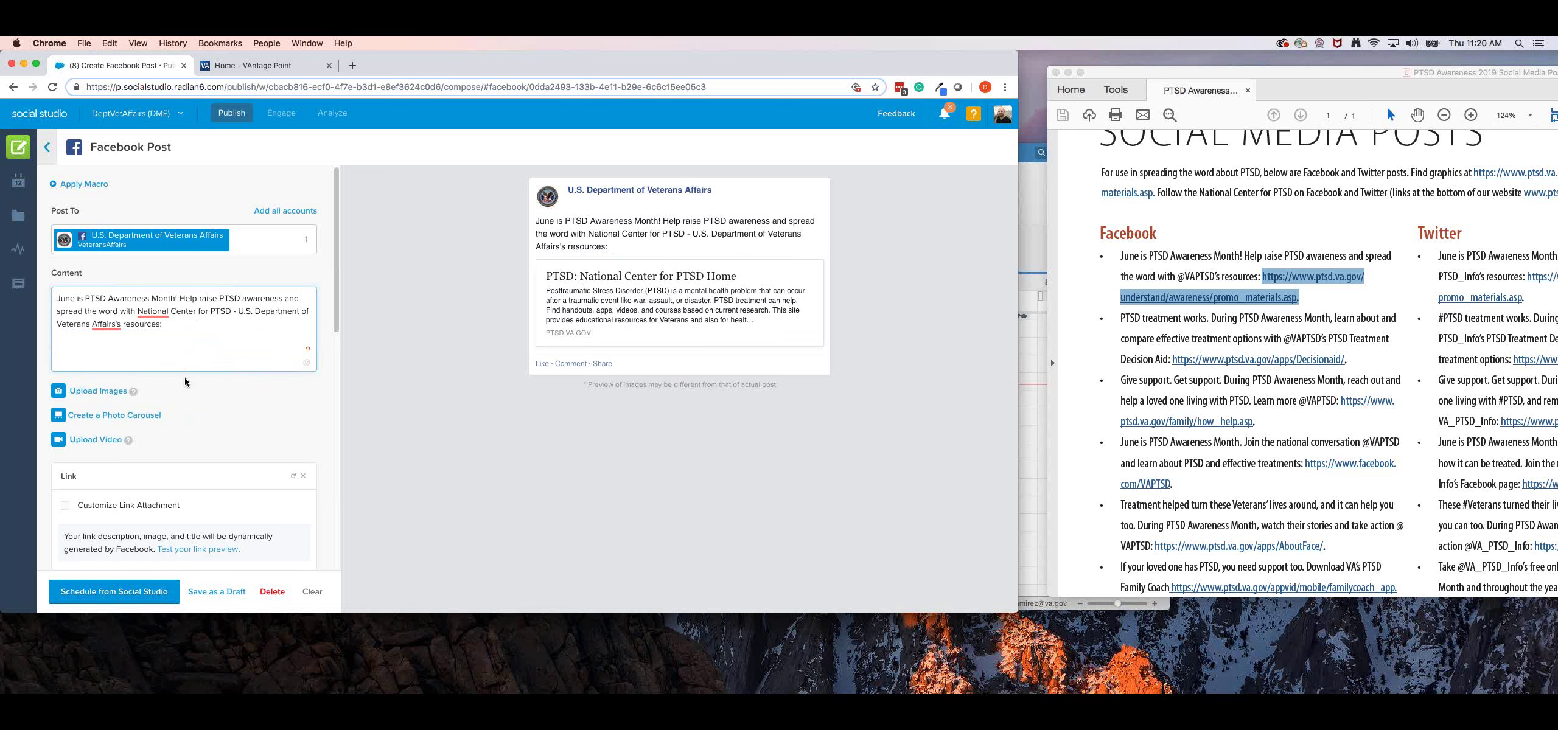
key(super+v)
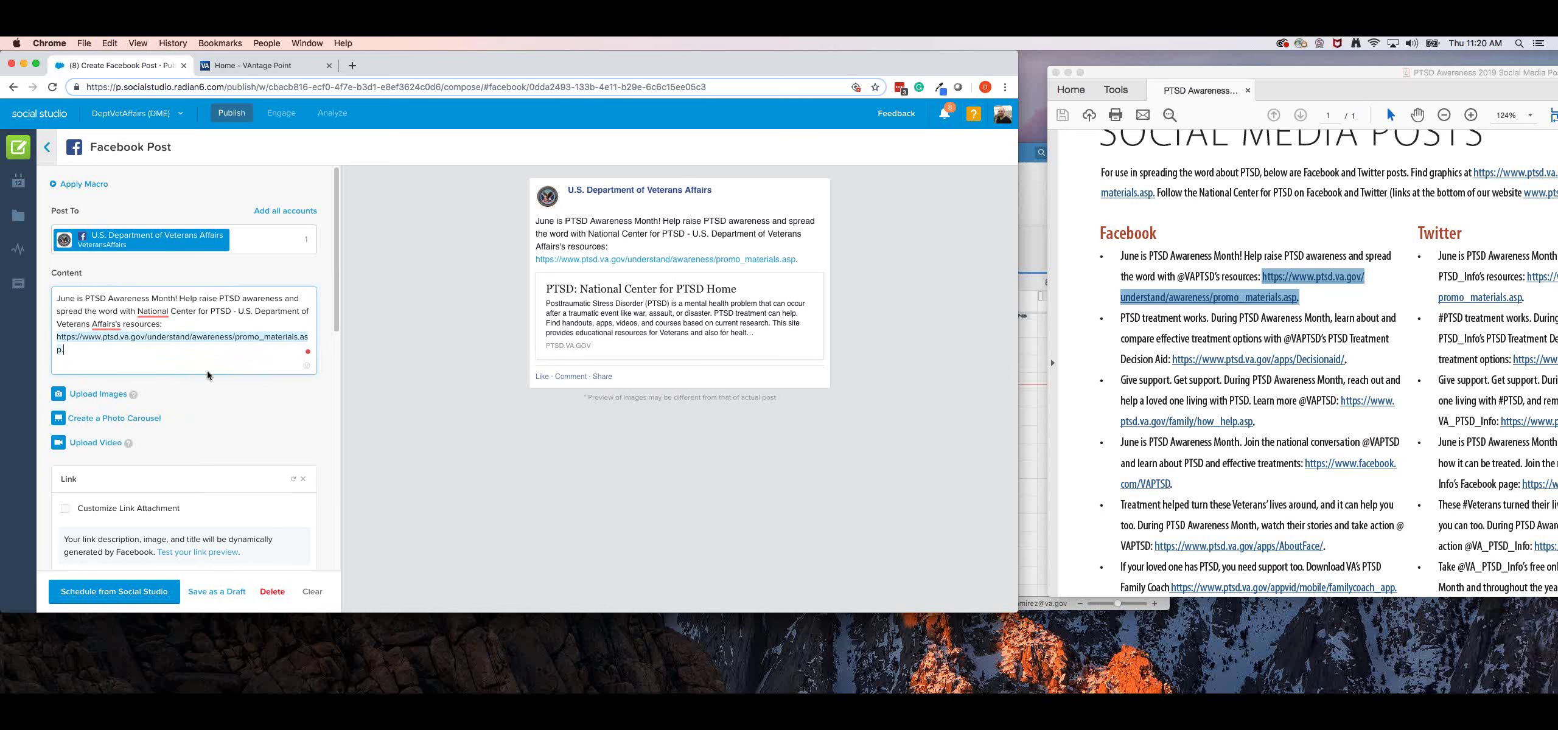
scroll(200, 396, down, 5)
scroll(145, 421, up, 3)
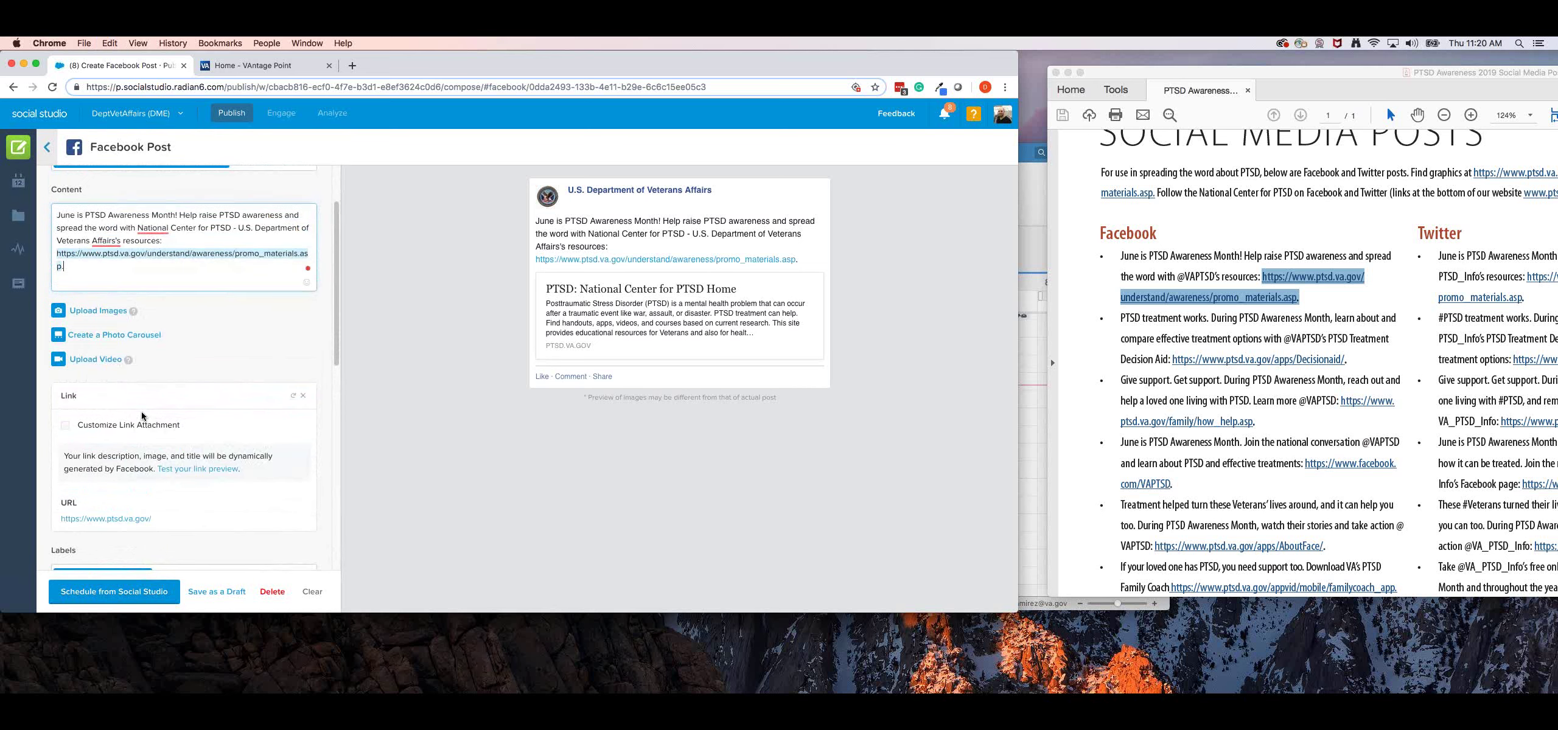
Schedule the edited Facebook post from Social Studio and move the PTSD Awareness PDF window further over the calendar.
click(186, 590)
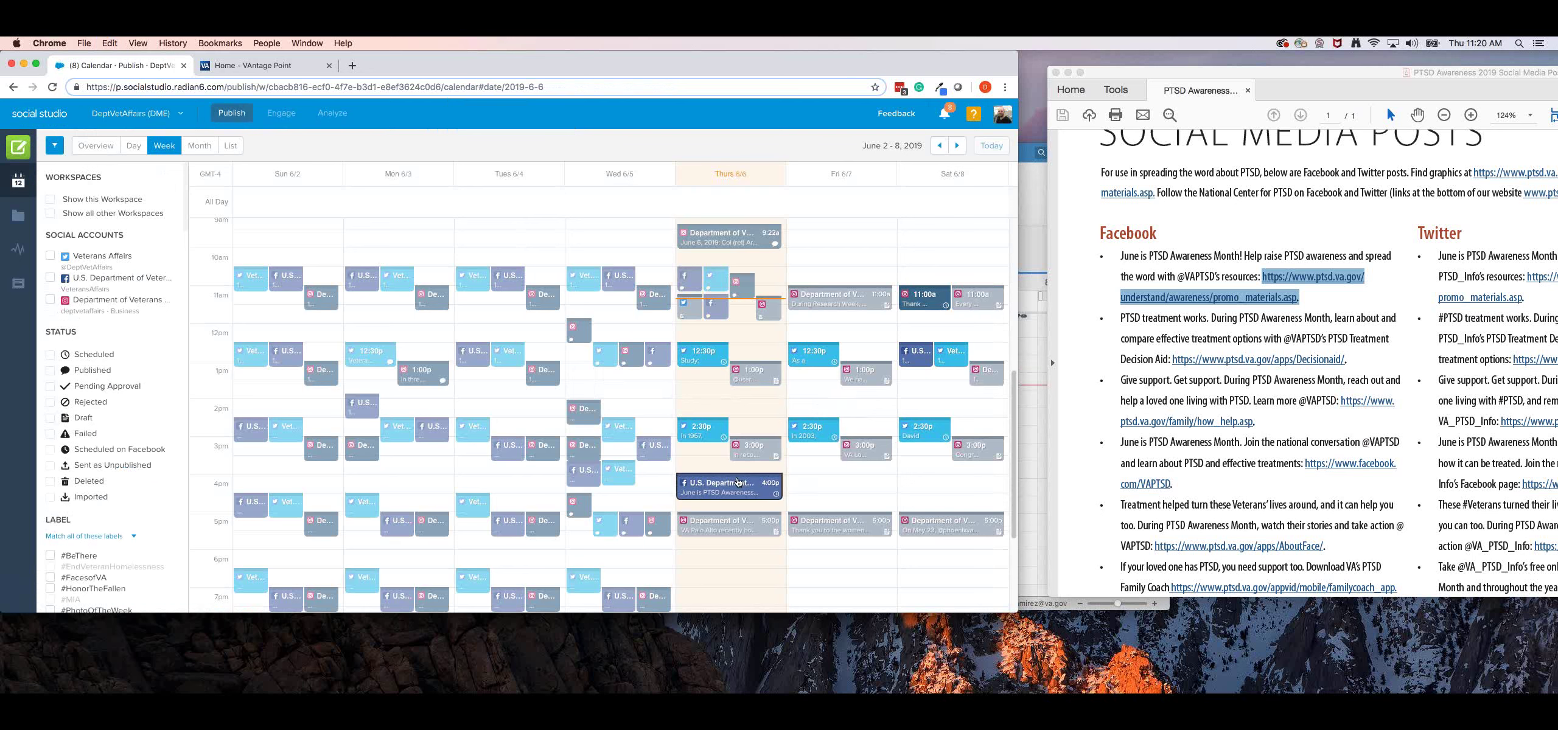
click(1396, 286)
drag(1273, 72, 1191, 82)
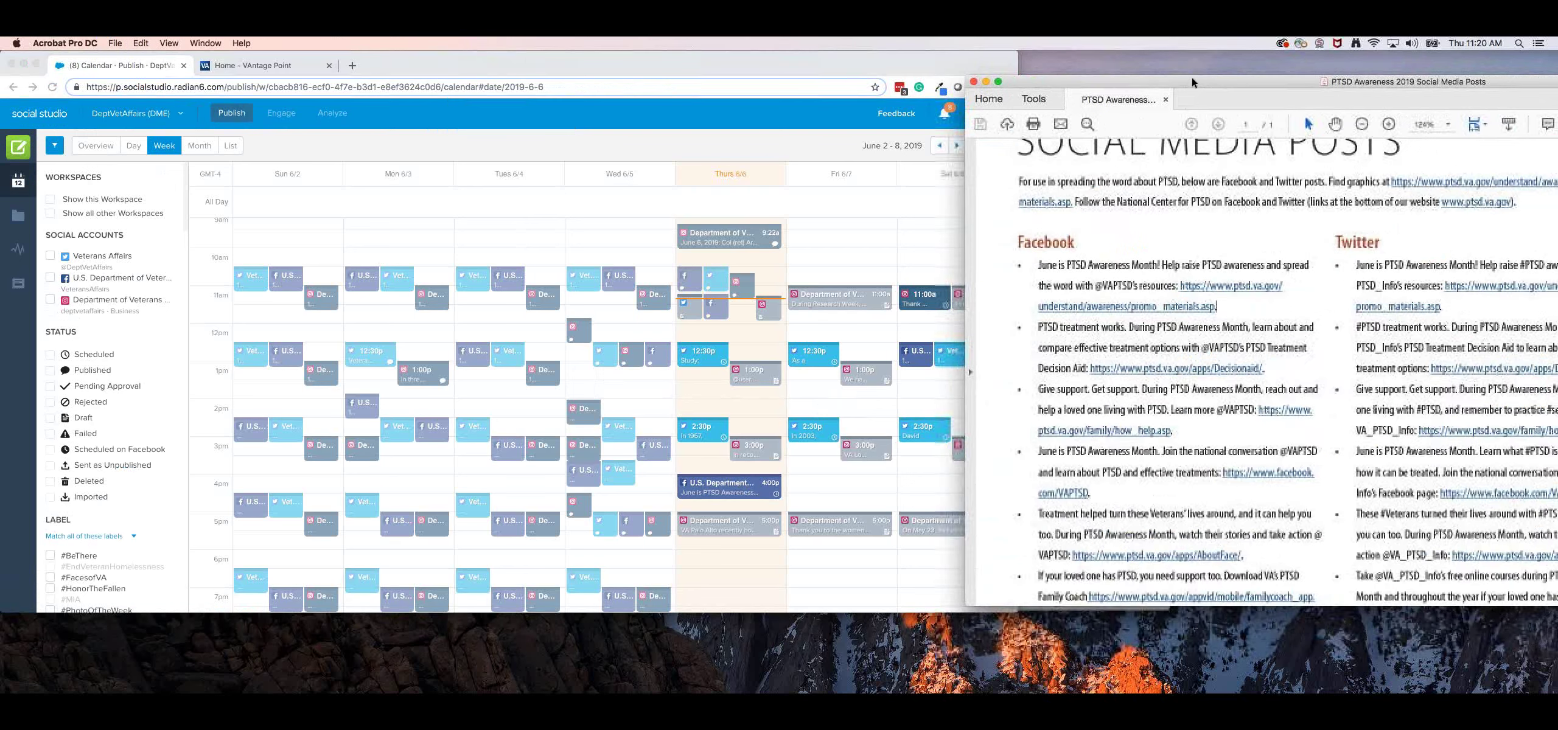
drag(1283, 265, 1288, 285)
click(1292, 268)
click(1213, 289)
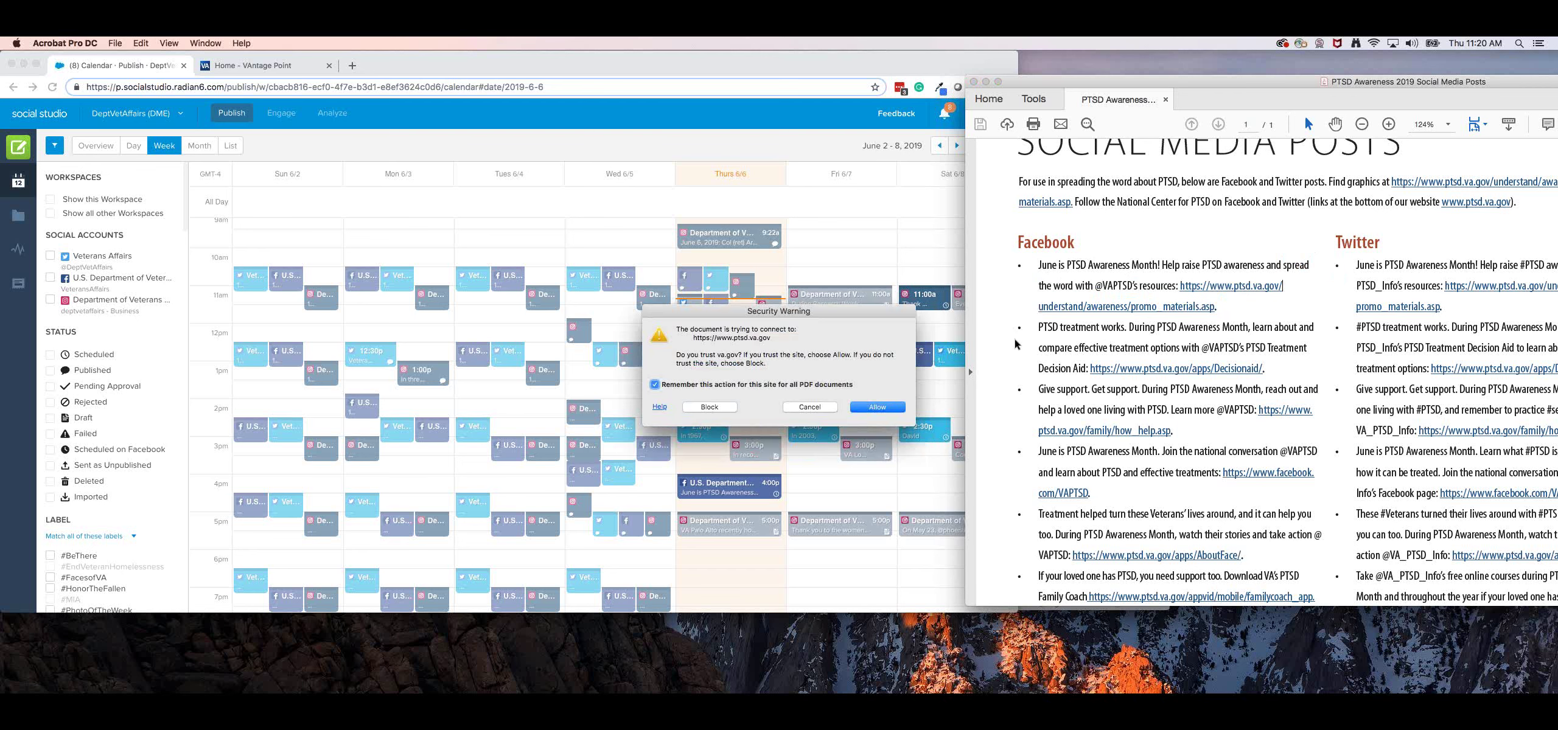
click(803, 406)
Reopen the Thursday 4:00 pm Facebook post in the editor, review its link, label and deployment settings, and return to the calendar.
scroll(732, 352, down, 5)
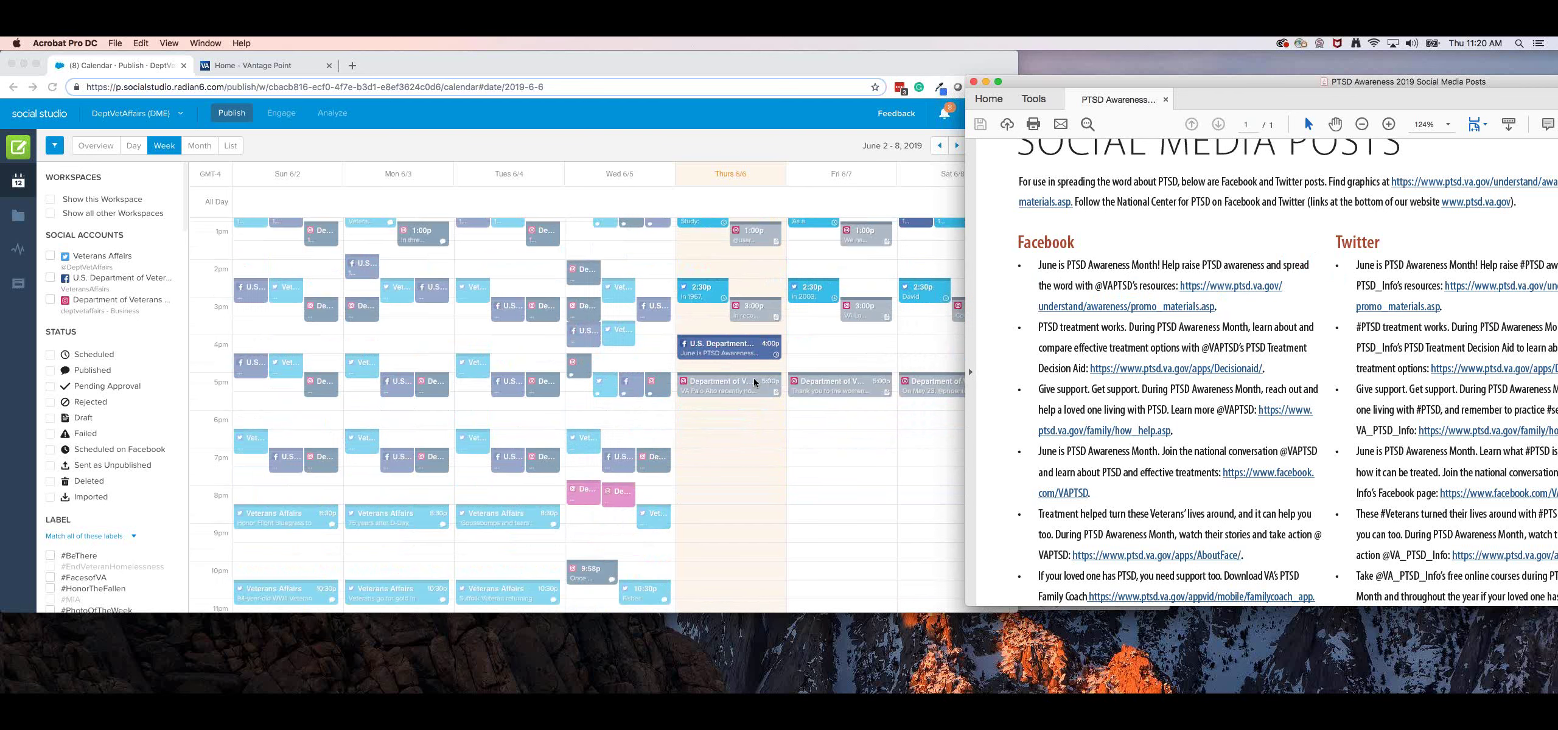
click(732, 351)
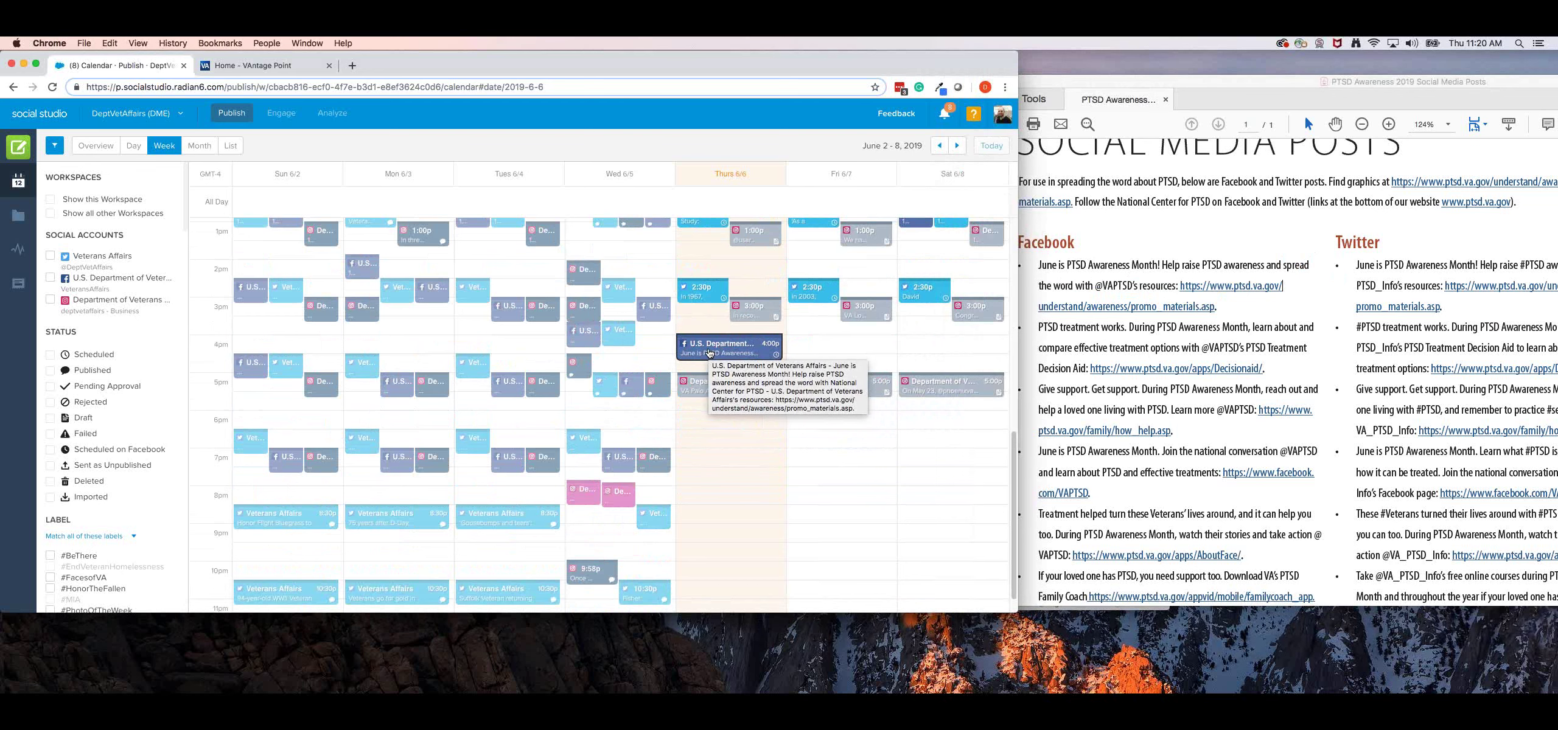
click(709, 352)
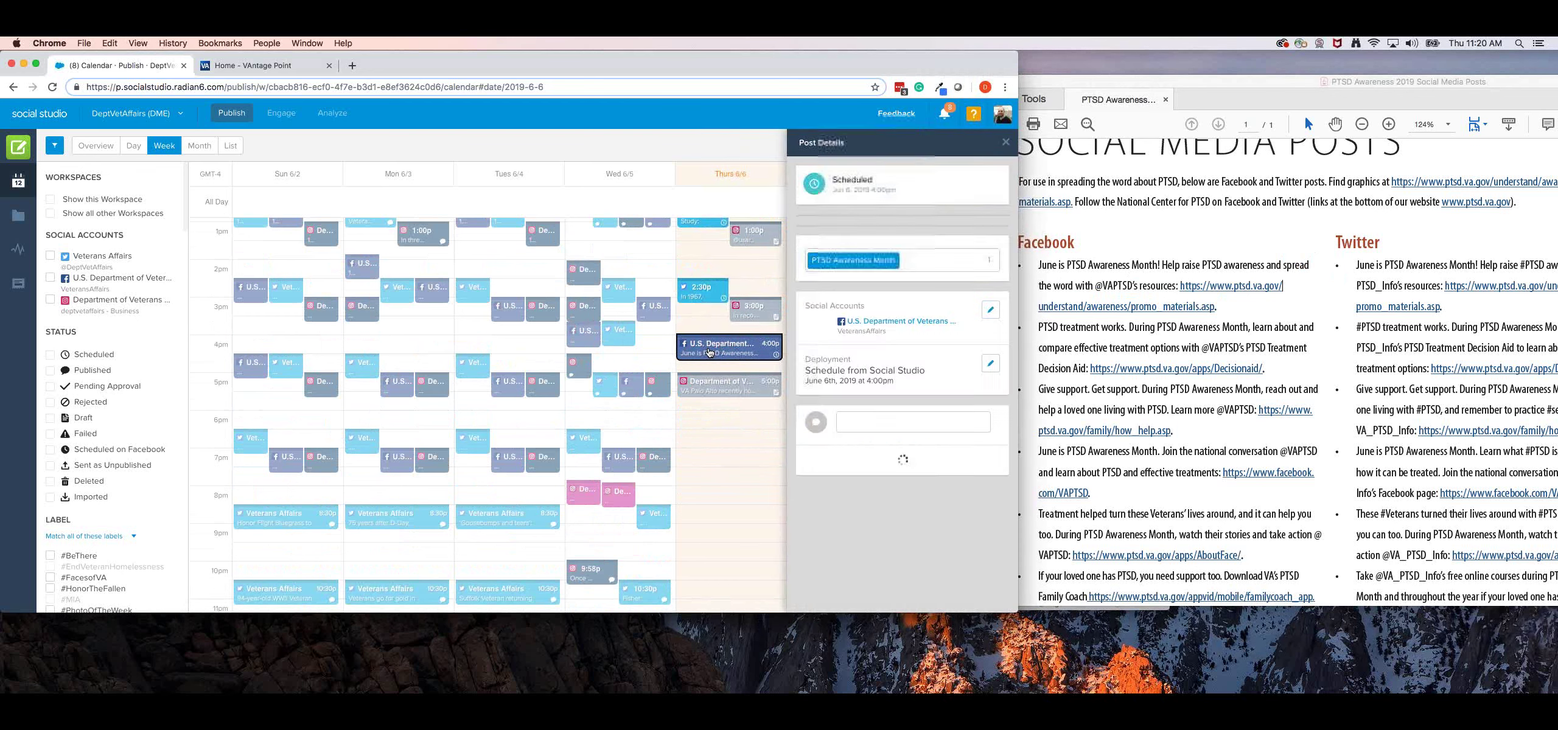
click(816, 595)
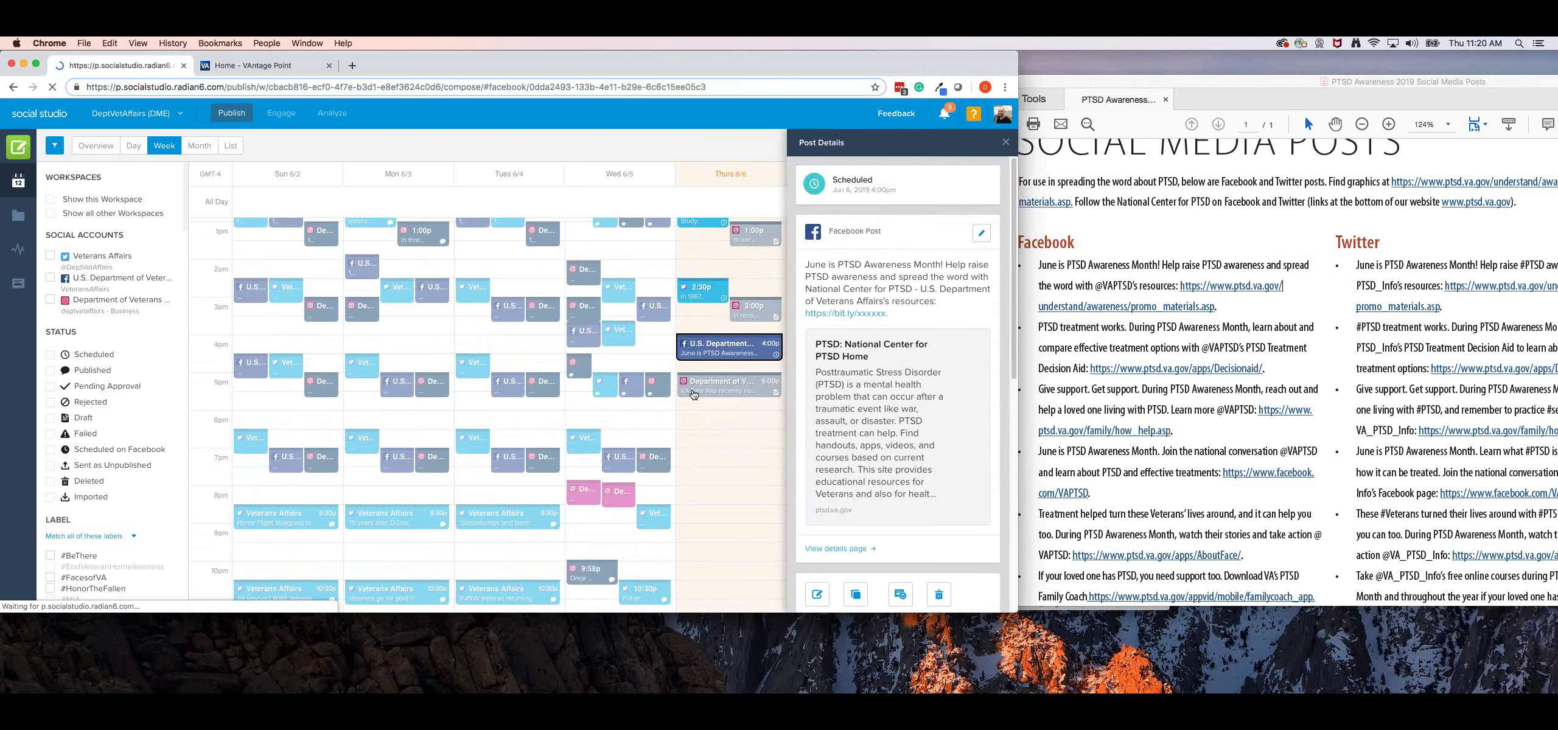
scroll(173, 432, down, 5)
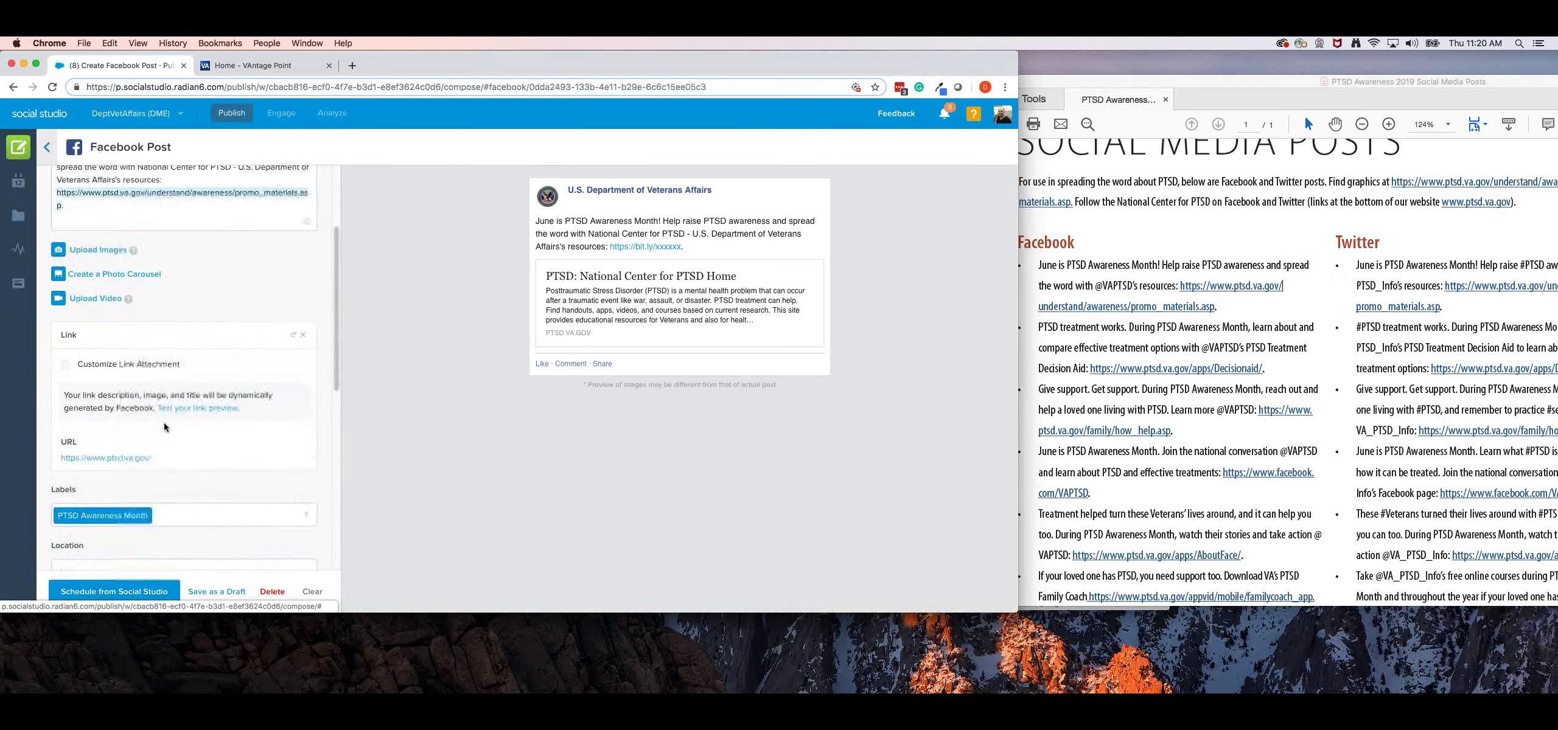
scroll(174, 432, down, 3)
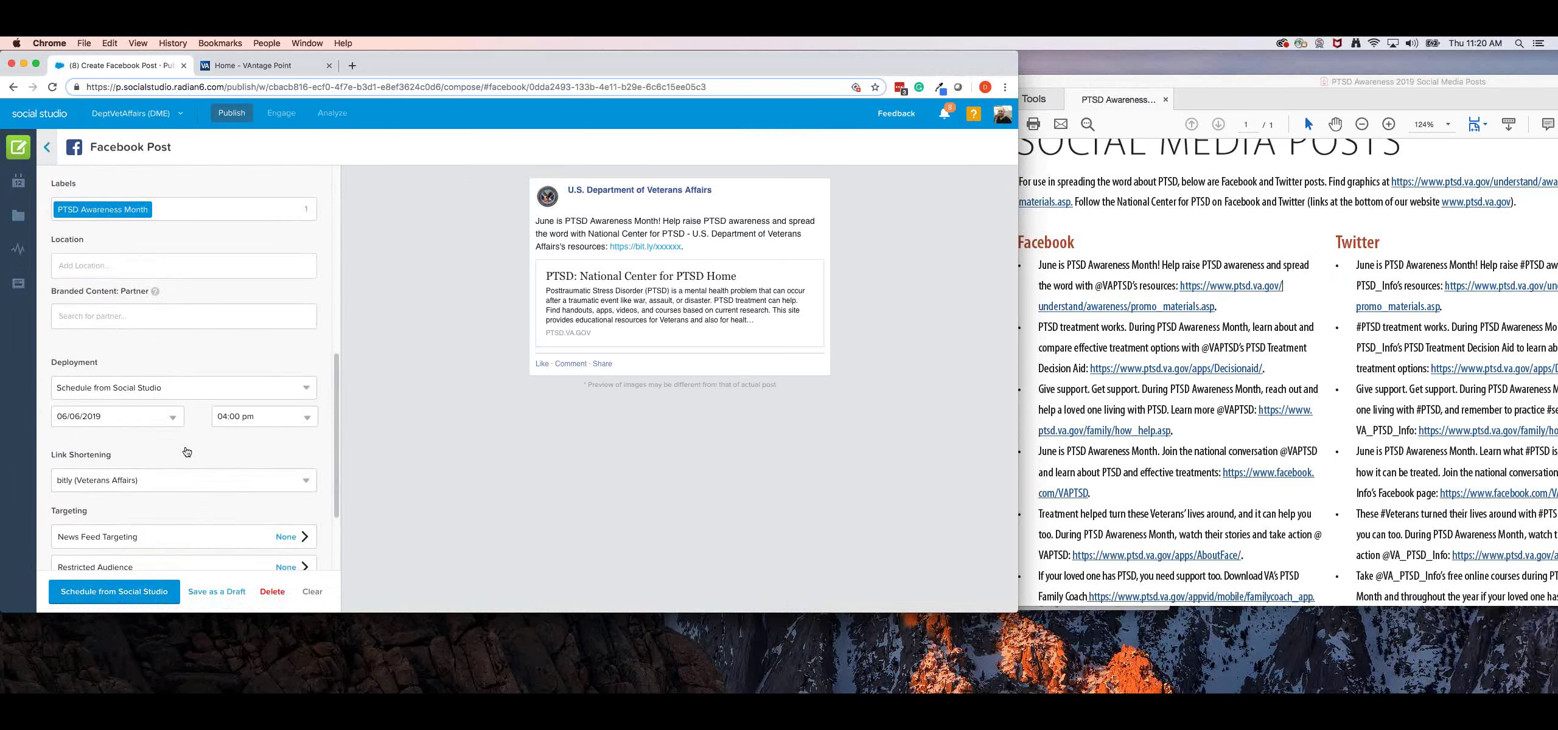
click(18, 180)
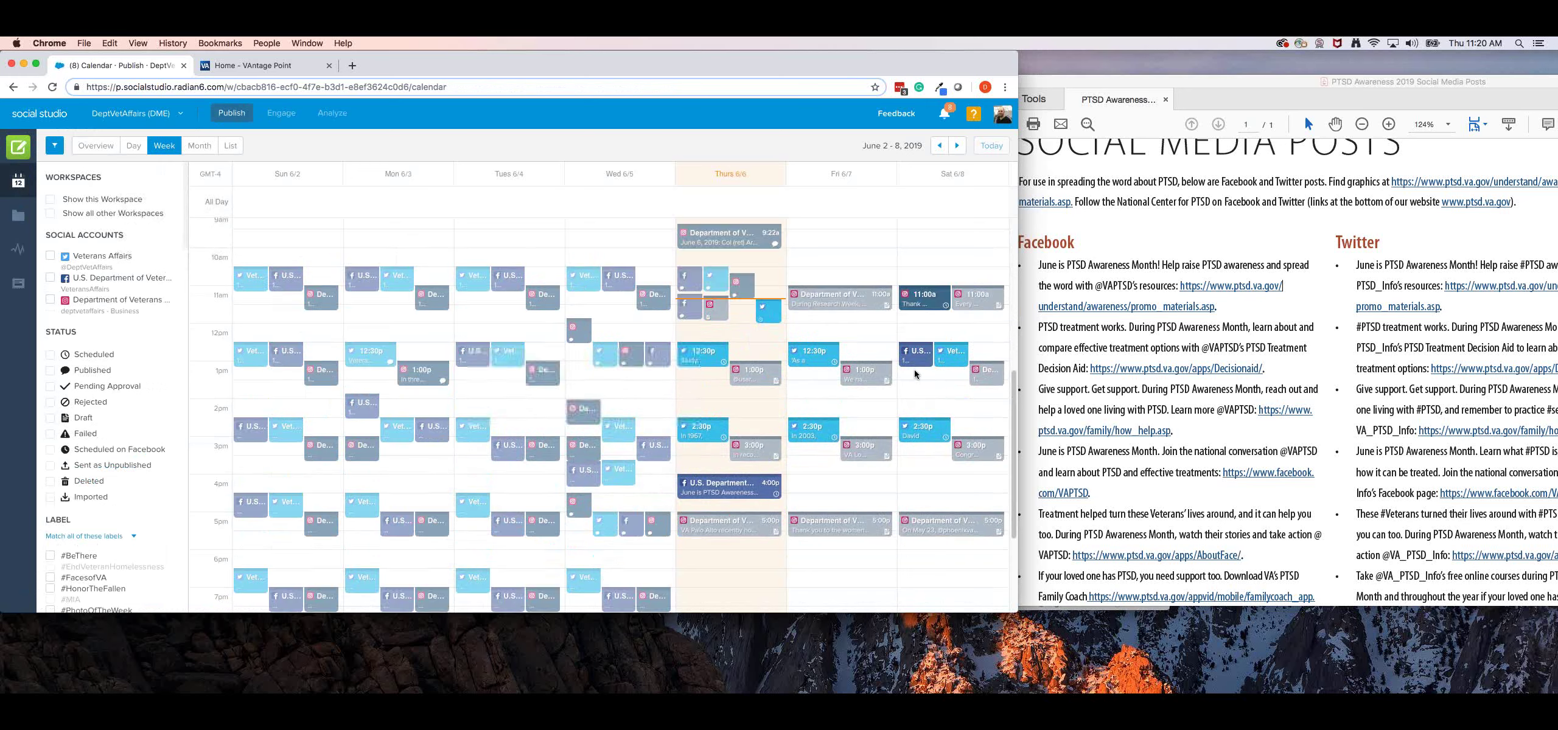
Open the details of the Thursday 4:00 pm Facebook post from the calendar and start sharing its content.
scroll(904, 391, down, 3)
click(727, 399)
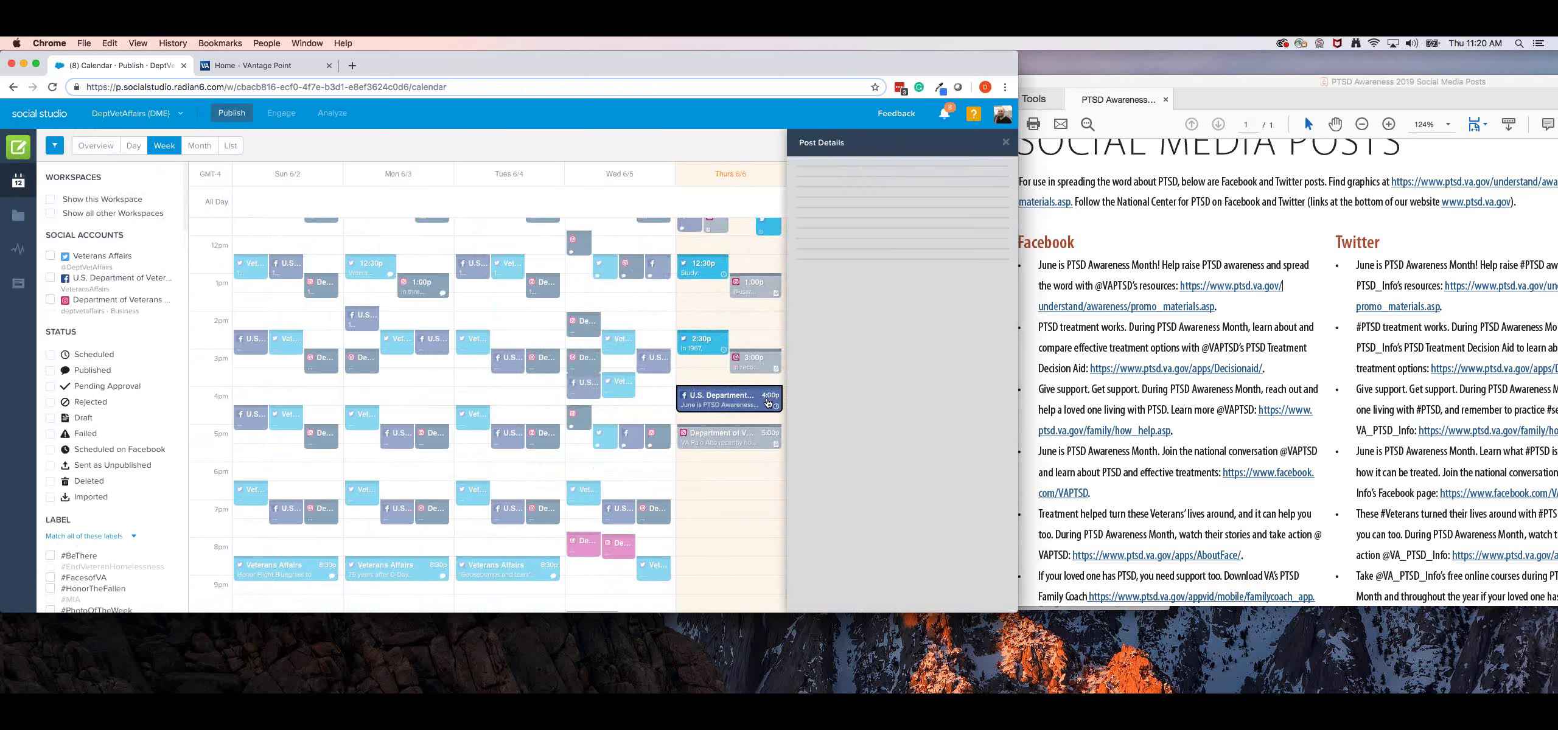
scroll(864, 310, down, 3)
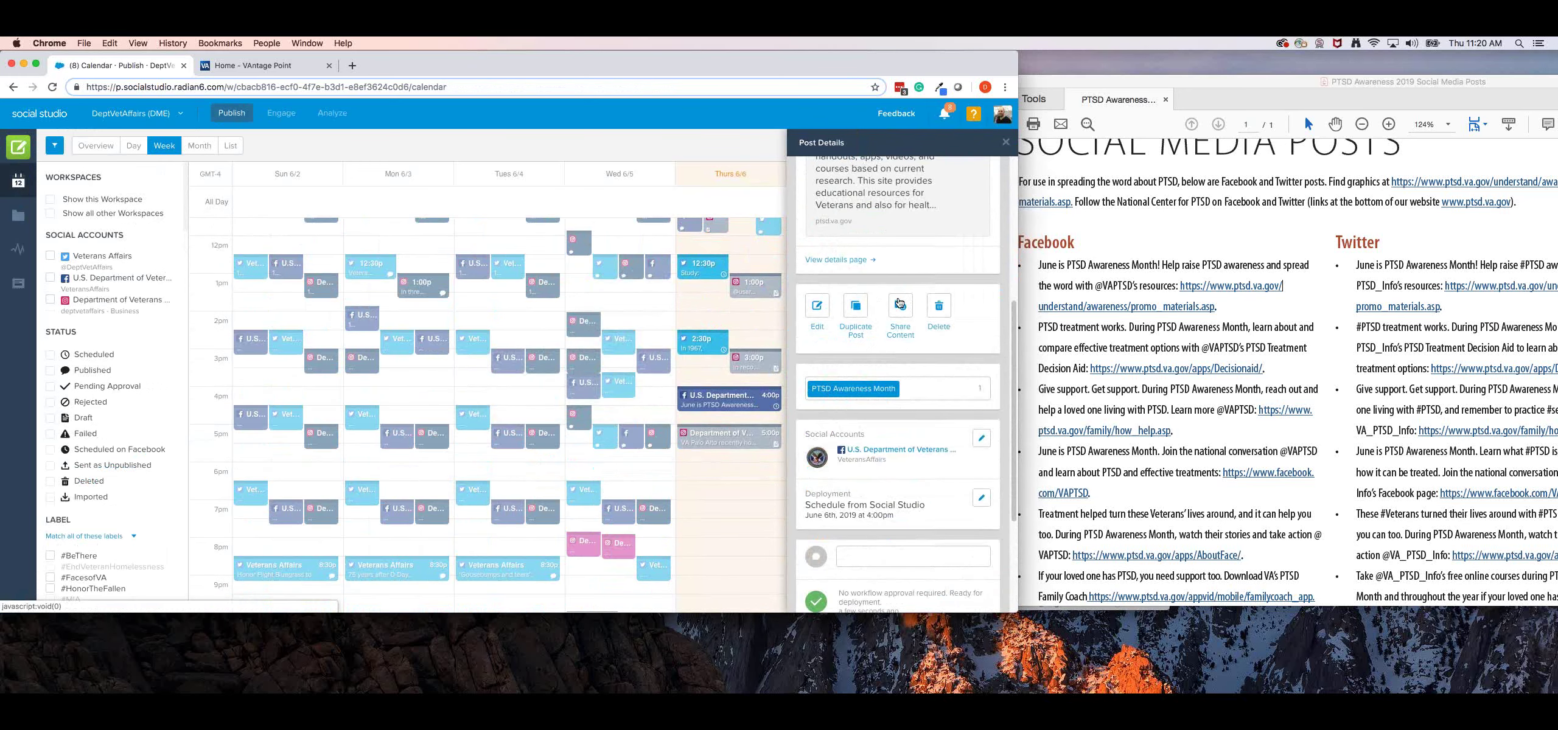
click(725, 396)
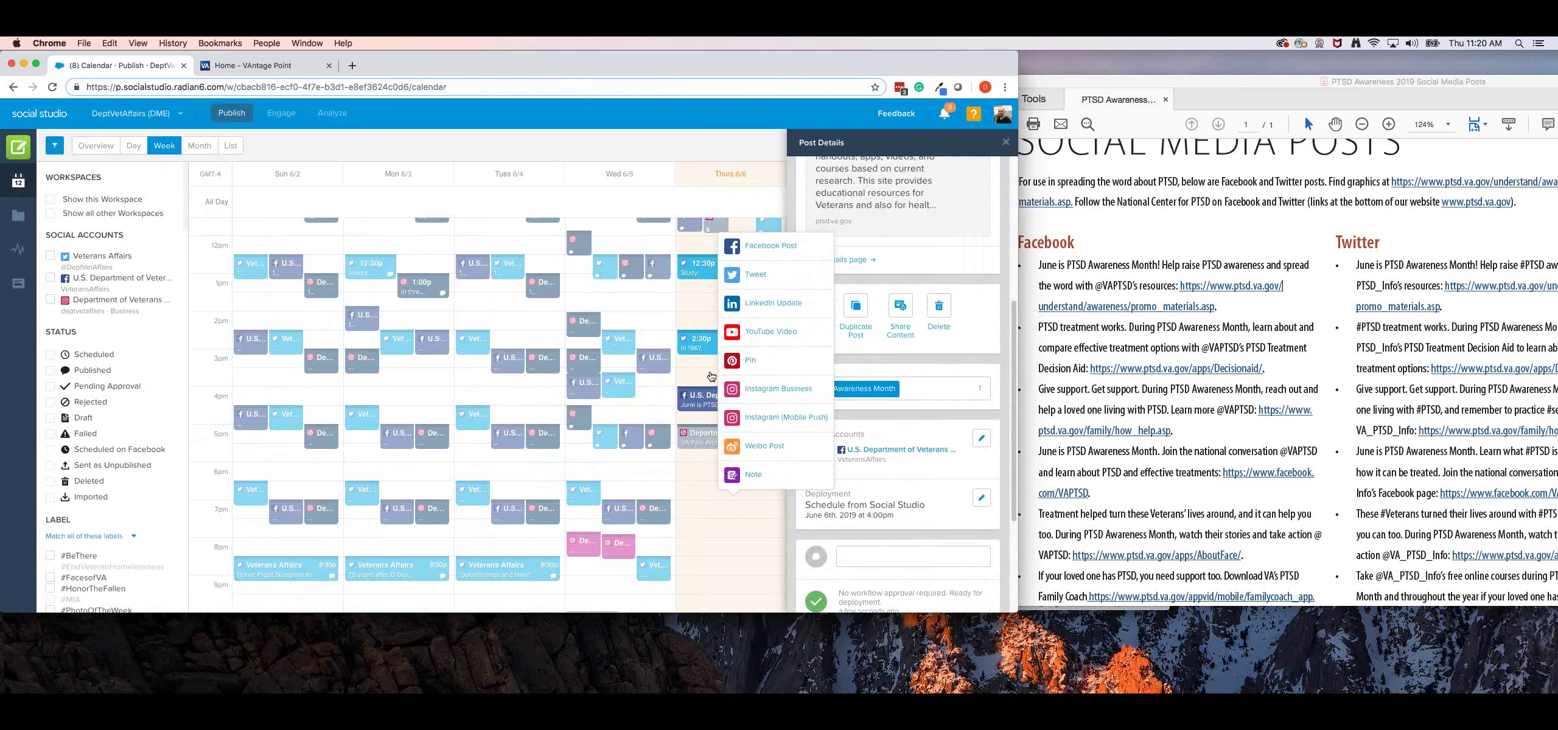
click(695, 396)
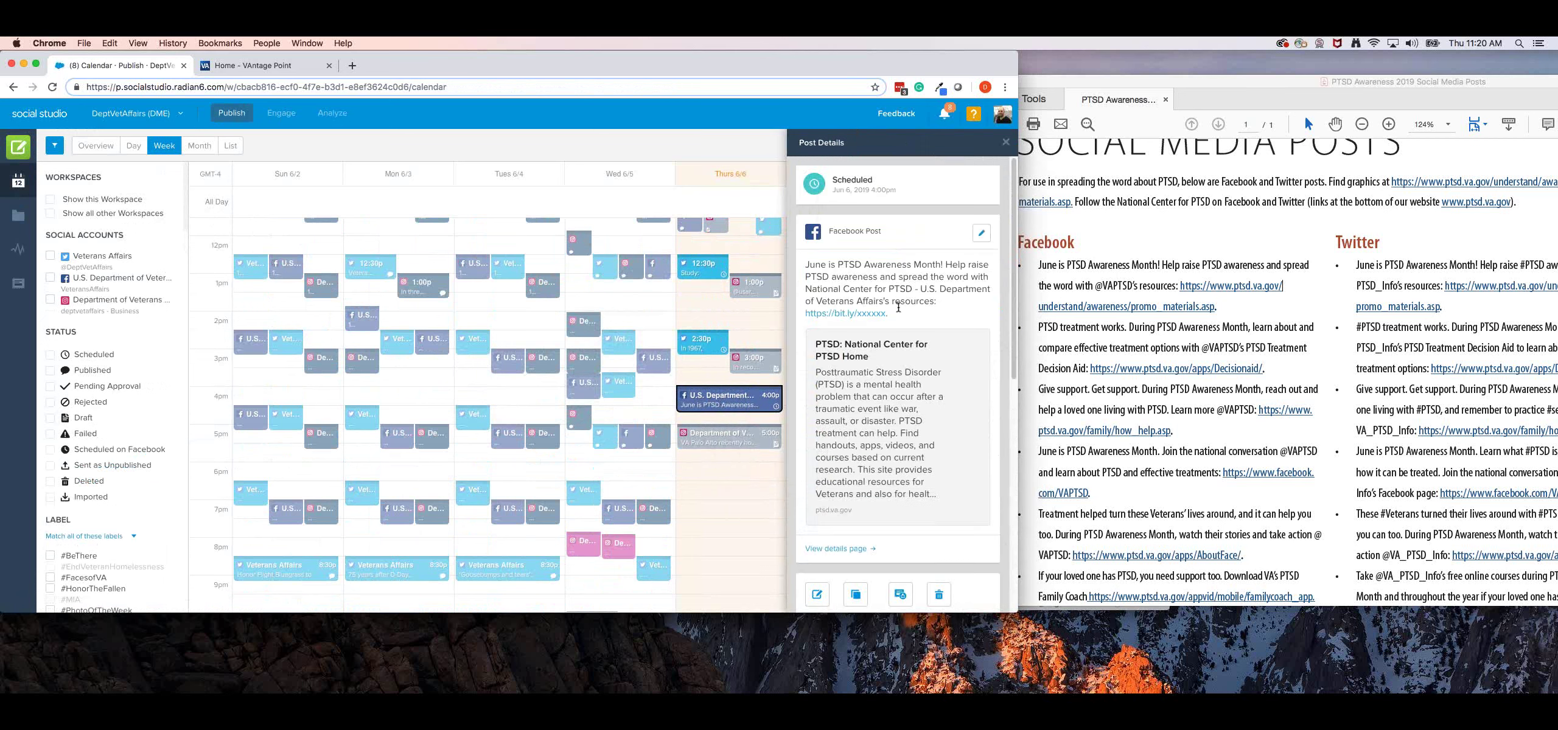
scroll(895, 300, down, 1)
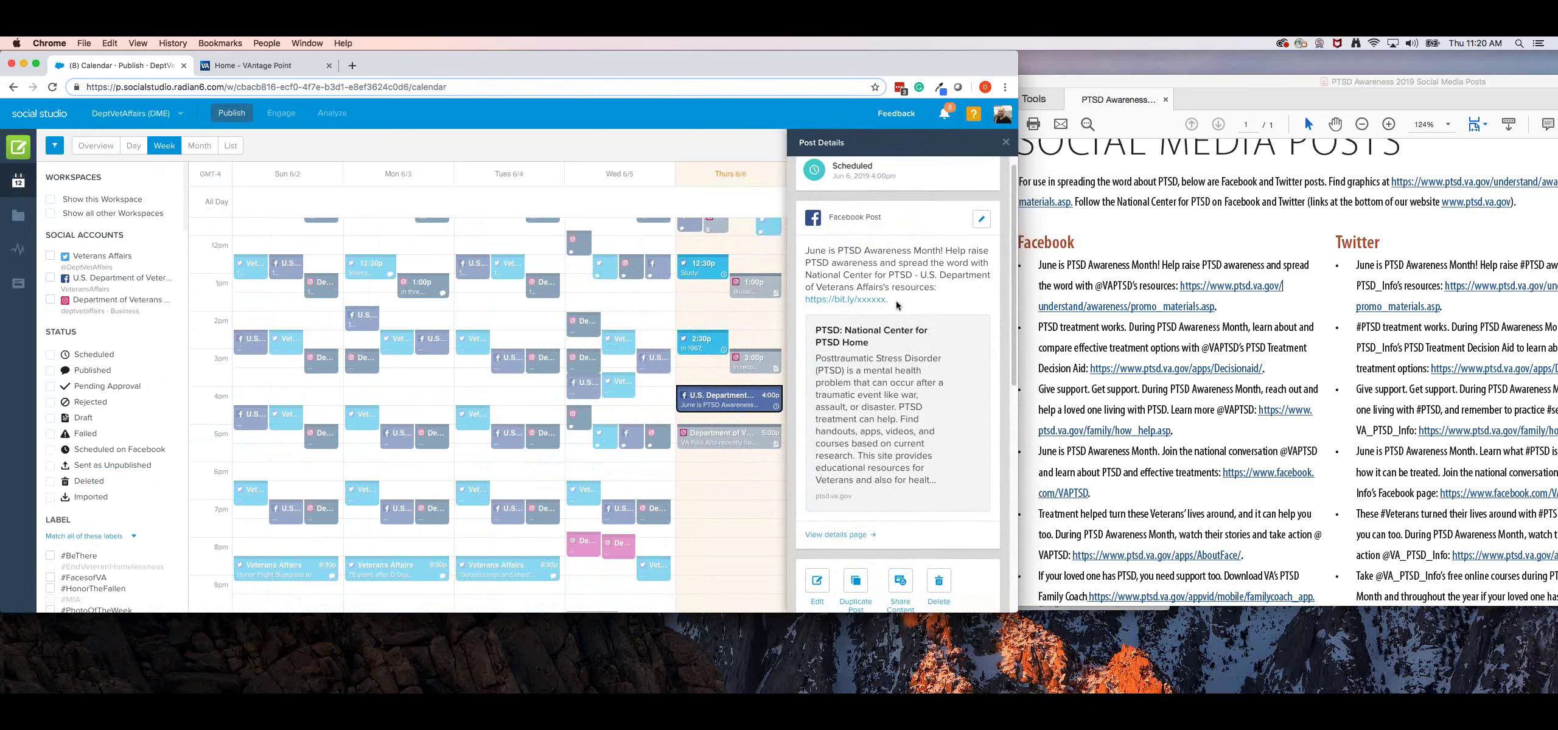
scroll(870, 172, down, 5)
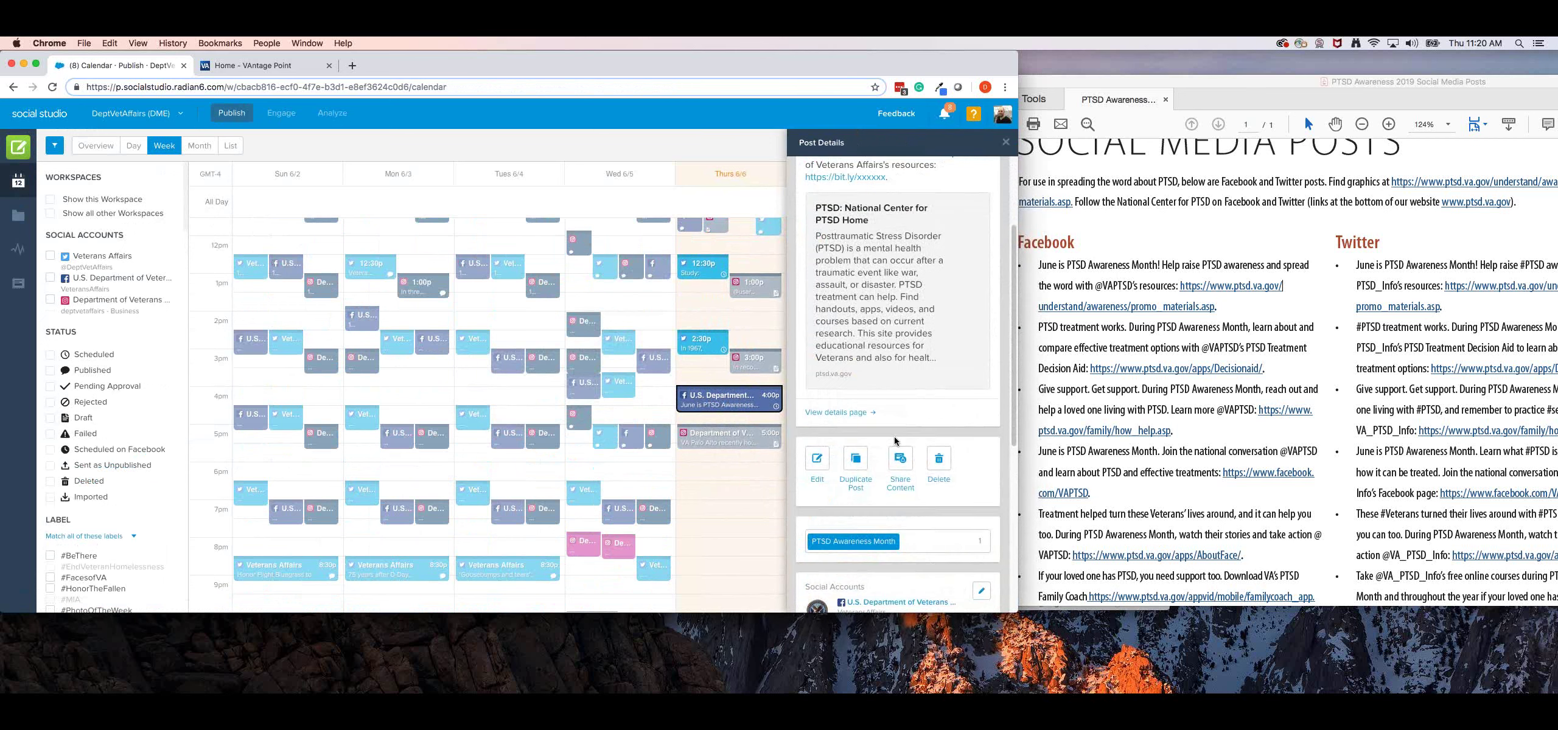
scroll(897, 480, down, 1)
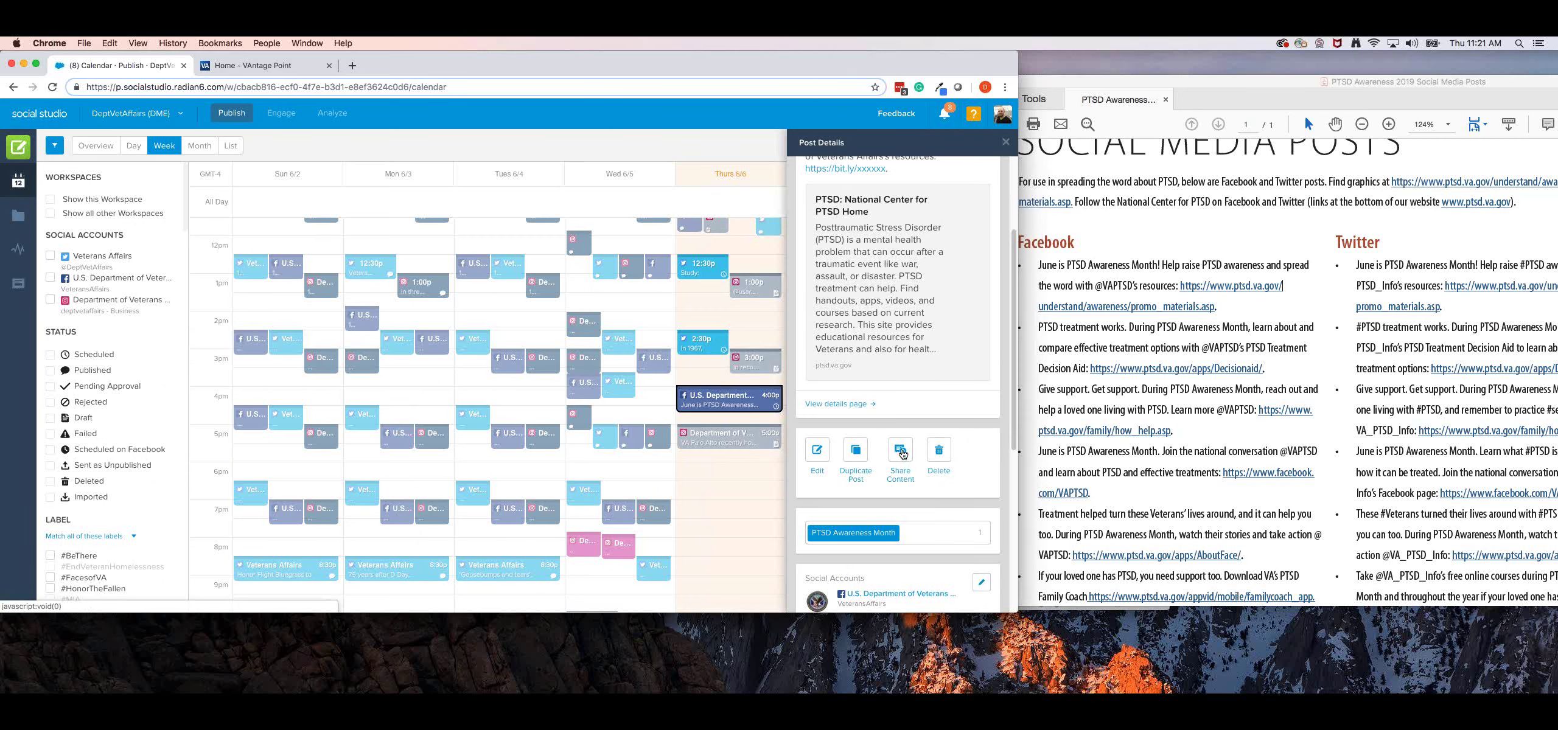
click(901, 453)
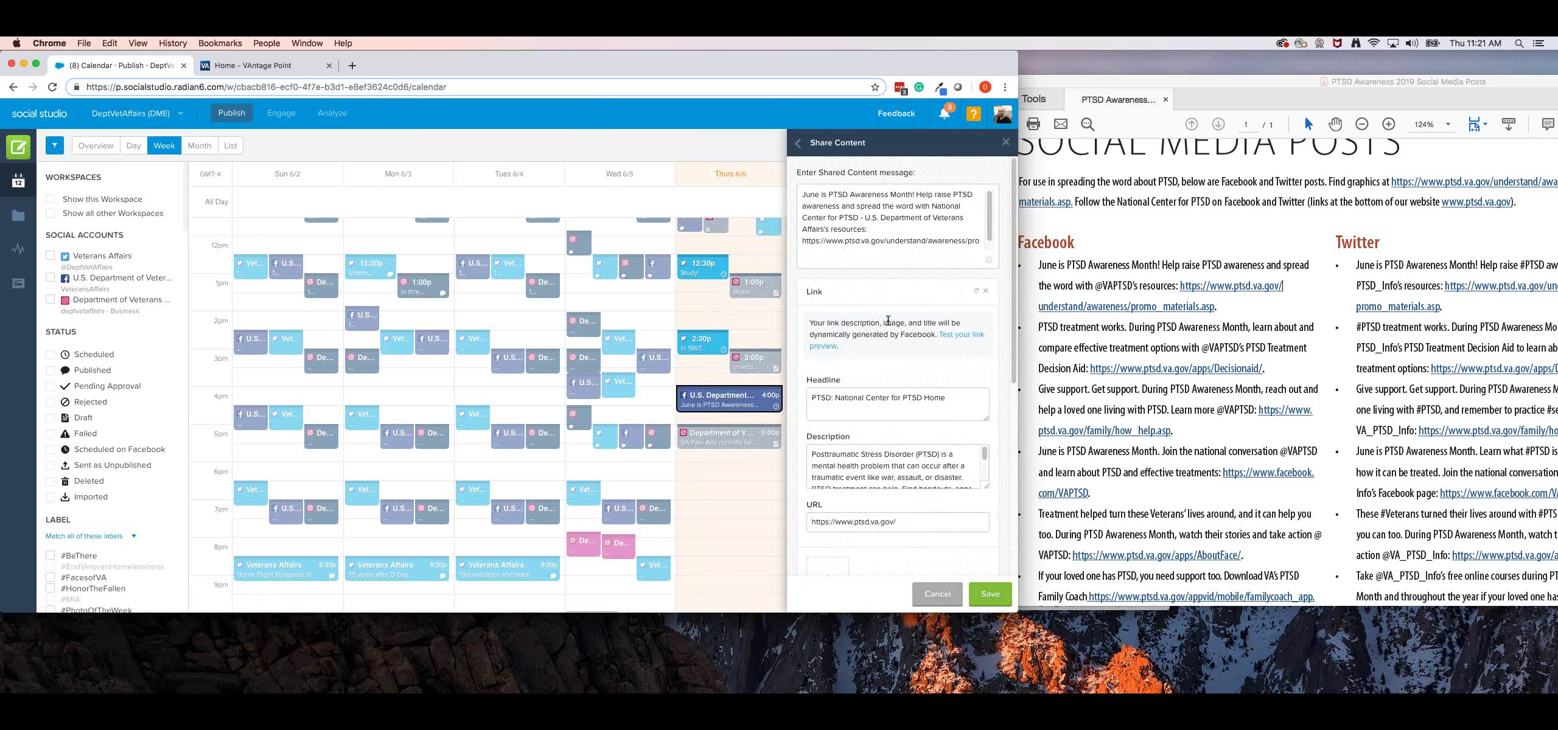
Replace the shared content's link URL with the promo_materials.asp link copied from the message.
scroll(919, 389, down, 3)
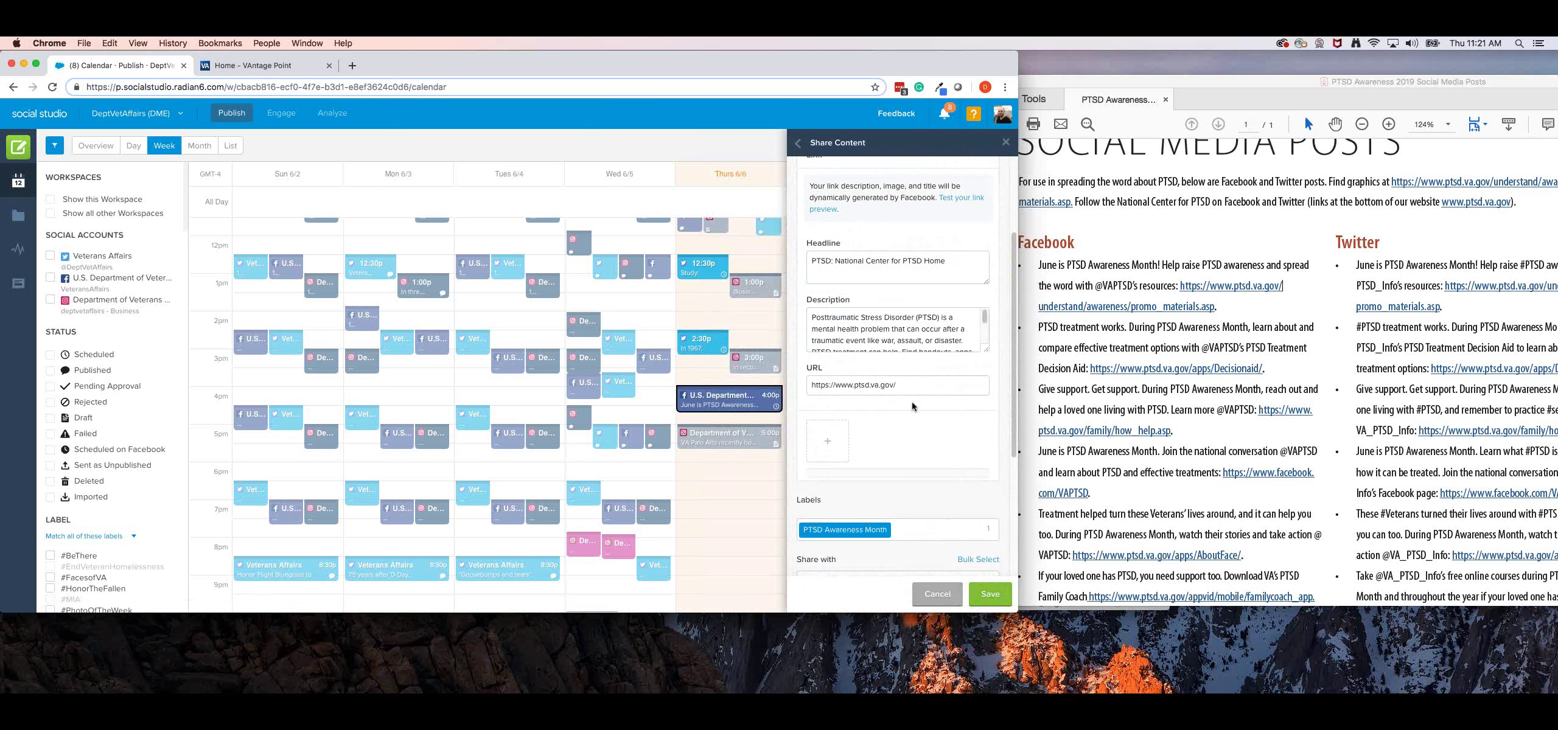
scroll(894, 323, up, 3)
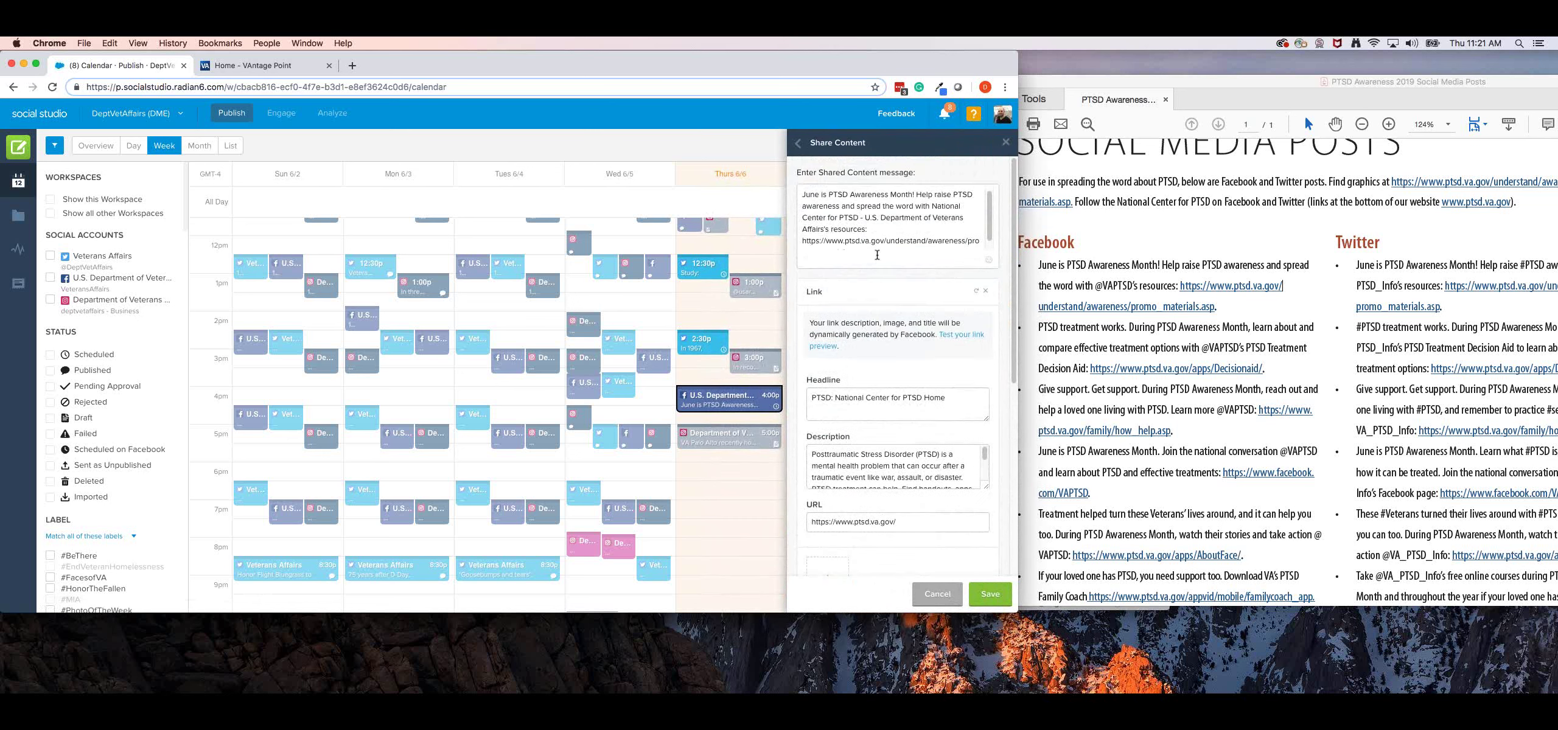
drag(804, 240, 893, 259)
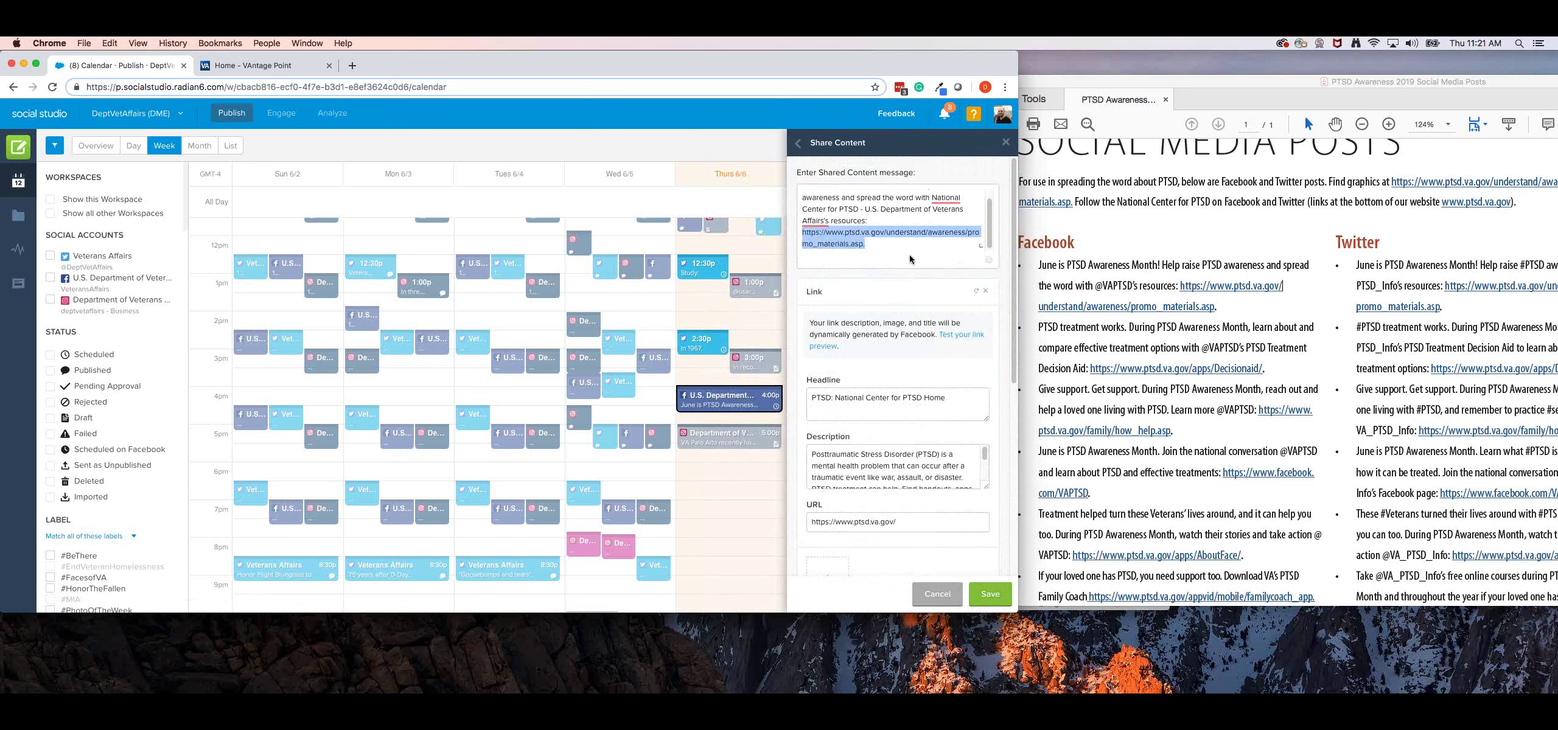
key(super+c)
triple_click(868, 522)
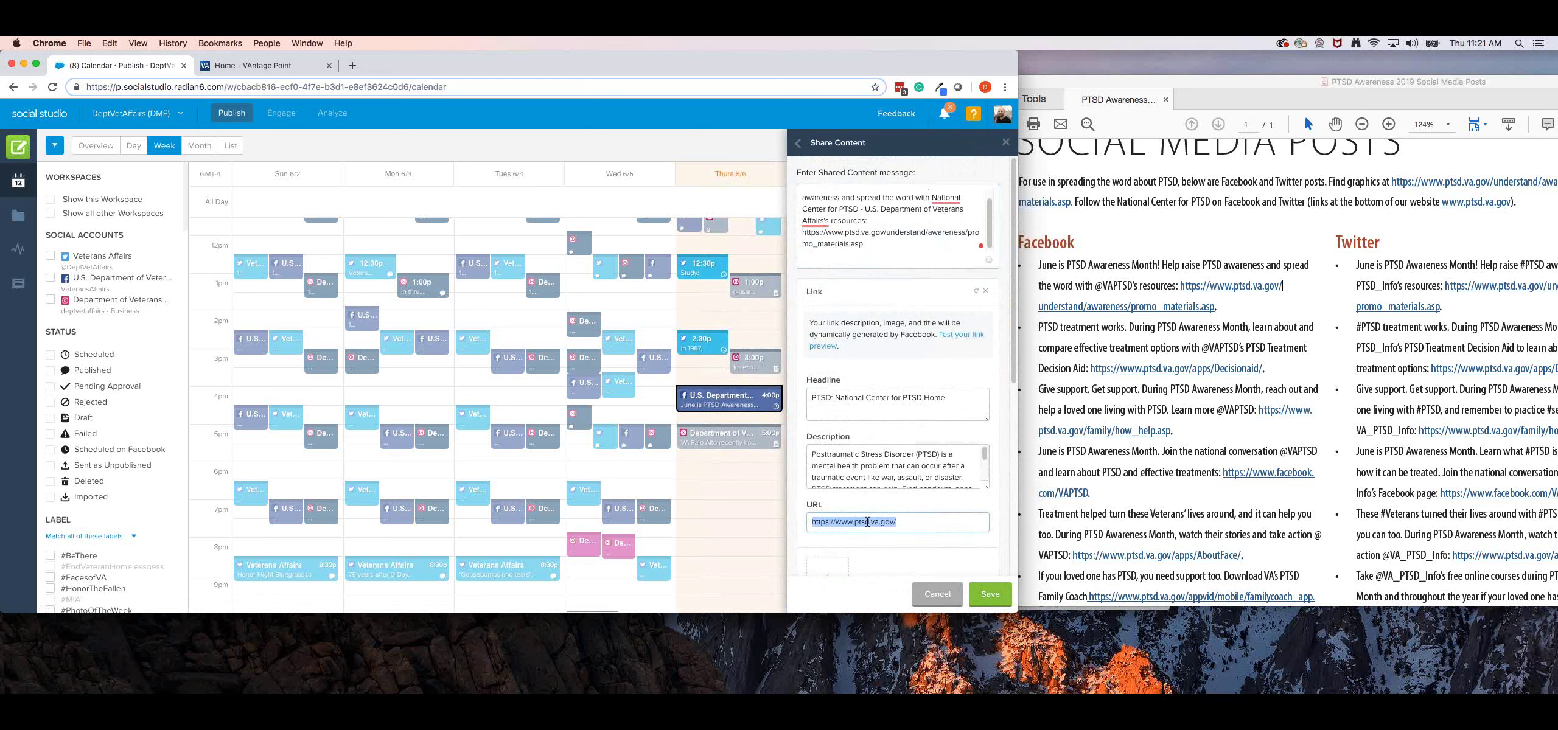
key(super+v)
Share the content with the Secretary Wilkie workspace.
scroll(885, 467, down, 2)
scroll(881, 537, down, 3)
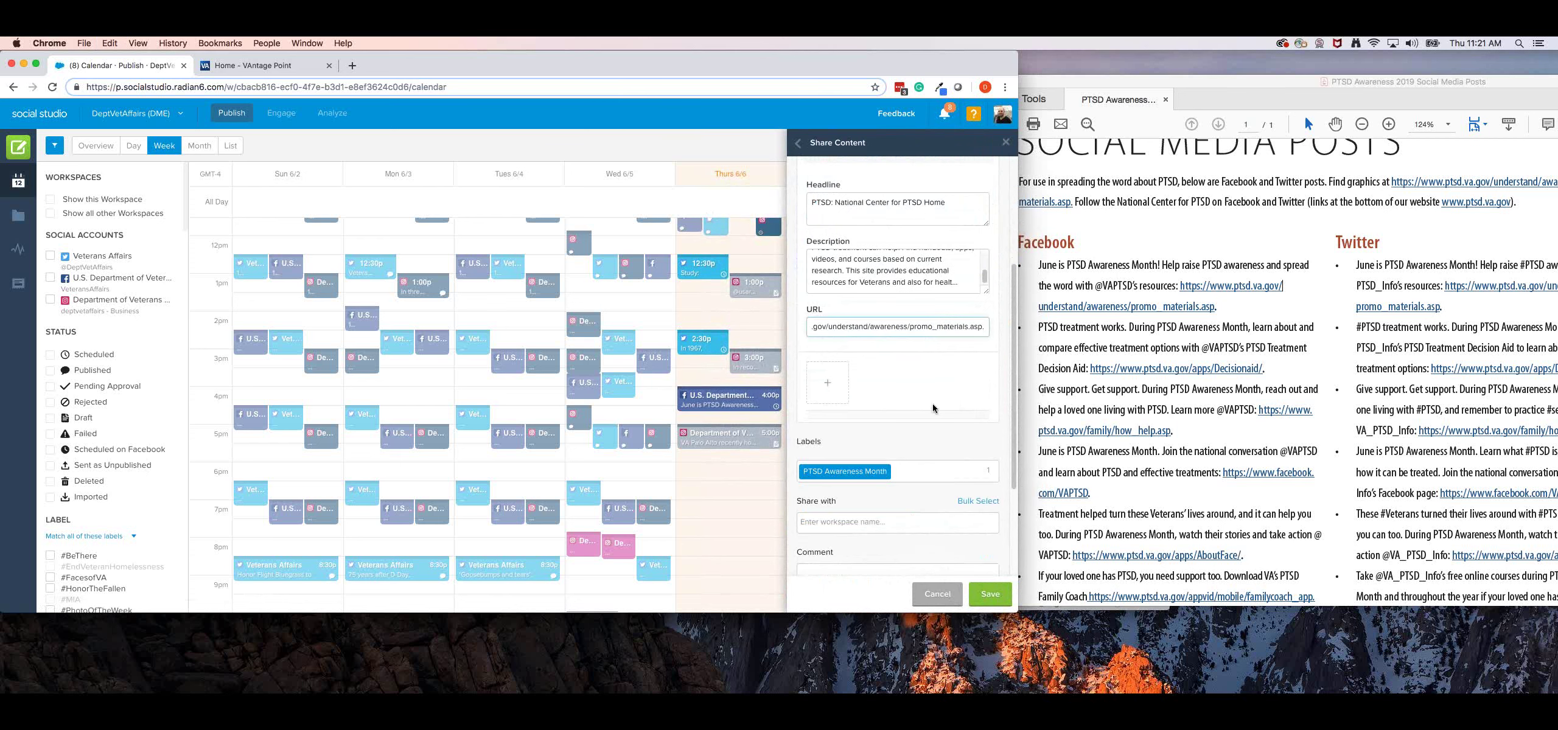
scroll(916, 478, down, 1)
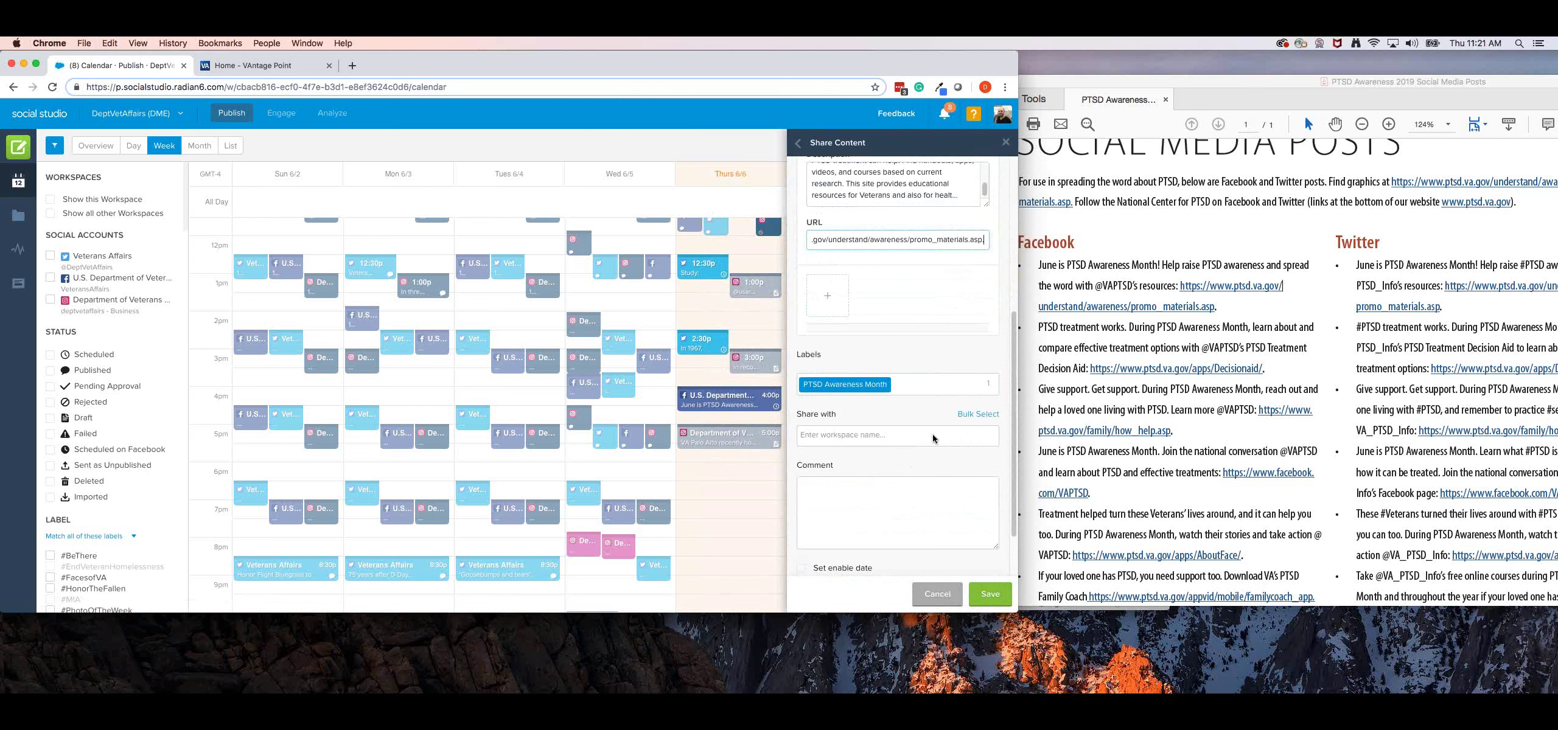
click(948, 435)
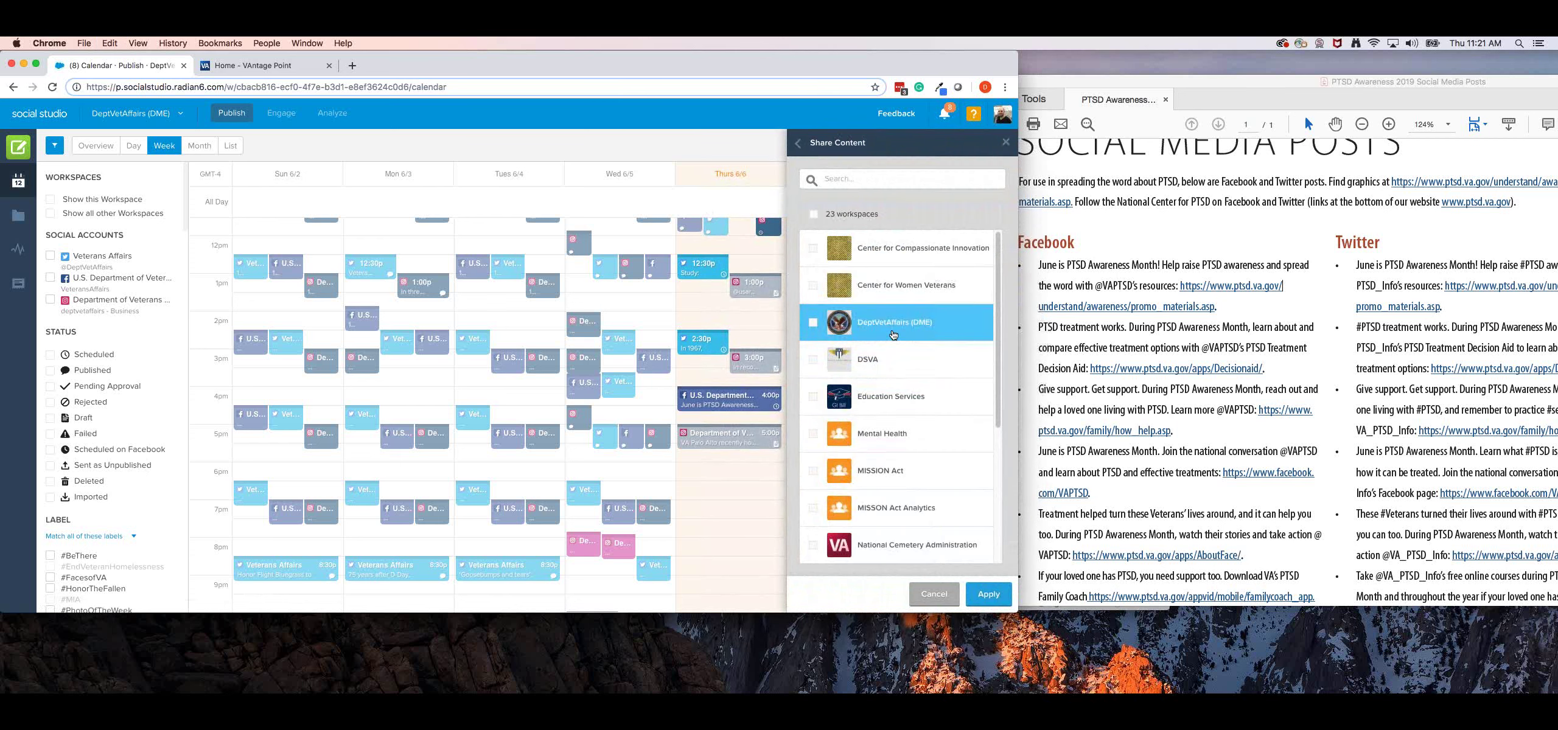
scroll(906, 278, down, 5)
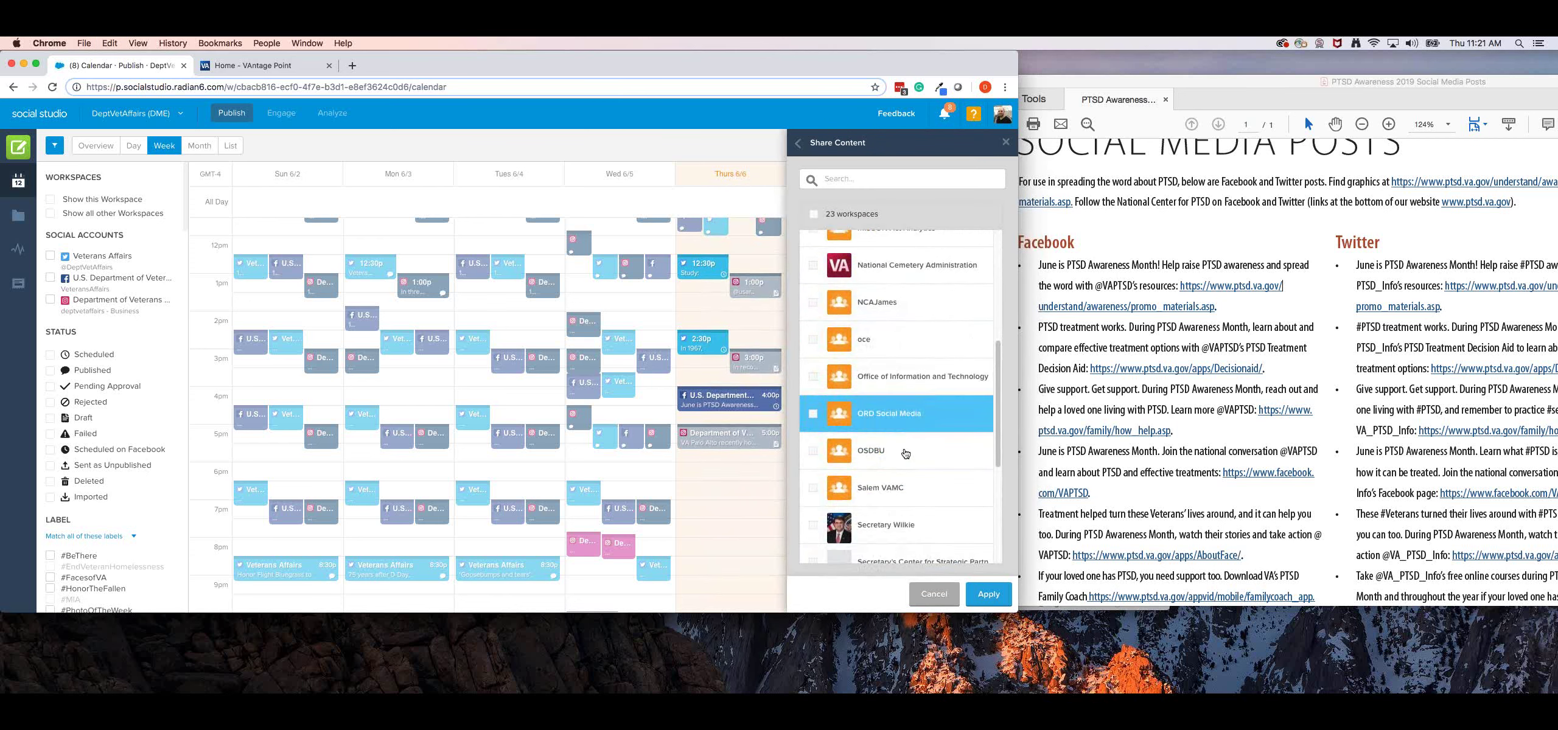
scroll(912, 438, down, 2)
click(943, 446)
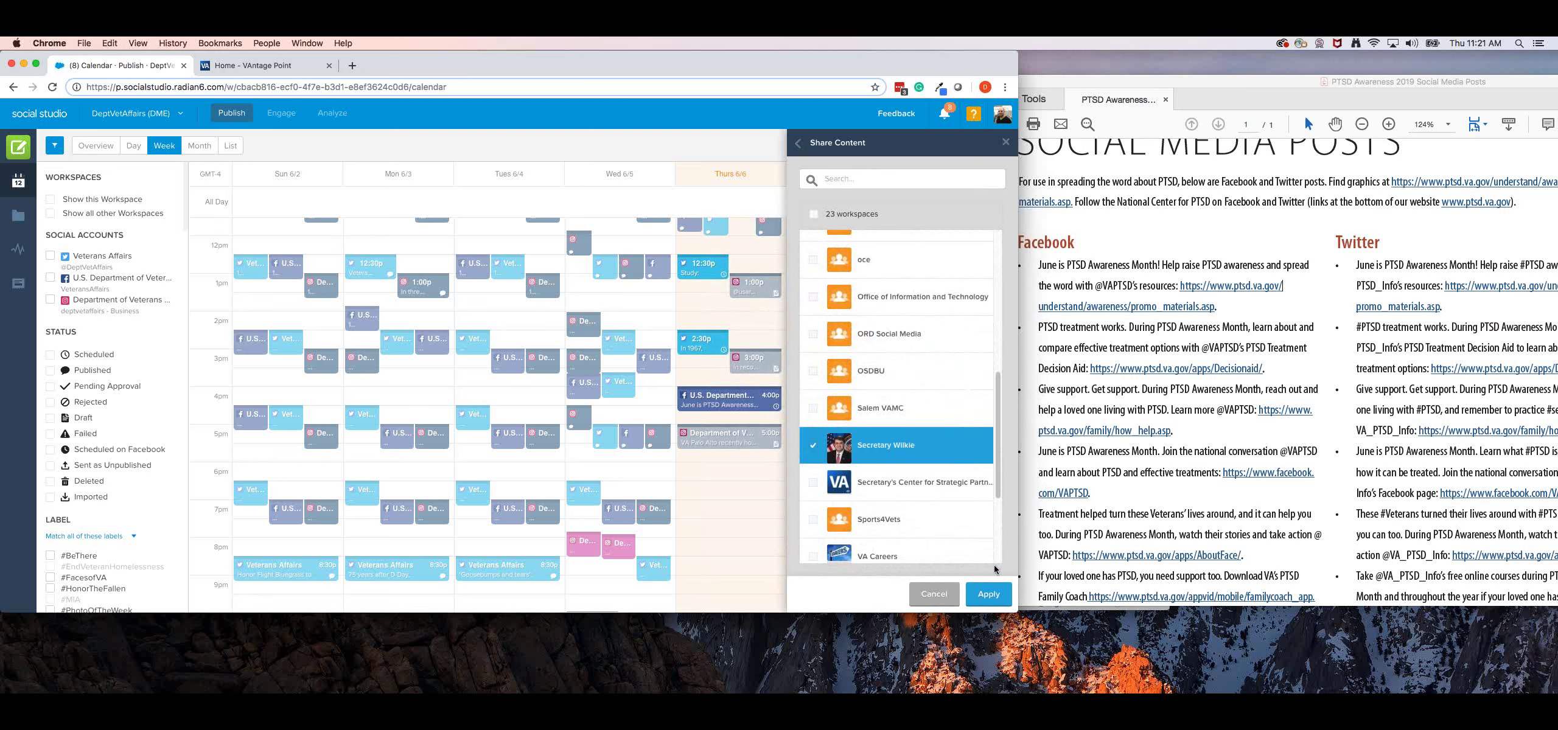
click(1001, 599)
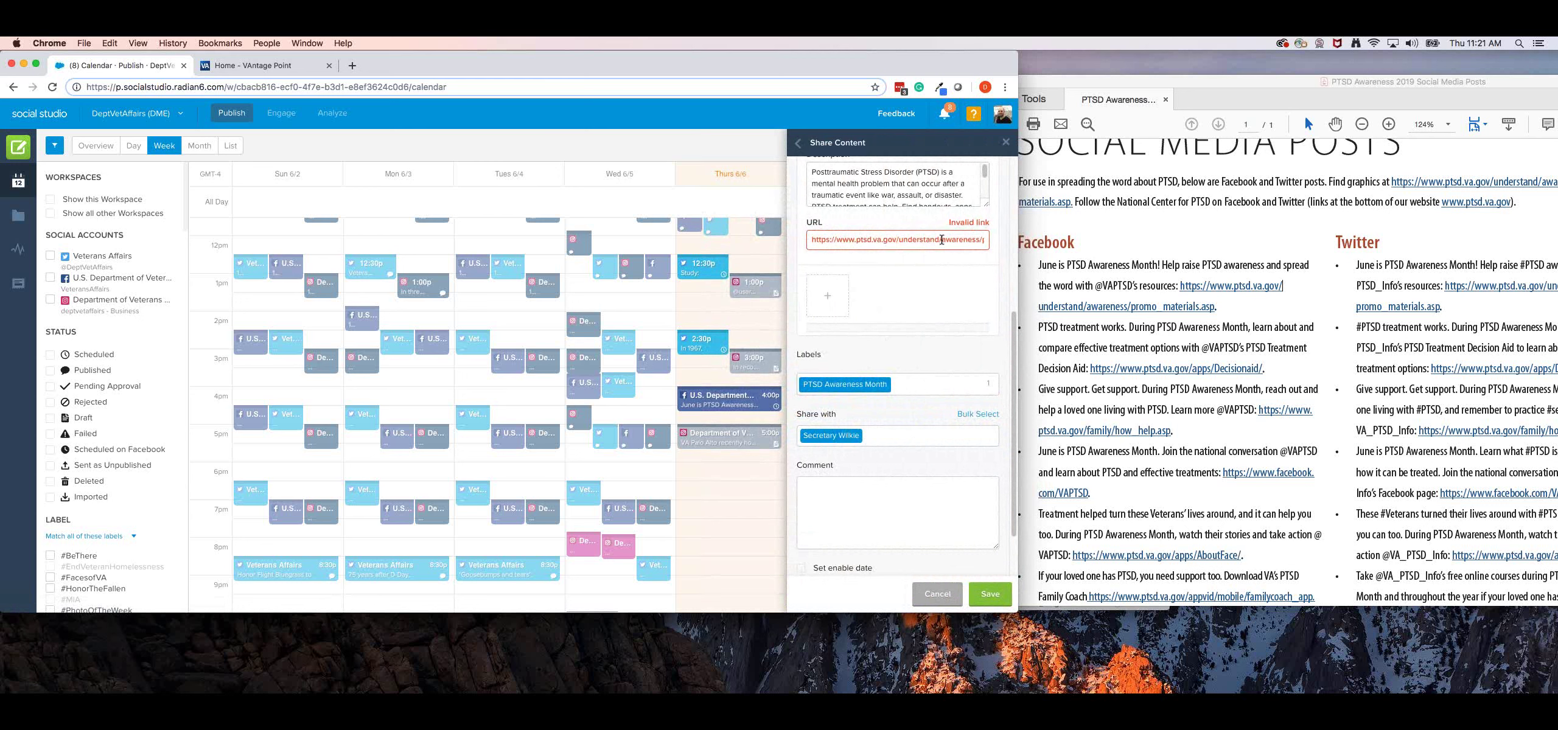
mouse_move(901, 239)
mouse_down()
mouse_move(1005, 239)
mouse_move(800, 243)
mouse_move(905, 248)
mouse_up()
click(880, 240)
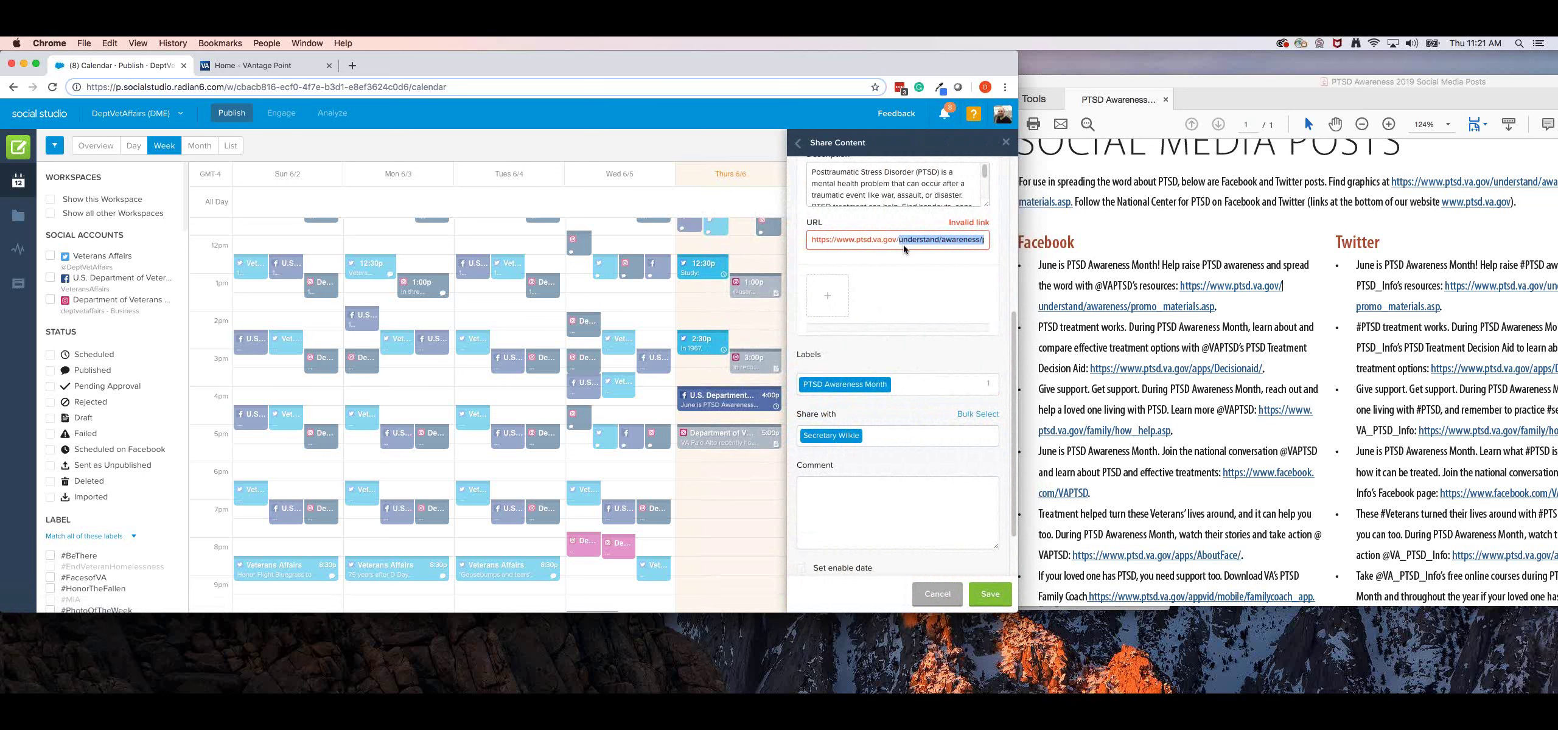
key(BackSpace)
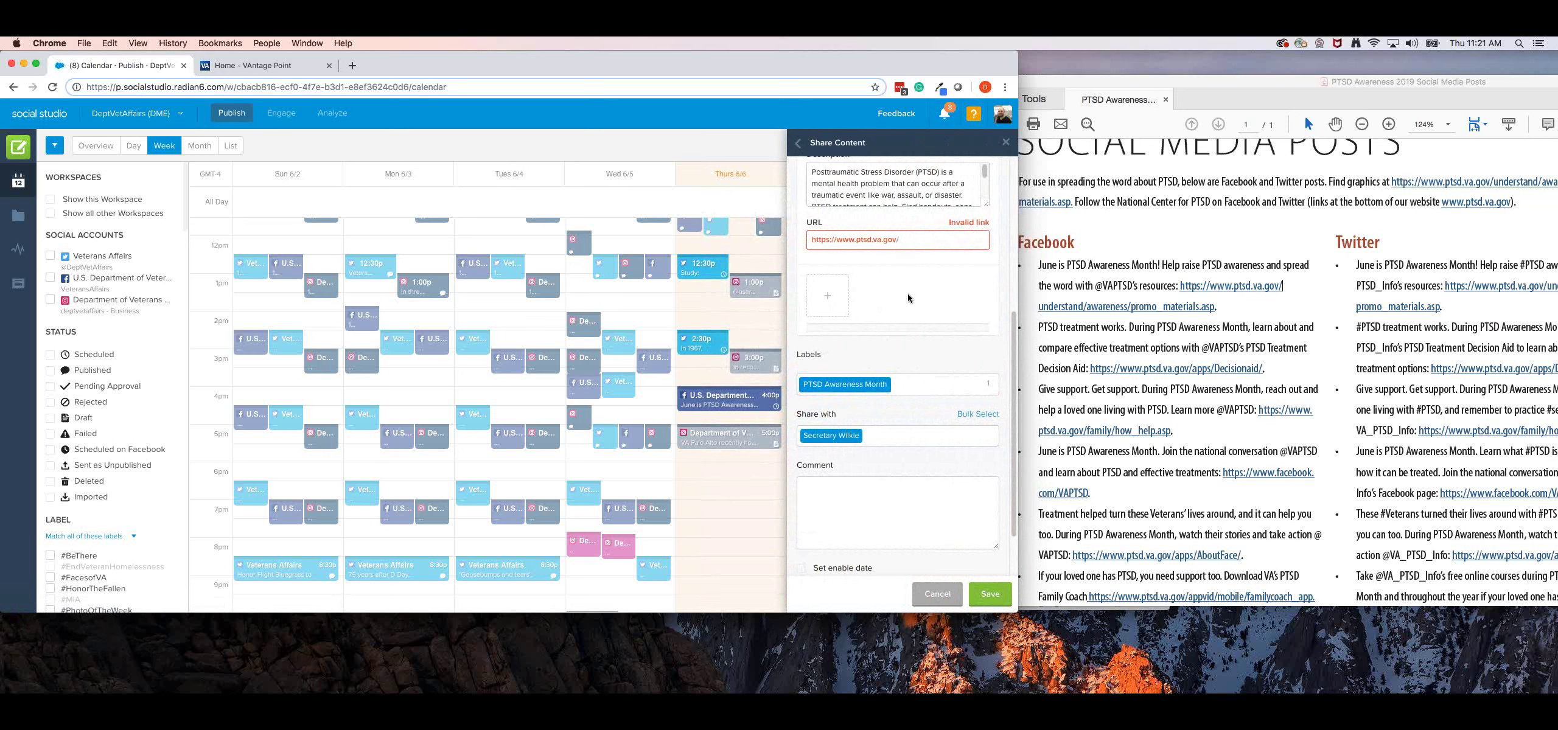
Add the comment "This is a post for the PTSD Awareness campaign.", save the shared content and close the post details.
scroll(910, 389, down, 2)
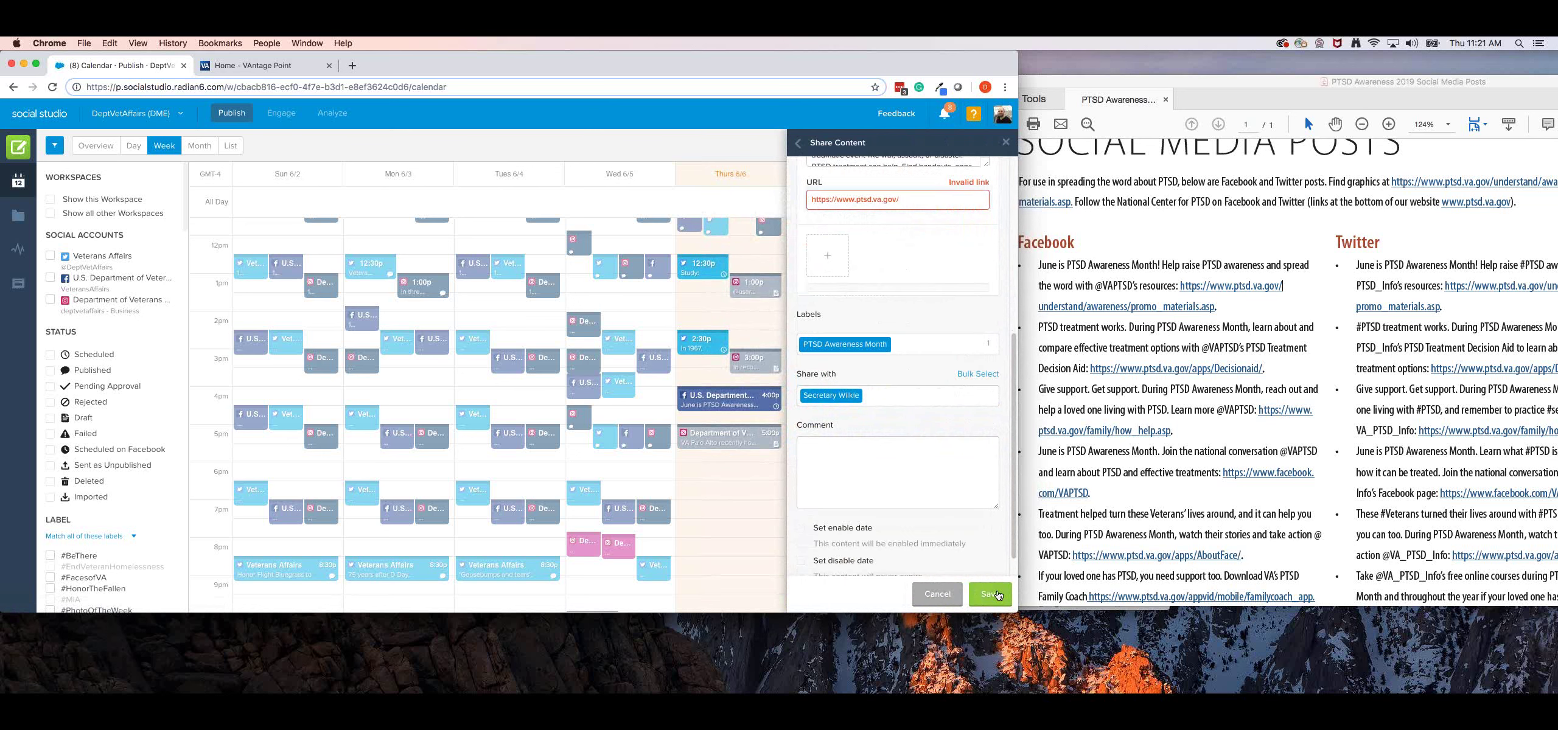
scroll(913, 436, down, 1)
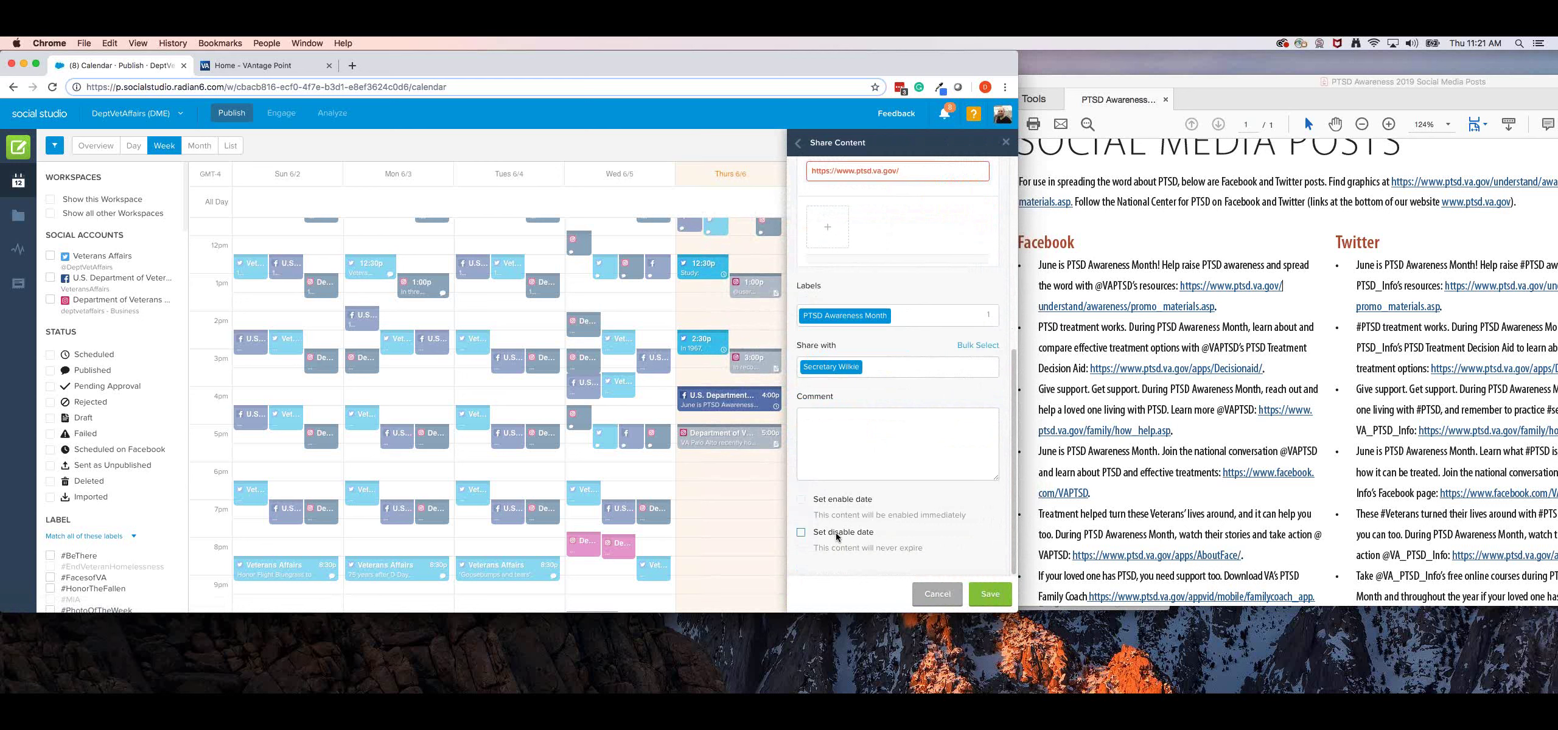
click(868, 453)
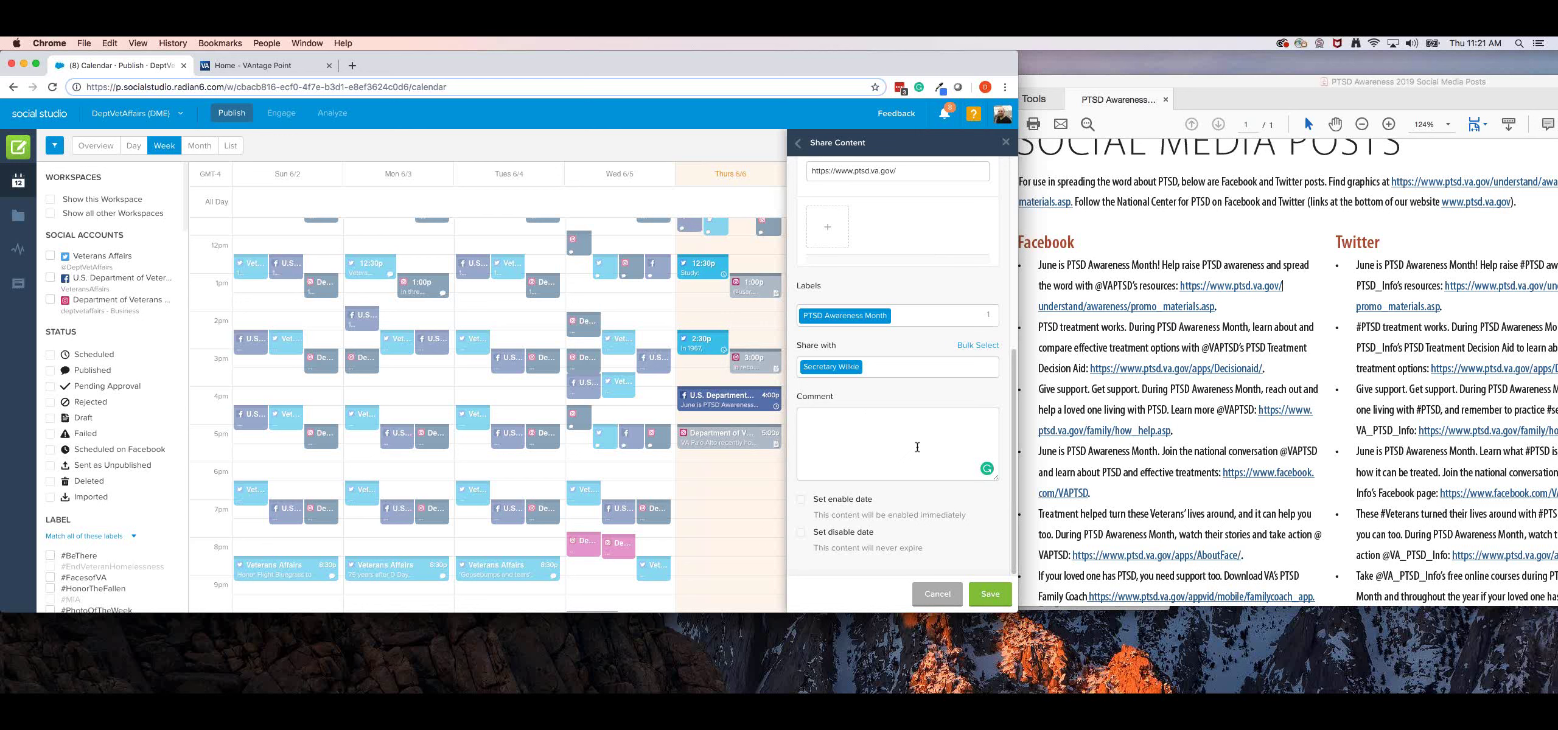
text(This is a post for the PTSD Awareness campaign.)
click(995, 589)
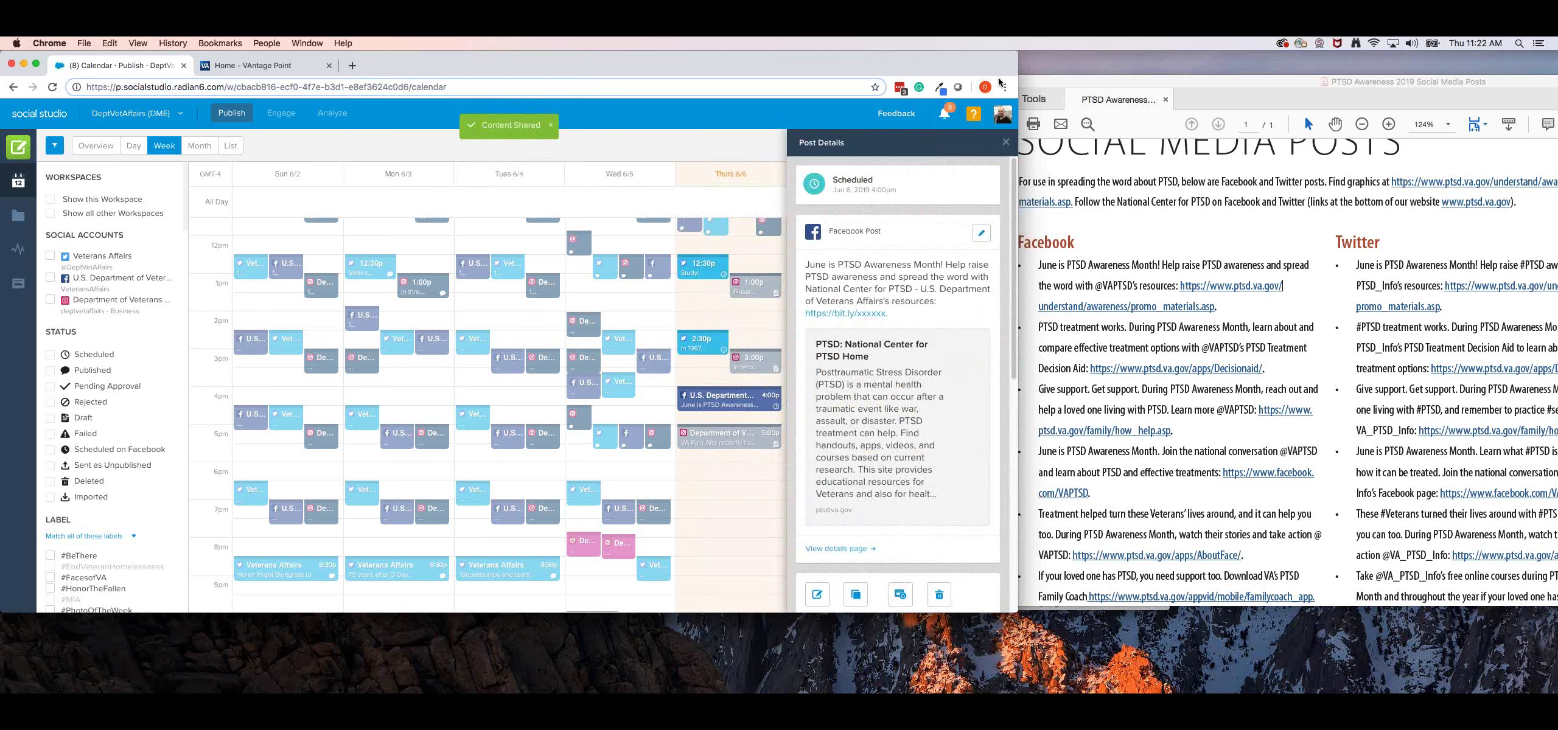
click(1005, 143)
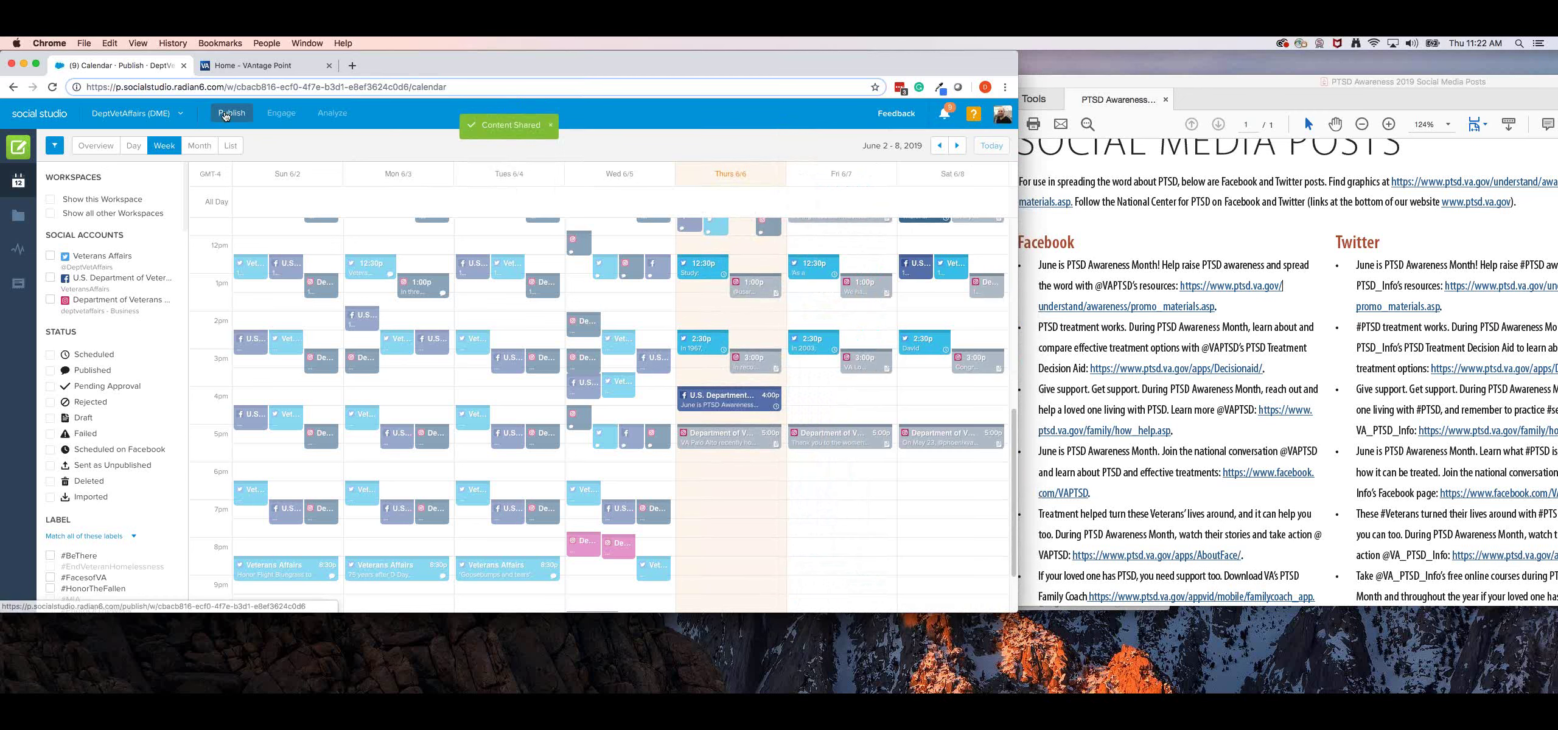
Switch to the Secretary Wilkie workspace and open the newly shared PTSD content from its notification.
click(137, 113)
click(114, 213)
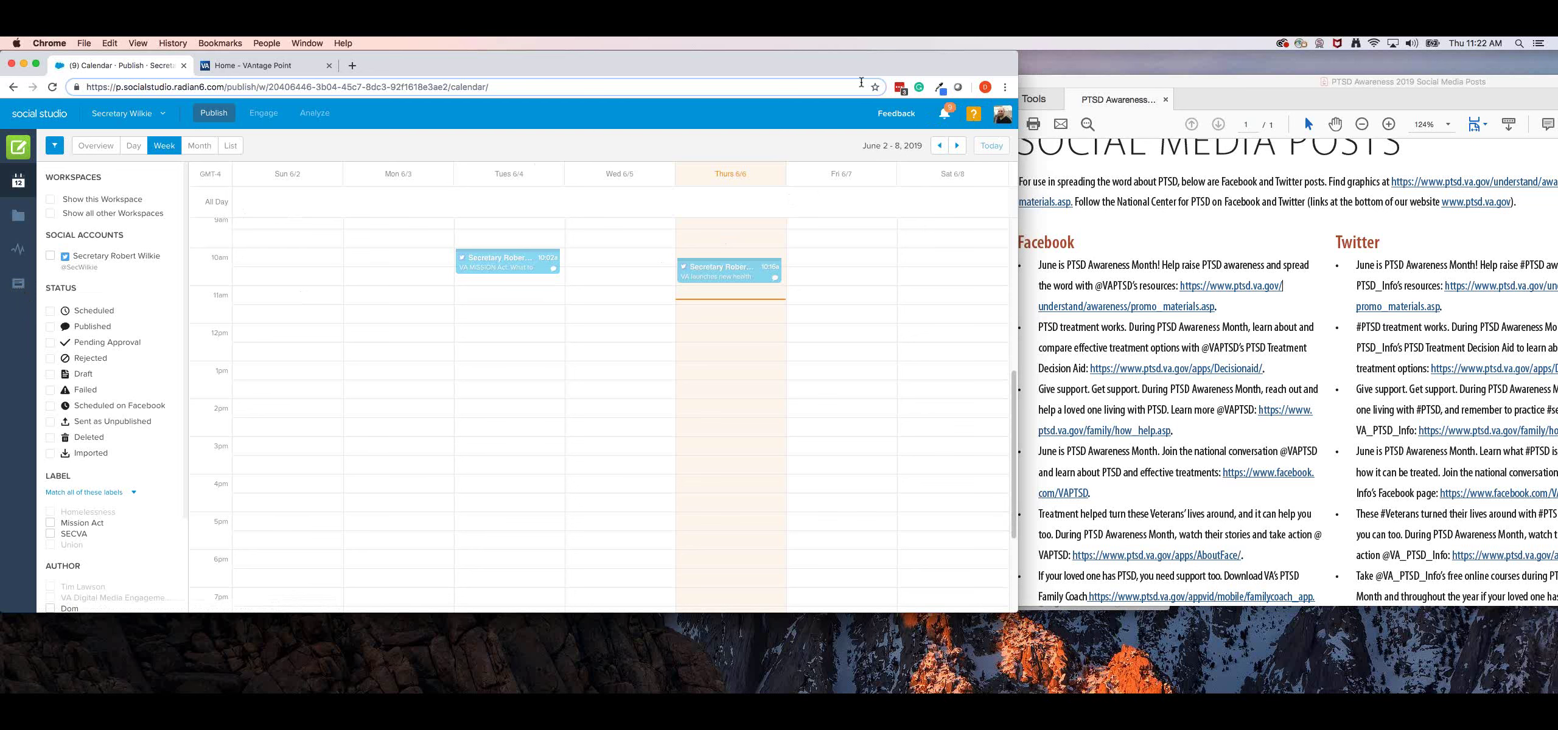
click(944, 113)
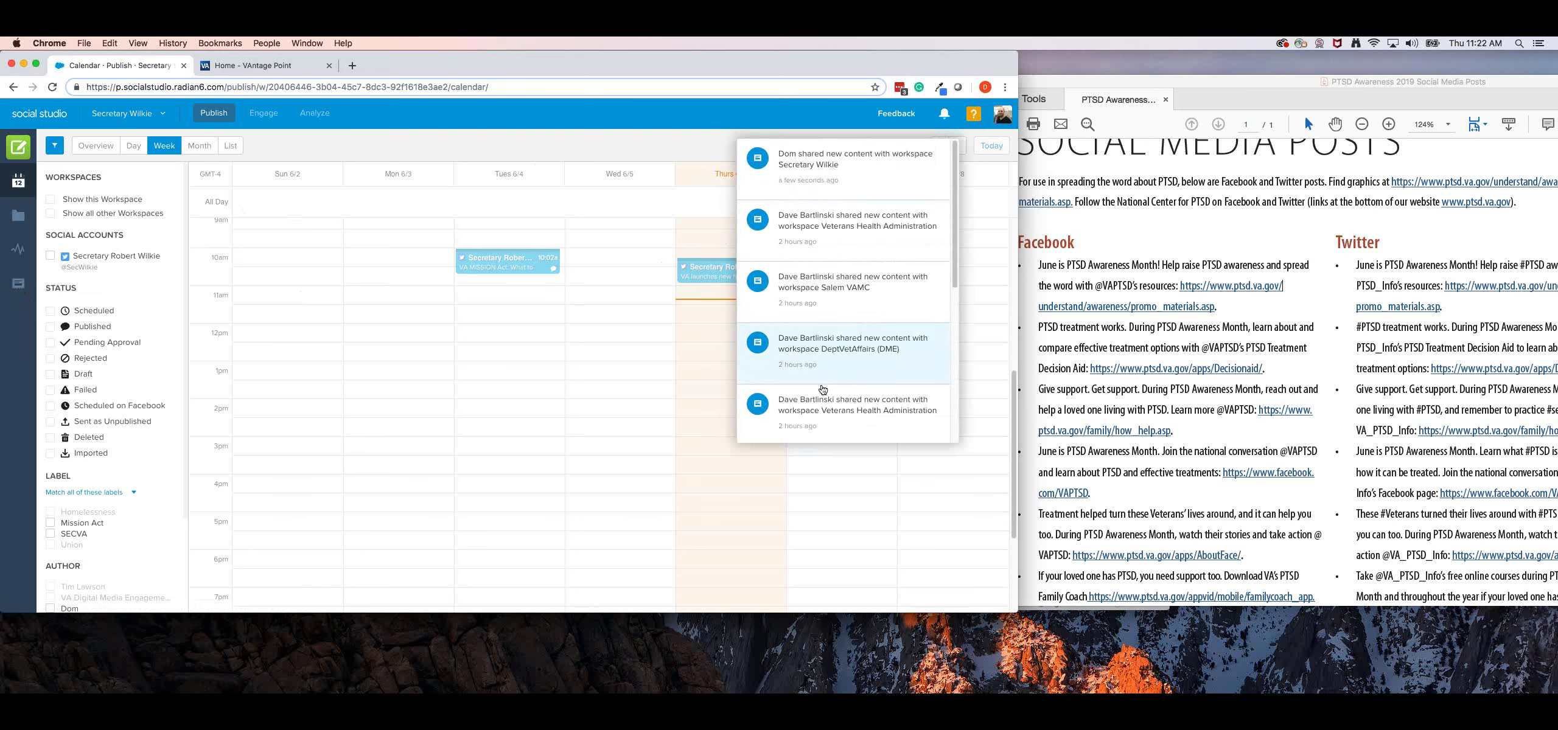
scroll(909, 292, down, 3)
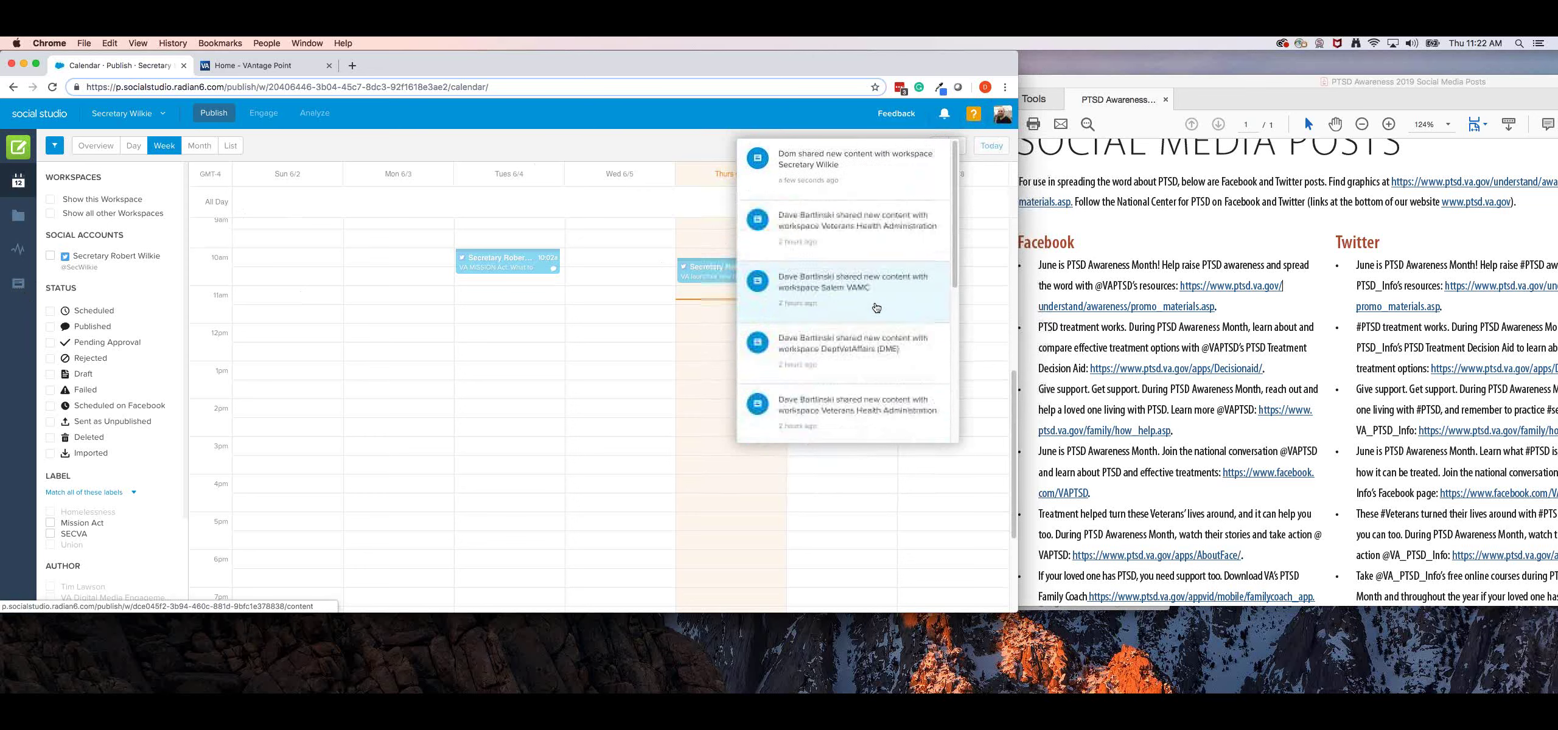
scroll(696, 279, up, 10)
click(712, 151)
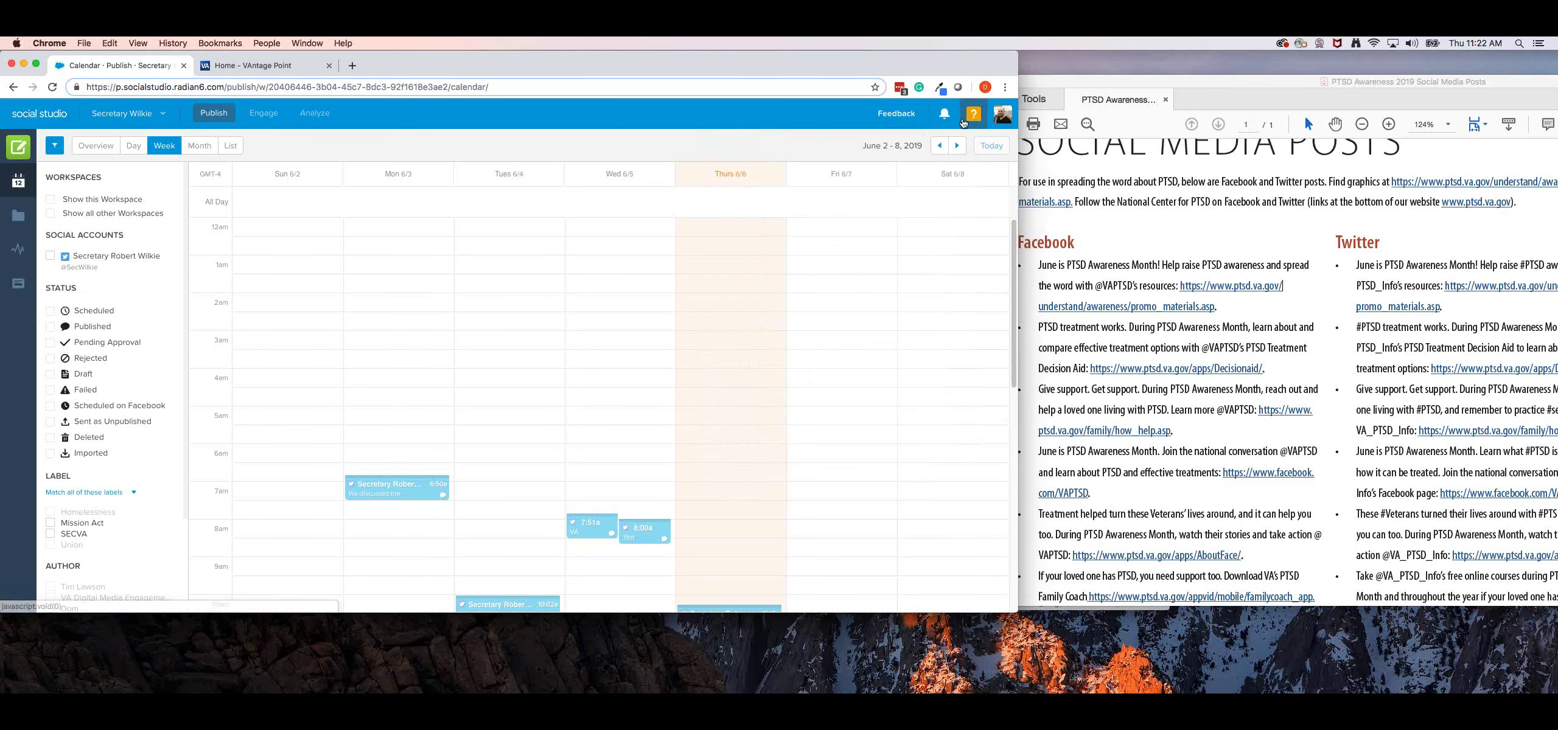
click(944, 113)
click(839, 165)
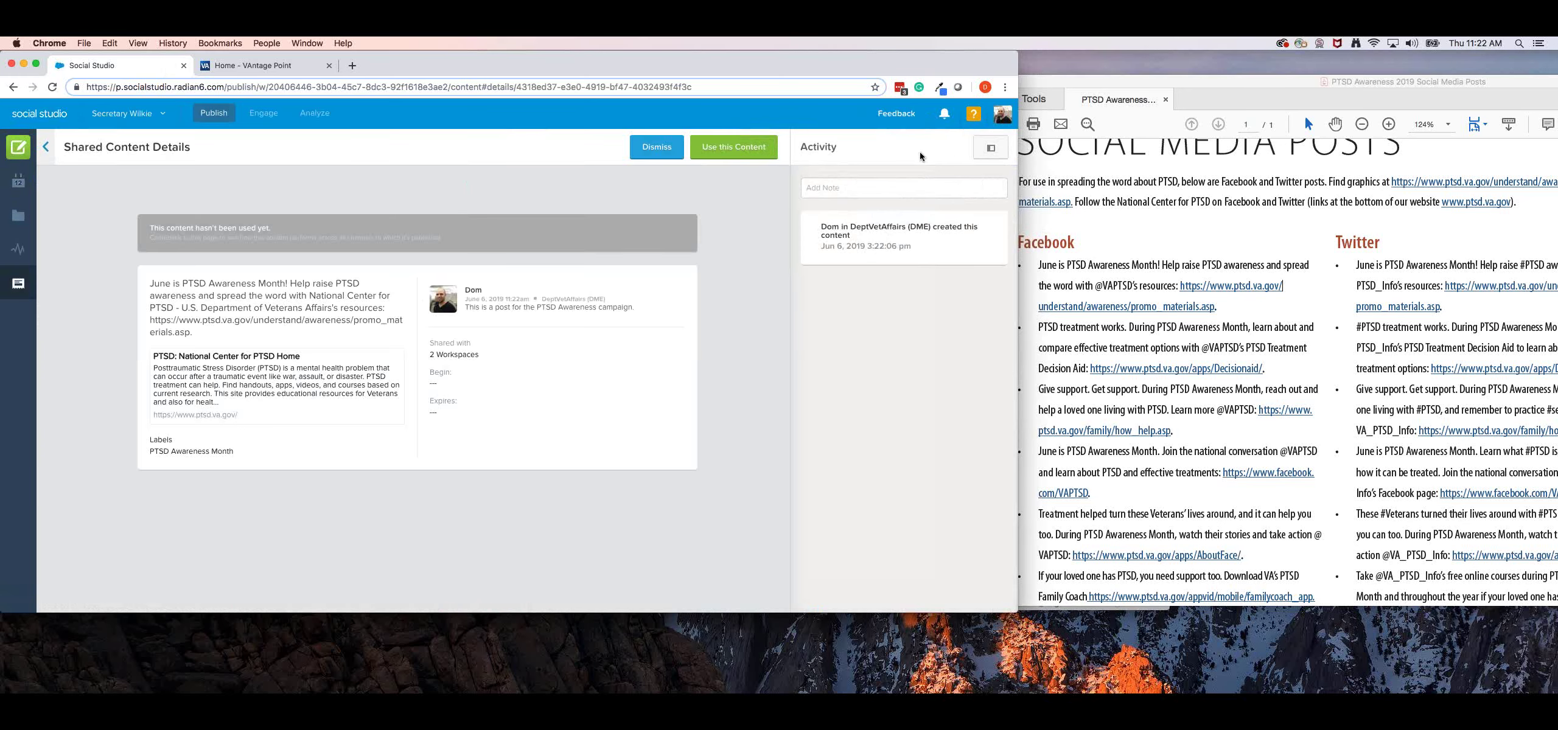
Open the workspace's Shared Content library and look through the shared posts, their labels and their usage figures.
click(18, 284)
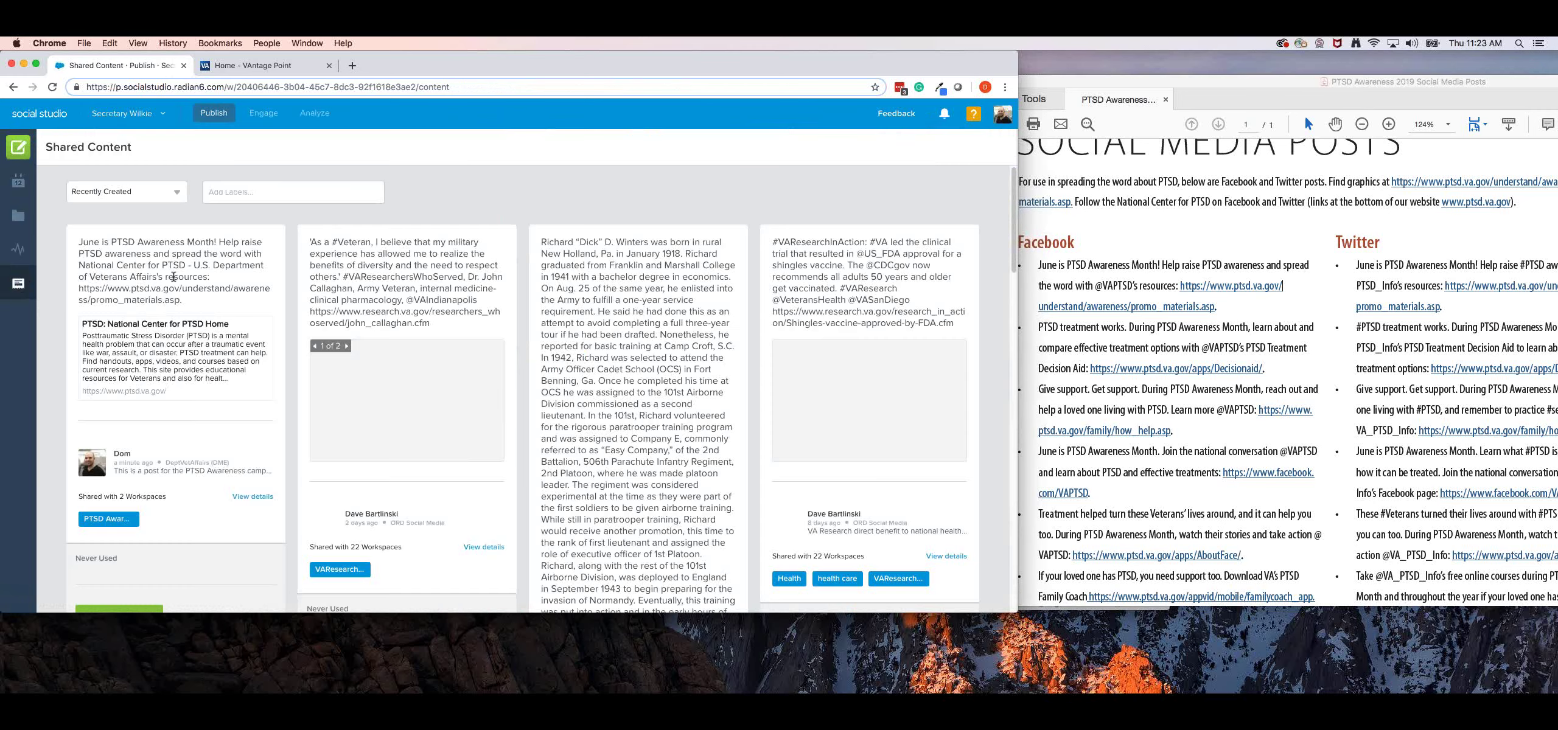
scroll(710, 299, down, 5)
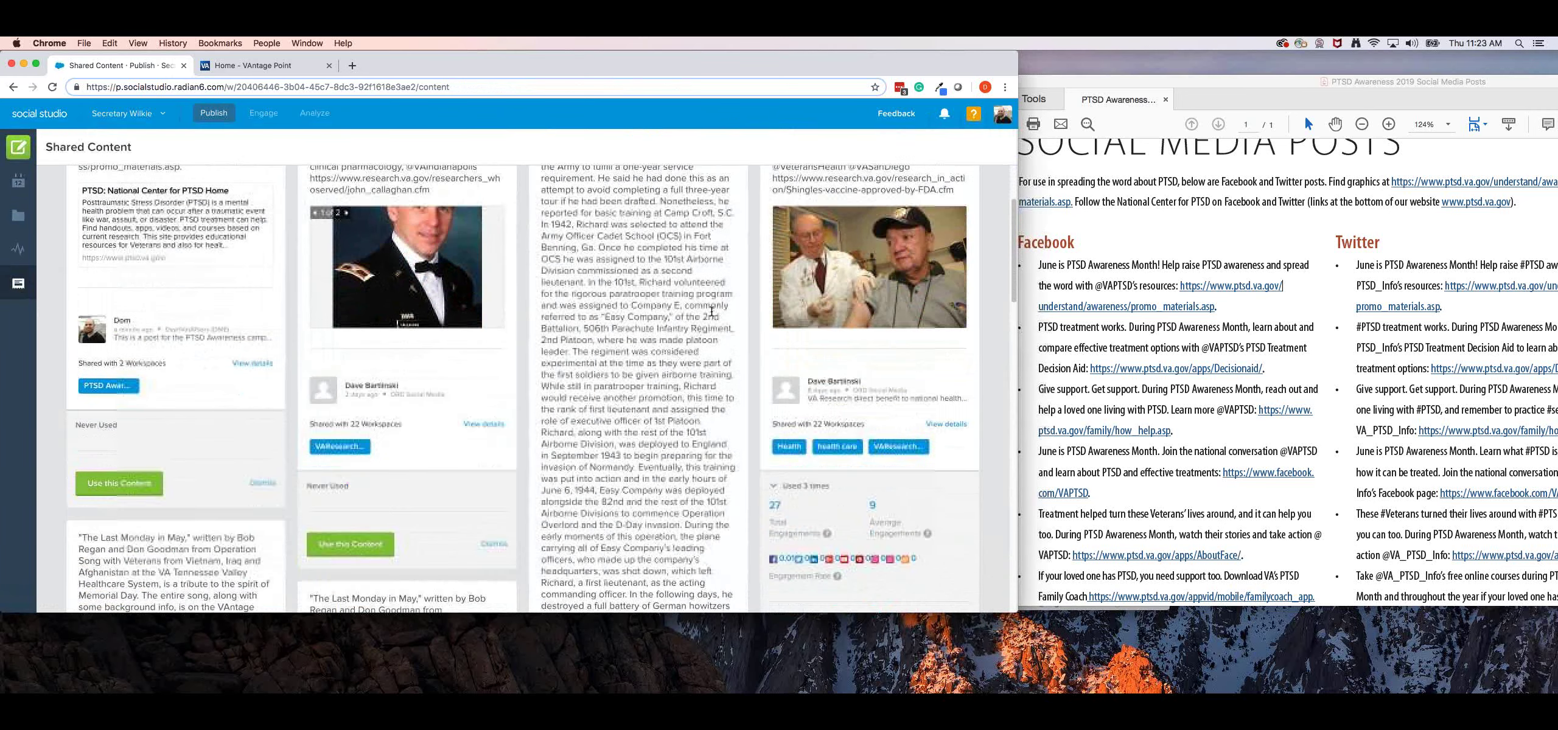
scroll(712, 311, down, 3)
scroll(711, 311, up, 8)
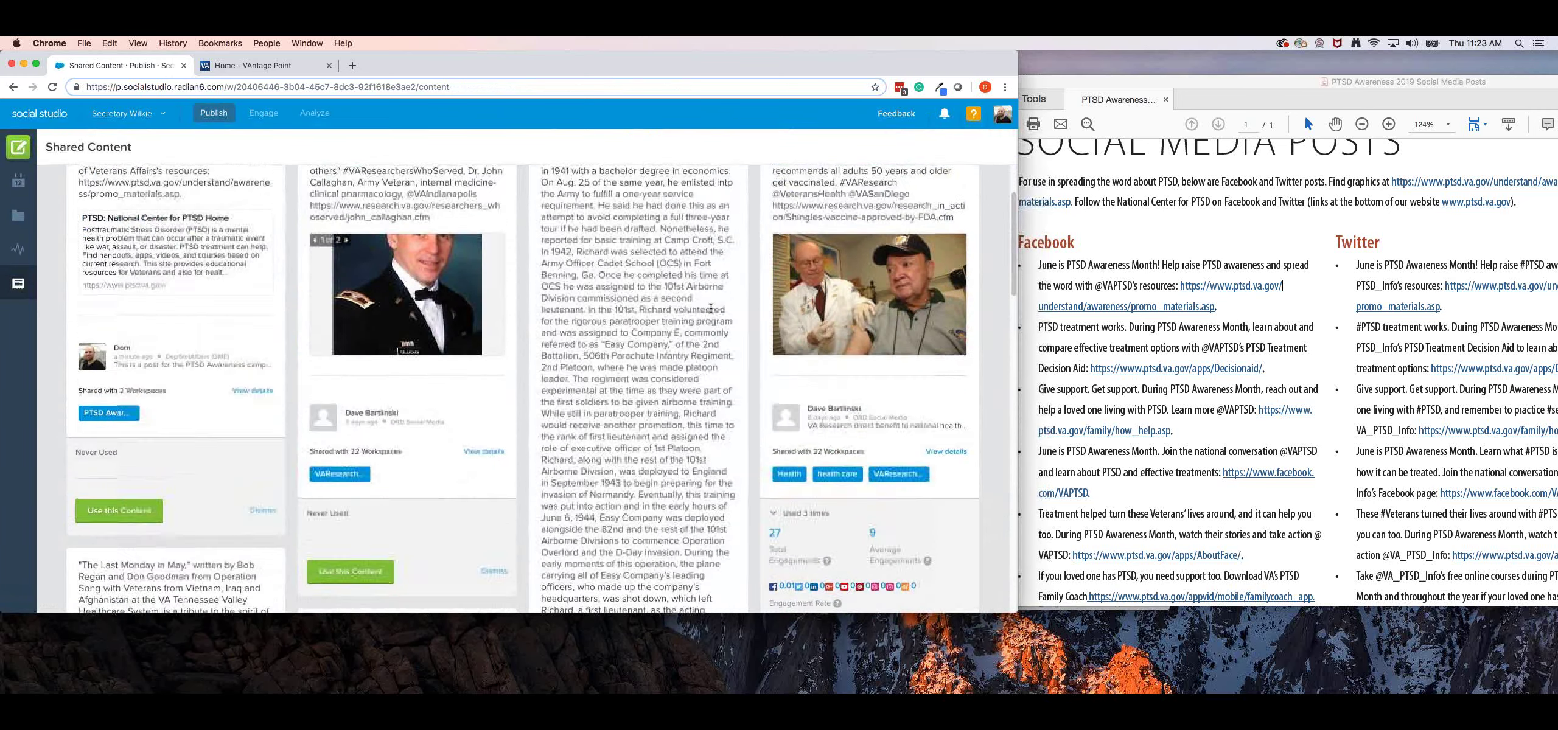
click(1542, 79)
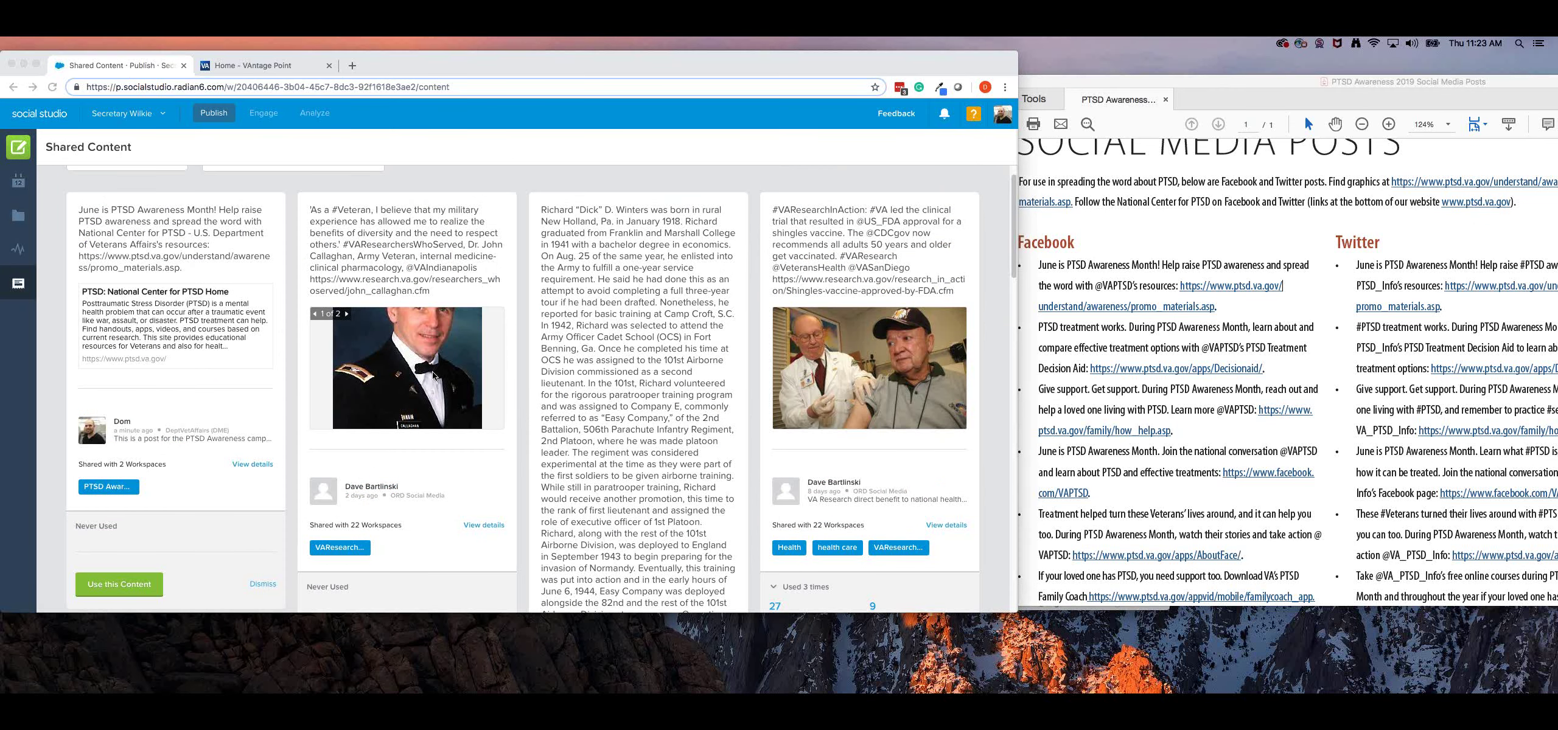
scroll(489, 387, down, 2)
scroll(513, 387, down, 6)
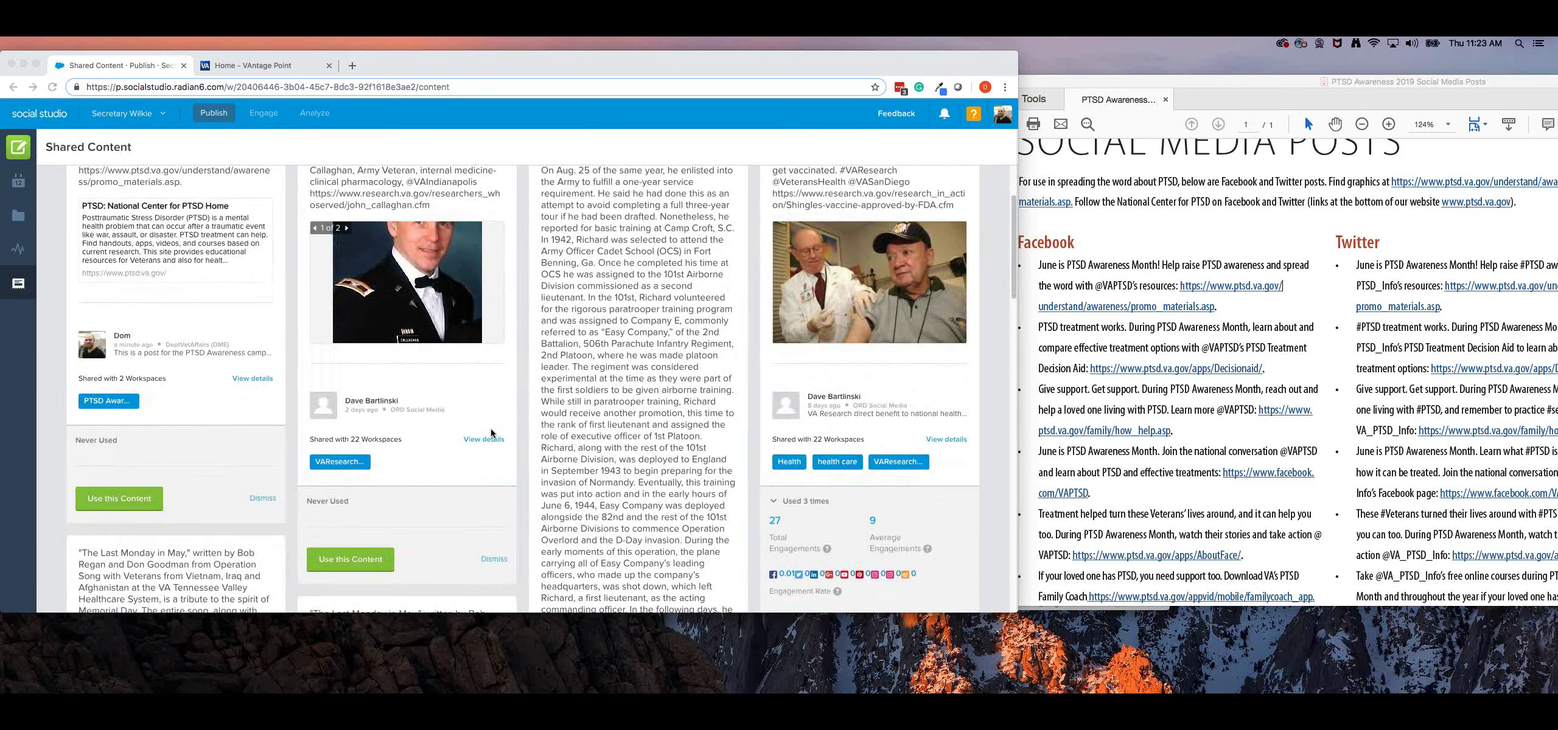
scroll(606, 407, down, 12)
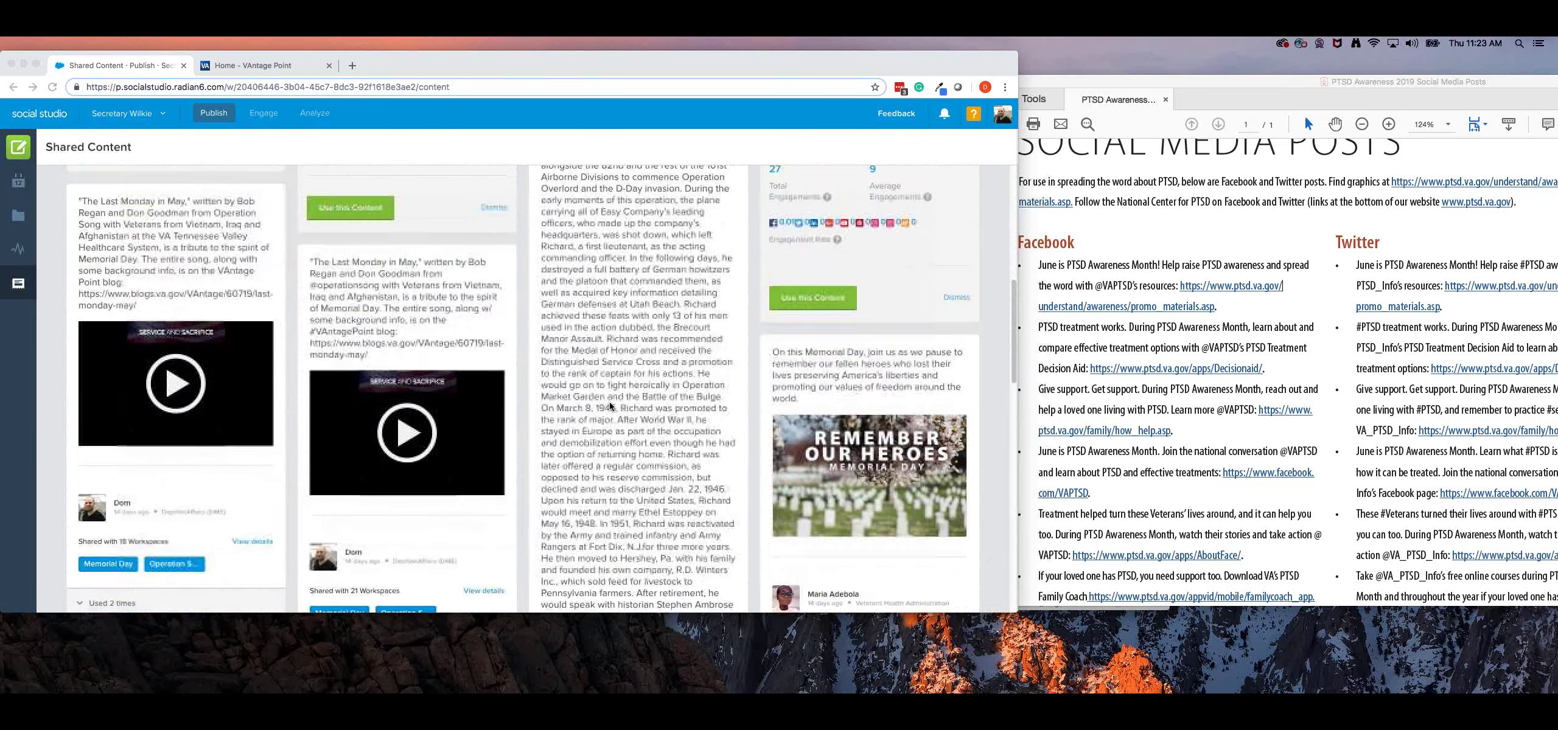
scroll(610, 406, down, 6)
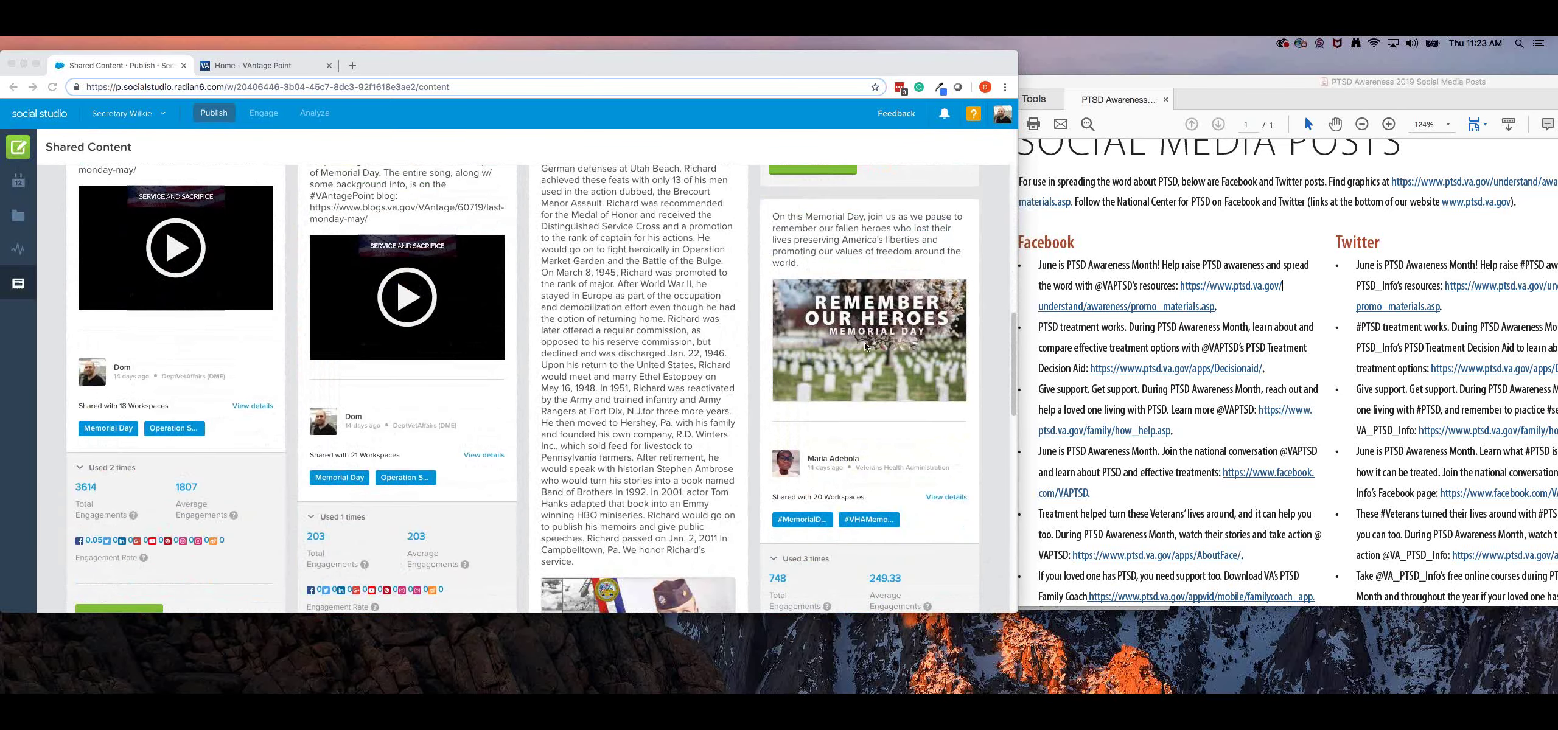
scroll(634, 370, up, 10)
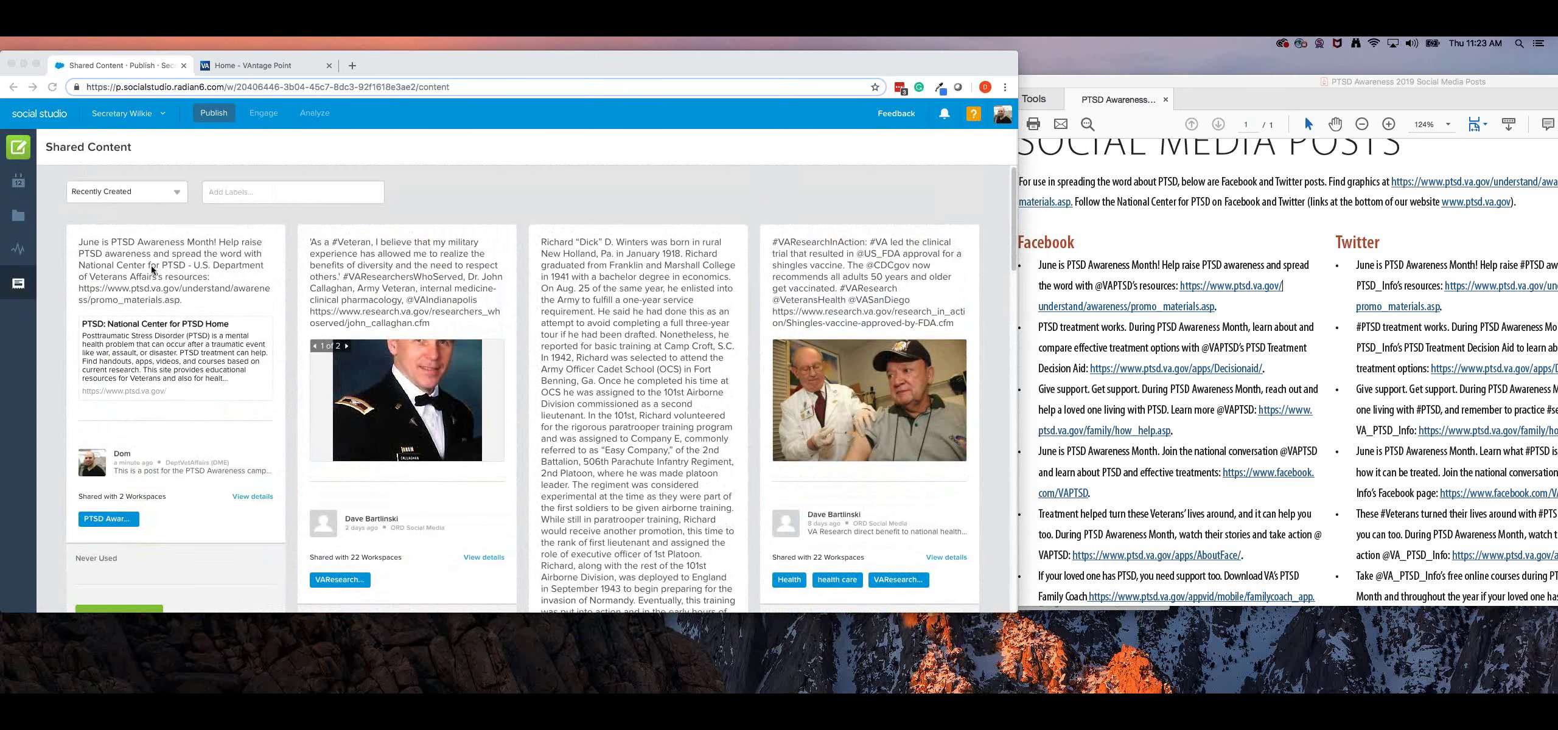
click(163, 299)
scroll(187, 332, down, 5)
scroll(185, 334, up, 3)
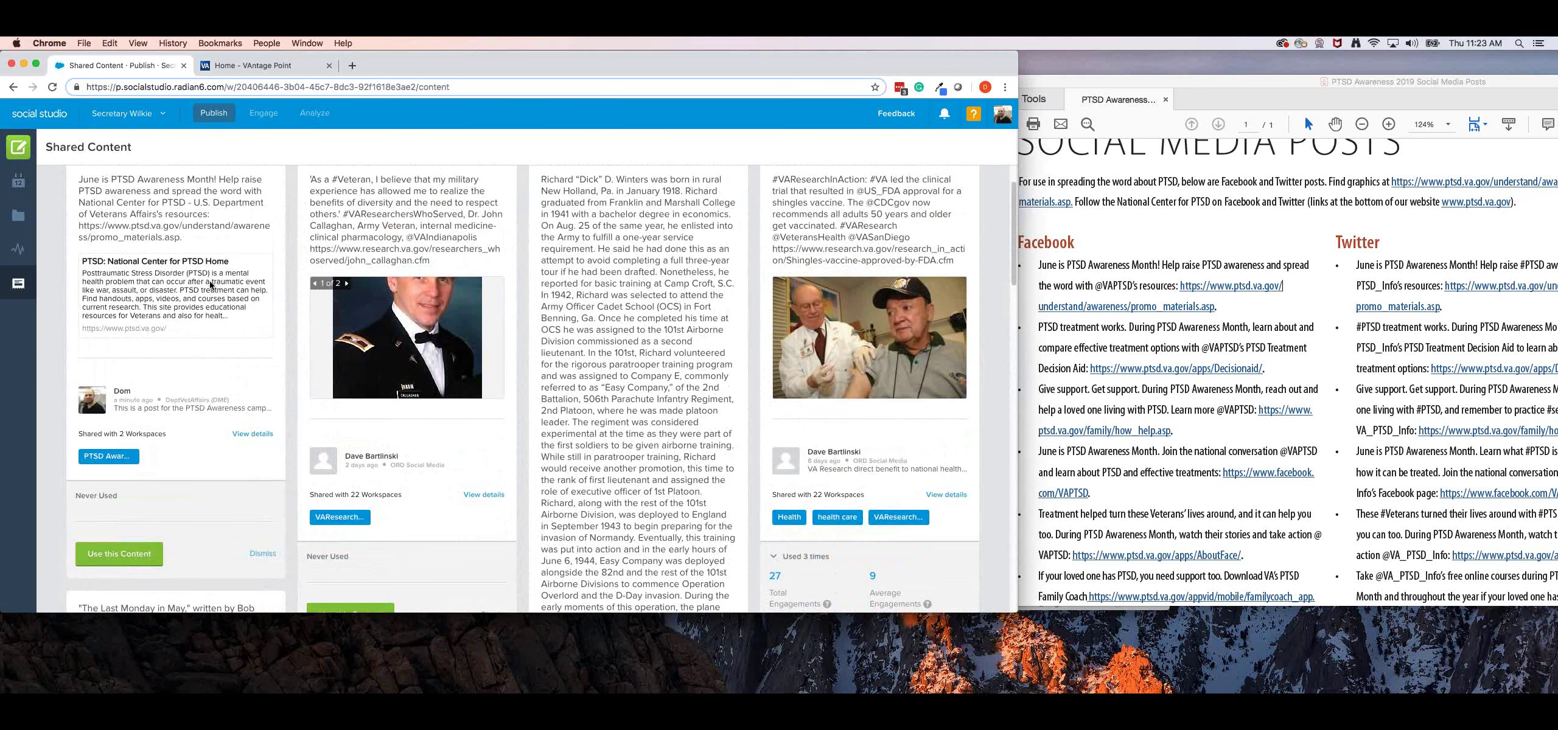
scroll(184, 426, up, 2)
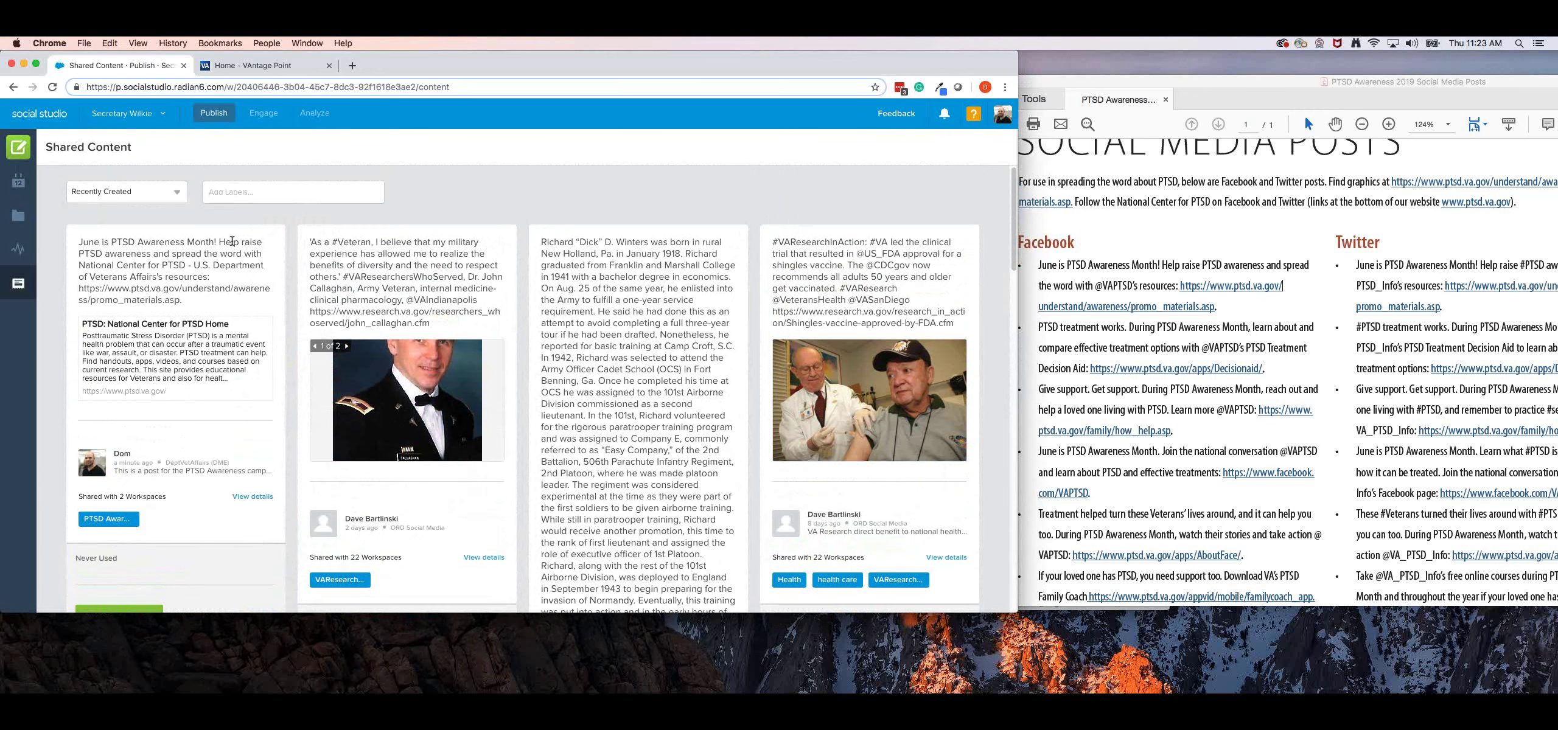
Filter the shared content by the label PTSD.
click(241, 201)
scroll(634, 348, down, 10)
scroll(635, 348, up, 10)
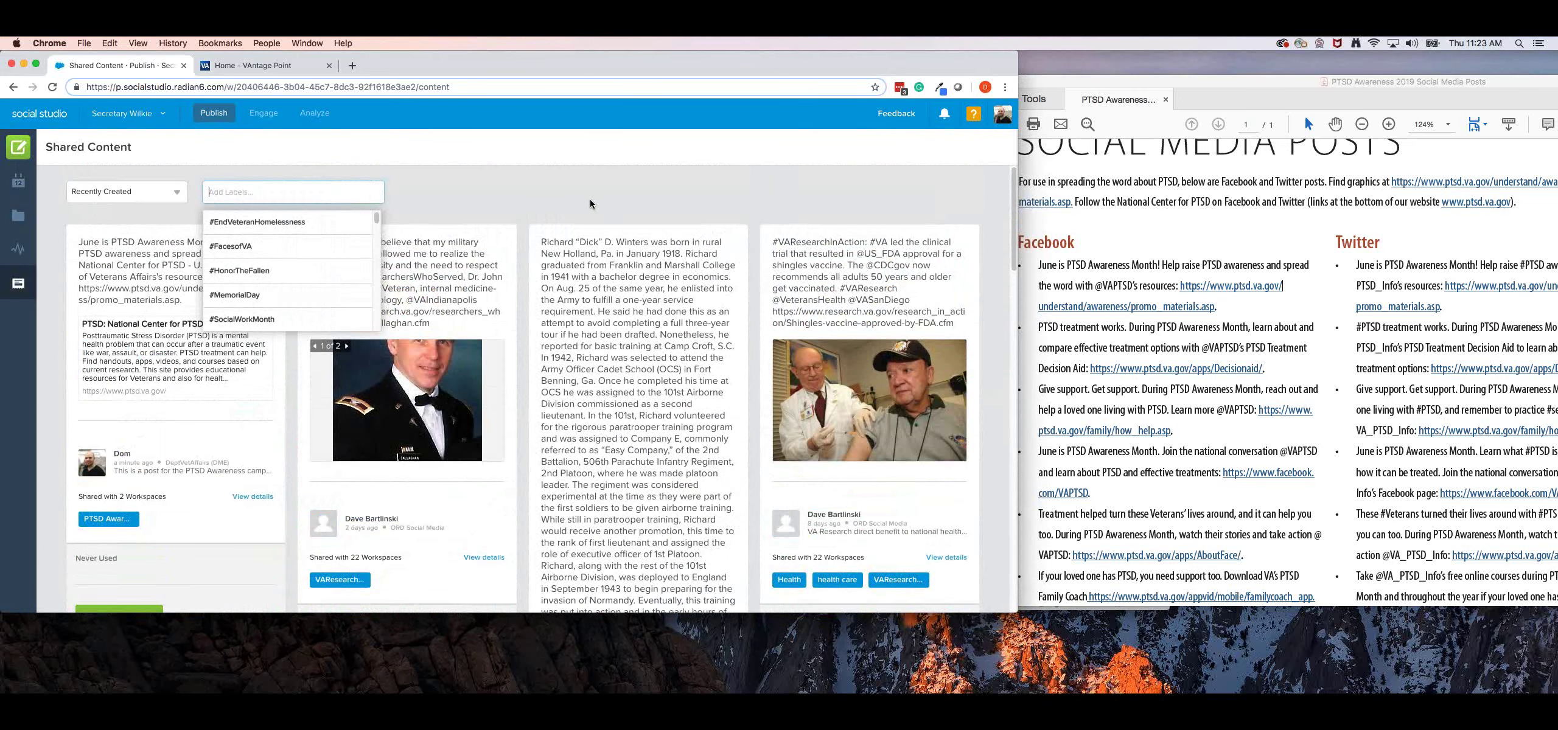
click(531, 193)
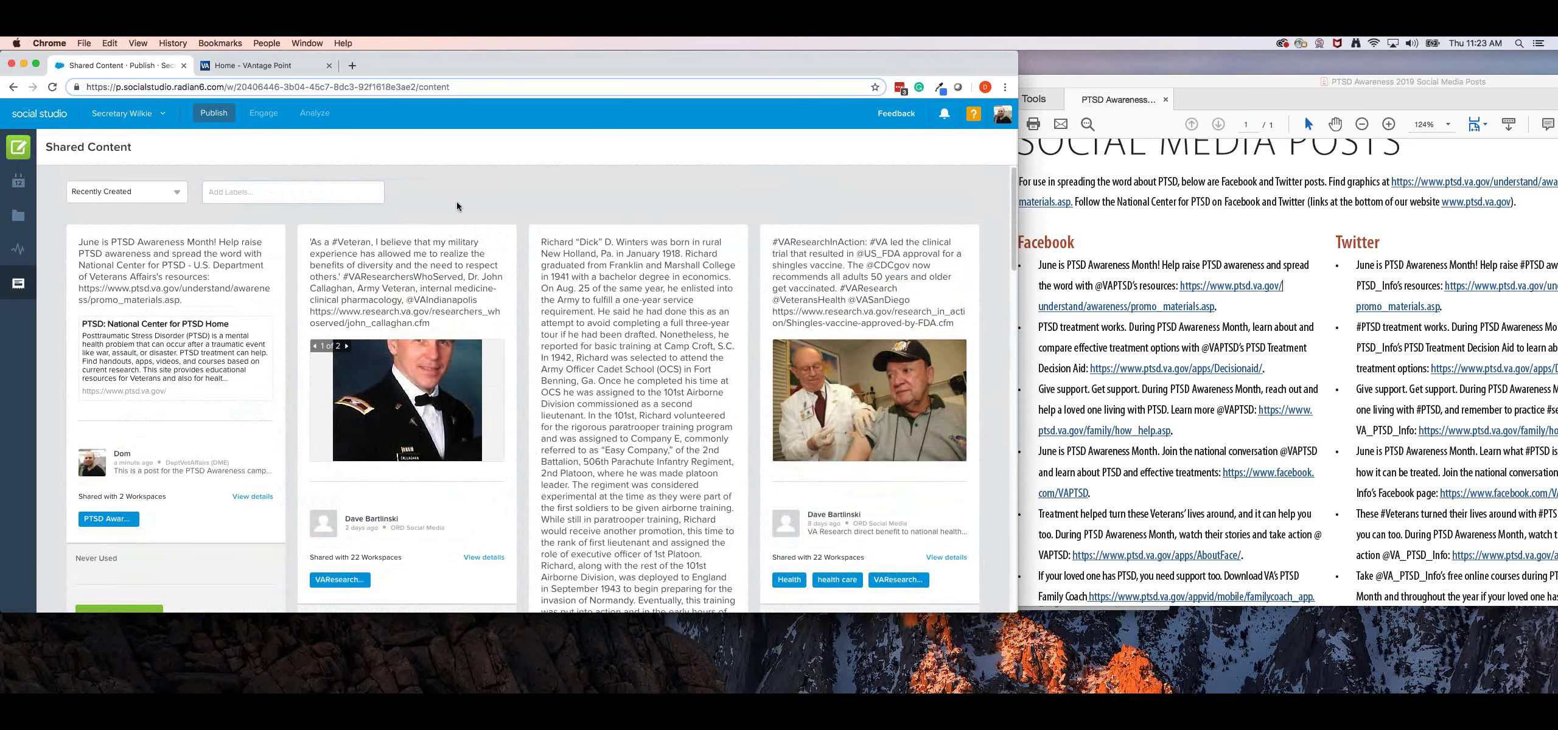
click(311, 196)
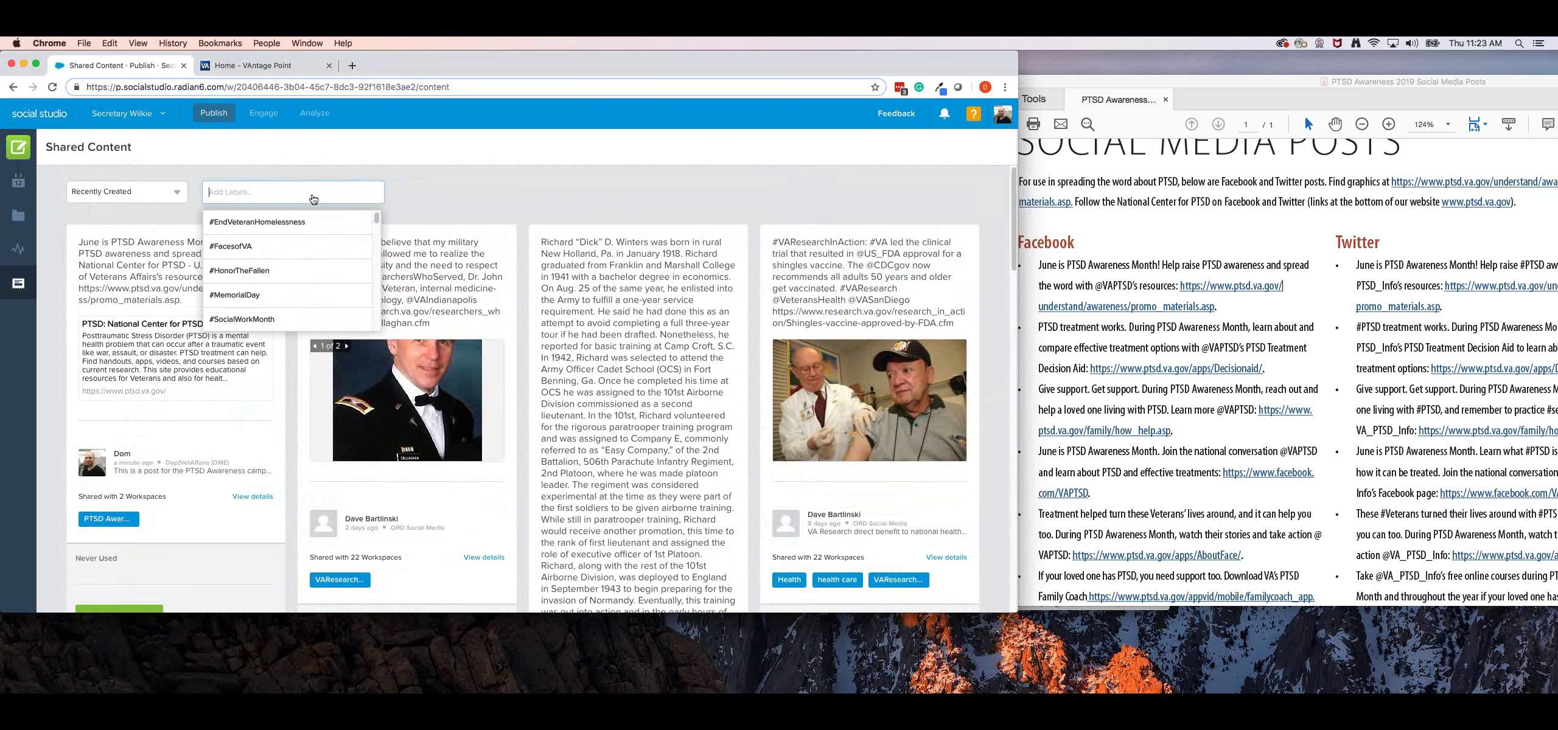
text(PTSD)
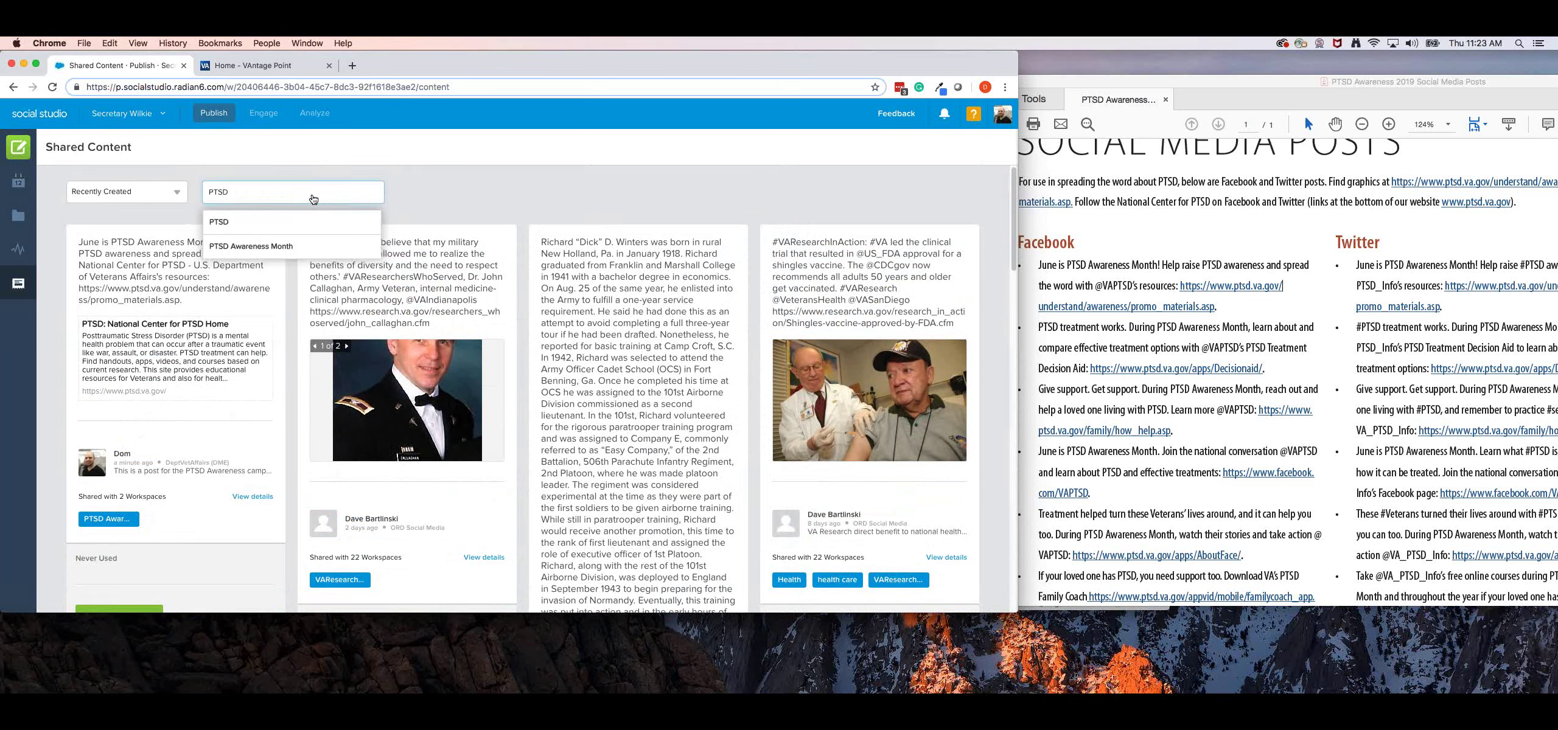
click(250, 223)
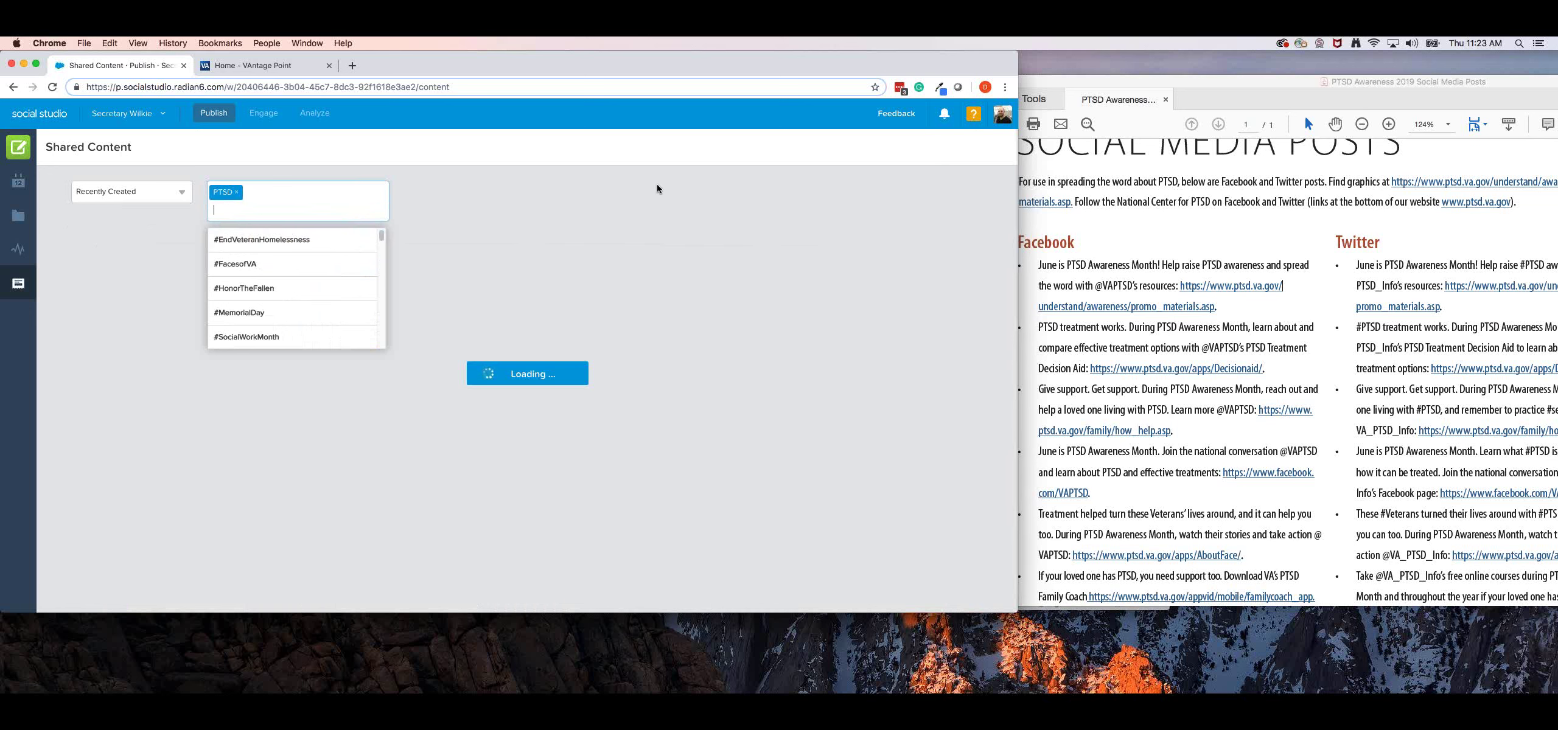
click(630, 233)
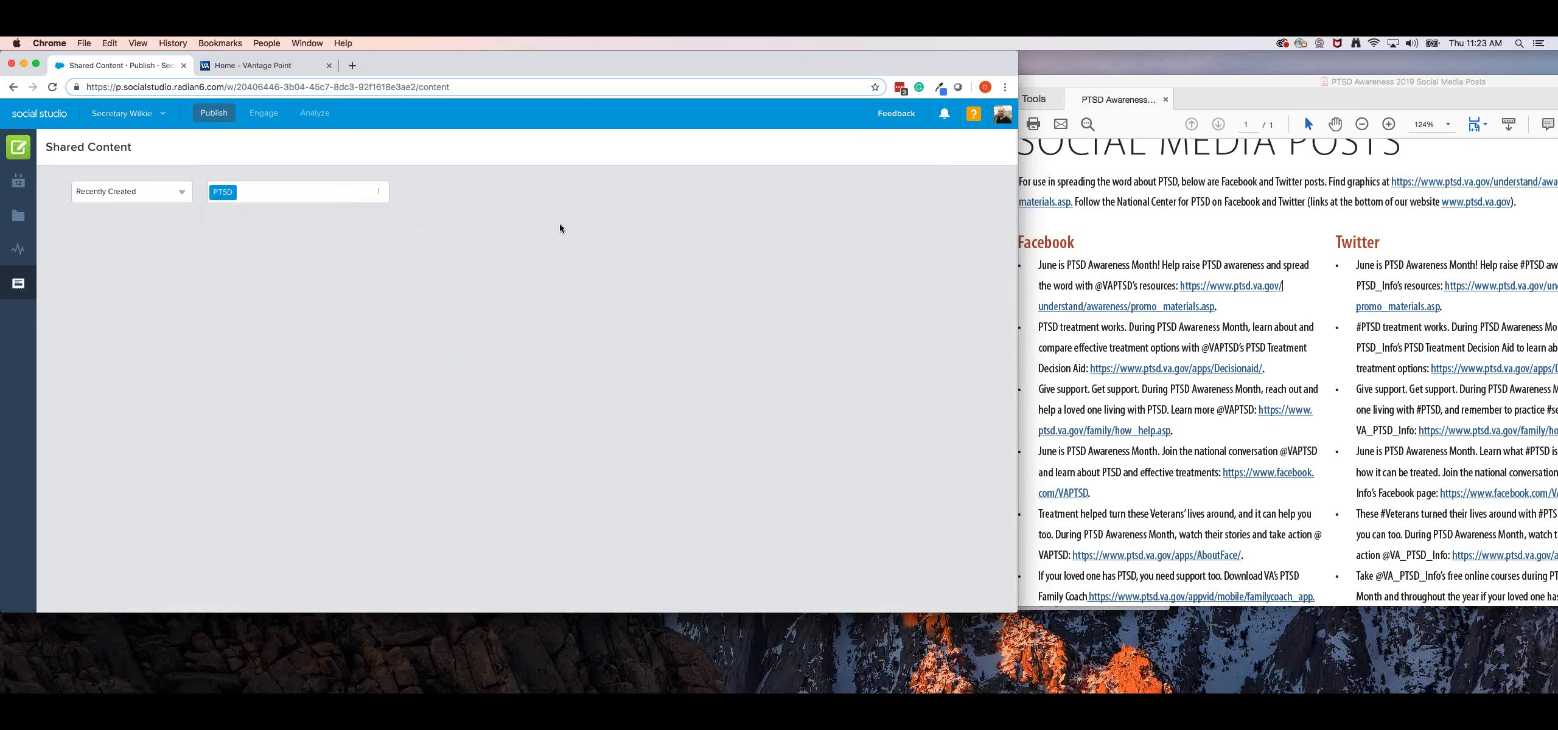
Replace the label filter with PTSD Awareness Month and review the matching shared post.
click(303, 196)
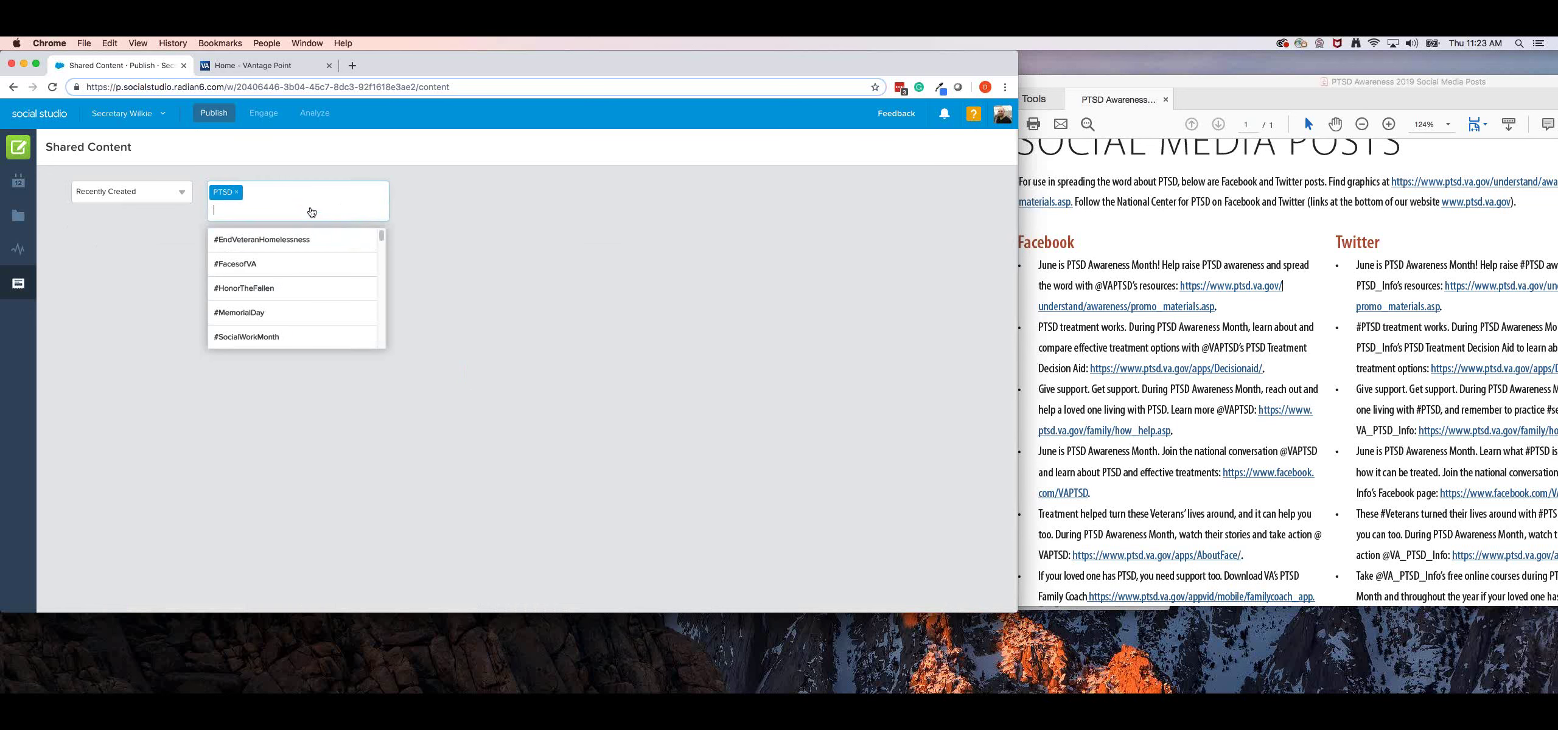
key(BackSpace)
key(BackSpace)
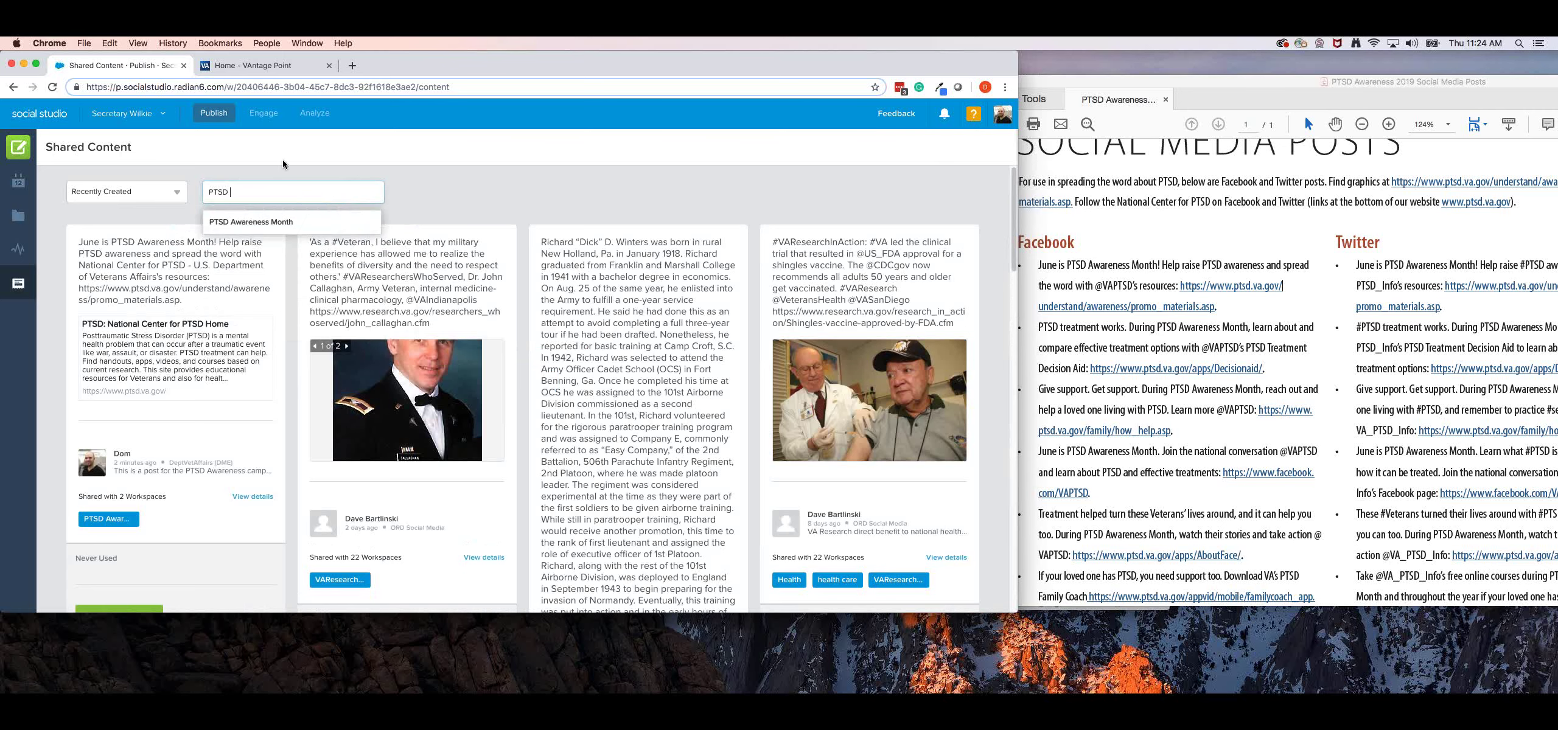
click(286, 223)
click(463, 214)
scroll(372, 292, down, 4)
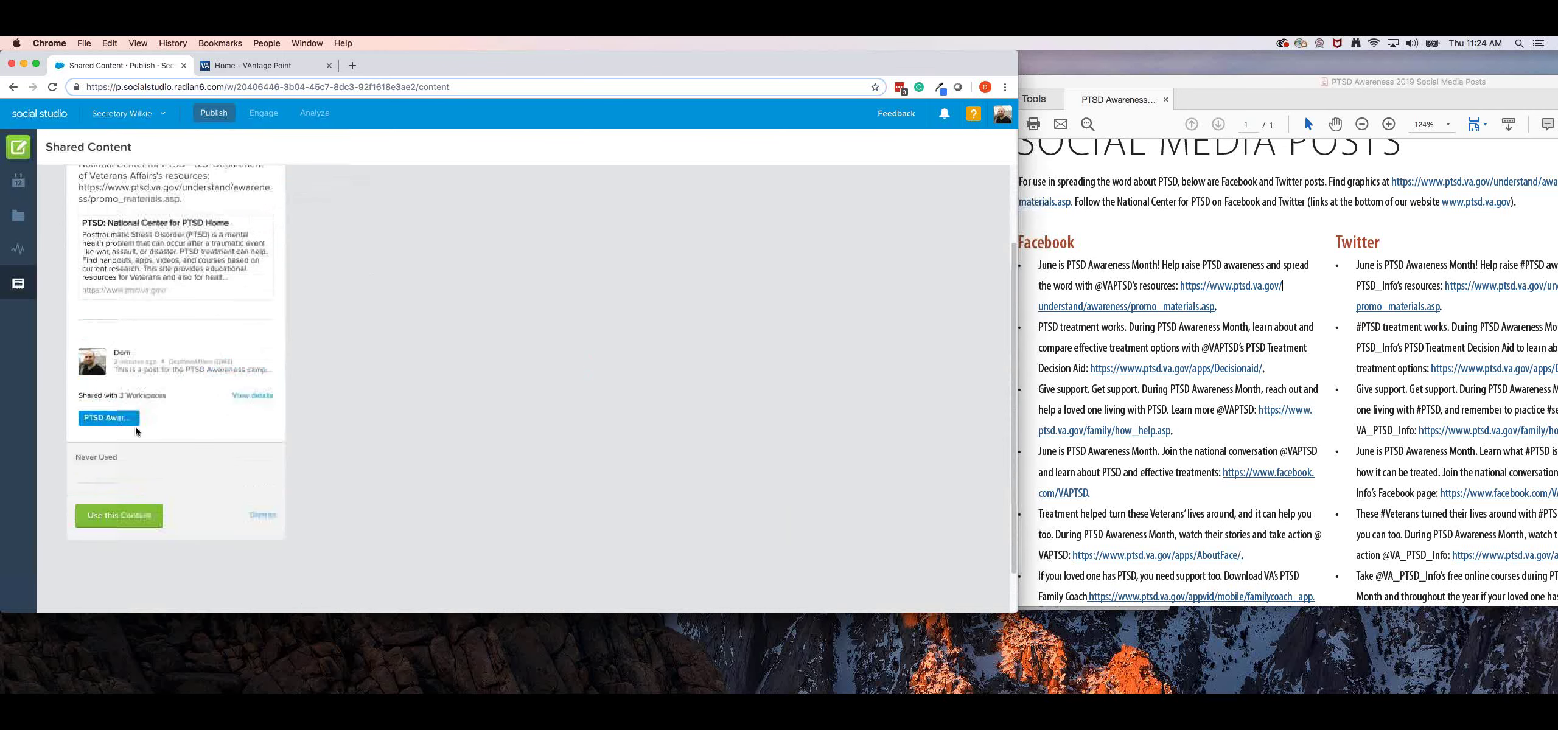
scroll(135, 428, up, 3)
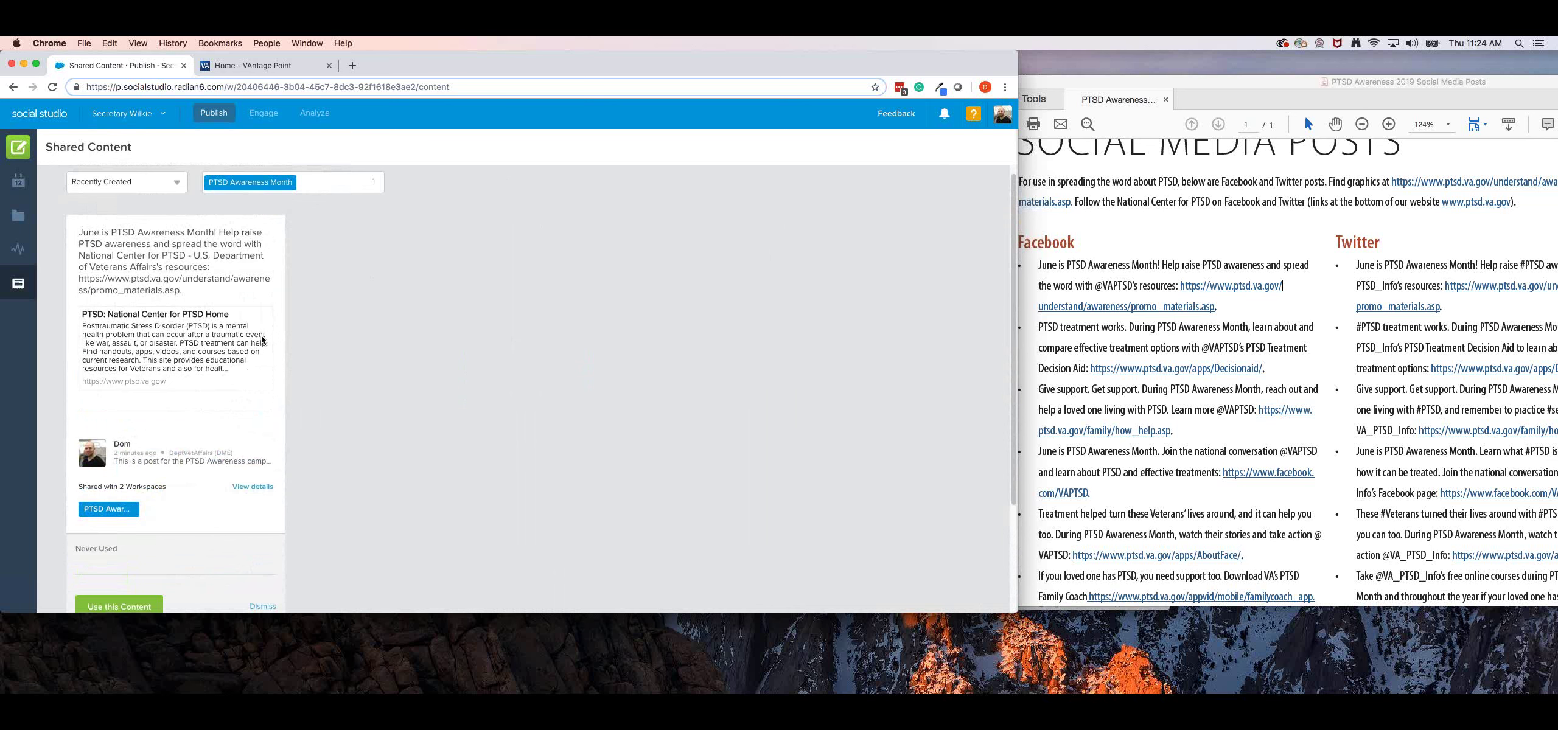
Clear the label filter and try to filter the shared content by a D-day label.
click(318, 193)
key(BackSpace)
key(BackSpace)
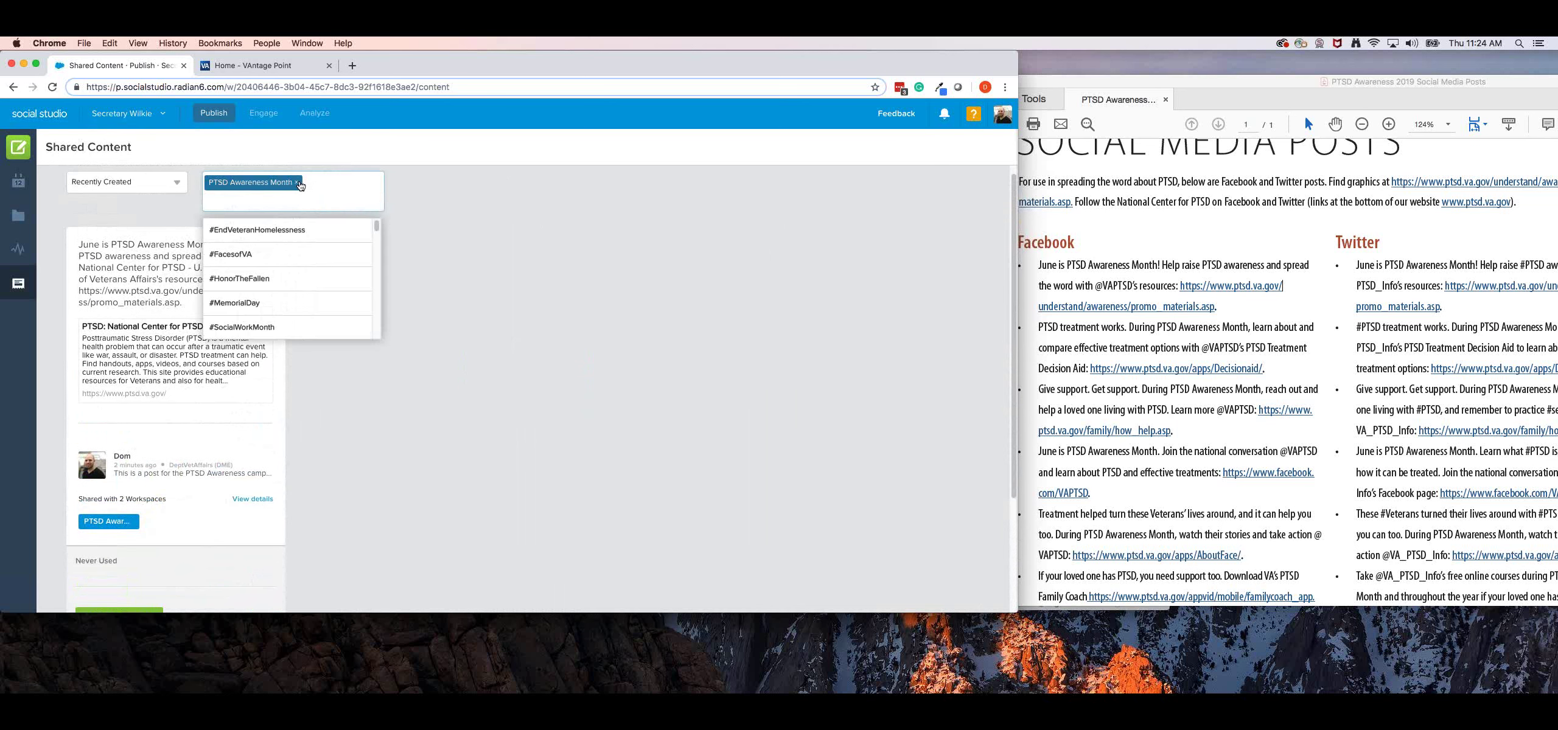
text(D)
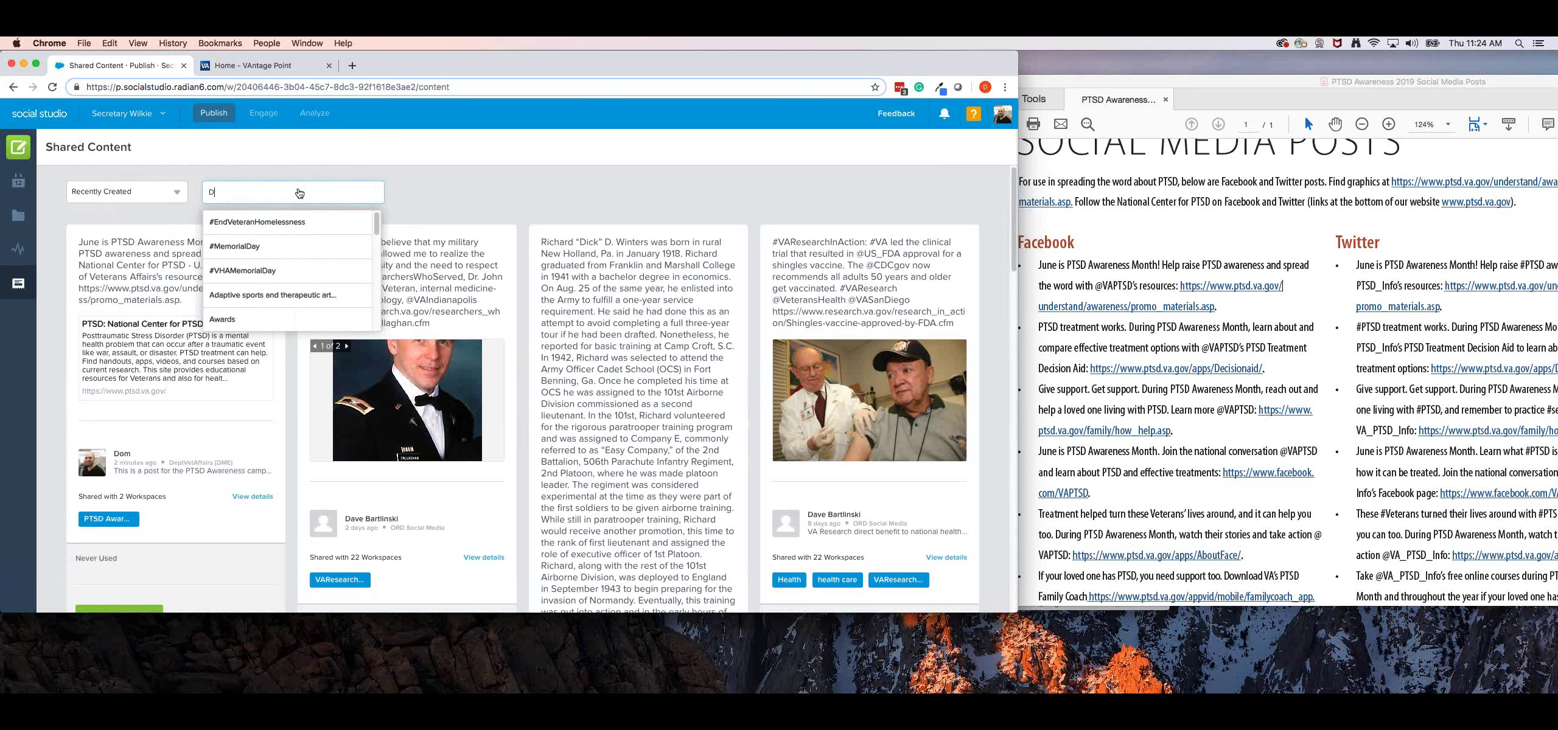
text( Day)
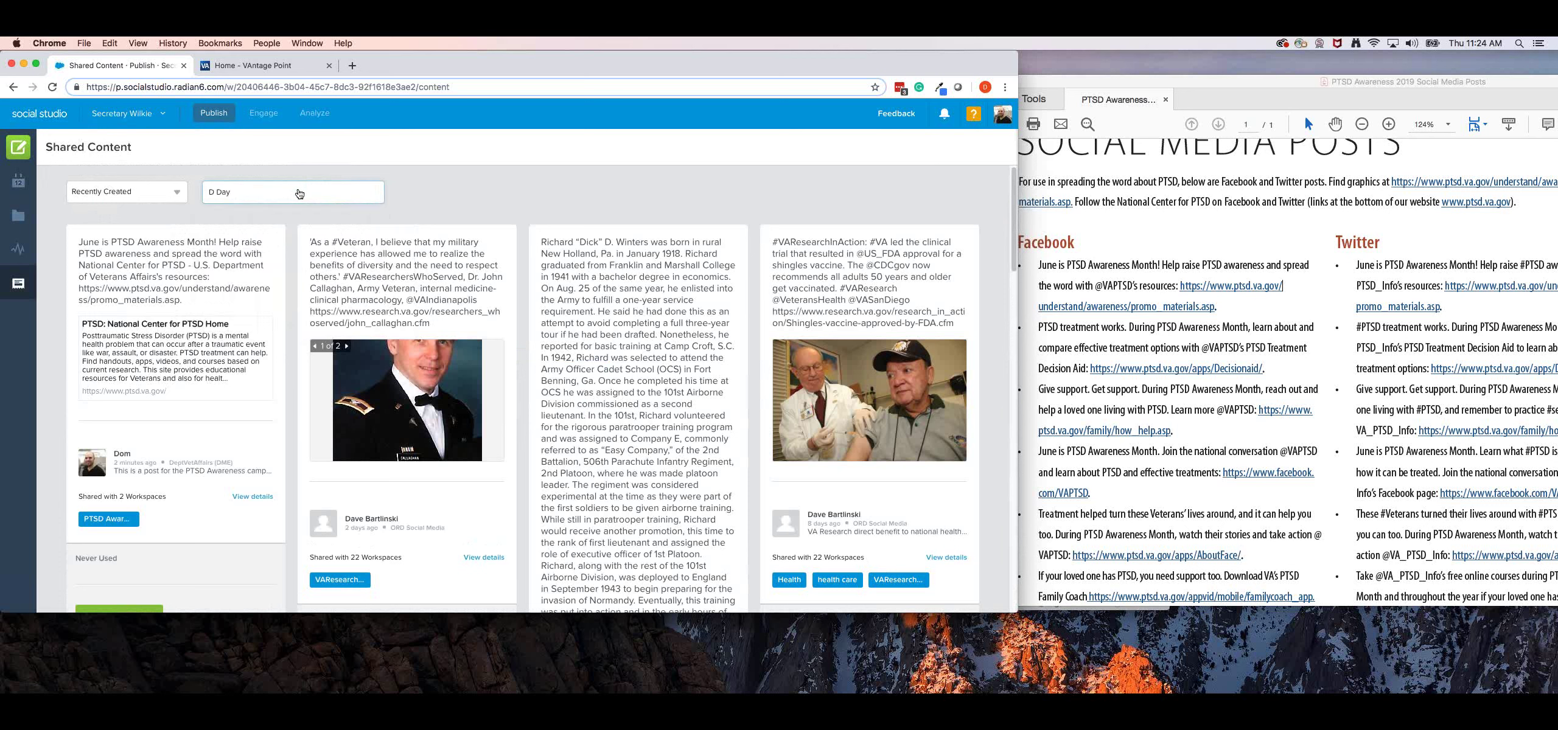
key(BackSpace)
key(BackSpace)
text(-day)
key(Return)
Check the labels on the older shared posts and filter the shared content by the #MemorialDay label.
scroll(599, 279, down, 5)
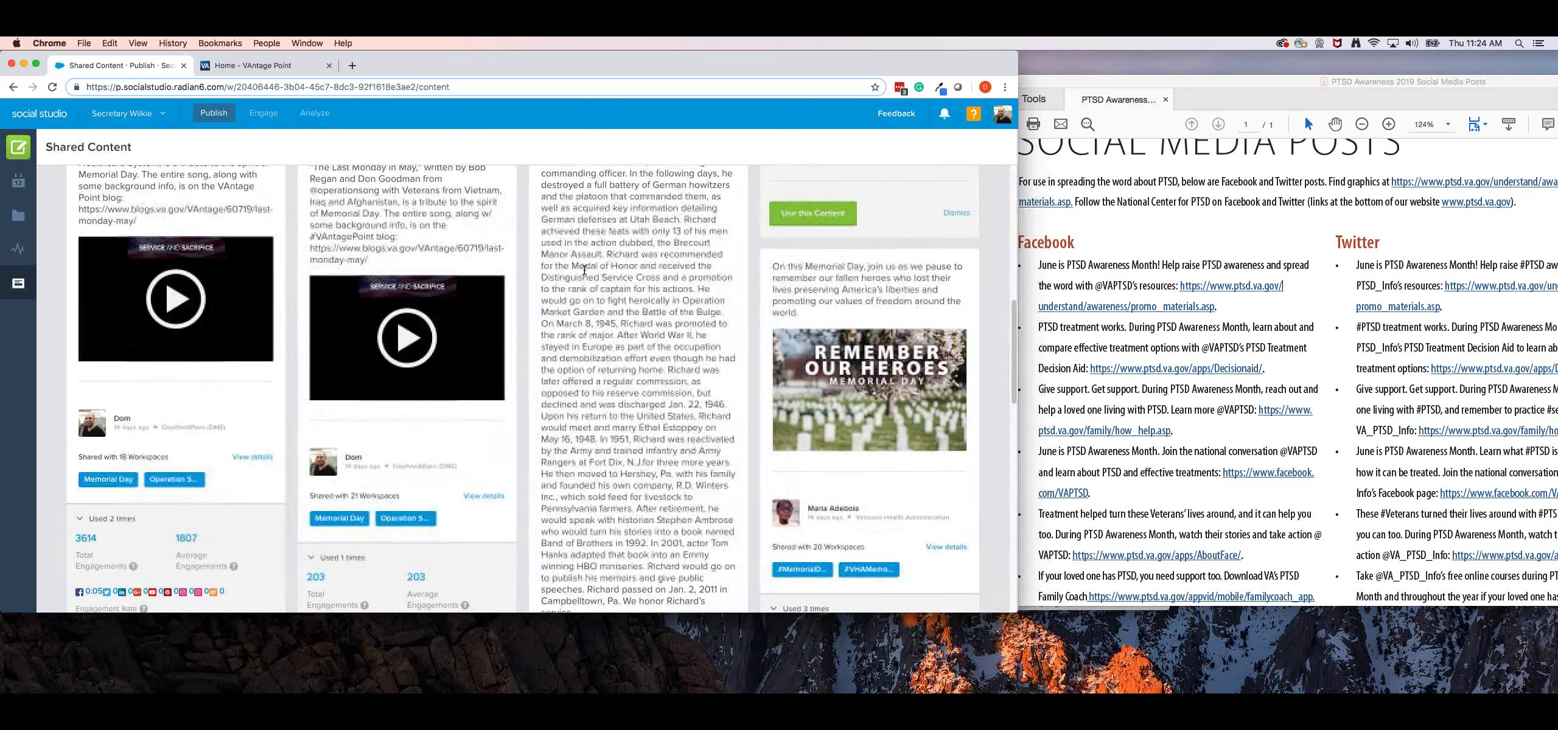
scroll(599, 280, down, 5)
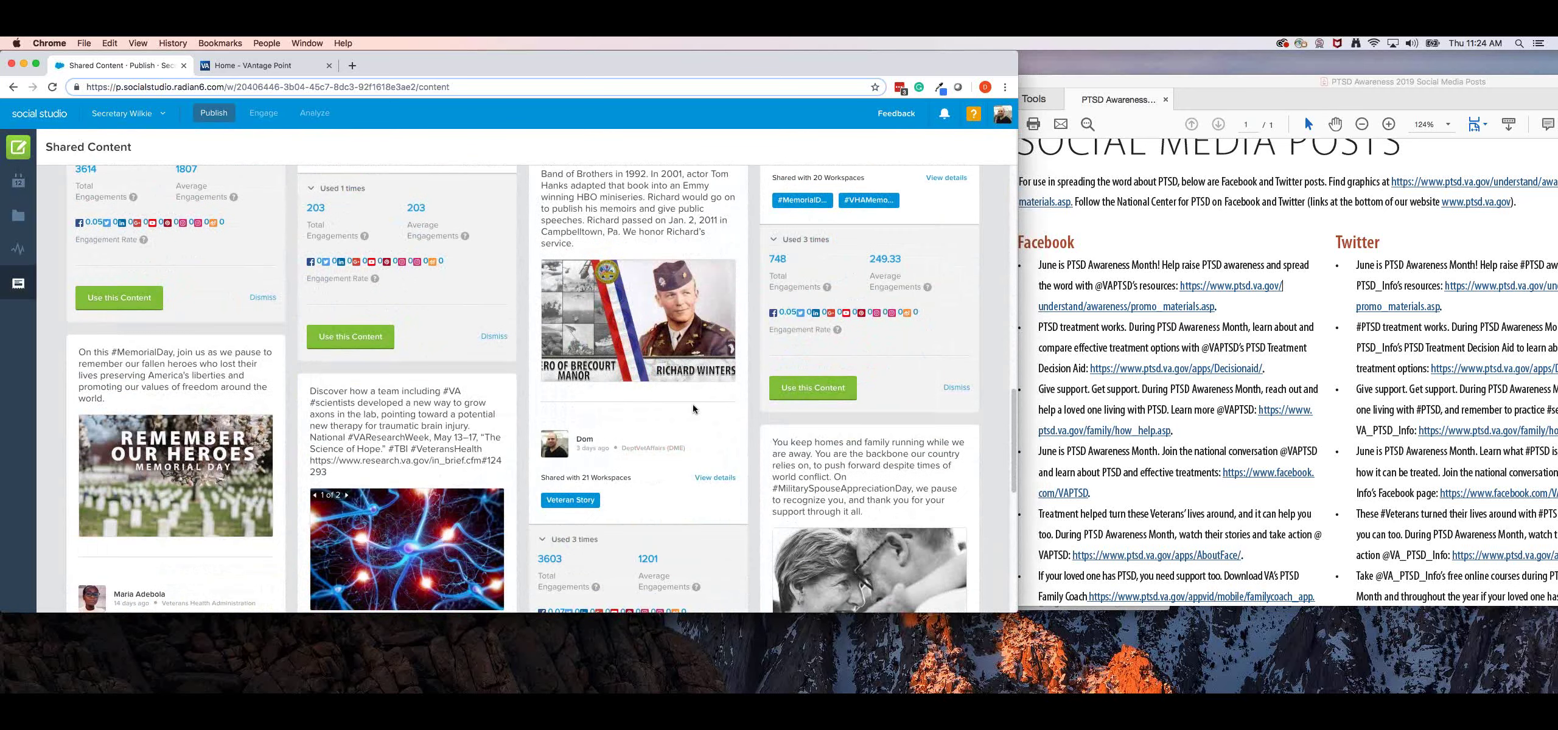
scroll(579, 496, down, 2)
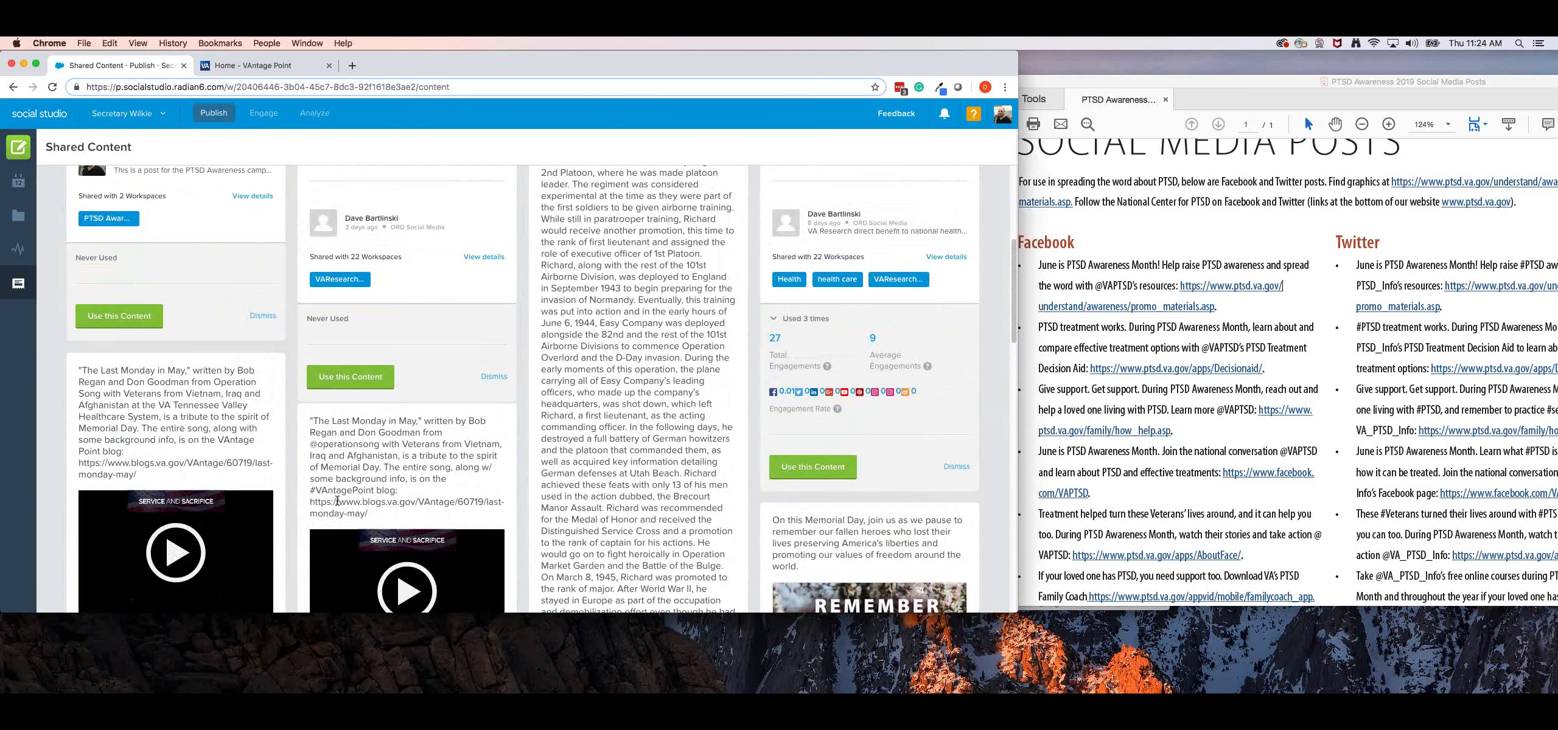
scroll(337, 500, down, 5)
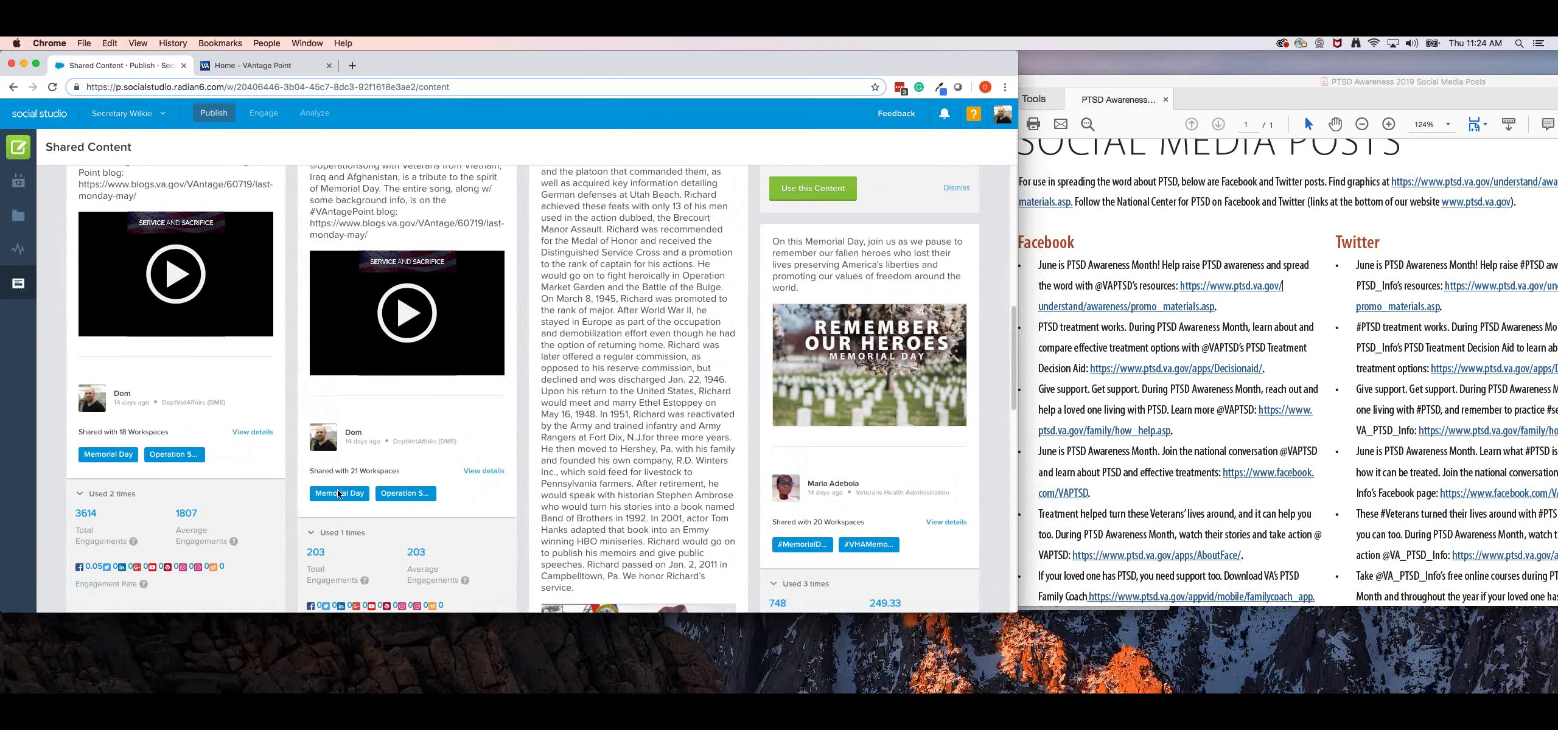
scroll(337, 491, up, 7)
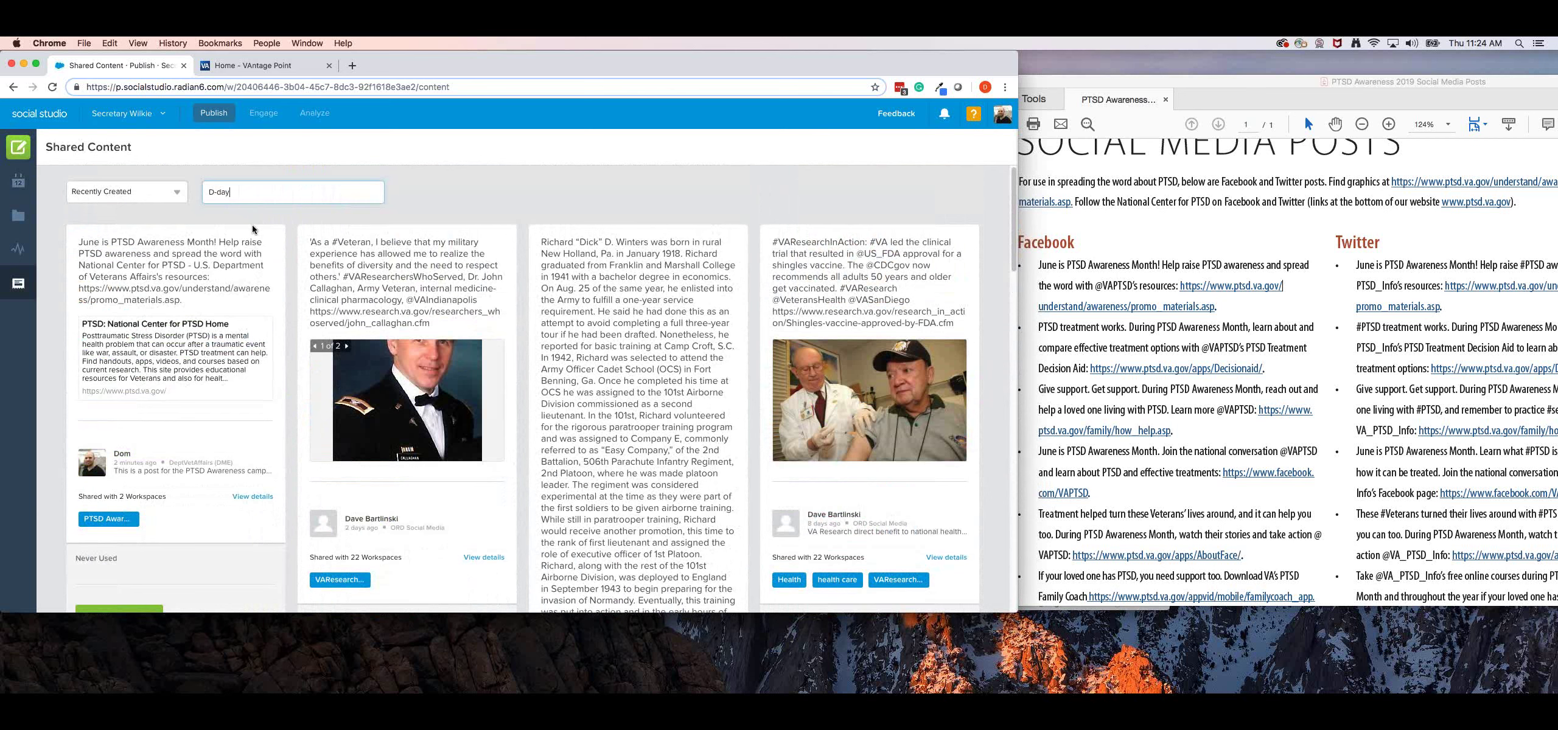
text(morial)
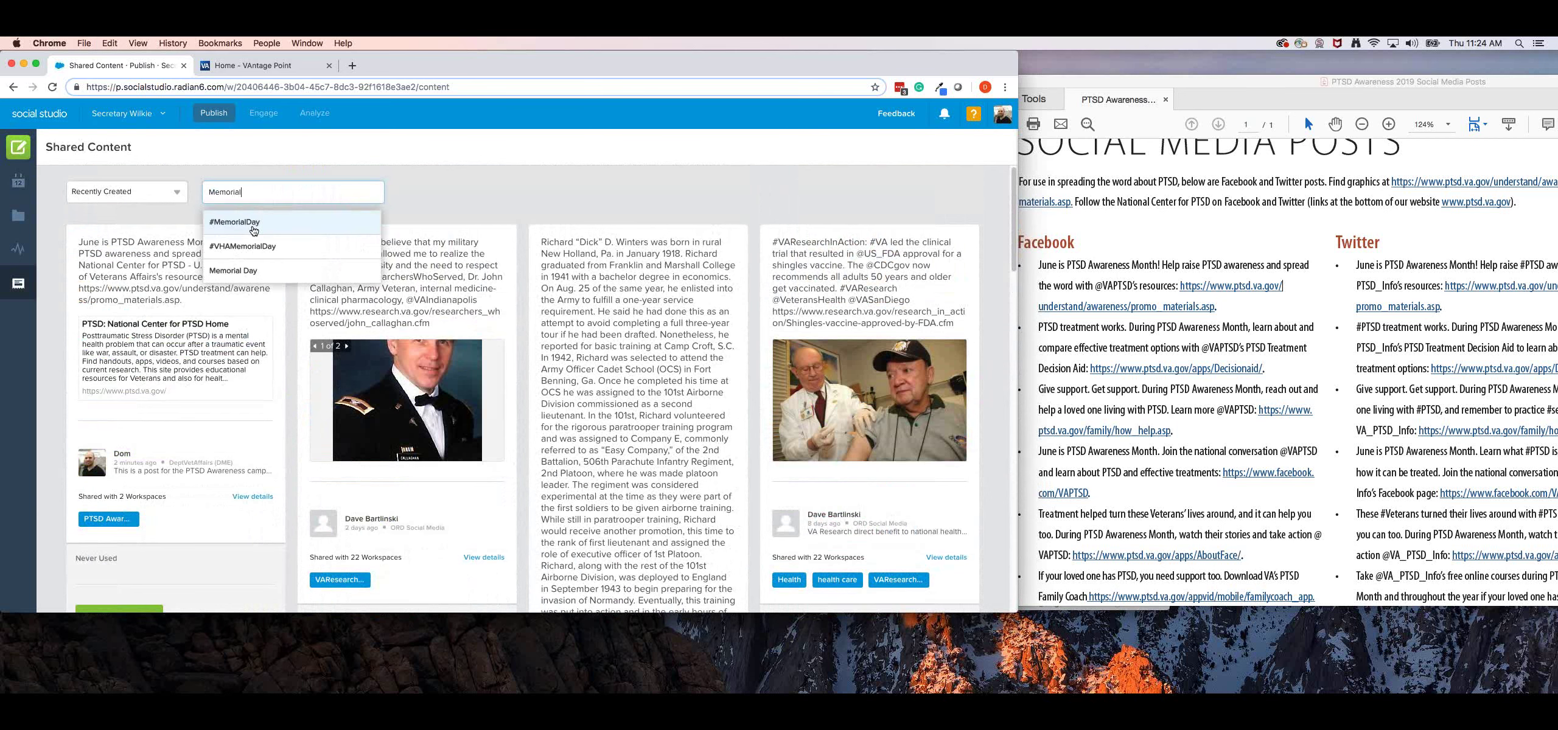
click(254, 225)
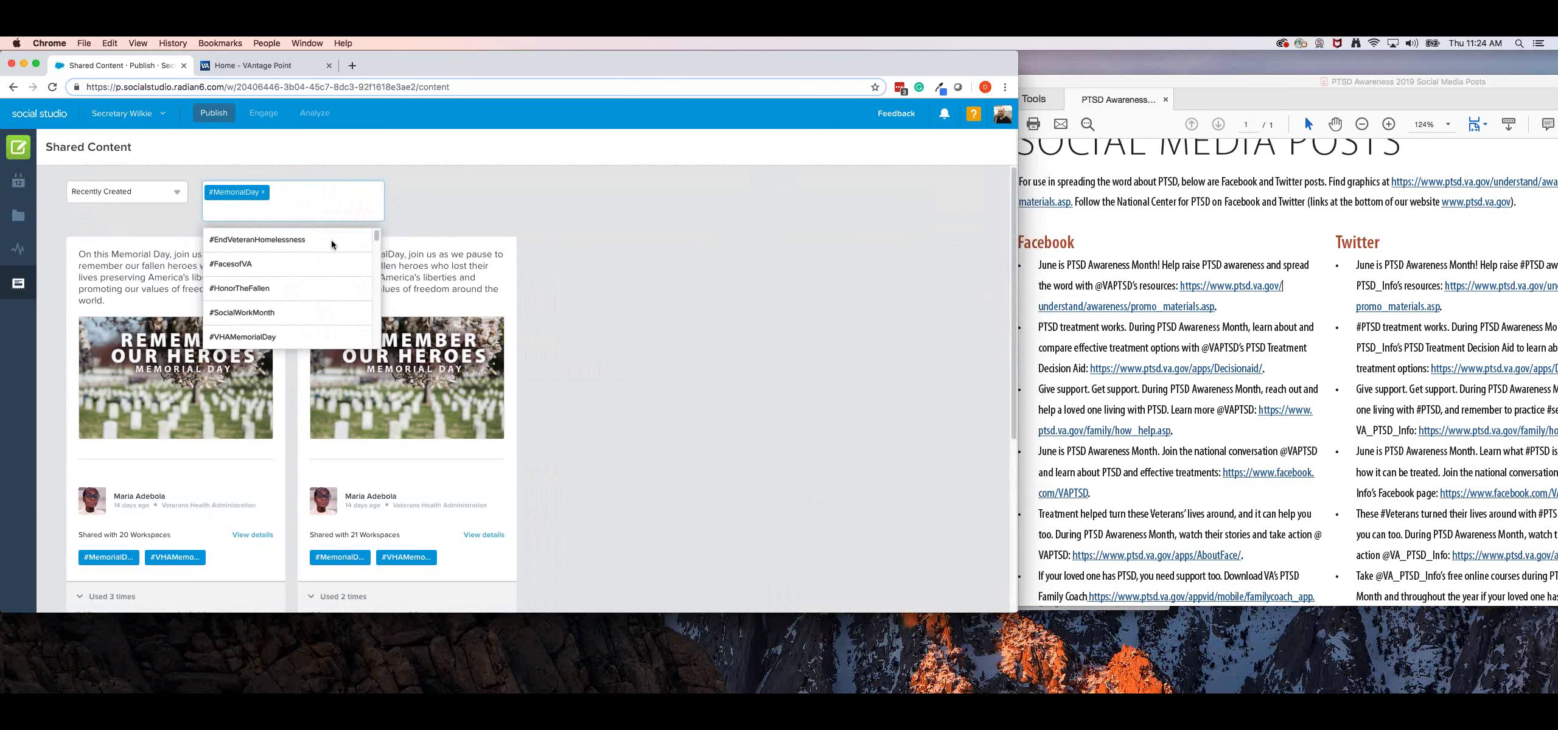
Review the shared Memorial Day posts and their usage and engagement figures under the #MemorialDay filter.
click(566, 272)
scroll(656, 319, down, 3)
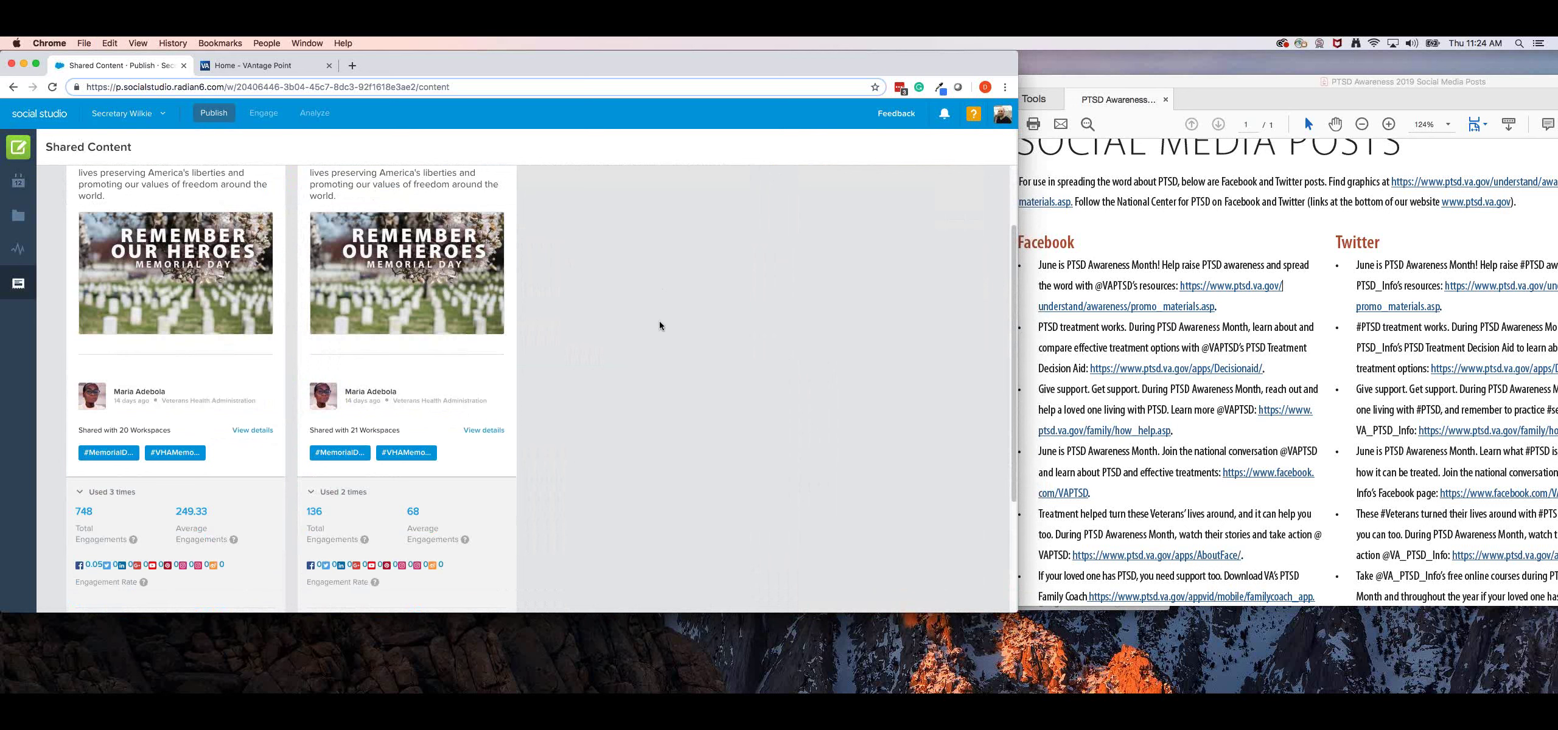
scroll(659, 328, up, 3)
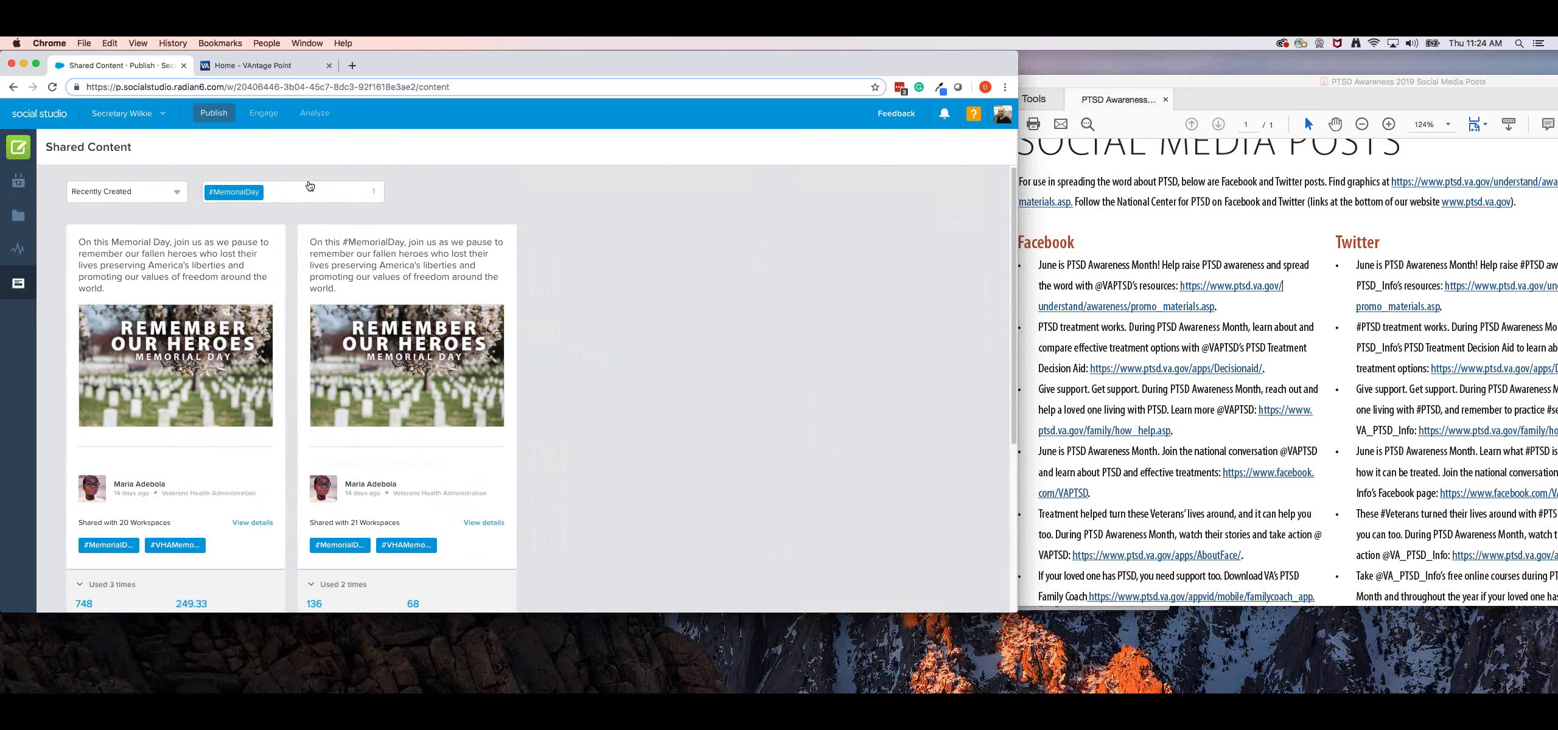
Go to the overview of all workspaces and look through the full list of available workspaces.
click(121, 116)
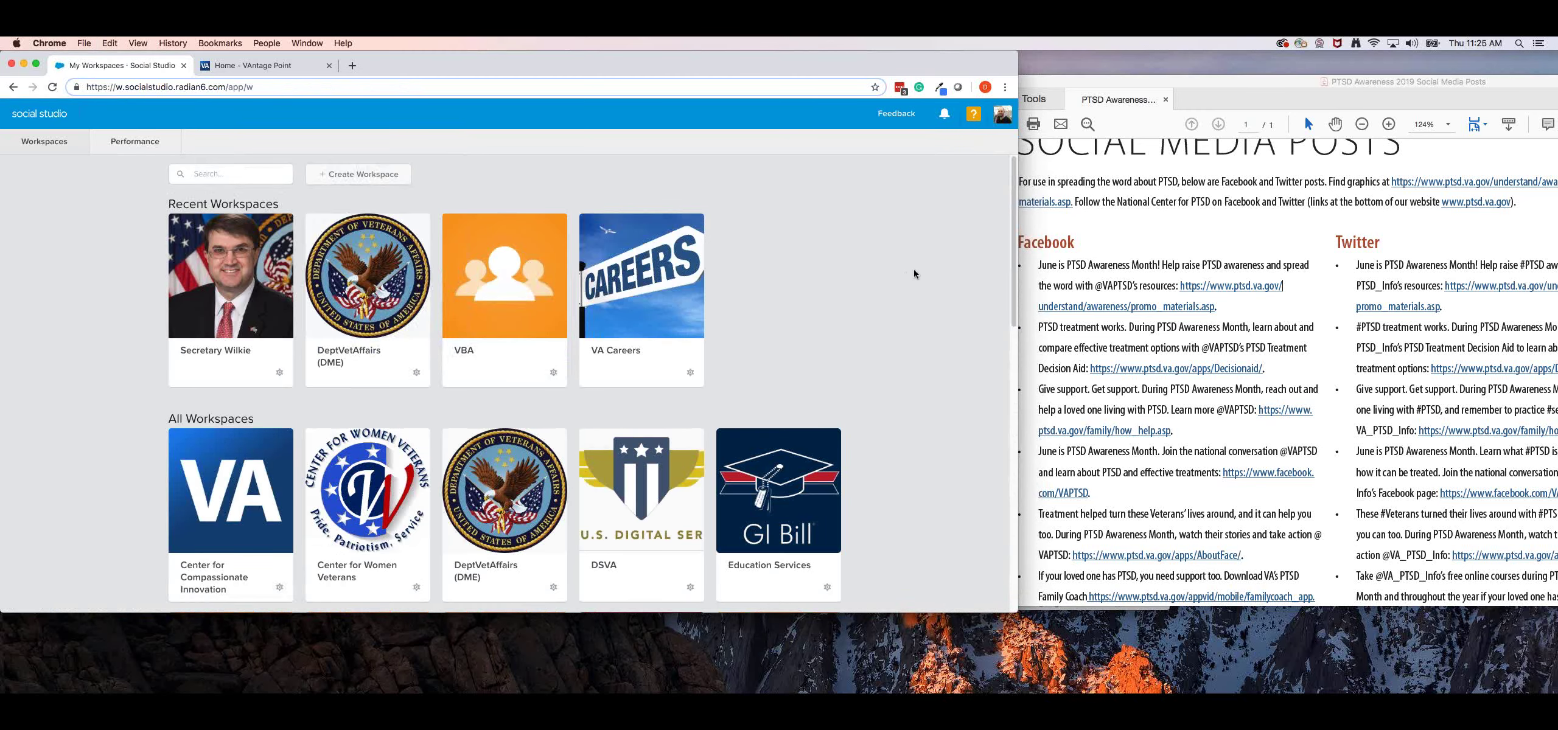
scroll(922, 278, down, 2)
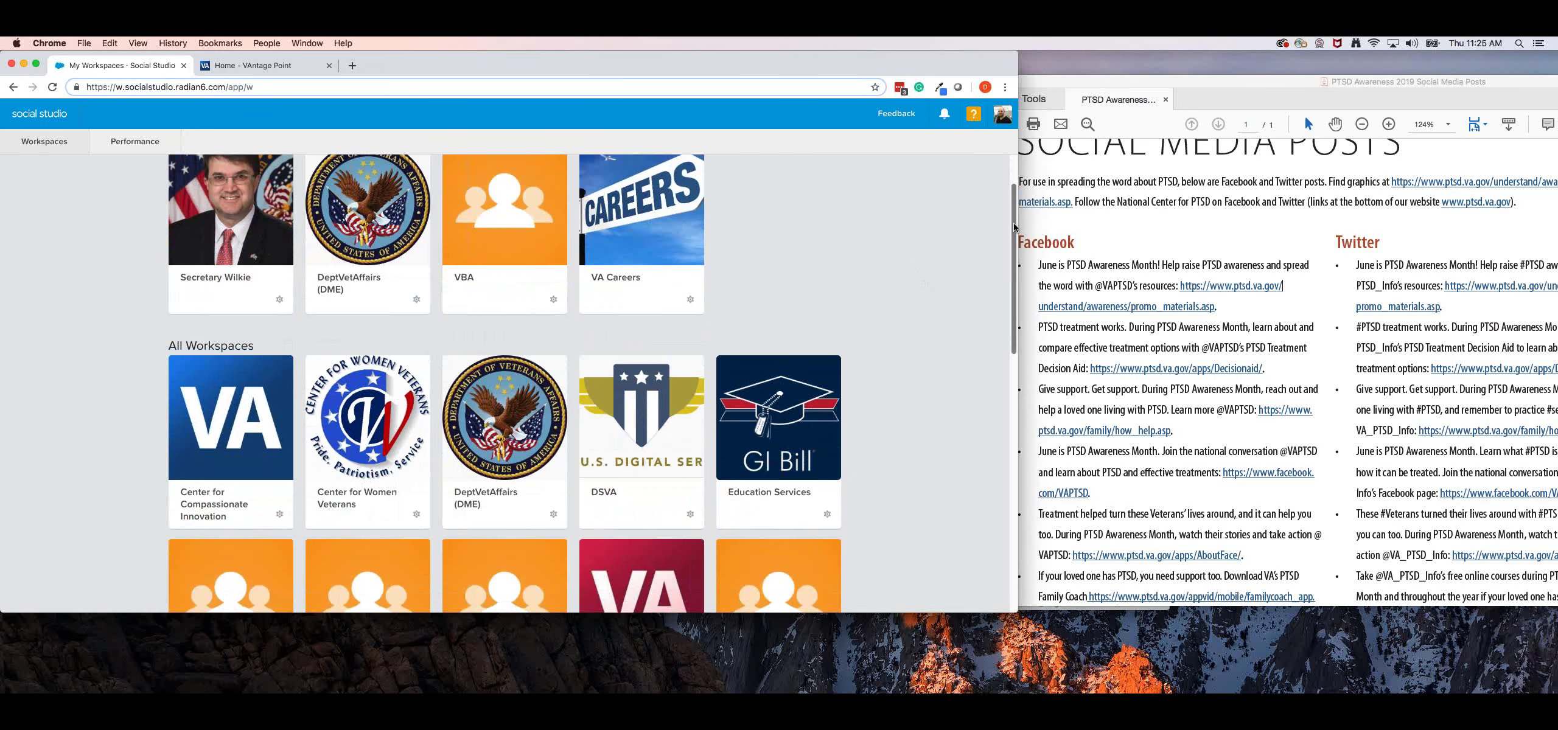
drag(1013, 227, 1015, 228)
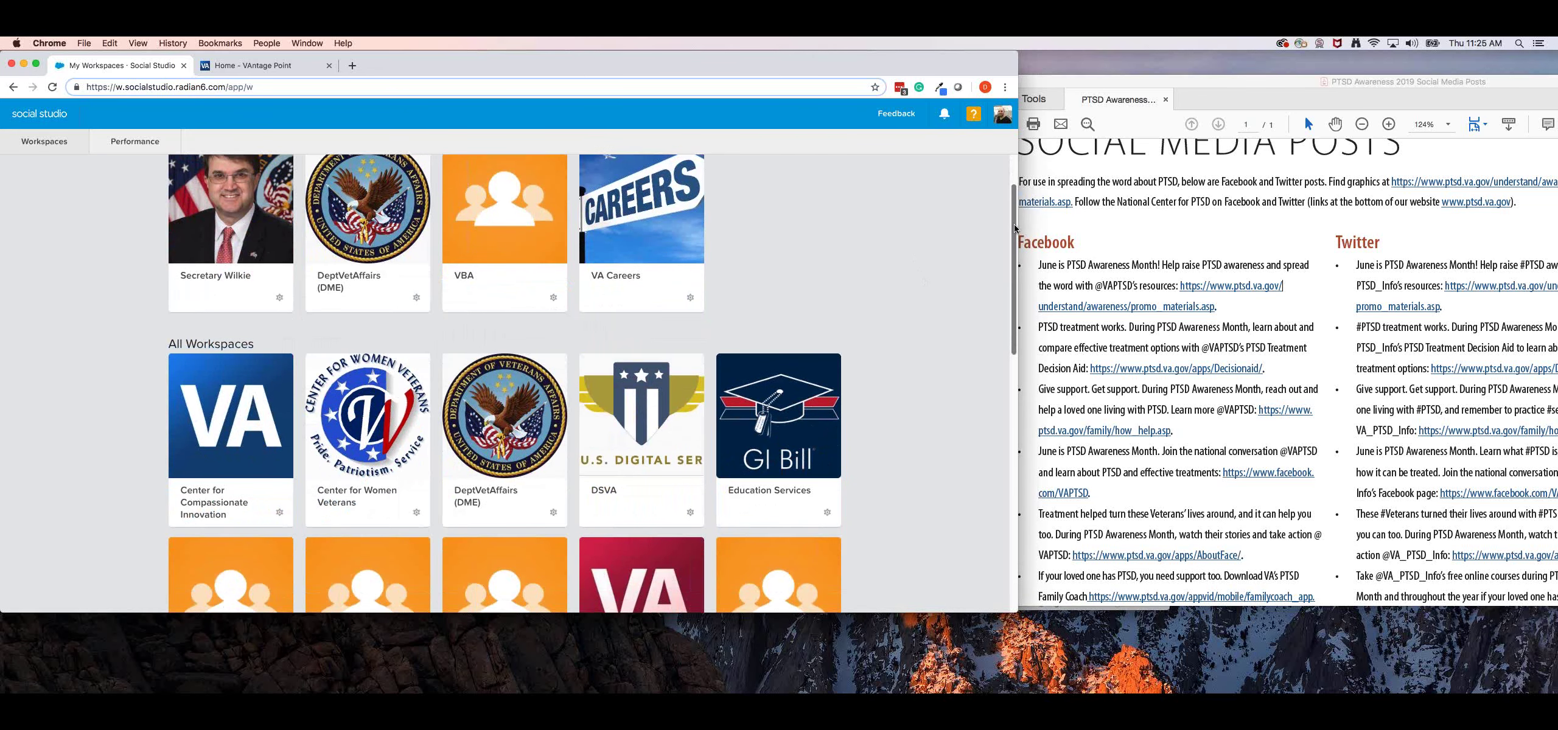
drag(1014, 229, 1016, 285)
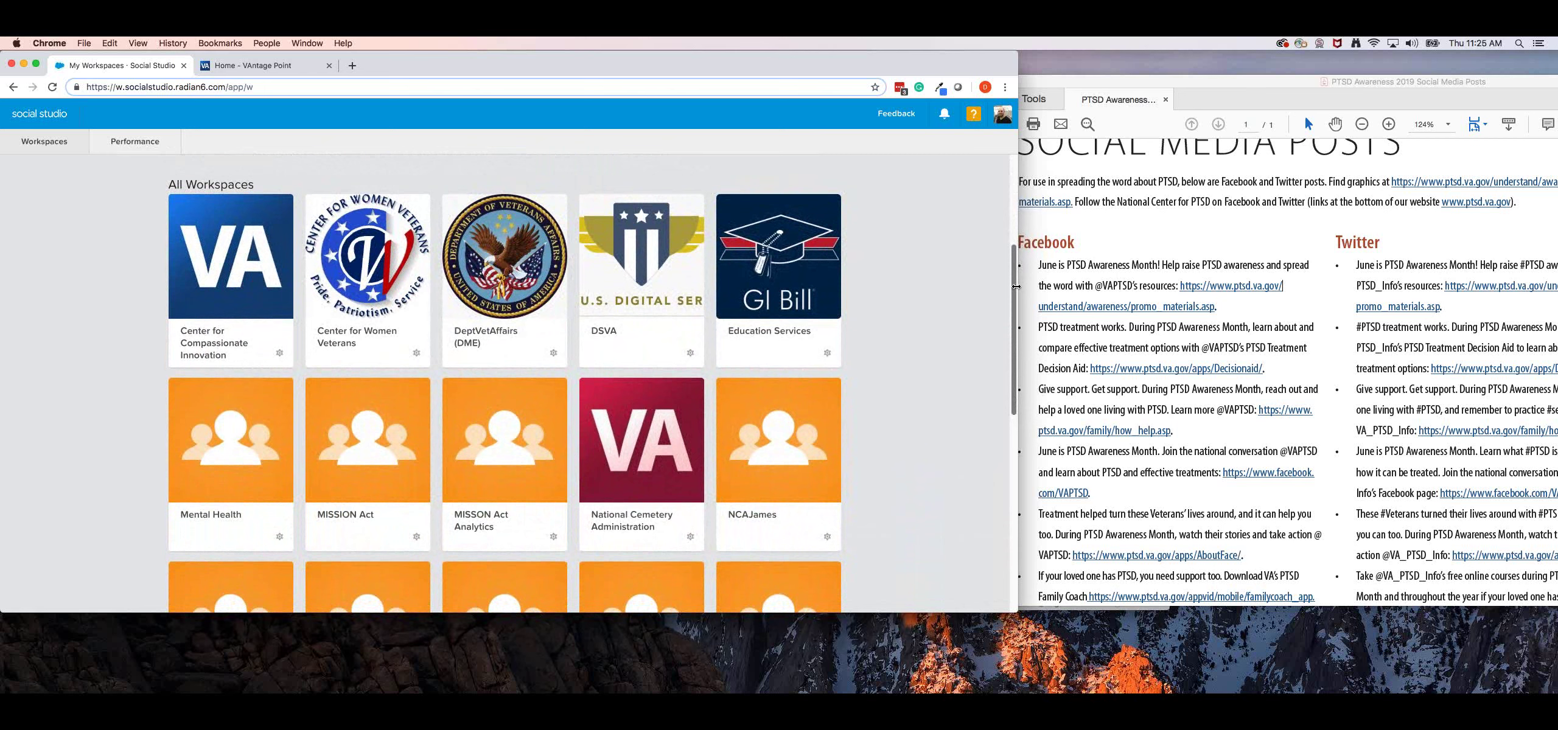
drag(1014, 287, 1012, 294)
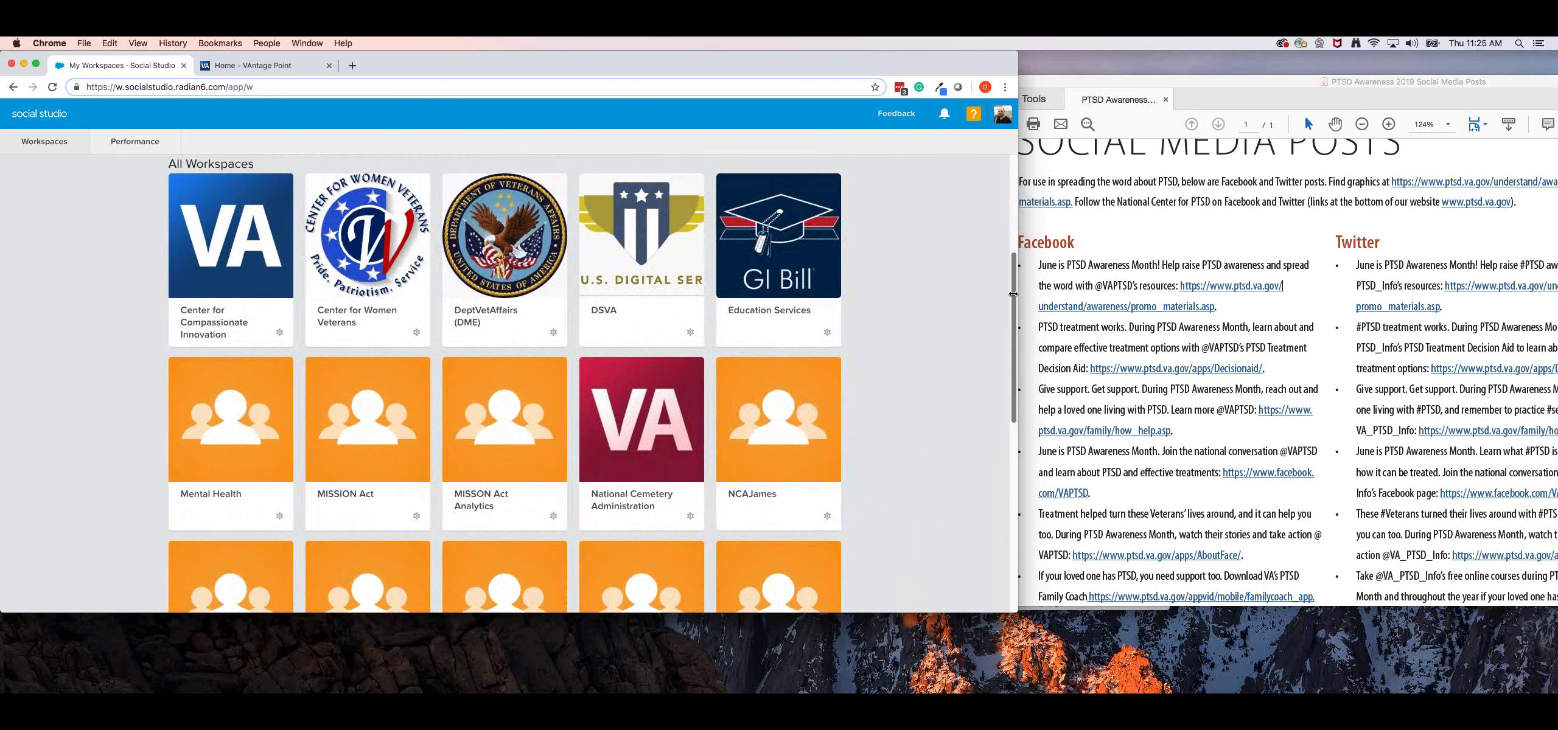
drag(1012, 295, 1045, 488)
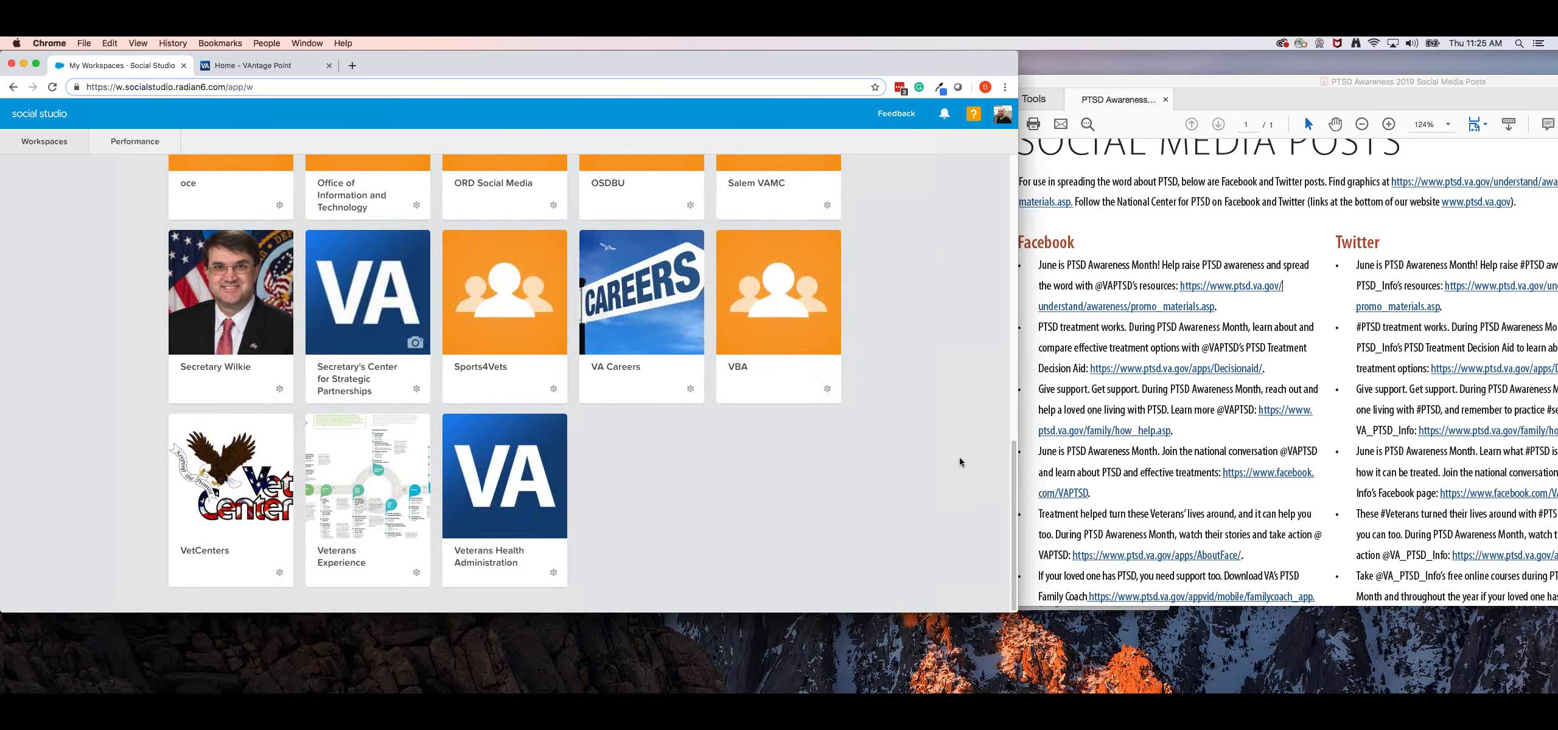
scroll(961, 458, up, 15)
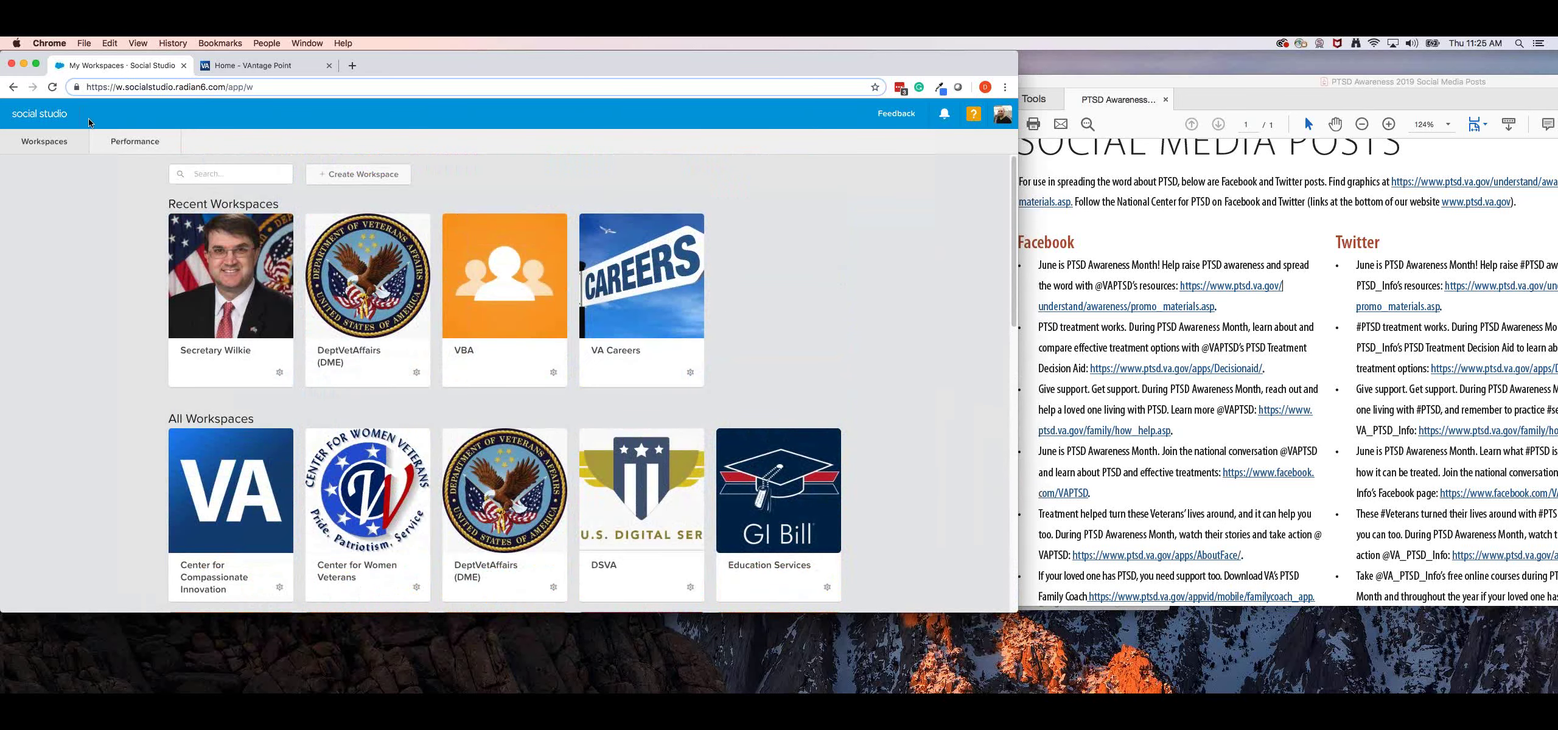
Open the DeptVetAffairs (DME) workspace and view its weekly publishing calendar.
click(1187, 242)
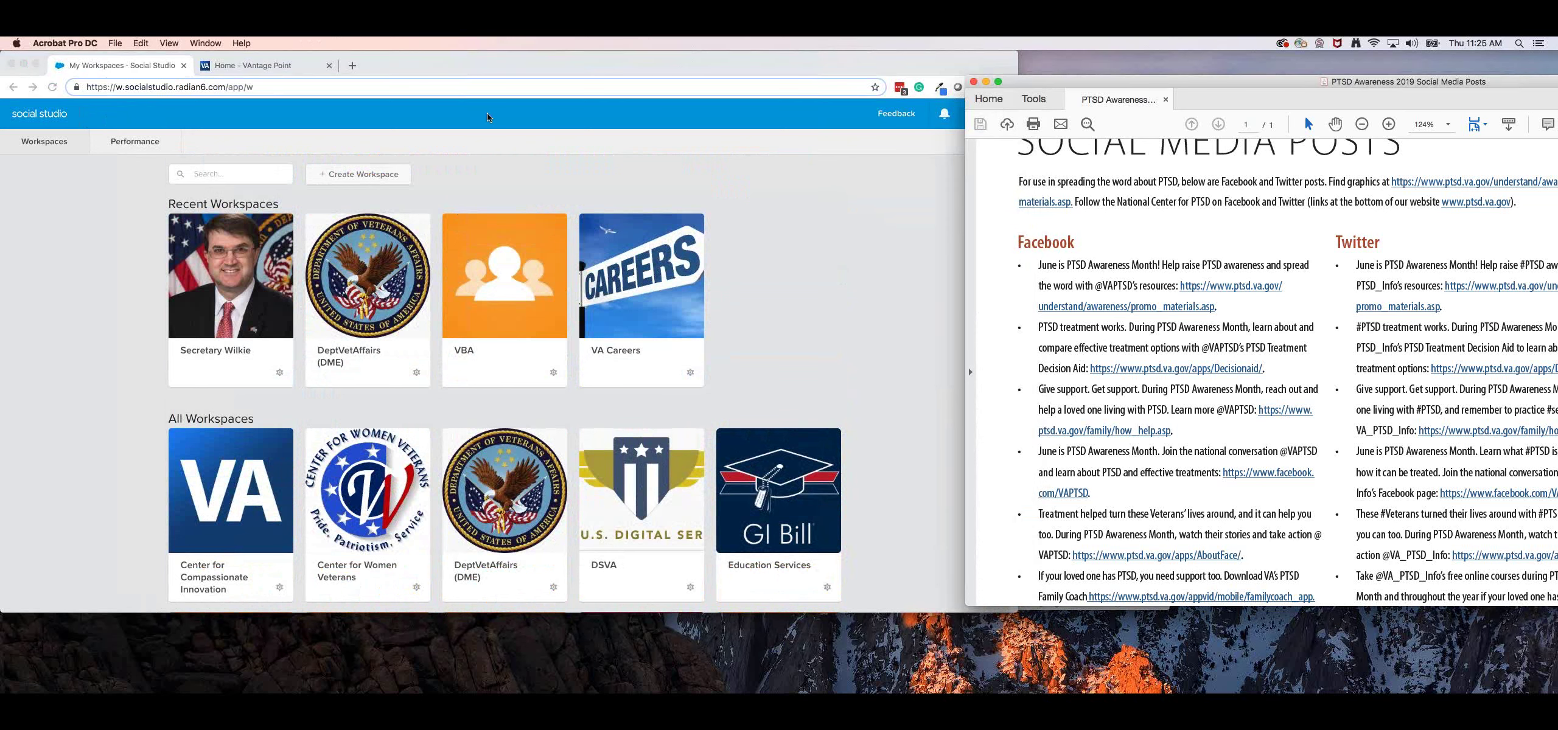
click(786, 217)
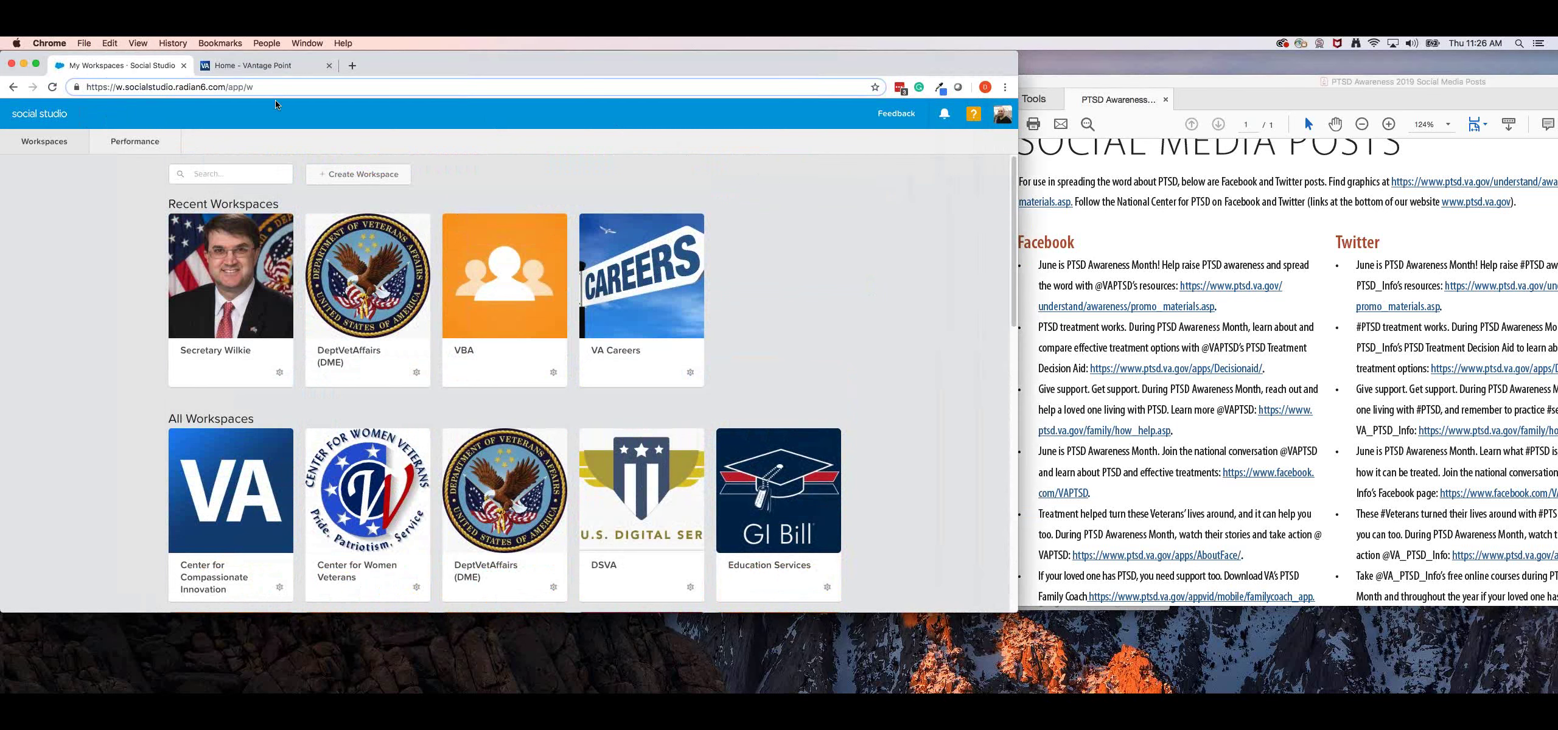
click(386, 256)
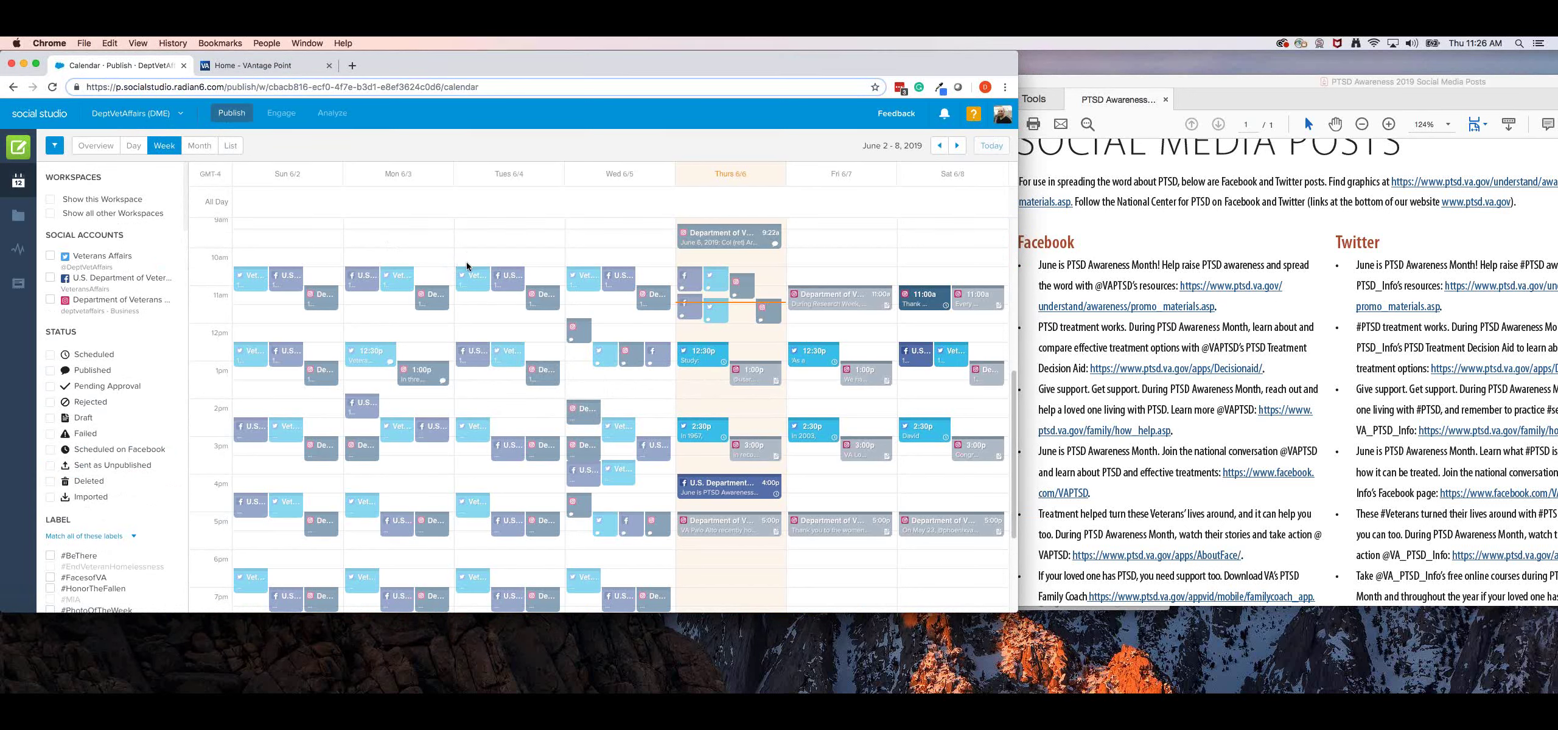
Return to the workspace overview, open the Mental Health workspace and look over its weekly calendar.
click(20, 184)
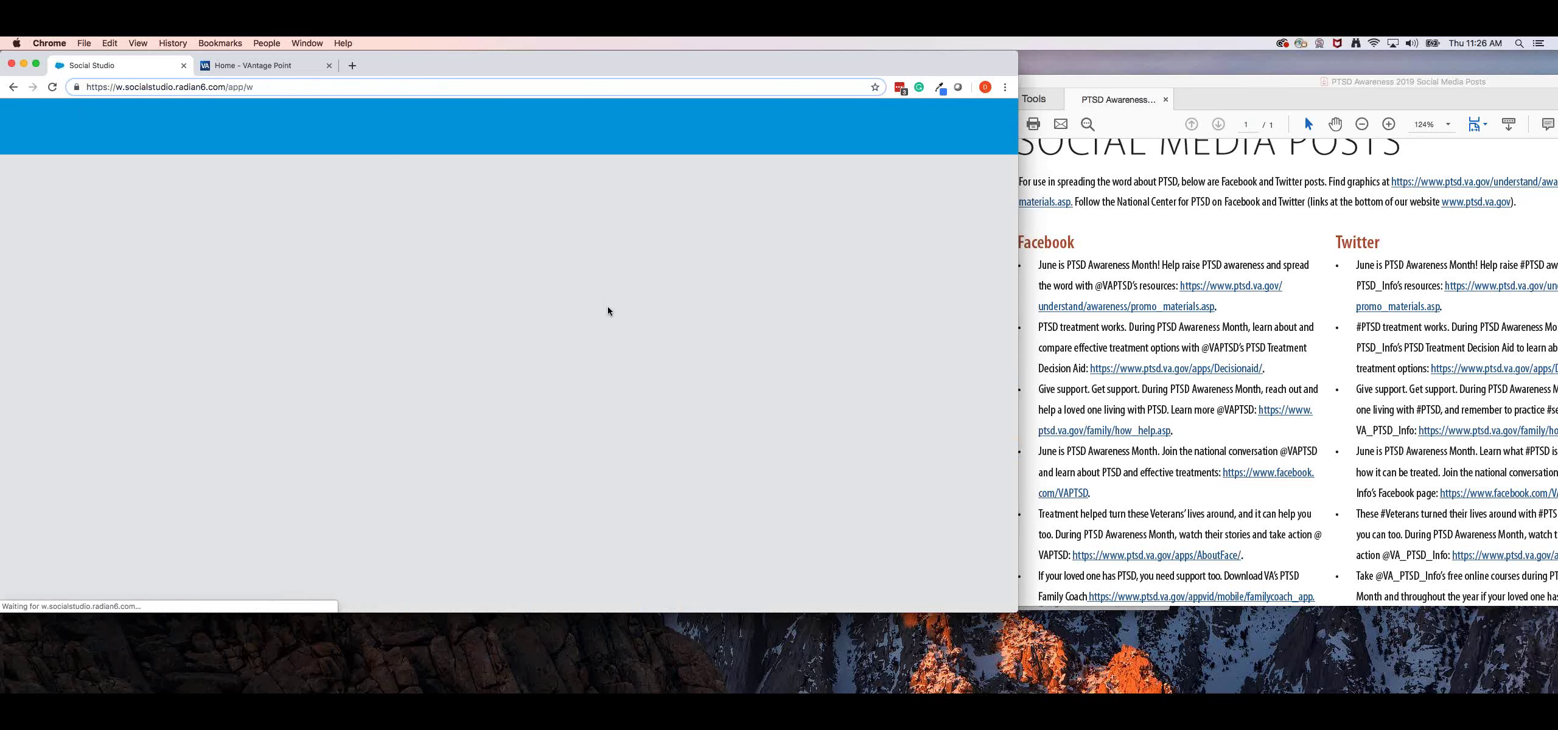
scroll(630, 312, down, 5)
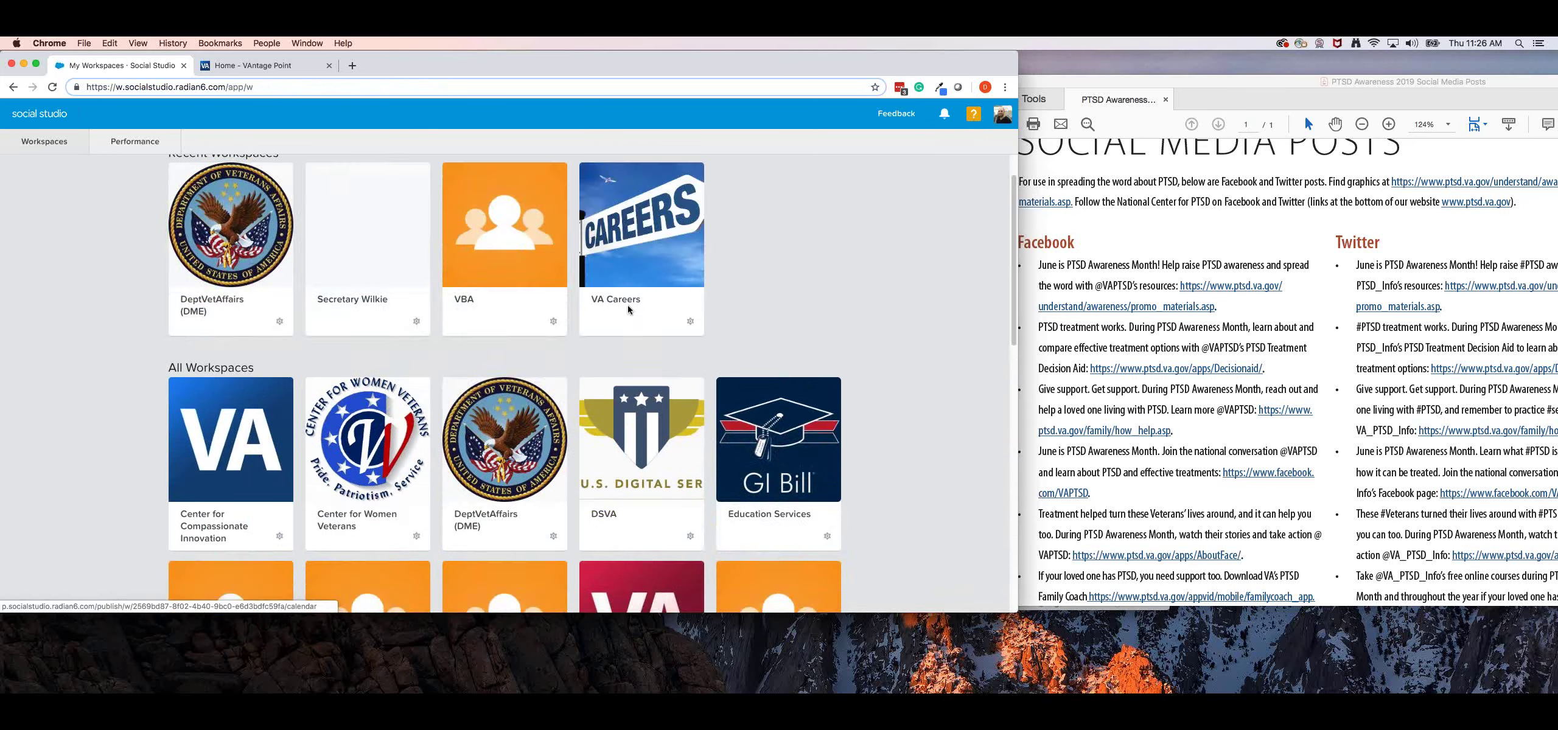
scroll(630, 311, down, 3)
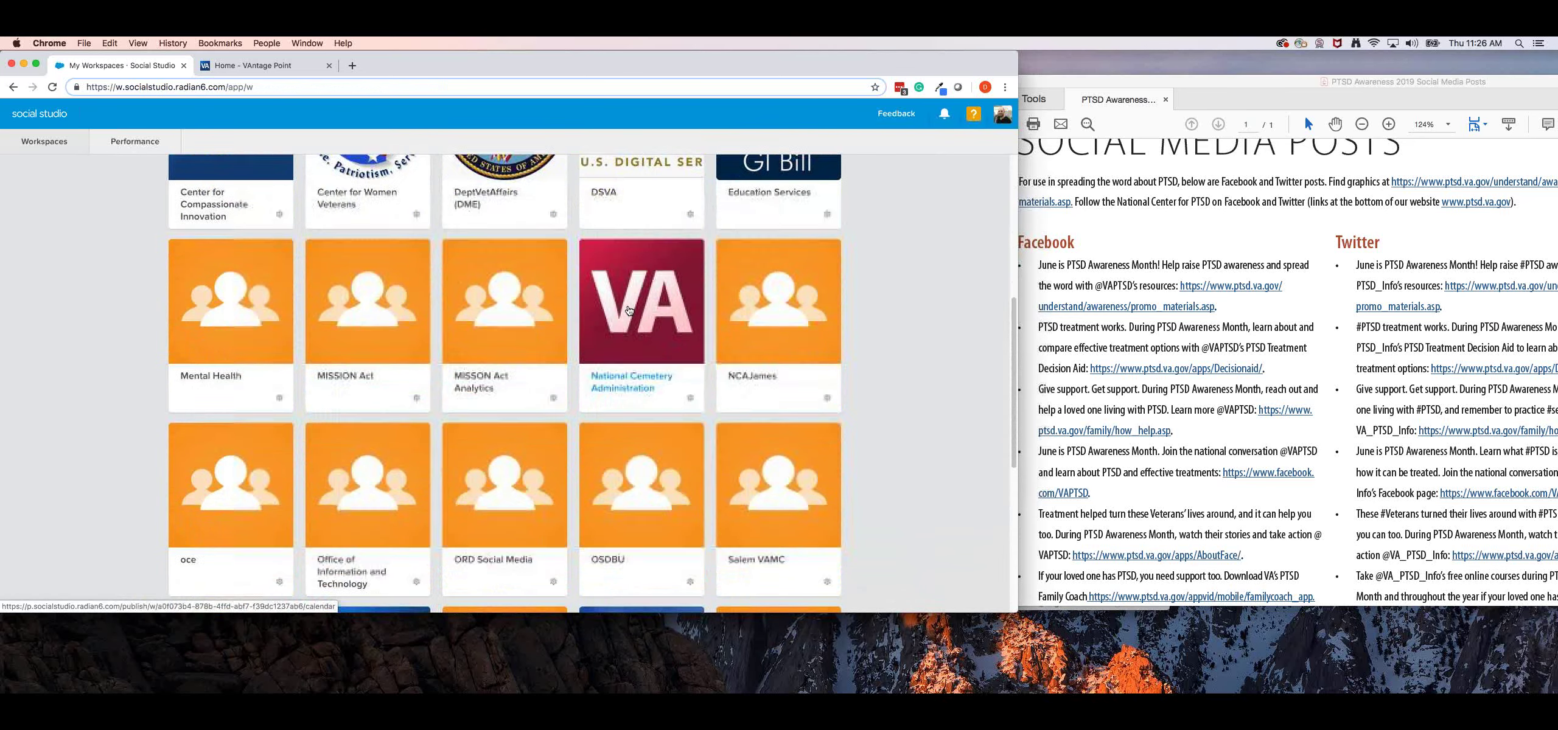
scroll(630, 311, down, 2)
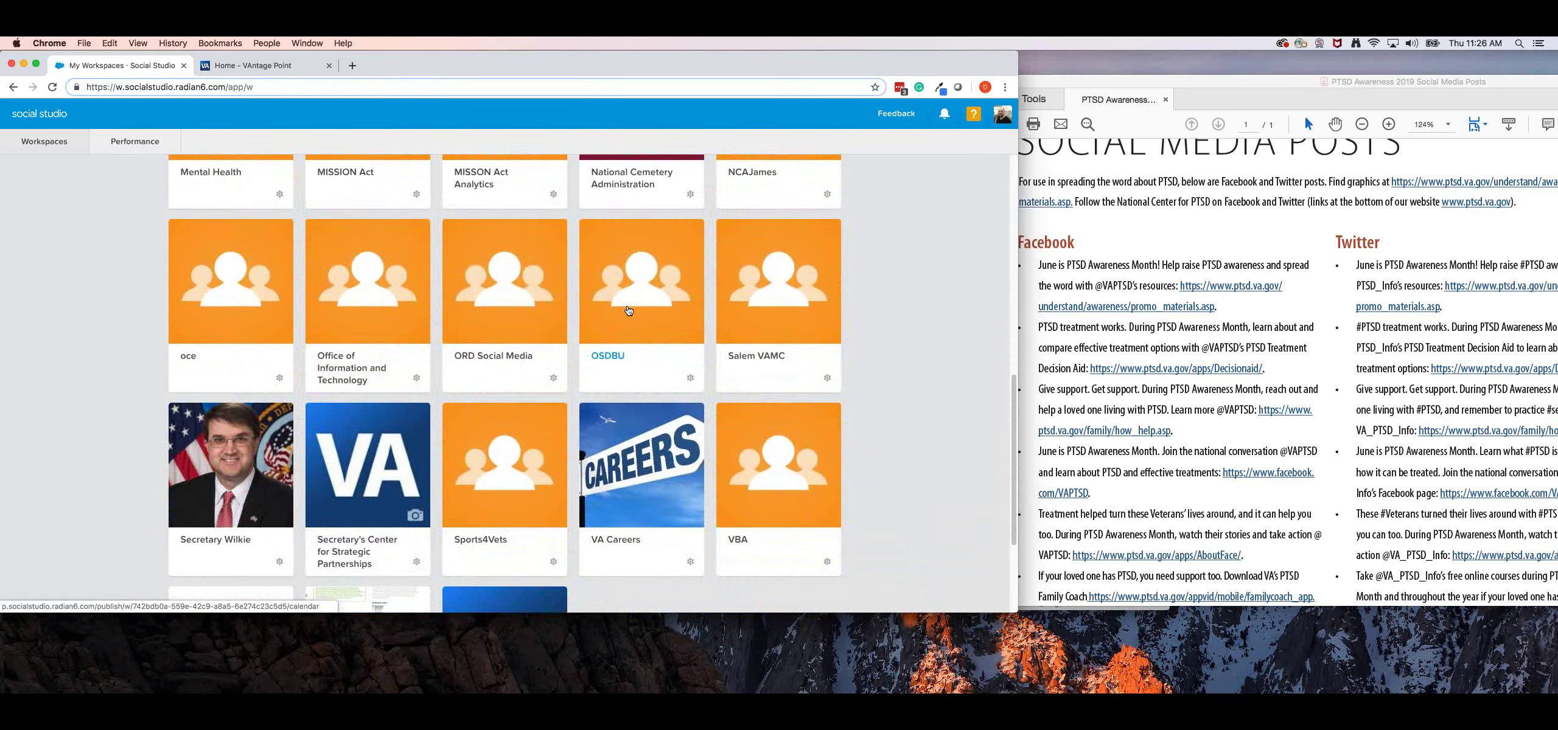
scroll(626, 305, down, 2)
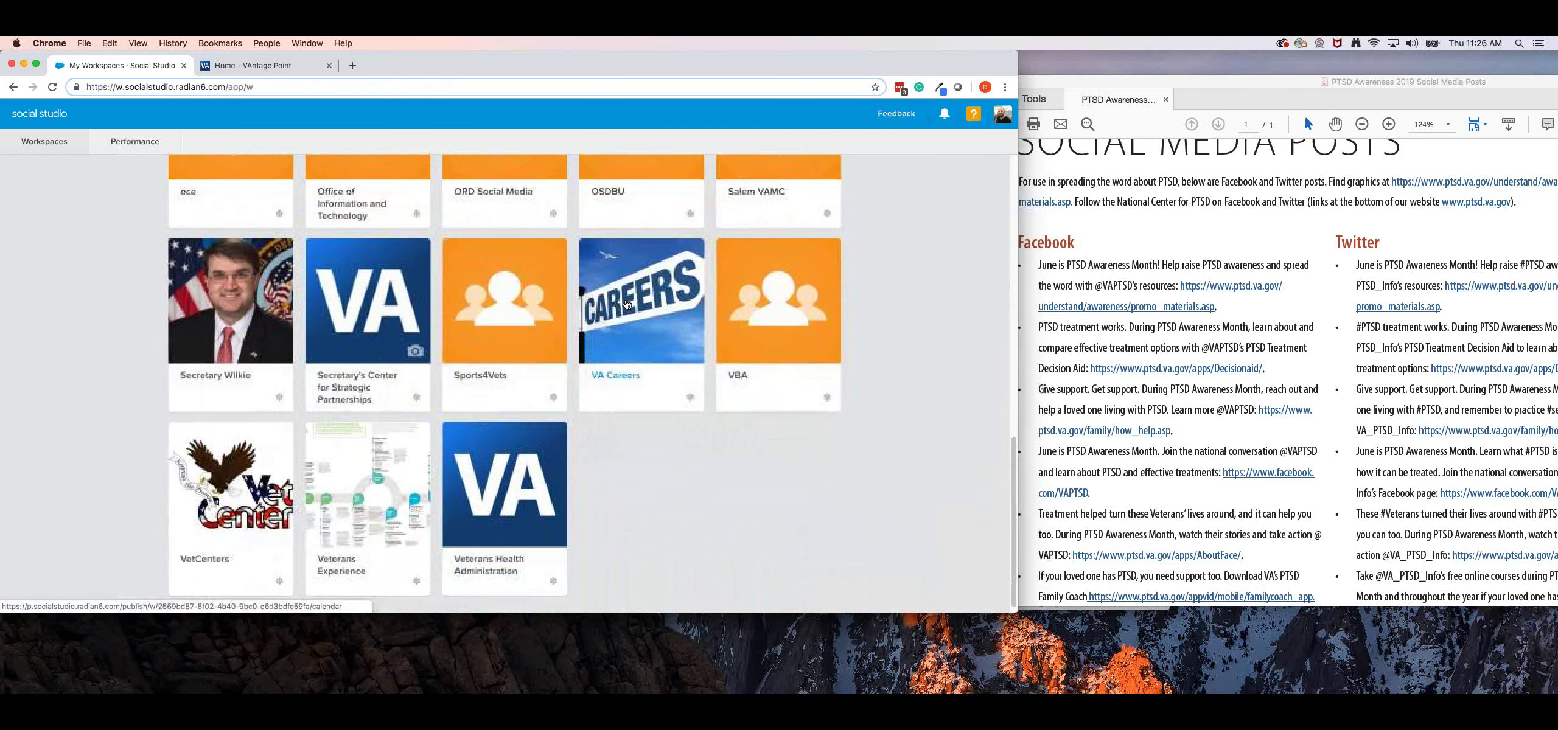
scroll(626, 304, up, 4)
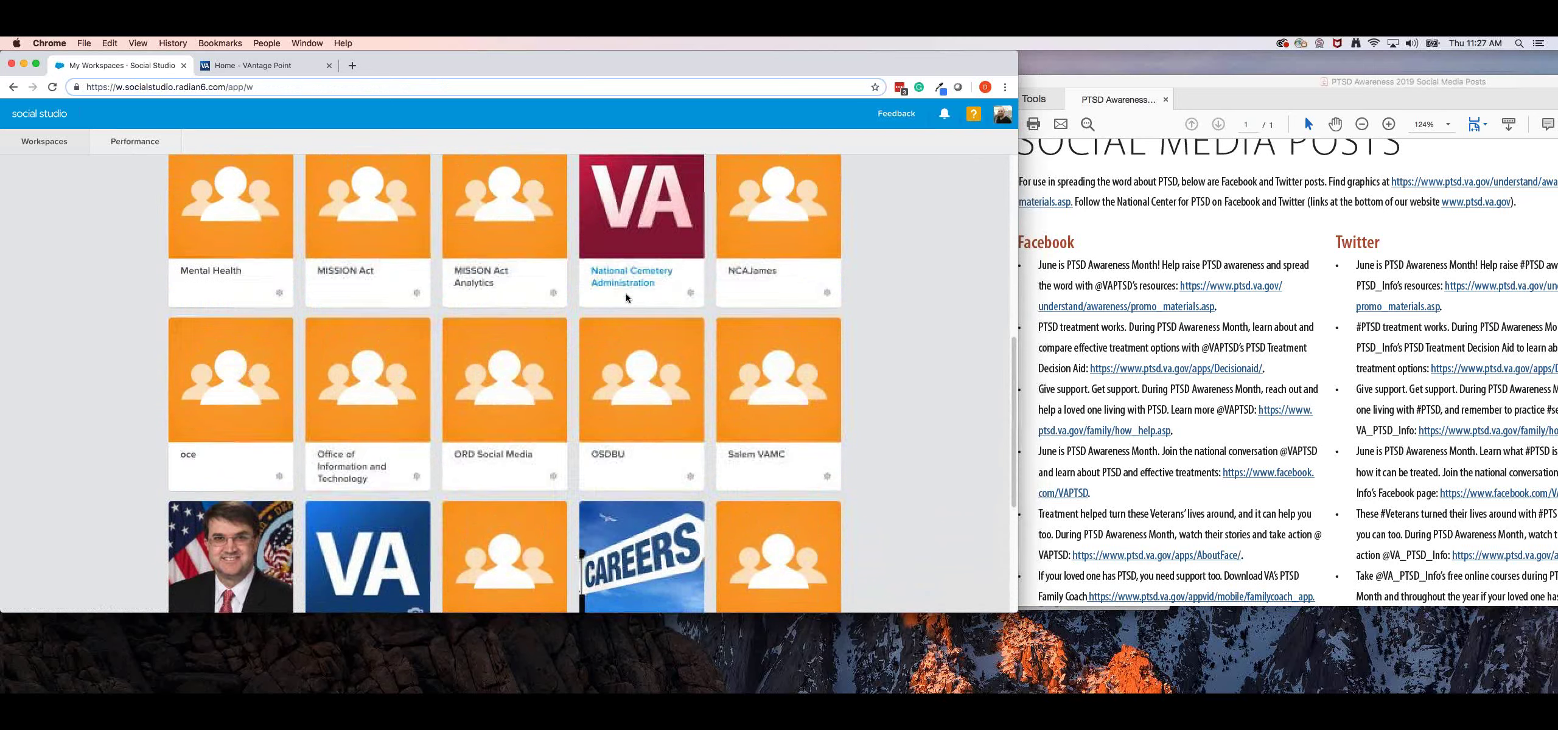
scroll(625, 294, up, 1)
click(266, 212)
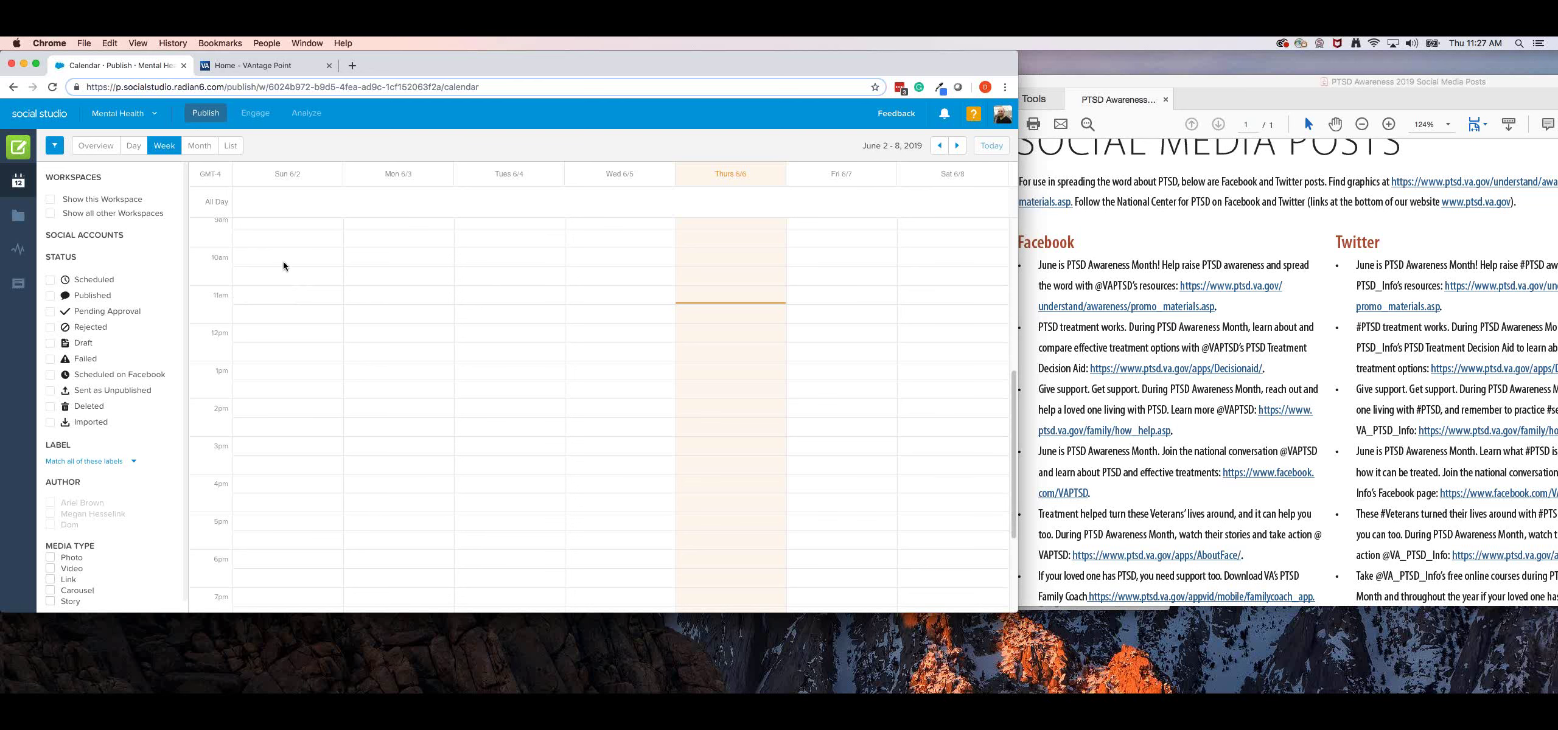
scroll(284, 262, up, 10)
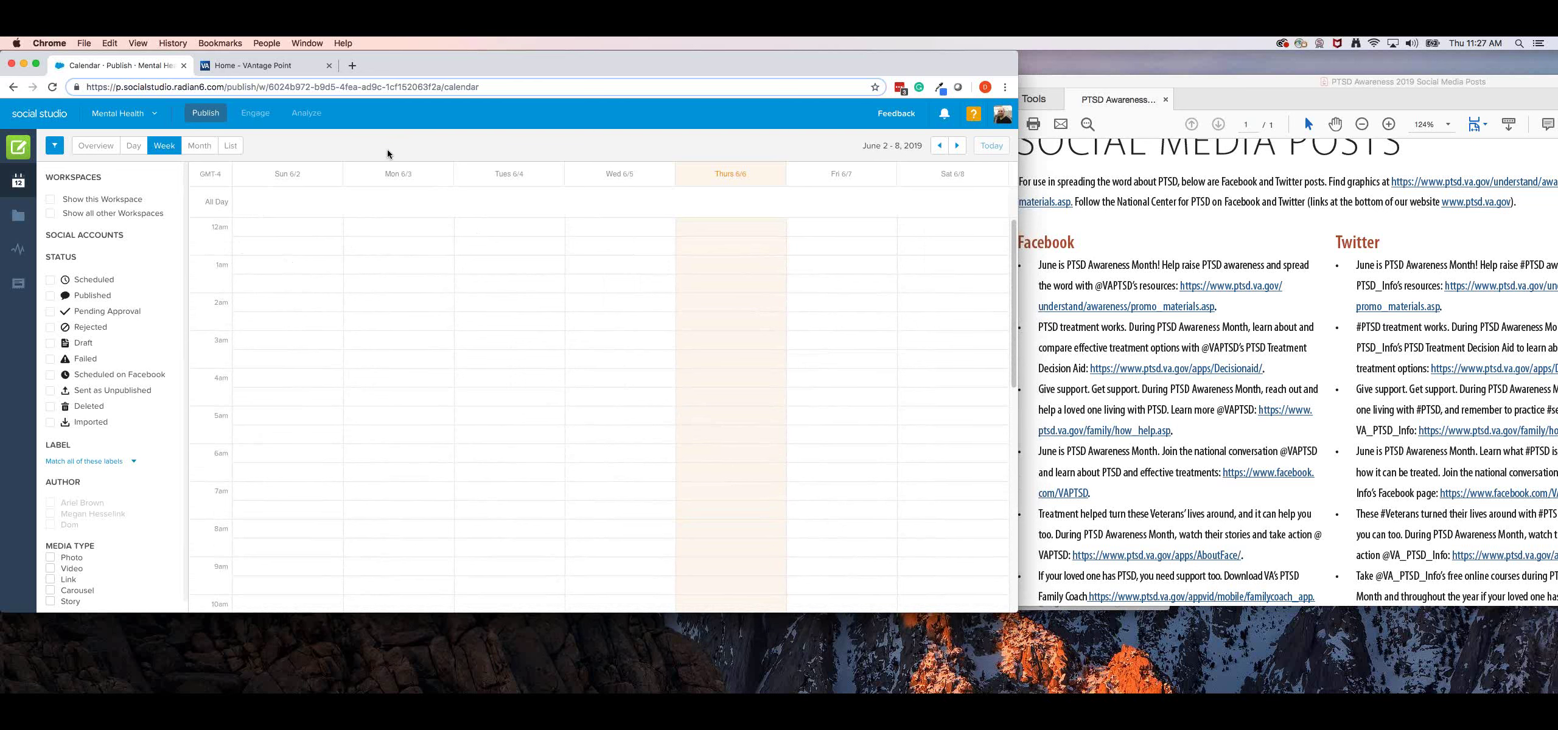
scroll(404, 292, down, 5)
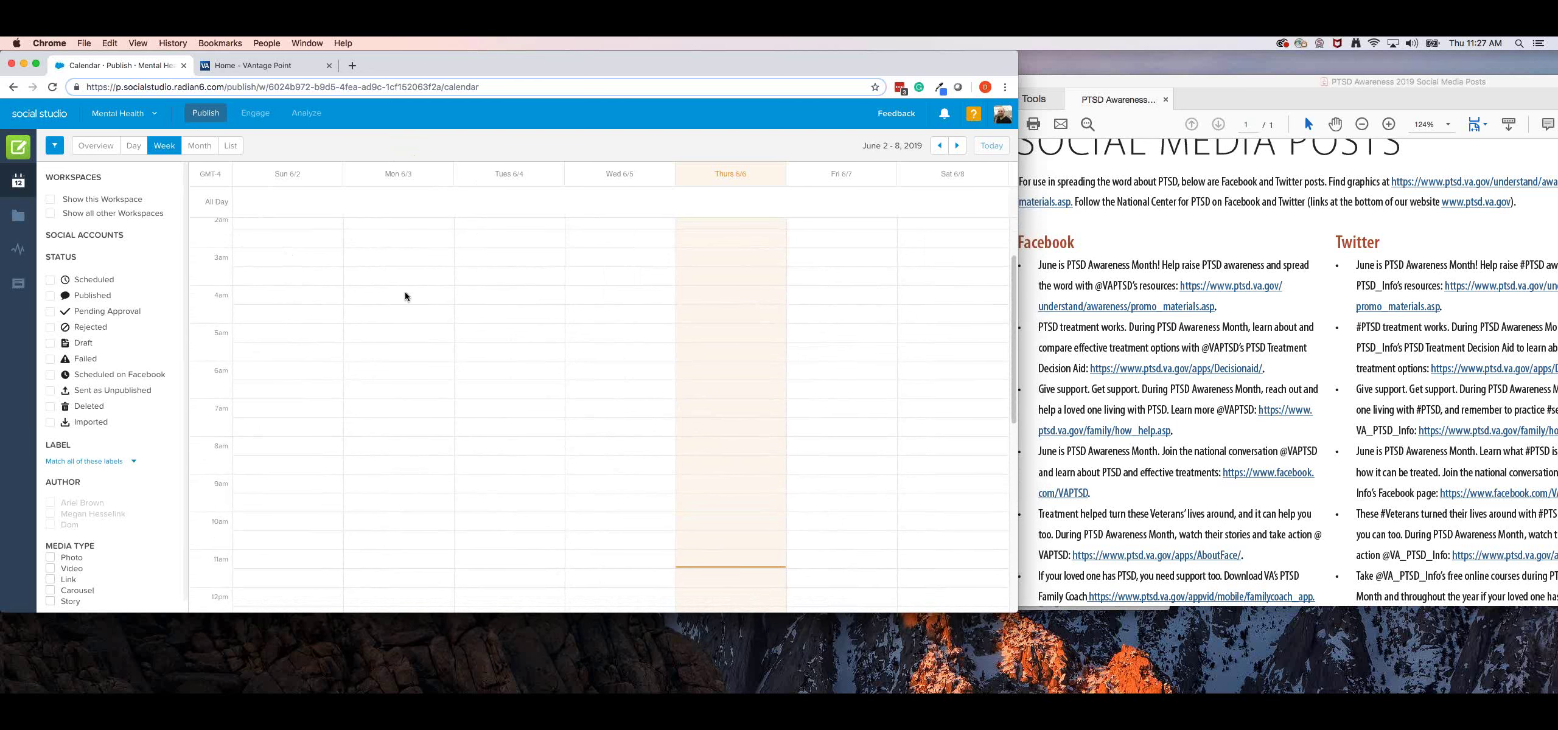
Switch to the DeptVetAffairs (DME) workspace and start a Facebook post in the Thursday 6/6 slot at 7pm.
click(122, 113)
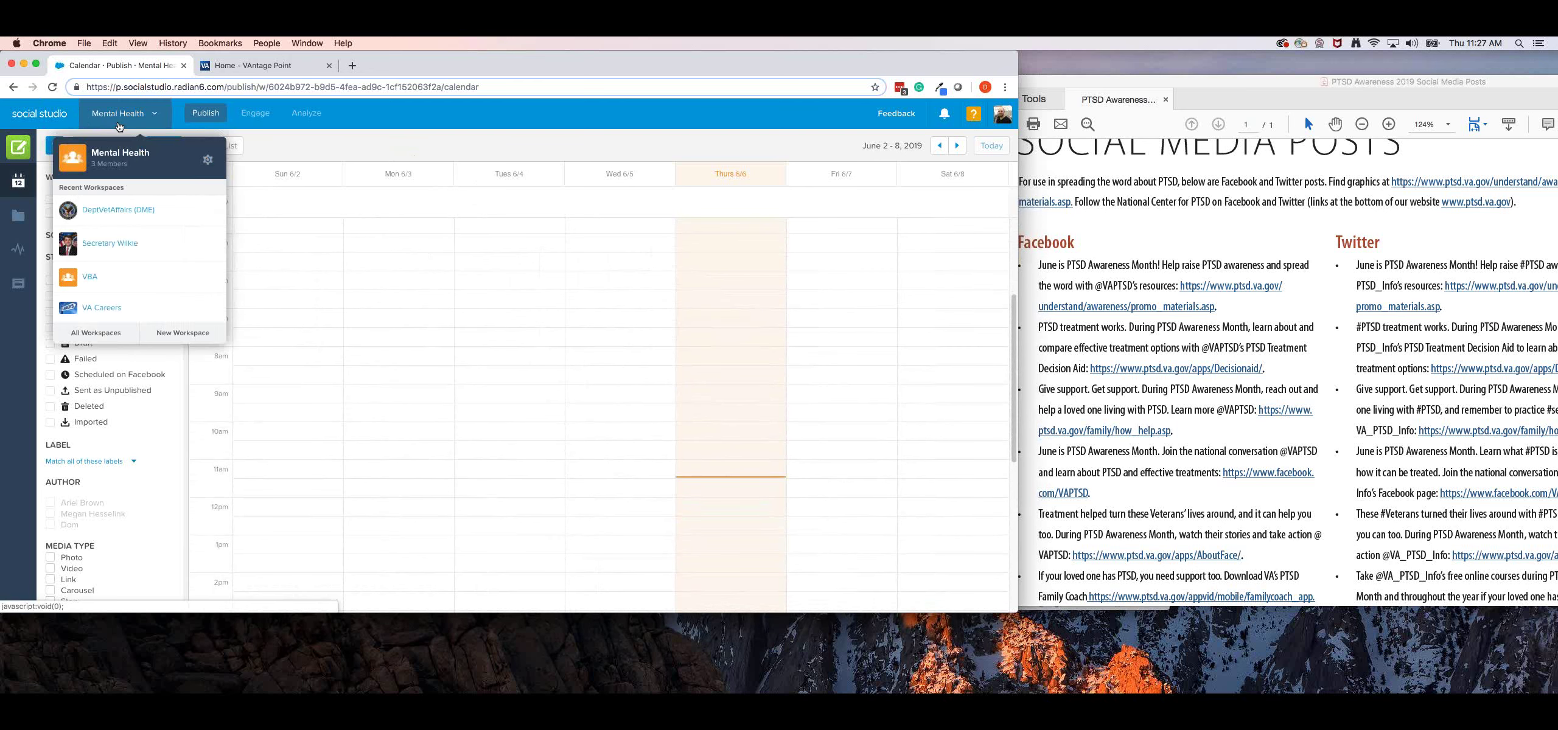
click(194, 212)
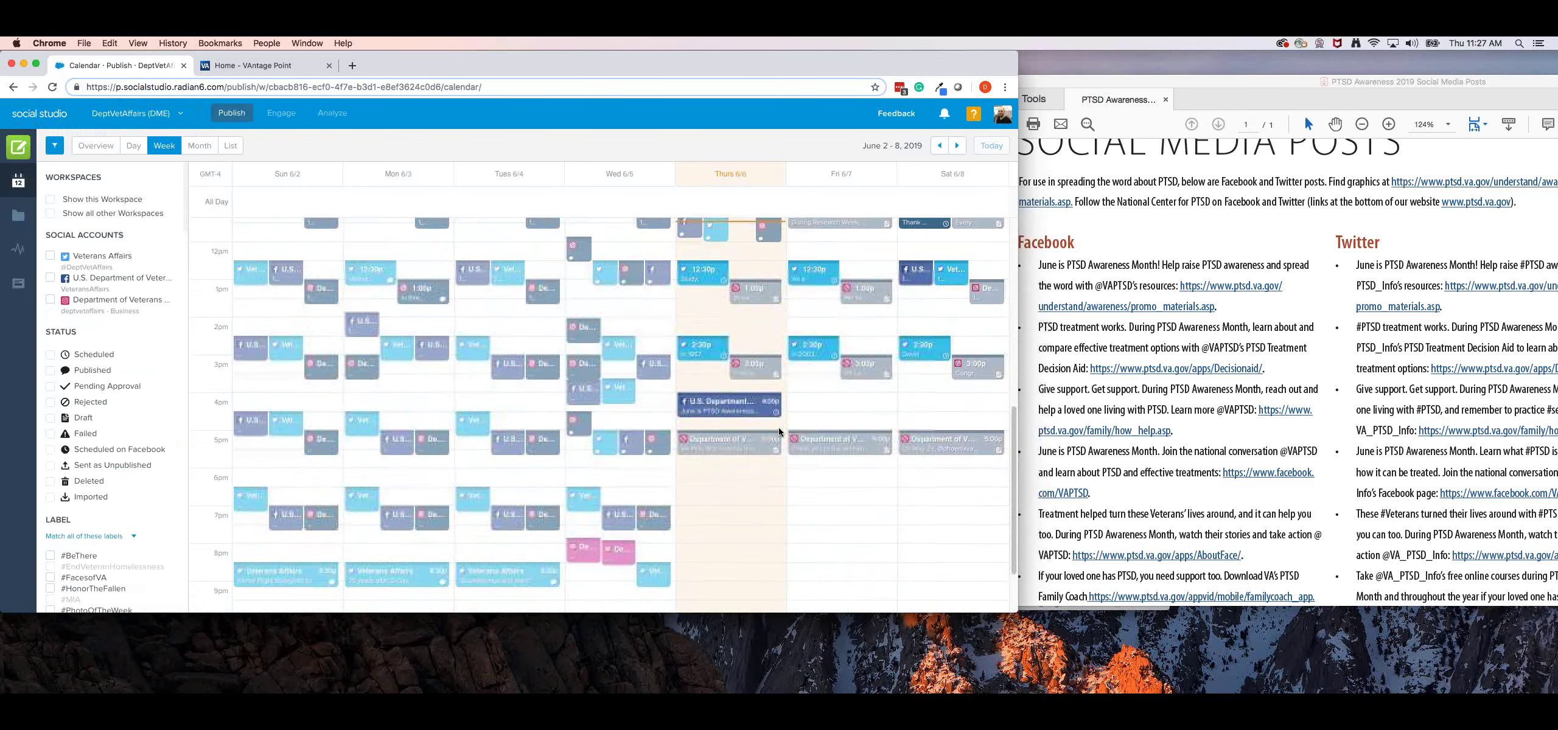
scroll(769, 470, down, 1)
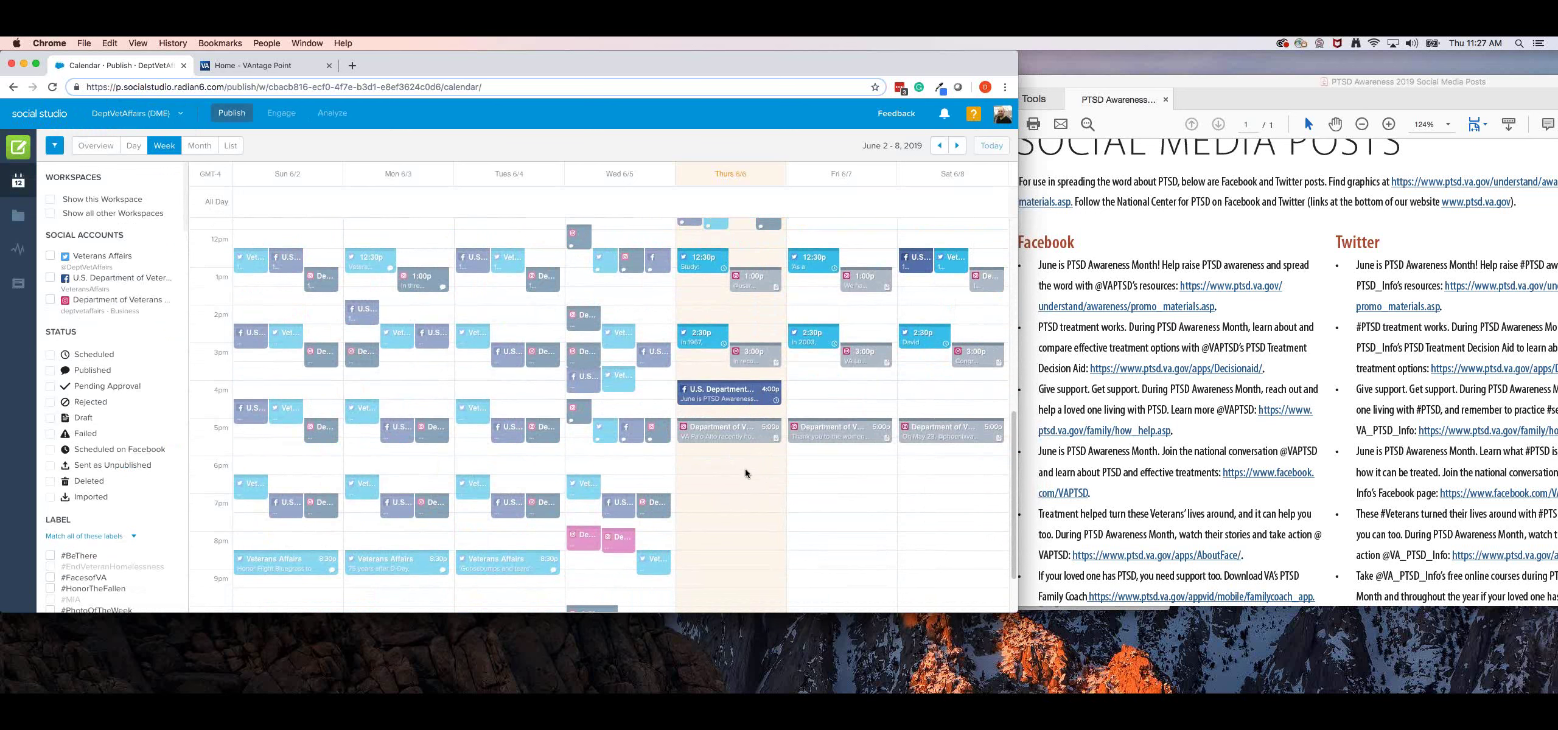
right_click(730, 503)
click(771, 262)
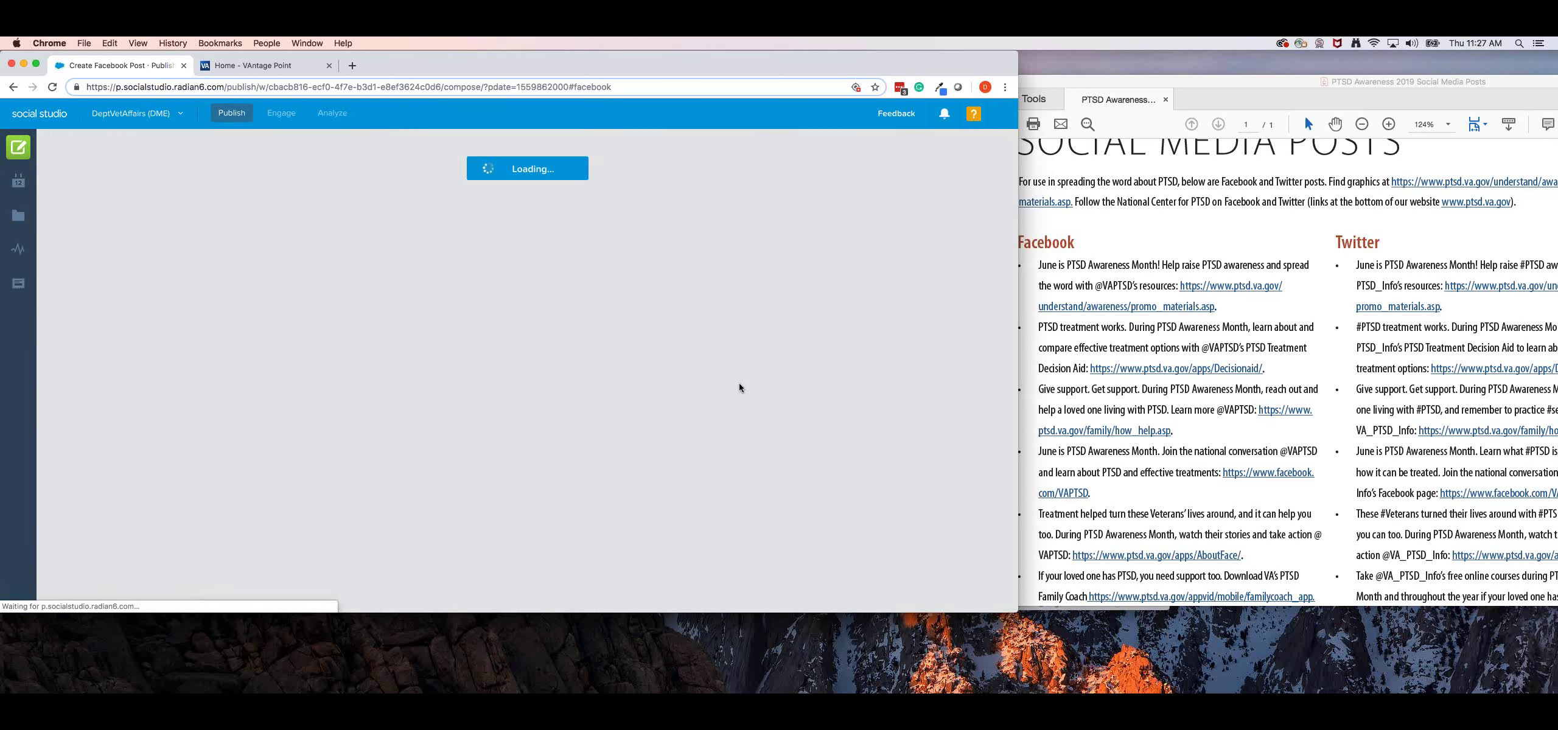
Address the Facebook post to the U.S. Department of Veterans Affairs account, enter "test" as its content and save it as a draft.
click(256, 241)
click(240, 267)
click(238, 314)
text(test)
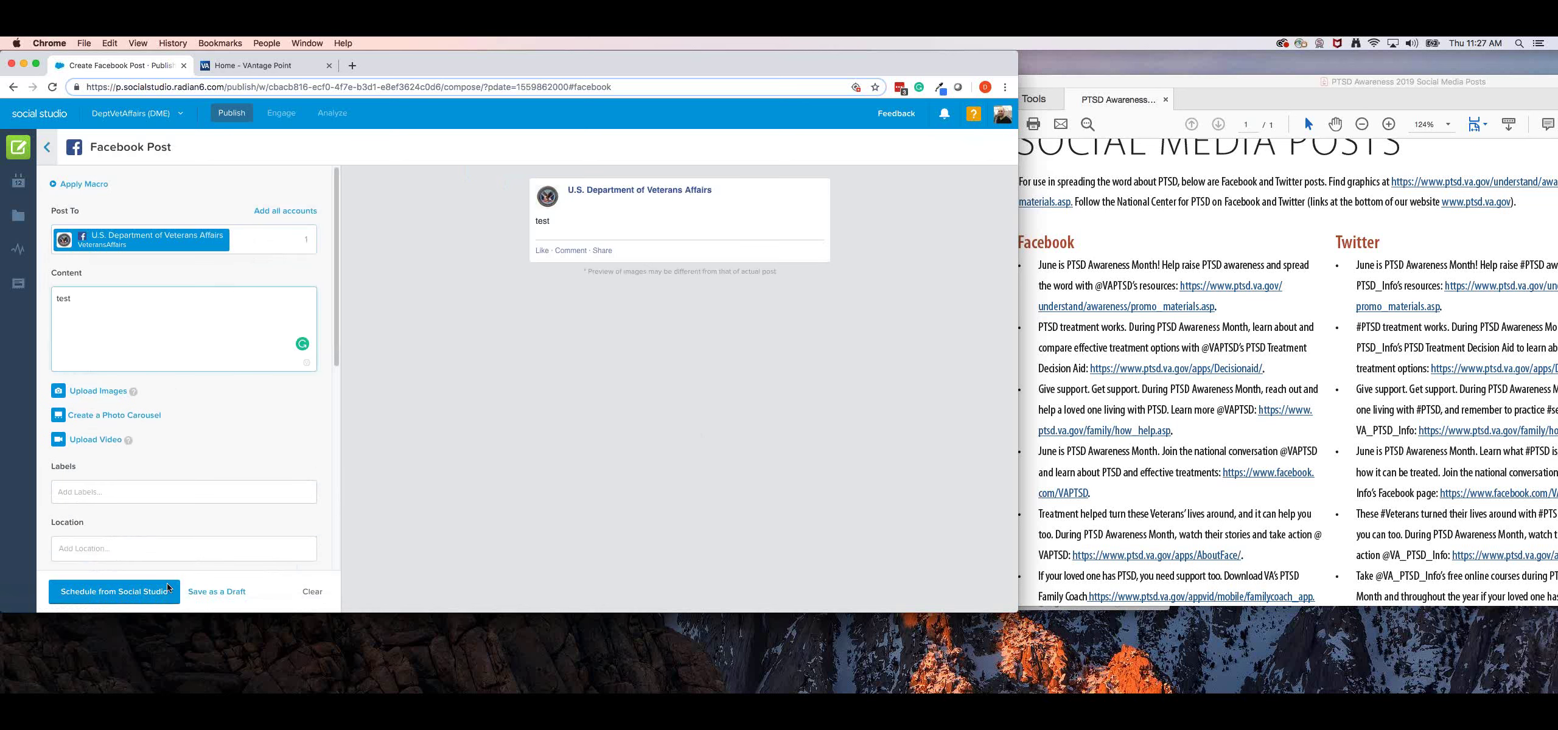
click(217, 591)
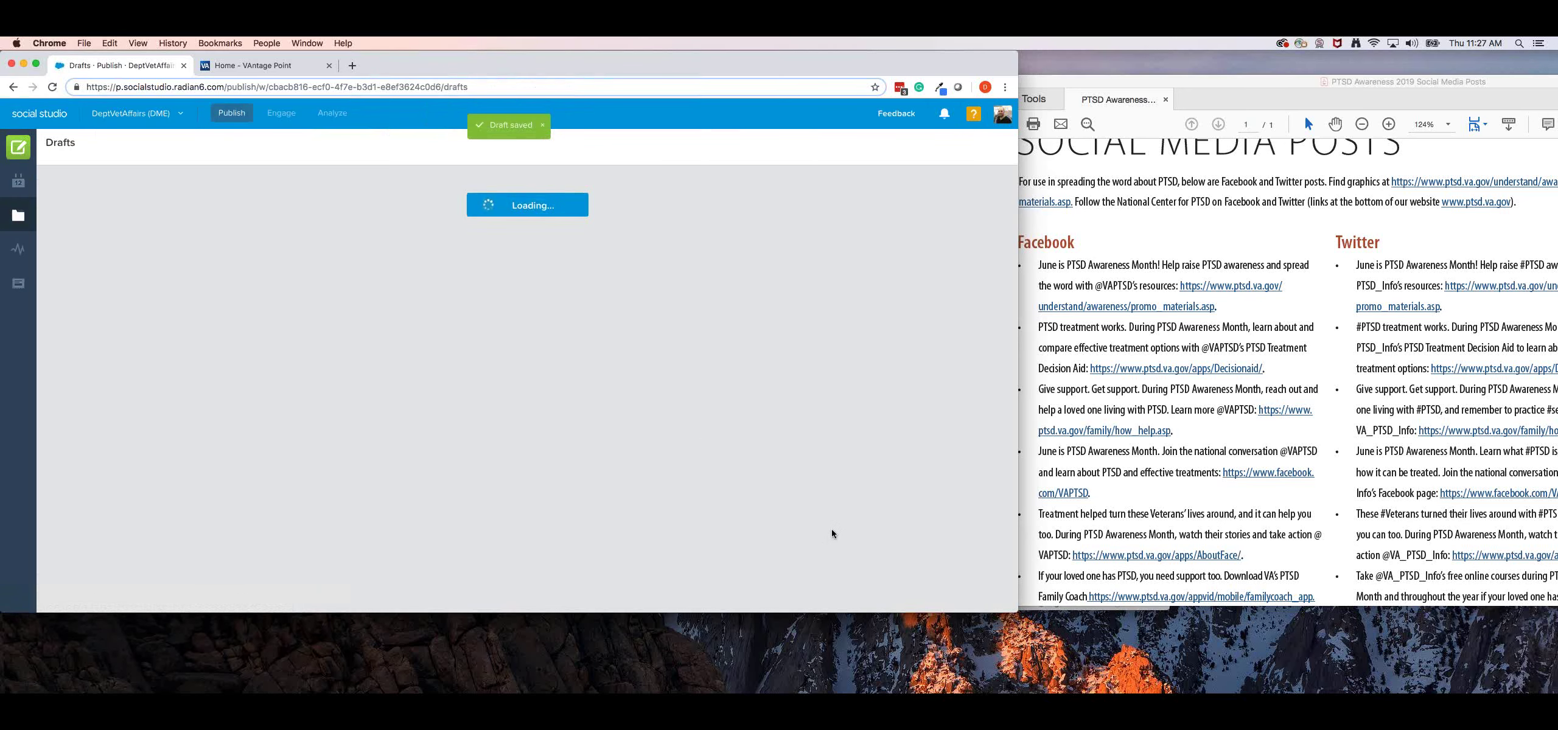
Return to the calendar and open the details of the "test" Facebook draft on Thursday 6/6 at 7pm.
scroll(822, 524, down, 1)
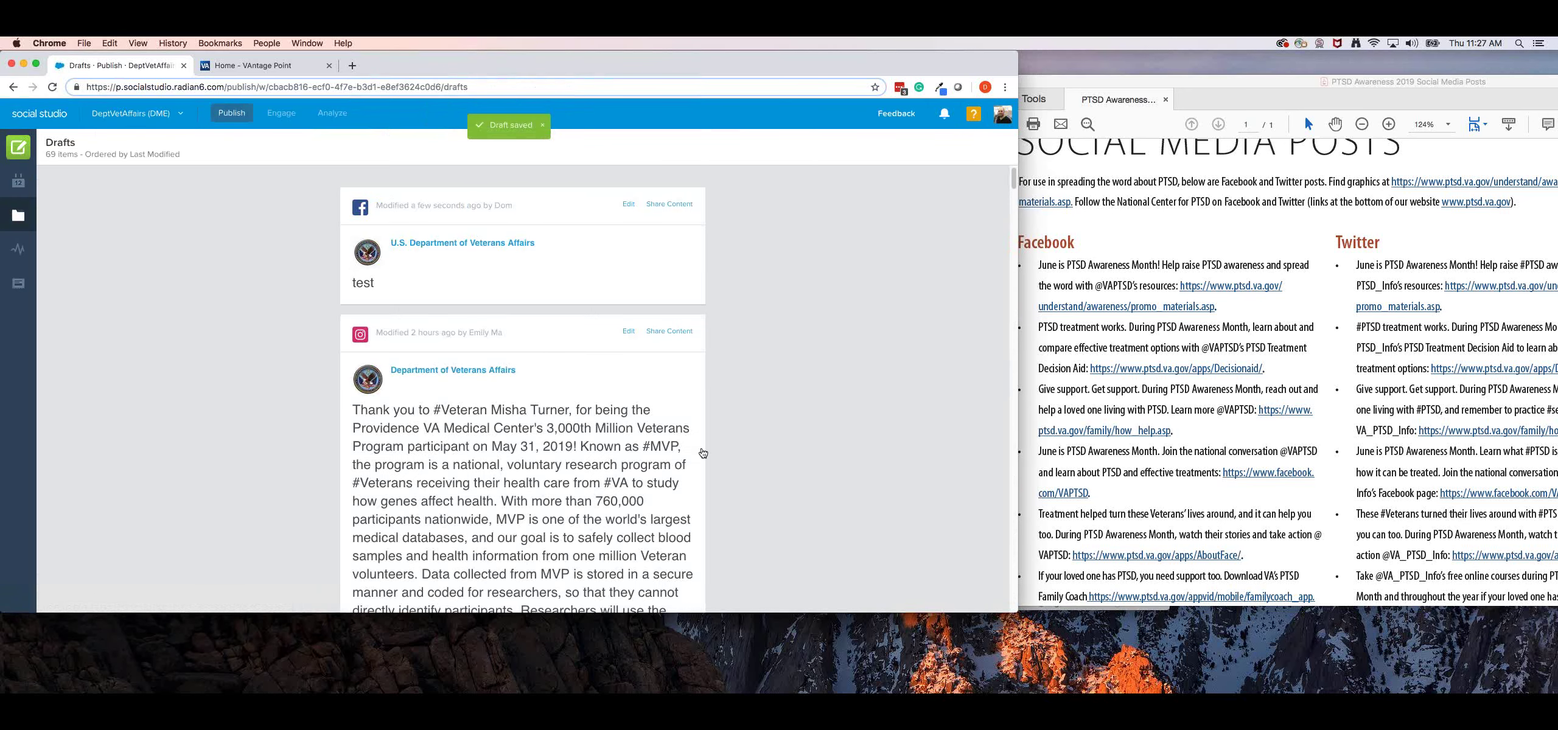
click(18, 181)
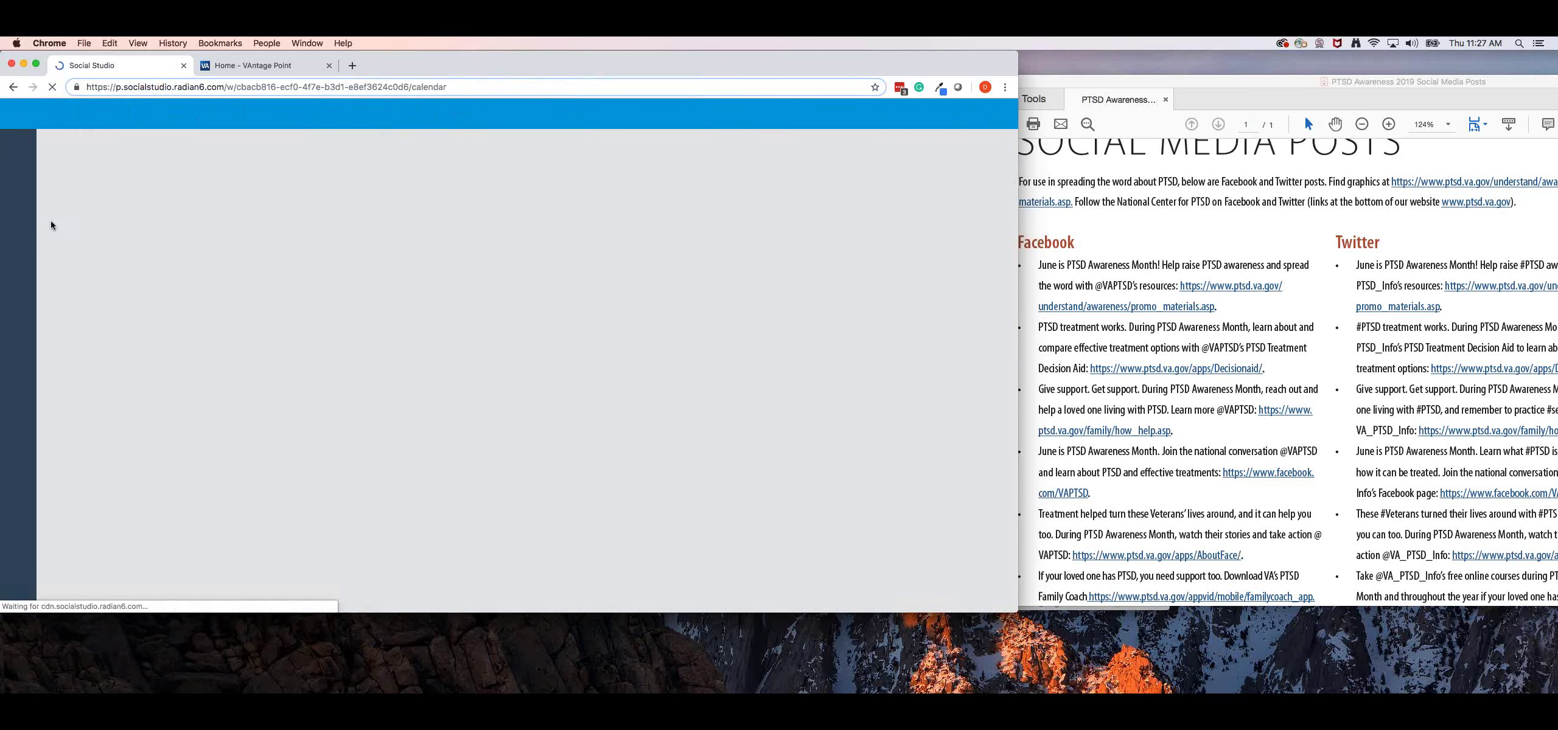
scroll(770, 372, down, 3)
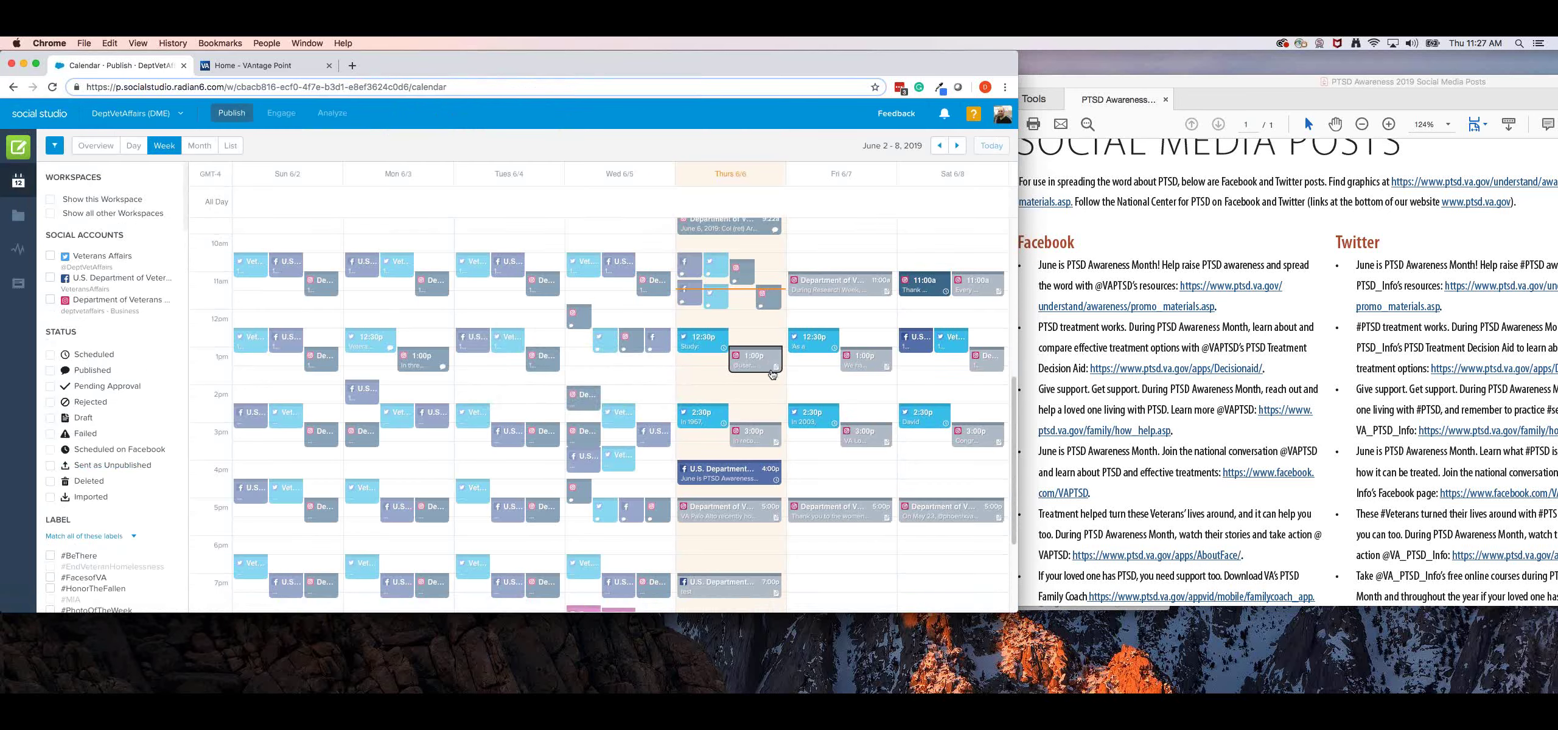
click(723, 482)
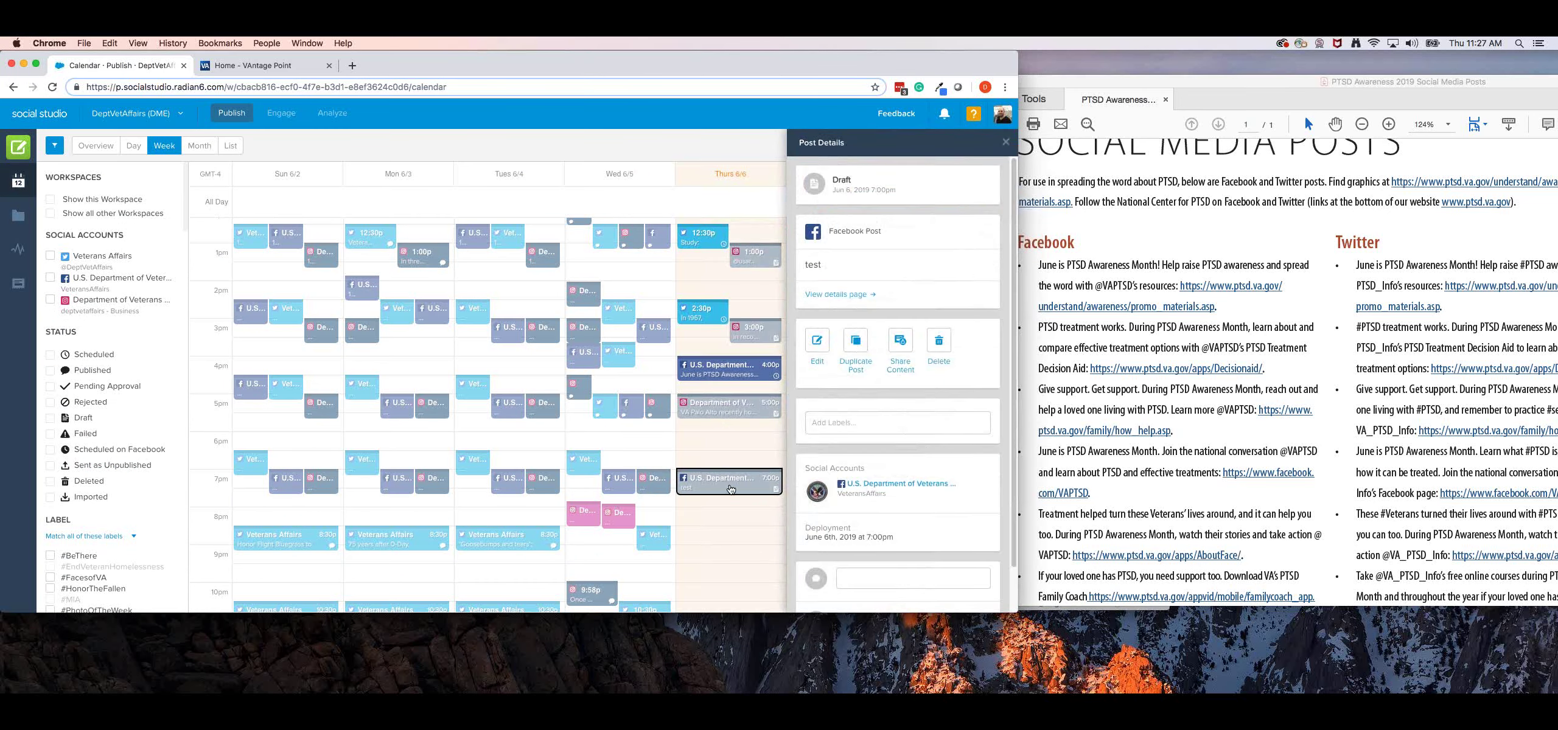
Start sharing the "test" draft as shared content and select all workspaces as recipients.
click(905, 347)
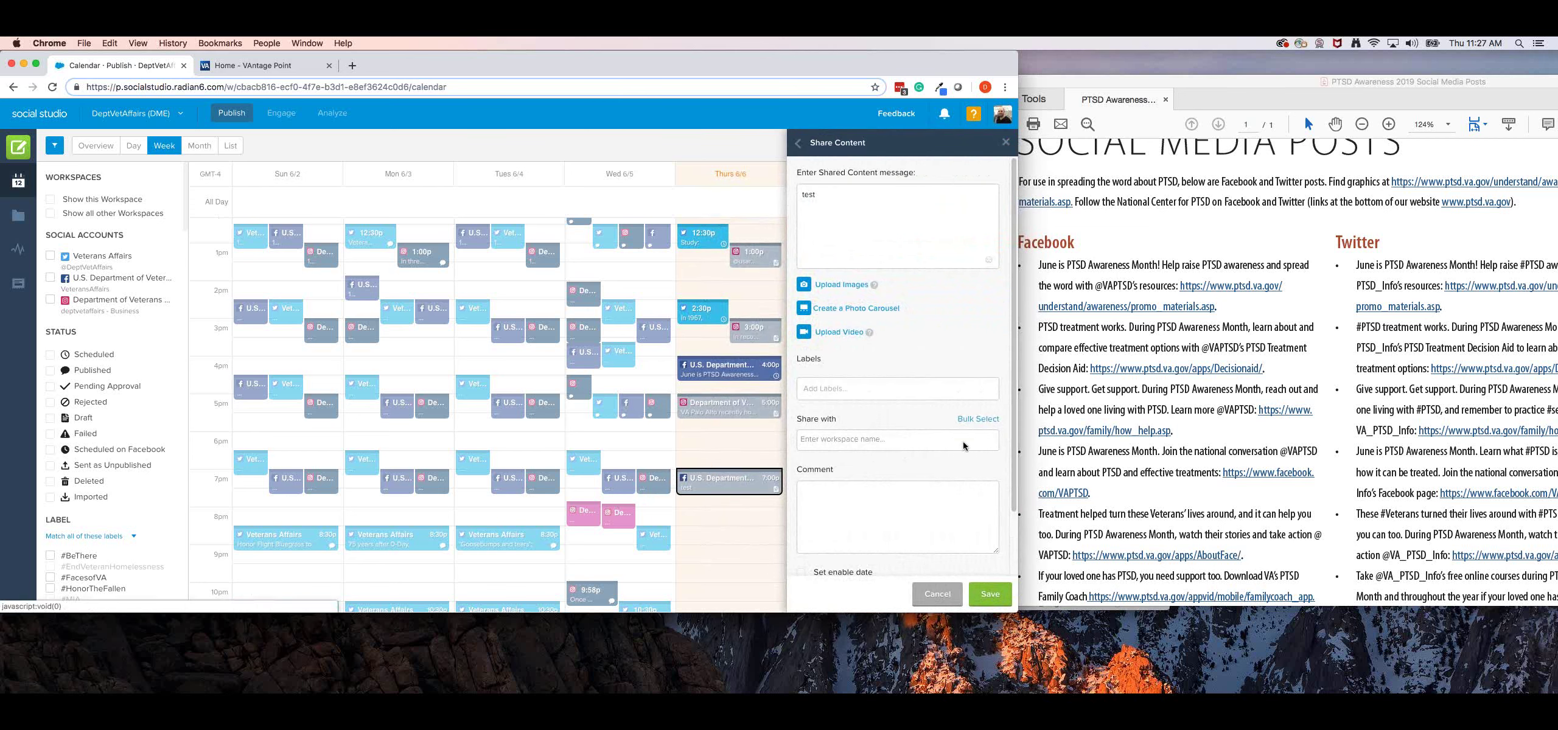
click(962, 441)
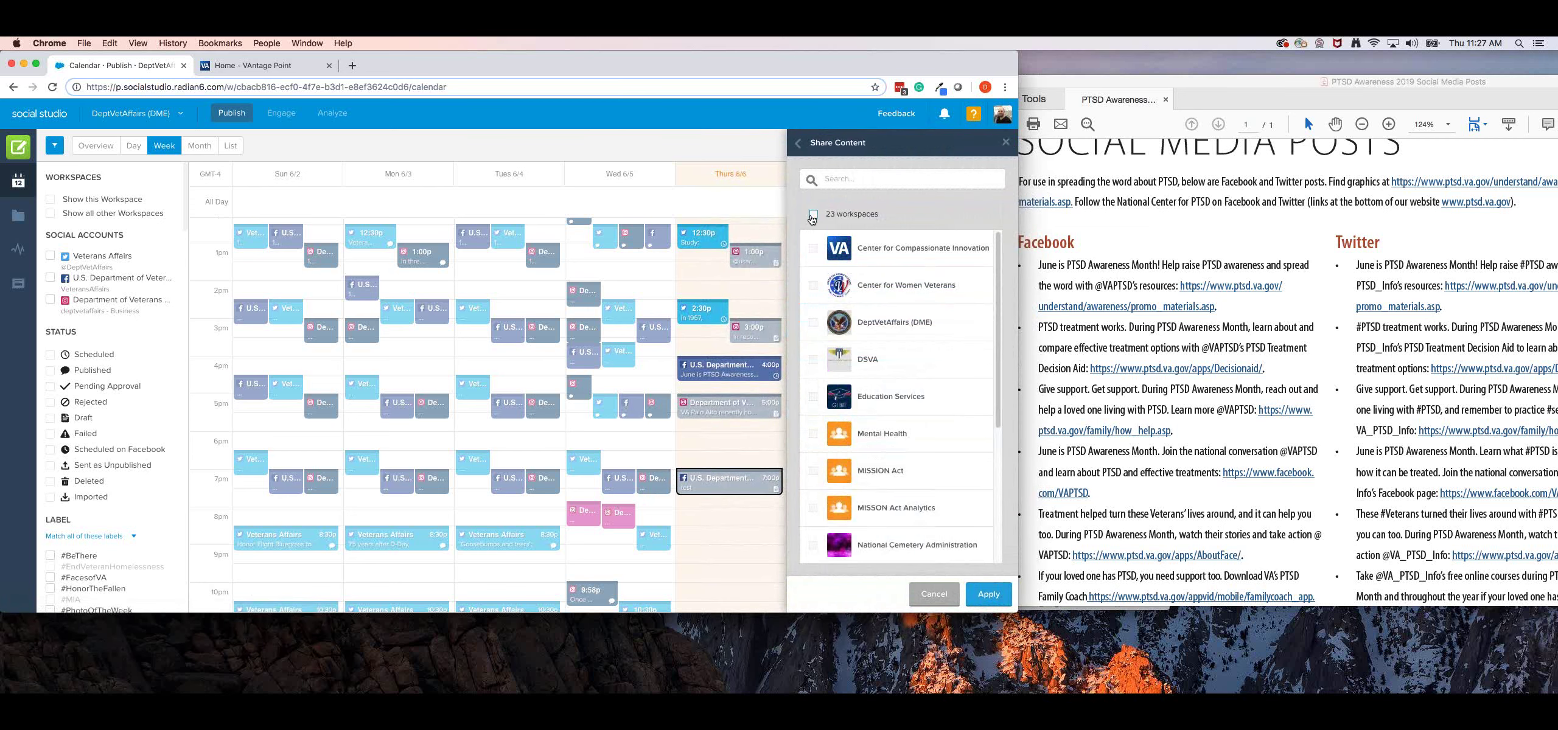
click(813, 215)
click(988, 596)
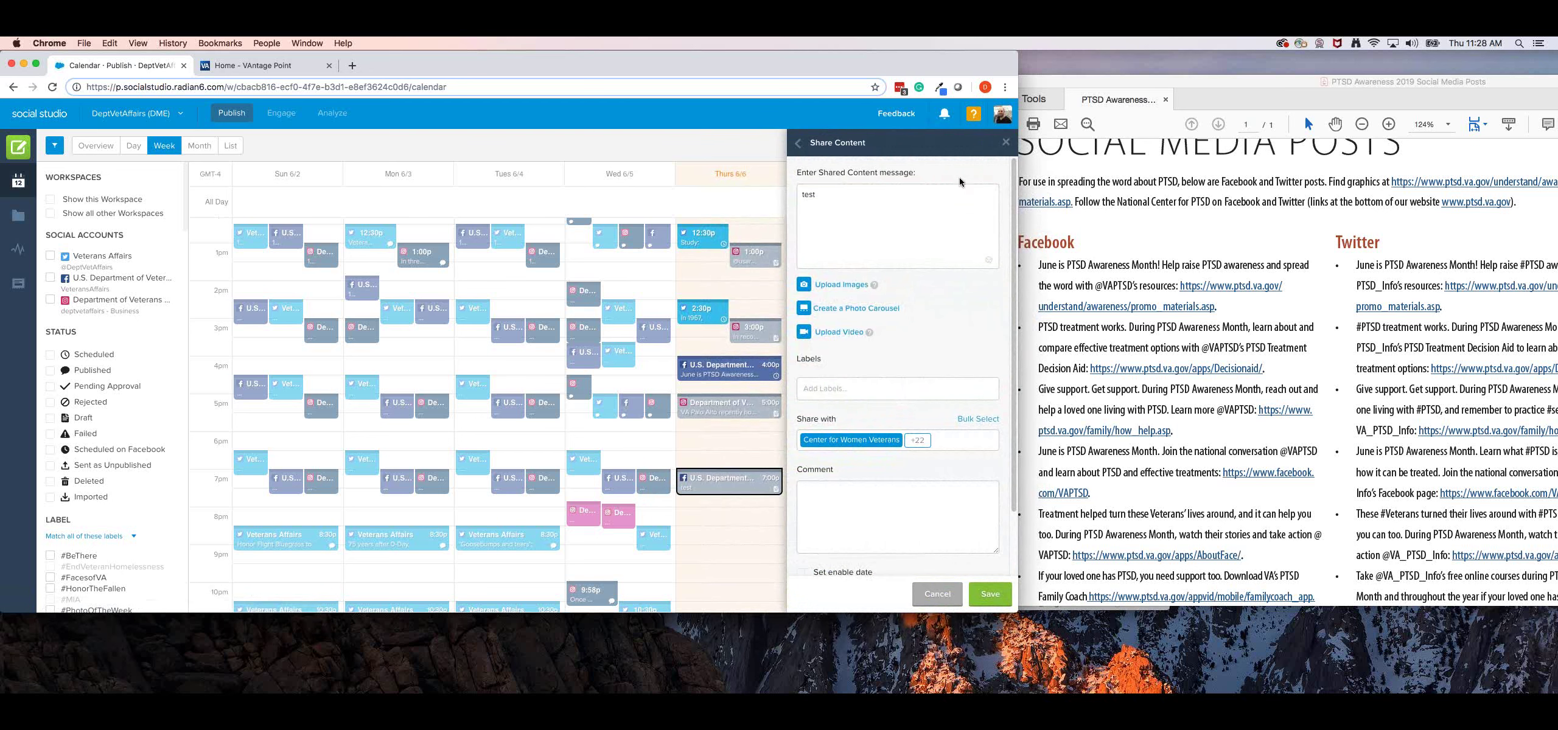
click(1196, 216)
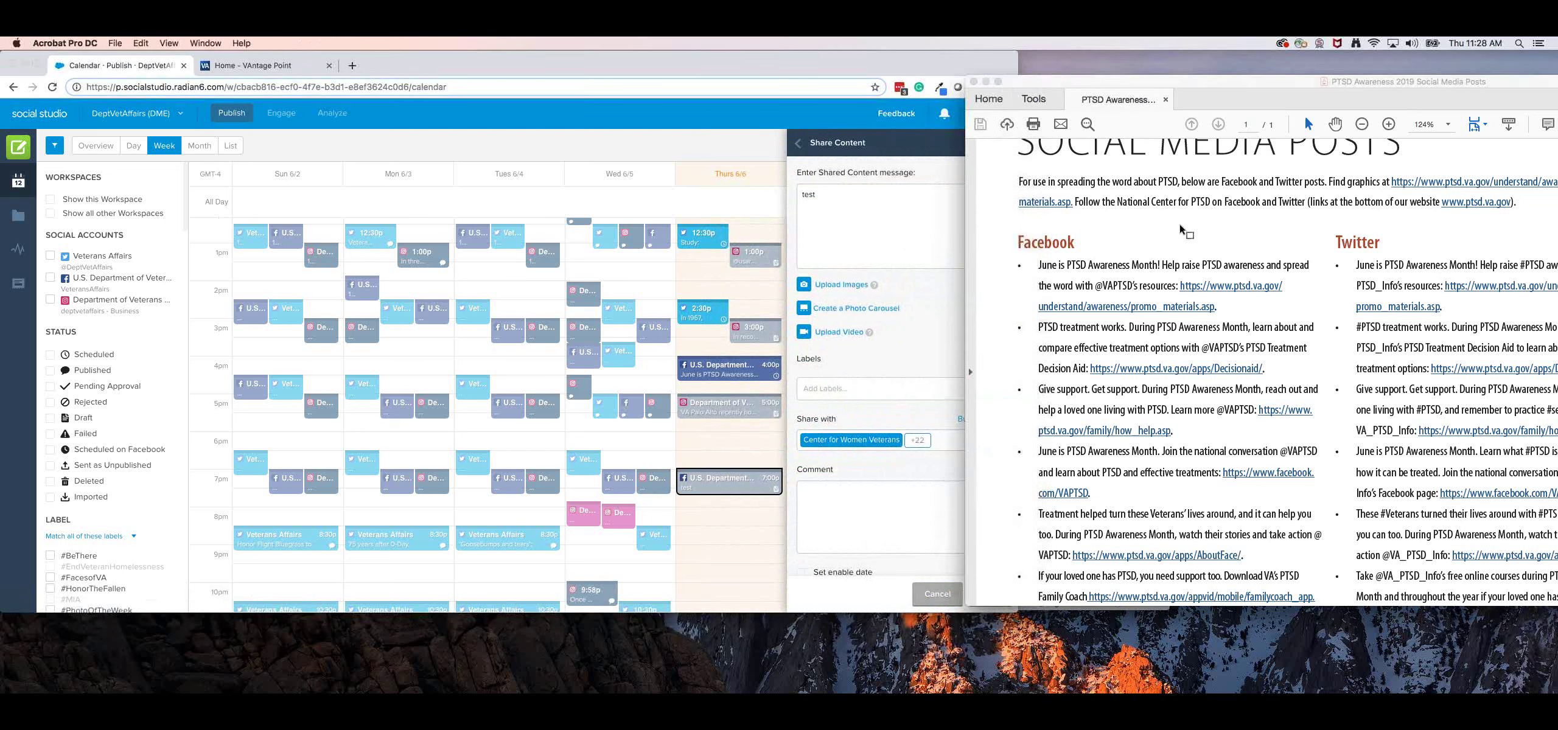
Highlight the first sample Facebook post in the PTSD PDF, and select the "test" message in the Share Content form.
drag(1039, 268, 1221, 309)
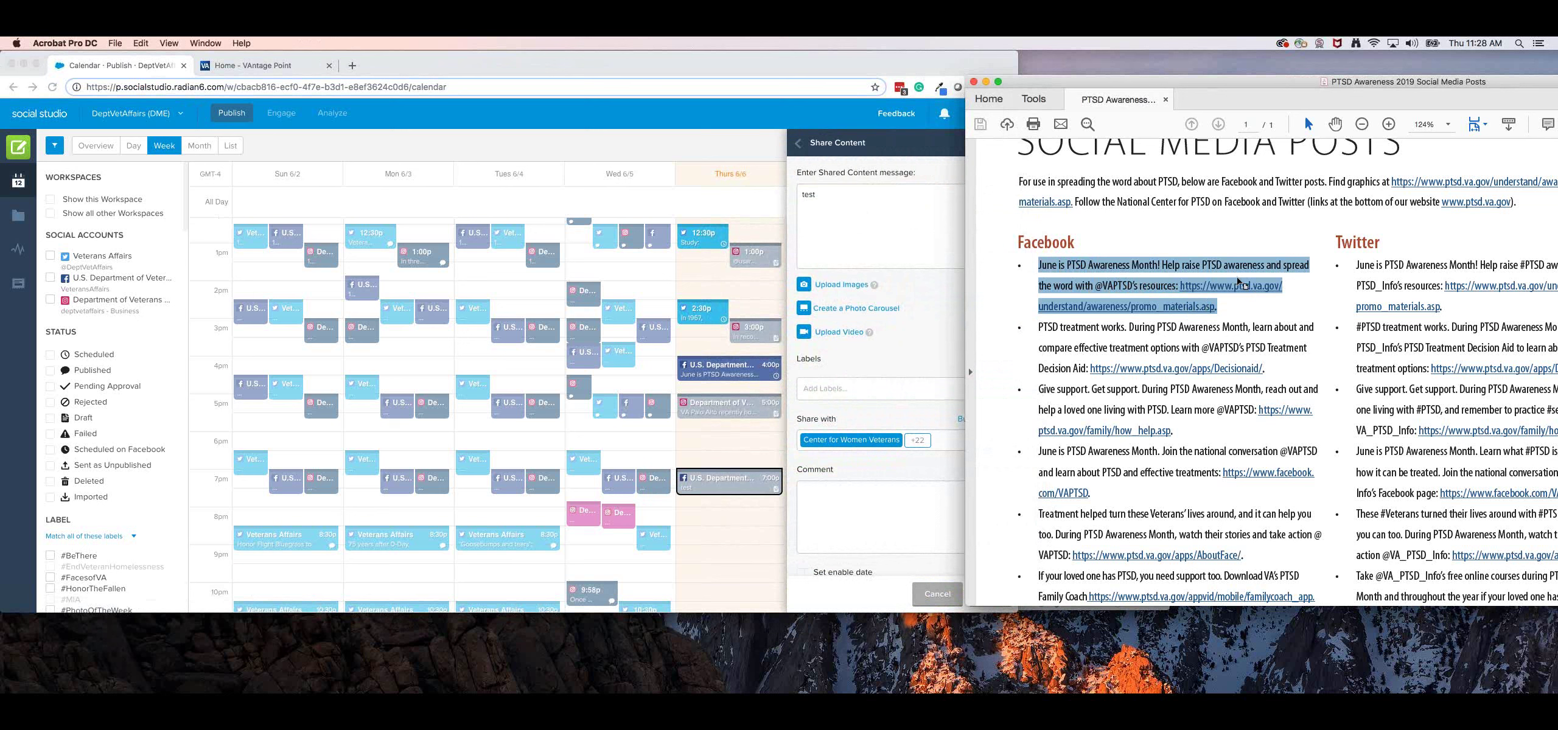
click(1257, 266)
click(1310, 265)
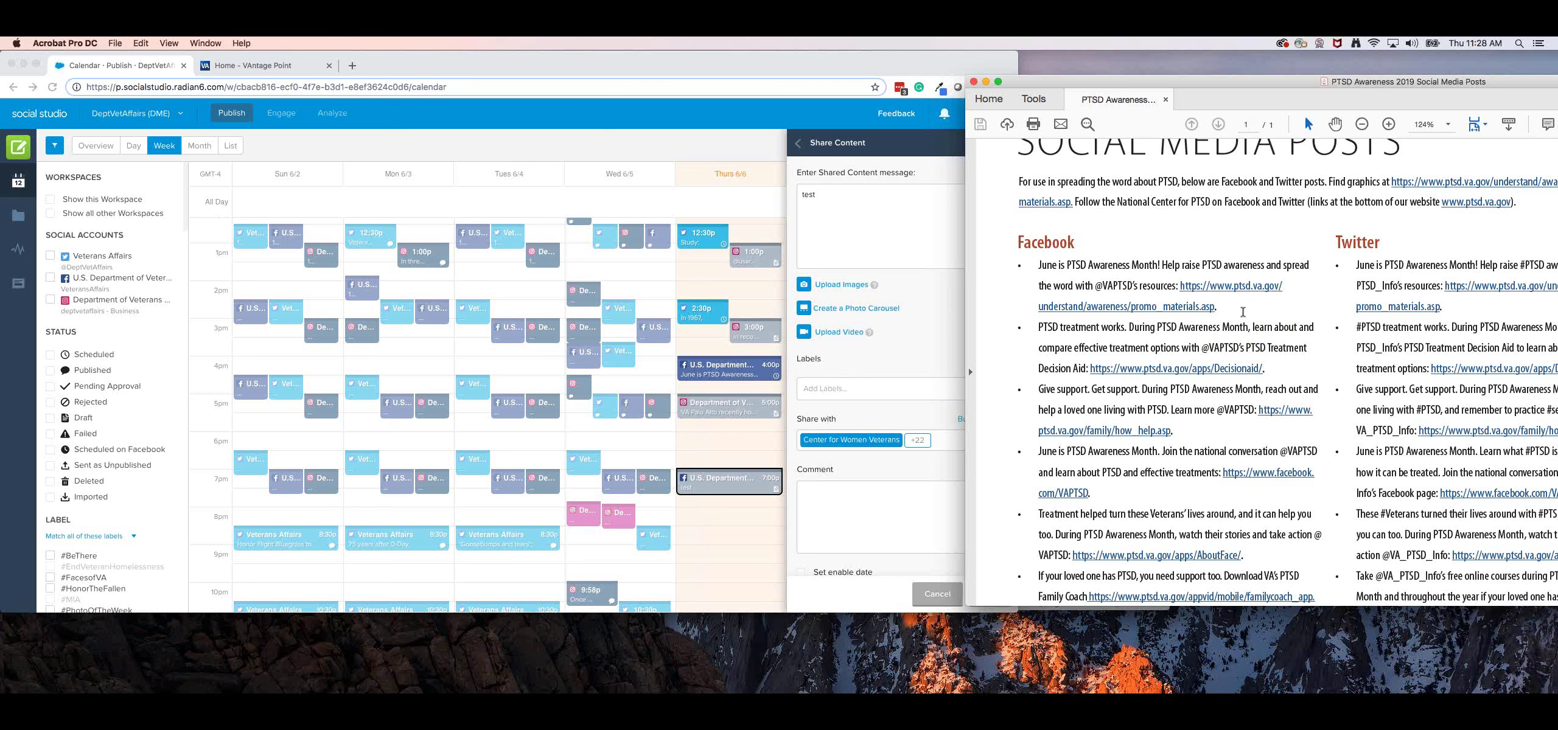
click(790, 233)
drag(857, 196, 795, 196)
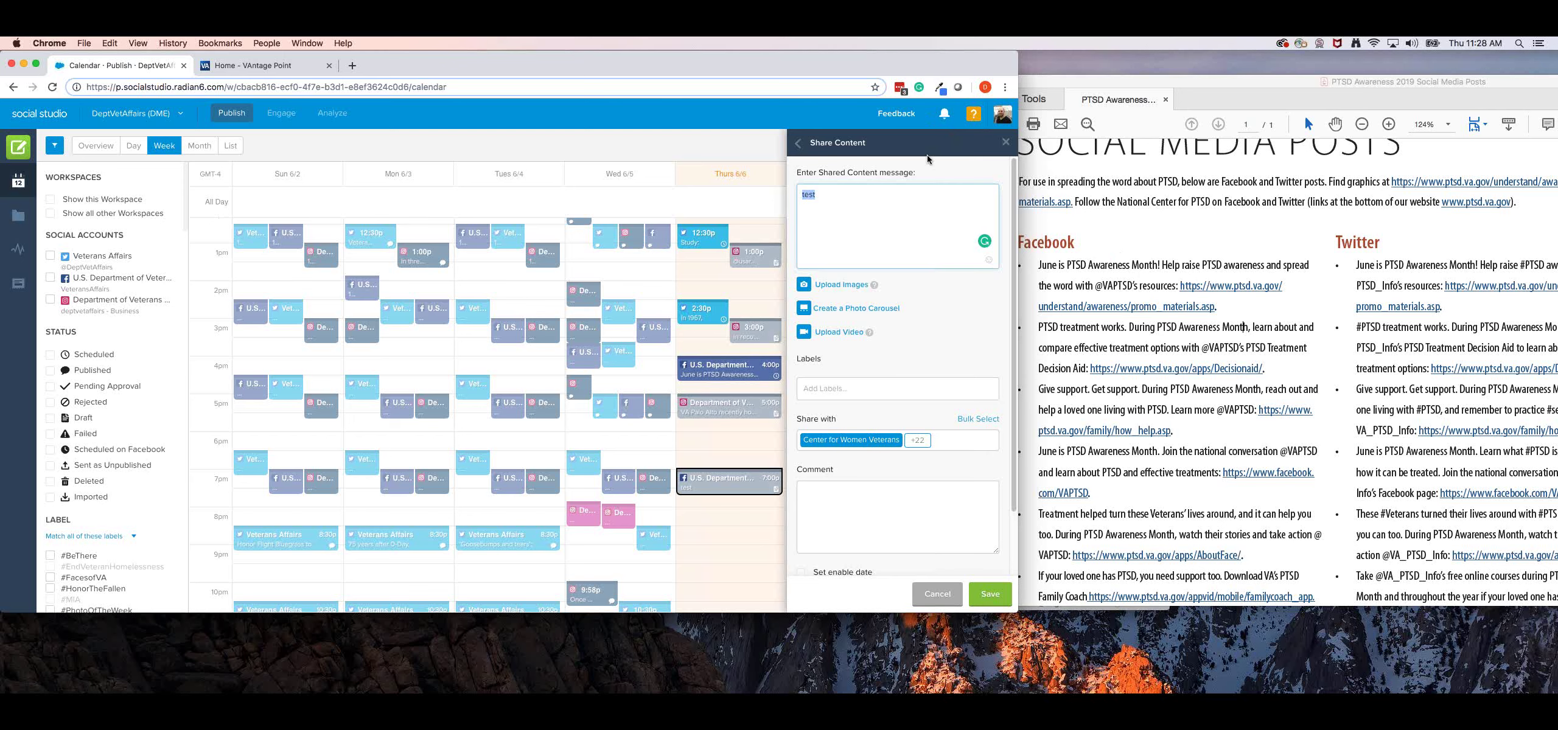
Open Shared Content, check the available label filters and browse the posts shared by other workspaces.
click(18, 283)
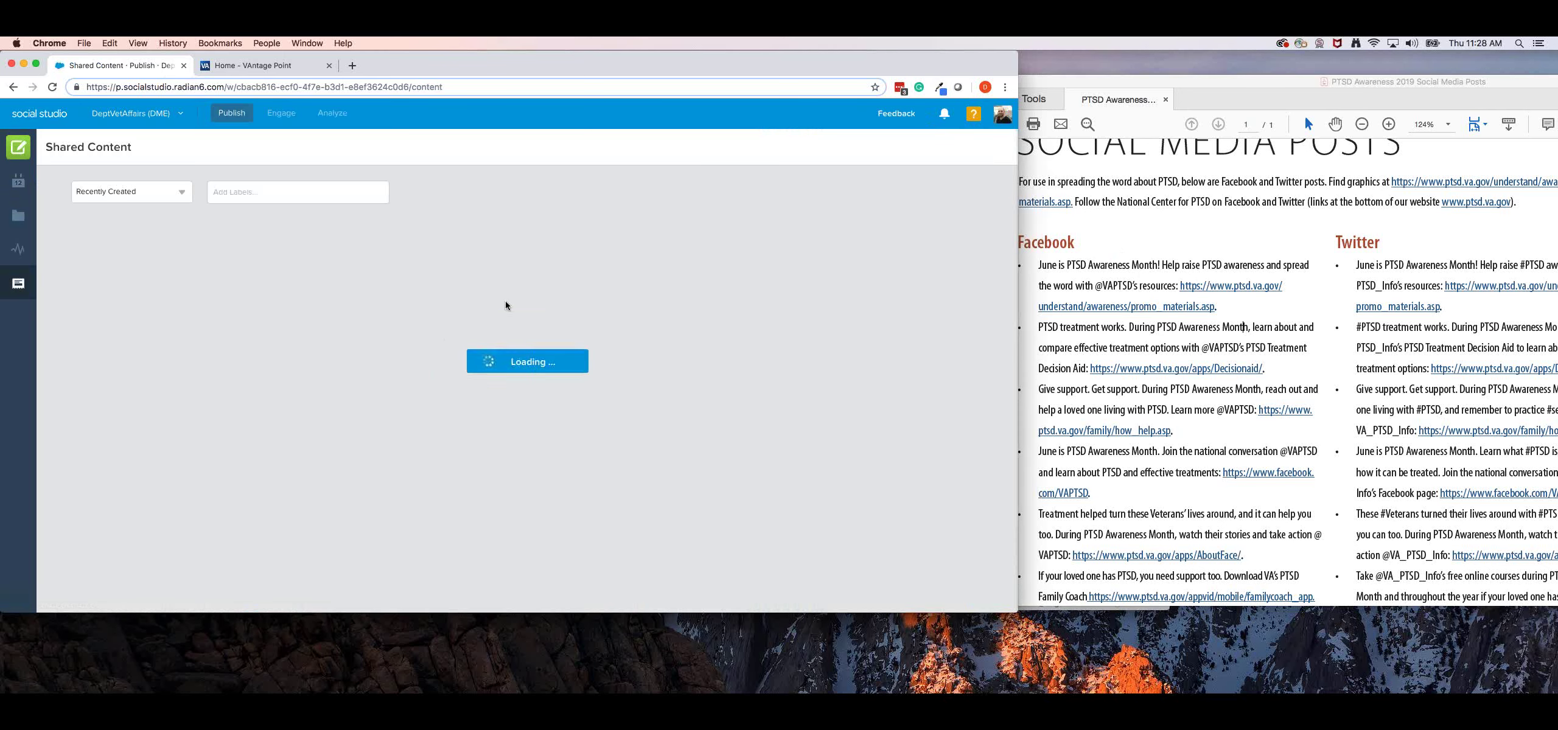
click(238, 194)
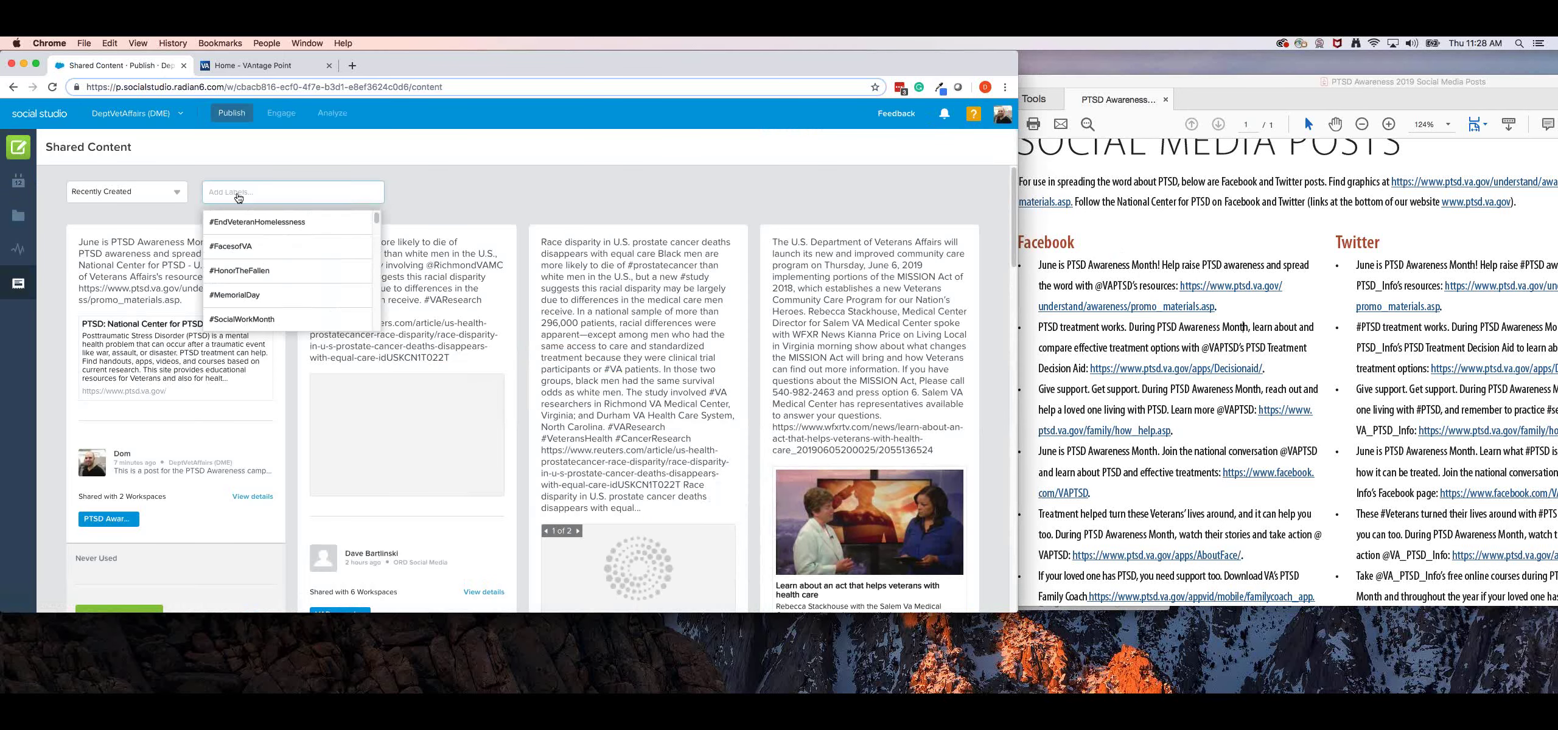
click(510, 204)
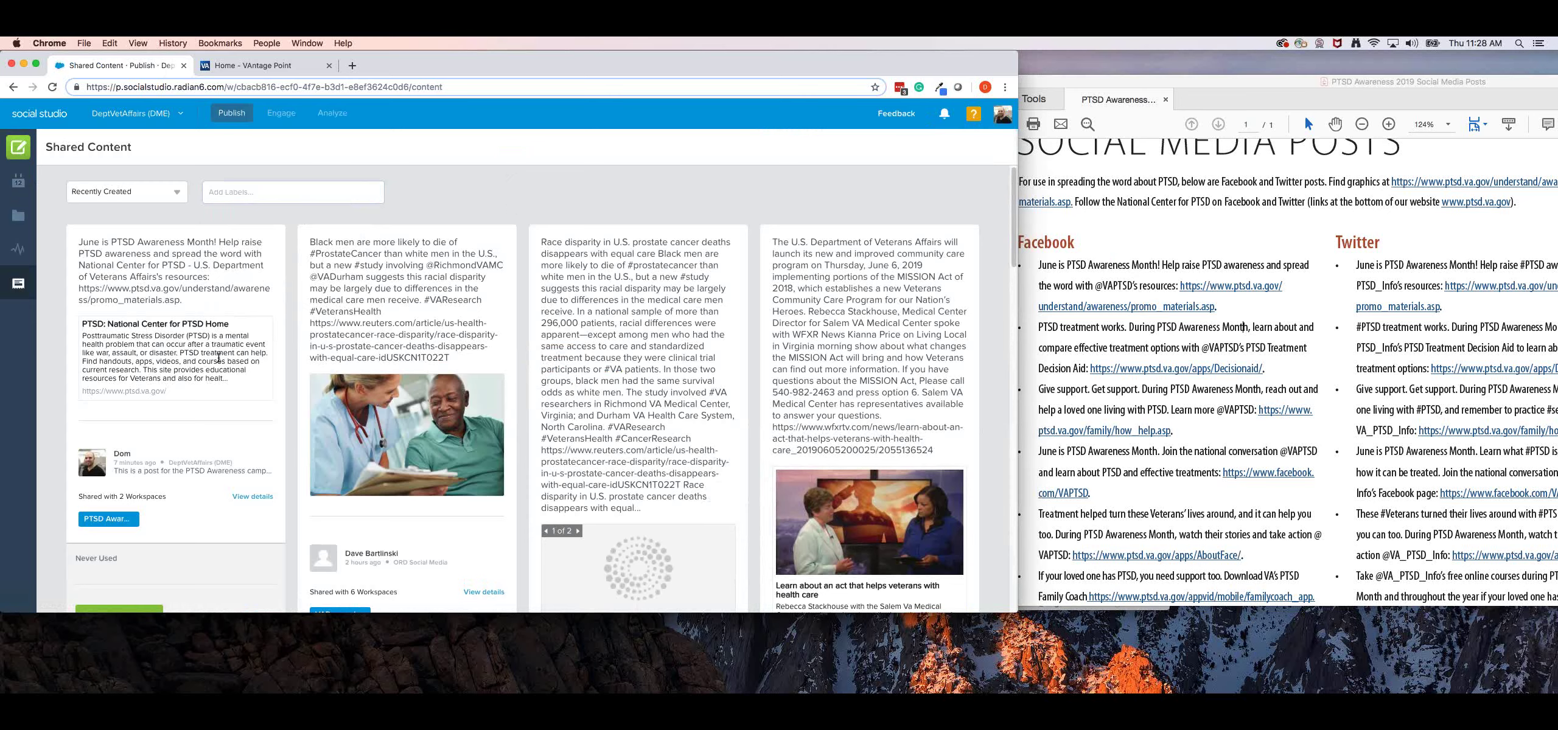
scroll(209, 365, down, 3)
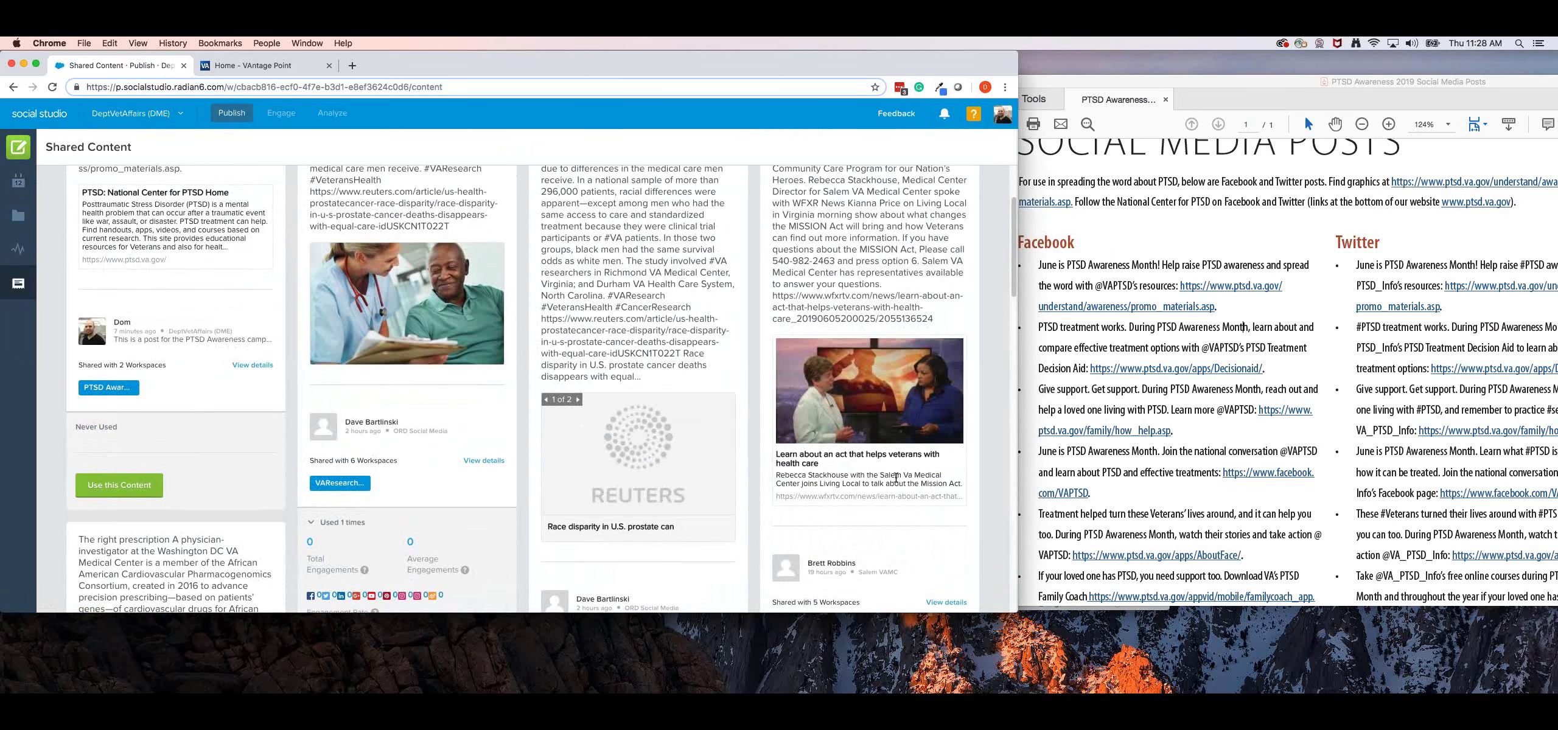
scroll(776, 562, down, 4)
scroll(616, 431, down, 4)
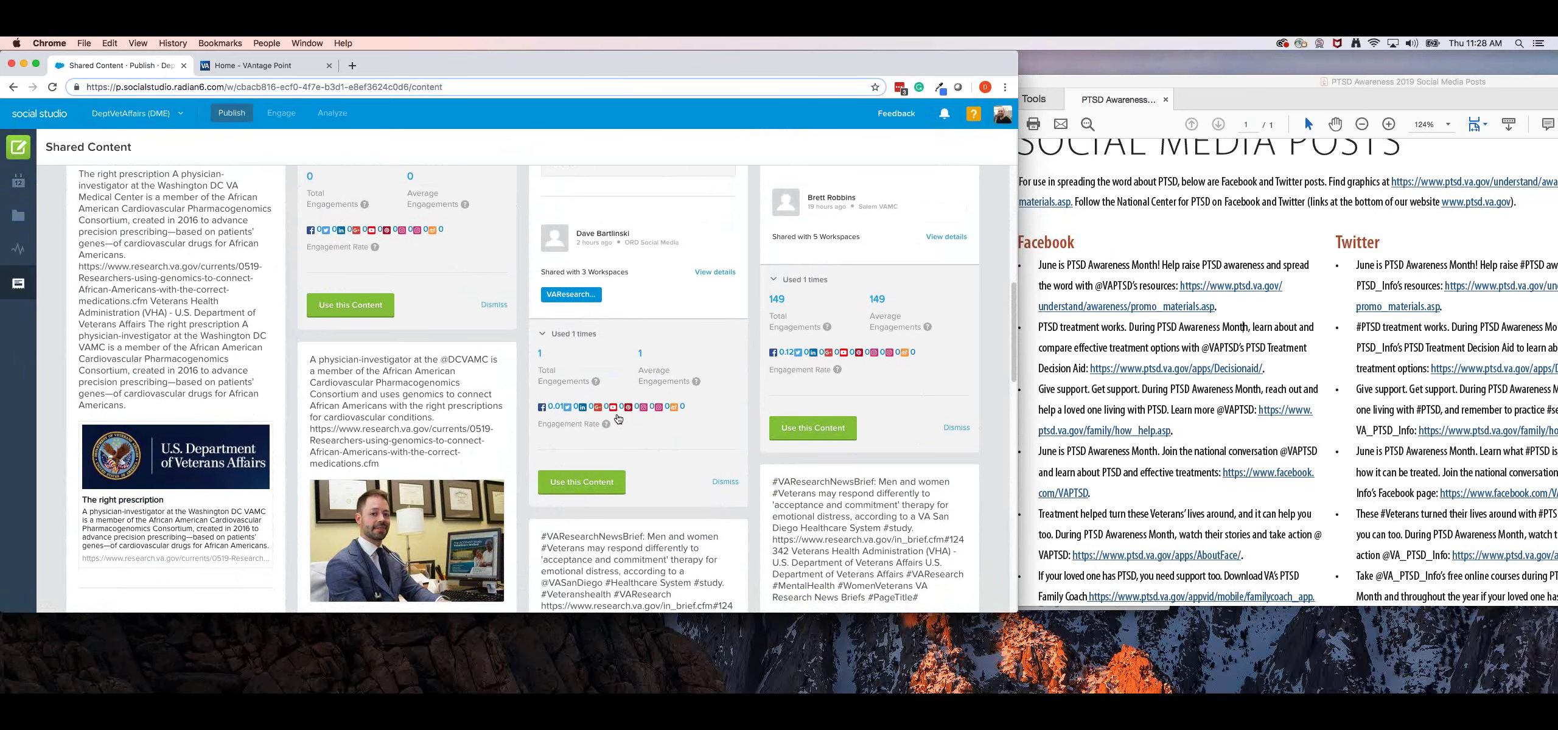
scroll(615, 413, down, 3)
scroll(513, 451, down, 1)
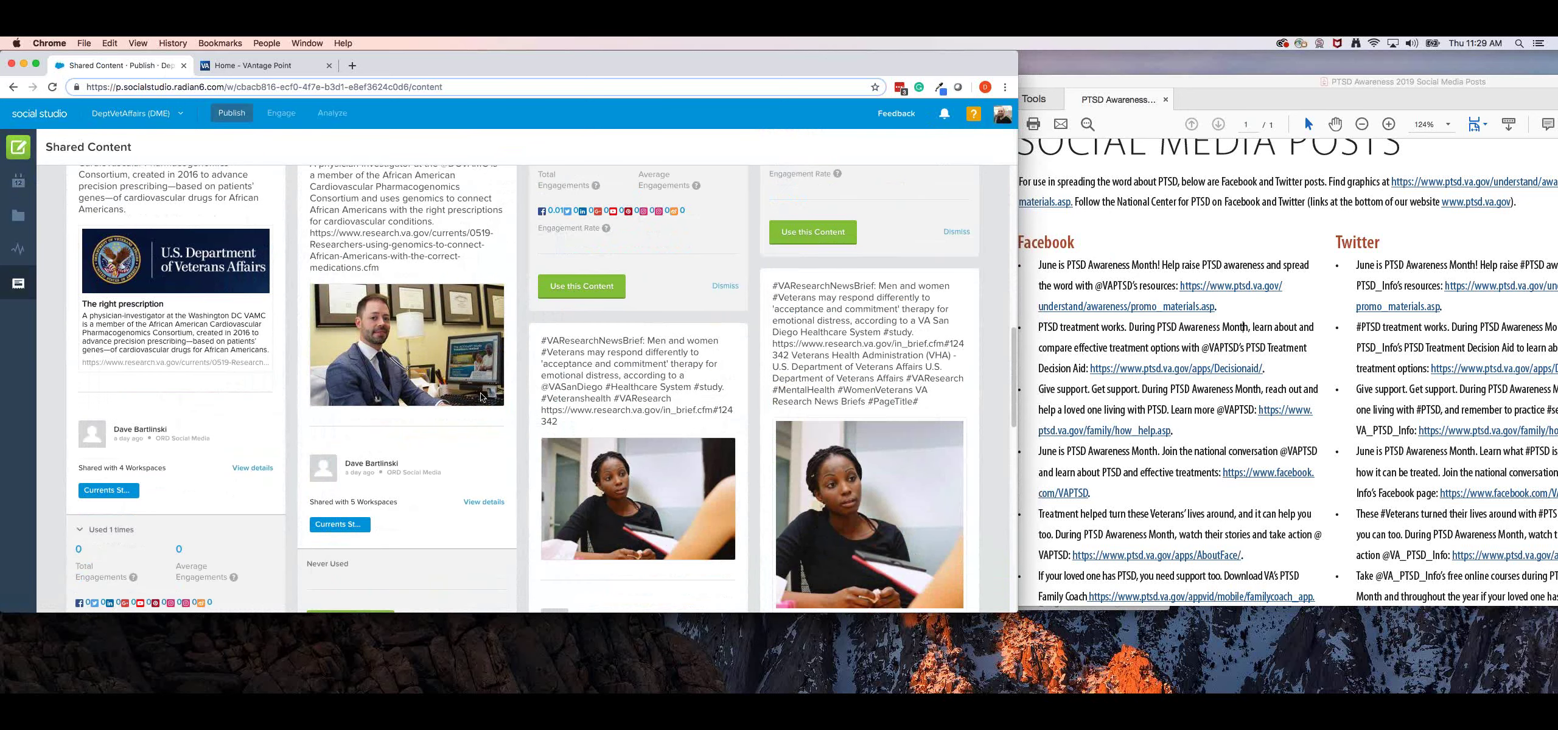
scroll(480, 396, down, 1)
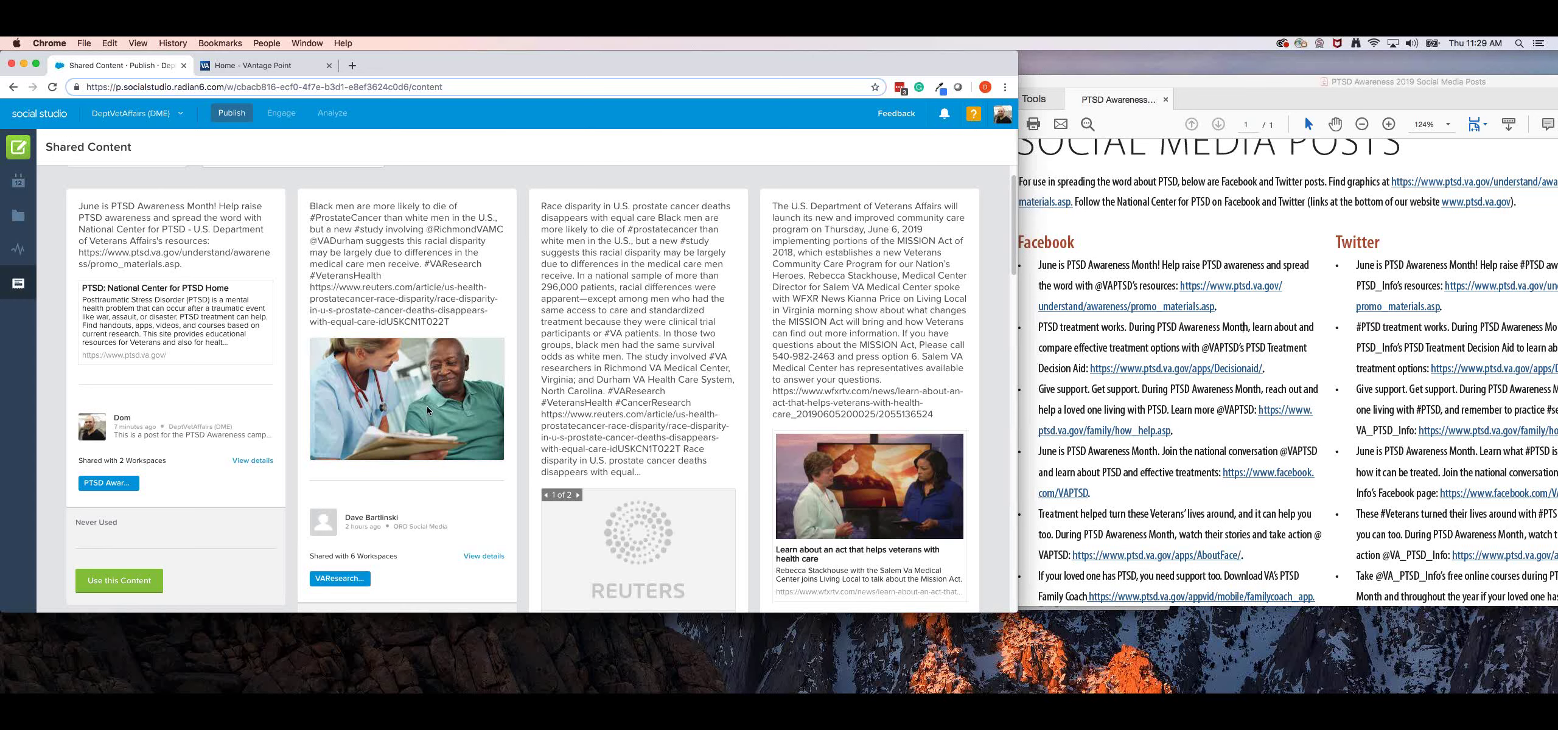
Check which post types can reuse the PTSD Awareness Month shared content, and highlight its message text.
scroll(210, 428, down, 3)
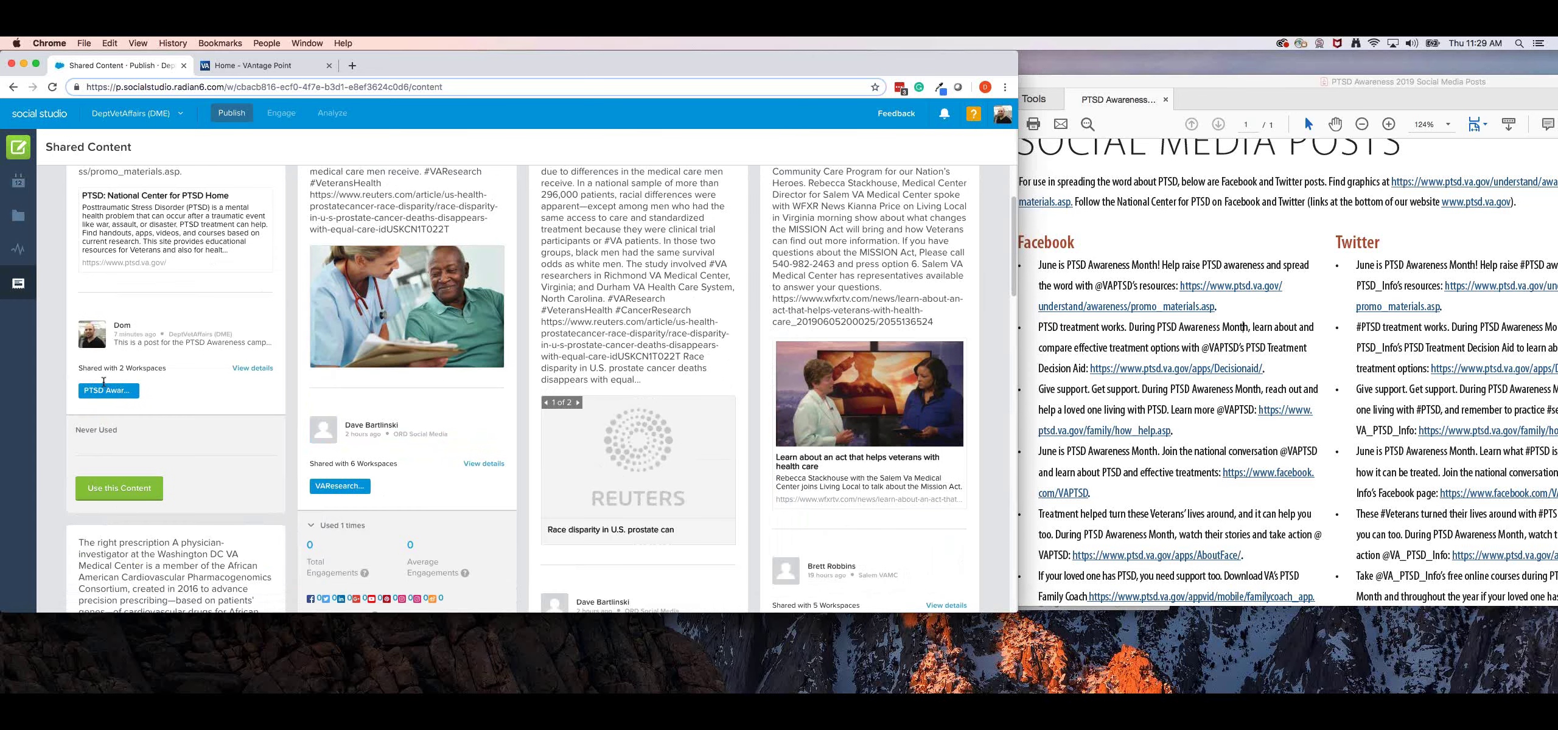
click(122, 490)
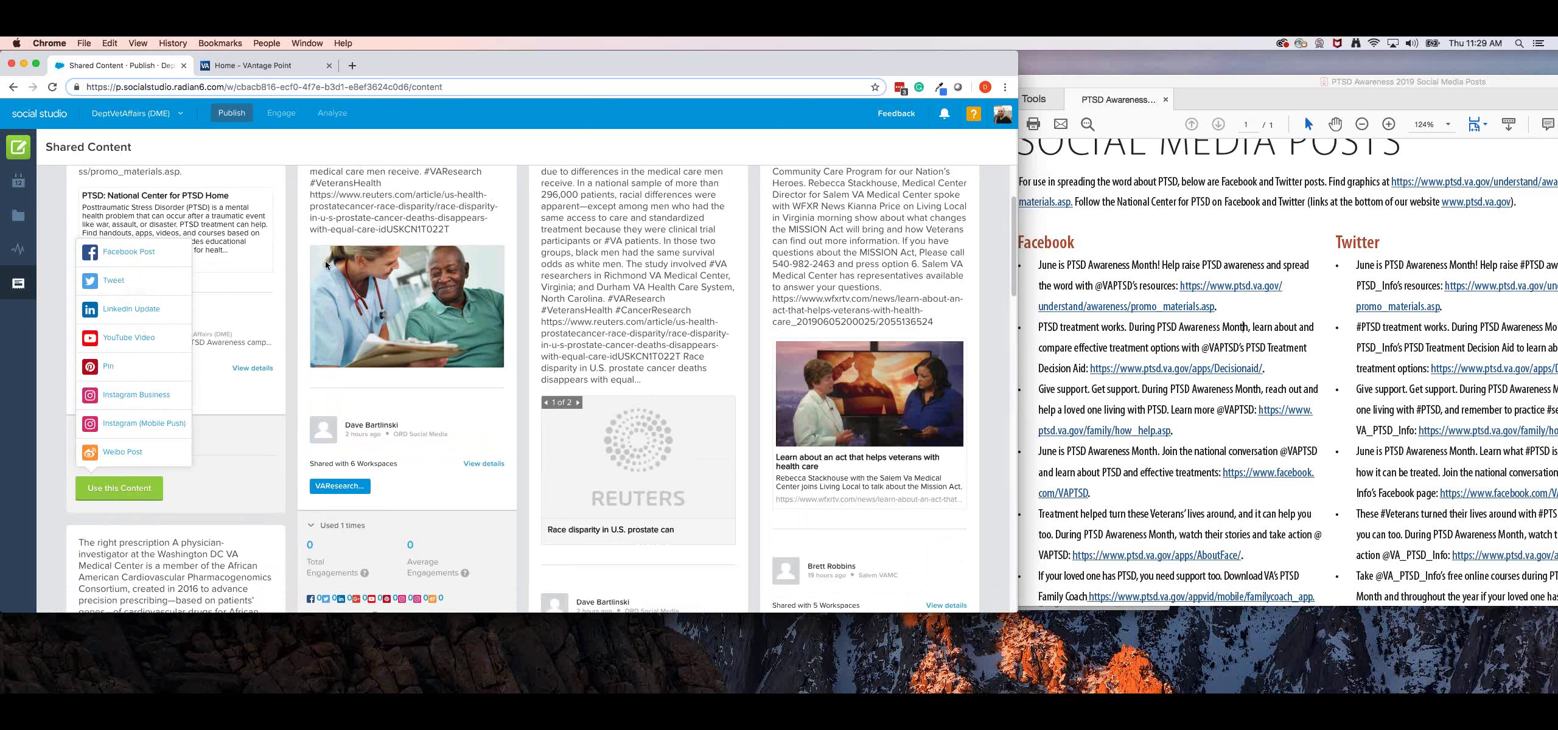
click(293, 250)
scroll(374, 245, up, 3)
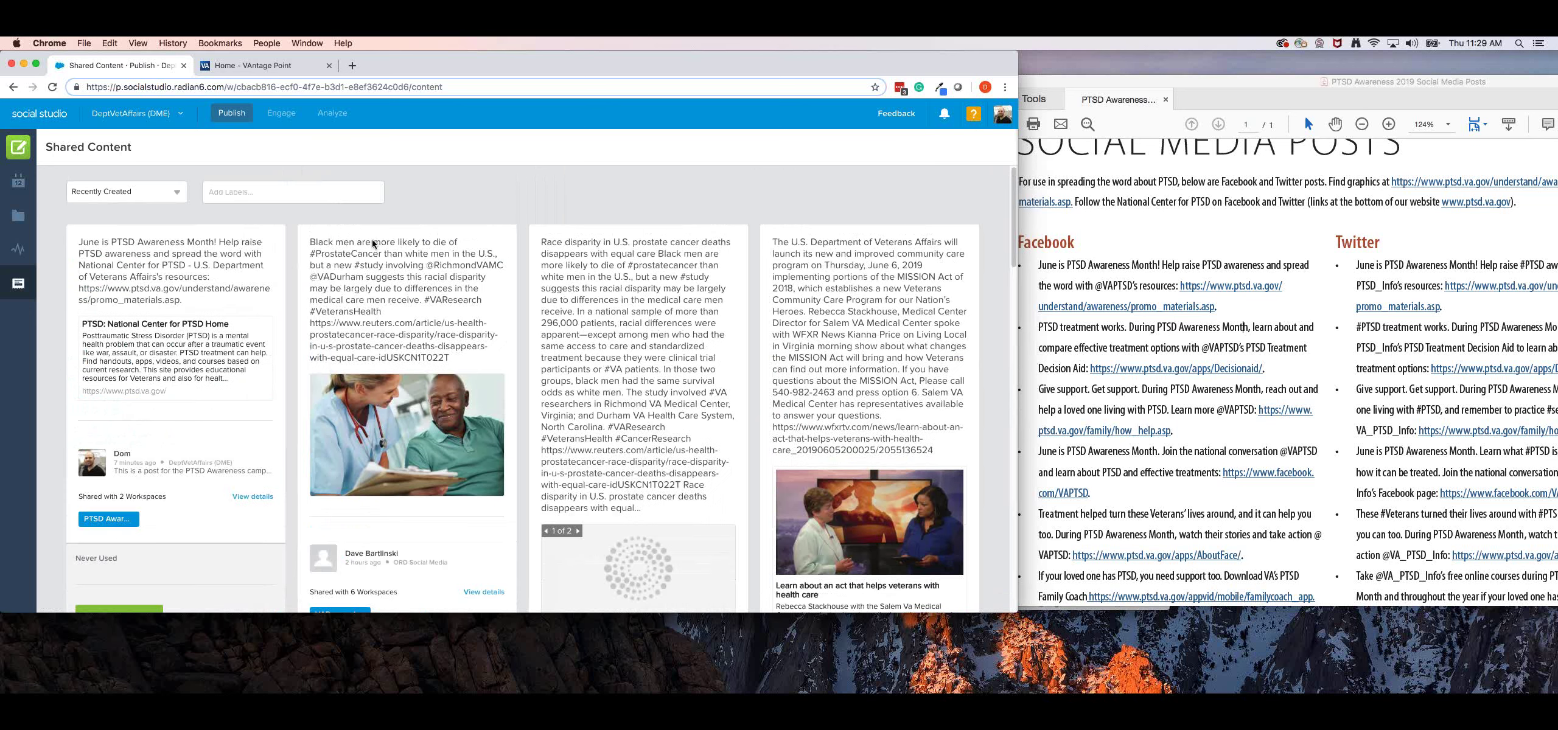
drag(192, 302, 66, 239)
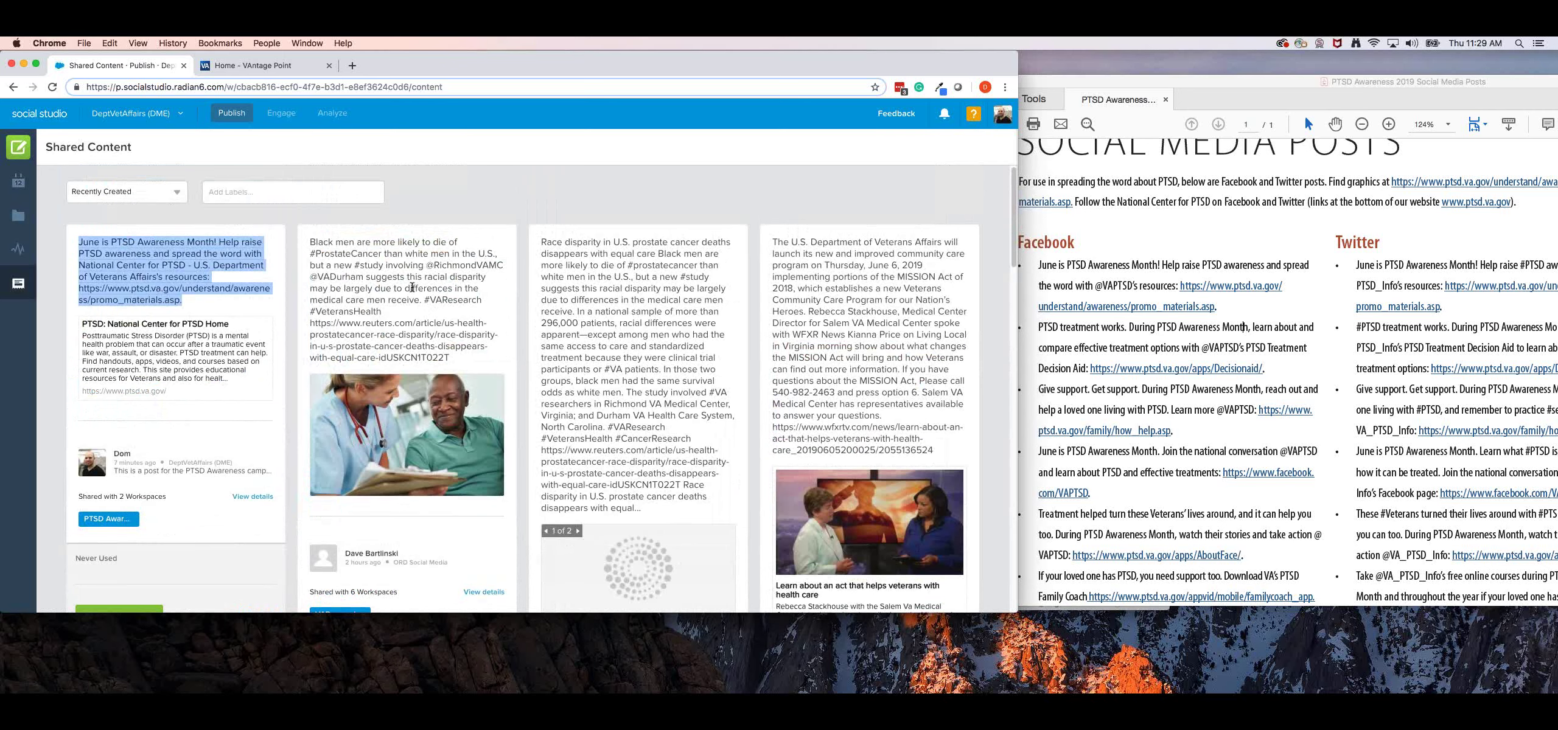
Return to the calendar and delete the "test" Facebook draft in the Thursday 6/6 slot at 7pm.
click(19, 181)
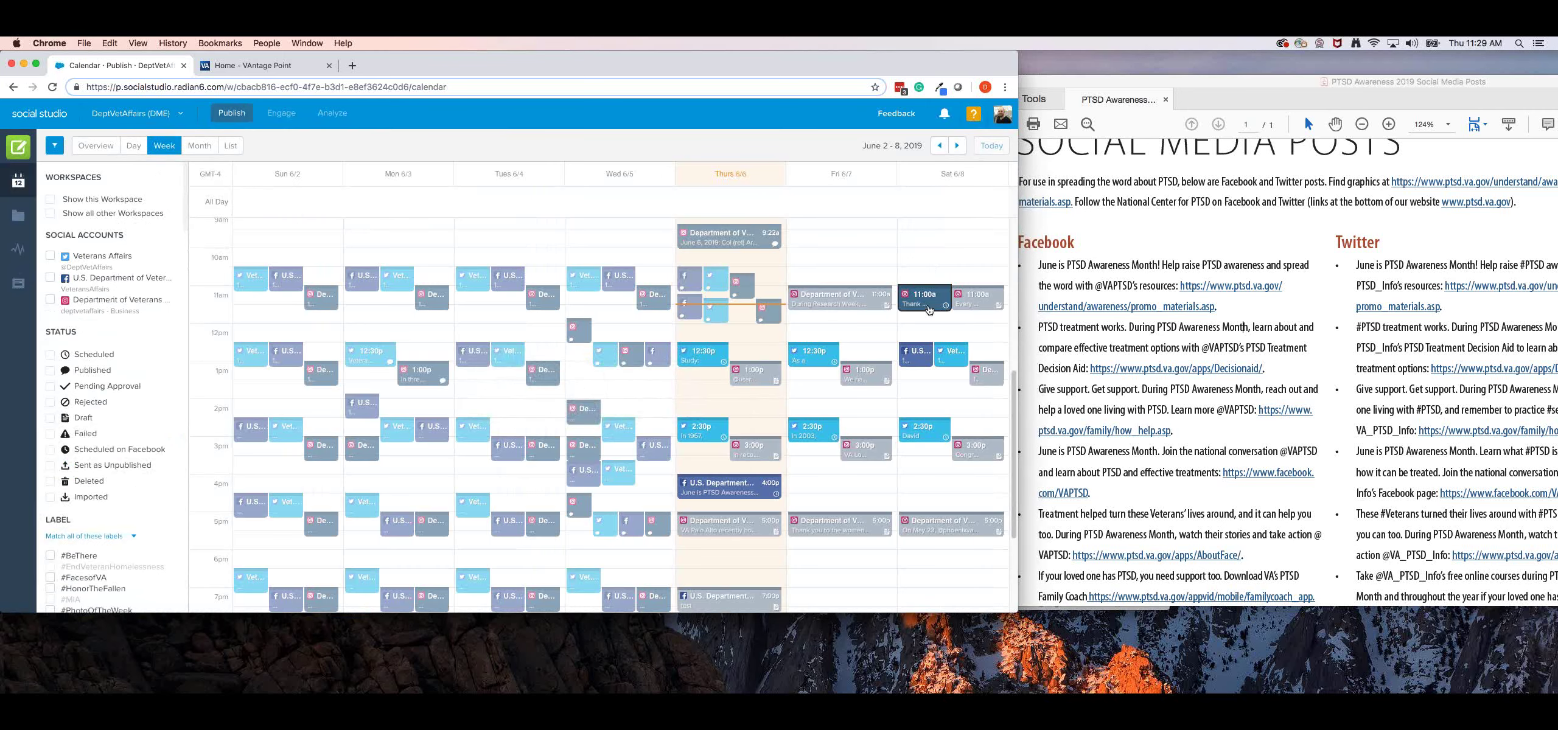
scroll(927, 309, down, 5)
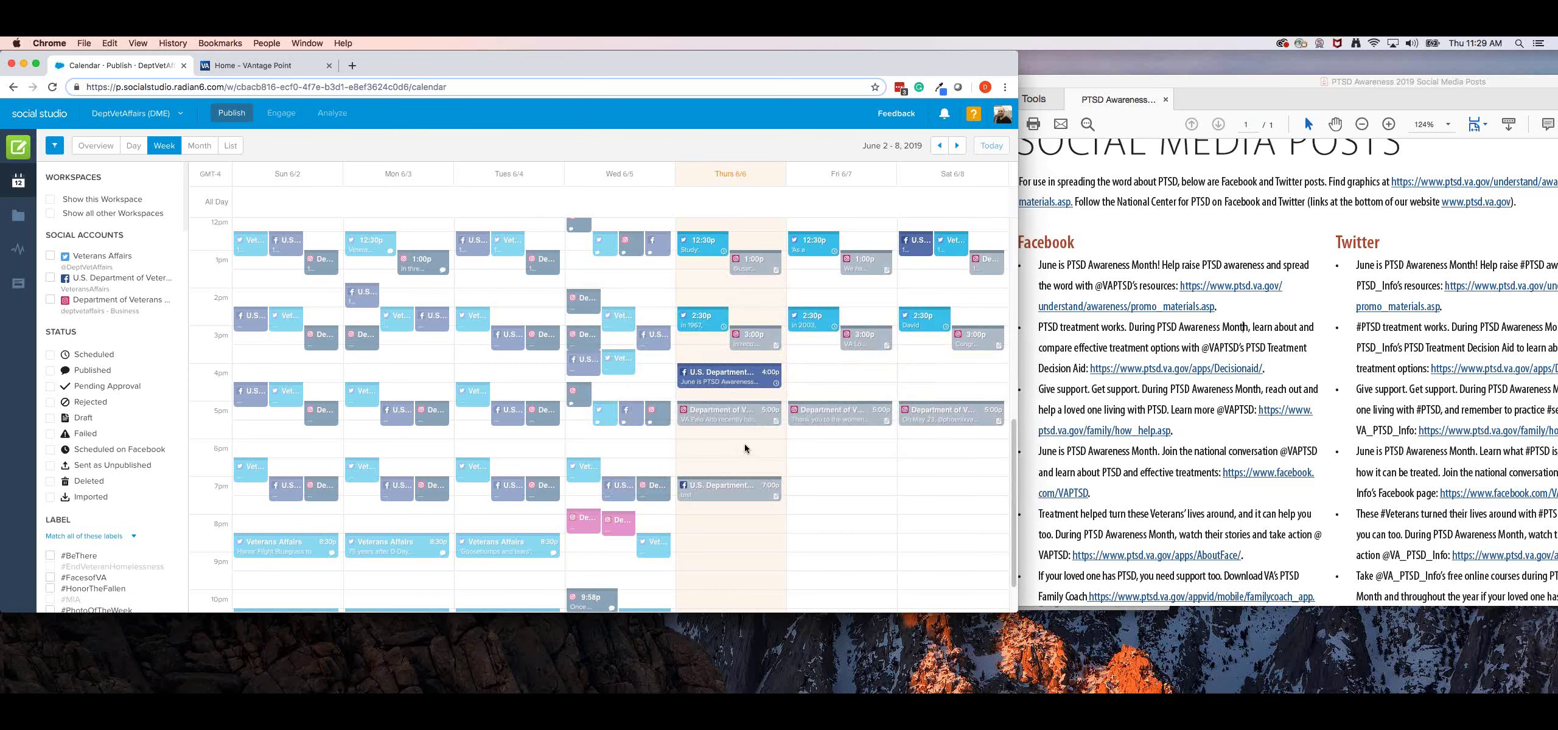
click(733, 492)
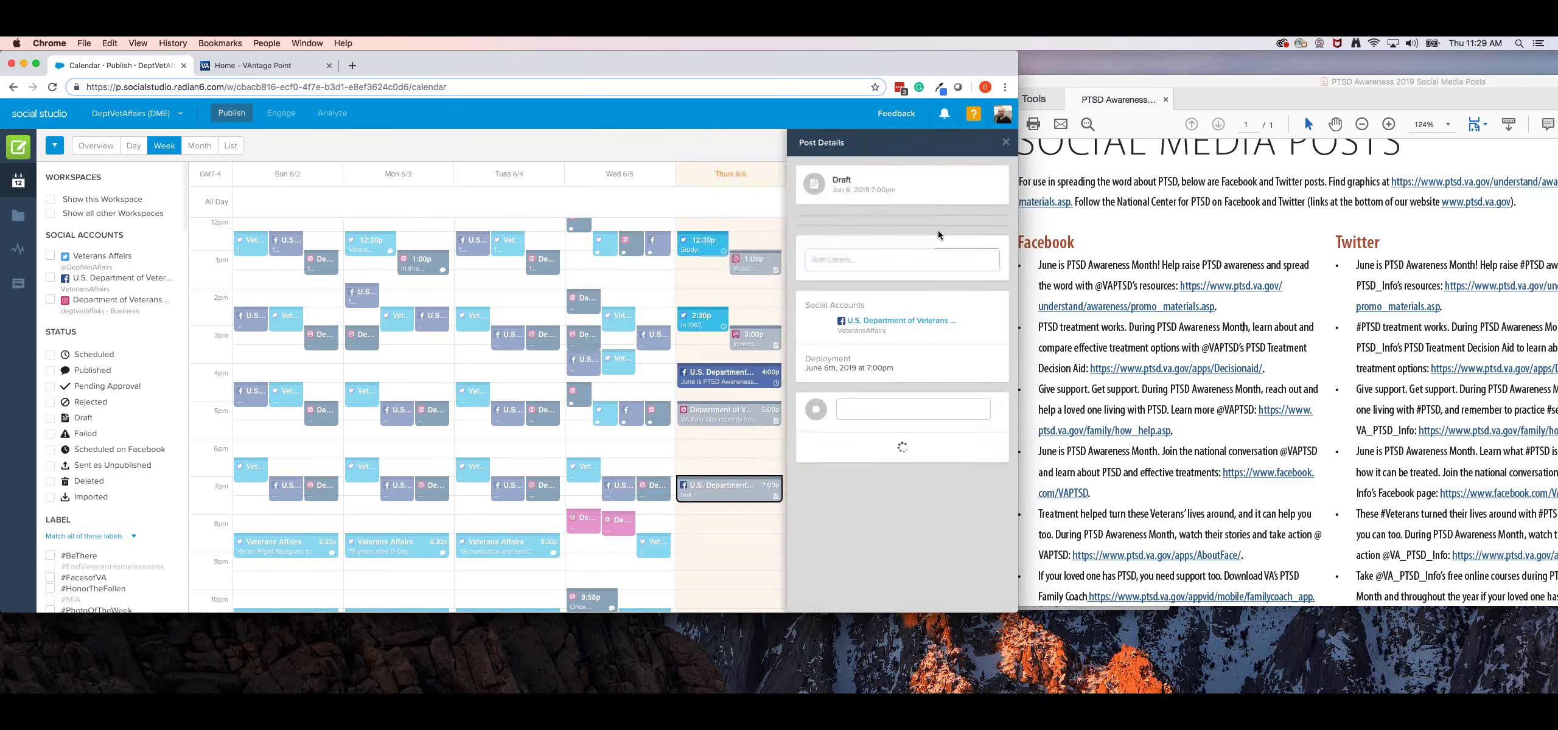
click(937, 342)
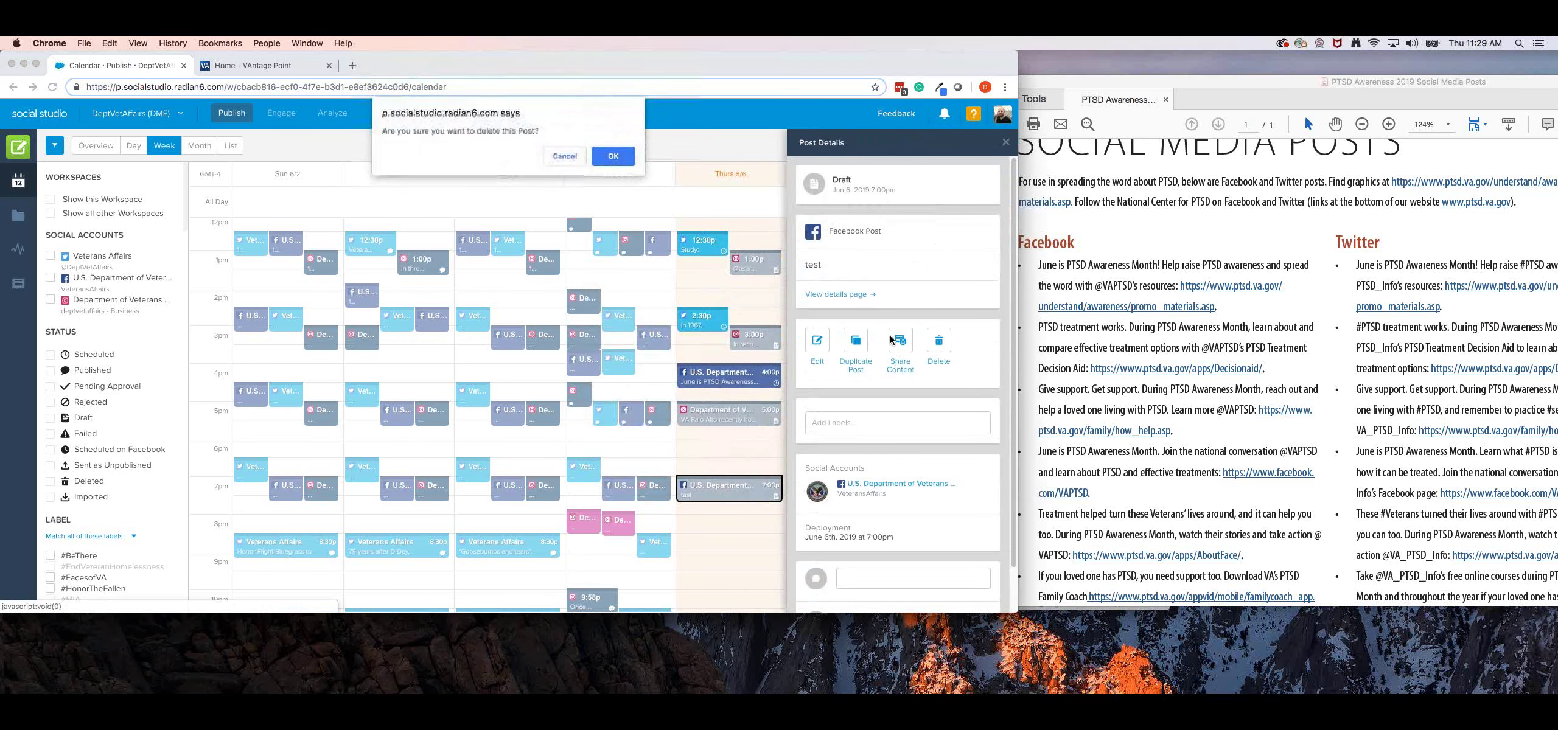
click(626, 158)
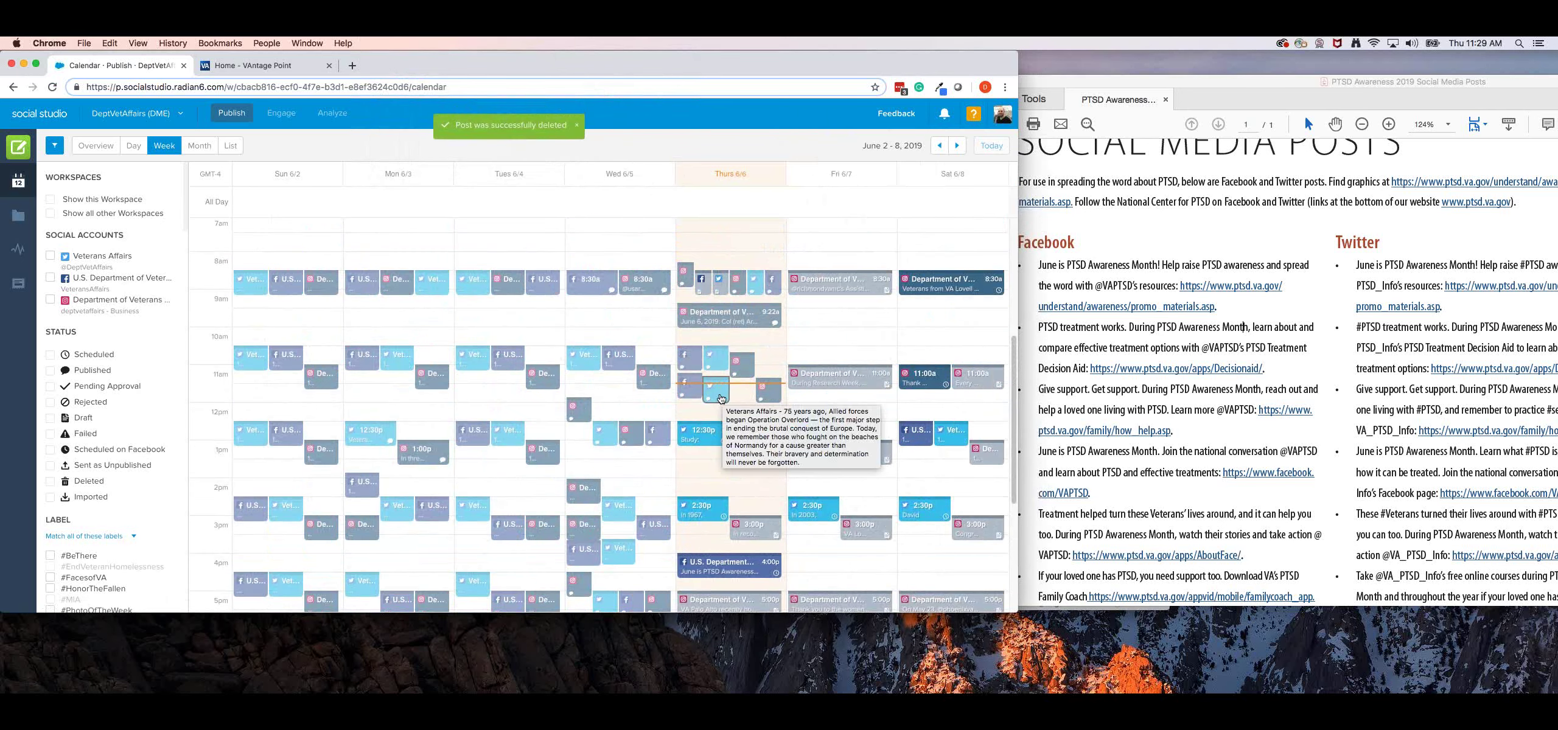
Delete the scheduled PTSD Awareness Month Facebook post on Thursday 6/6 at 4pm.
scroll(767, 426, down, 1)
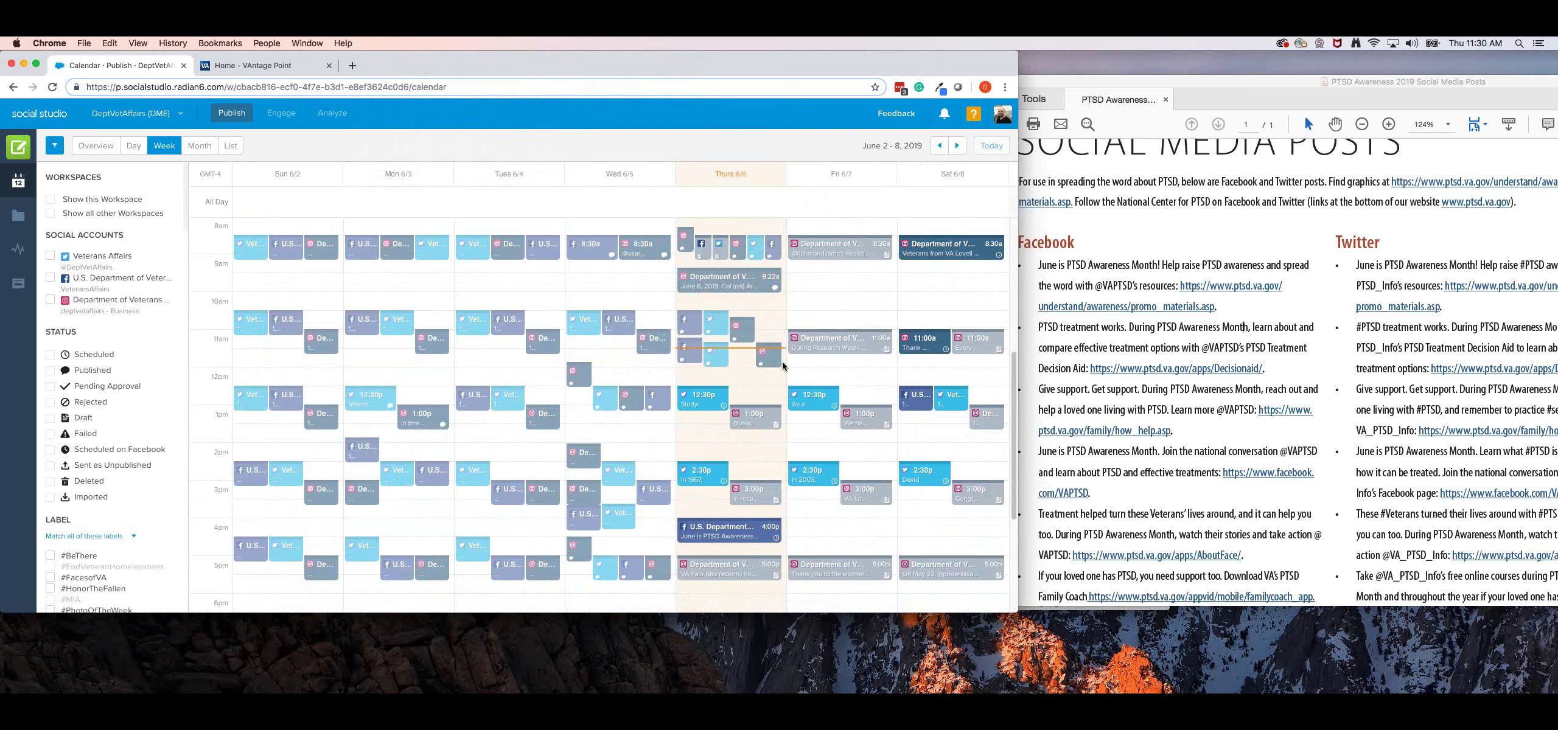
click(737, 535)
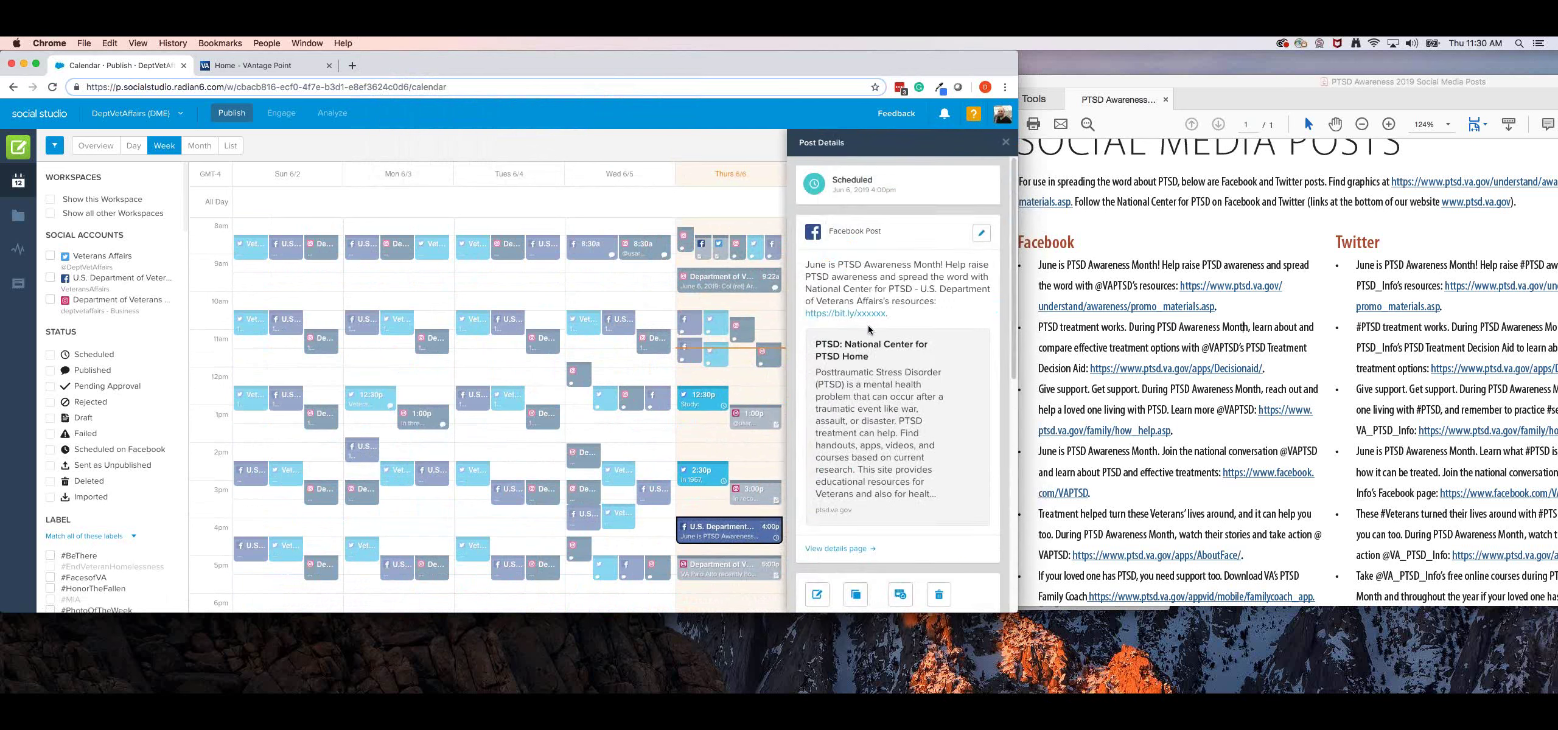
scroll(846, 396, down, 5)
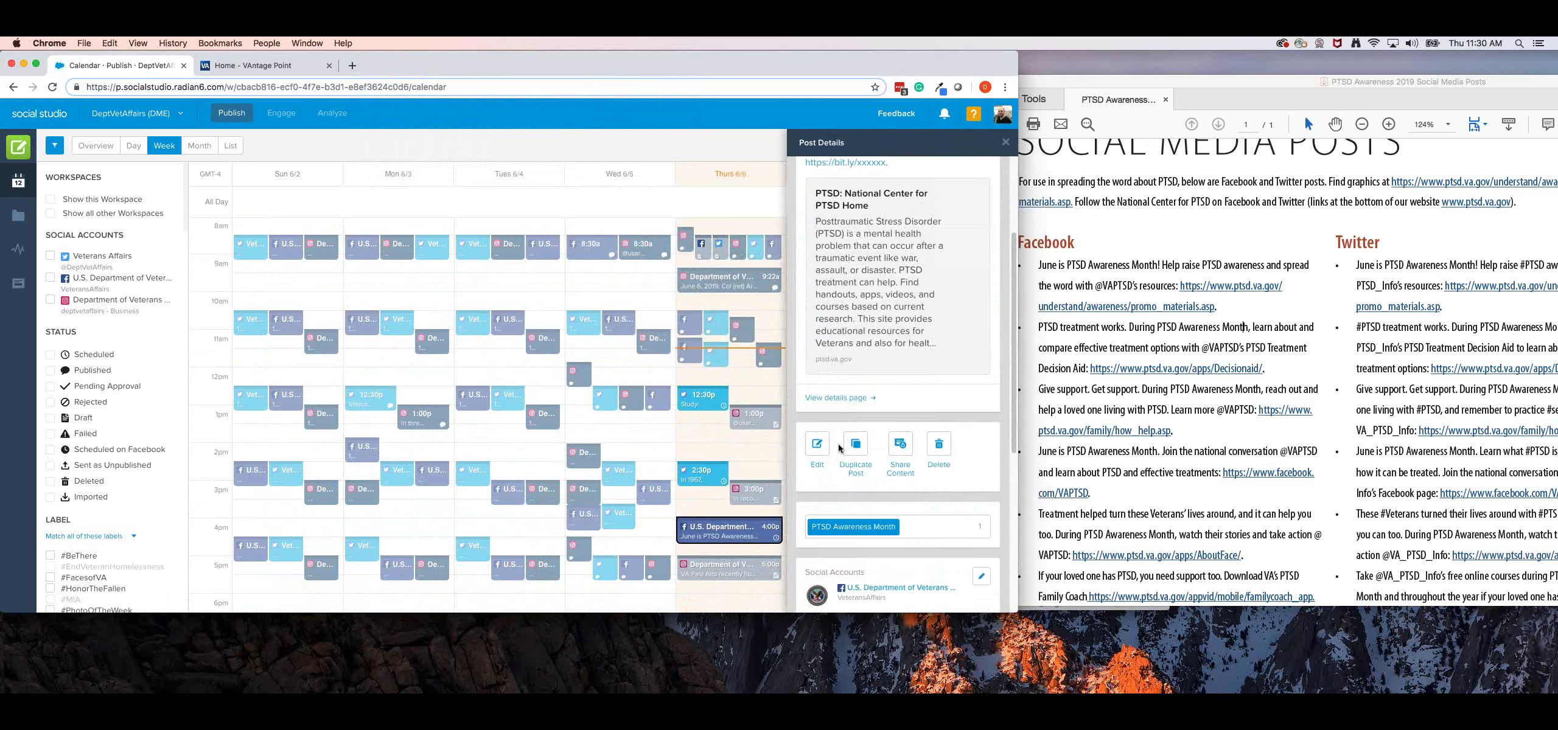
click(940, 451)
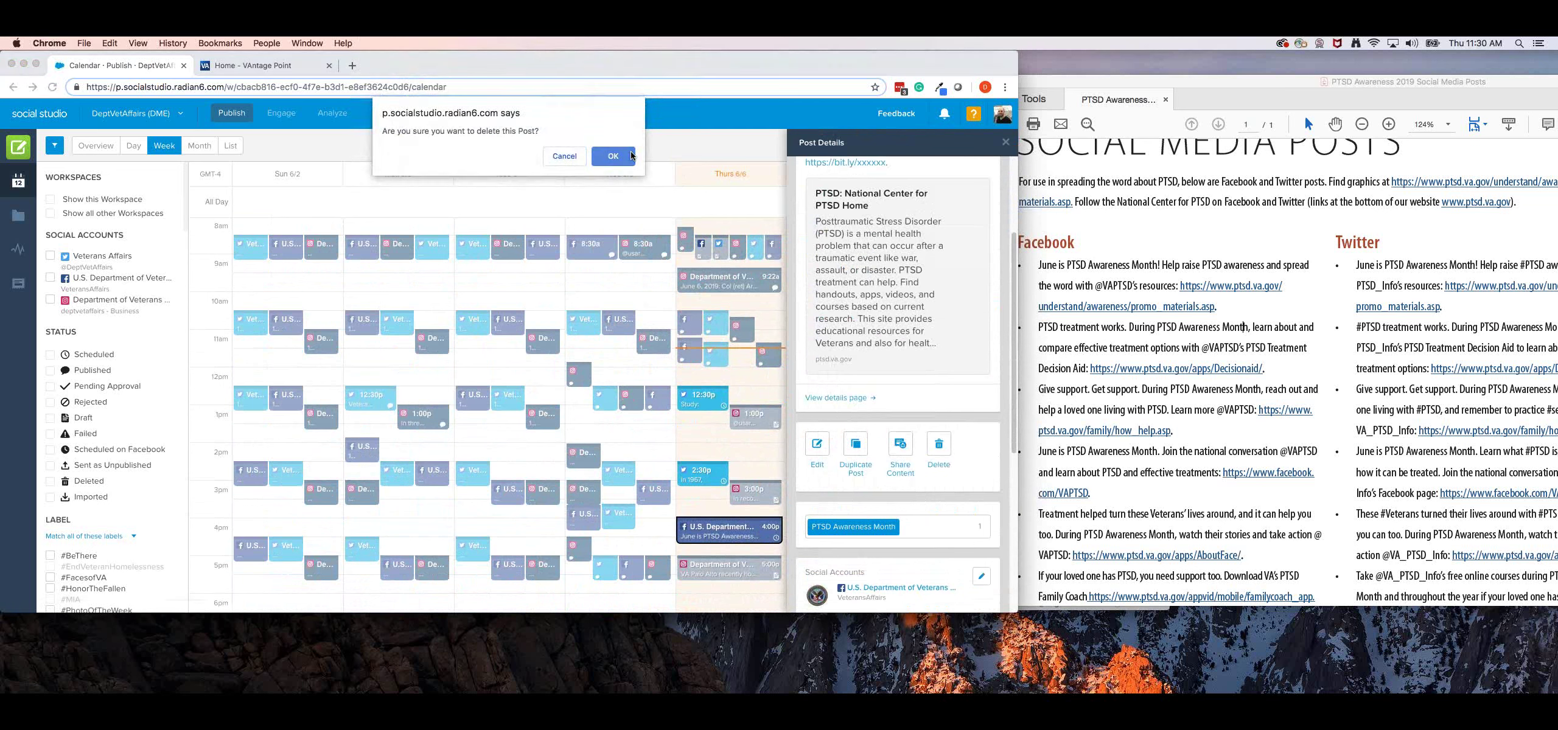
click(612, 157)
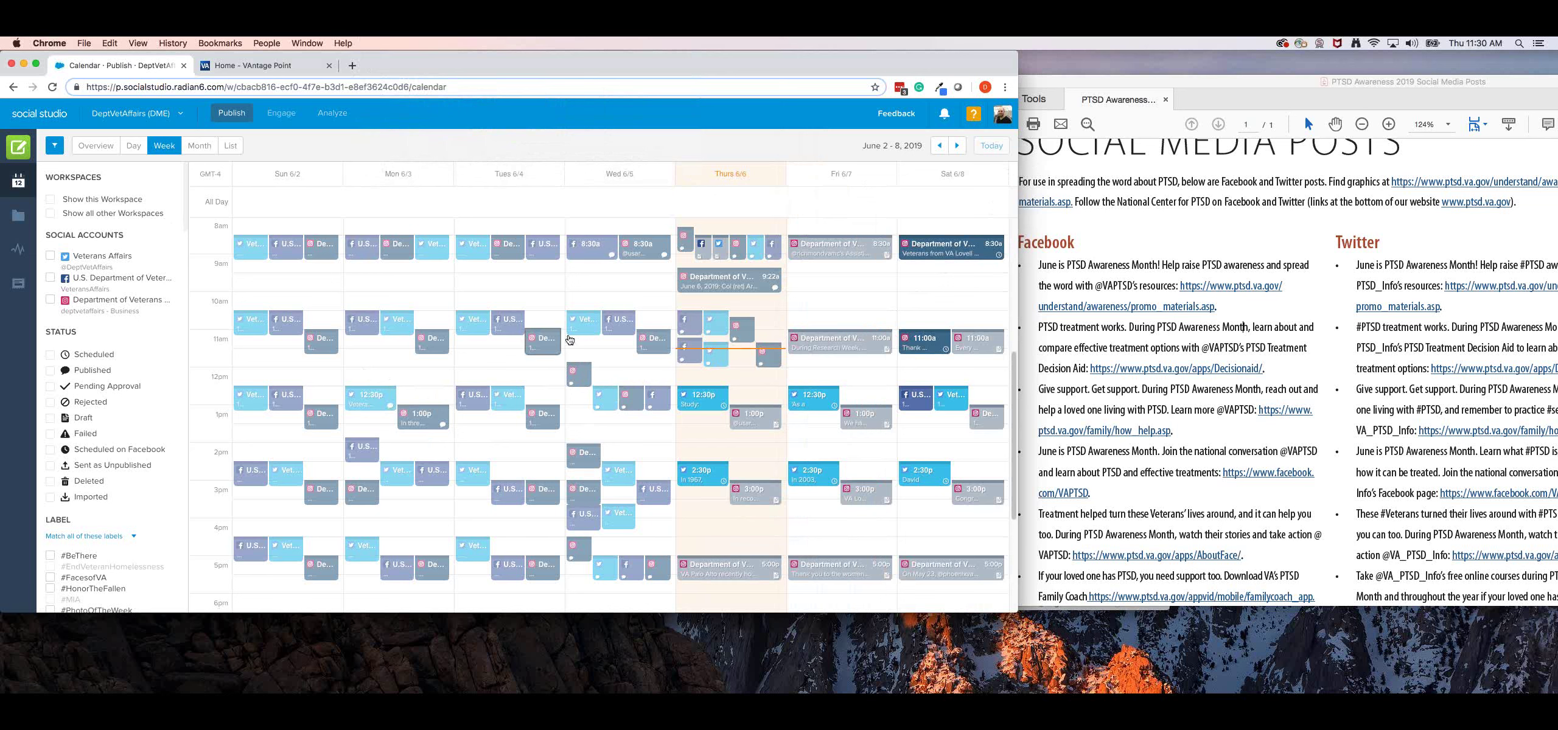
Review the details of the published 10:30am Facebook posts on 6/4 and 6/3 and the 12:30pm tweet on 6/3.
click(508, 323)
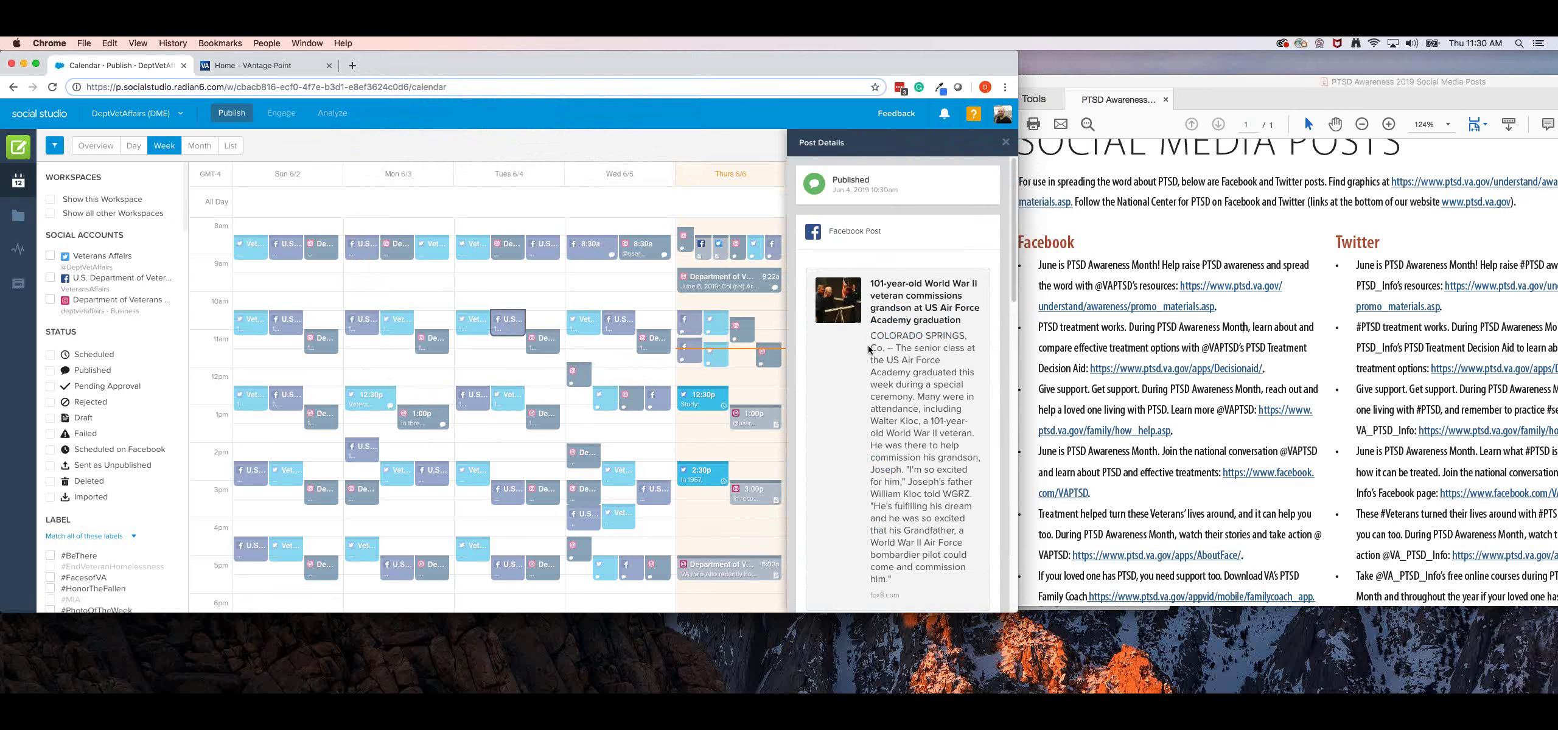
scroll(869, 348, down, 7)
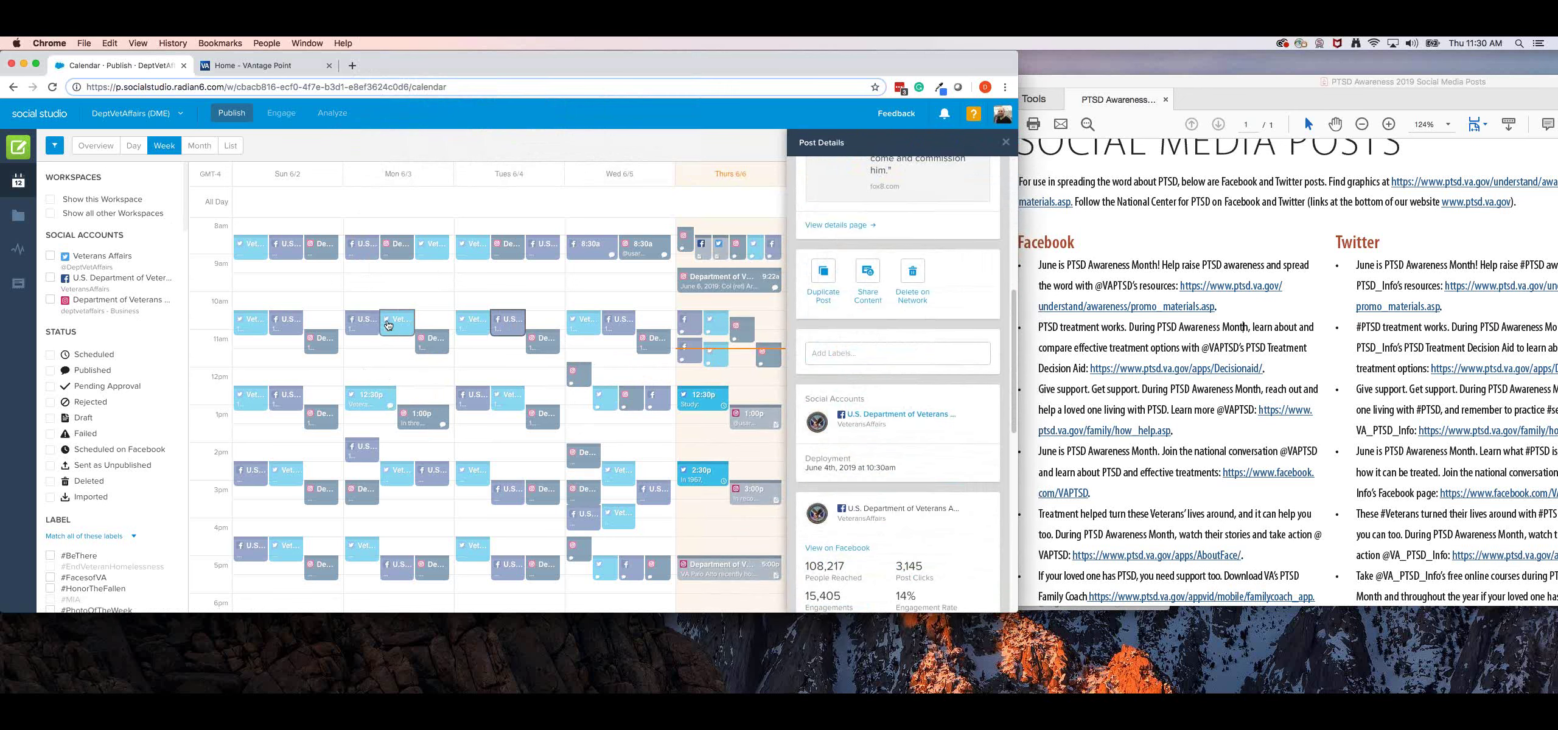
click(361, 322)
scroll(856, 387, down, 8)
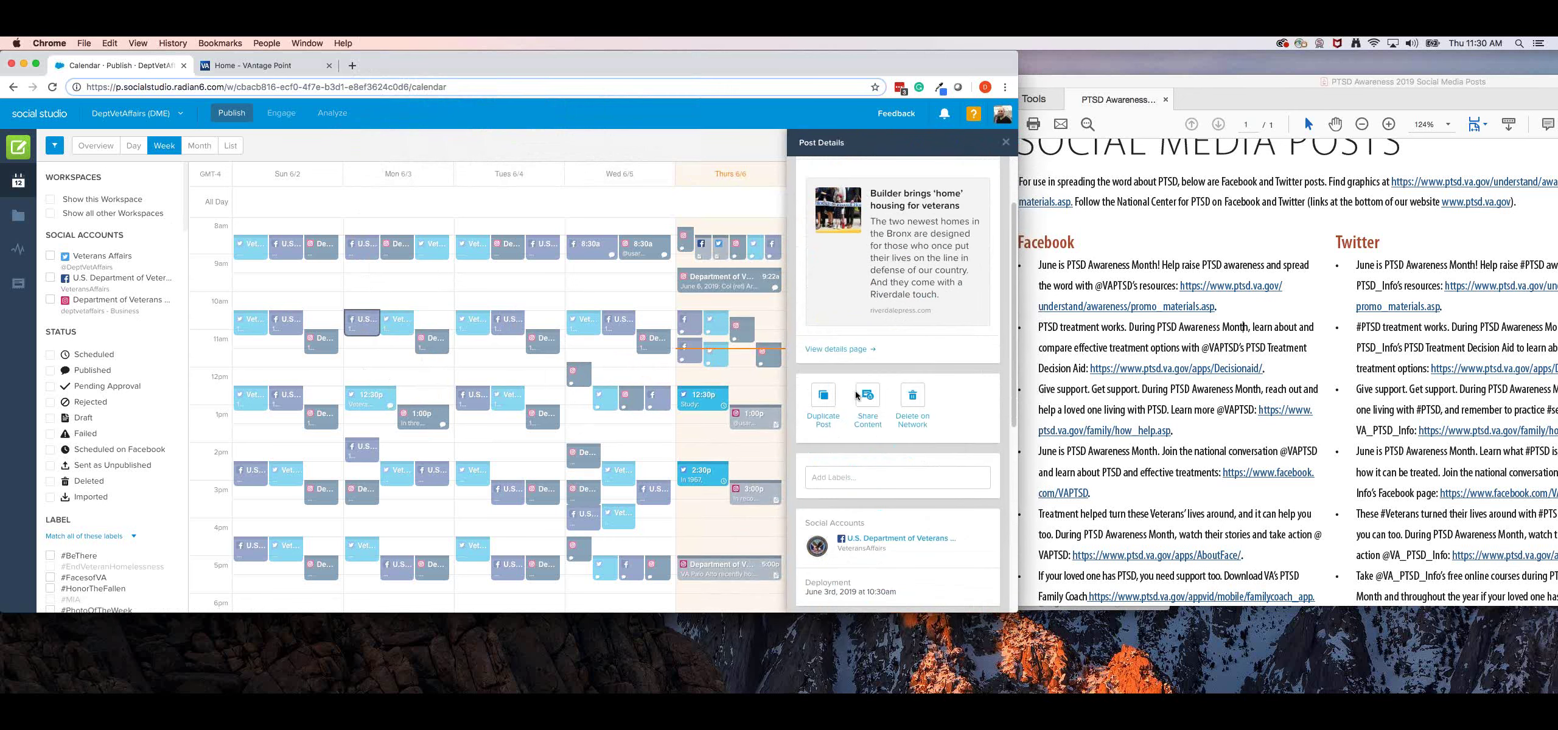
click(372, 402)
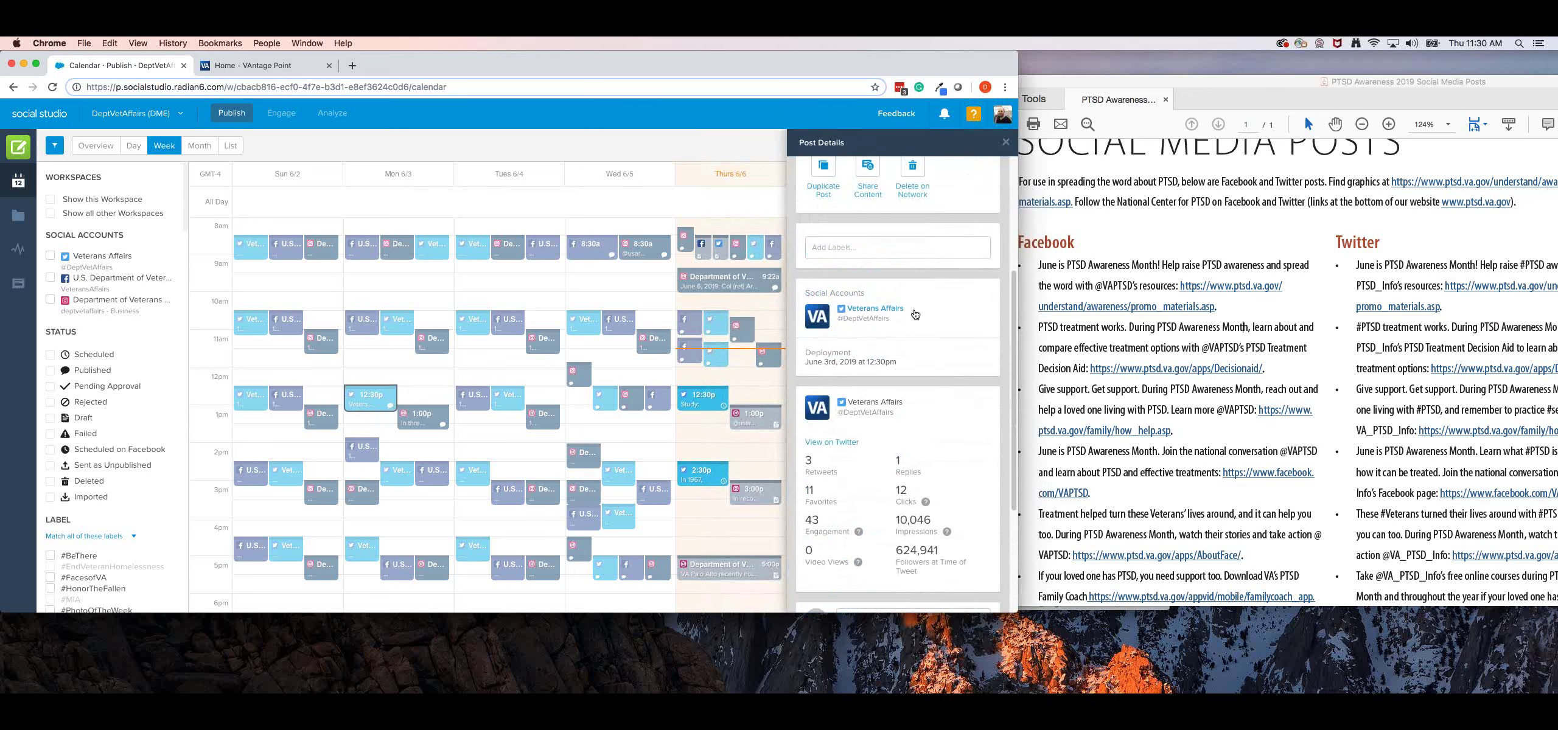
click(1004, 143)
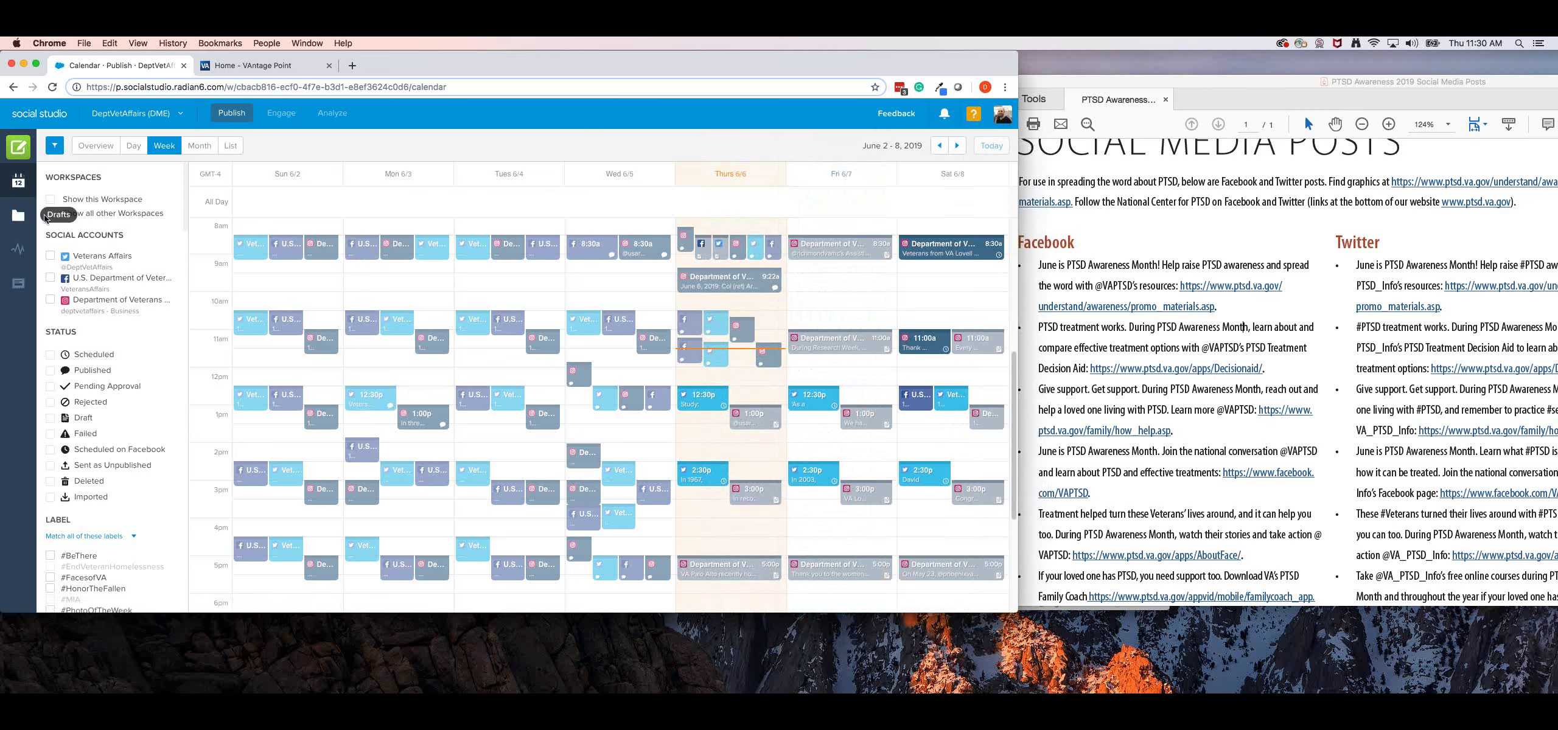
Revisit Shared Content, review the workspace's Performance summary and open the All Posts report.
click(18, 283)
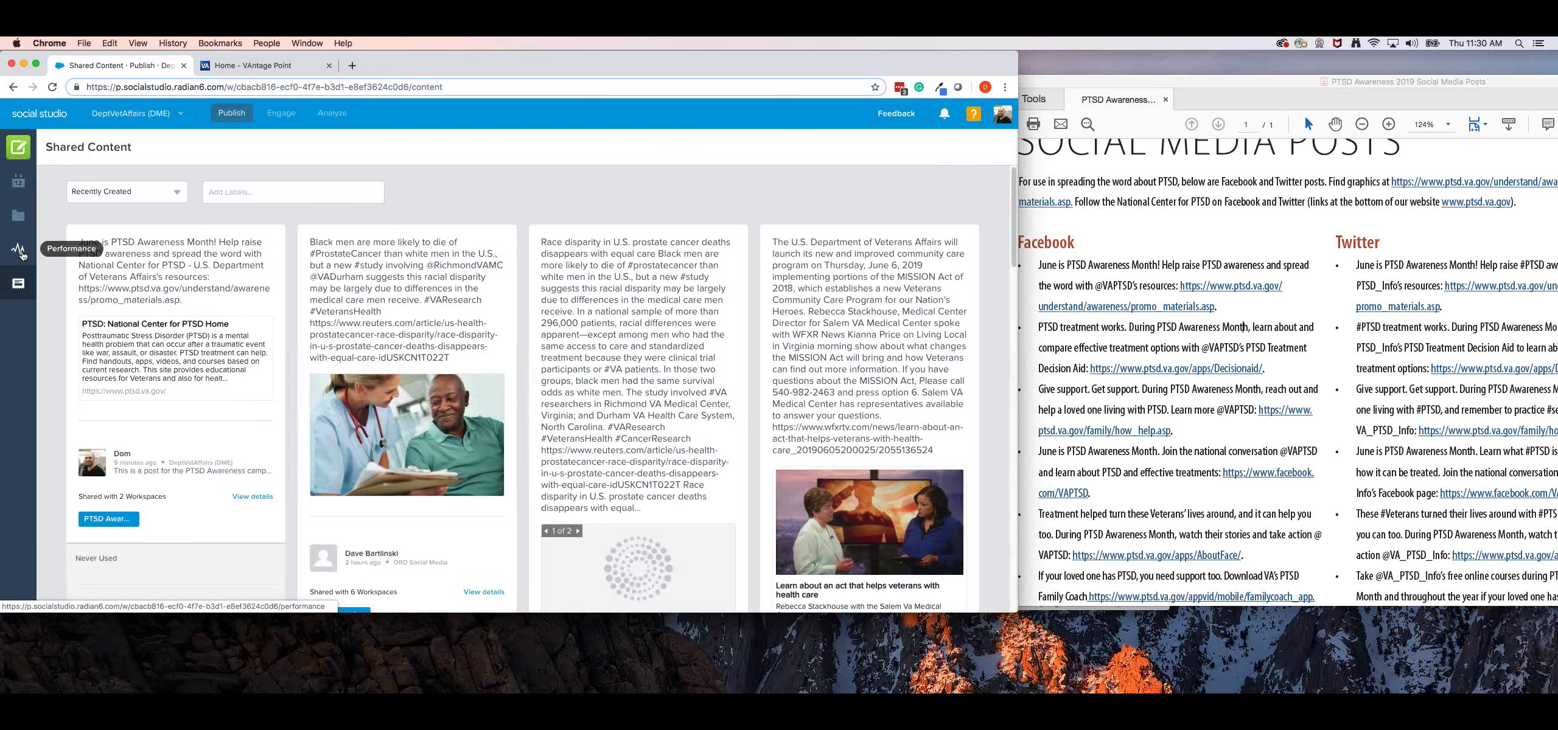
click(19, 250)
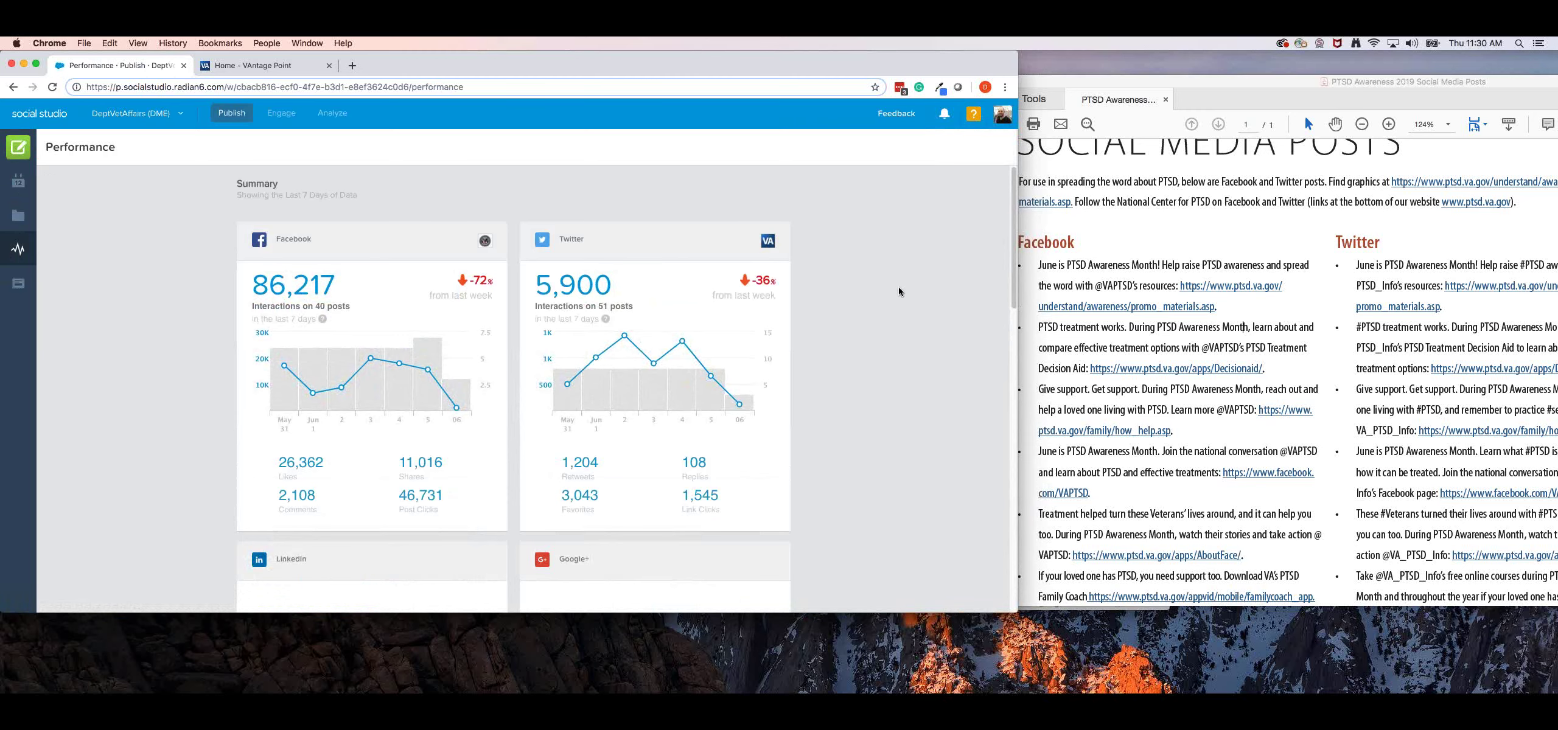
scroll(908, 307, down, 15)
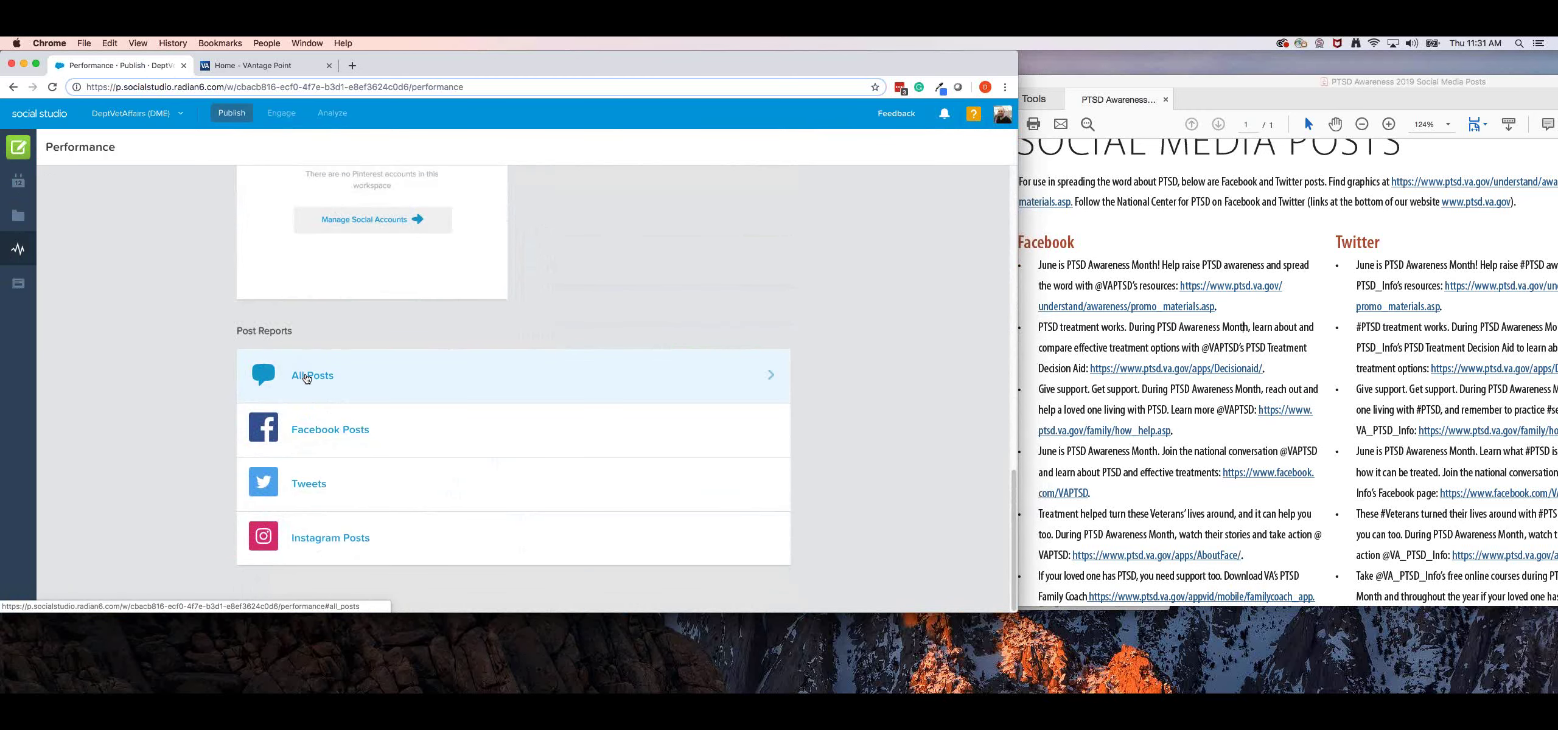
click(307, 379)
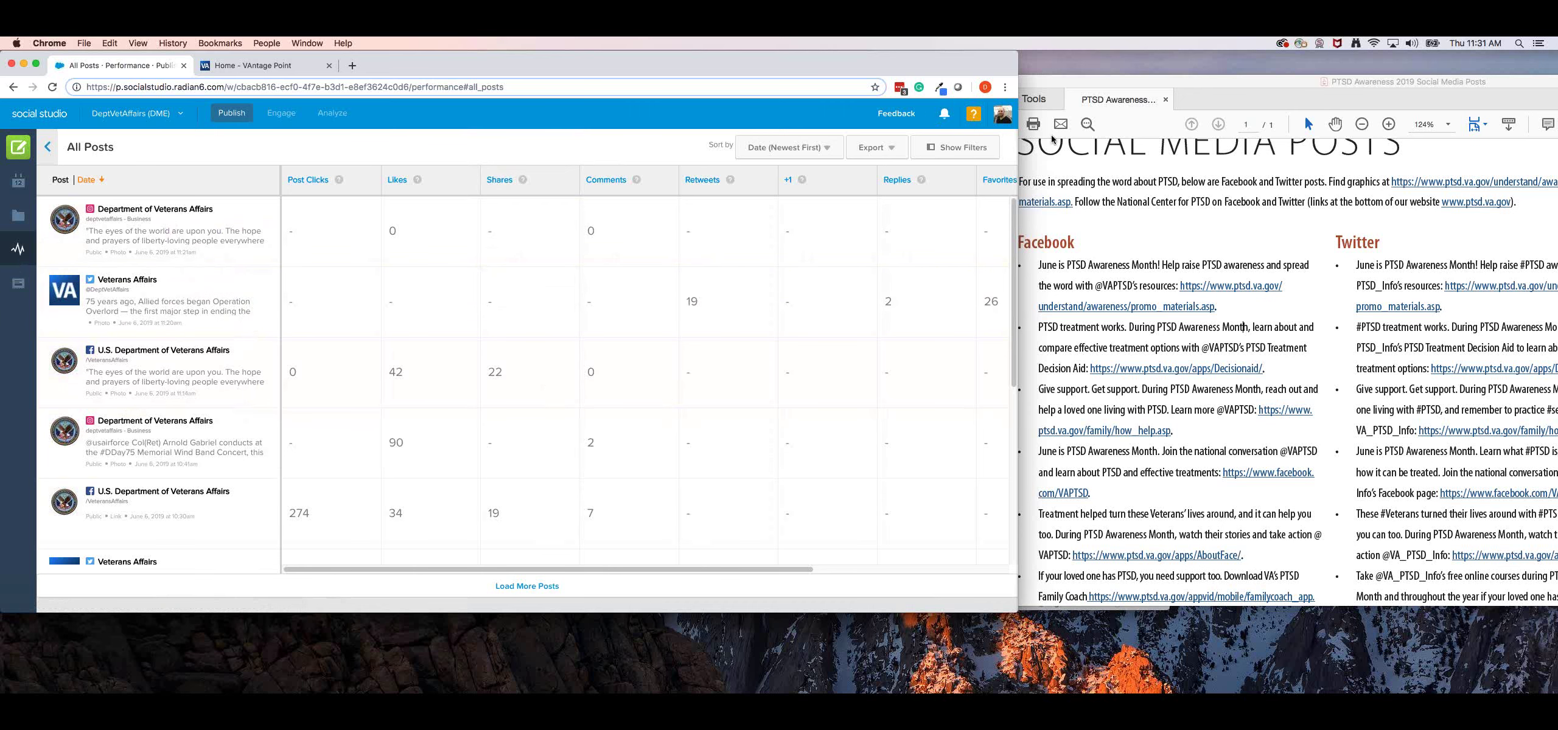
Show the All Posts filters and set the date range from 05/01/2019 to 05/31/2019.
click(978, 152)
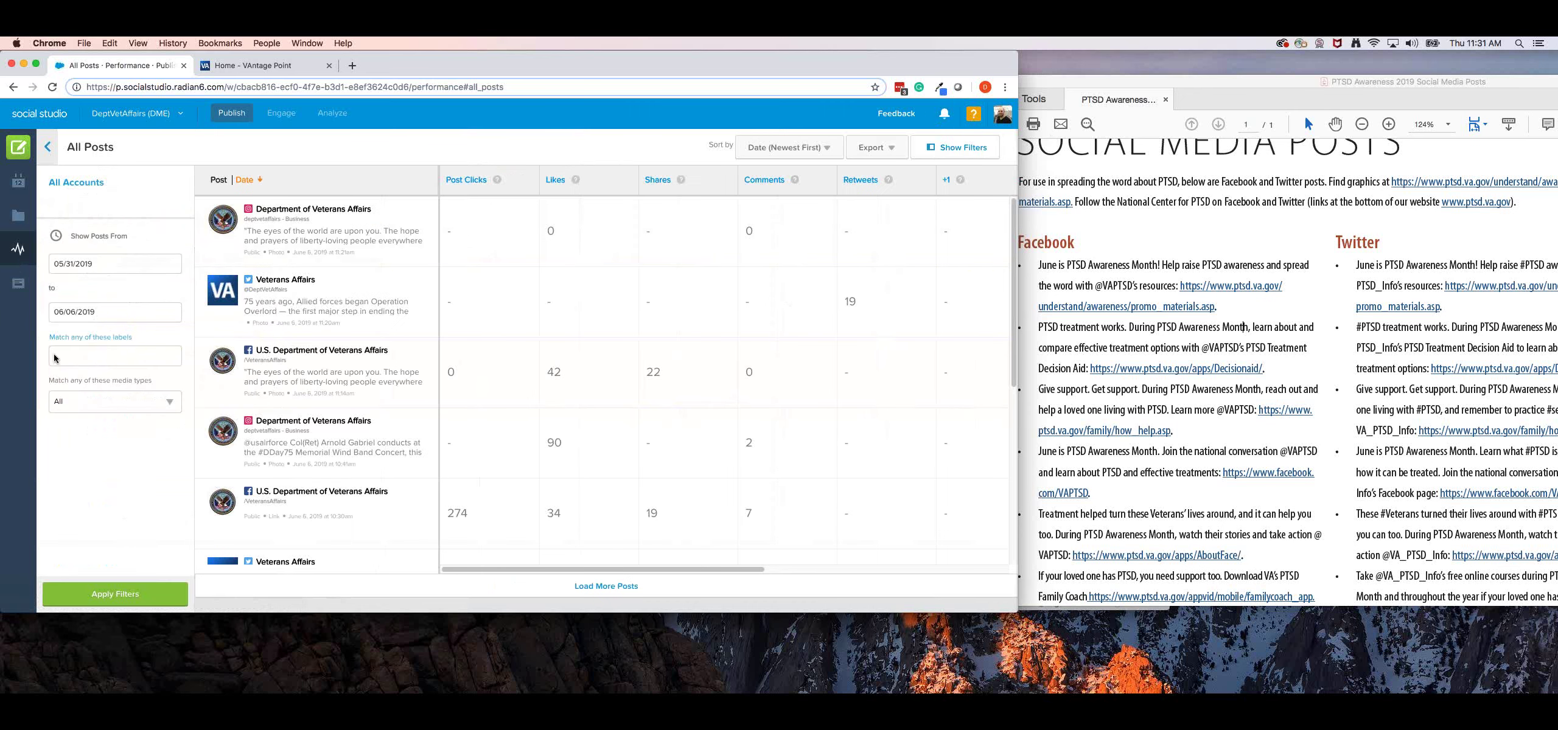
click(124, 268)
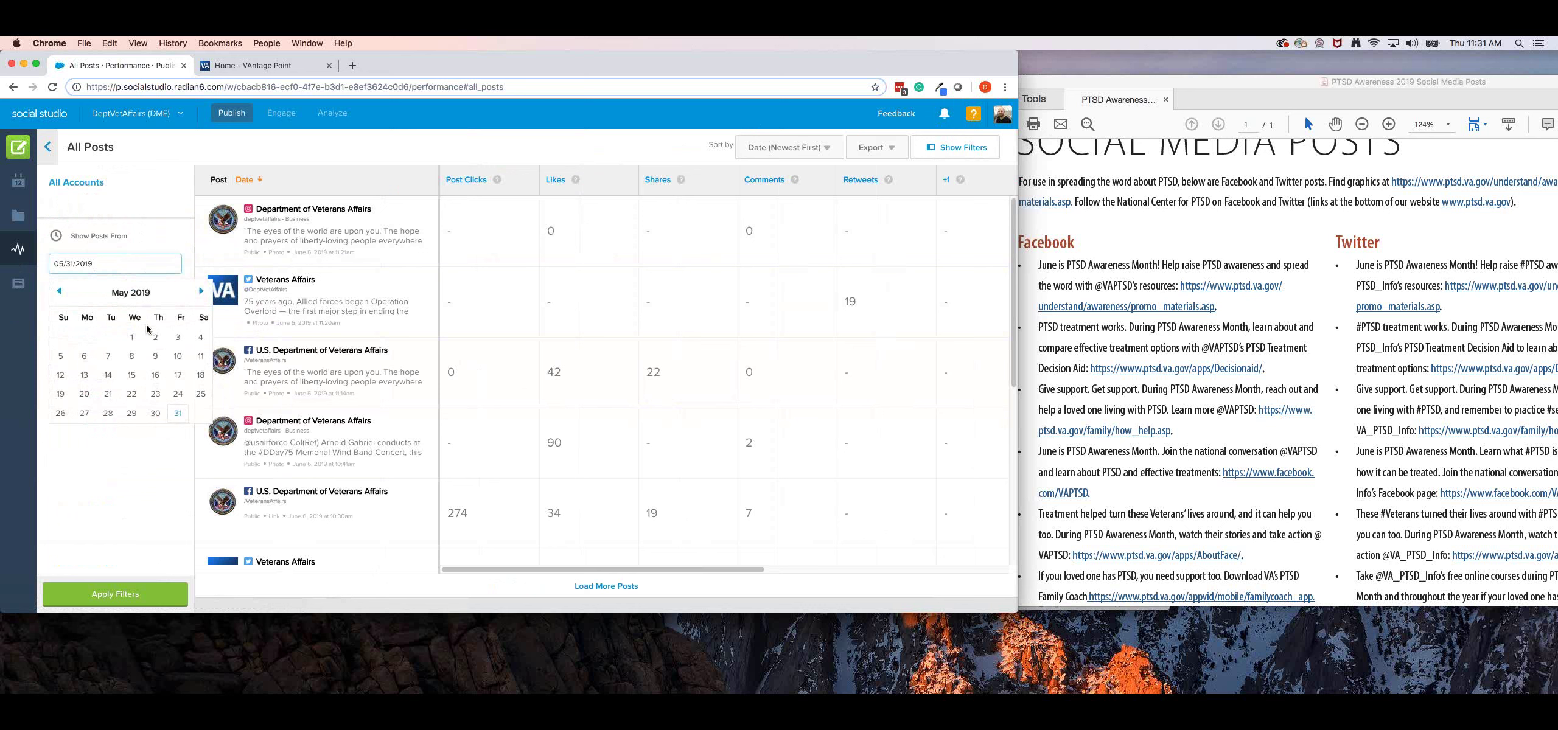
click(133, 337)
click(131, 314)
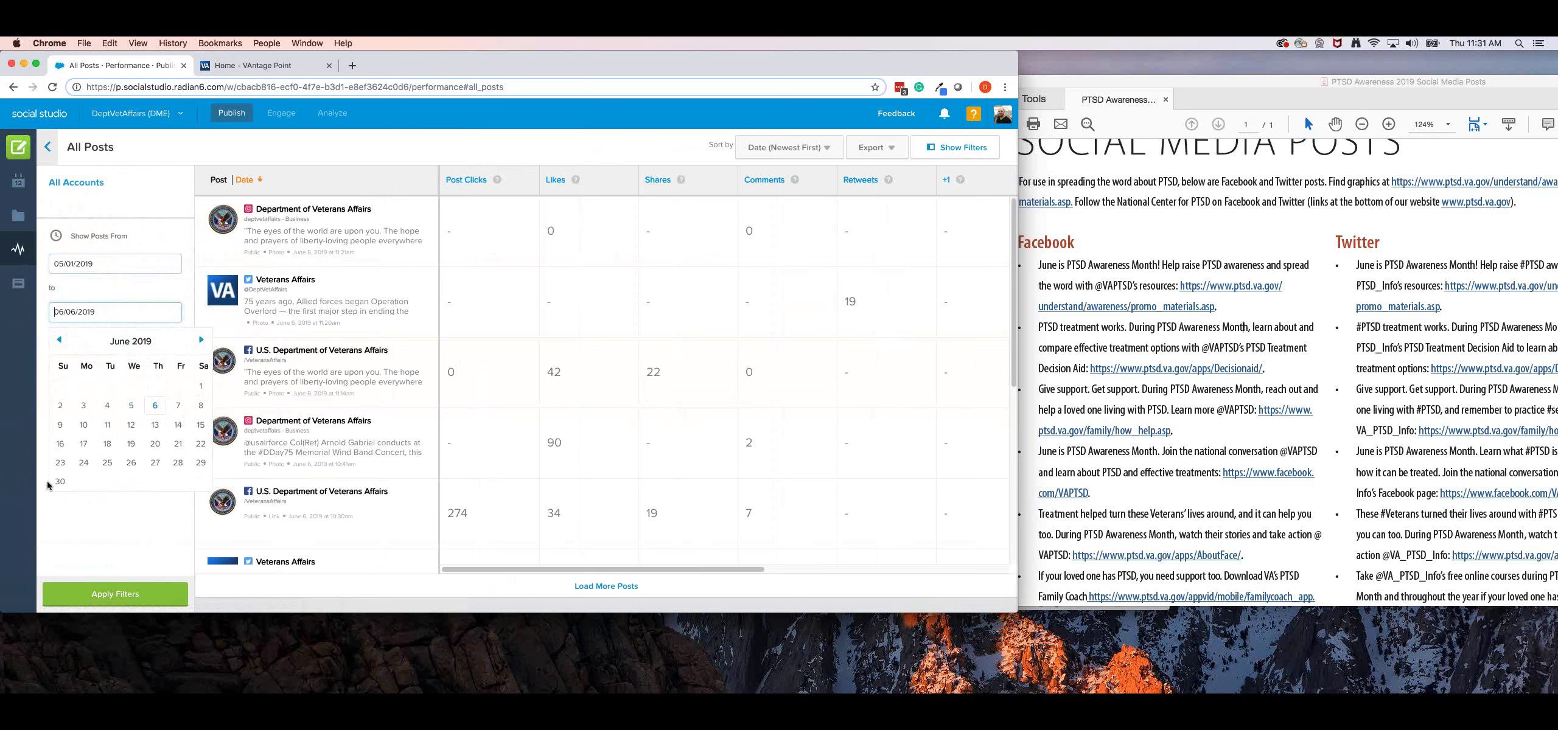
click(58, 341)
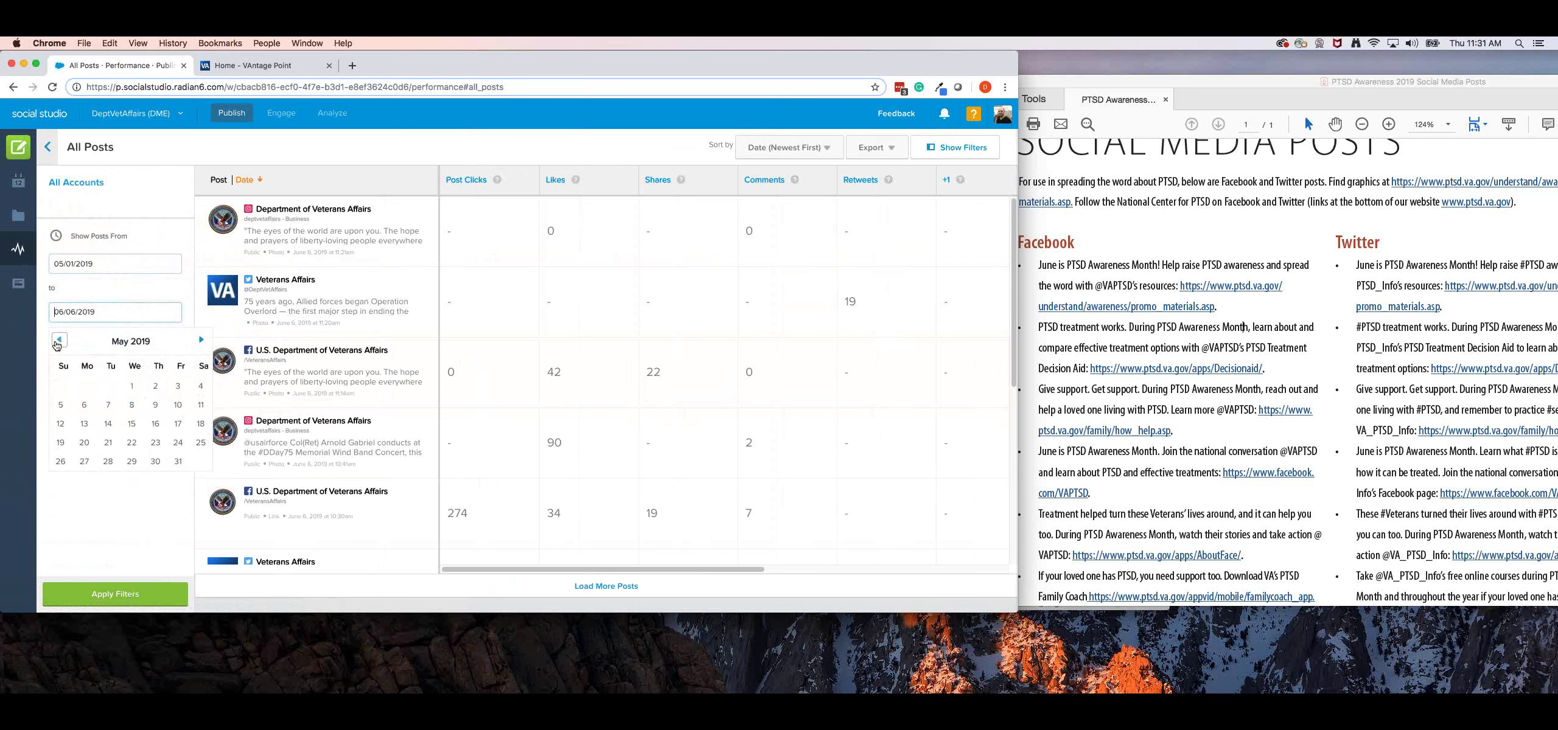
click(178, 462)
Add the label "Memorial May" to the filter criteria and apply the filters to the report.
click(116, 366)
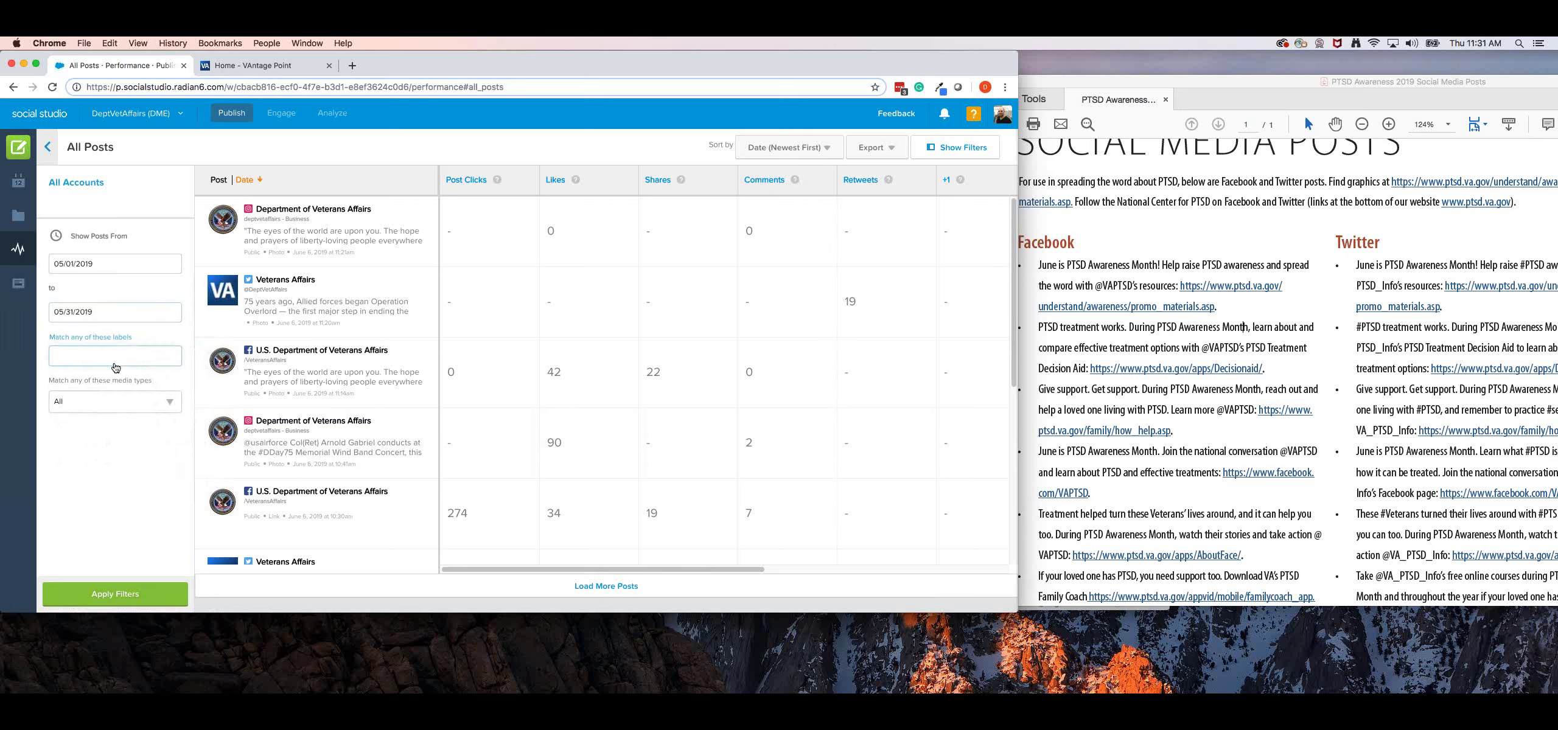
text(Memoria)
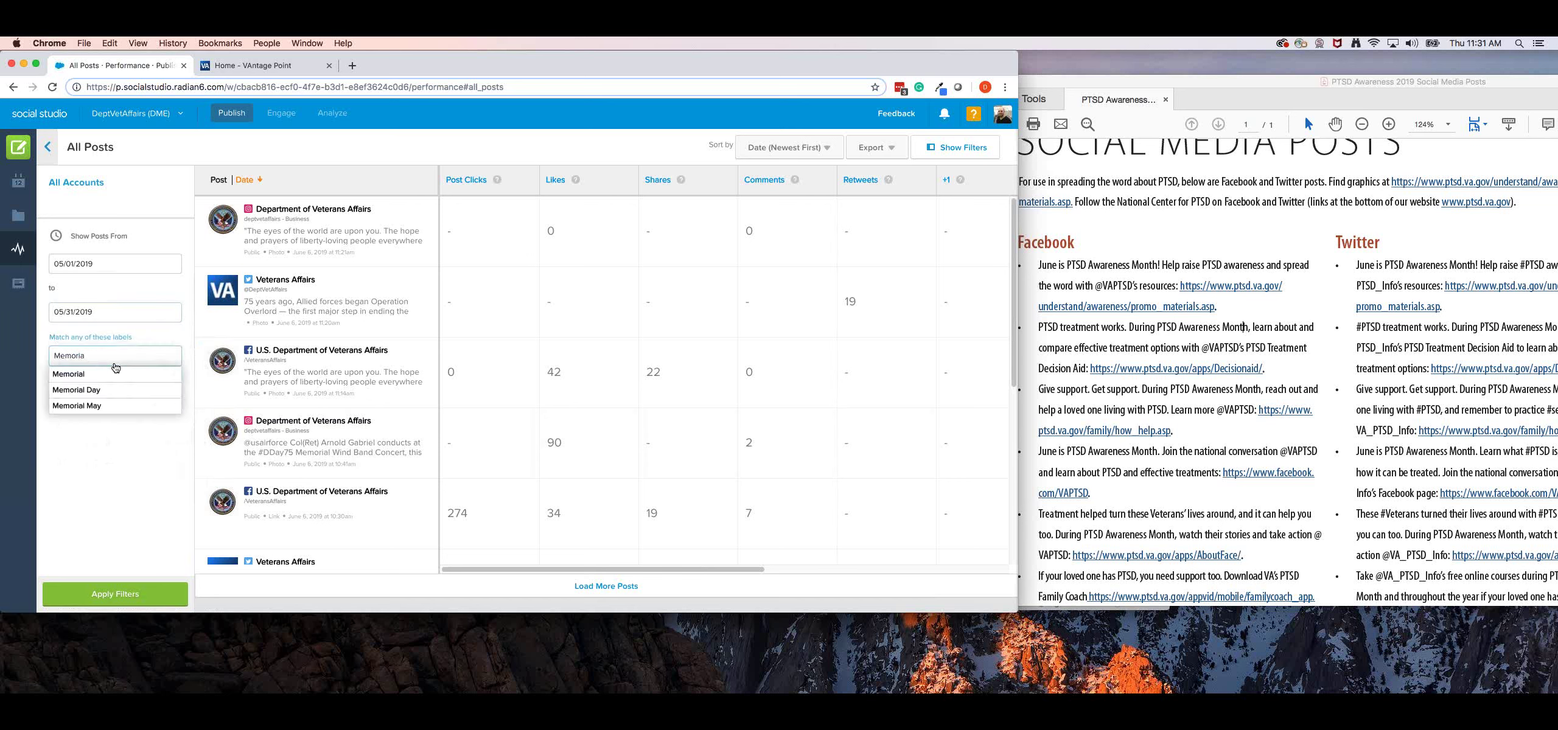
click(97, 405)
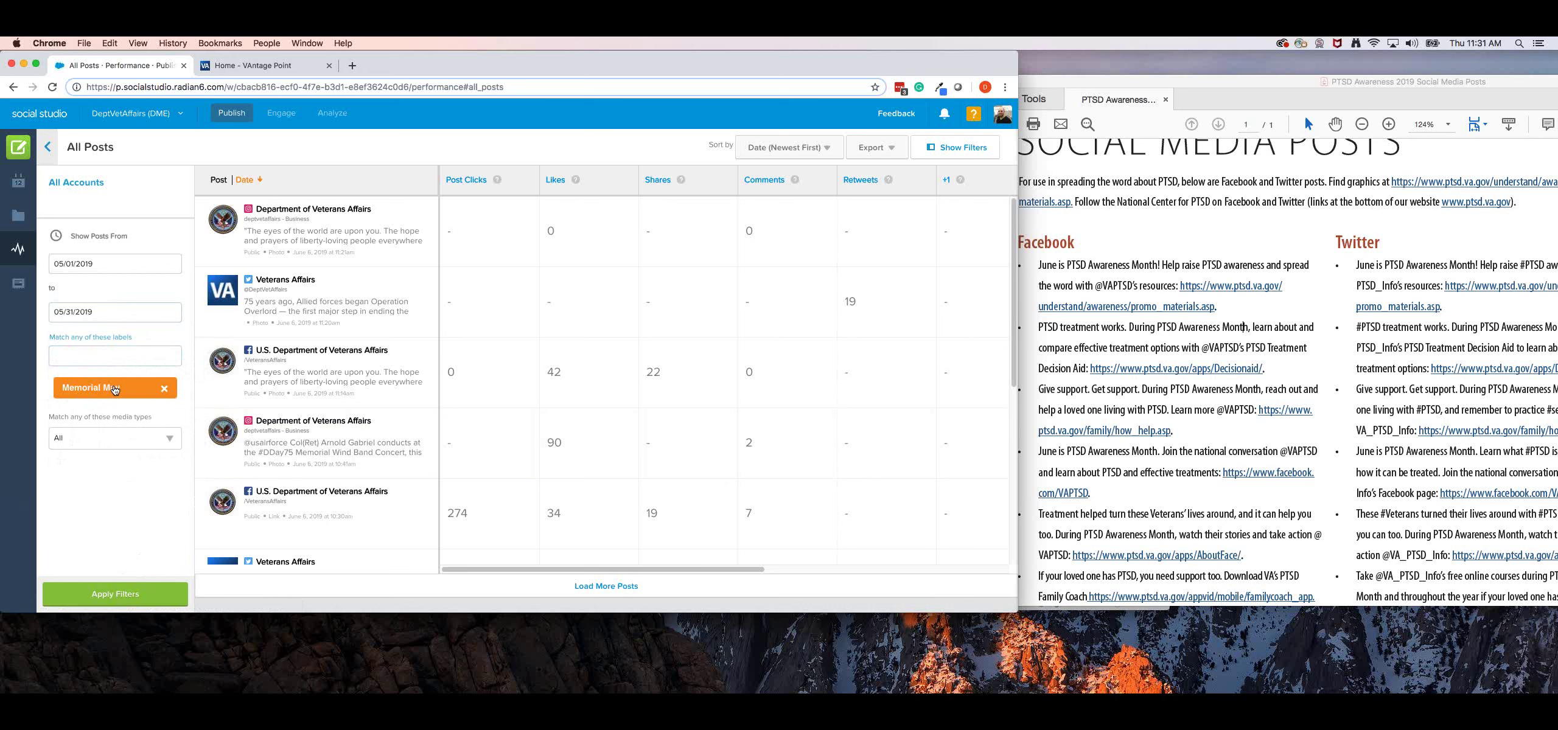
click(90, 602)
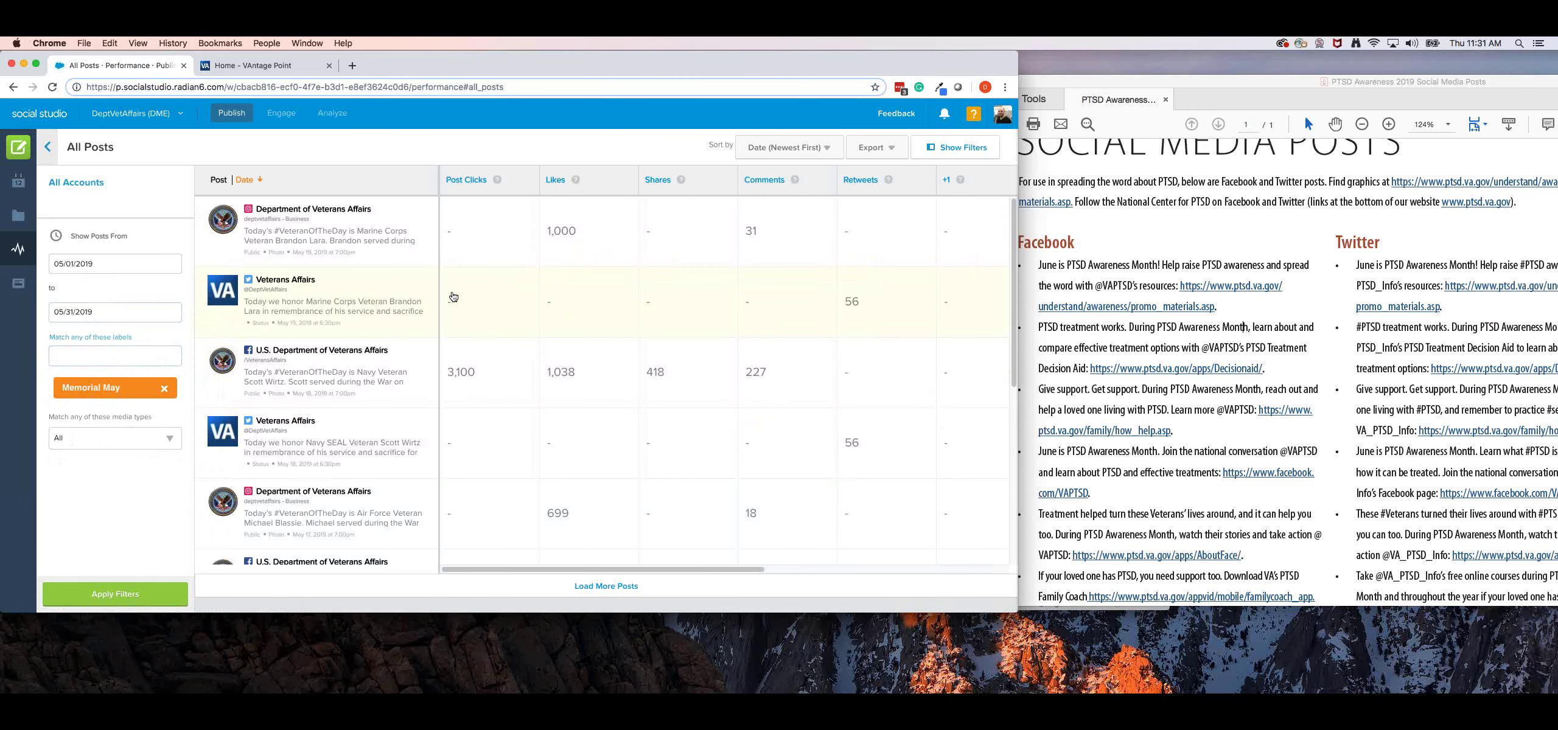
Look through the filtered Memorial May posts and check which export formats the report offers.
scroll(480, 292, down, 3)
scroll(486, 349, up, 3)
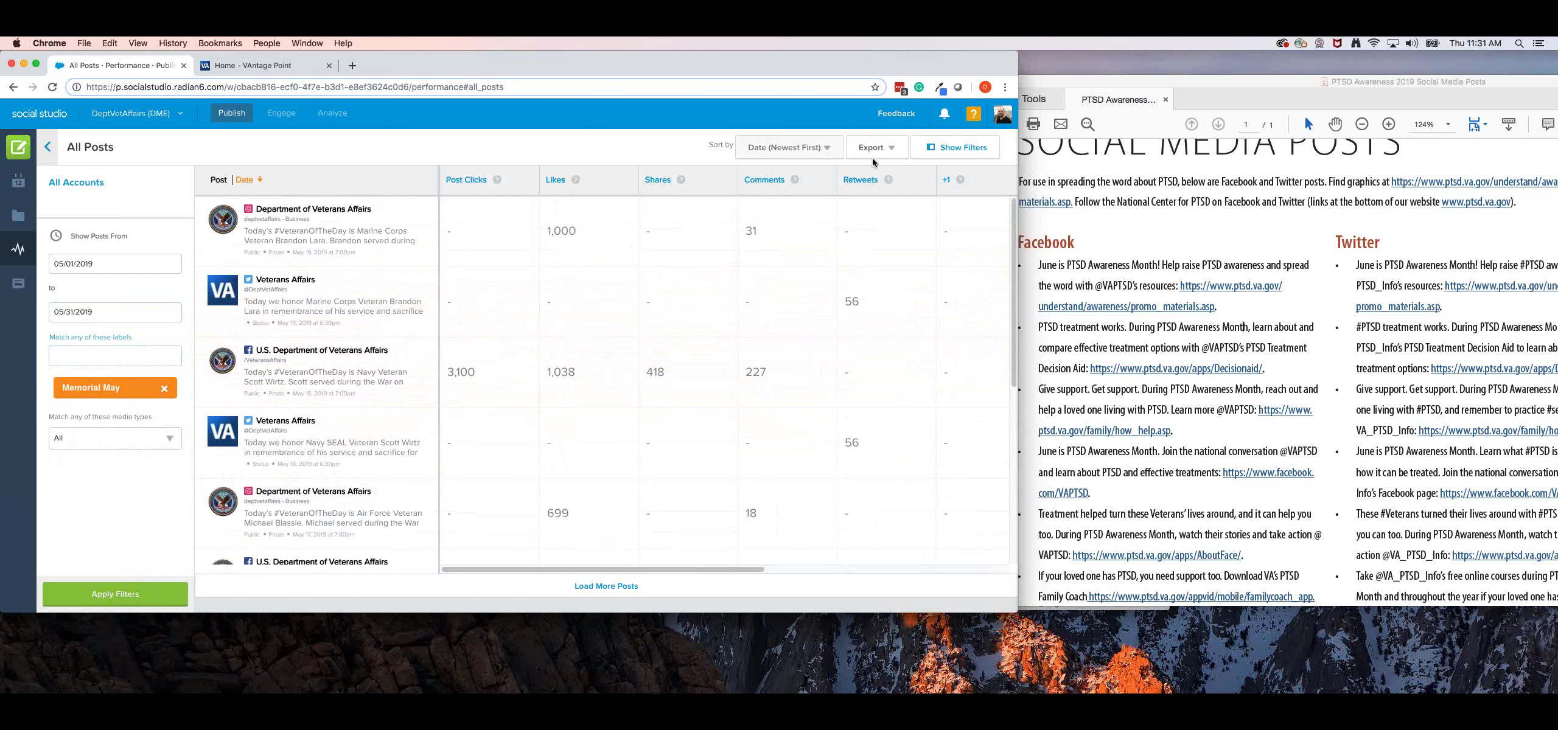
click(892, 152)
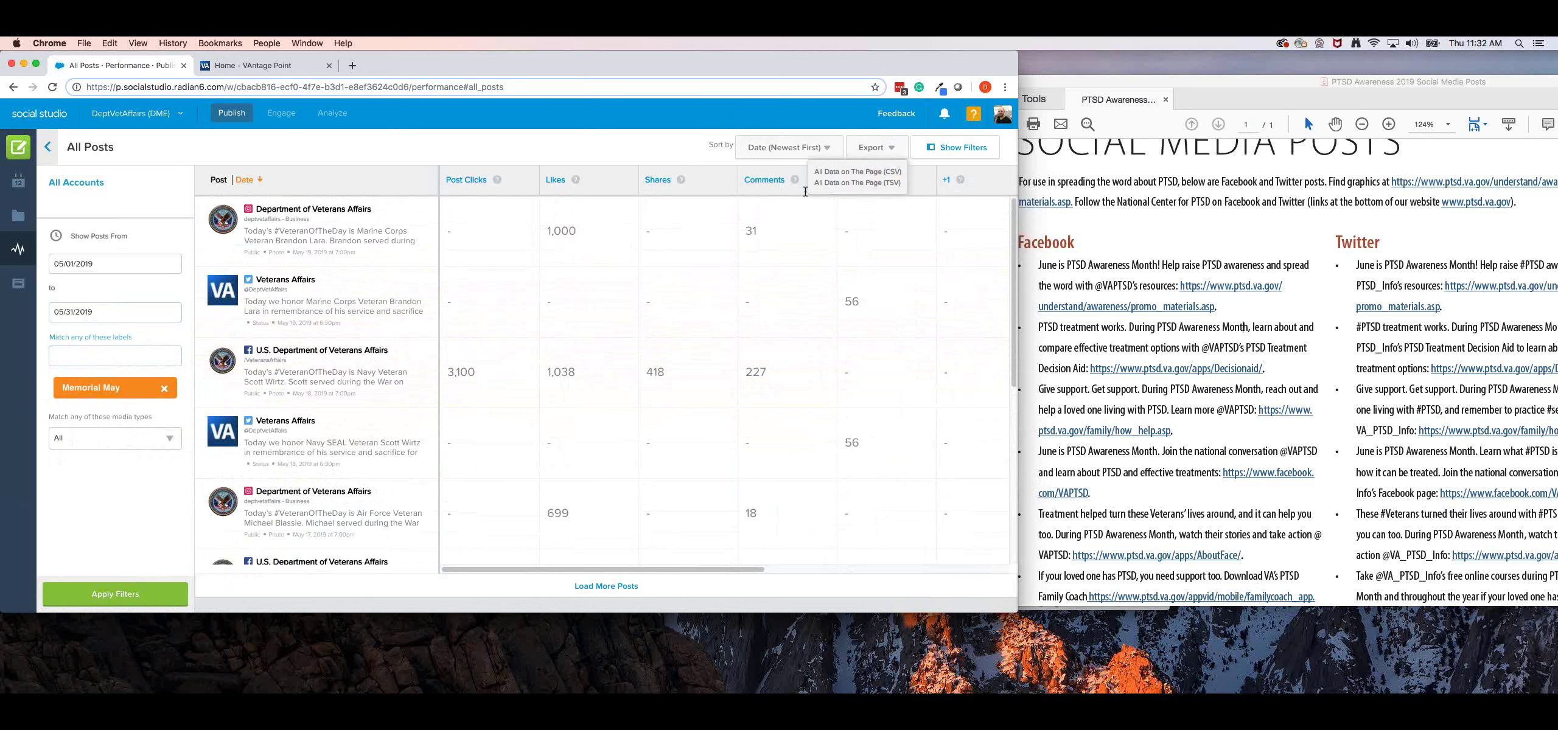
click(696, 160)
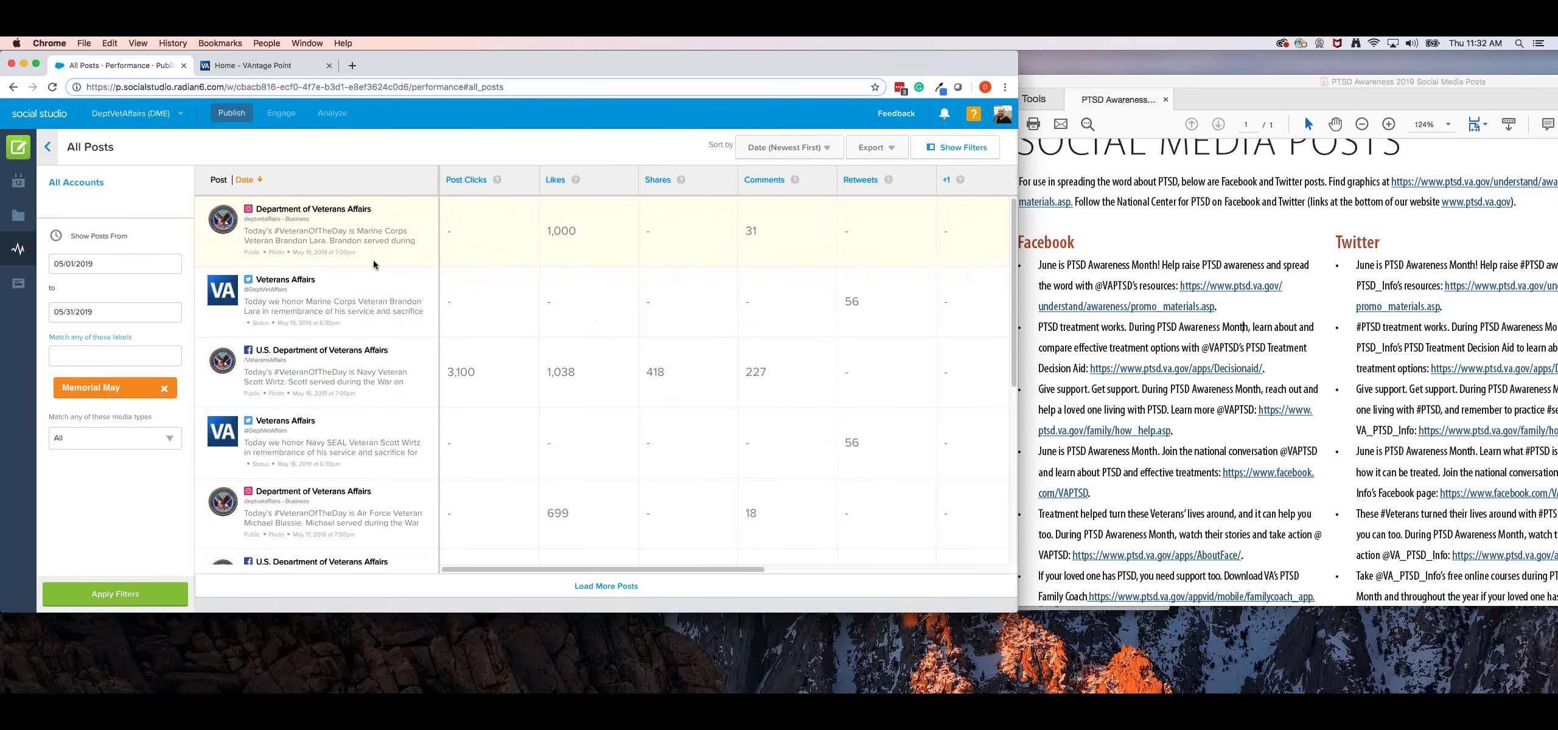
Review the labels and engagement figures in the details of the May 17 Air Force Veteran posts on Facebook and Instagram.
scroll(584, 292, down, 5)
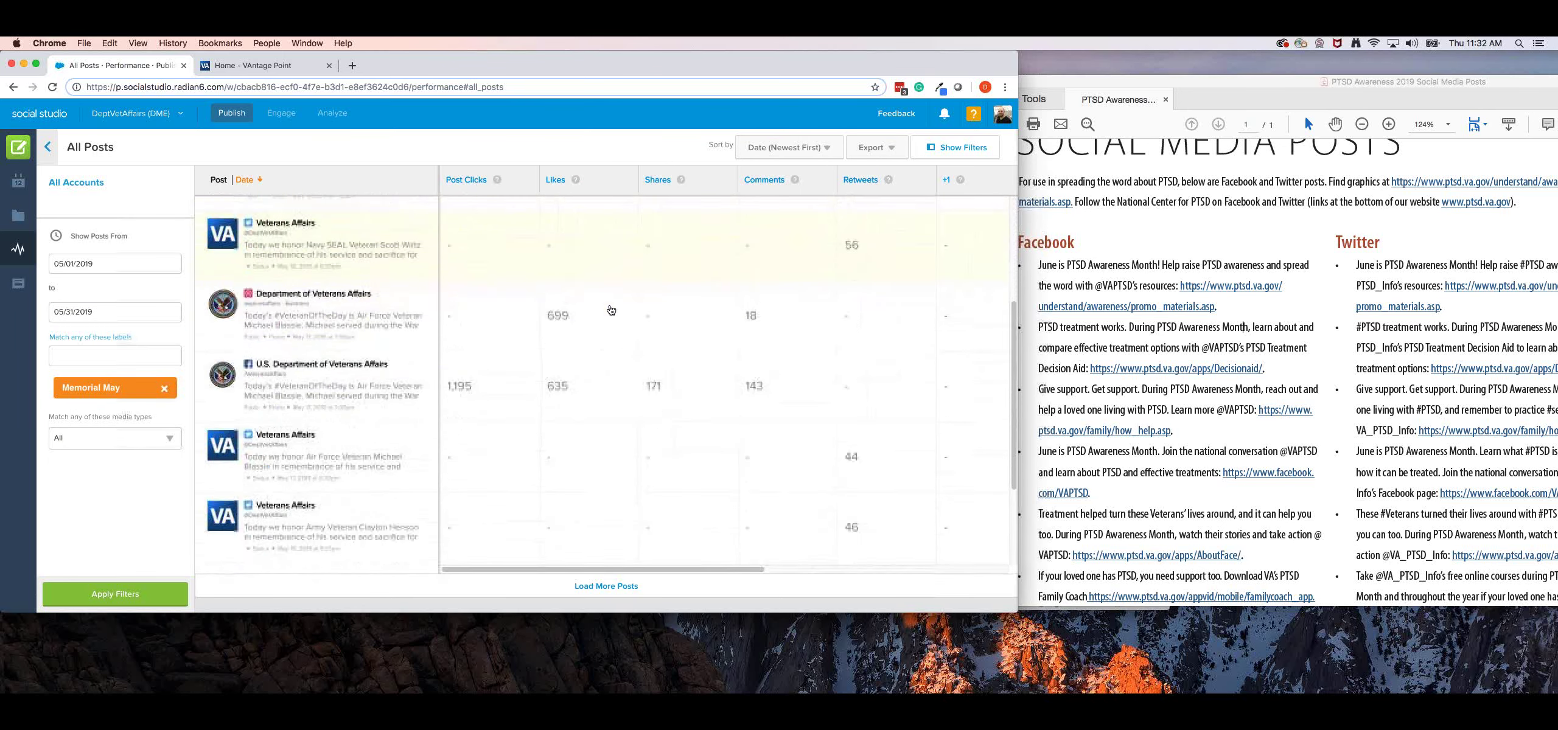
click(327, 362)
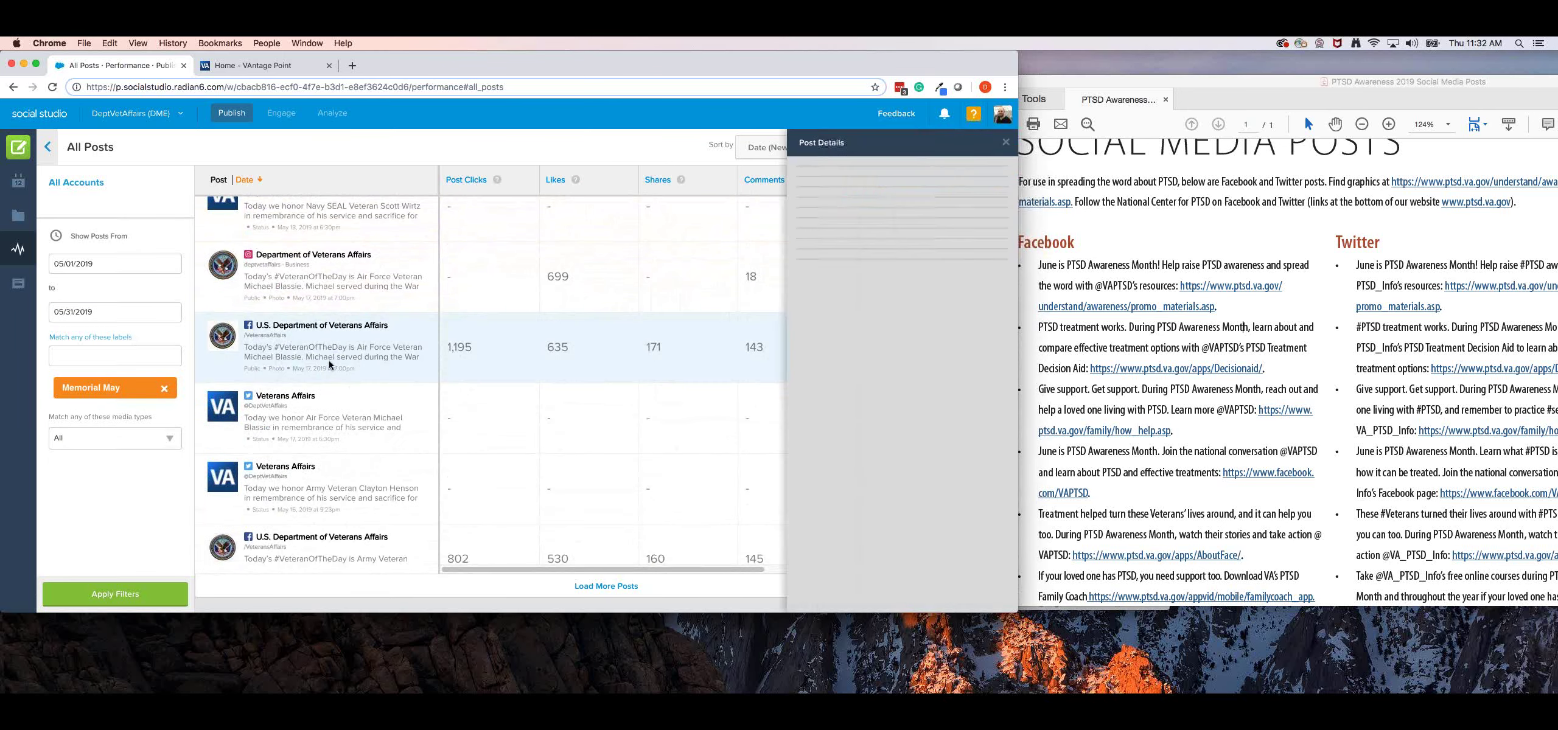
scroll(905, 330, down, 5)
scroll(905, 330, down, 5)
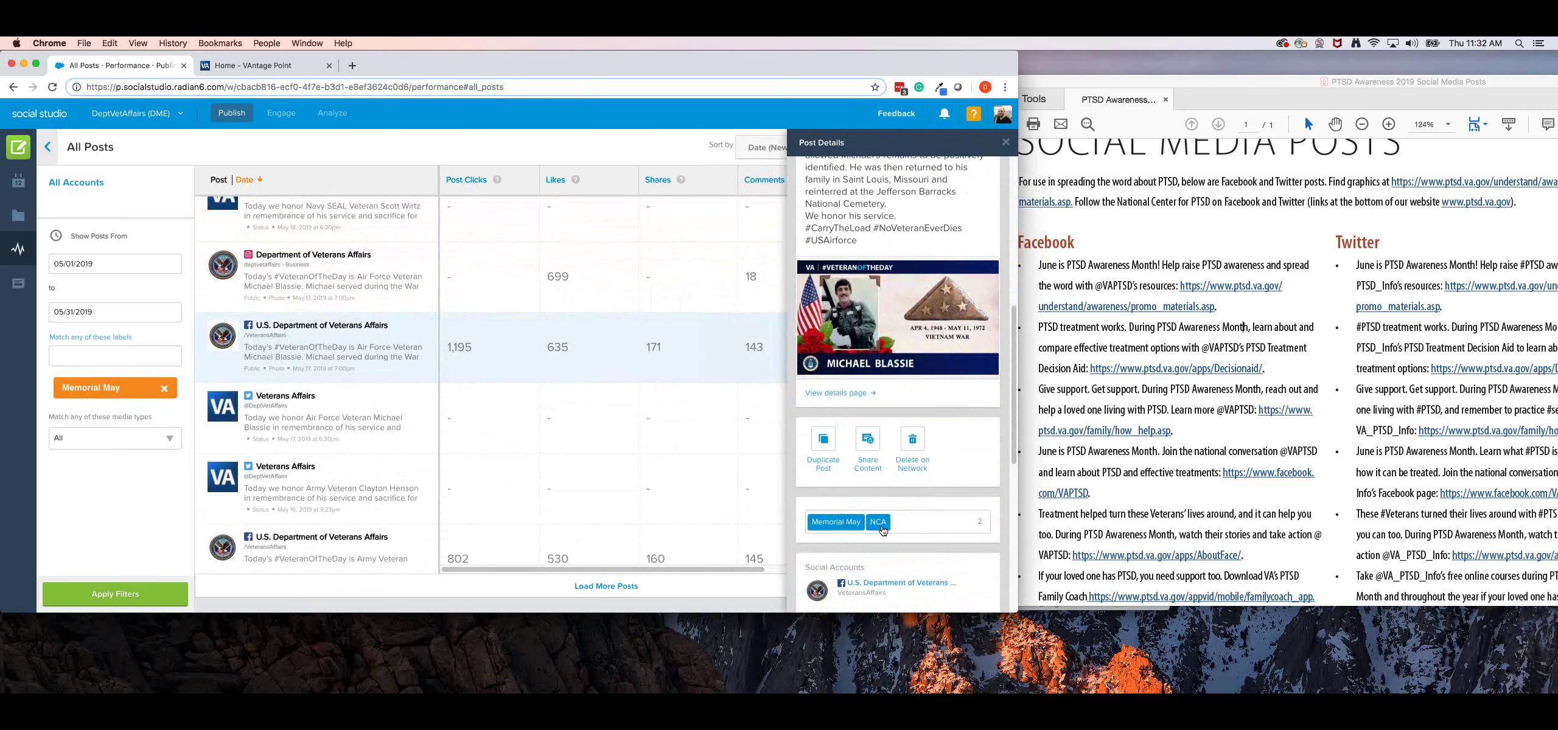
click(298, 280)
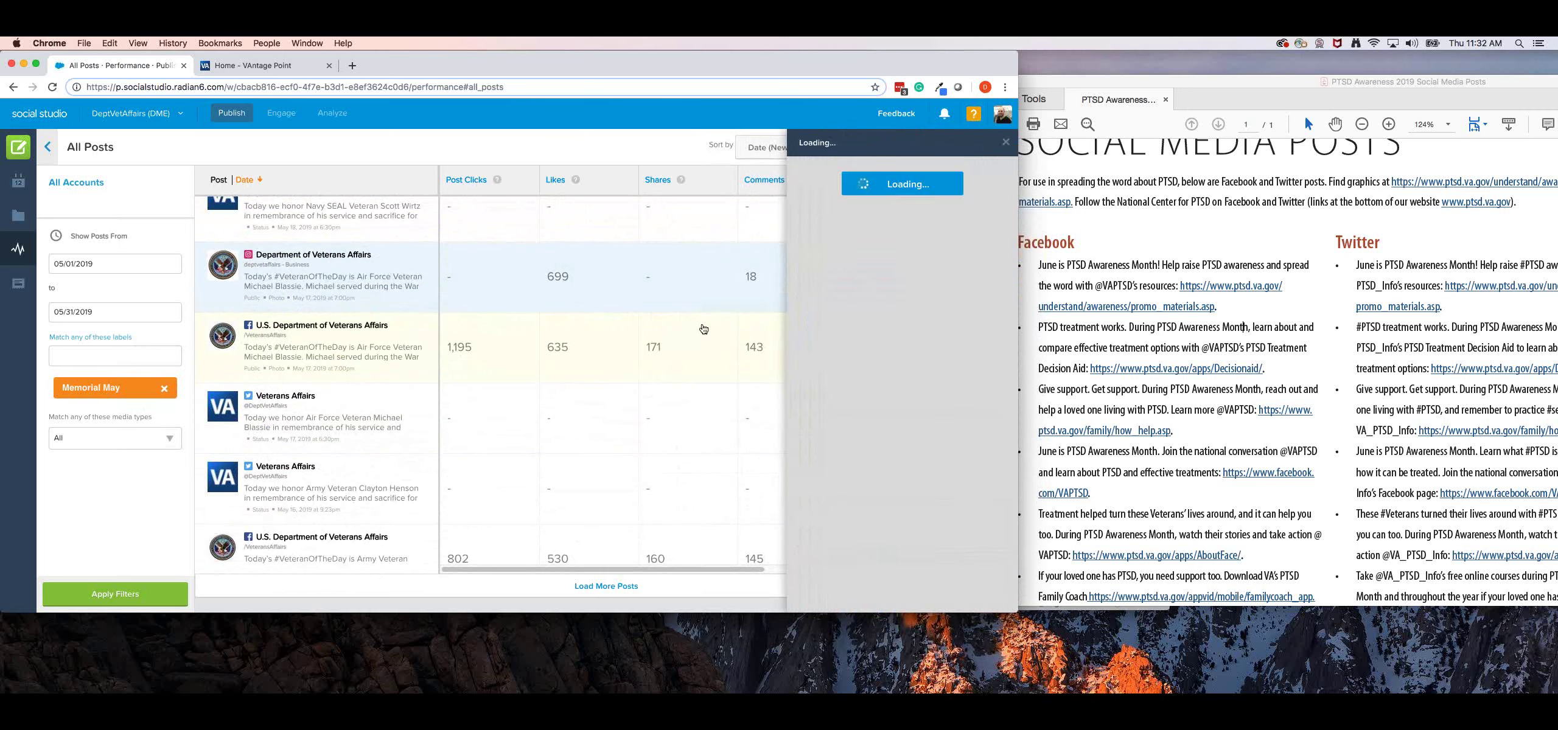
scroll(891, 311, down, 10)
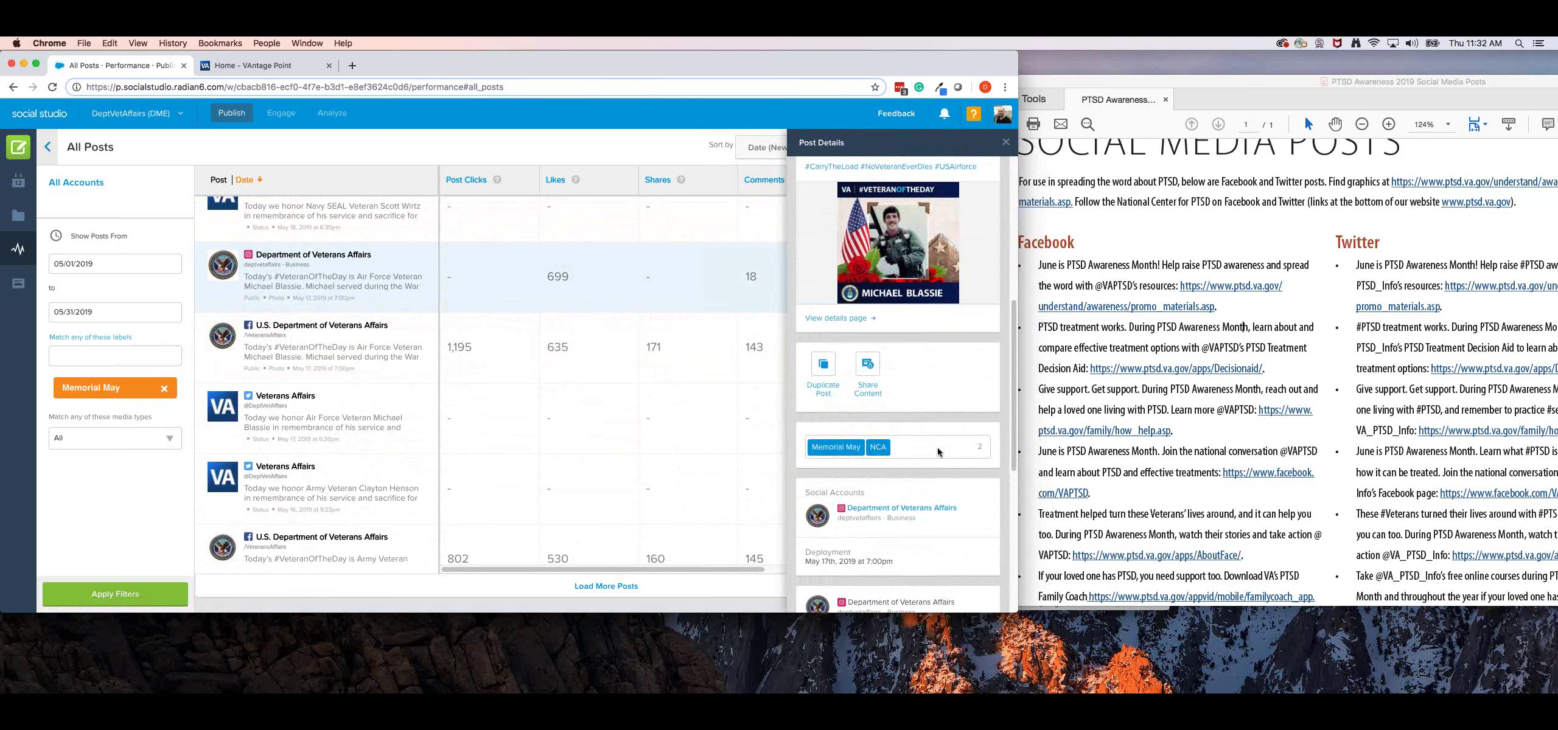
scroll(924, 455, down, 5)
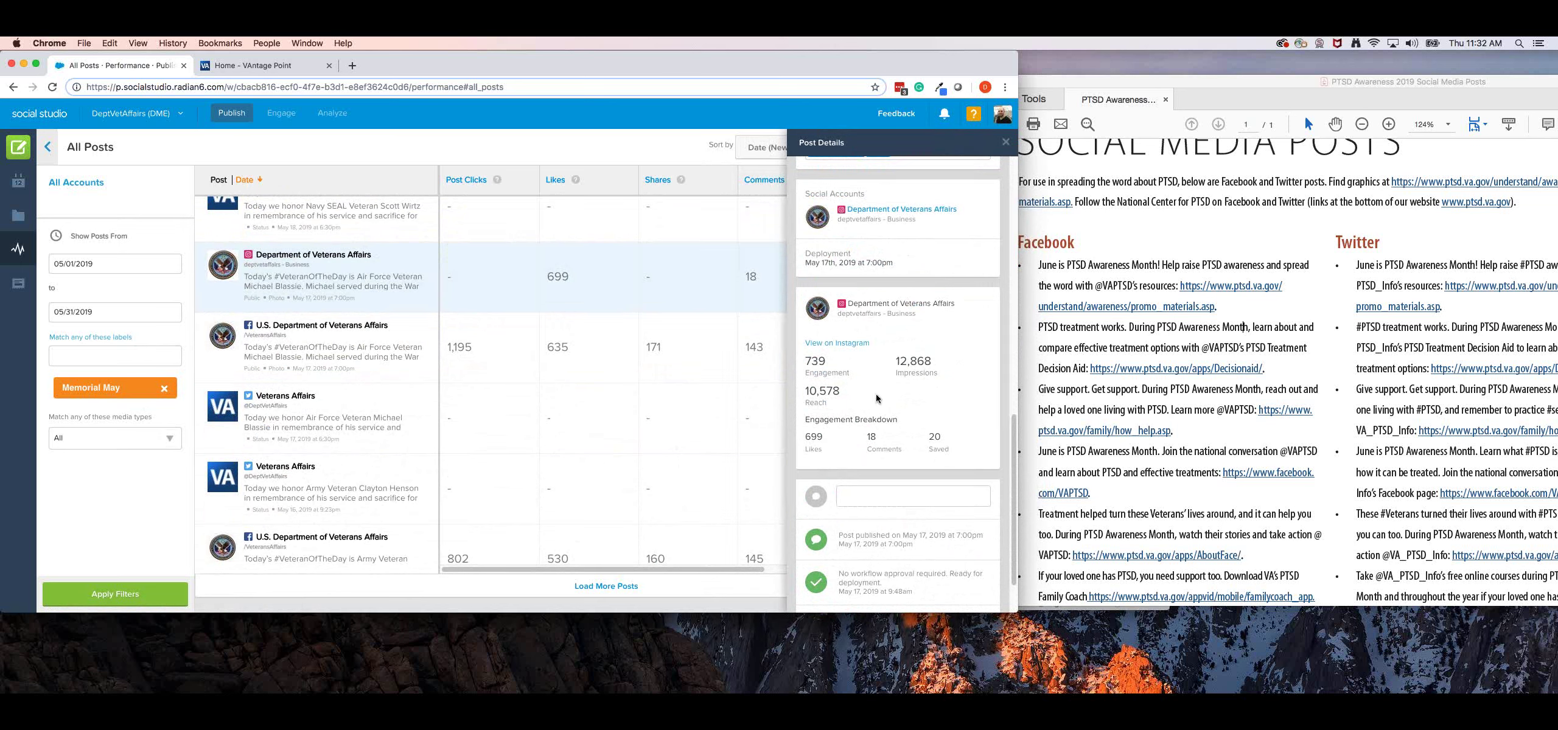
click(1005, 142)
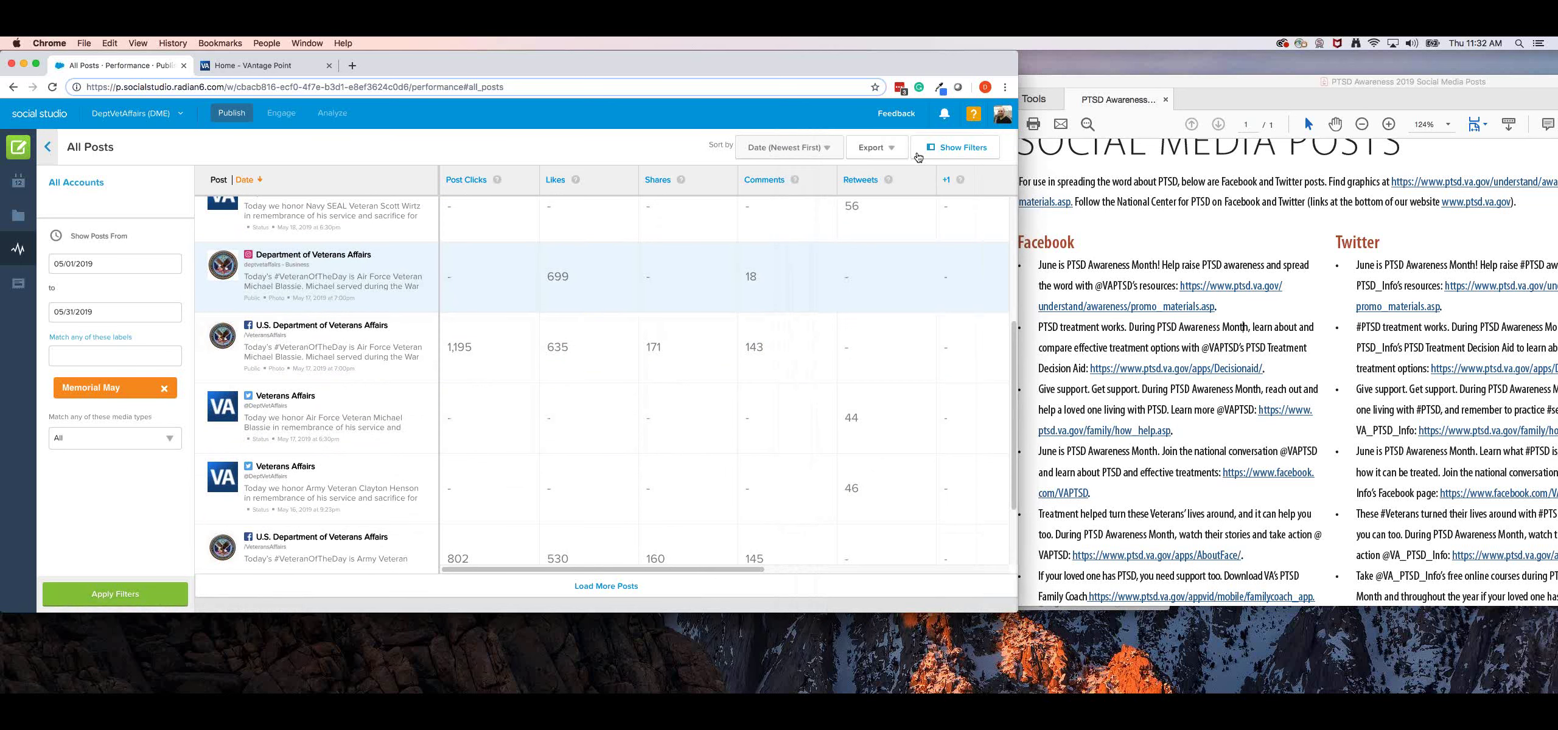
Export all data on the page as CSV and open the downloaded AllPosts (4).csv in Excel.
click(890, 154)
click(867, 177)
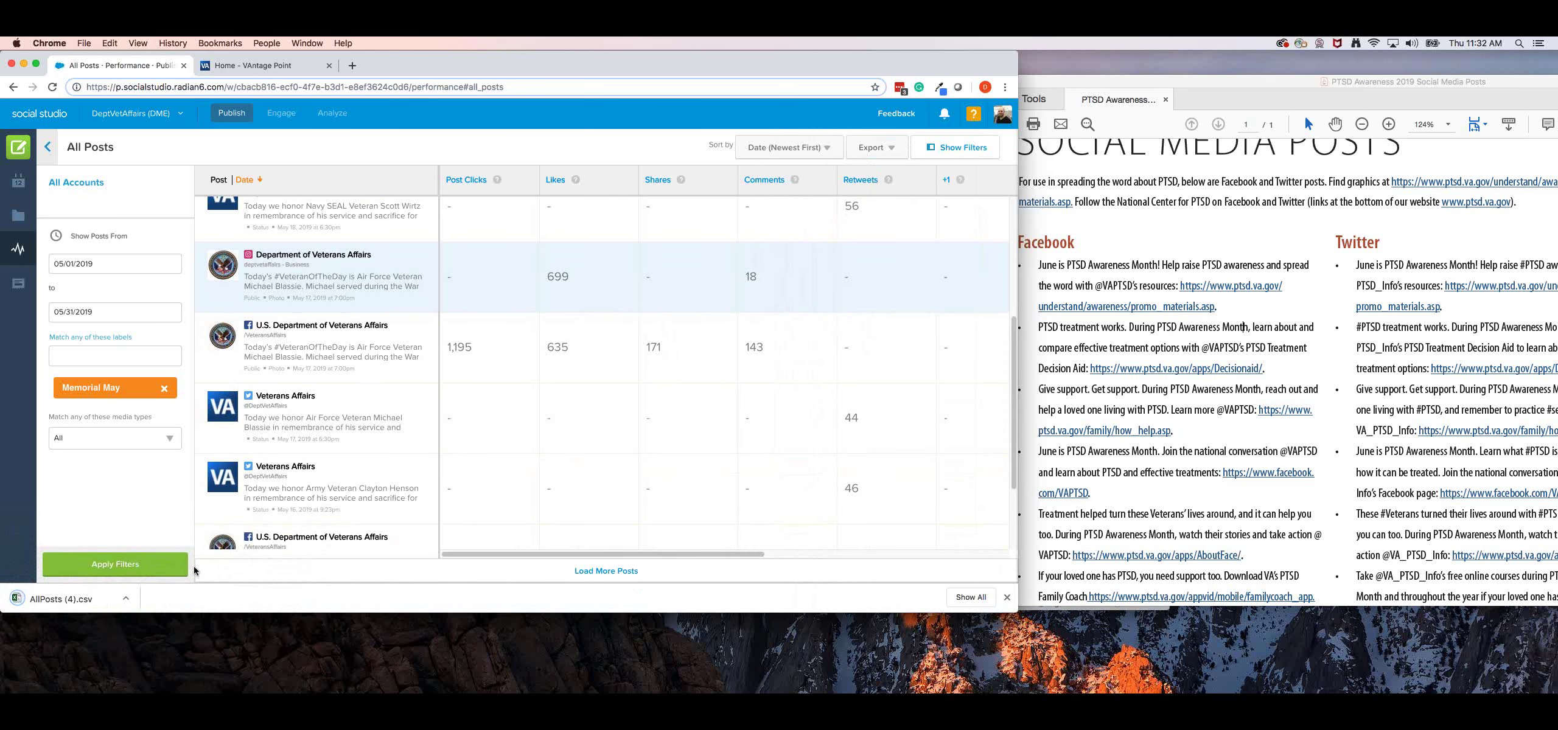
click(127, 600)
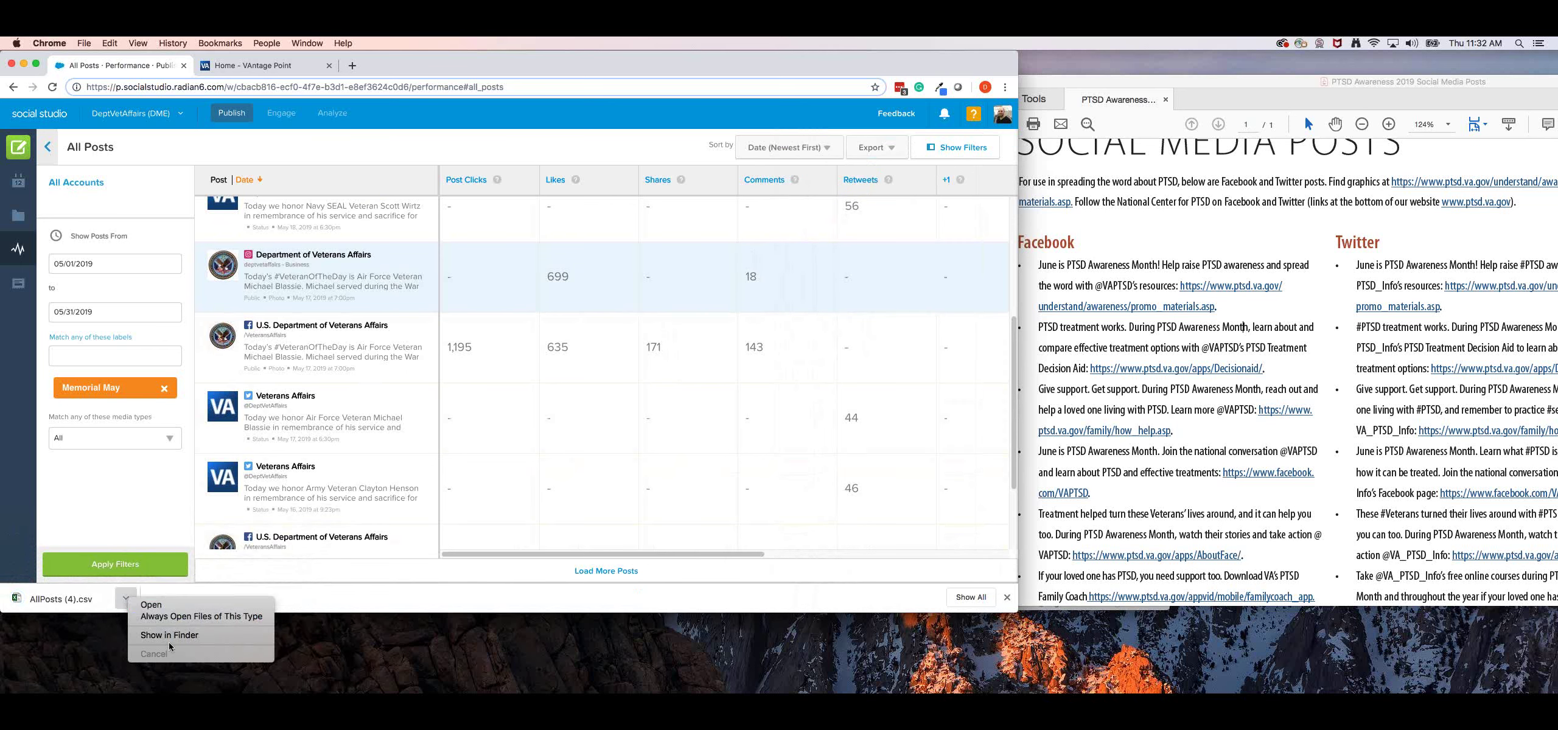
click(164, 605)
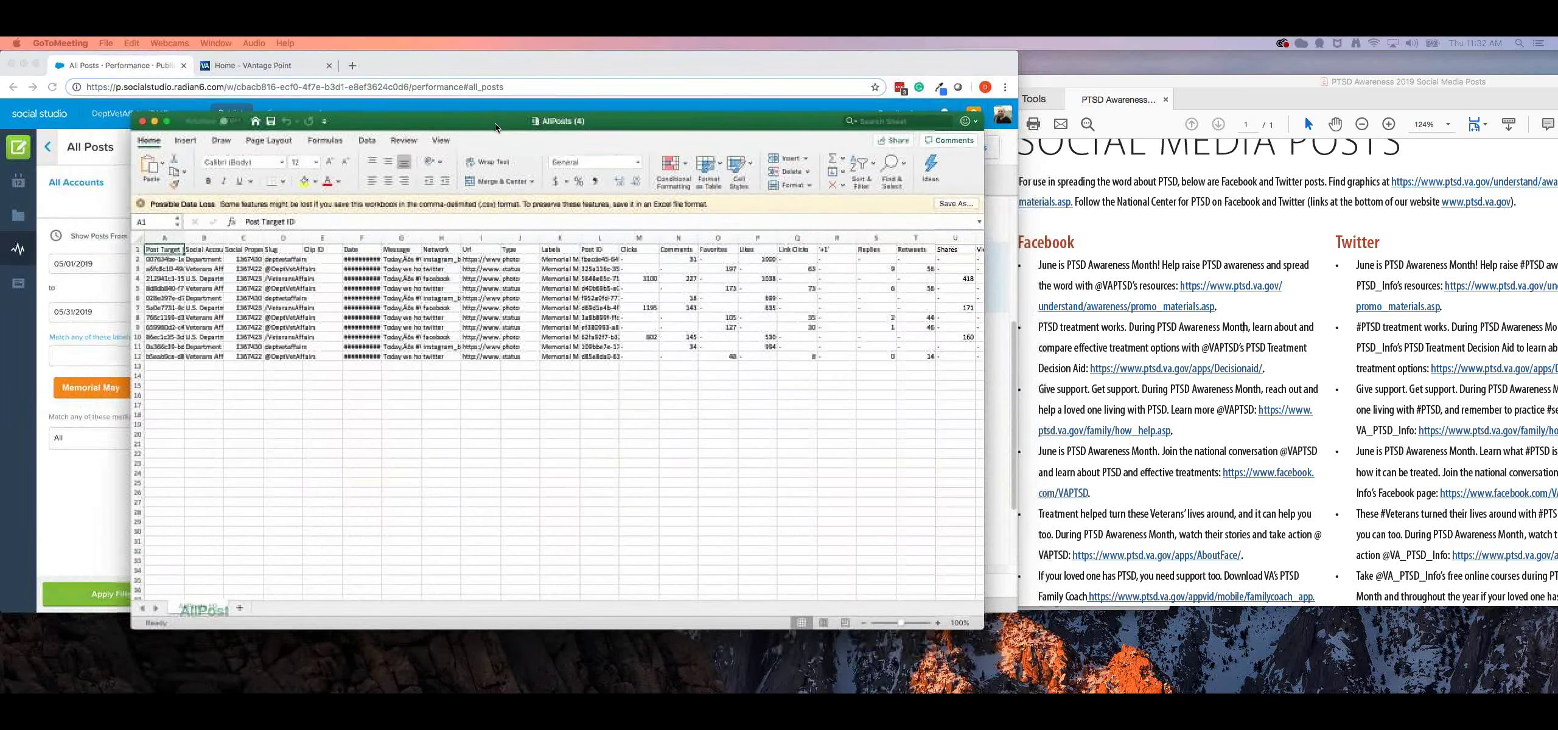
Widen the Date column to fit its contents so the full post dates and times can be read.
click(281, 404)
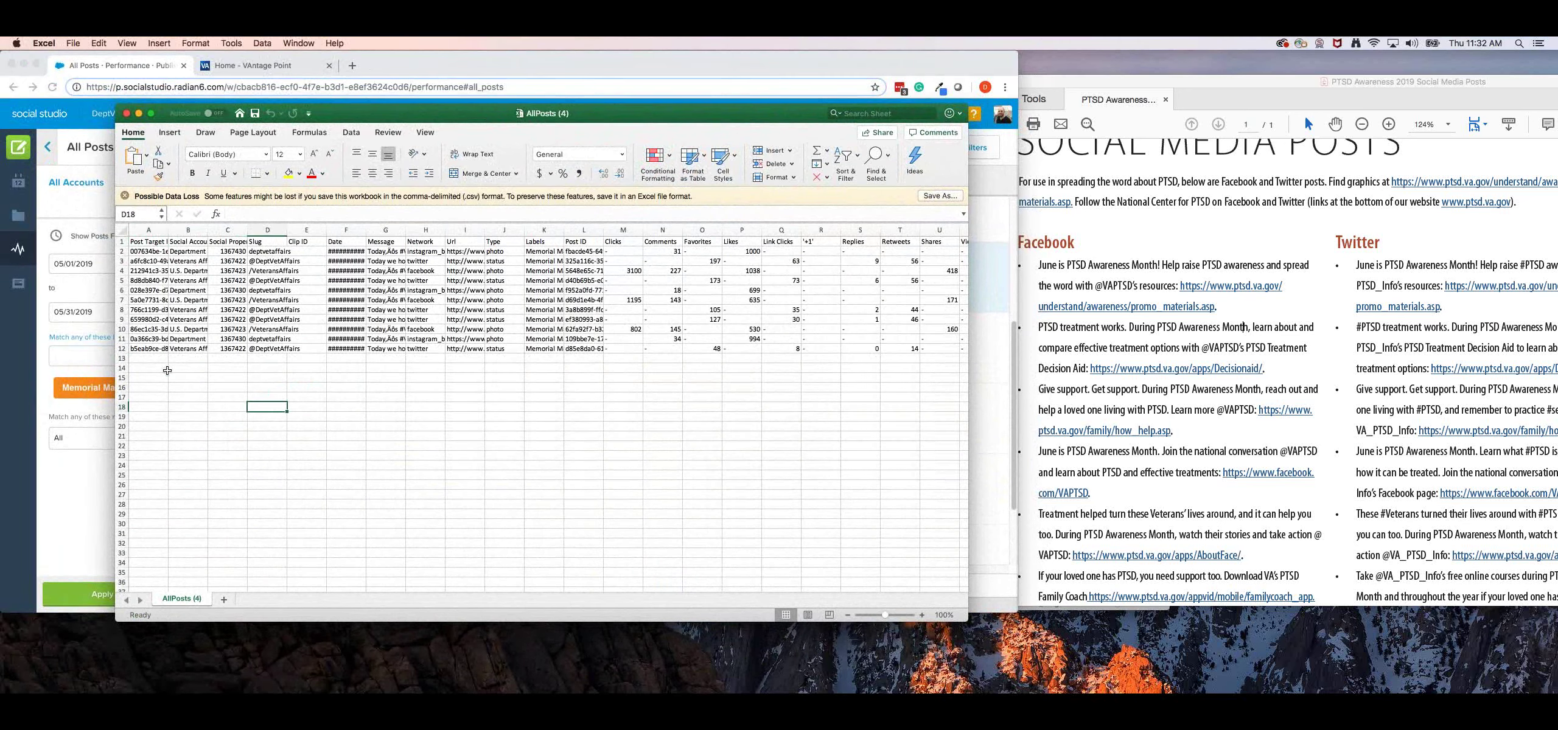
click(155, 361)
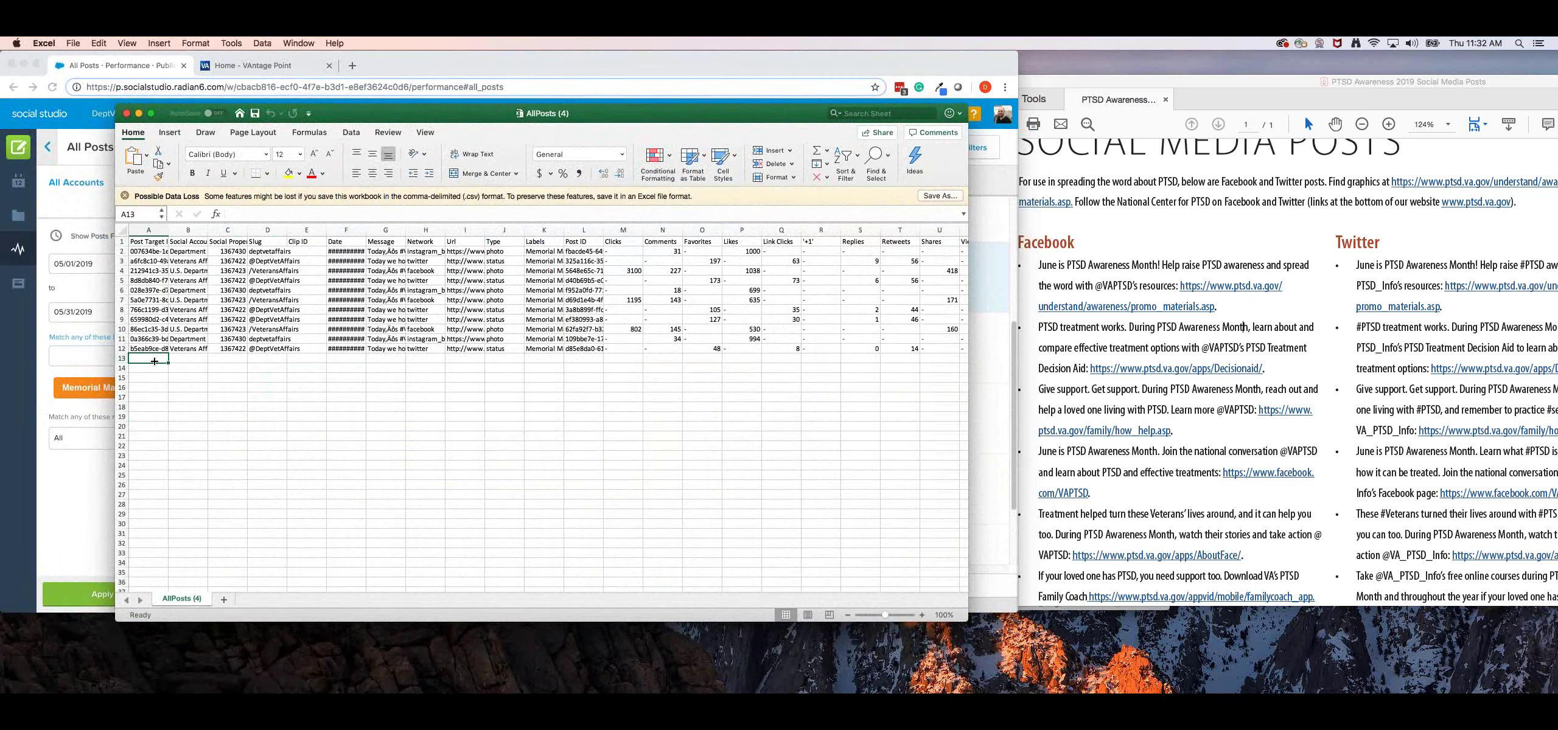
double_click(366, 230)
click(440, 376)
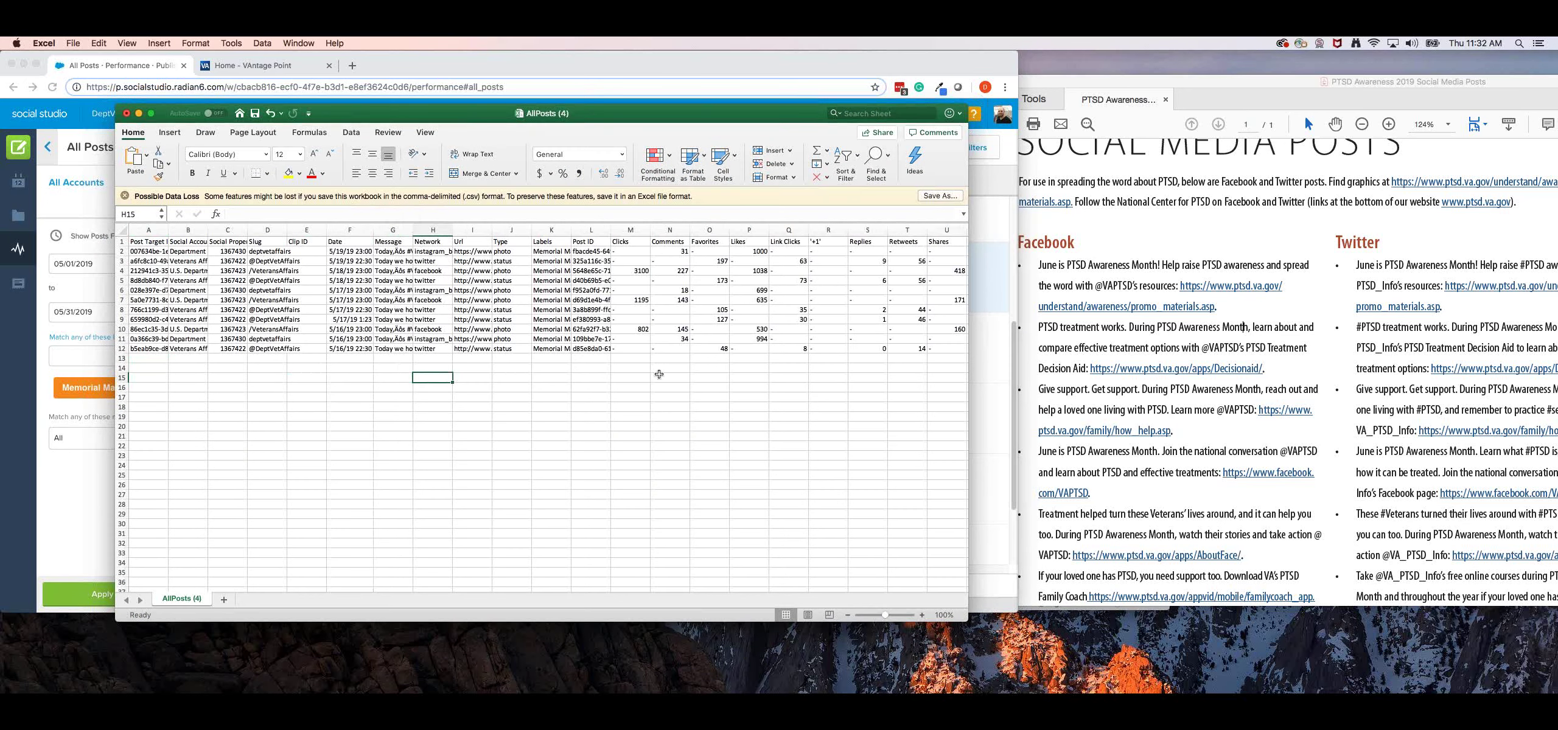
Total the Clicks column in cell M13 with a SUM formula over M2:M12.
click(626, 360)
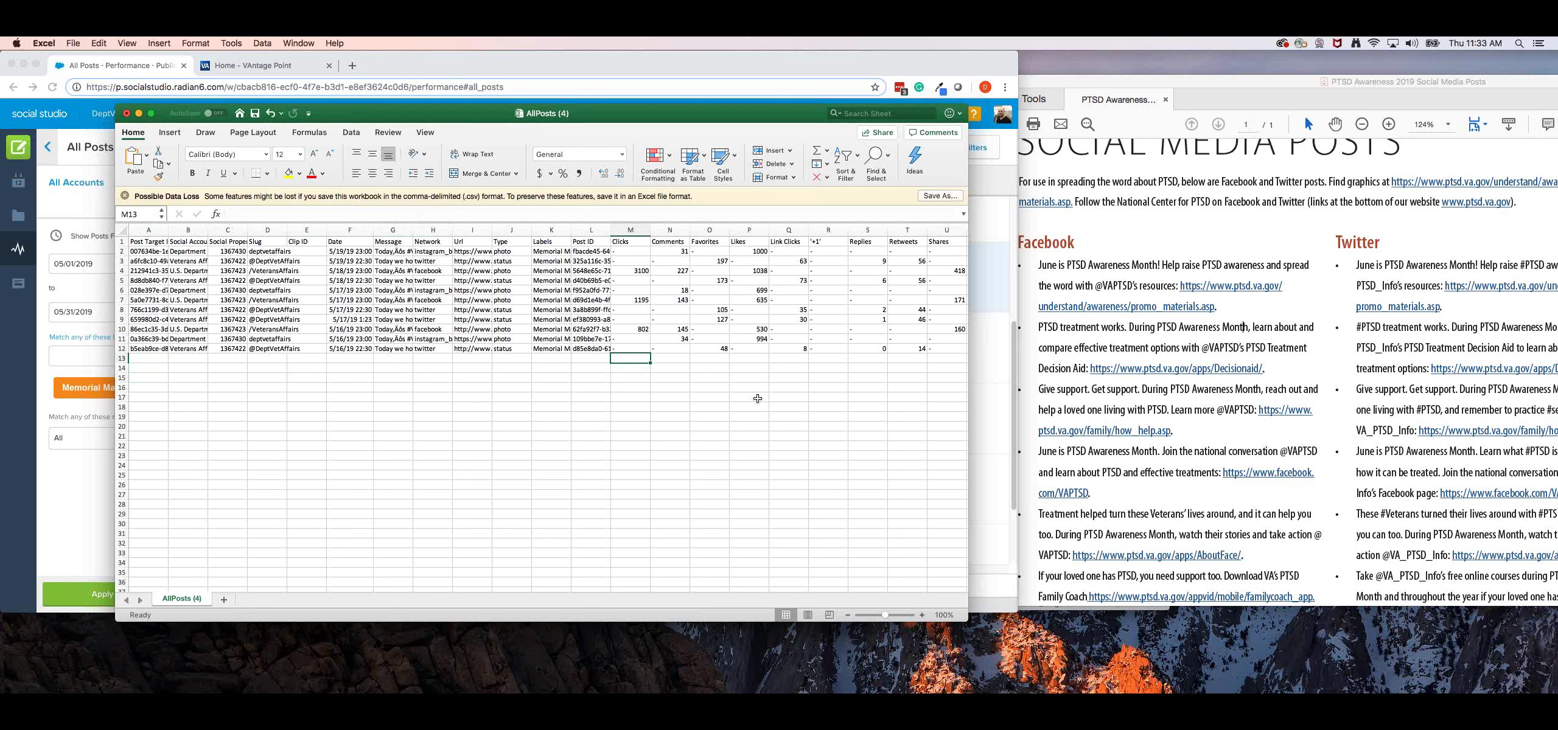
text(=sum()
key(Up)
key(shift+Up)
key(shift+Up)
key(shift+Up)
key(shift+Up)
key(shift+Up)
key(shift+Up)
key(shift+Up)
key(shift+Up)
key(shift+Up)
key(shift+Up)
text())
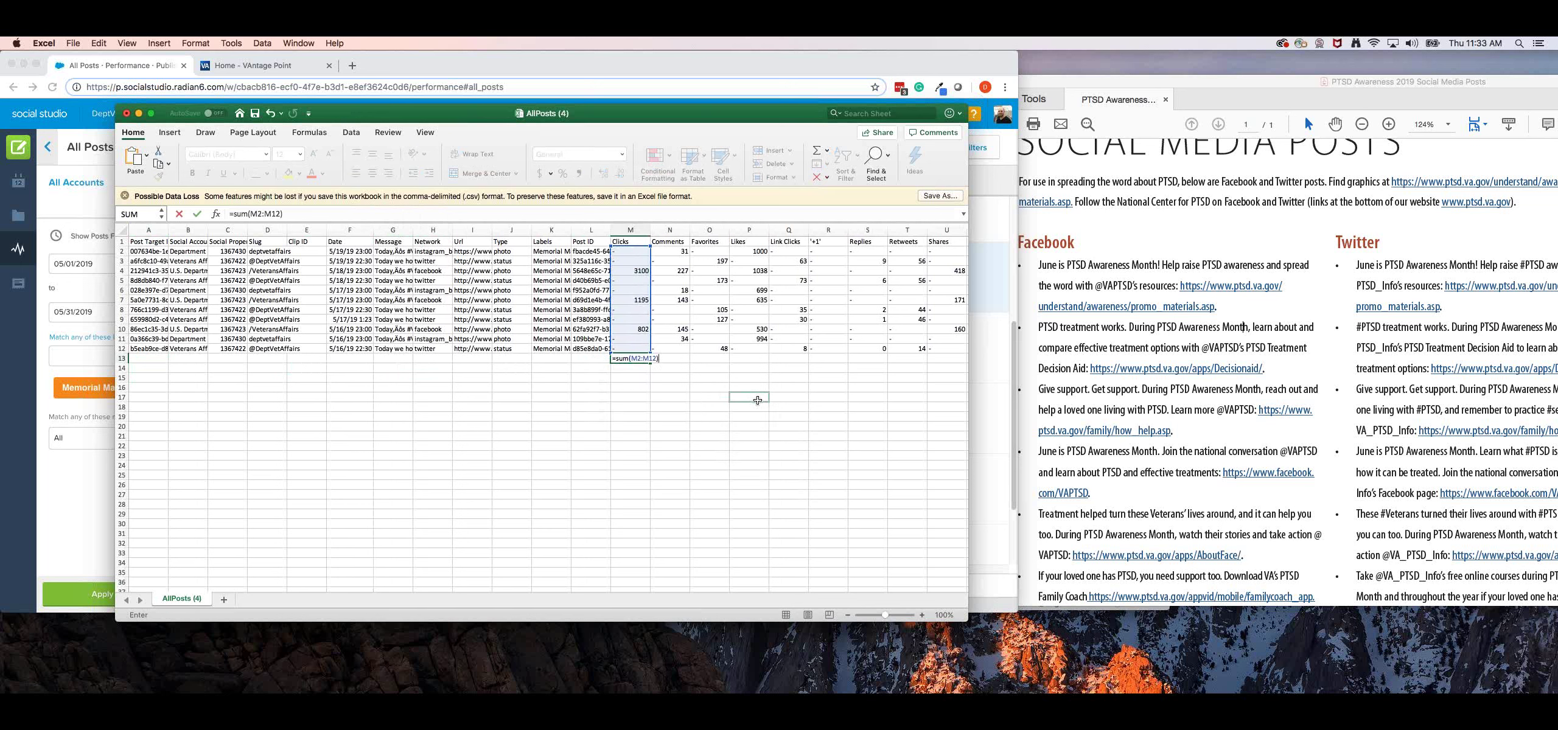
key(Return)
Copy the Clicks total formula across row 13 for every metric from Comments through Views (N13:V13).
key(super+c)
key(Right)
key(super+v)
key(Right)
key(super+v)
key(Right)
key(super+v)
key(Right)
key(super+v)
key(Right)
key(shift+Right)
key(shift+Right)
key(shift+Right)
key(shift+Right)
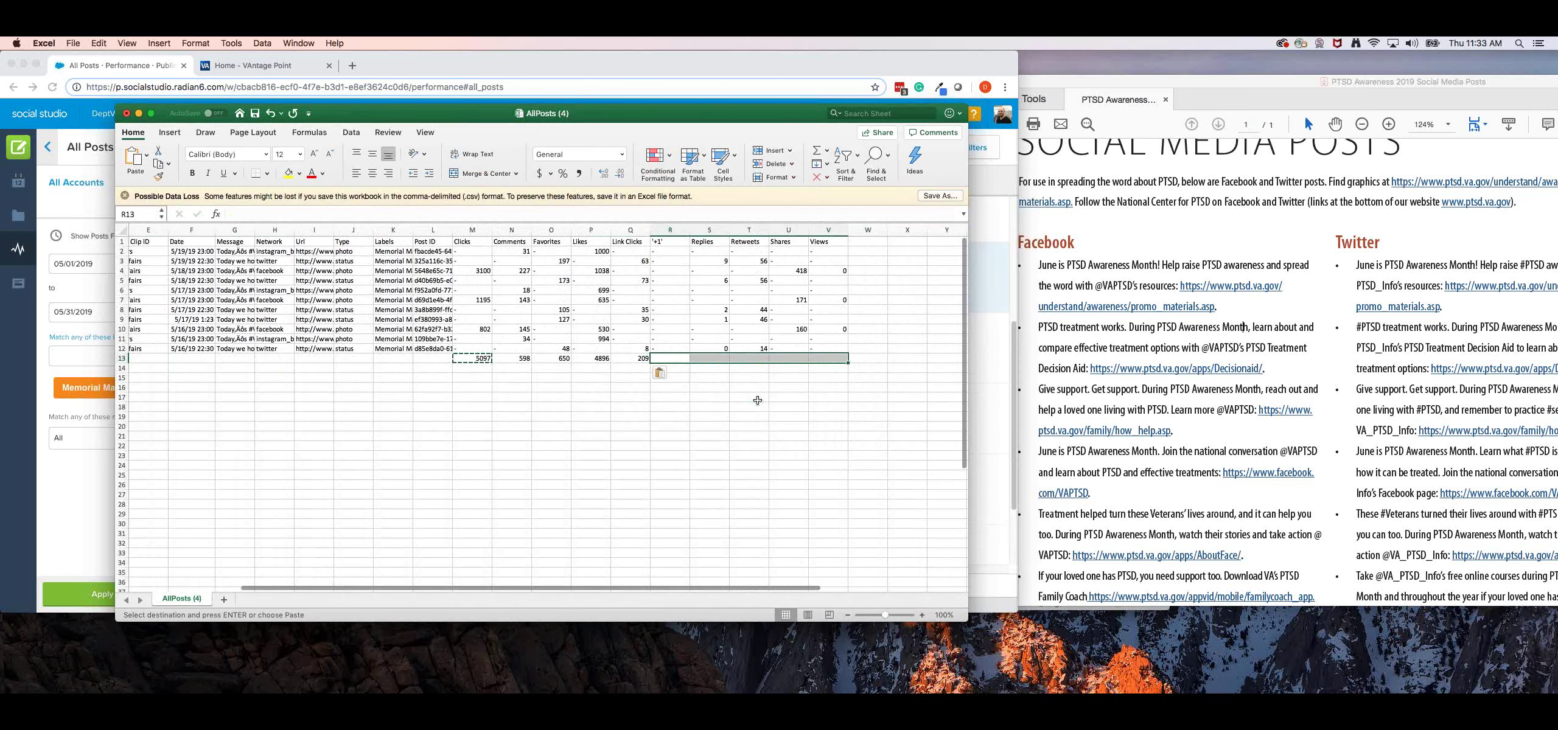
key(super+v)
Review the row 13 totals for clicks, comments, favorites and likes.
key(Left)
key(Left)
key(Left)
key(Left)
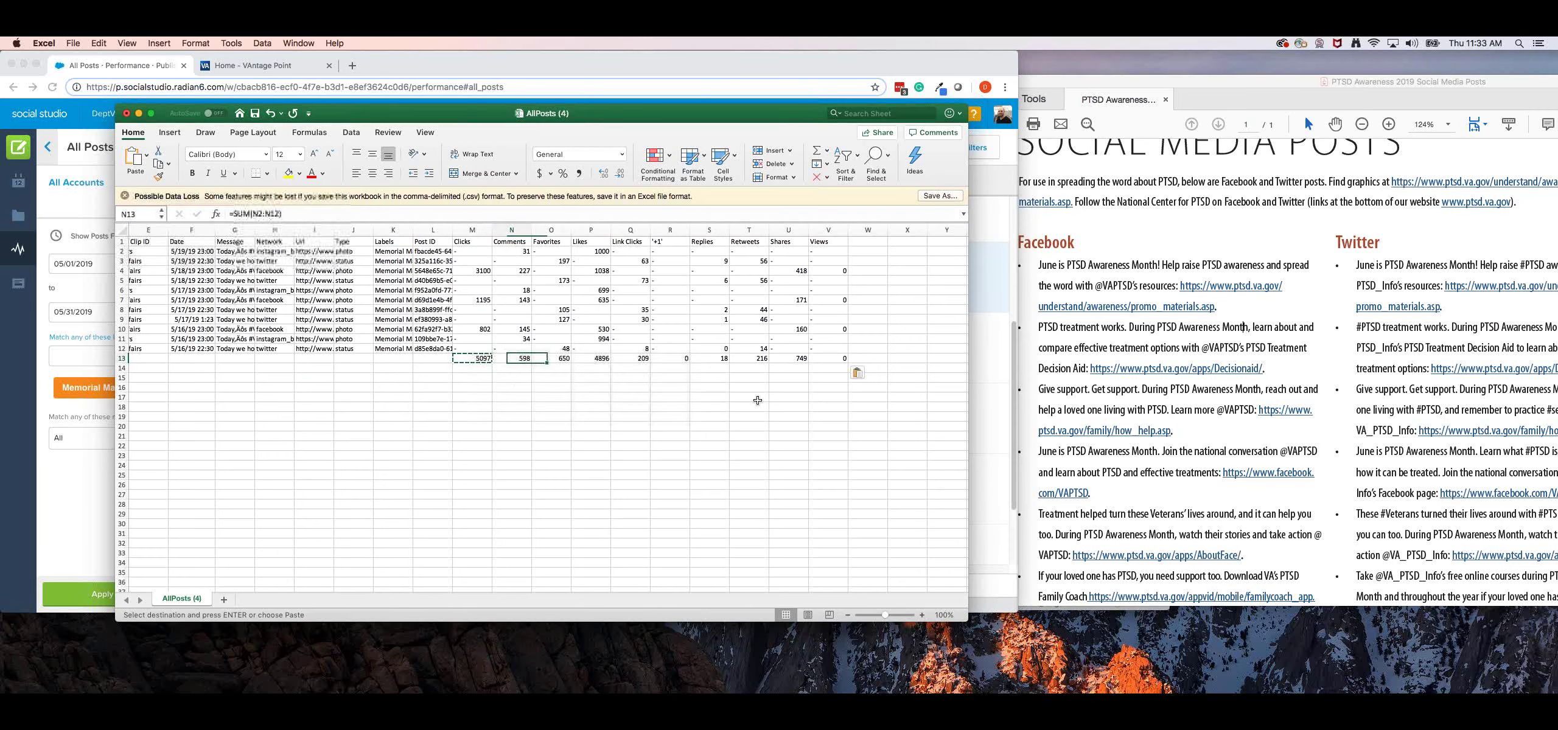
key(Right)
key(Right)
key(Left)
key(Left)
key(Left)
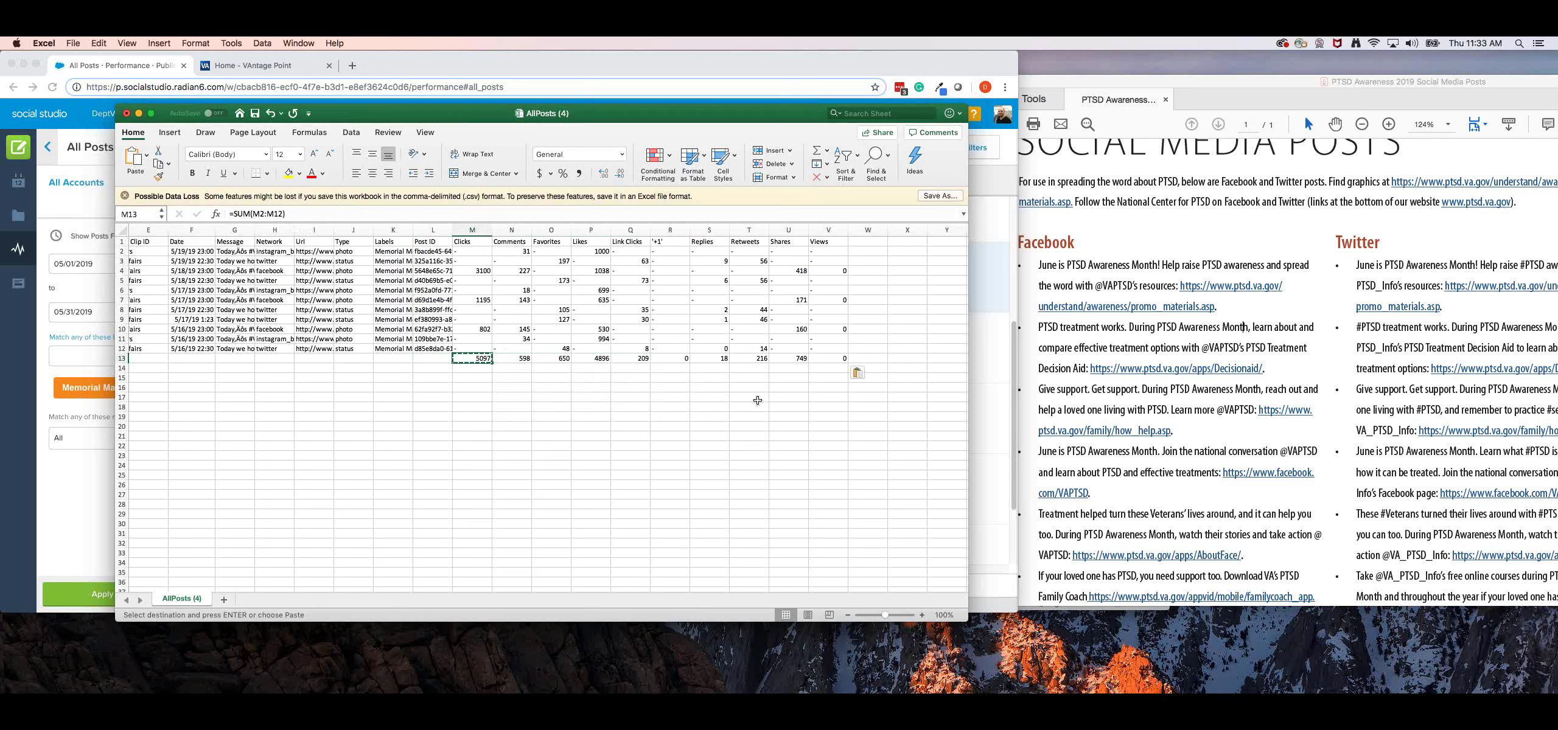
key(Right)
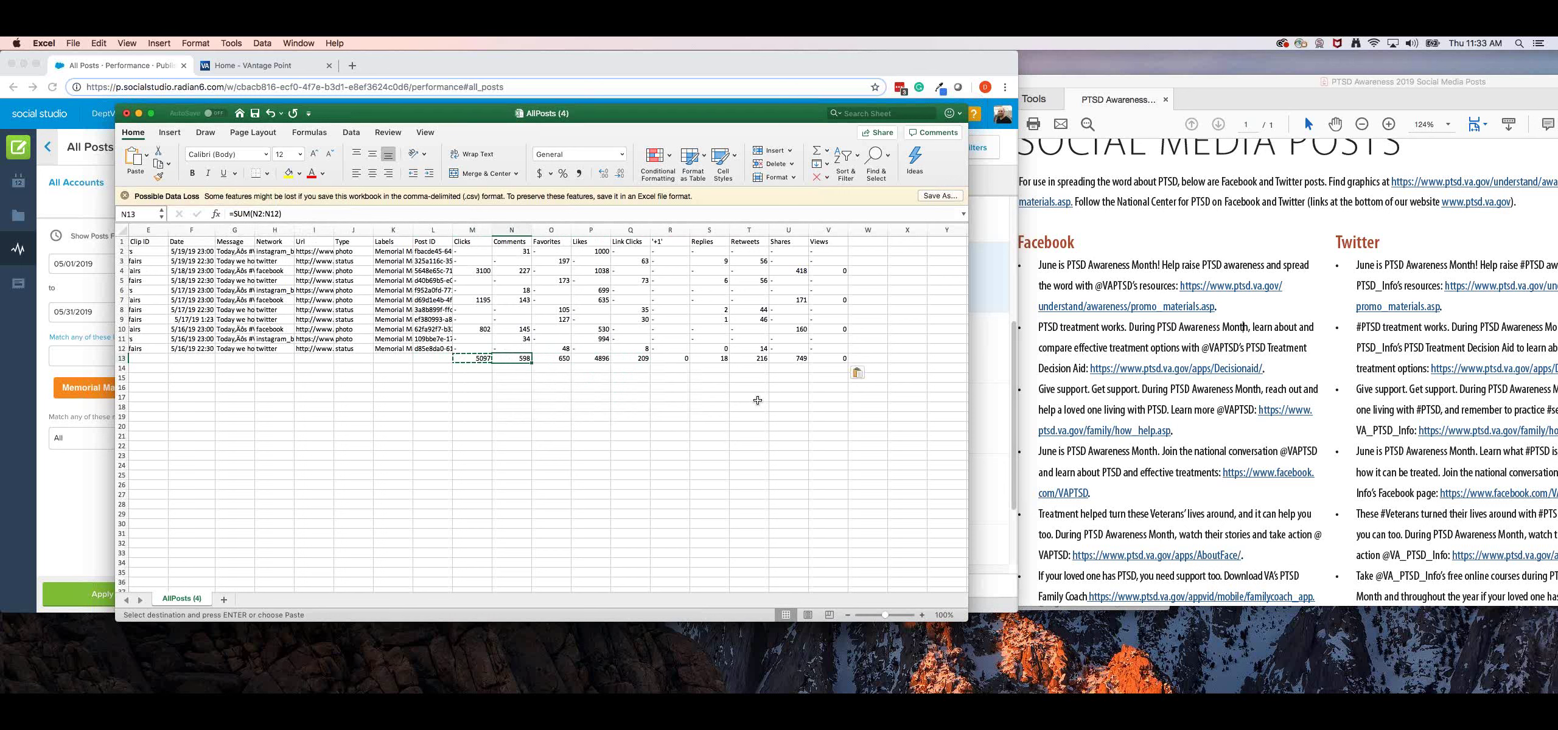
key(Right)
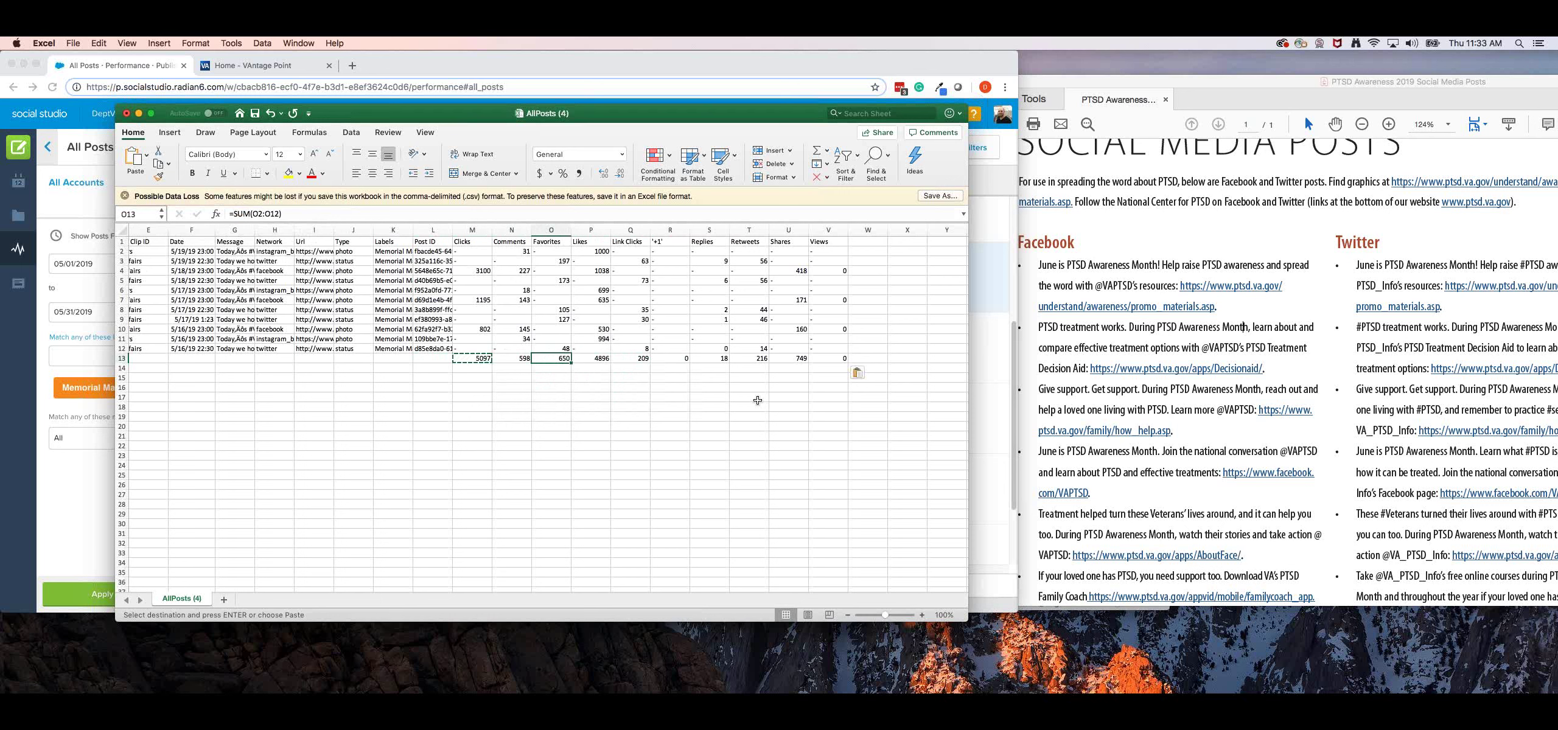
key(Right)
key(Left)
Compare the favorites and likes figures of individual posts, check the Shares total, and return to the All Posts report in Chrome.
key(Up)
key(Up)
key(Up)
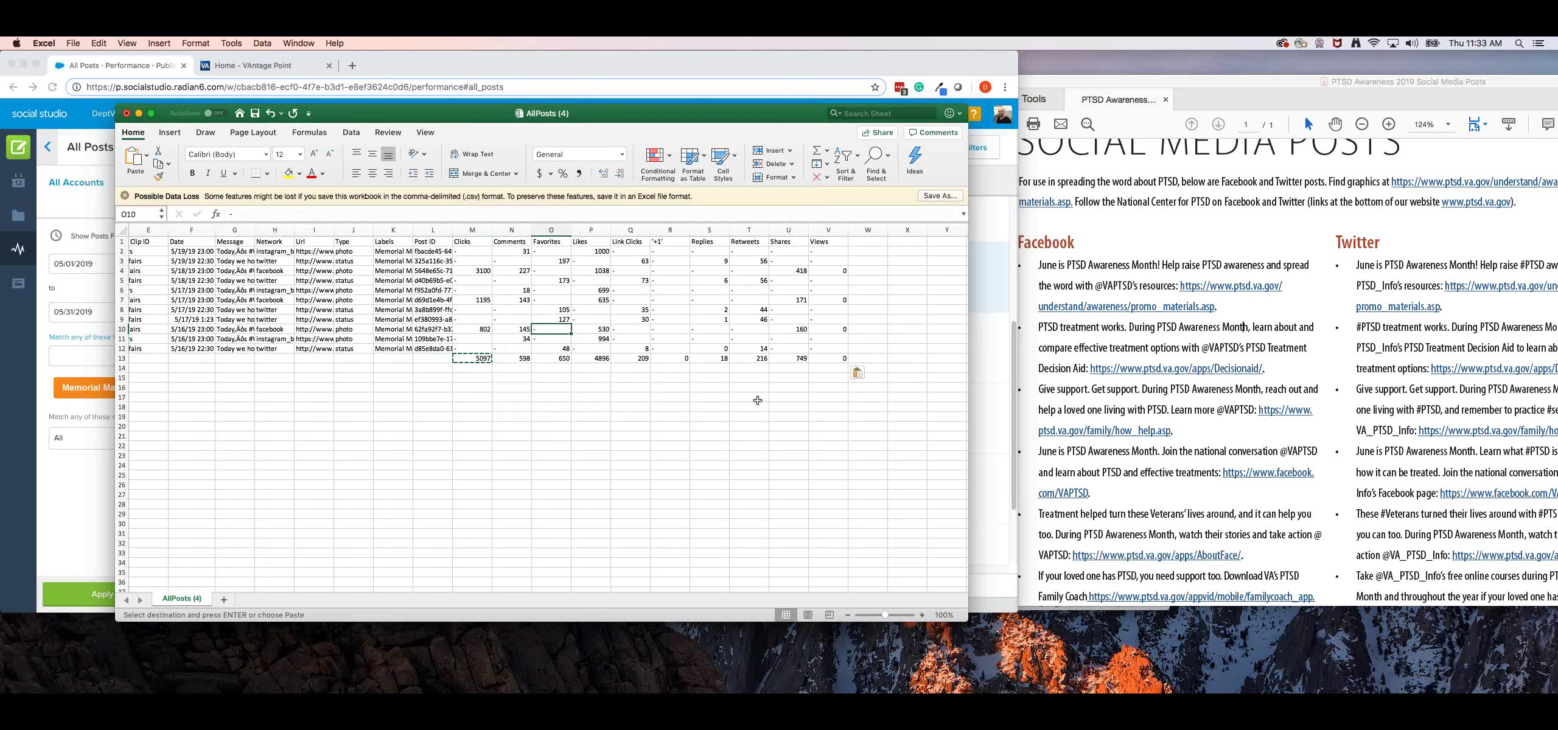
key(Down)
key(Right)
key(Right)
key(Right)
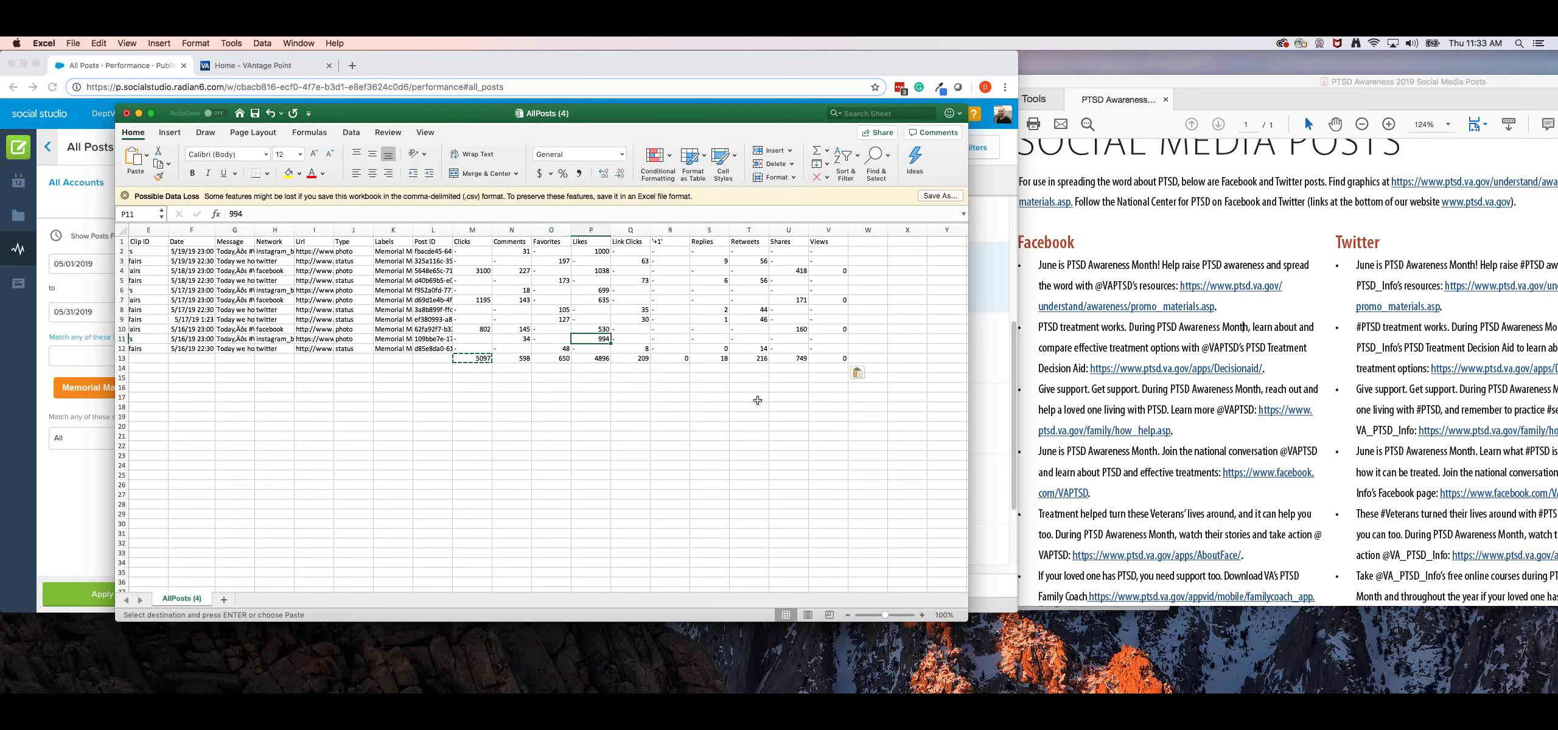
key(Left)
key(Left)
key(Up)
key(Up)
key(Up)
key(Right)
key(Right)
key(Right)
key(Left)
key(Up)
key(Down)
key(Down)
key(Down)
key(Down)
key(Down)
key(Down)
key(Right)
key(Right)
key(Right)
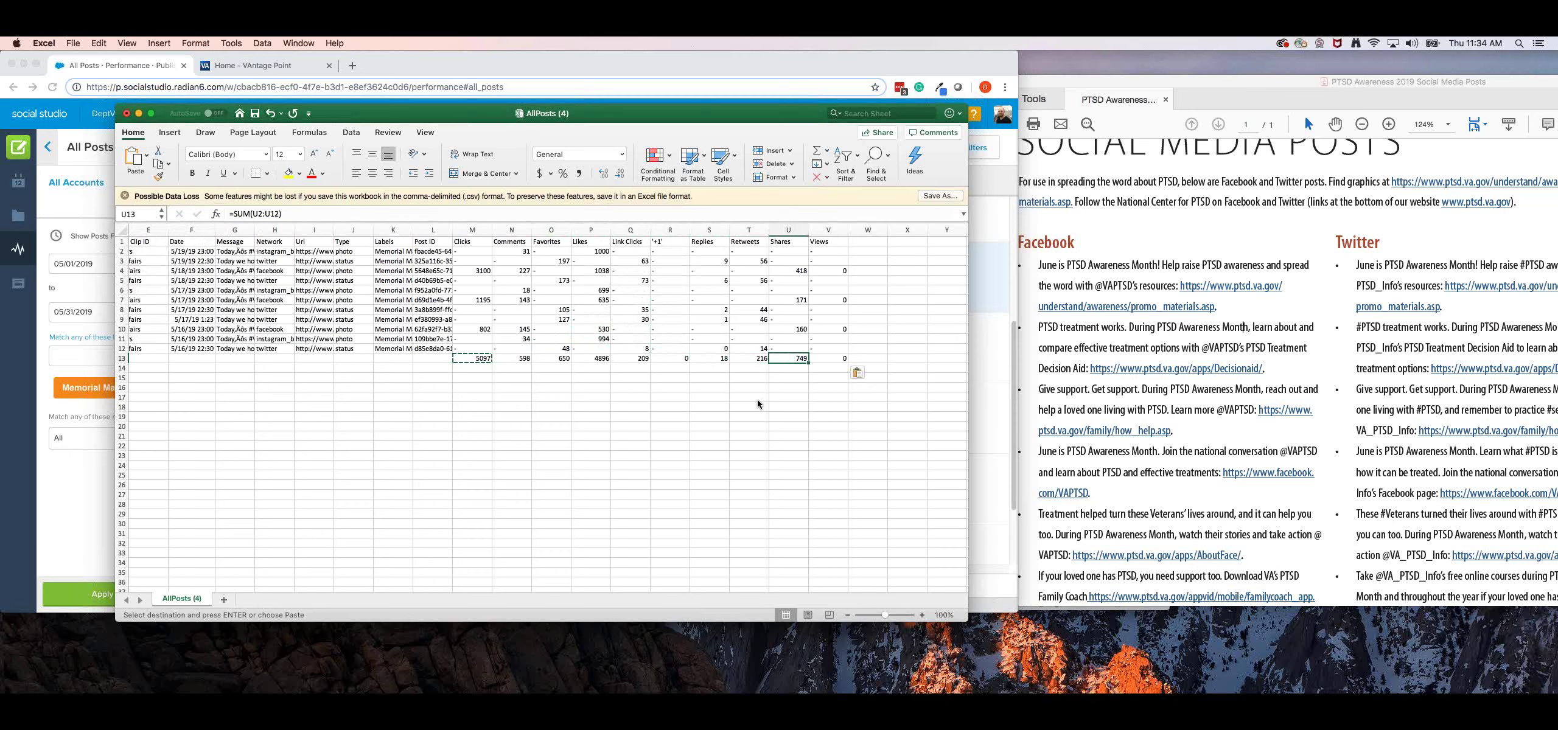
click(616, 76)
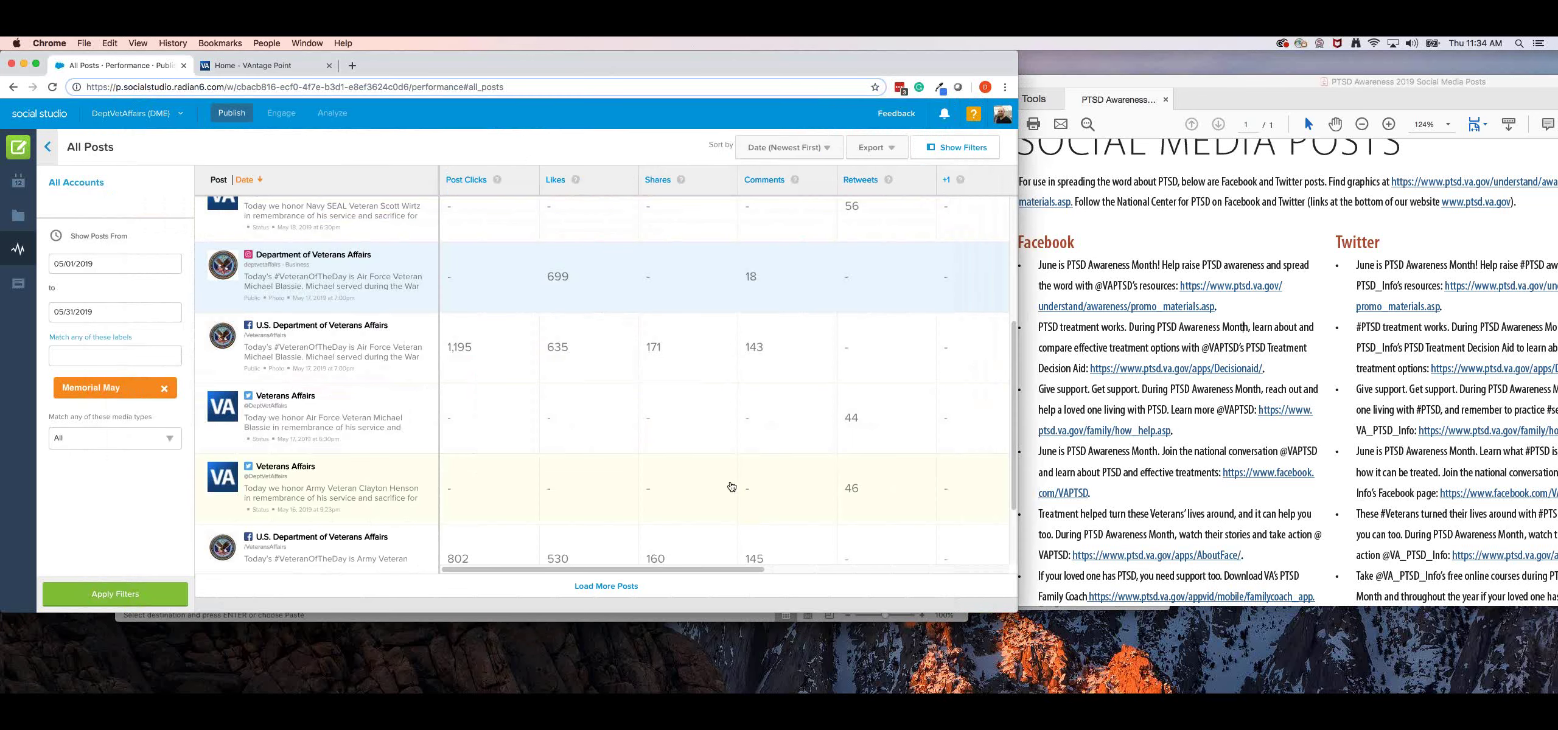
Return to the AllPosts workbook in Excel, go to the Clicks total in M13, and widen the Labels column to fit its contents.
key(super+Tab)
click(639, 417)
click(717, 401)
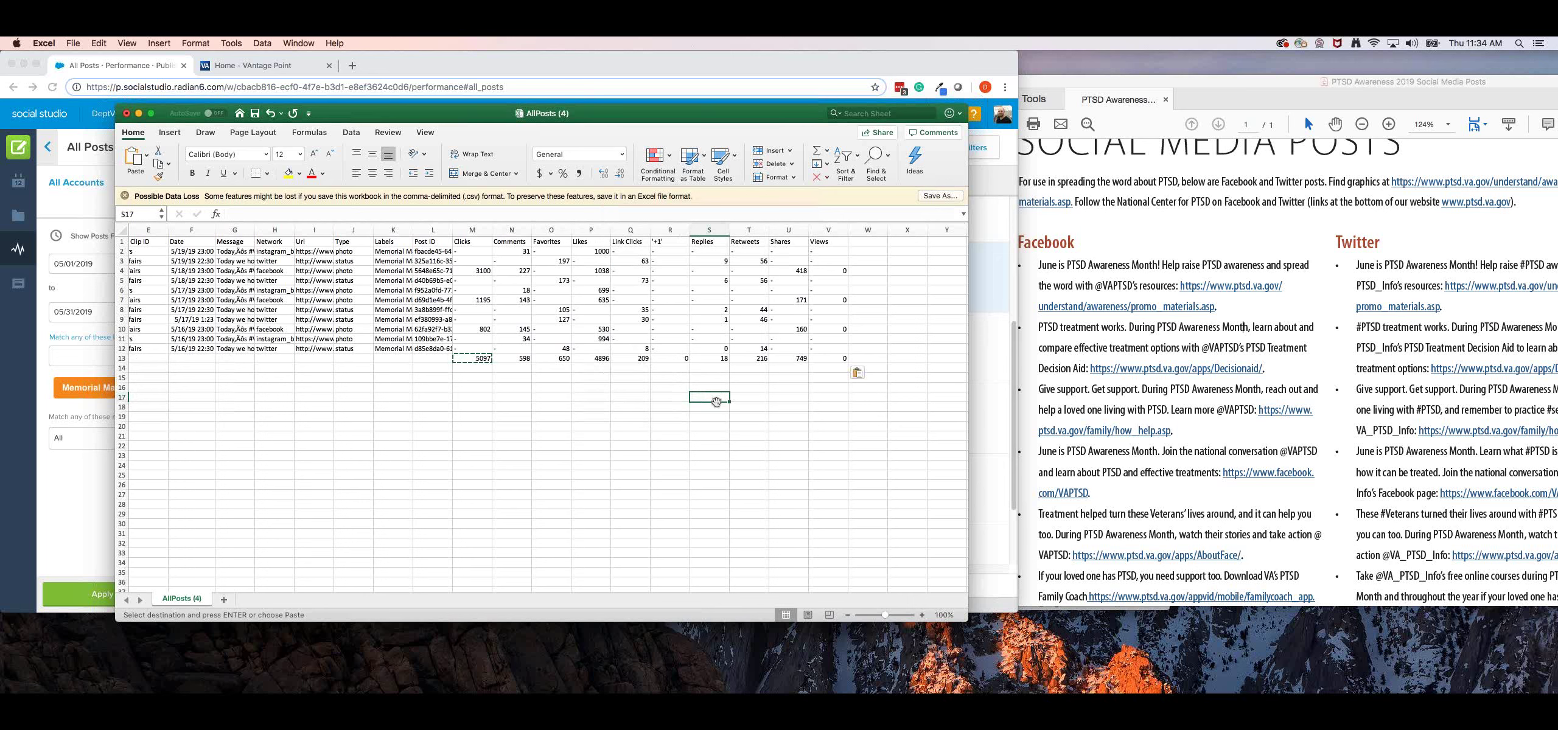
key(Home)
key(Up)
key(Up)
key(Up)
key(Up)
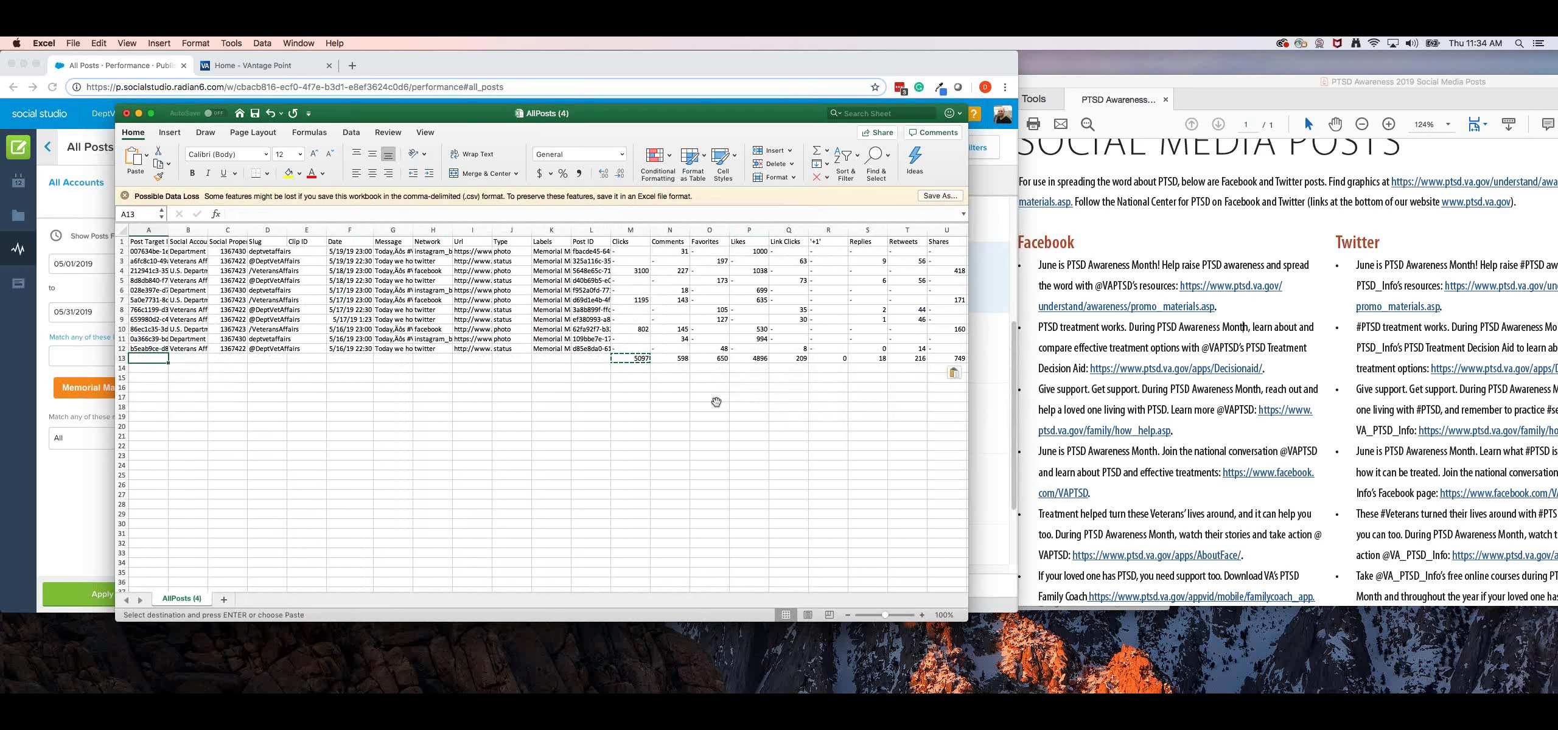
key(ctrl+Right)
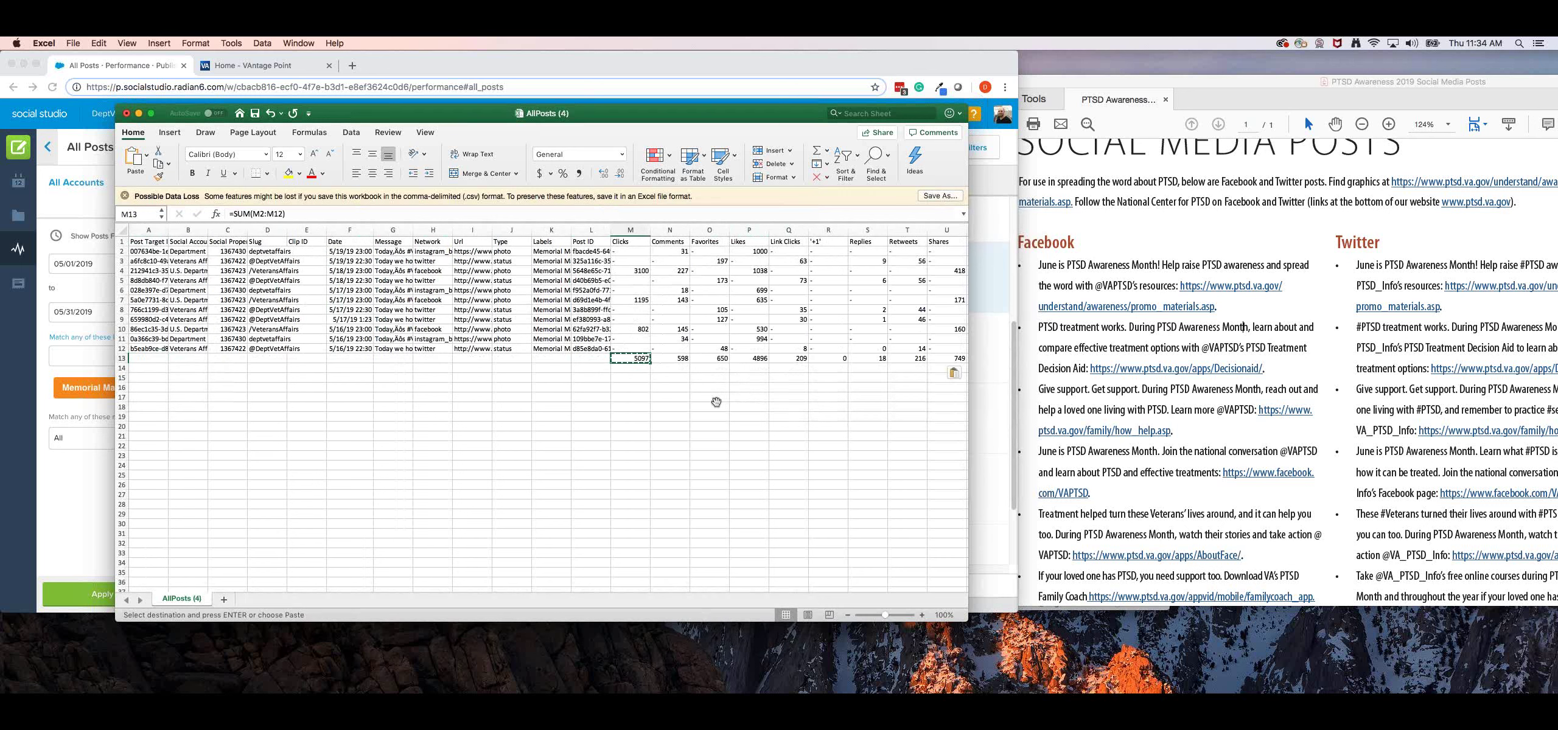
double_click(575, 232)
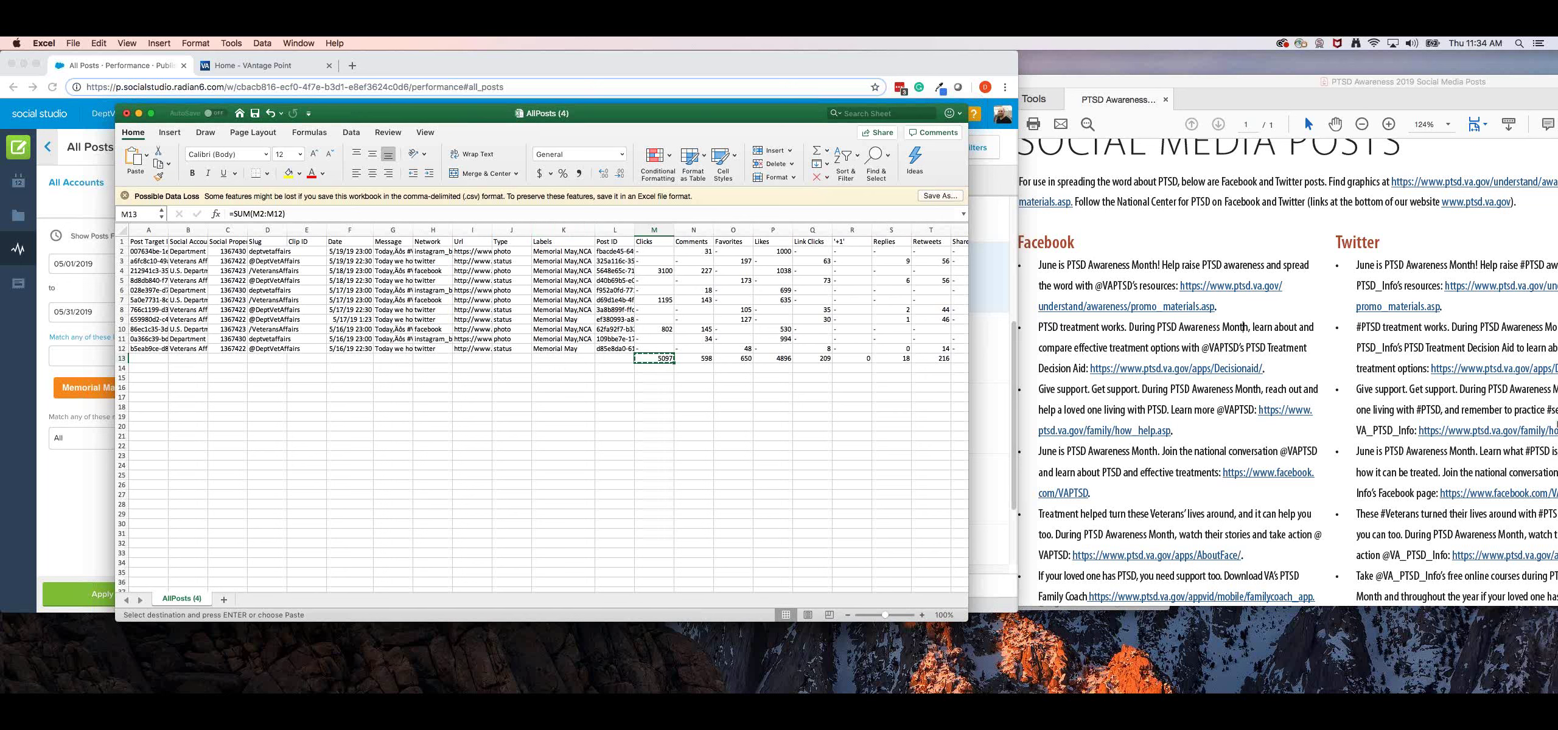
click(1366, 606)
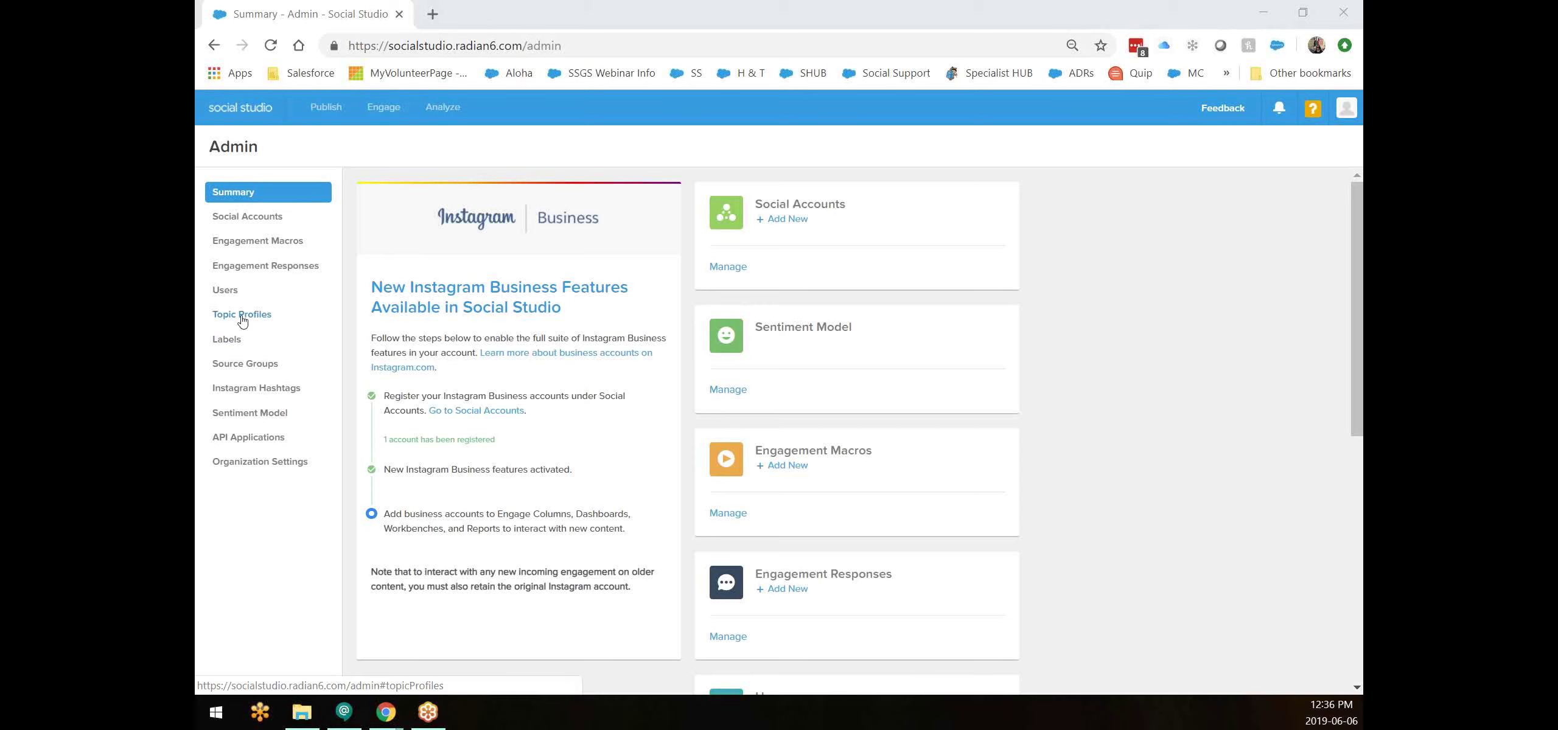
Open the VA Mission Act topic profile in Admin and view the keywords of its All Mission Act mentions group.
click(1342, 116)
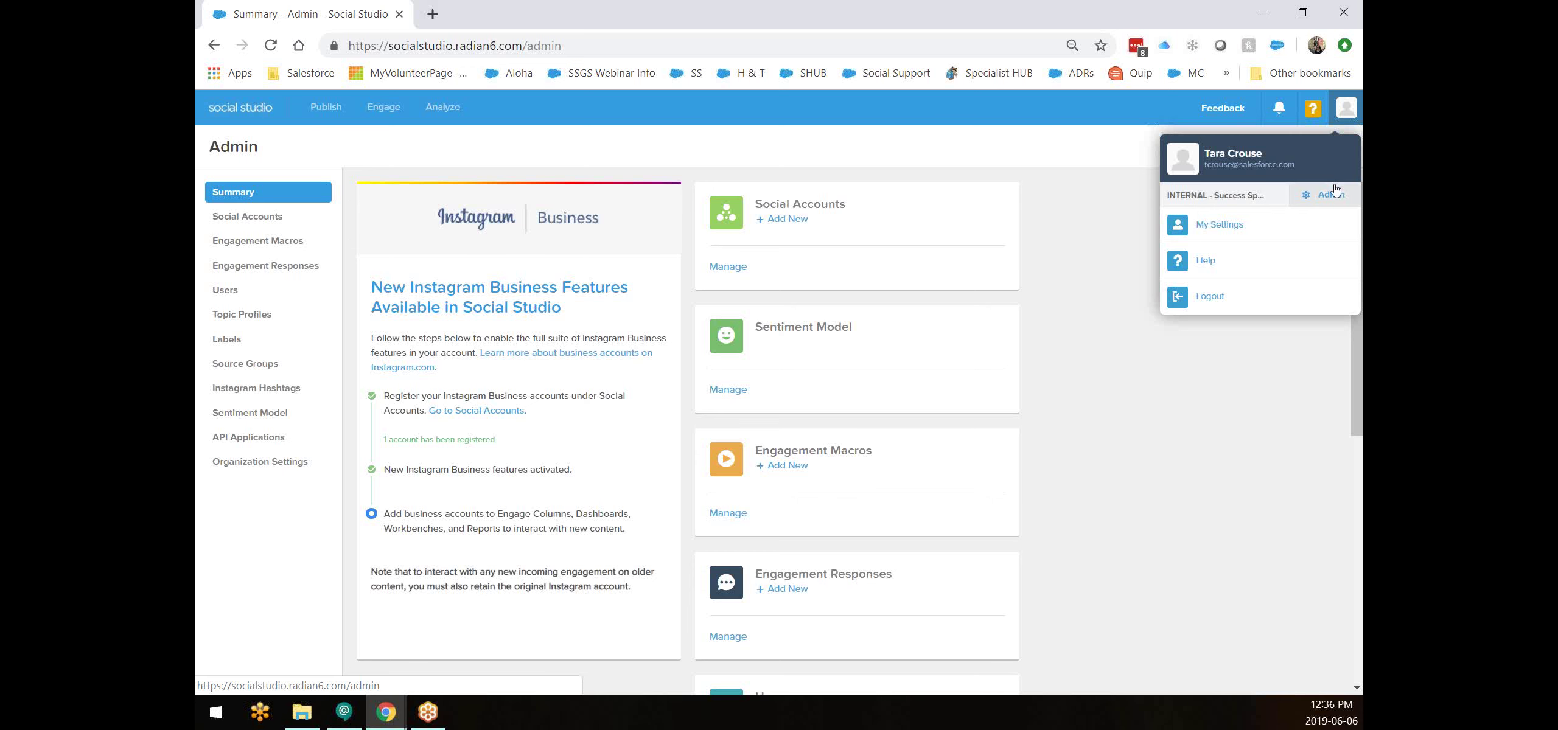
click(269, 322)
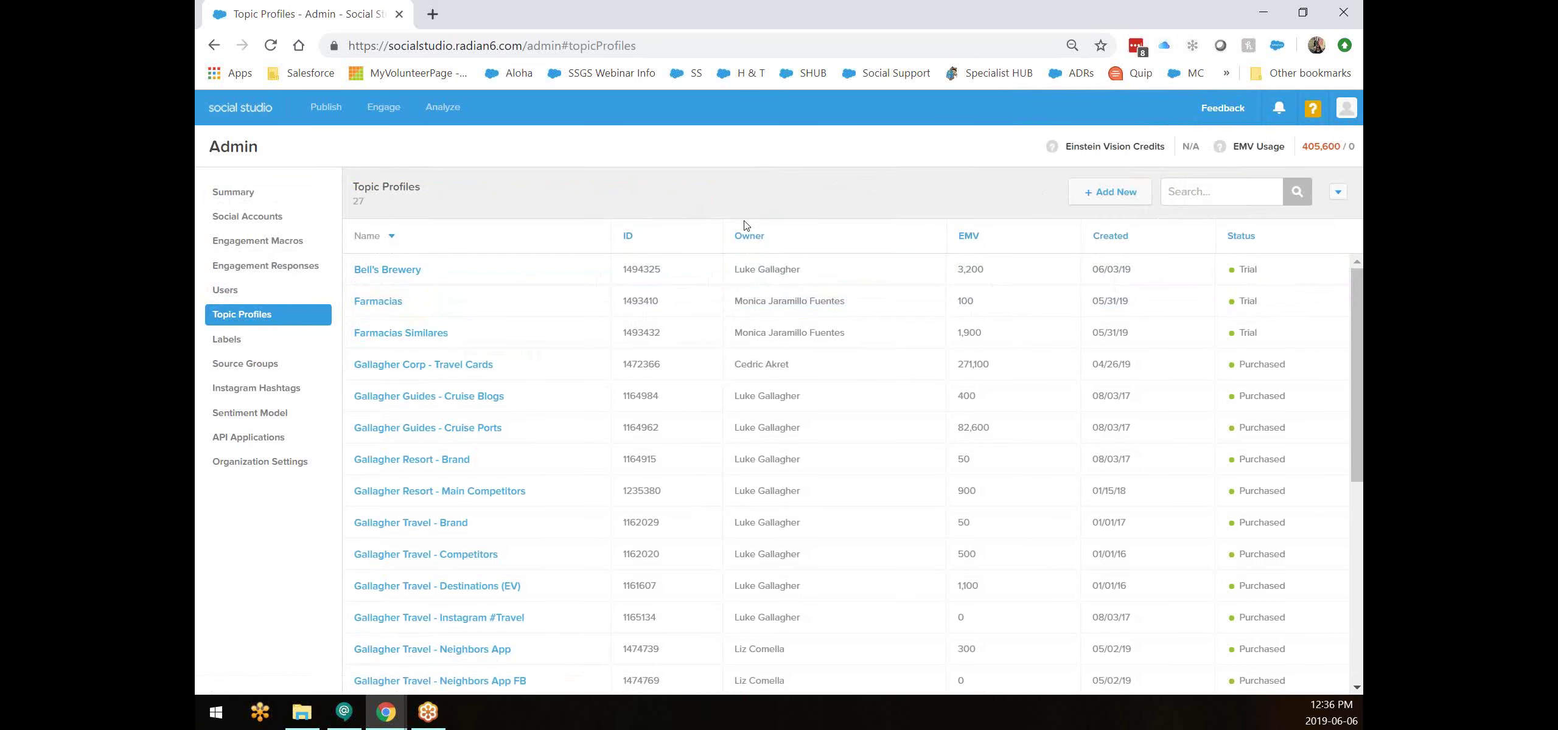
scroll(762, 304, down, 6)
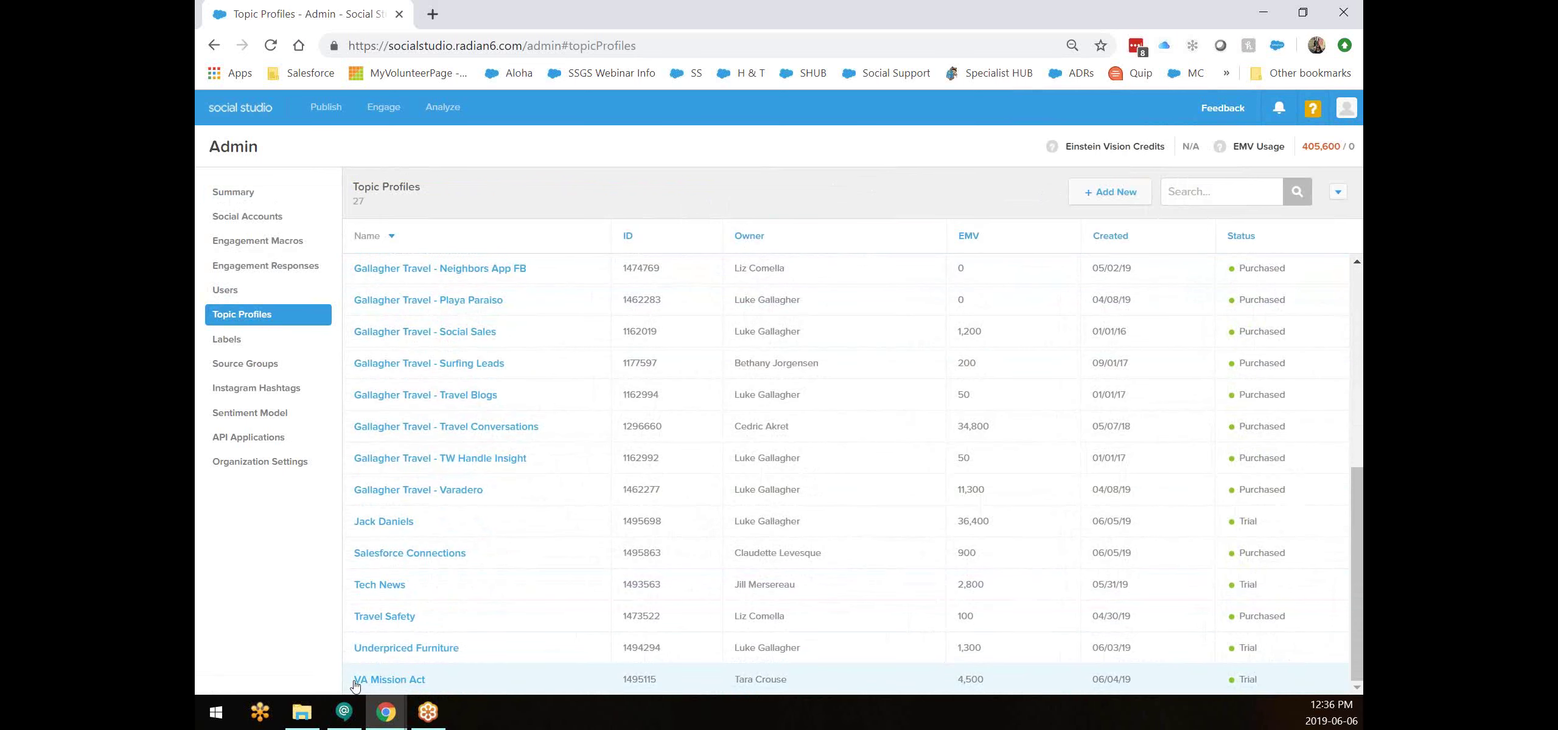
click(380, 681)
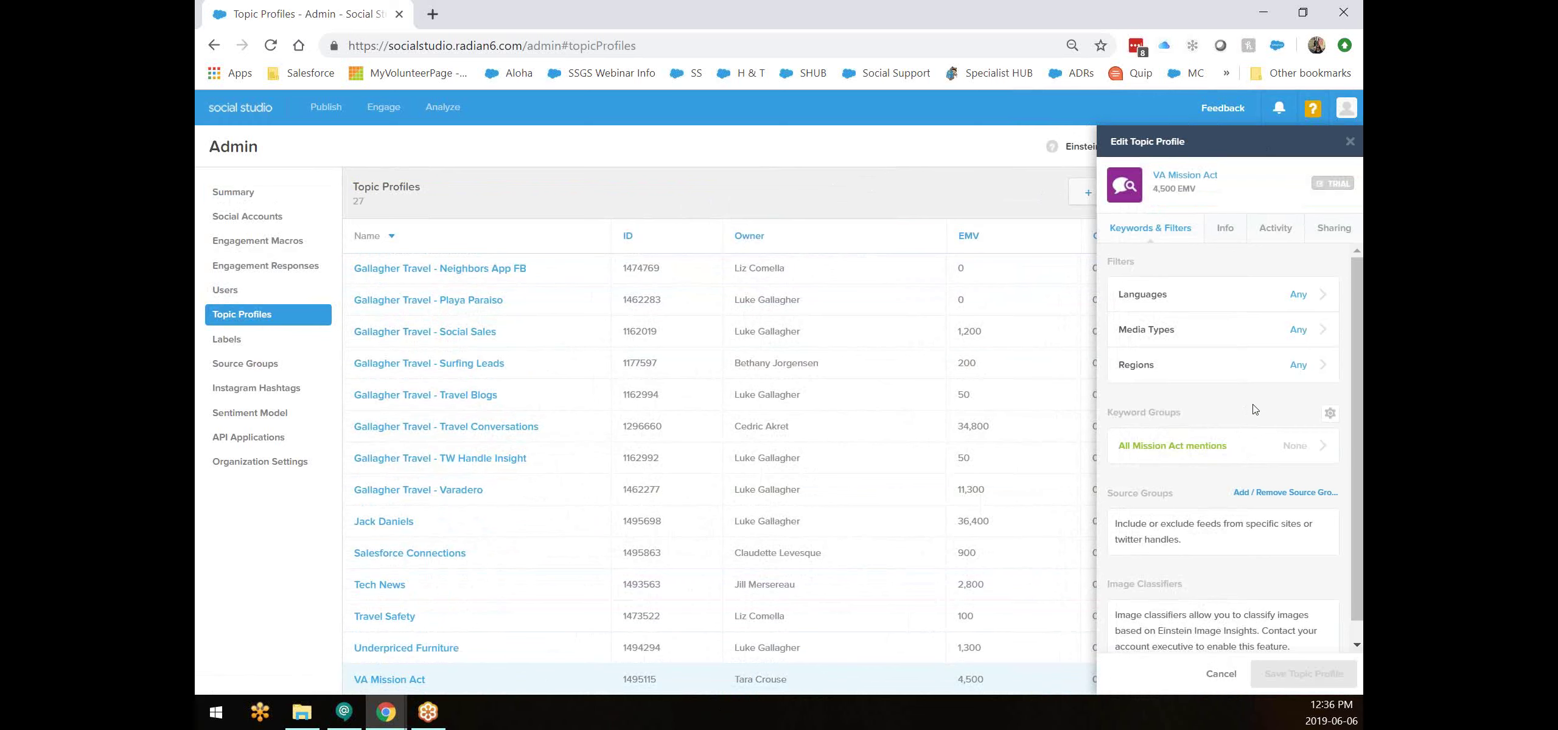
click(1230, 443)
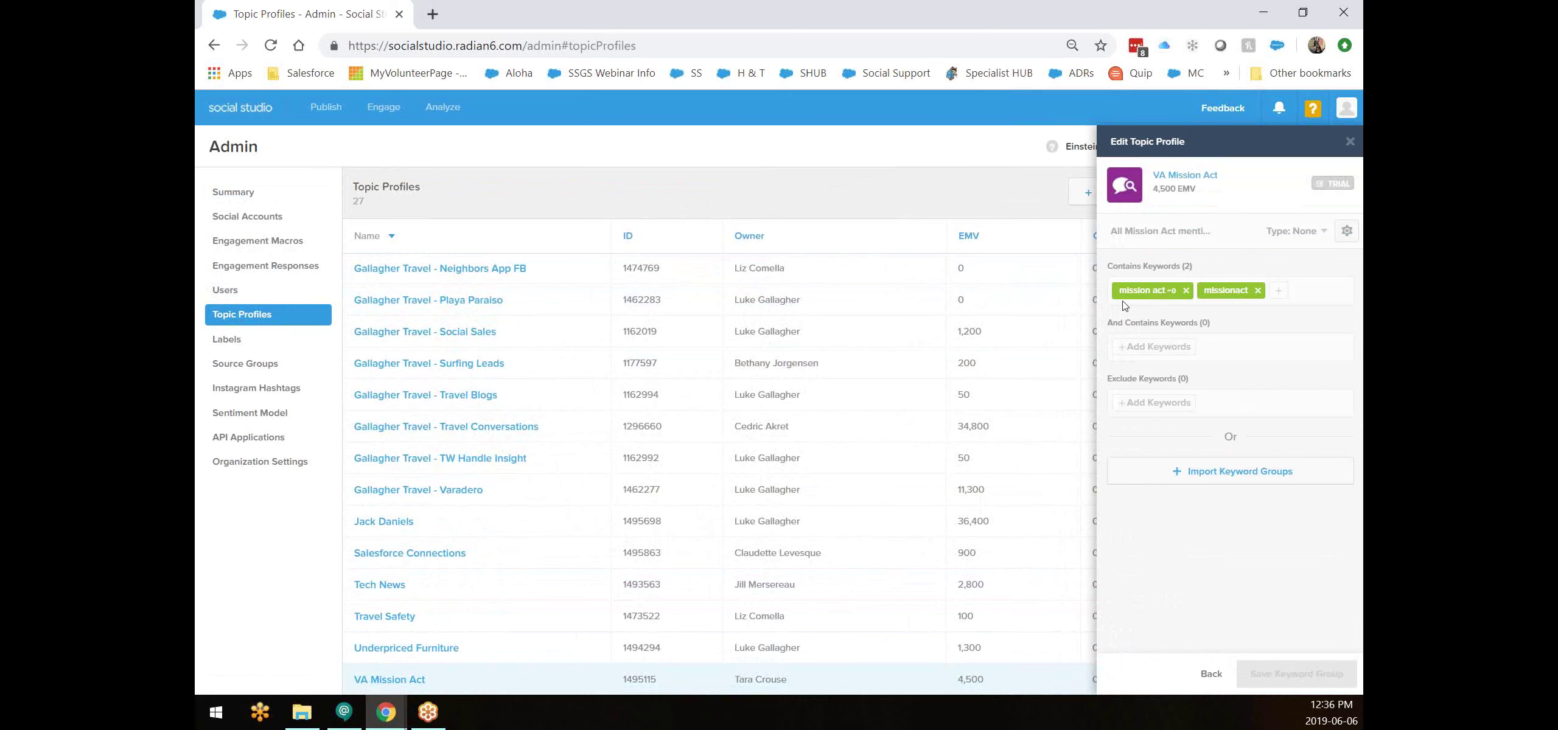
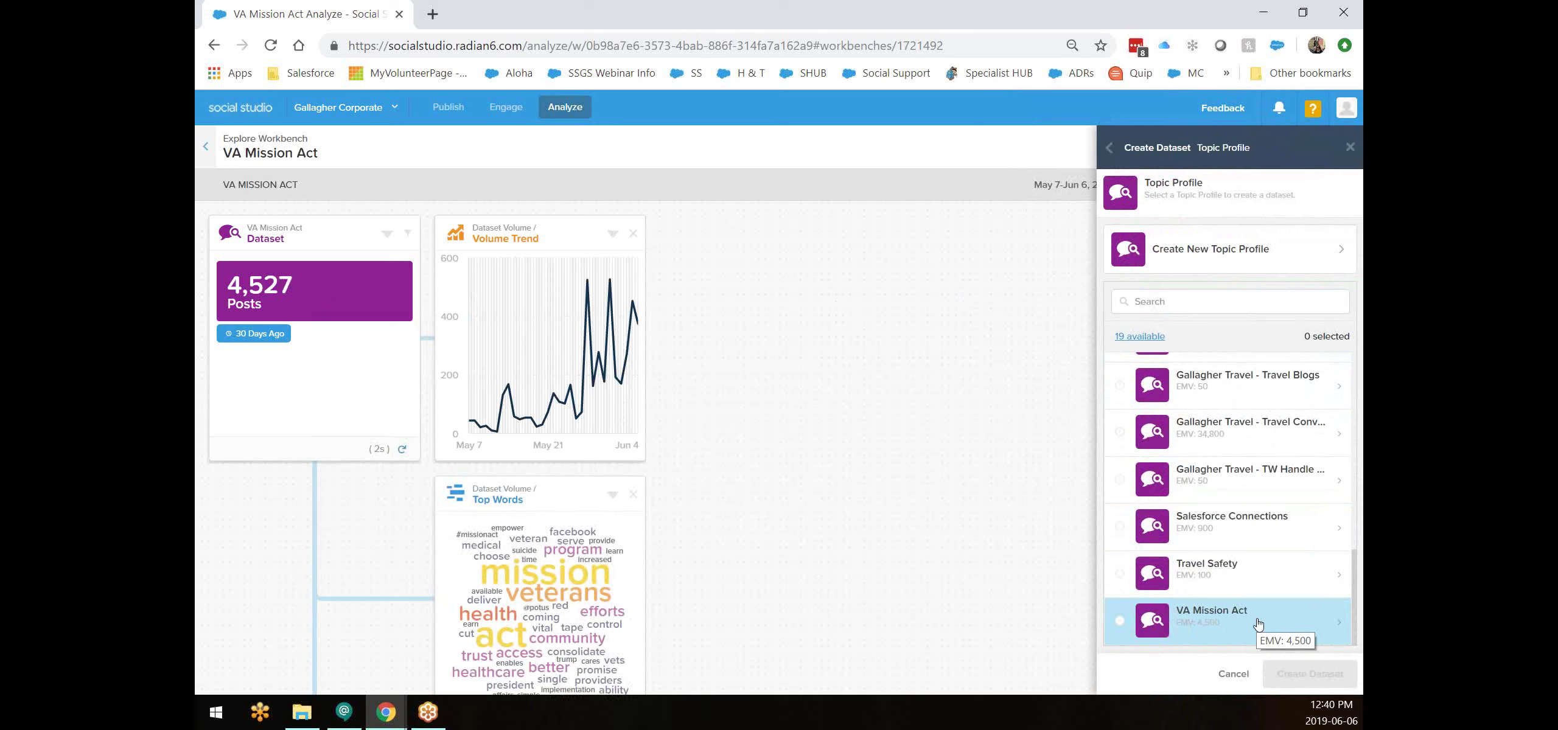
Dismiss dataset creation and review the drilldown options available for the VA Mission Act dataset.
click(1350, 147)
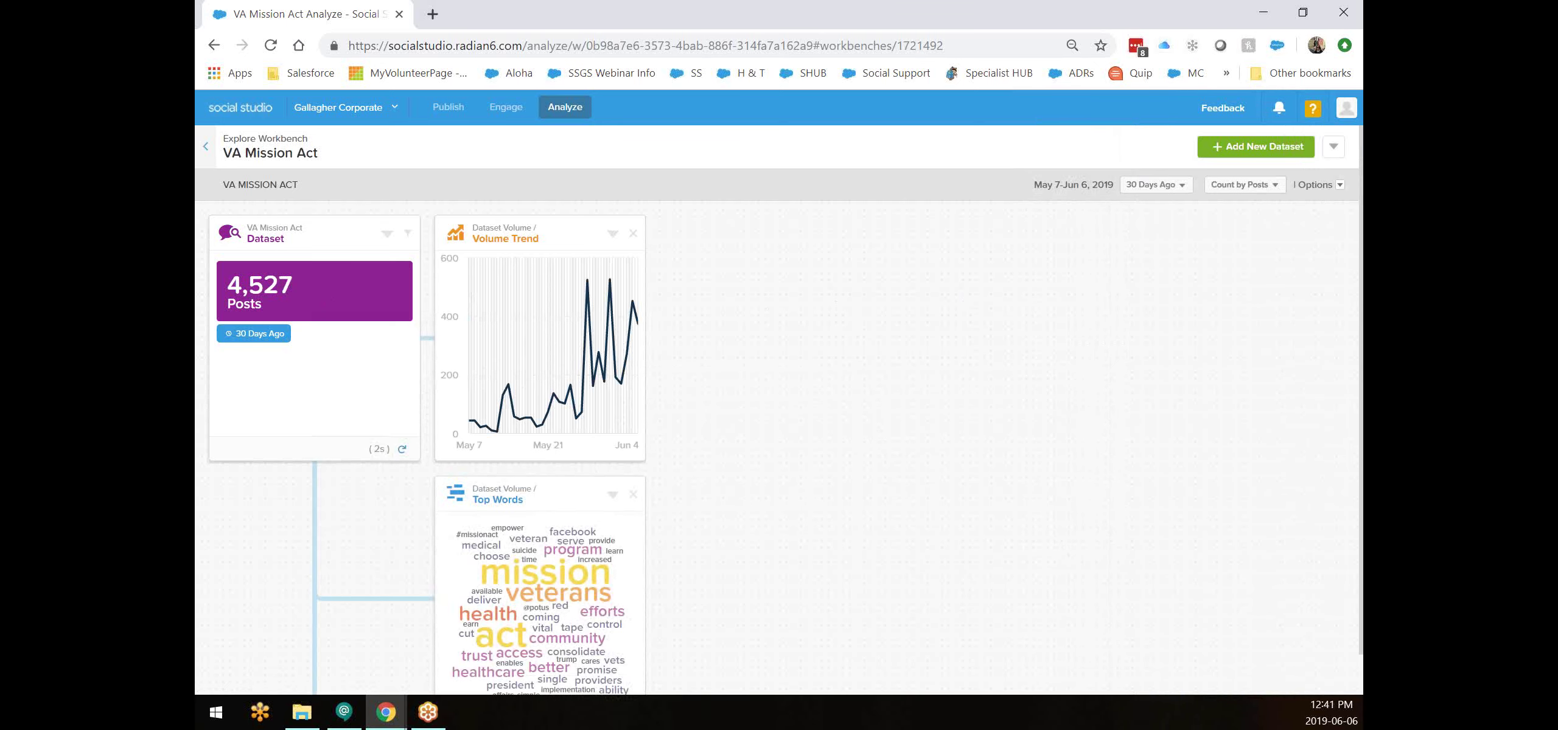
click(376, 280)
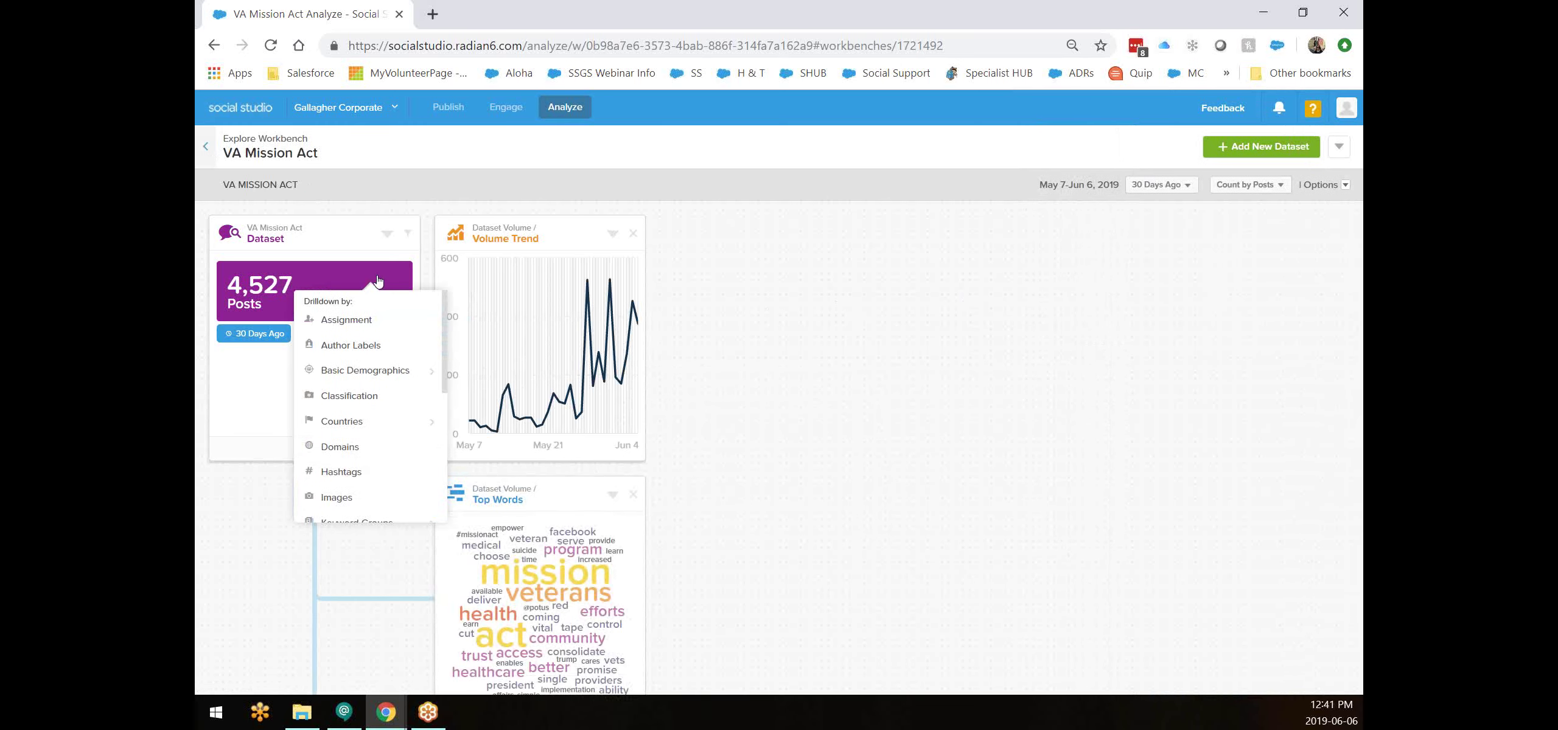
scroll(386, 407, down, 5)
mouse_move(364, 399)
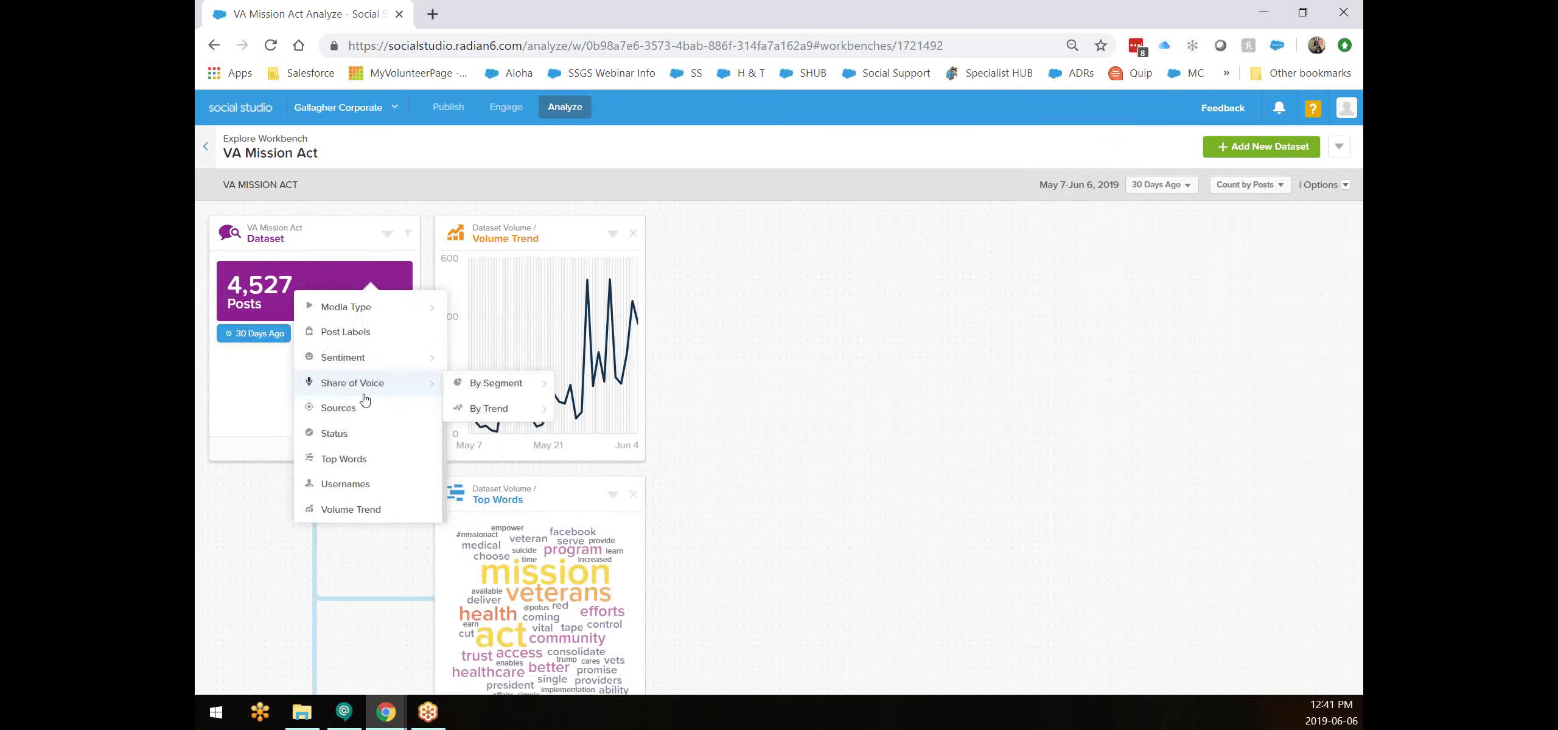
scroll(364, 400, up, 5)
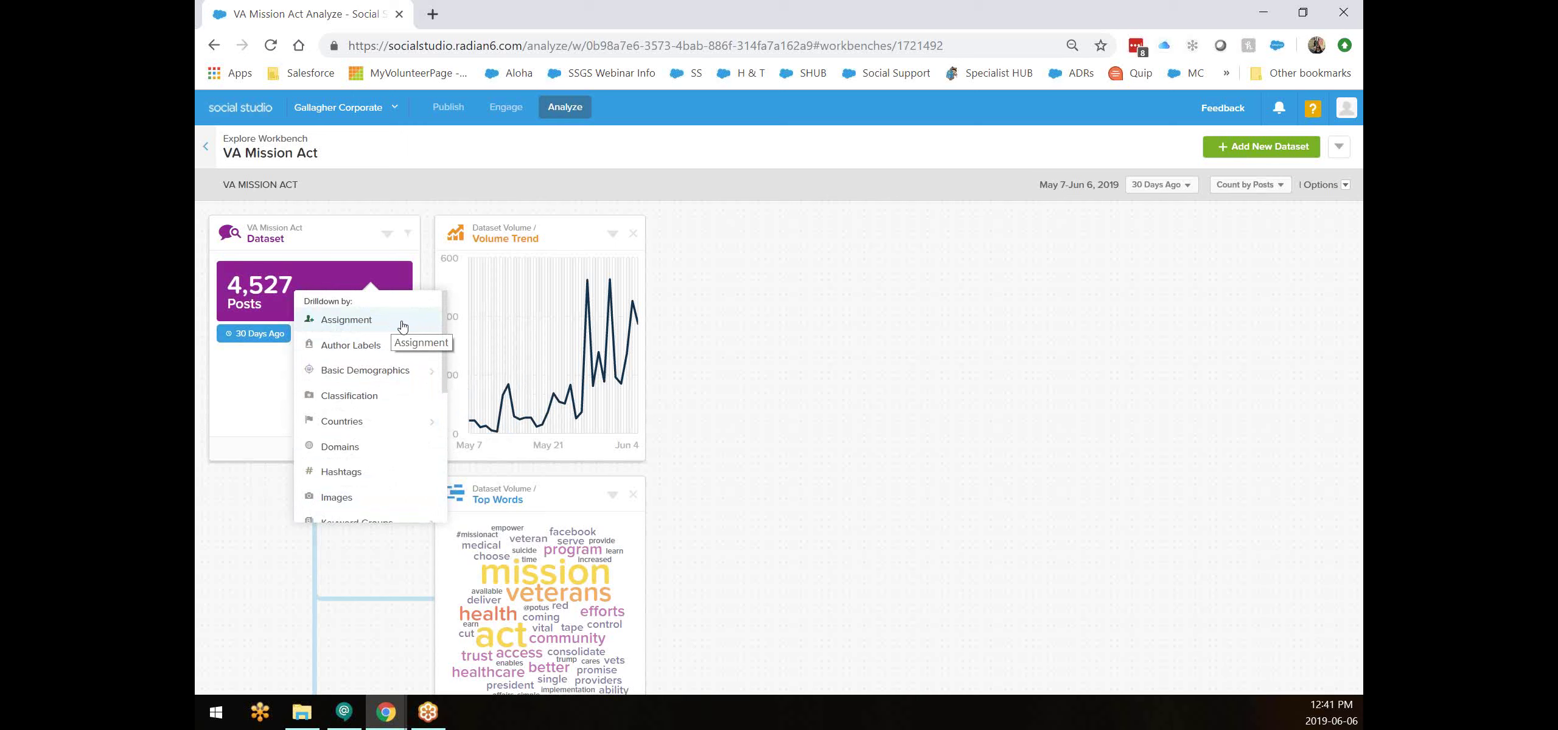
click(849, 349)
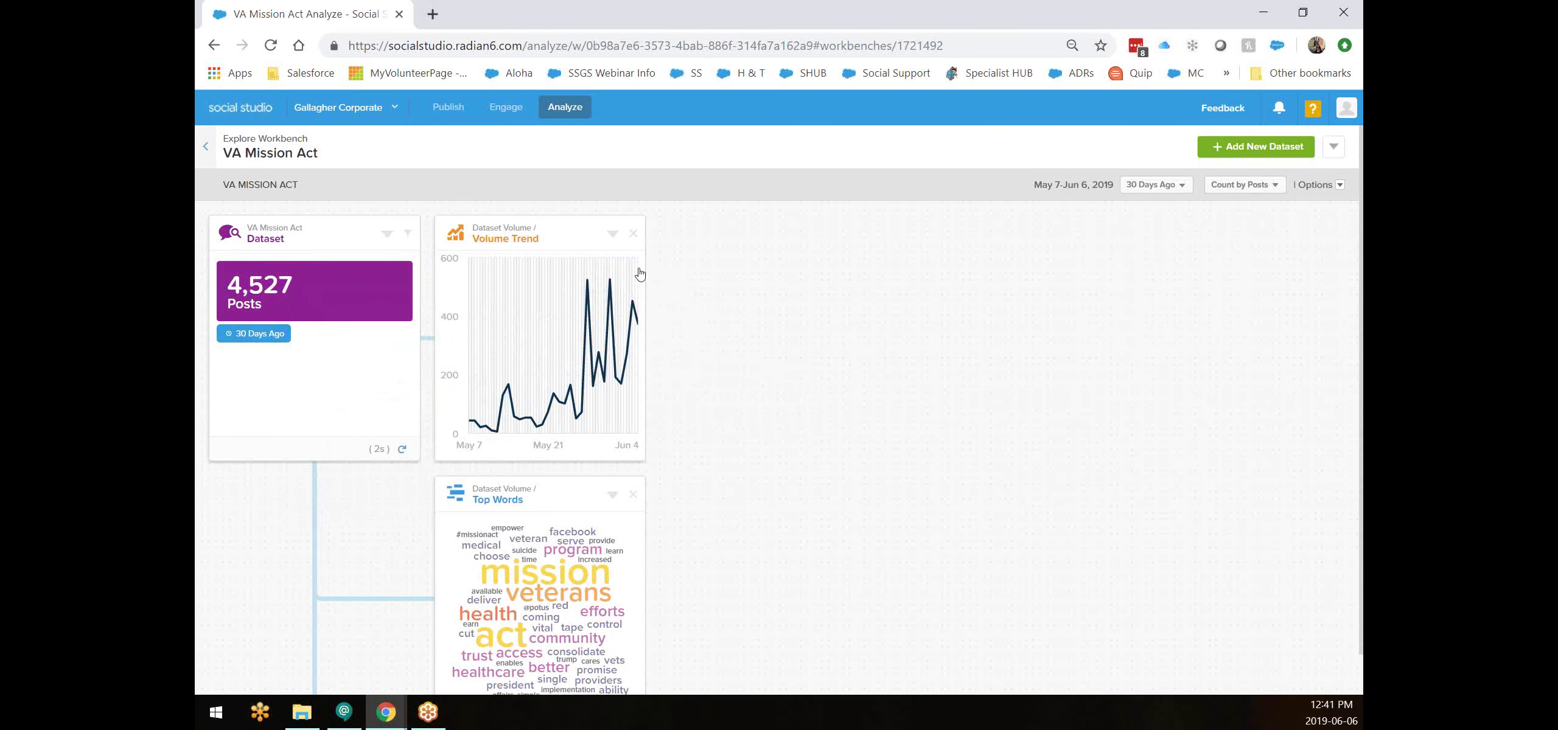
Drill down into the June 1 peak of the Volume Trend chart by Top Words.
mouse_move(611, 285)
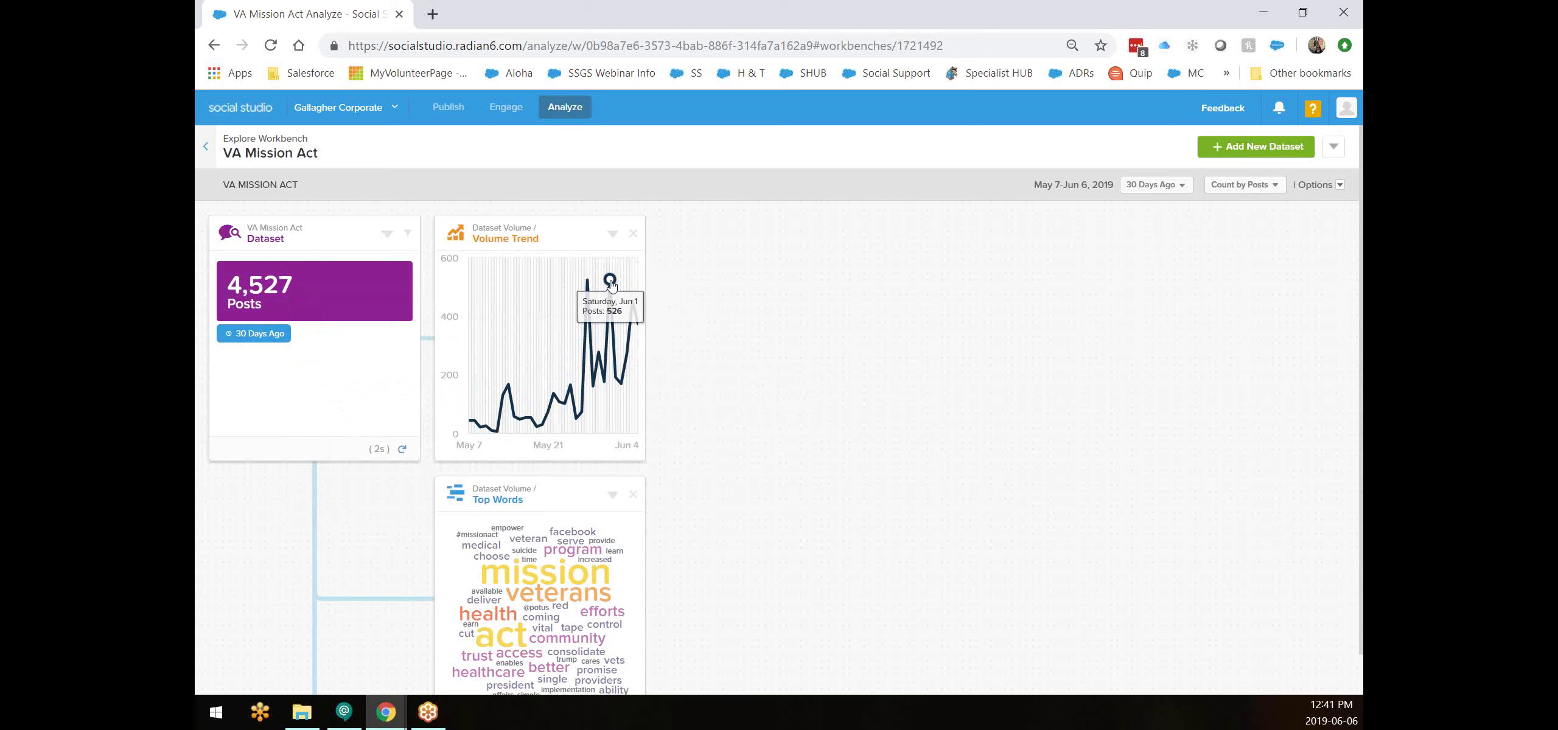
click(610, 284)
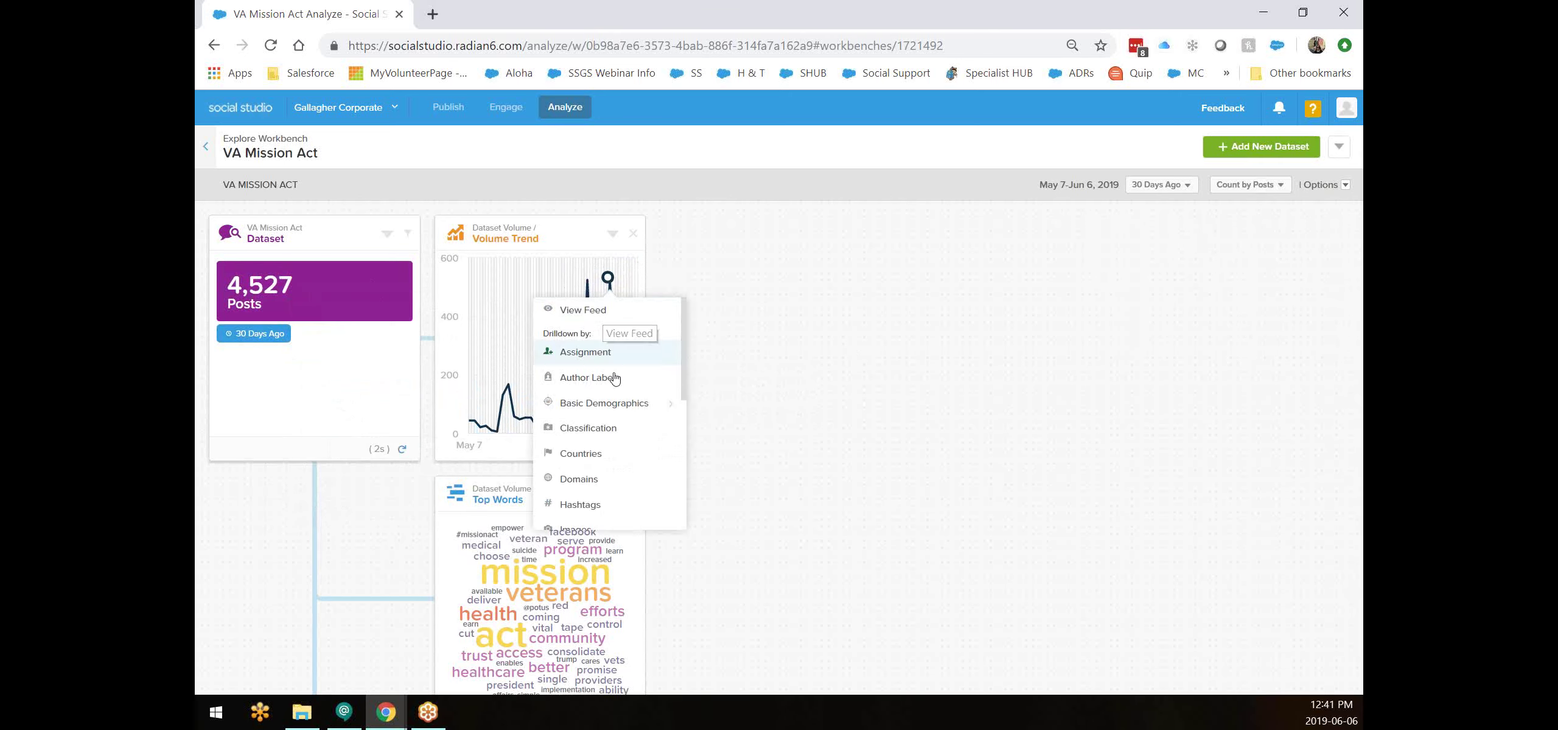
scroll(615, 383, down, 2)
scroll(615, 394, down, 4)
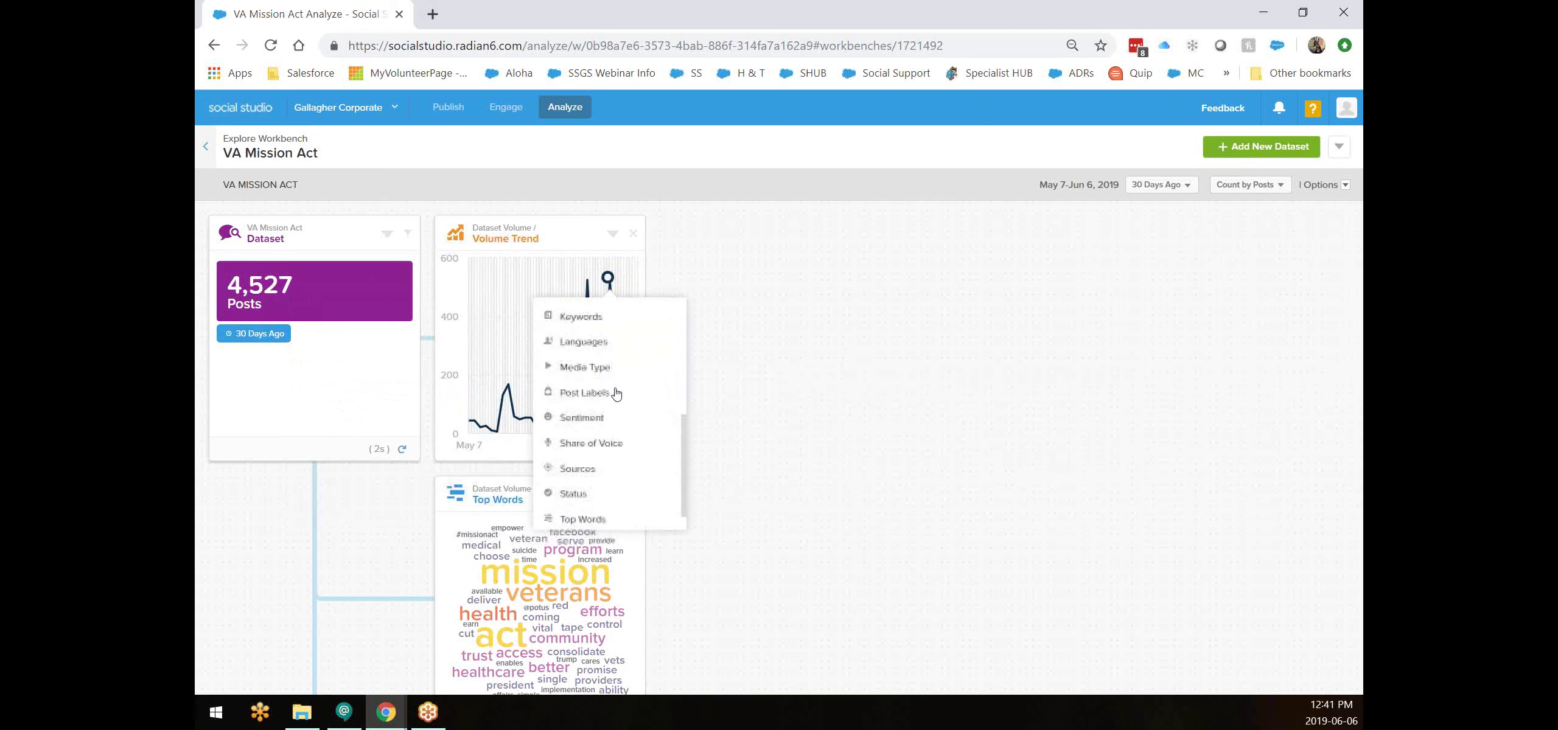
scroll(614, 392, up, 3)
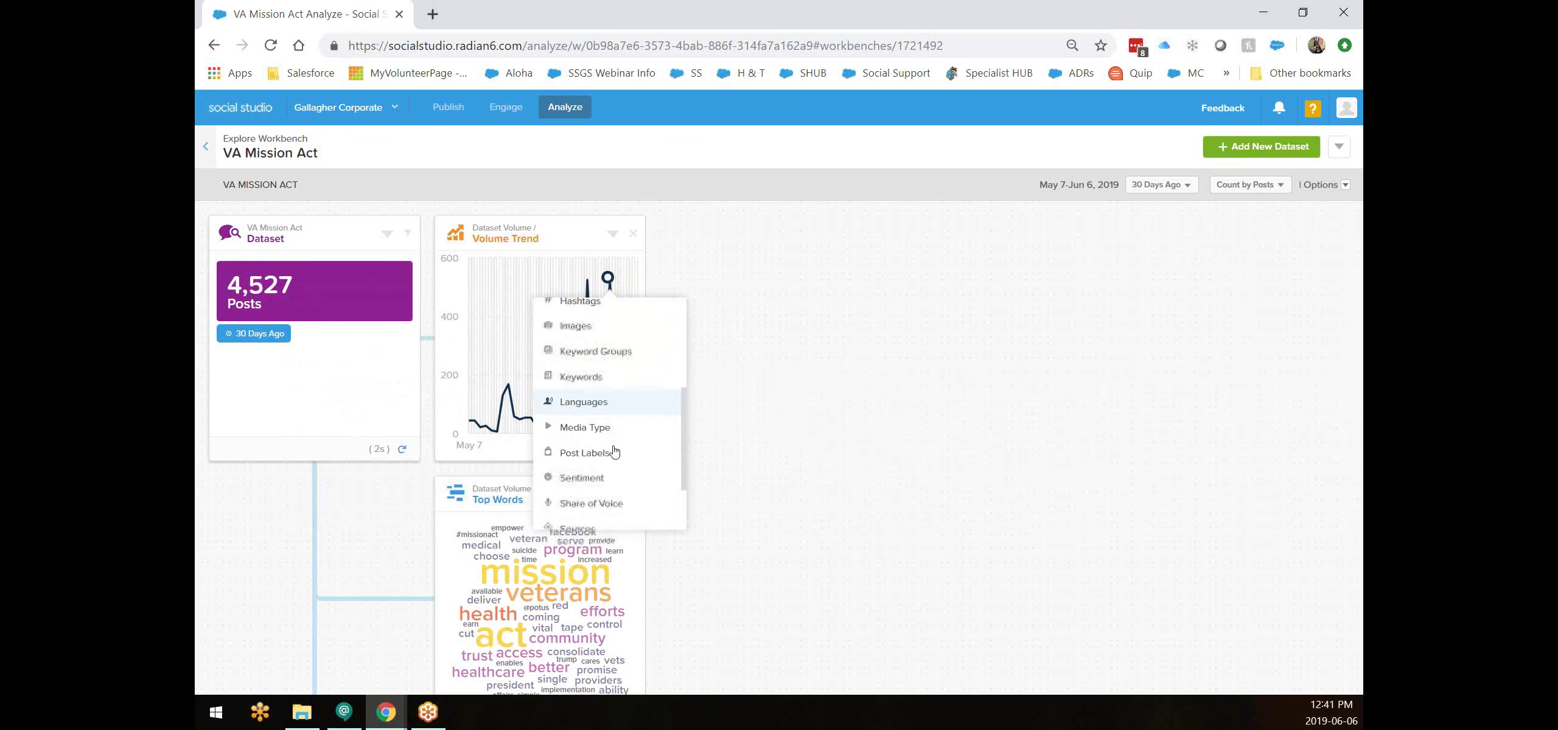
scroll(608, 469, down, 3)
click(762, 309)
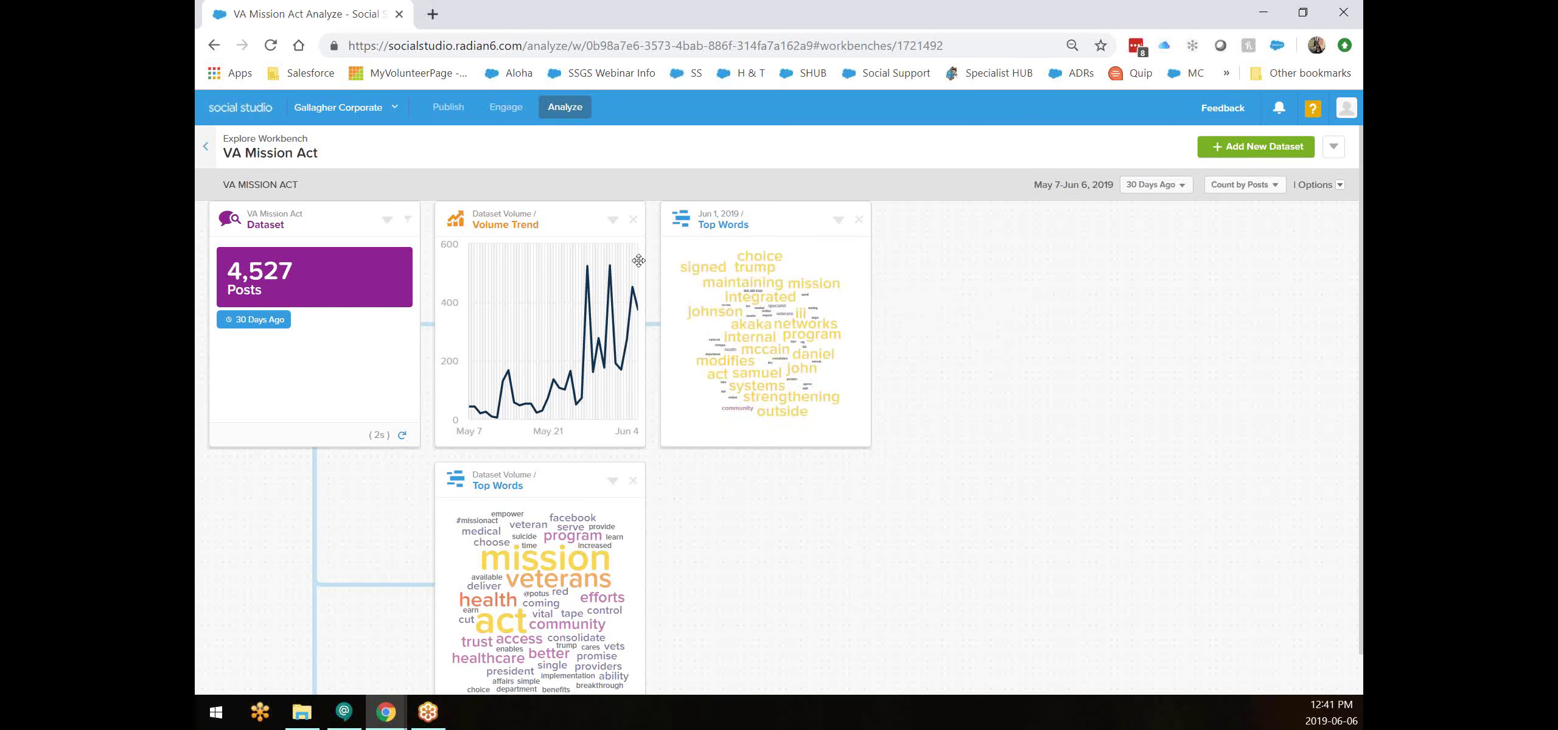
Review the date range choices for the VA Mission Act workbench, including the Custom option.
mouse_move(611, 269)
click(1153, 187)
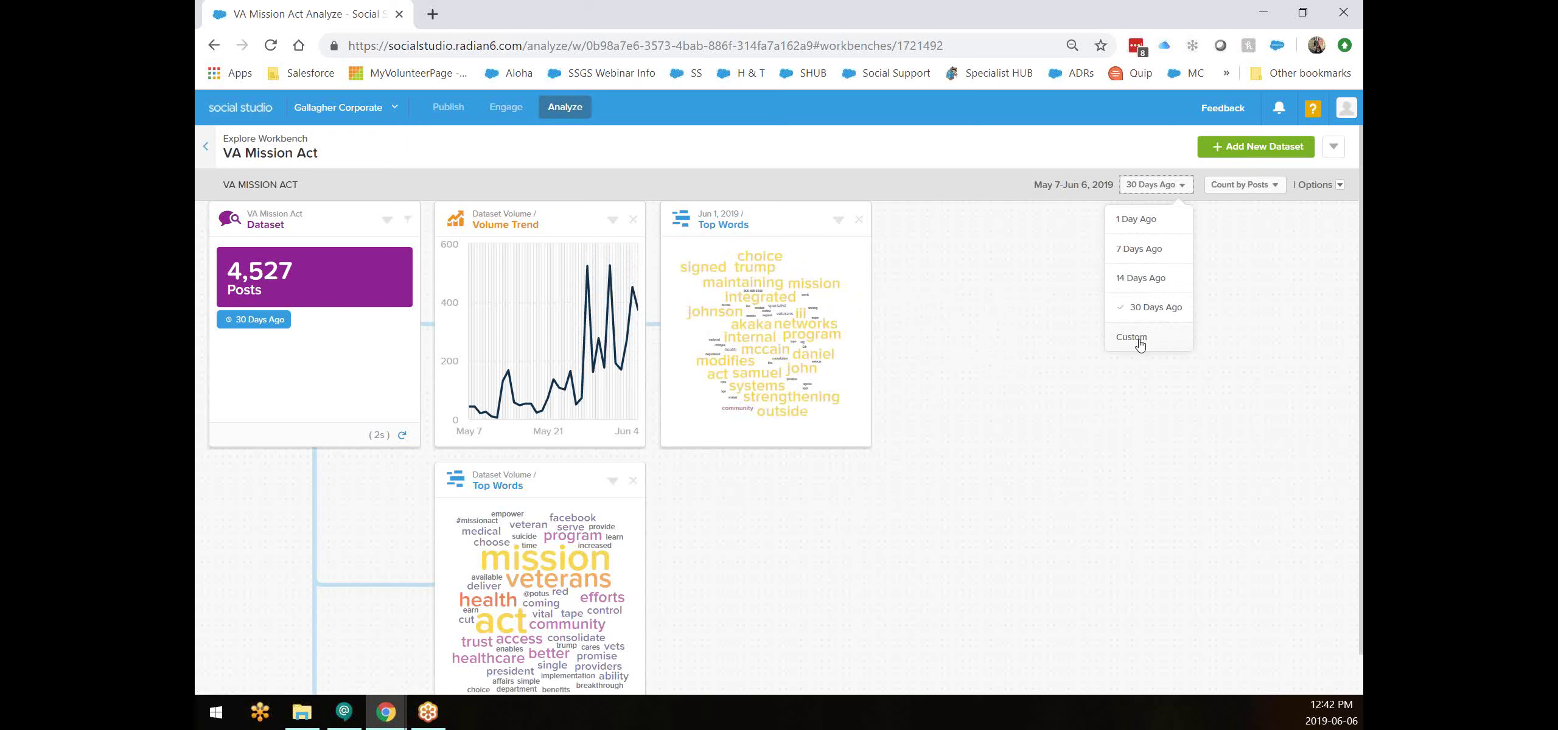
click(1045, 368)
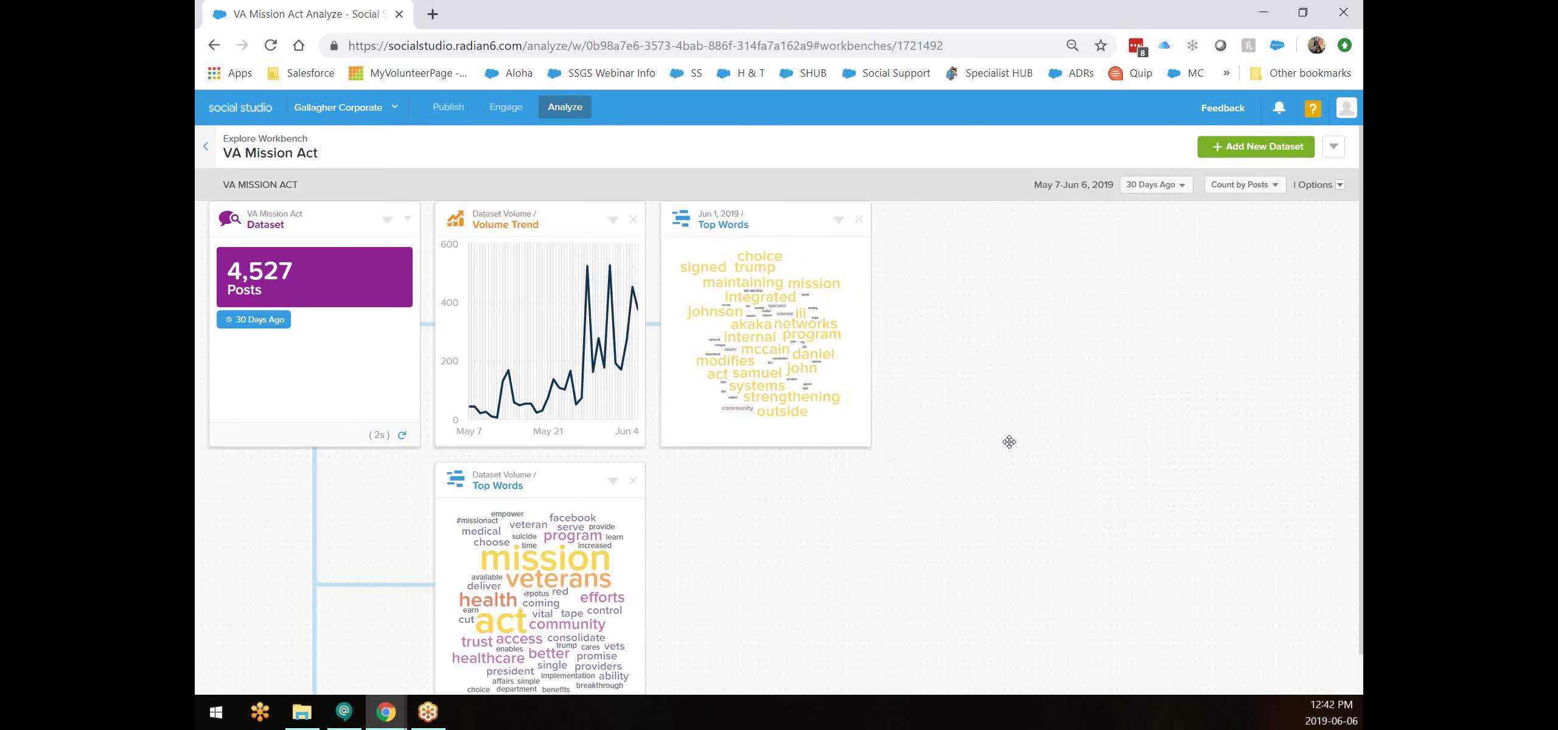
Look over the Top Words and Hashtags cards, checking the Hashtags card's export options and the #missionact bar.
scroll(711, 487, down, 1)
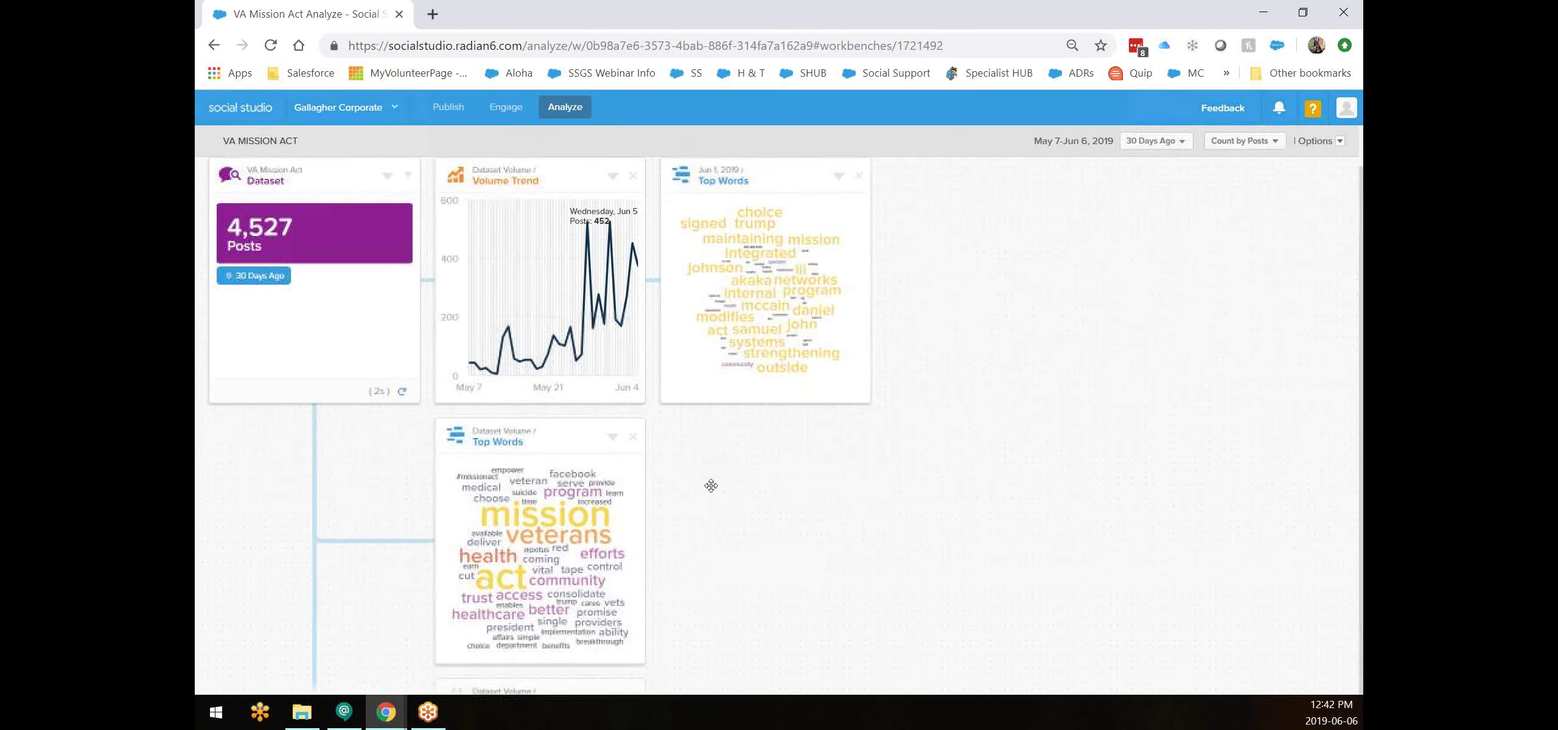
scroll(711, 485, down, 4)
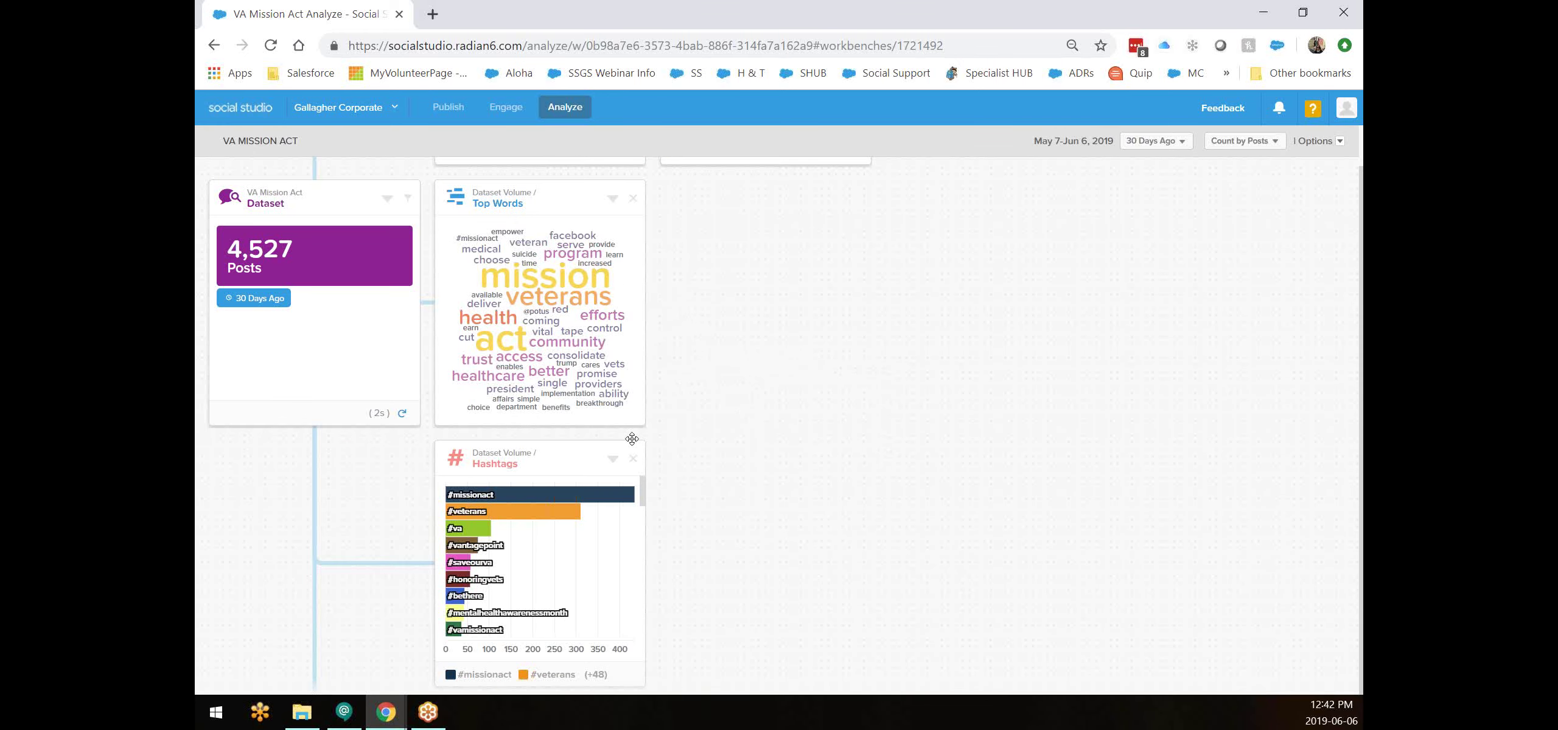
scroll(730, 525, down, 3)
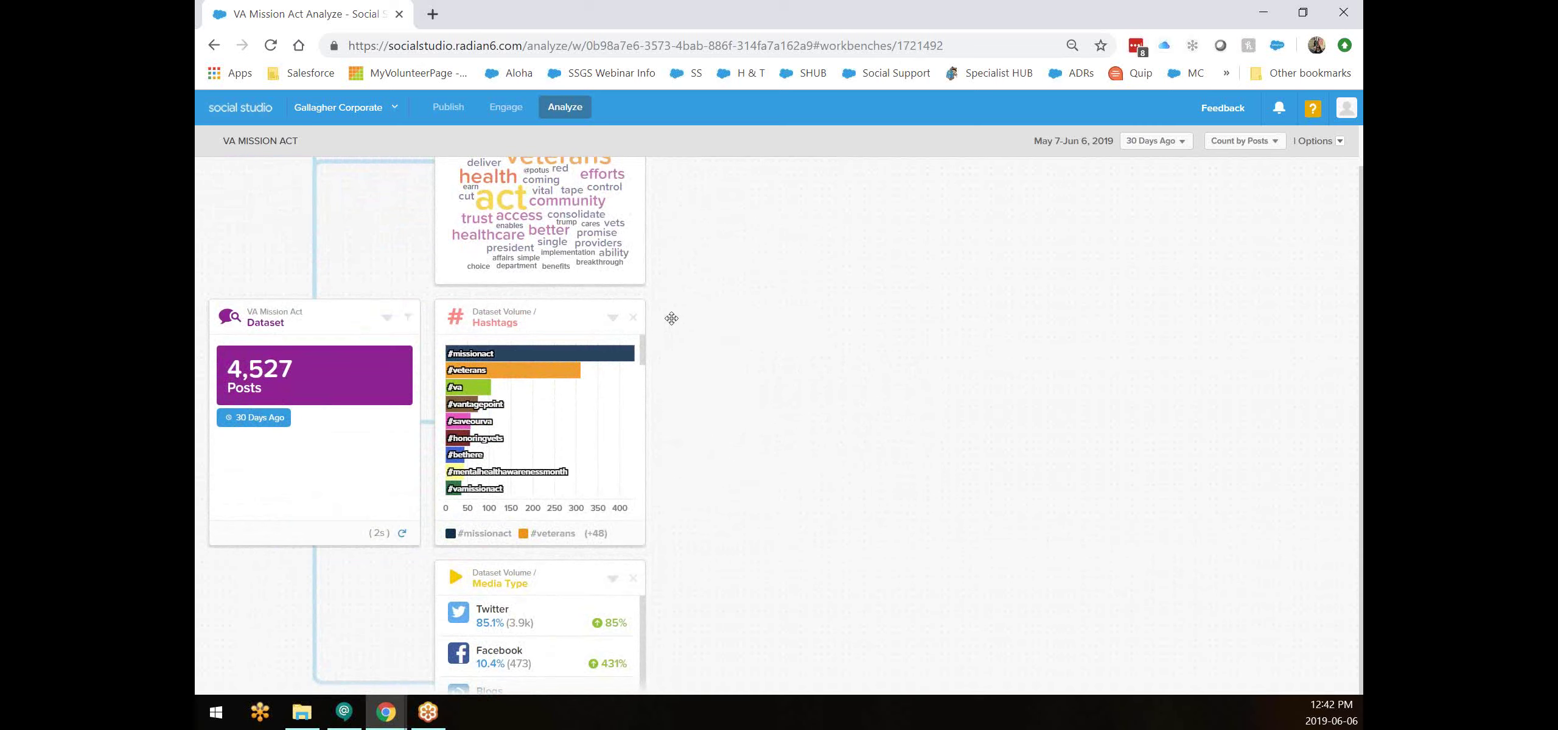
click(613, 320)
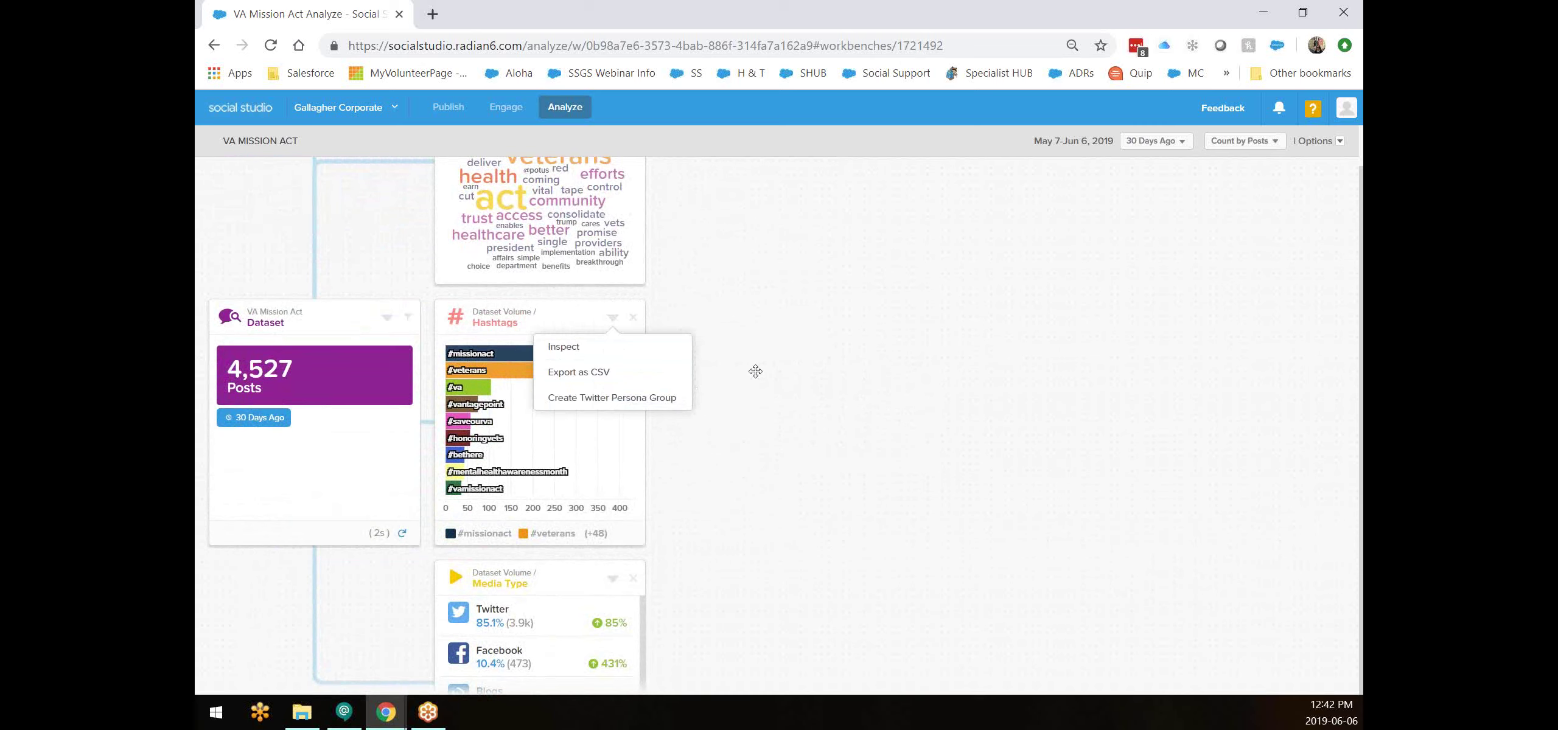
mouse_move(495, 355)
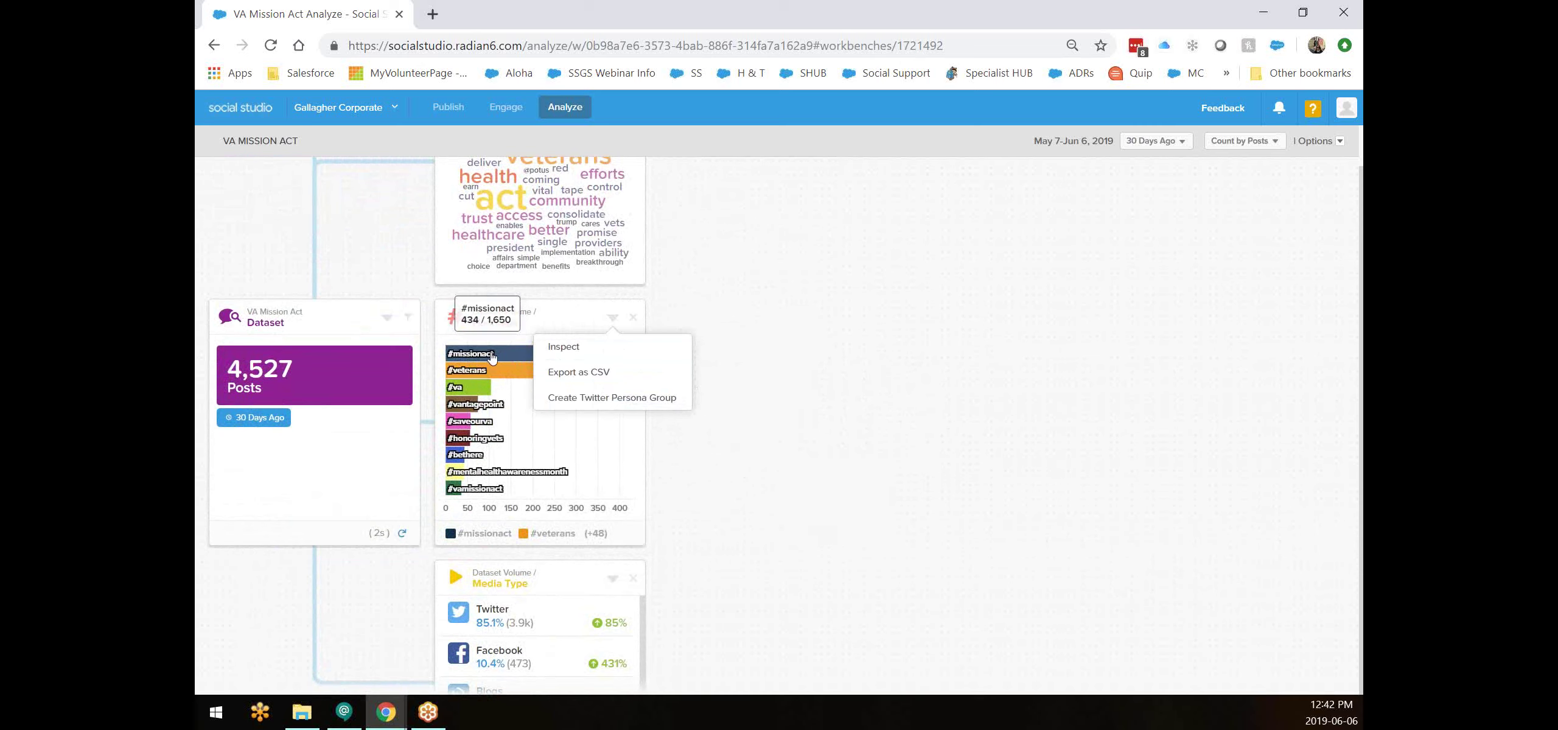
click(581, 354)
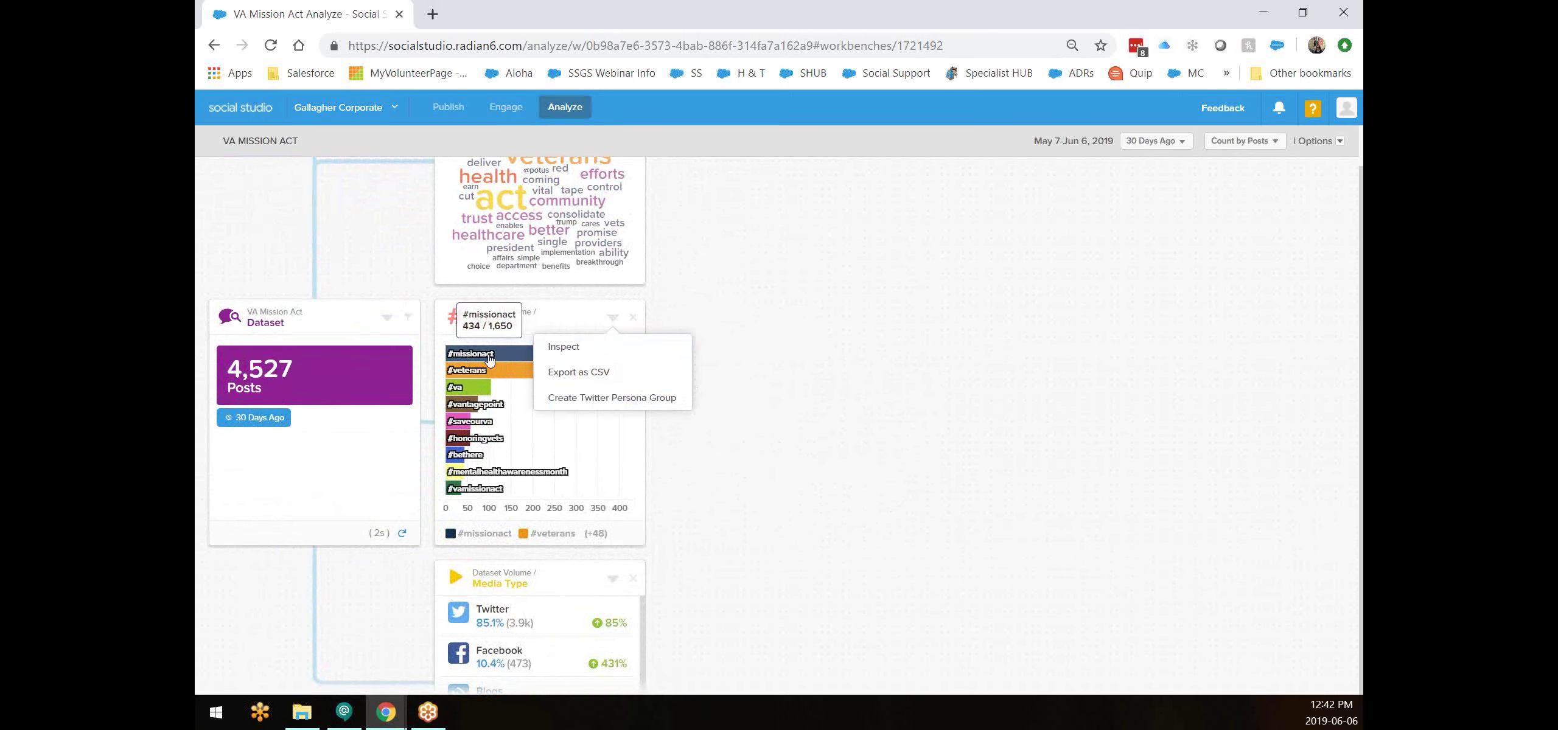
Open the feed of #missionact posts from the Hashtags card and browse through it.
click(490, 358)
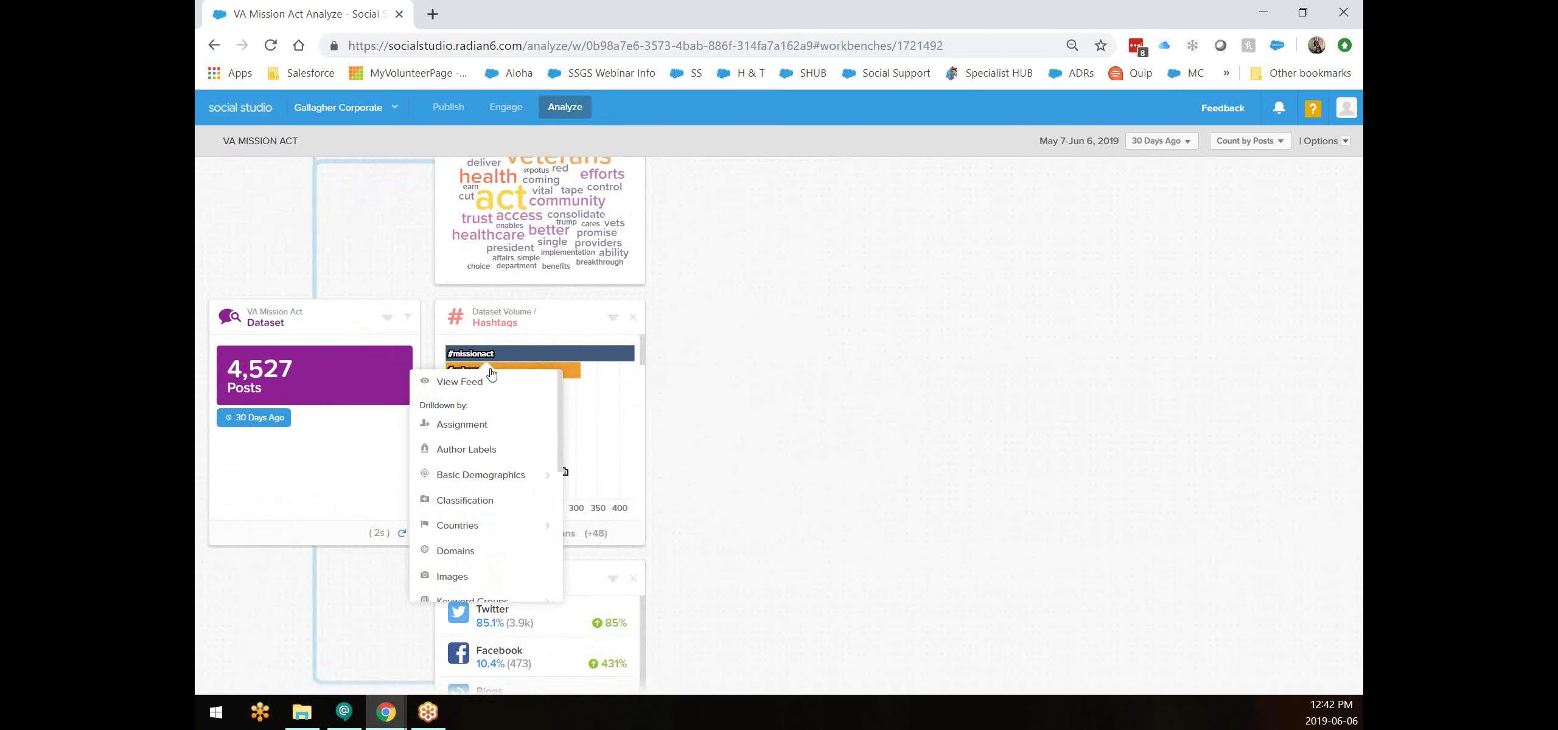
click(505, 393)
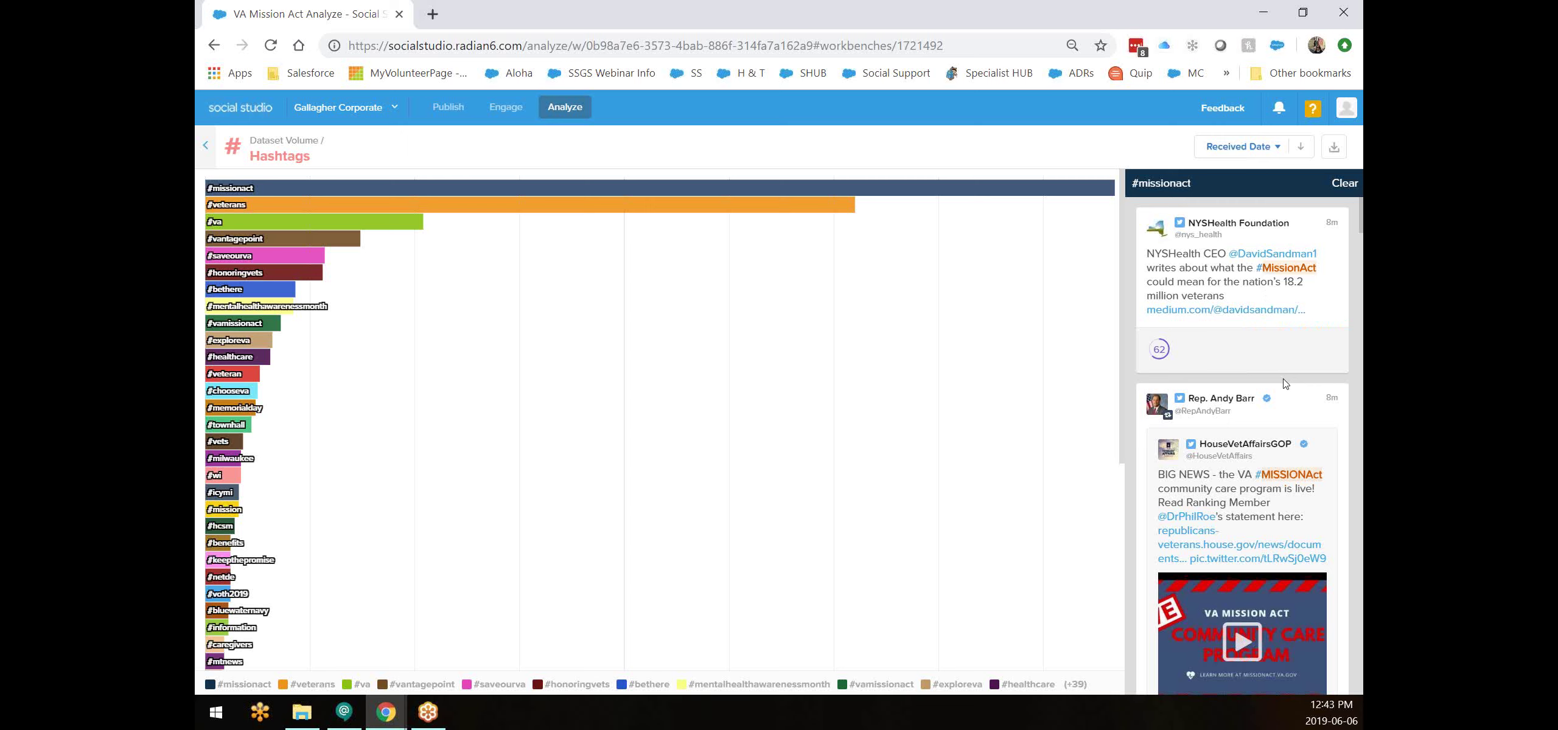
scroll(1283, 378, down, 6)
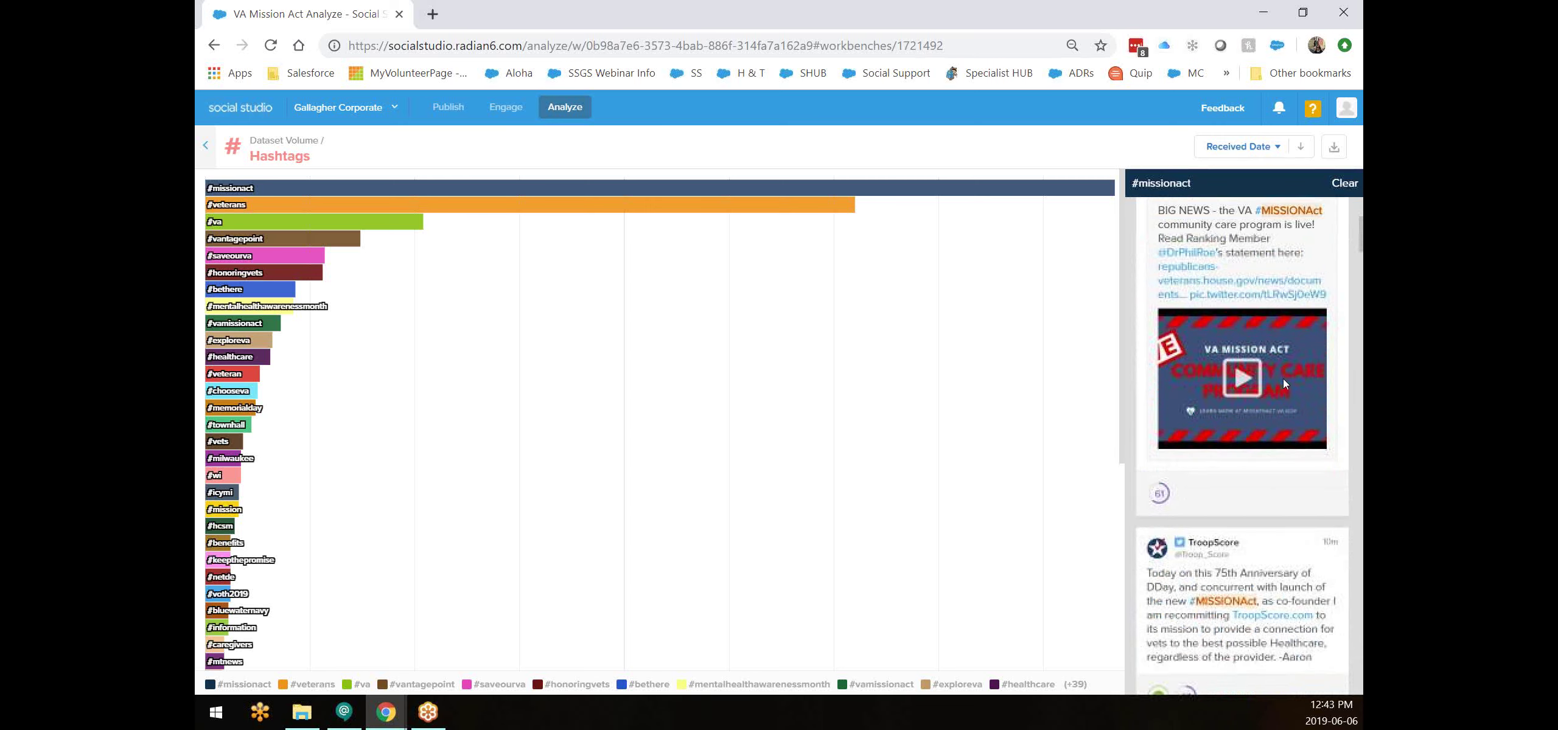
Switch the Hashtags feed to #veteran and examine its posts and their sentiment indicators.
click(242, 373)
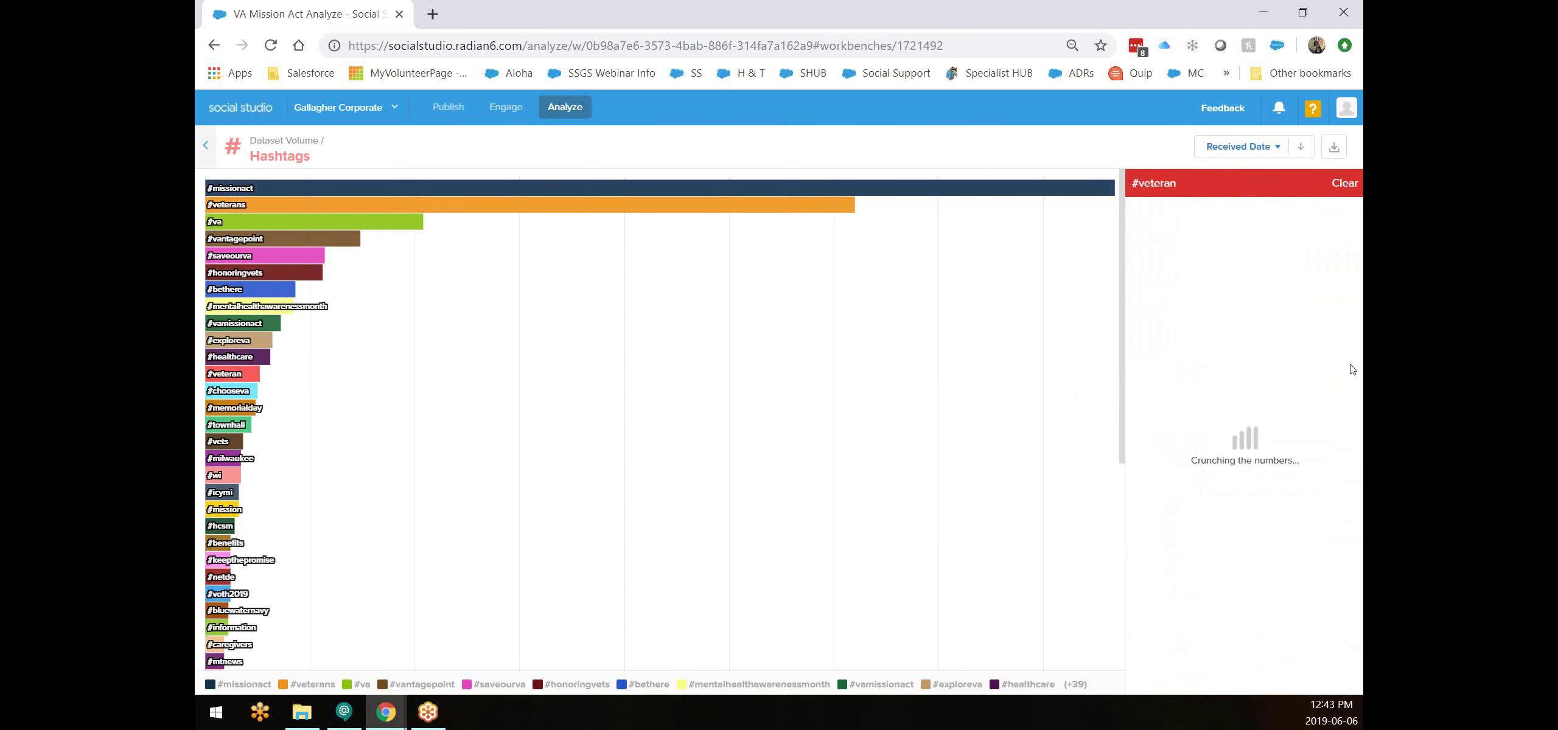
scroll(1267, 417, down, 10)
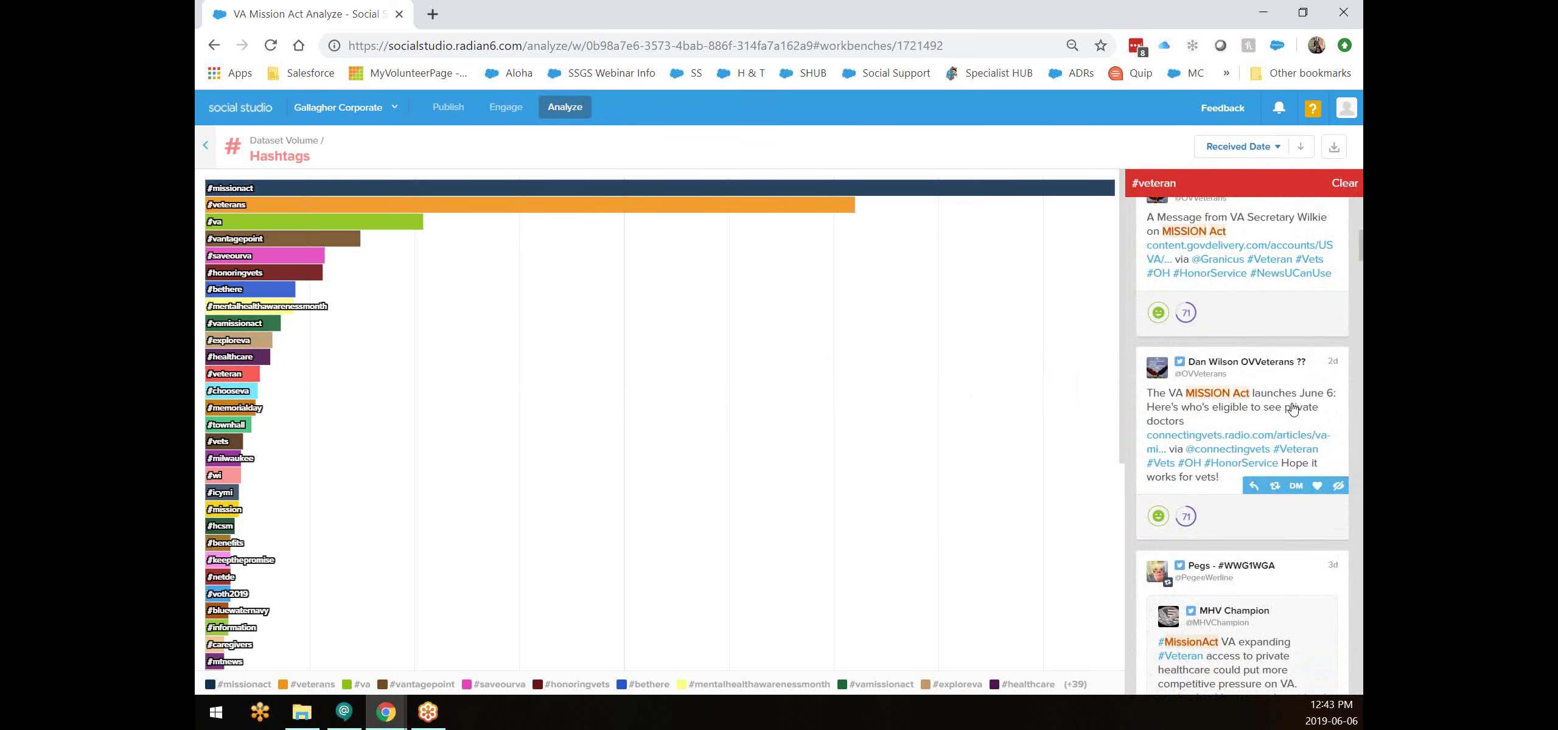
scroll(1277, 414, down, 2)
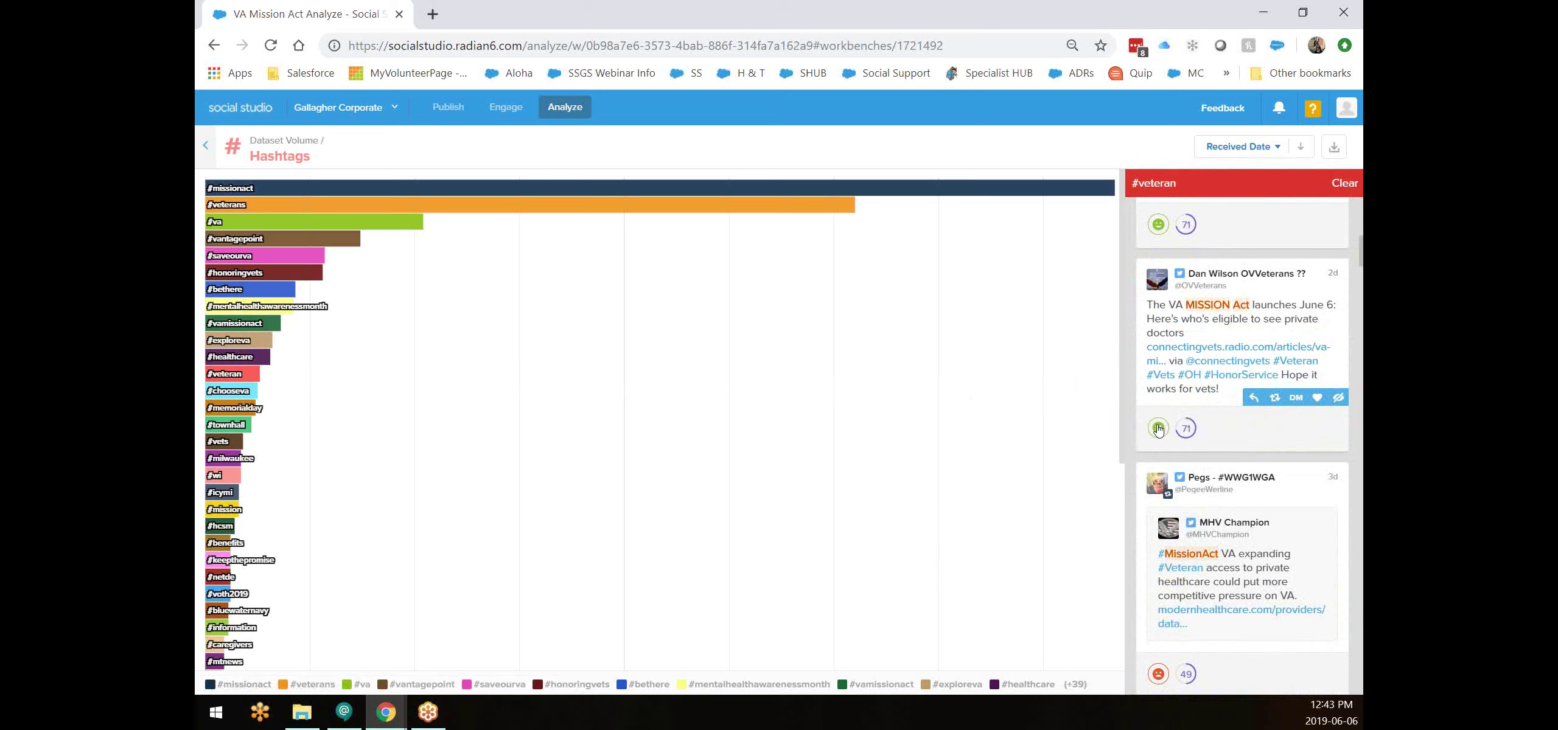
Check the influencer score on a #veteran post, return to the workbench and inspect the #missionact bar on the Hashtags card.
mouse_move(1190, 431)
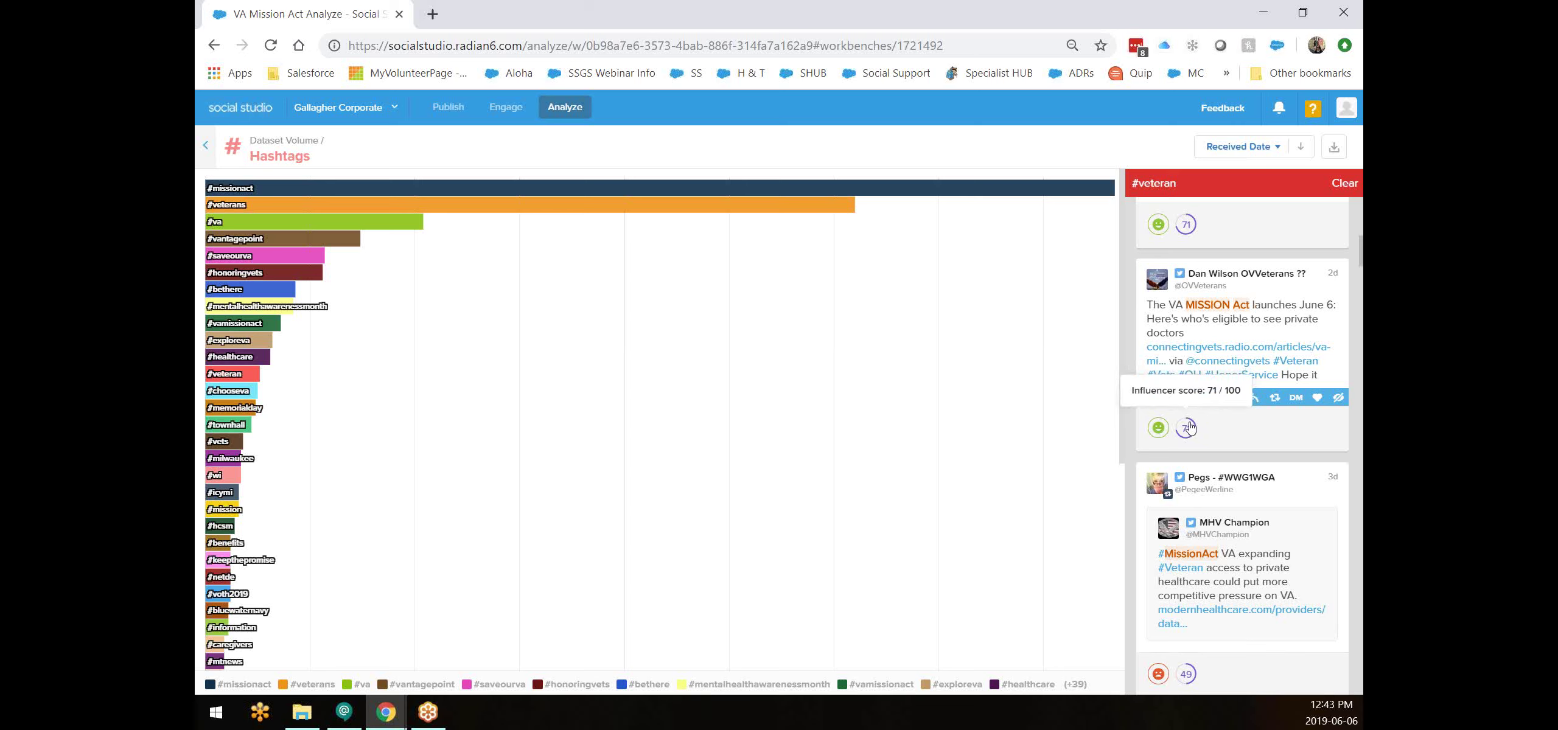
click(209, 142)
scroll(894, 463, down, 3)
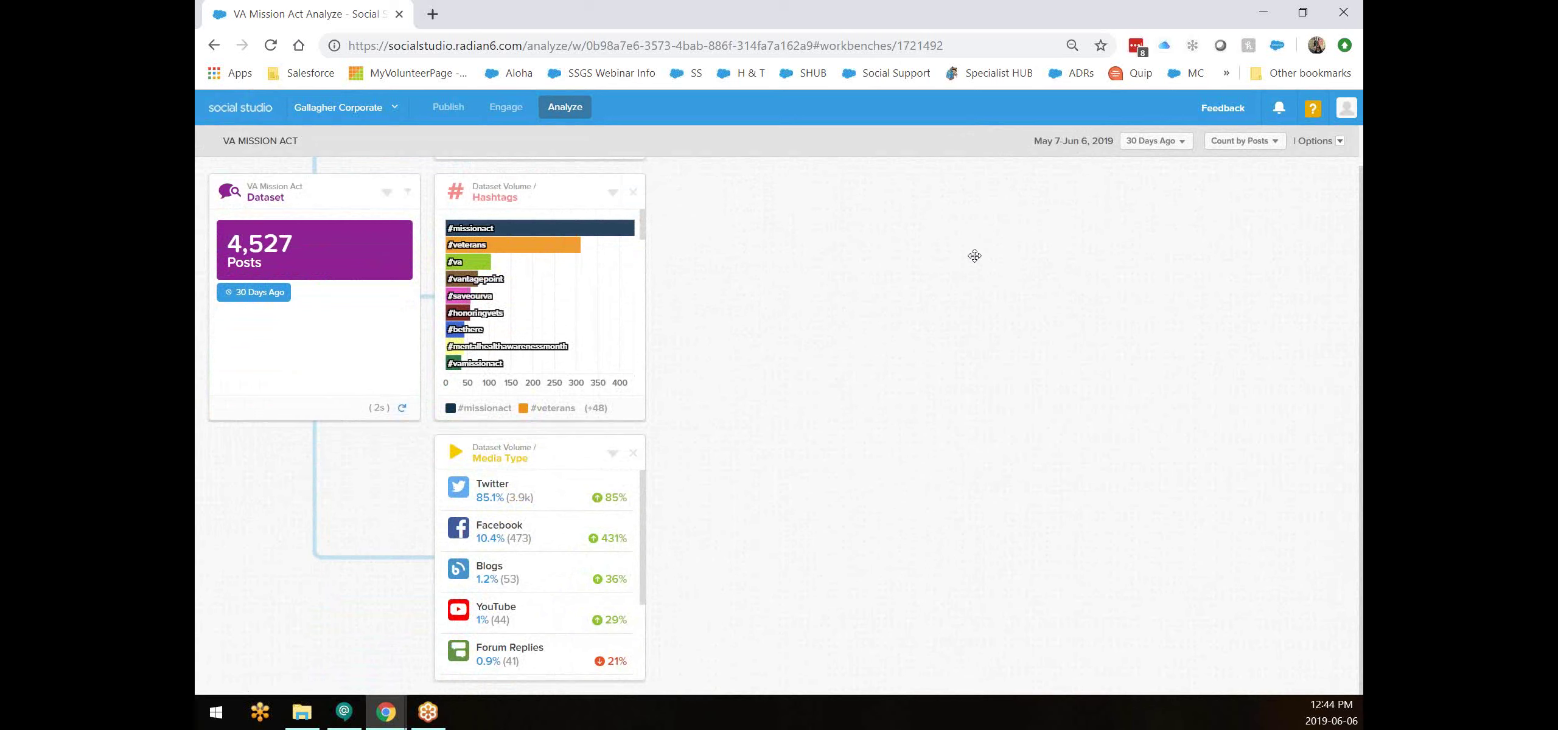
mouse_move(599, 242)
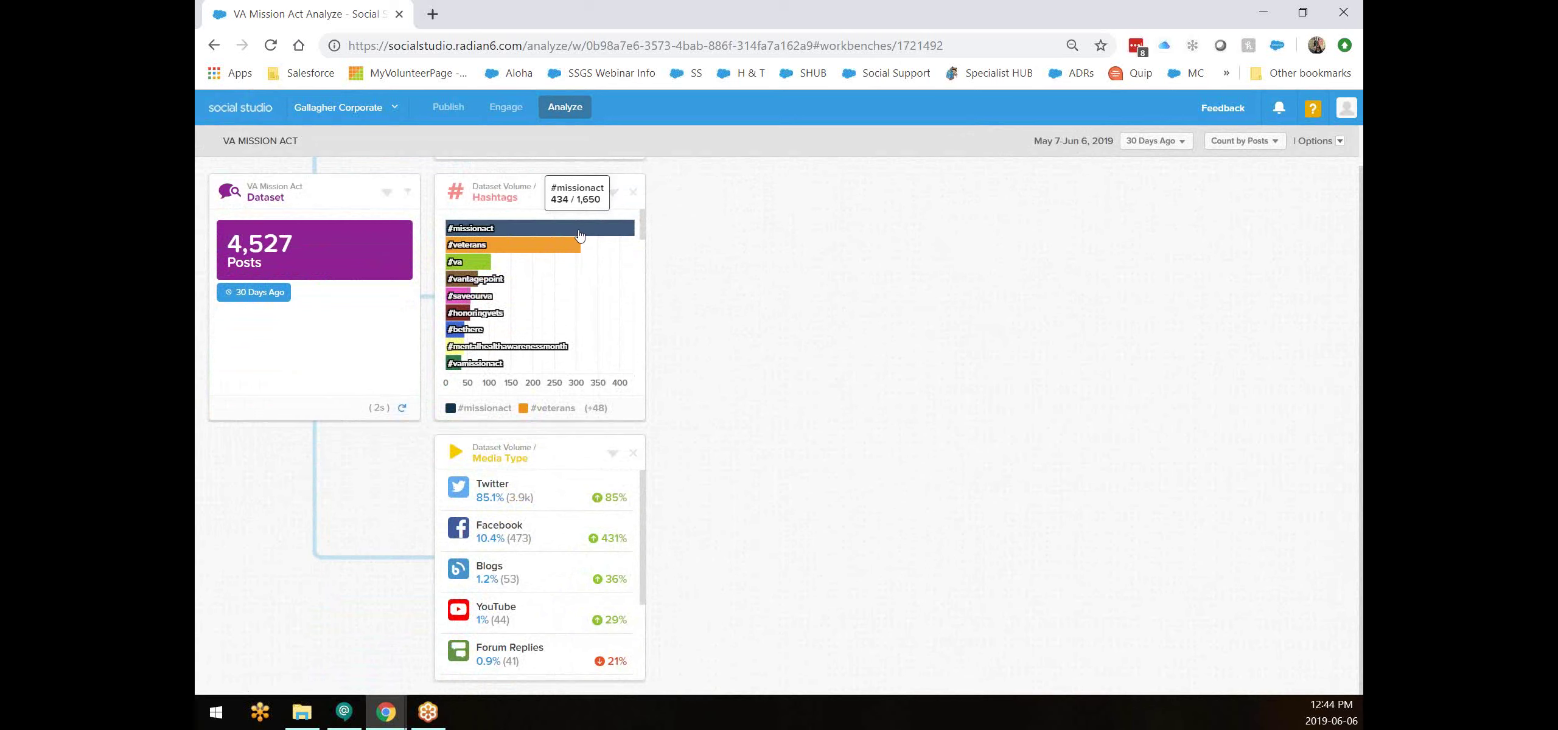
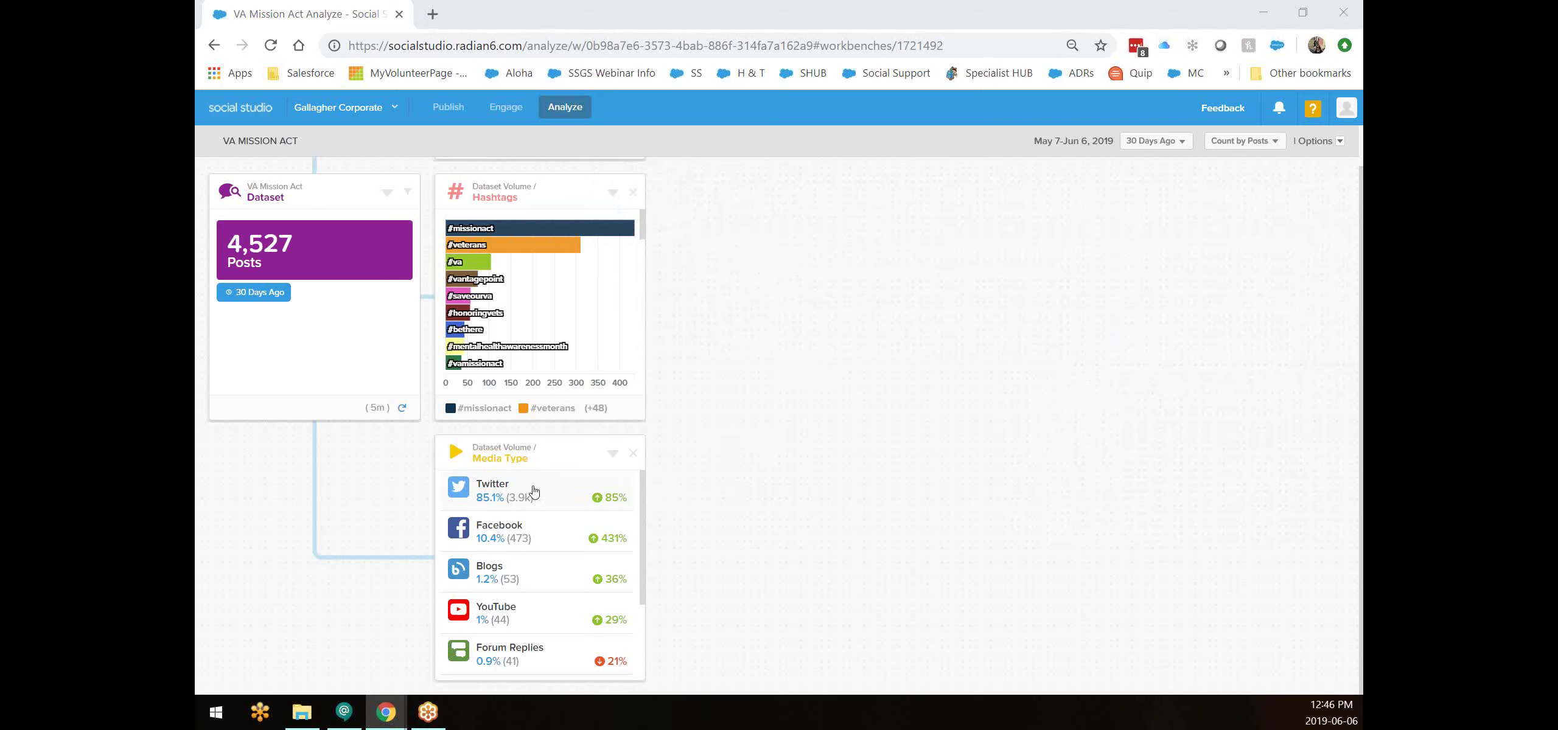
Browse the sources on the Media Type card, view the feed of Facebook posts and return to the workbench.
scroll(546, 506, down, 2)
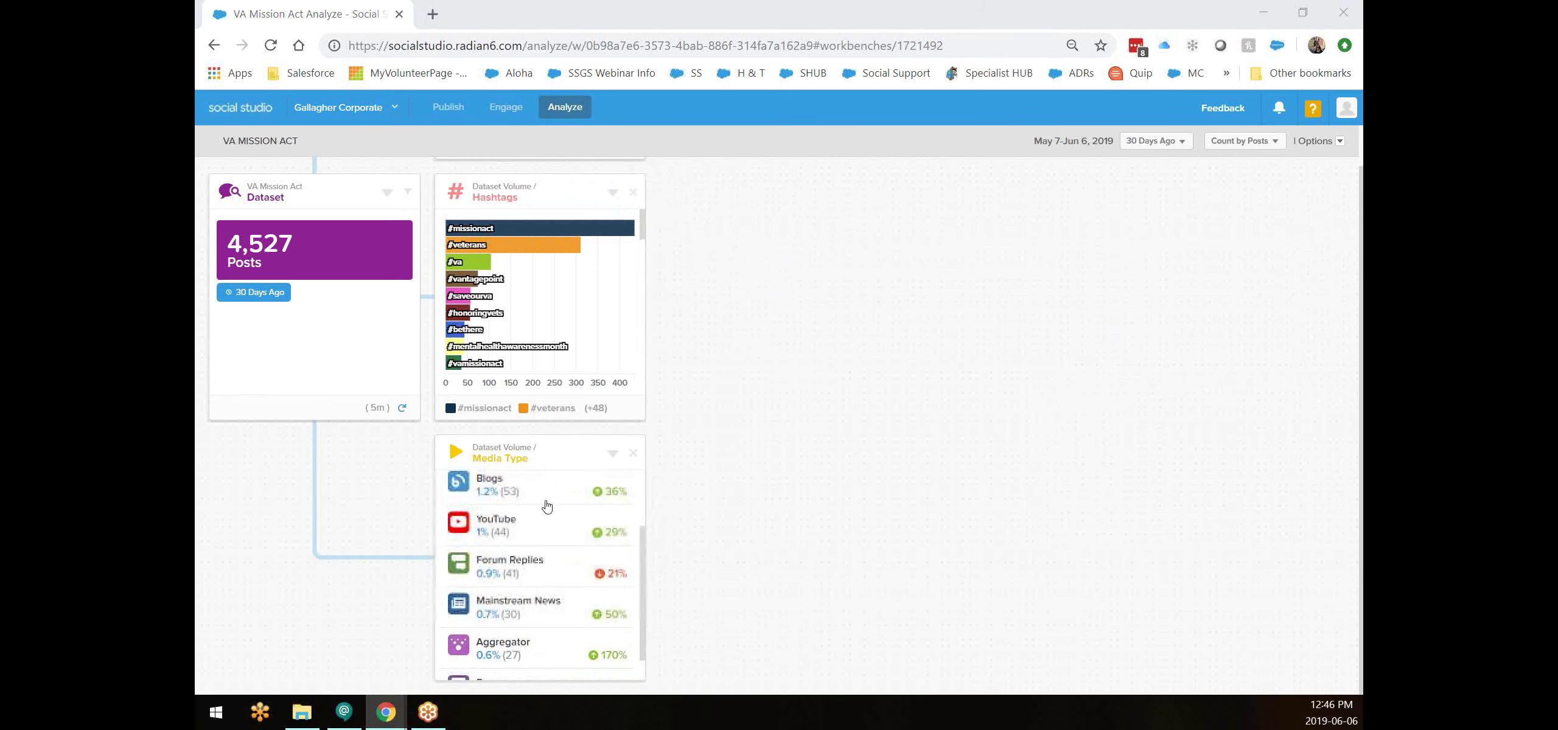
scroll(546, 507, up, 2)
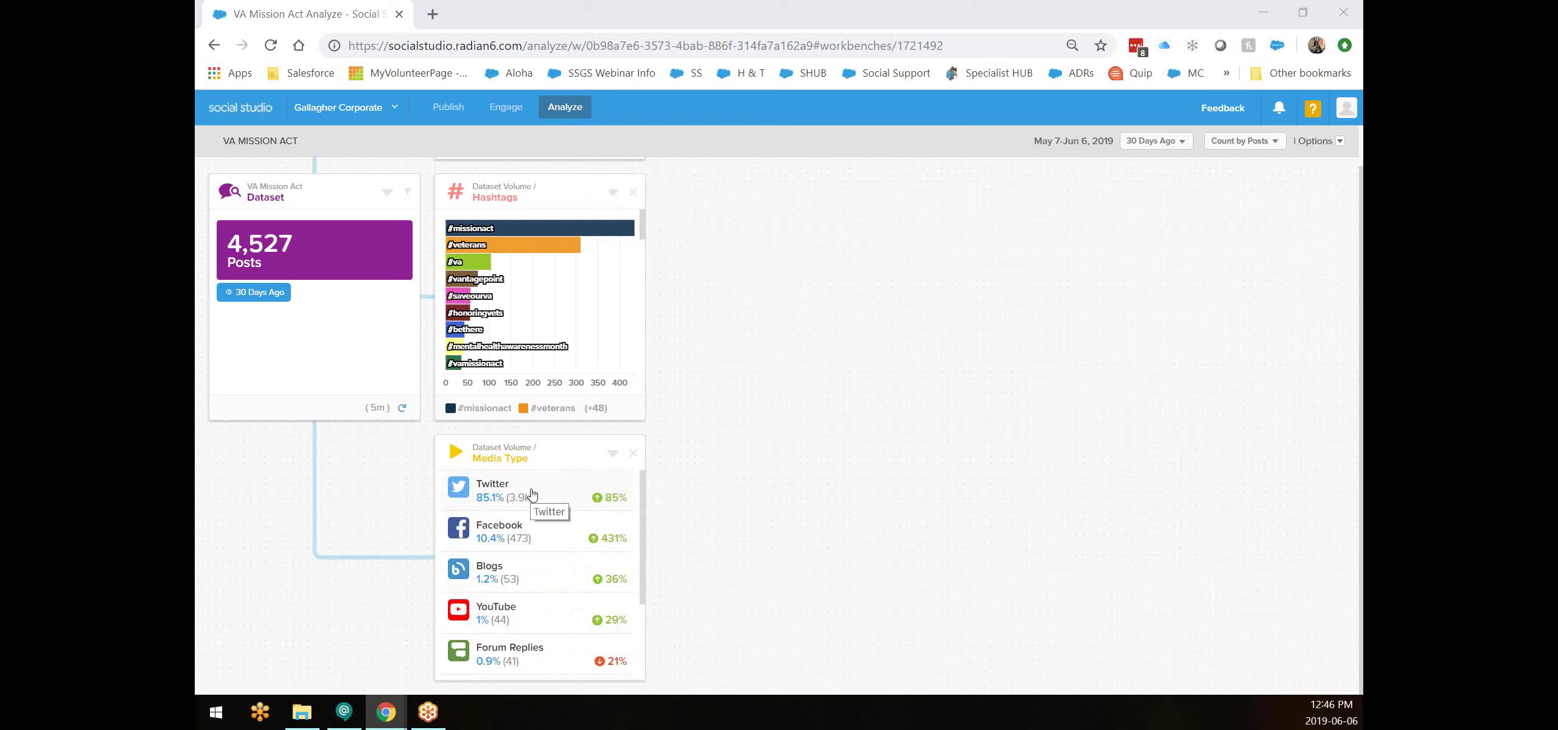
scroll(531, 494, down, 2)
scroll(529, 496, up, 2)
click(612, 453)
click(571, 295)
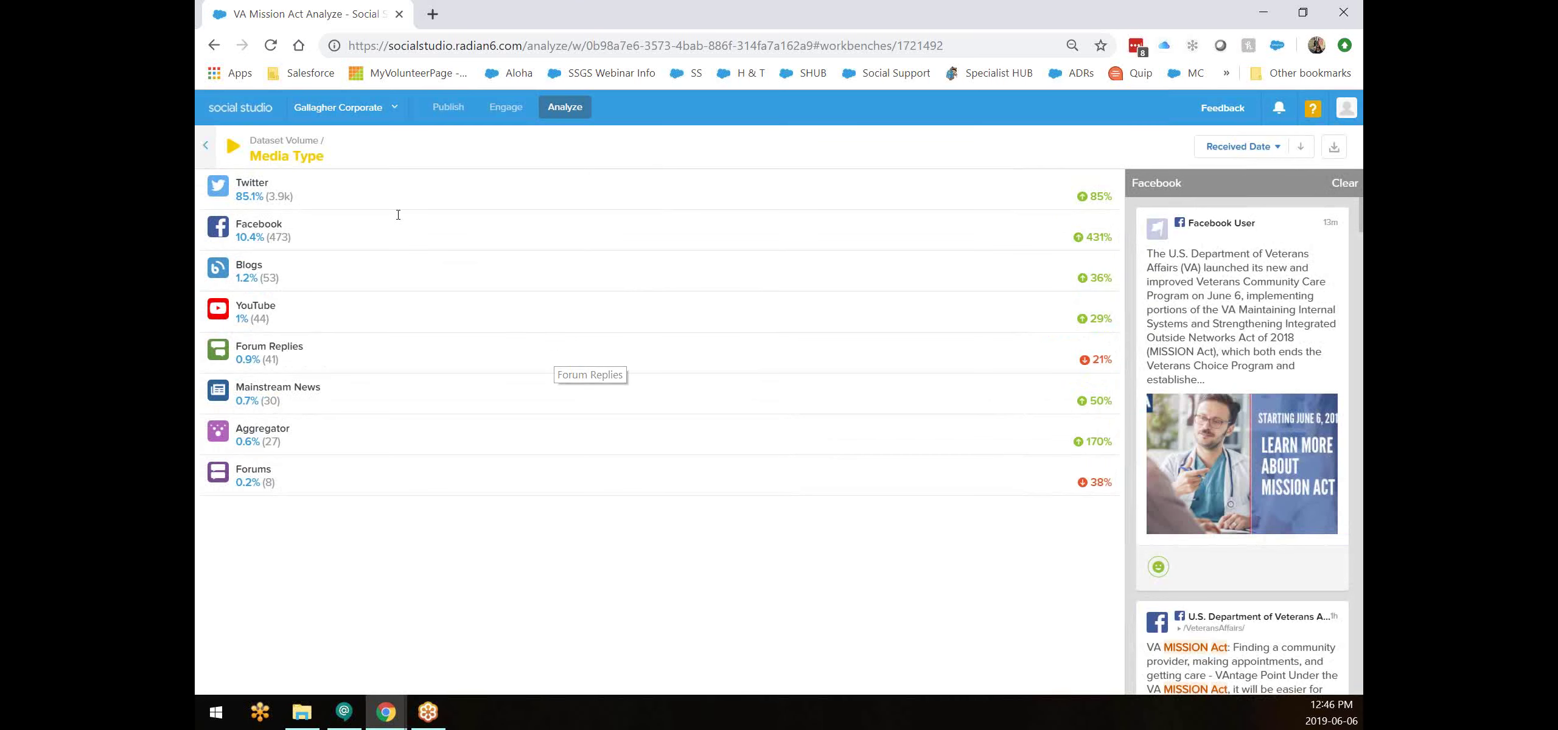
click(206, 145)
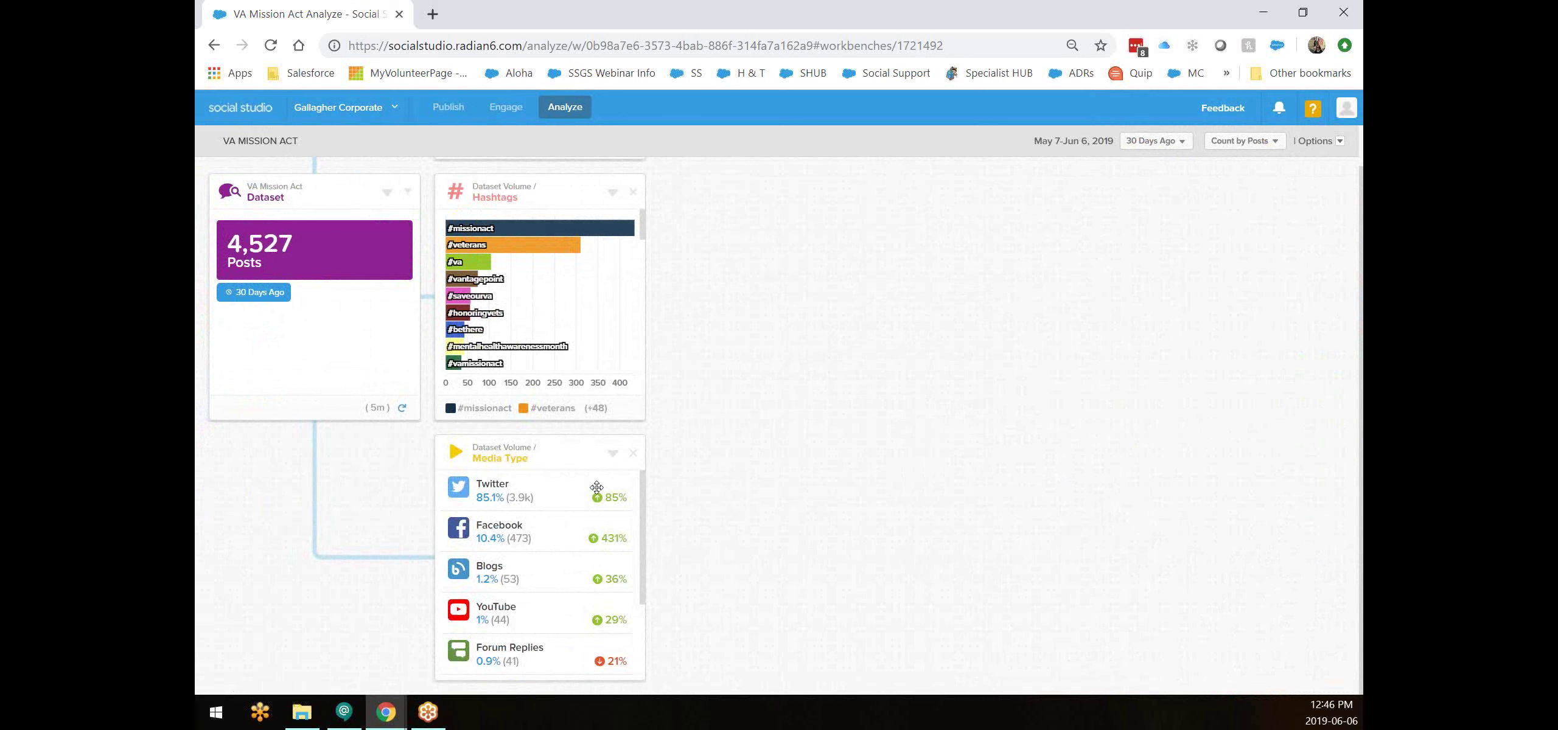
Drill down the VA Mission Act dataset into a Sentiment card by trend and include the neutral sentiment line.
click(334, 242)
scroll(326, 353, down, 5)
mouse_move(333, 346)
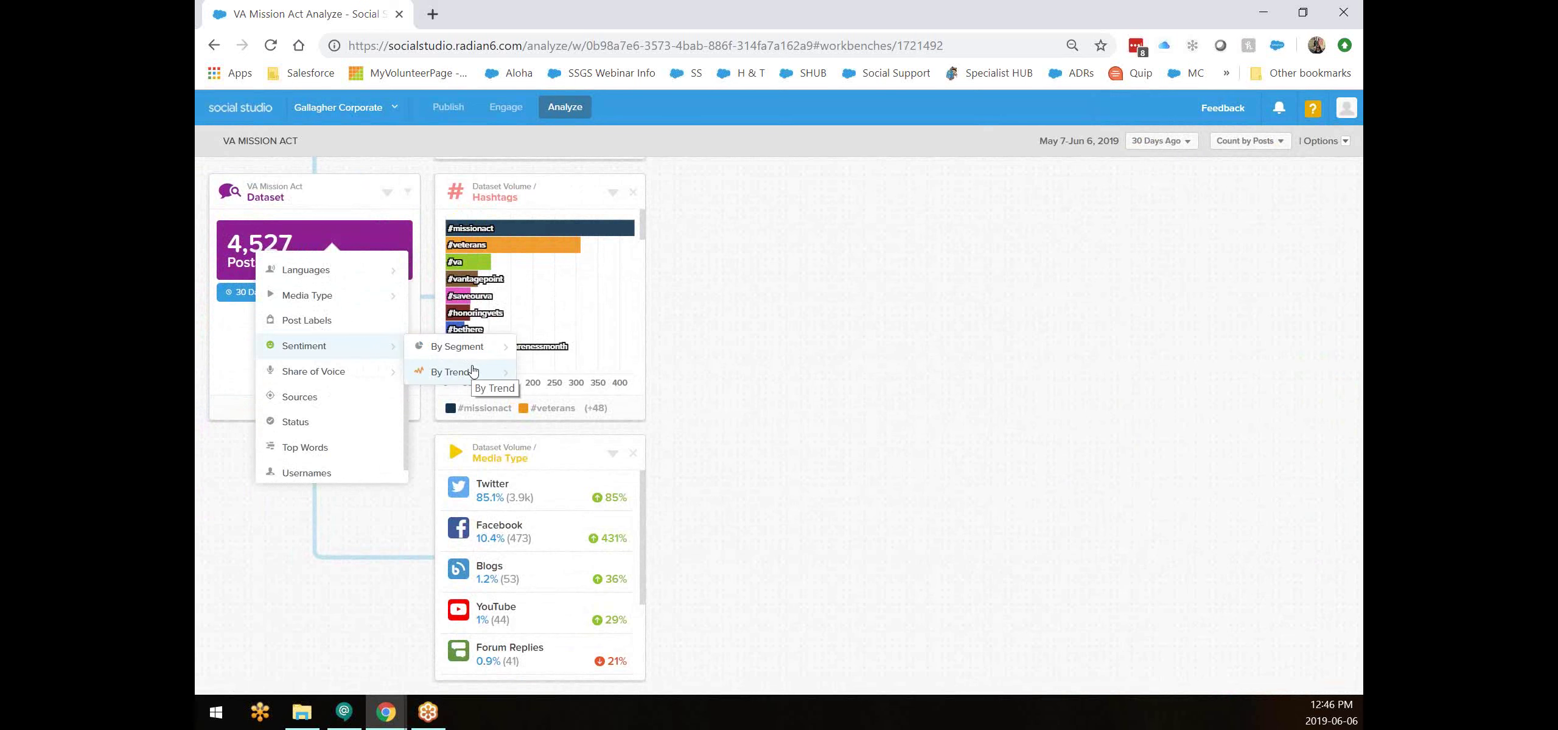
click(473, 371)
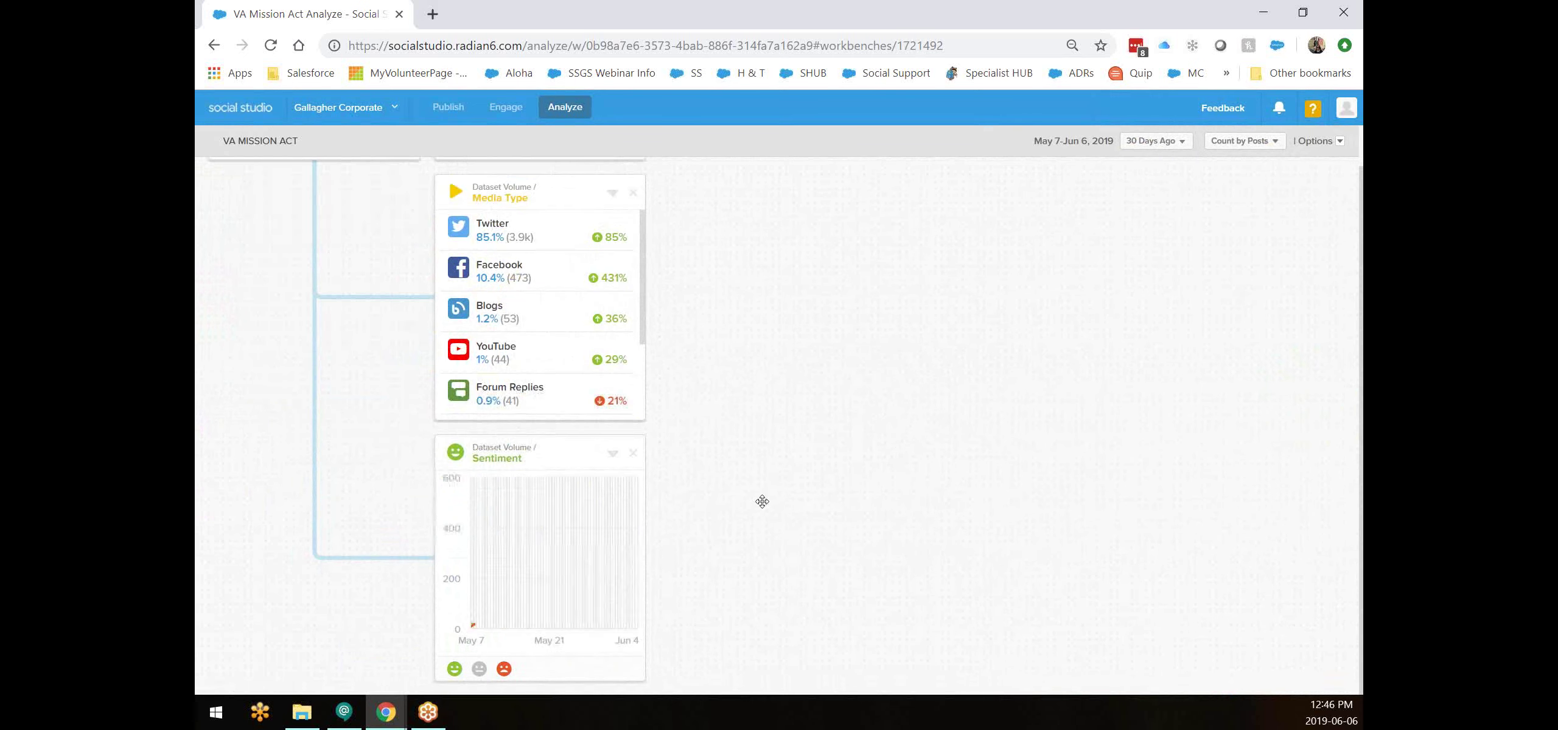
click(480, 670)
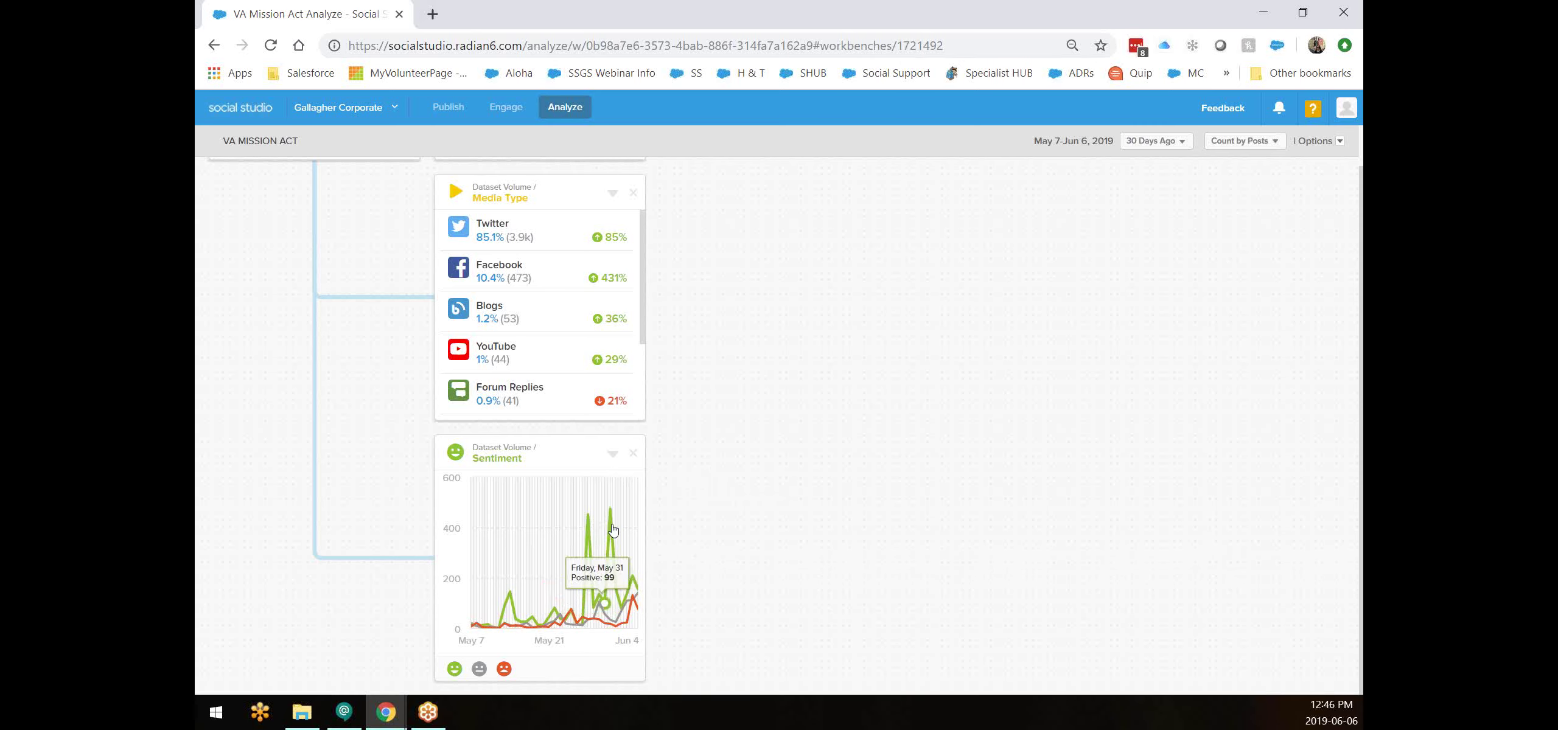
View the feed behind the positive sentiment peak on Jun 1, check its CSV export options and return to the workbench.
click(608, 508)
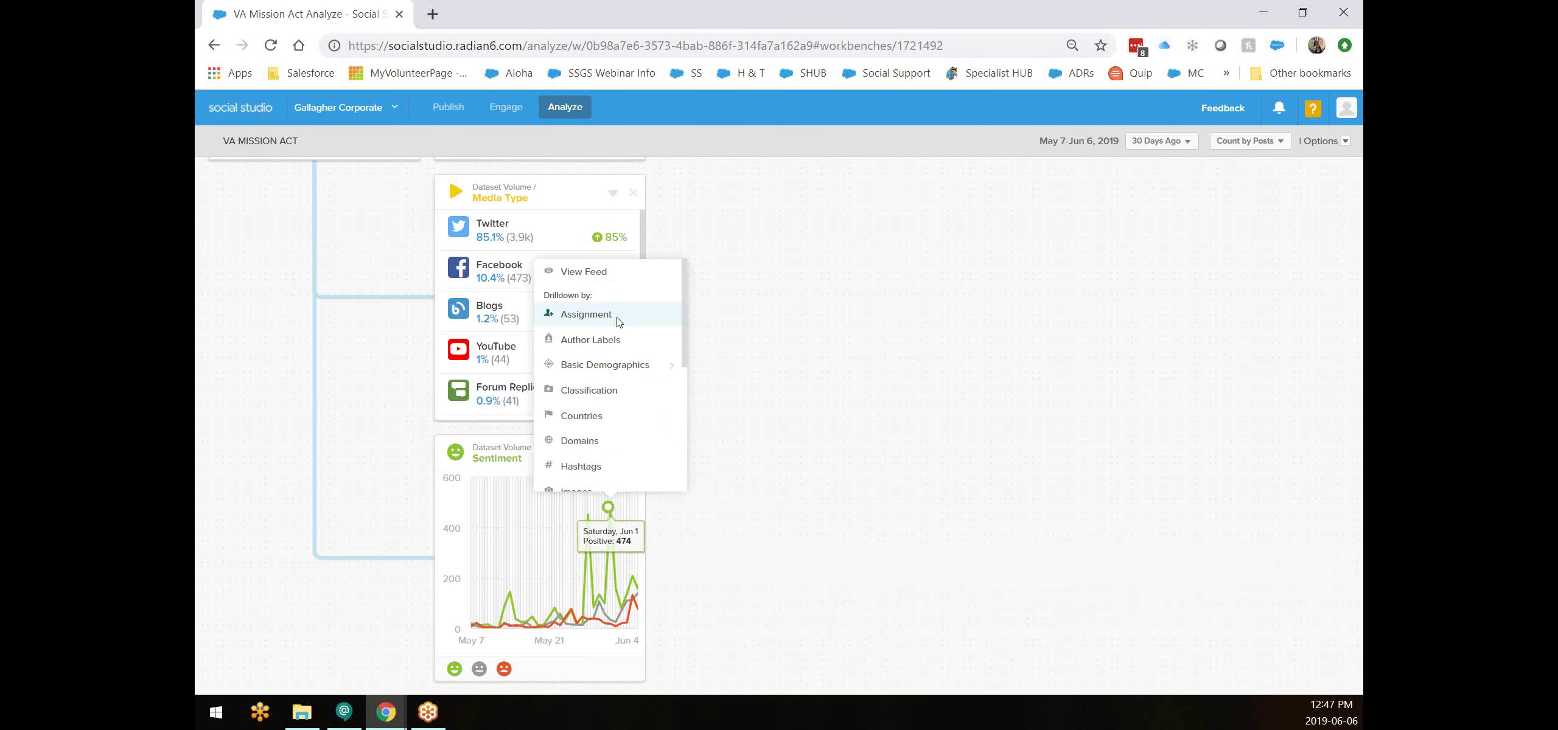
click(623, 277)
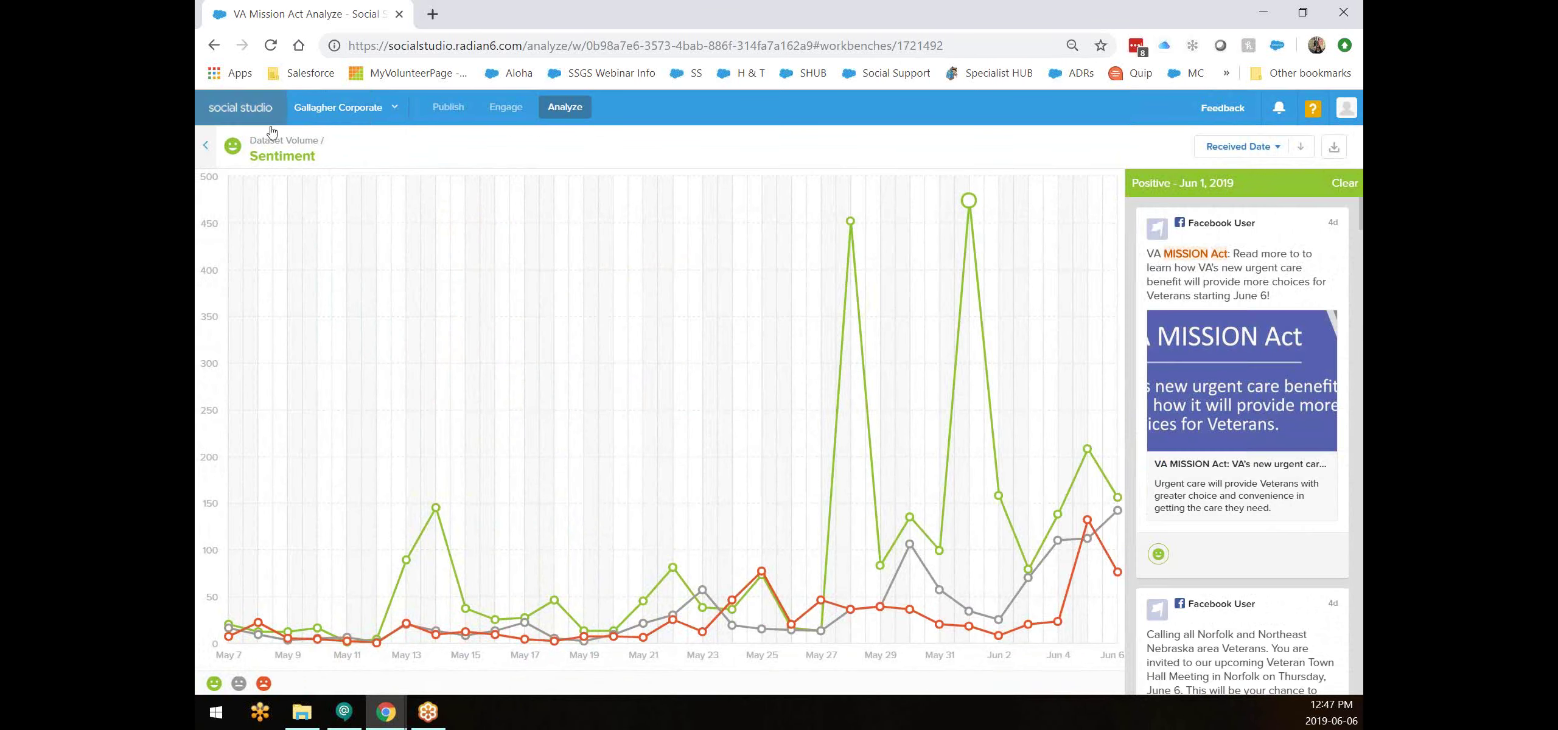
click(1341, 149)
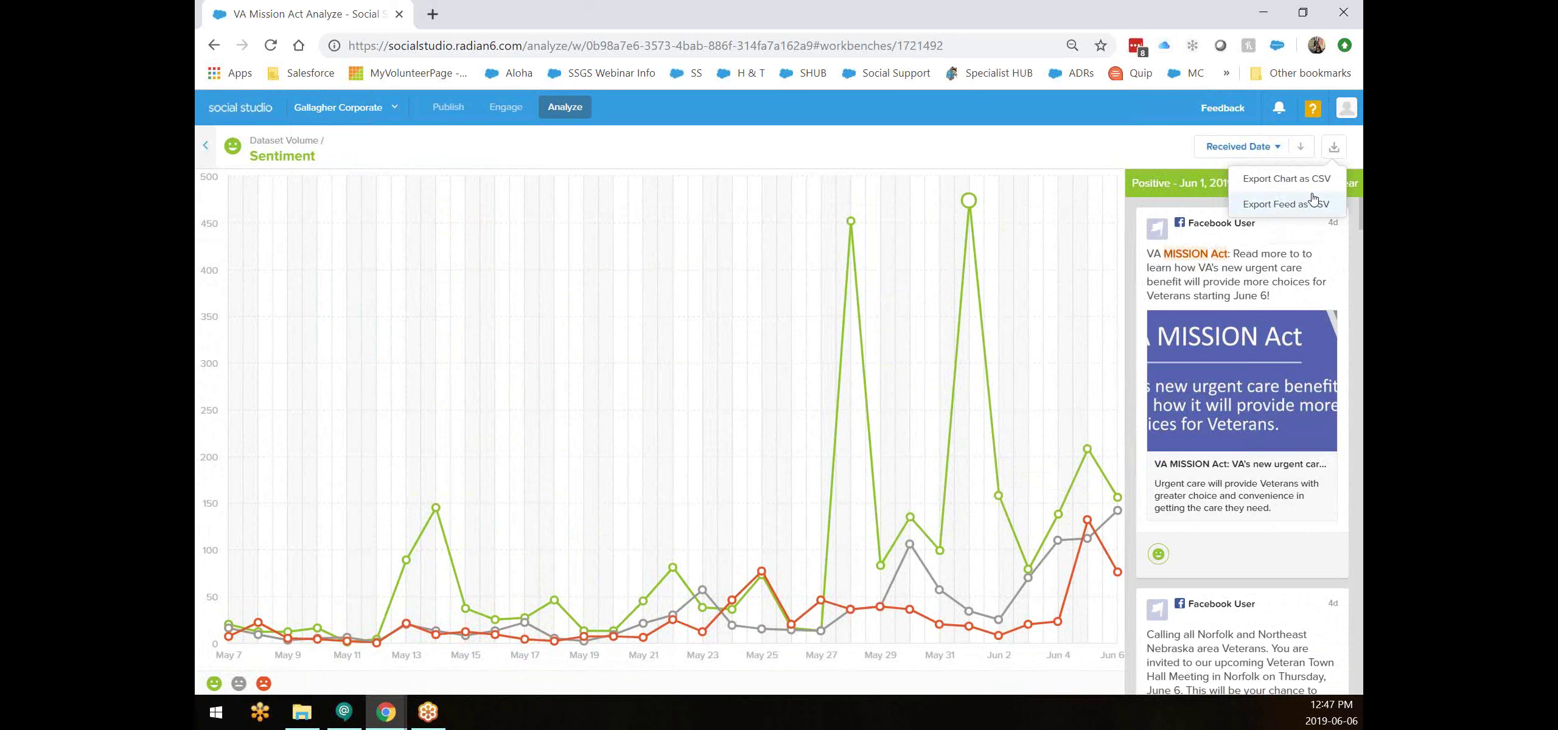
click(1125, 137)
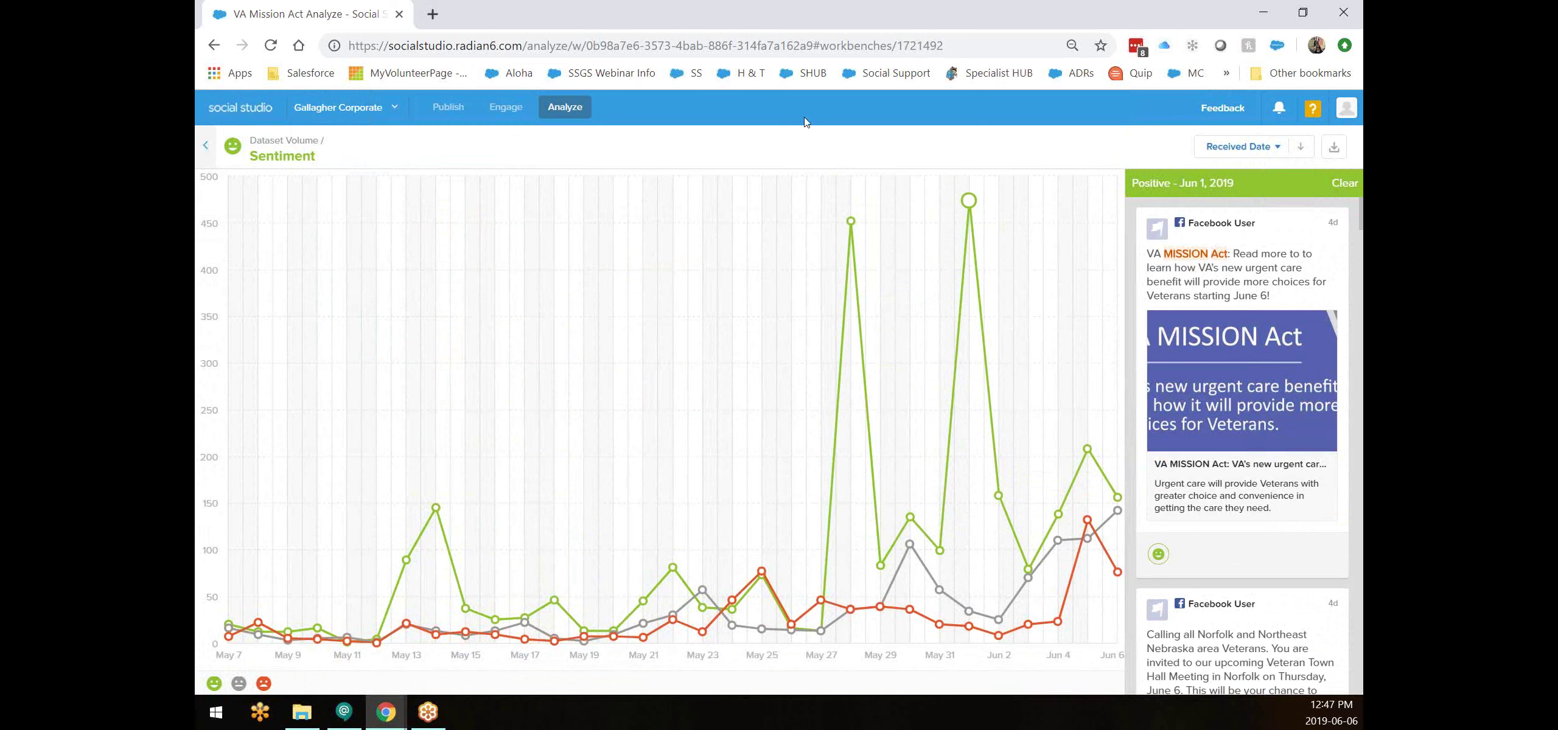
click(208, 146)
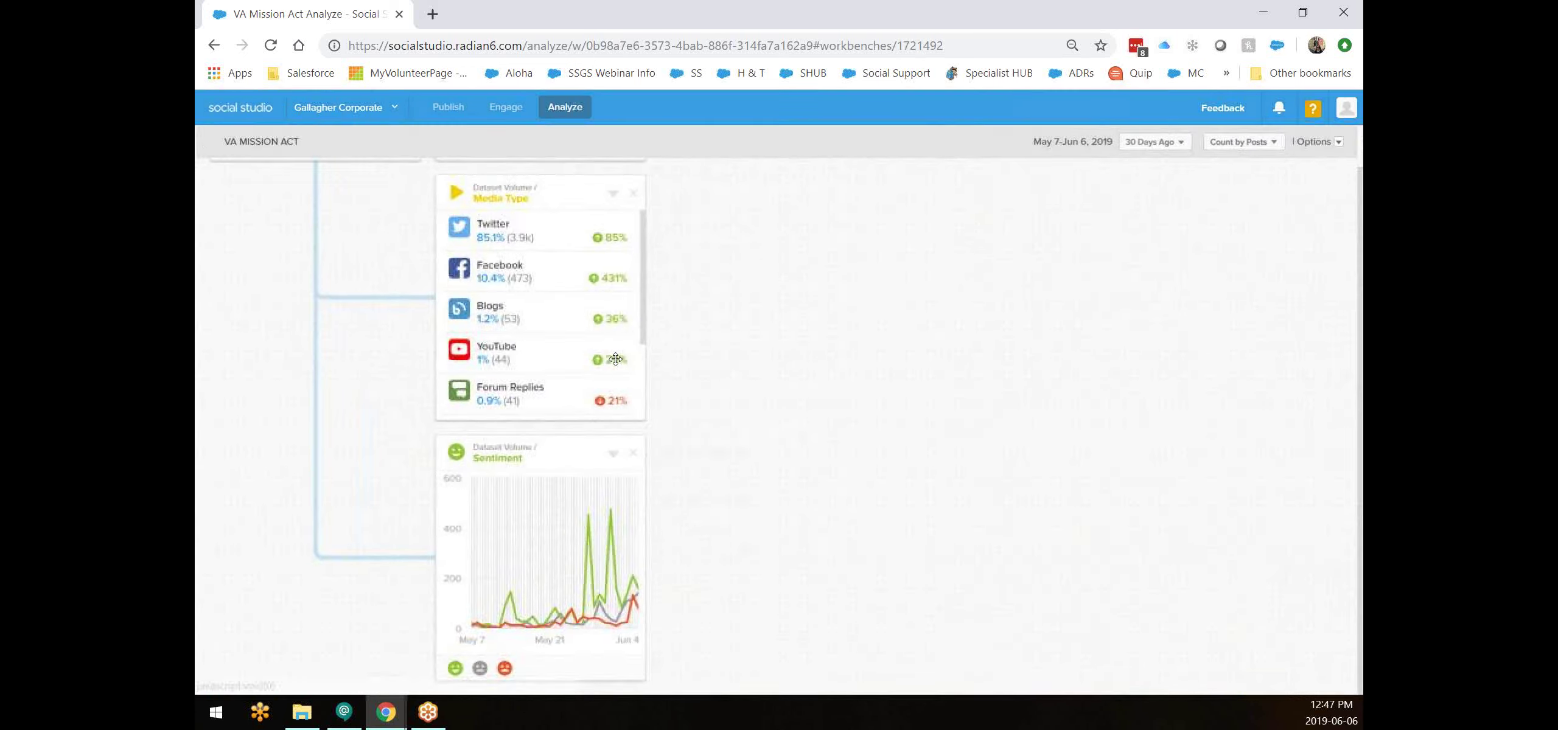
Create a Social Listening Summary dashboard from the Analyze gallery using the VA Mission Act topic profile.
scroll(791, 304, up, 10)
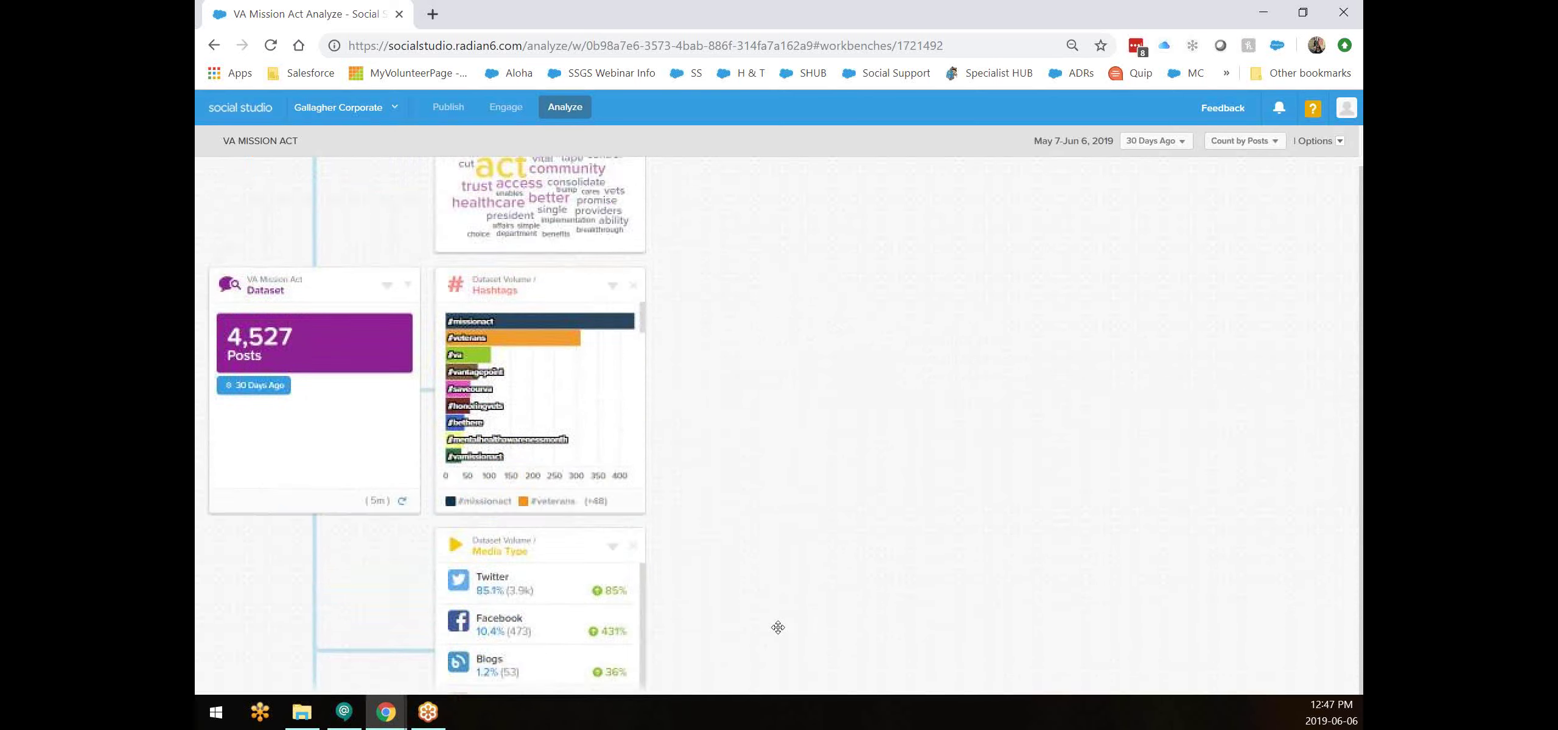
scroll(805, 539, up, 3)
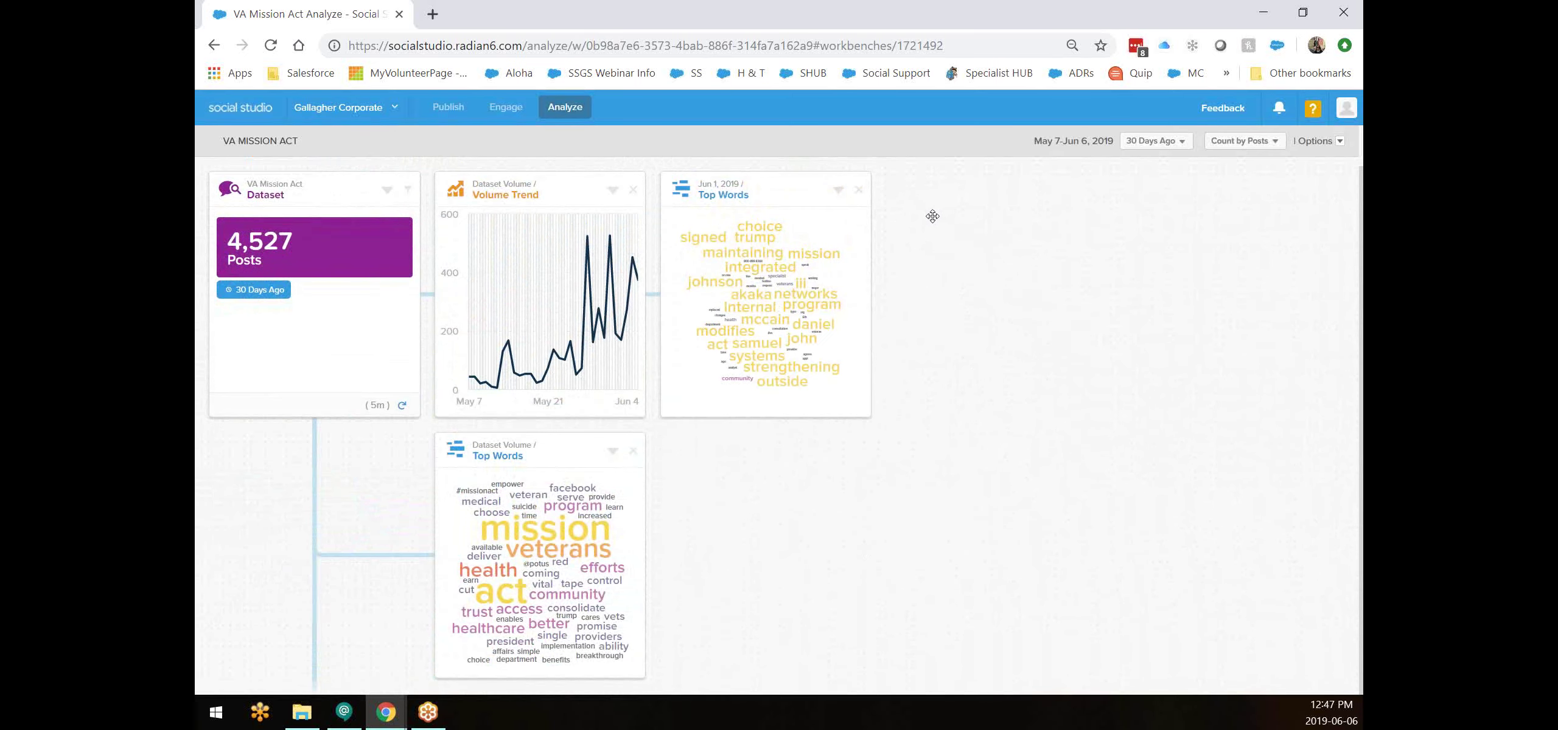
click(565, 108)
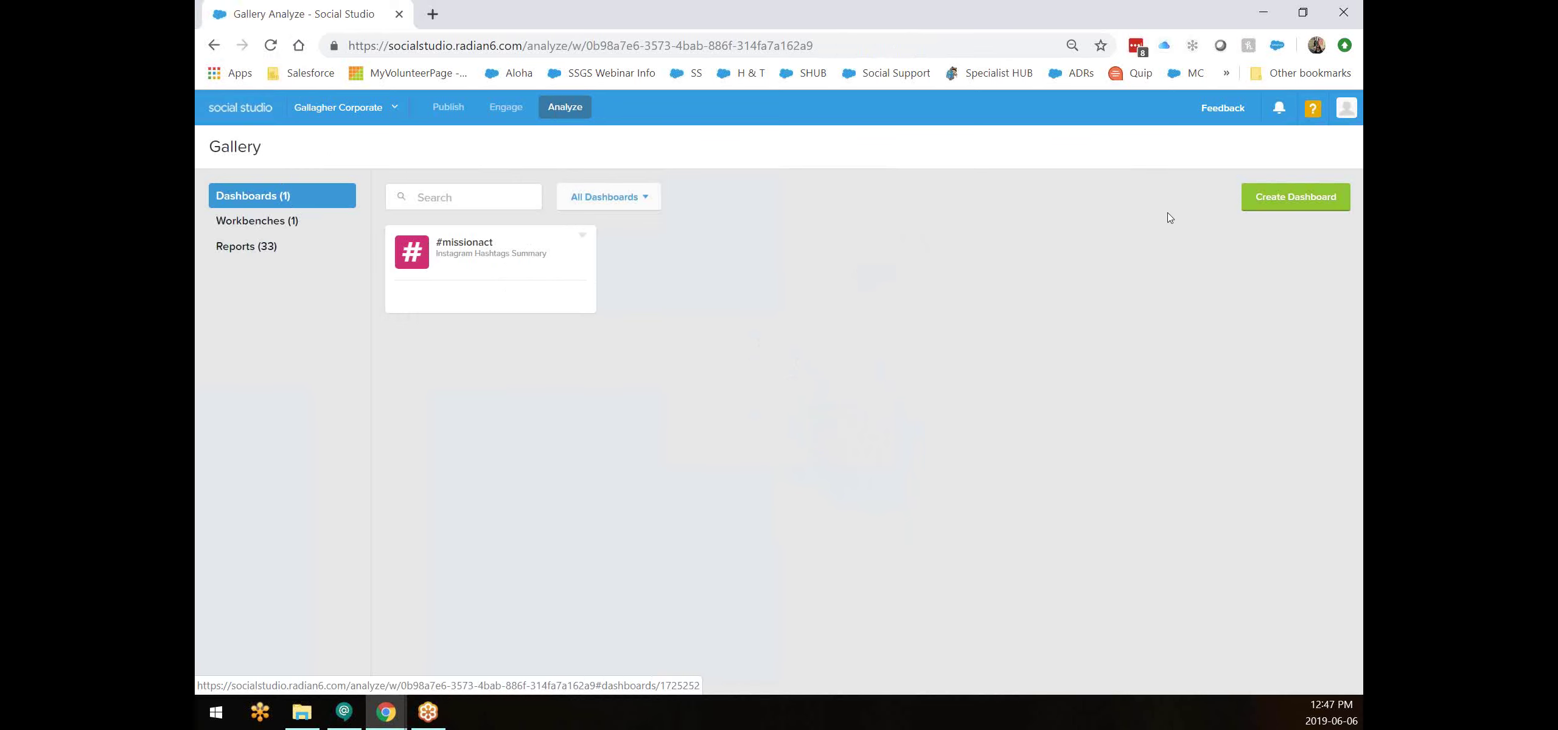
click(1292, 196)
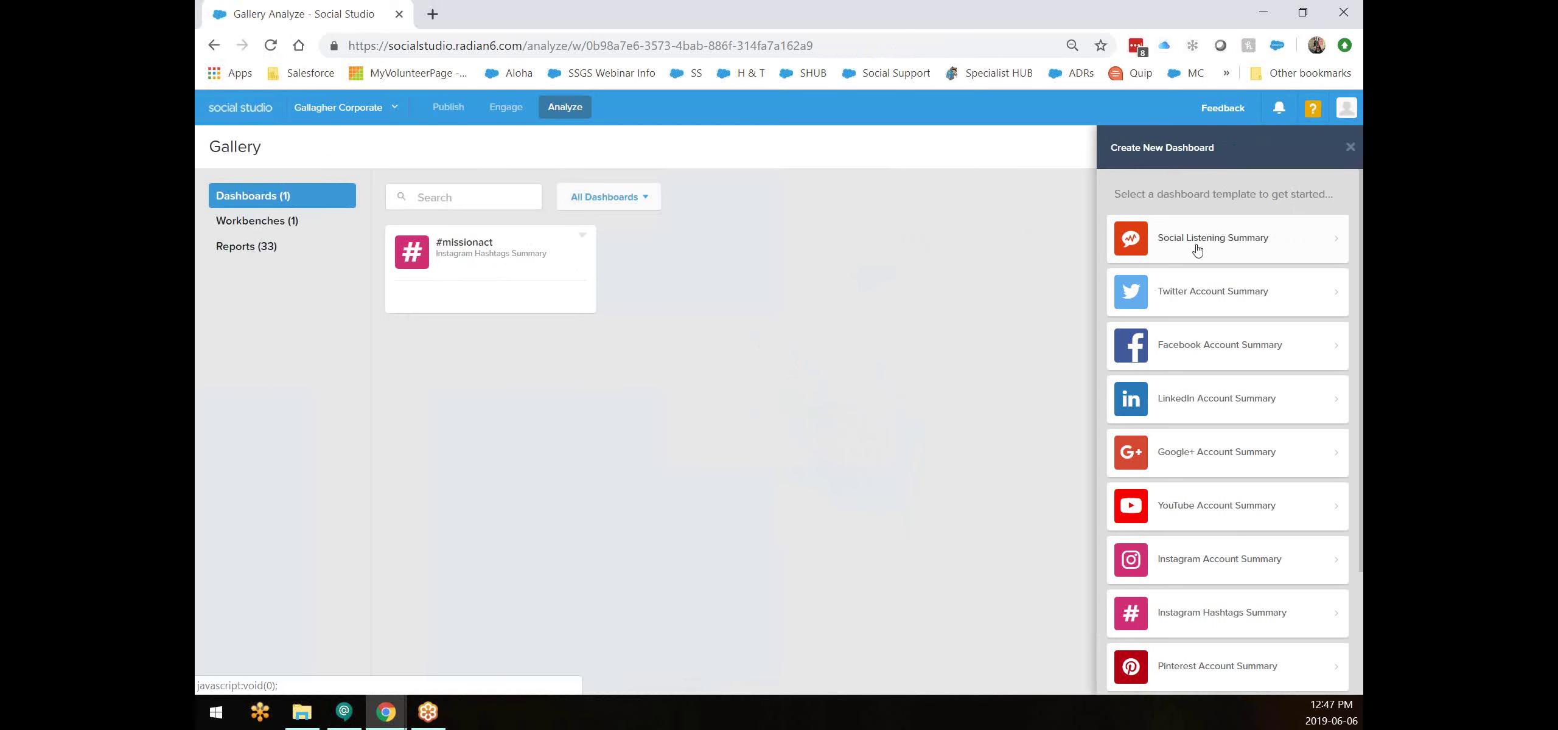
click(1273, 239)
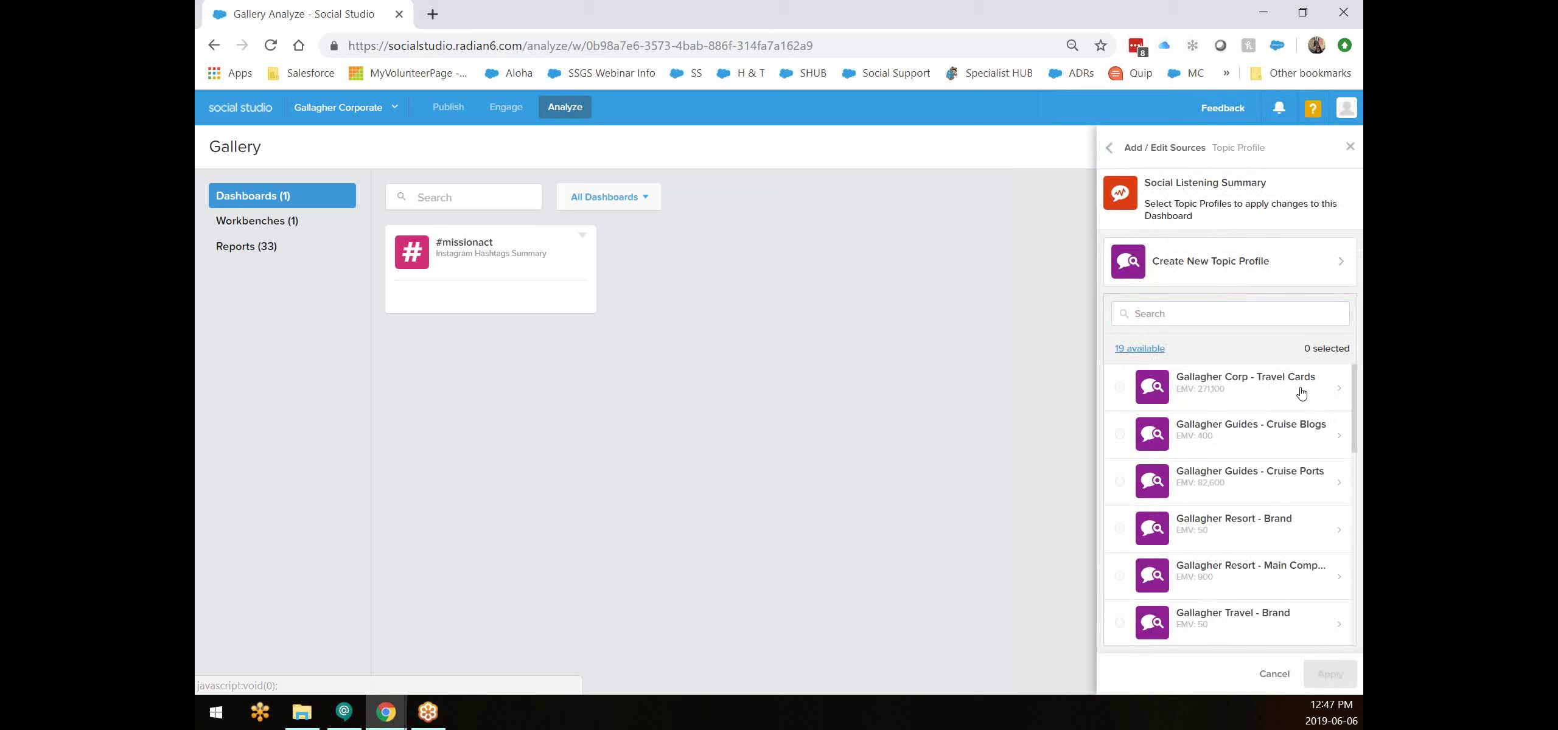
scroll(1277, 426, down, 3)
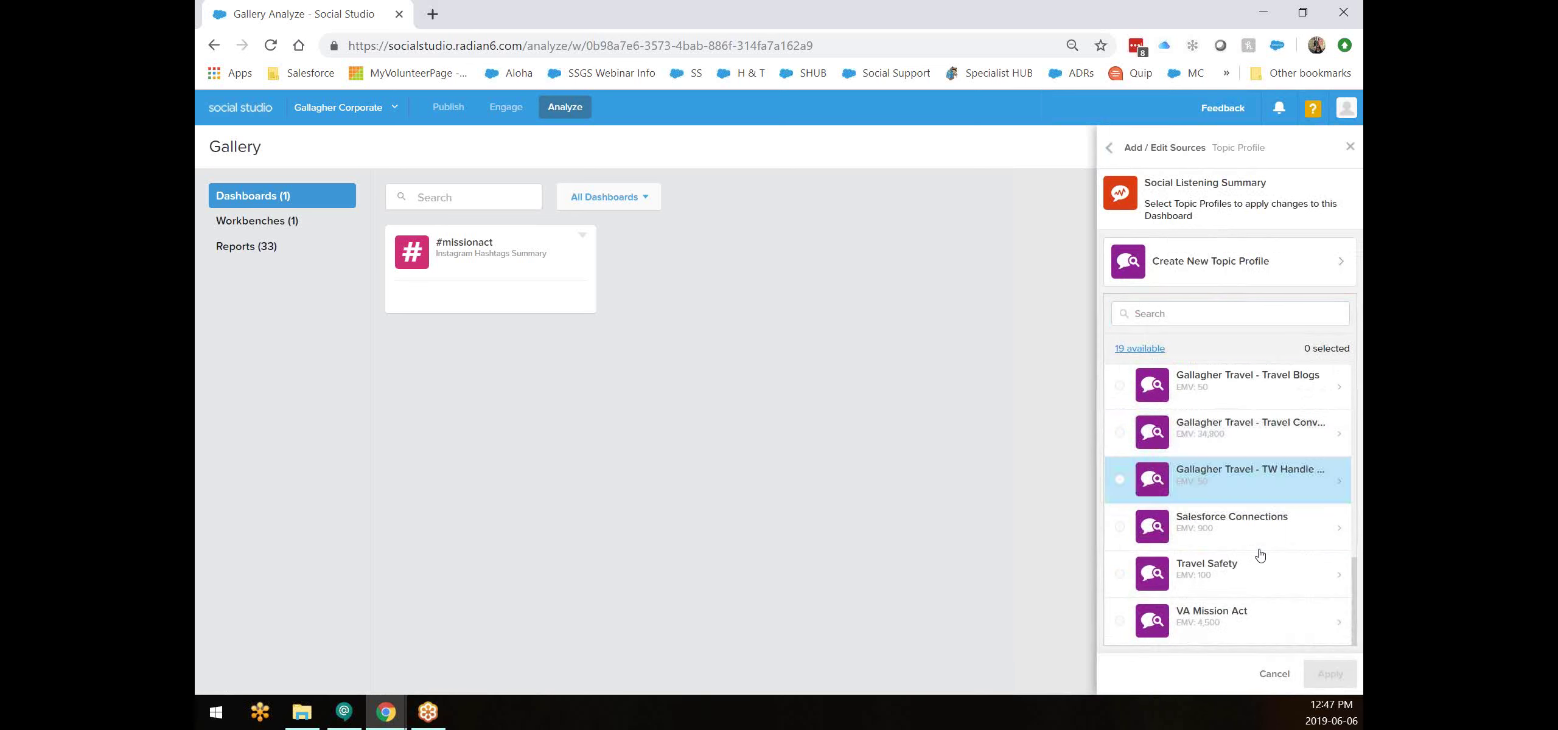
click(1255, 617)
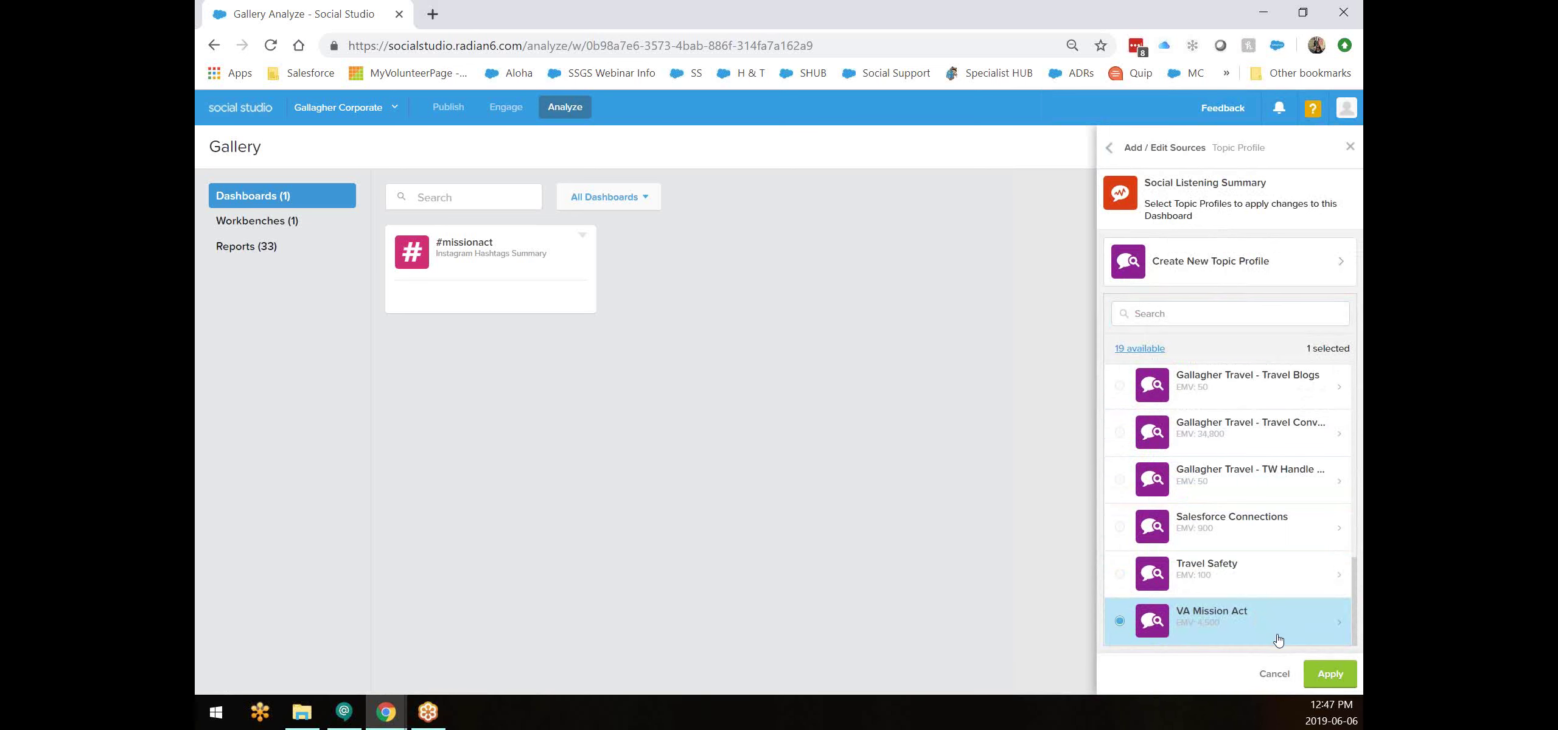
click(1330, 675)
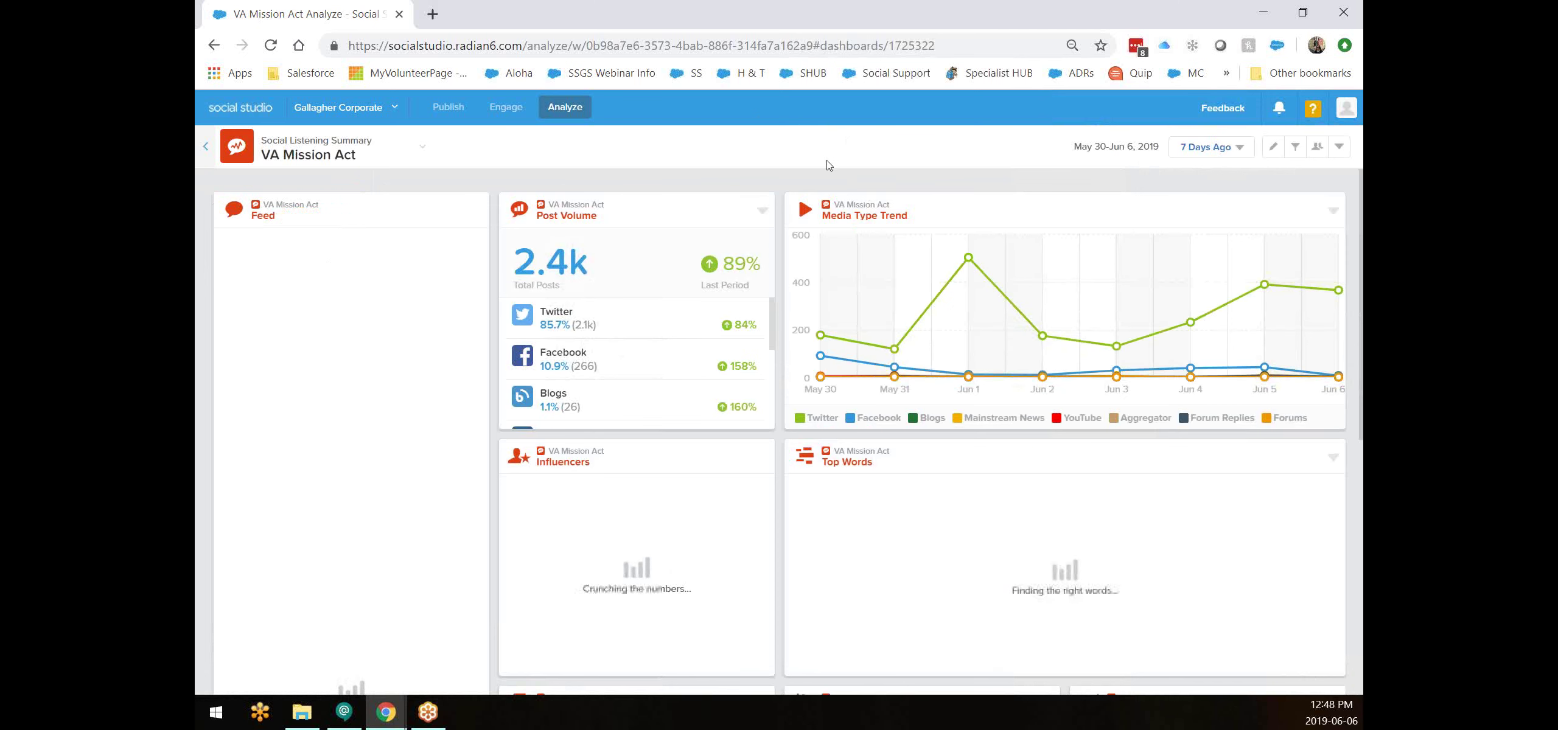
Inspect the Jun 1 Twitter peak on the Media Type Trend card and set the dashboard's date range to 30 Days Ago.
mouse_move(971, 264)
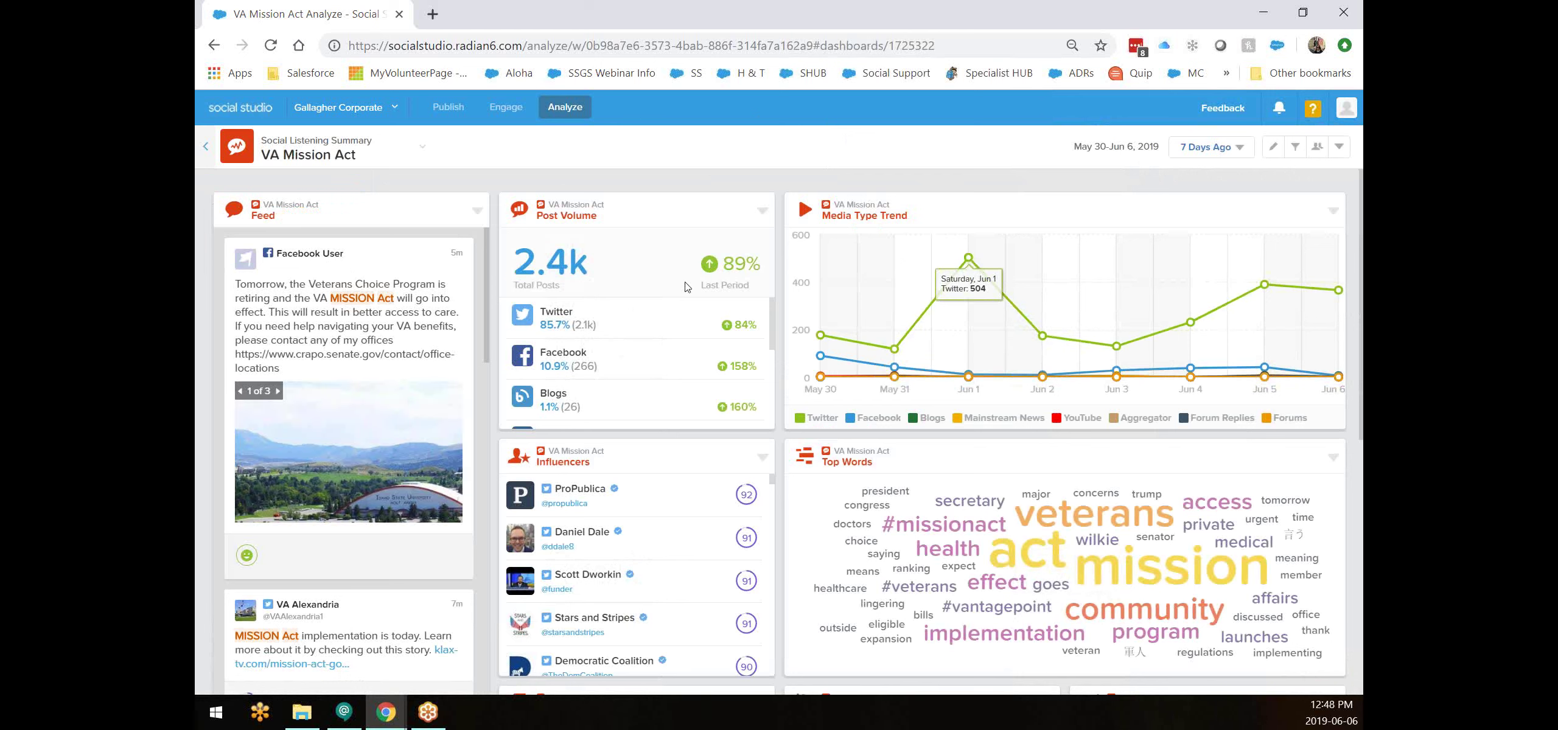
click(1229, 148)
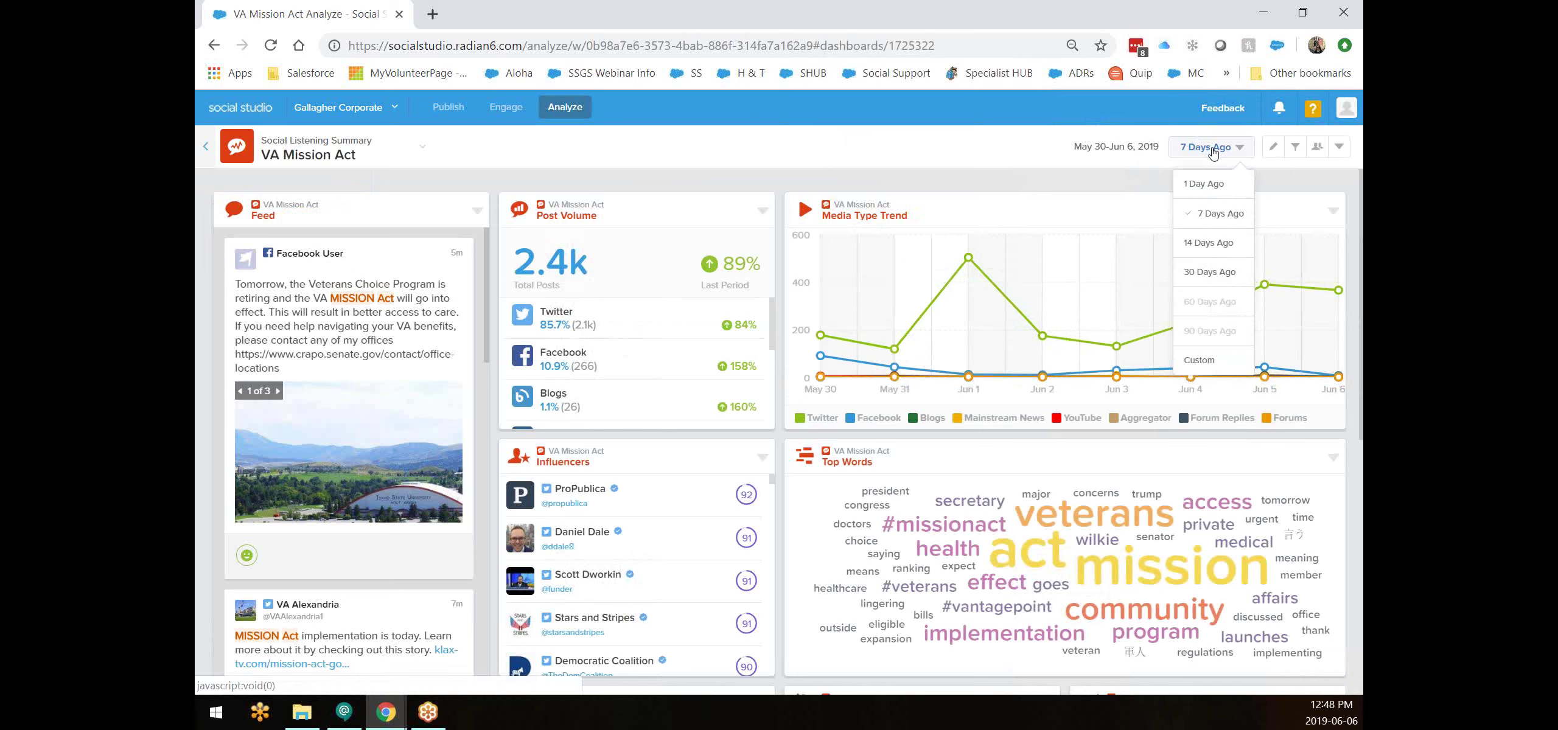
click(1211, 273)
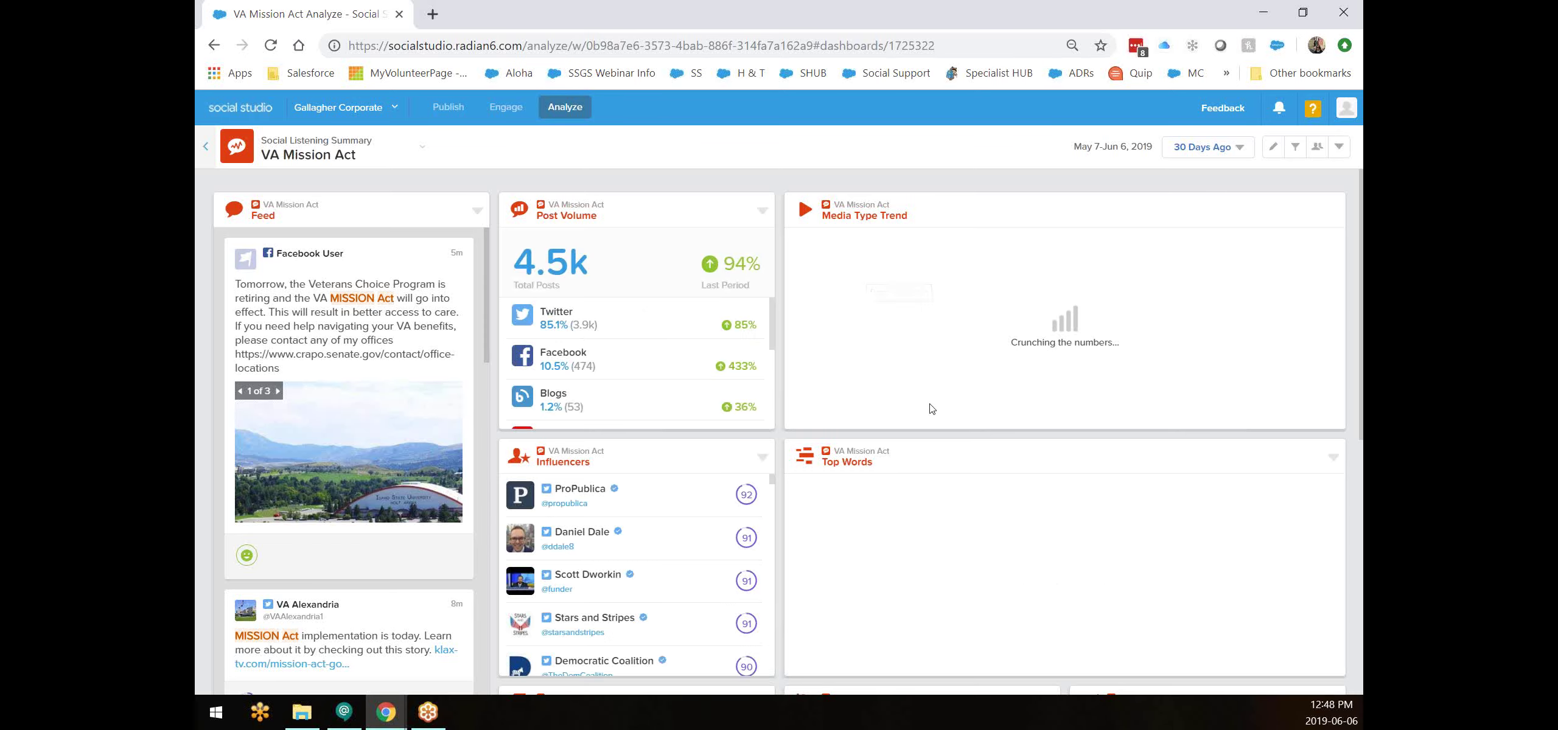
Look over the dashboard's post volume, influencer, top words, keyword group, country, language and sentiment cards.
scroll(931, 409, down, 7)
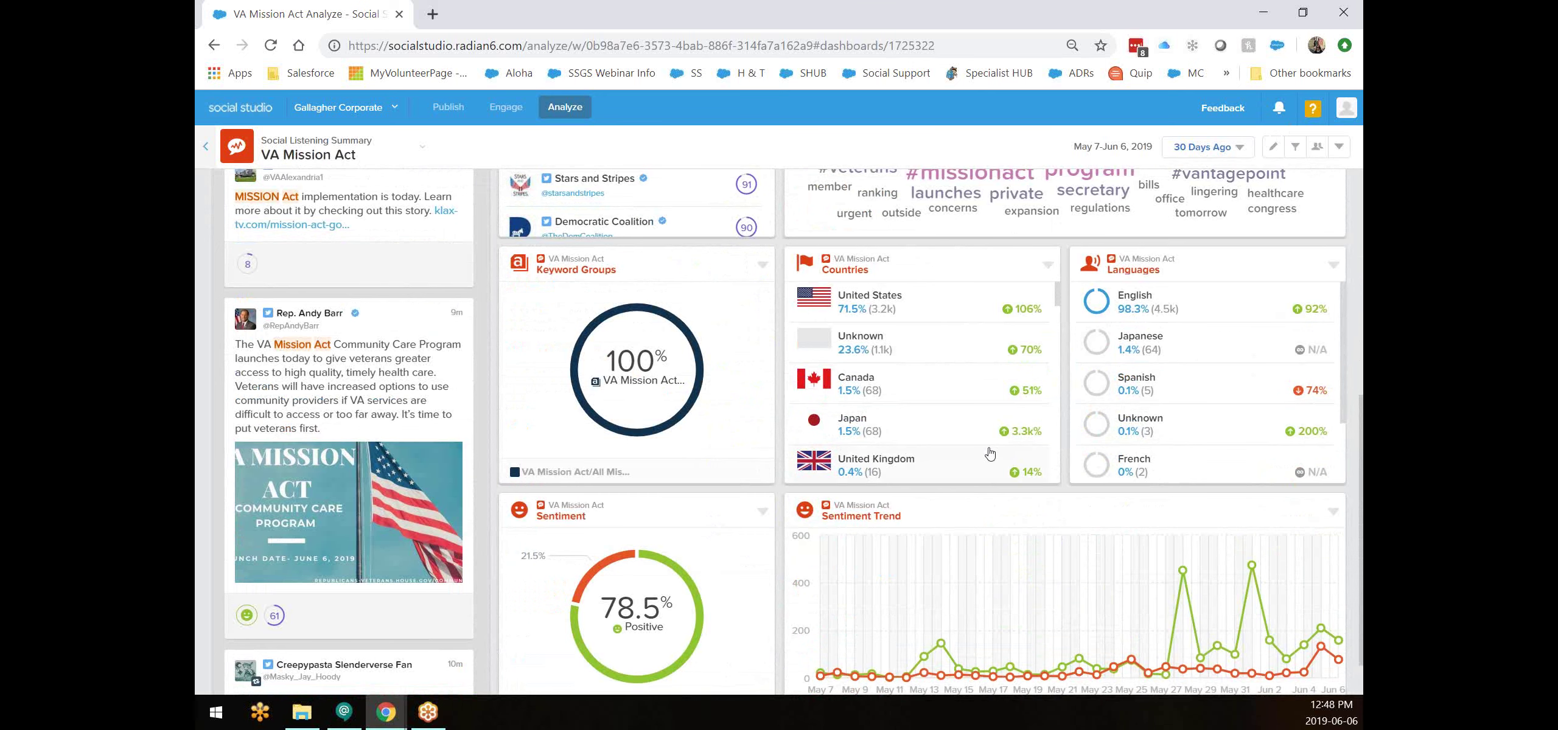
scroll(989, 453, up, 7)
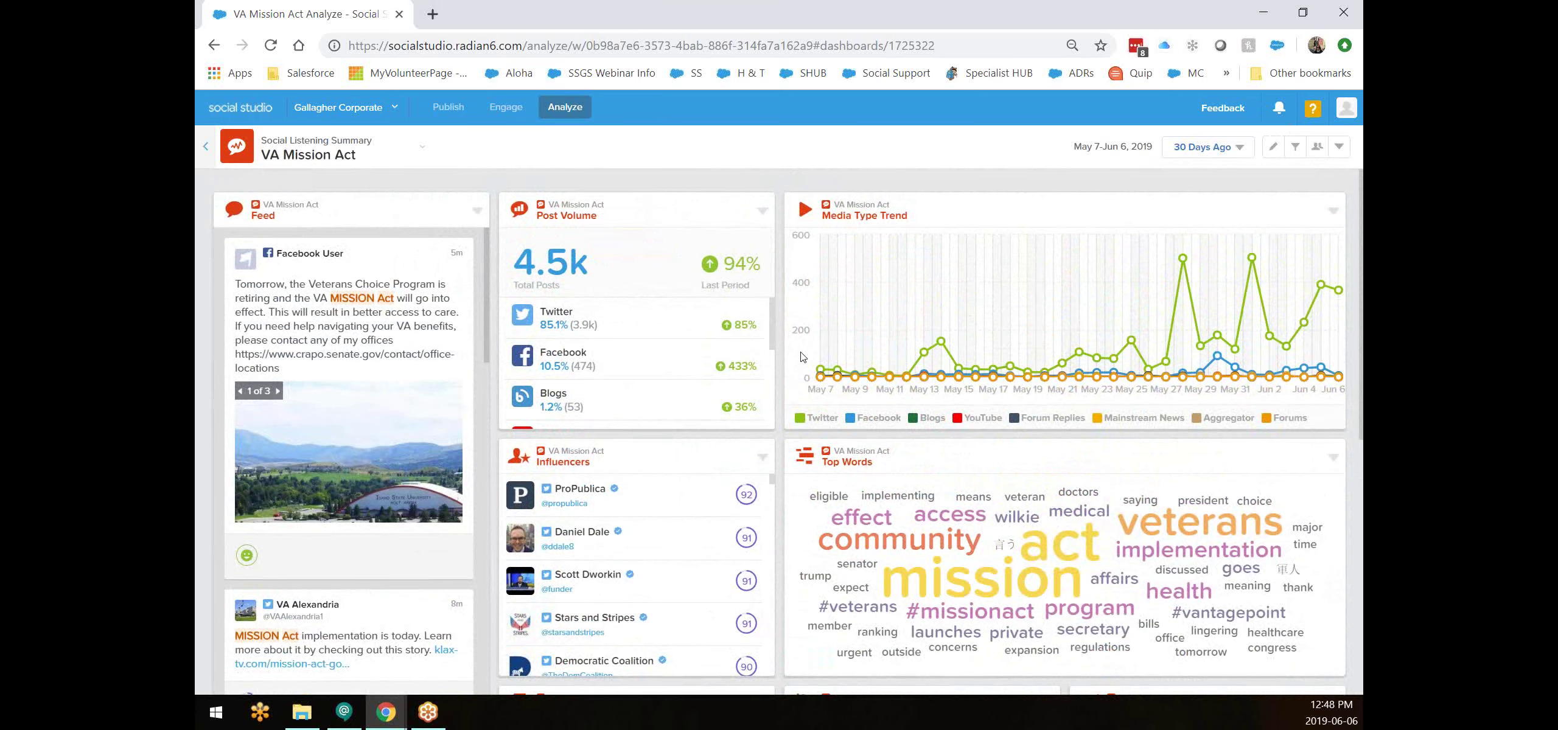
scroll(801, 377, down, 7)
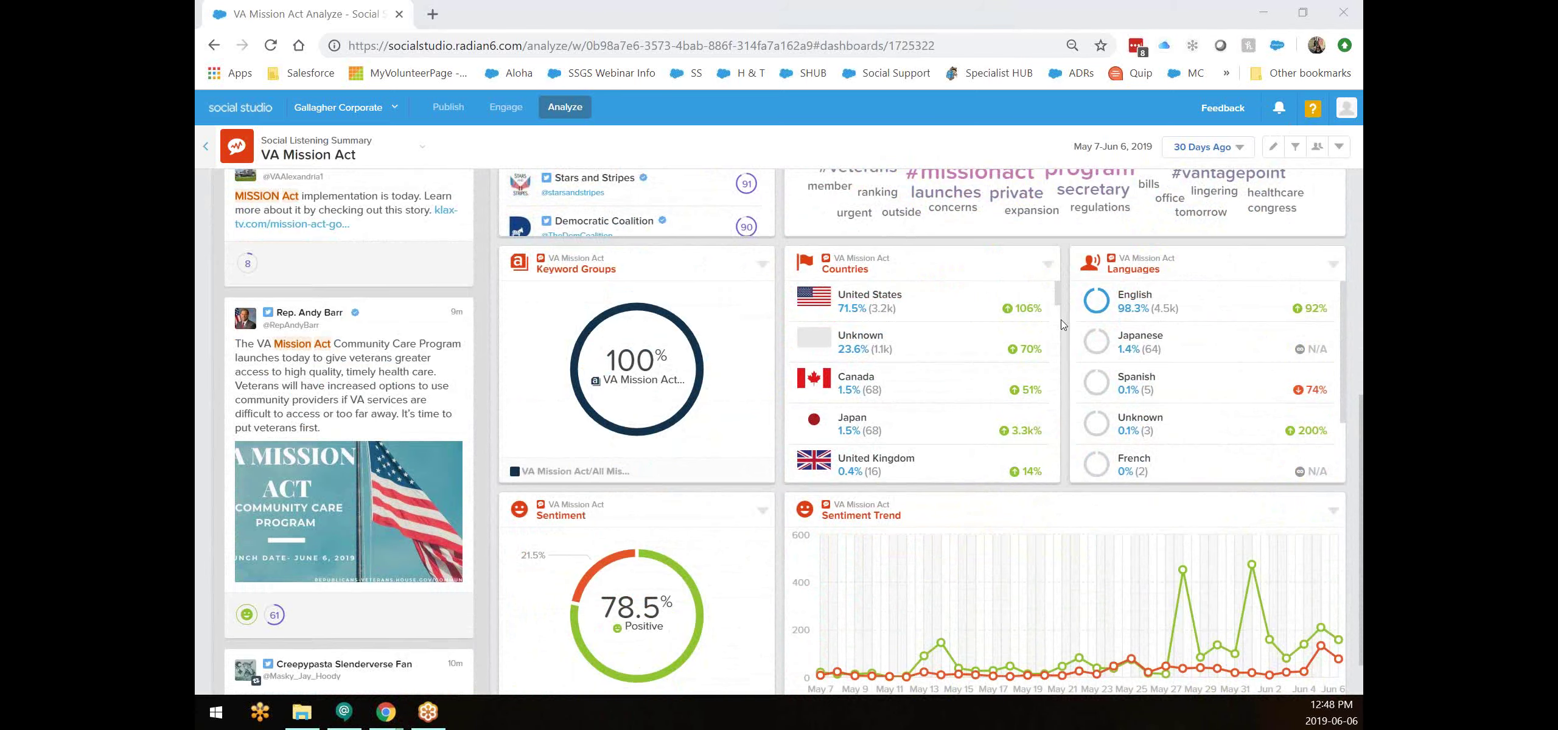
scroll(980, 353, up, 7)
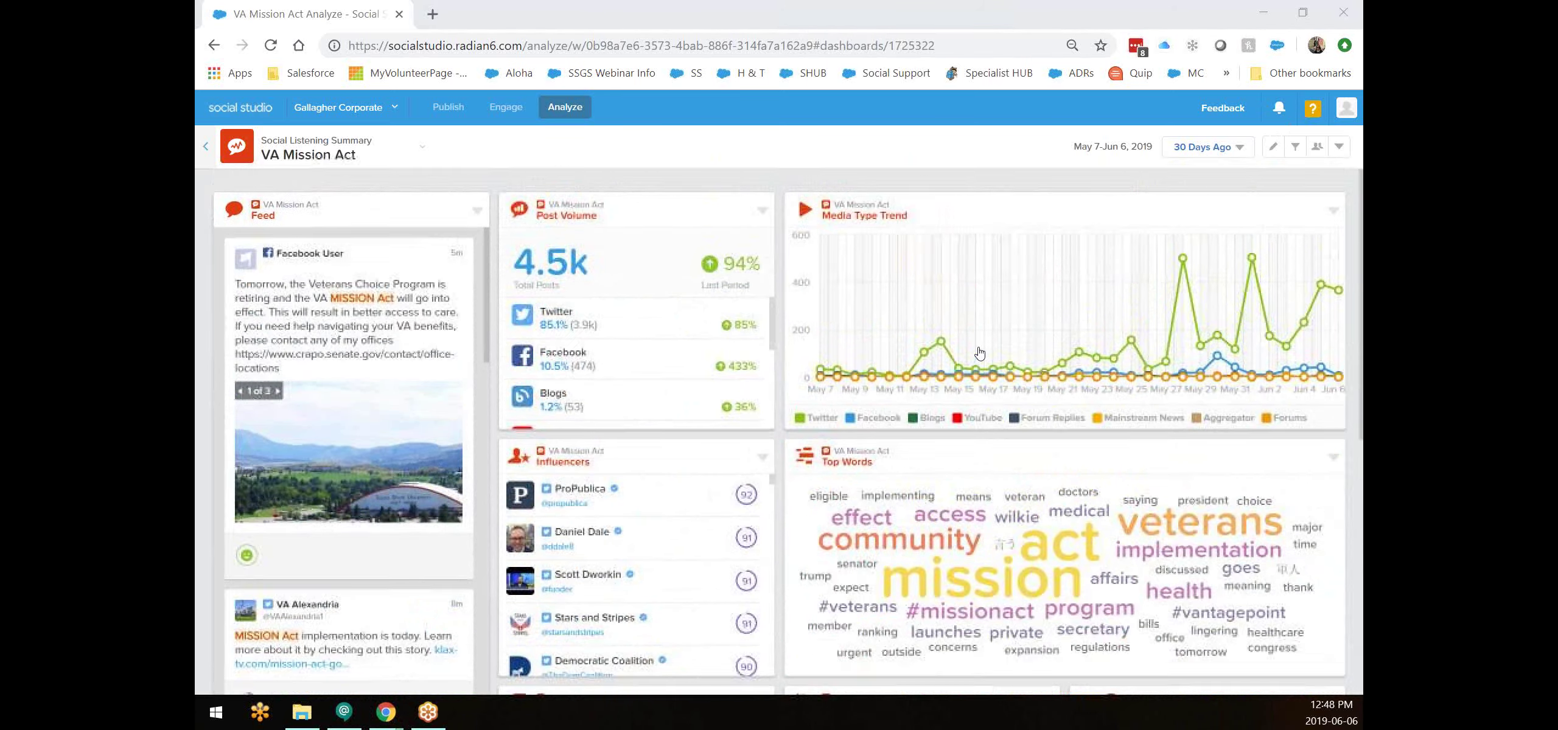
Leave the dashboard and reopen the VA Mission Act workbench from the gallery's workbenches.
click(773, 163)
click(205, 146)
click(244, 220)
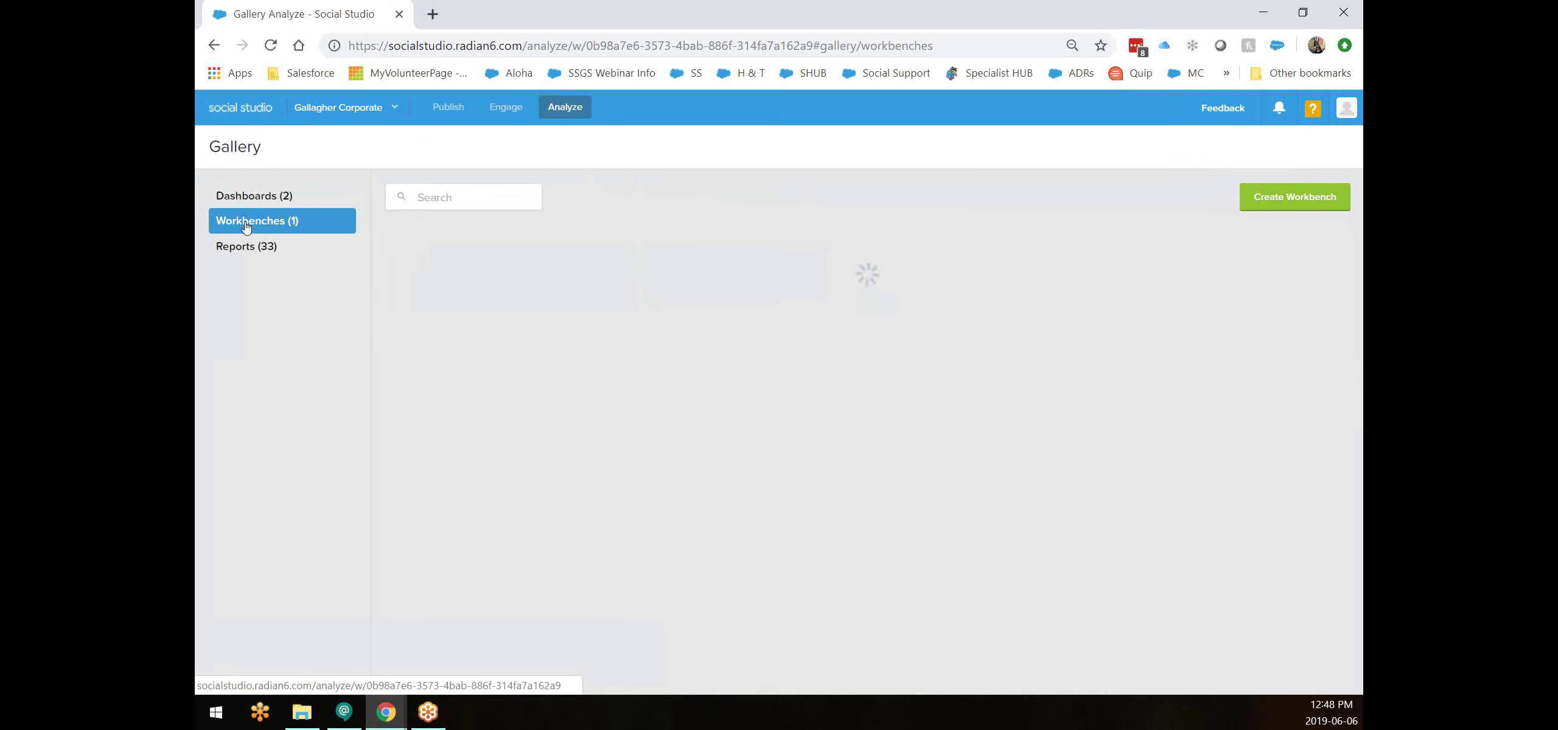
click(519, 270)
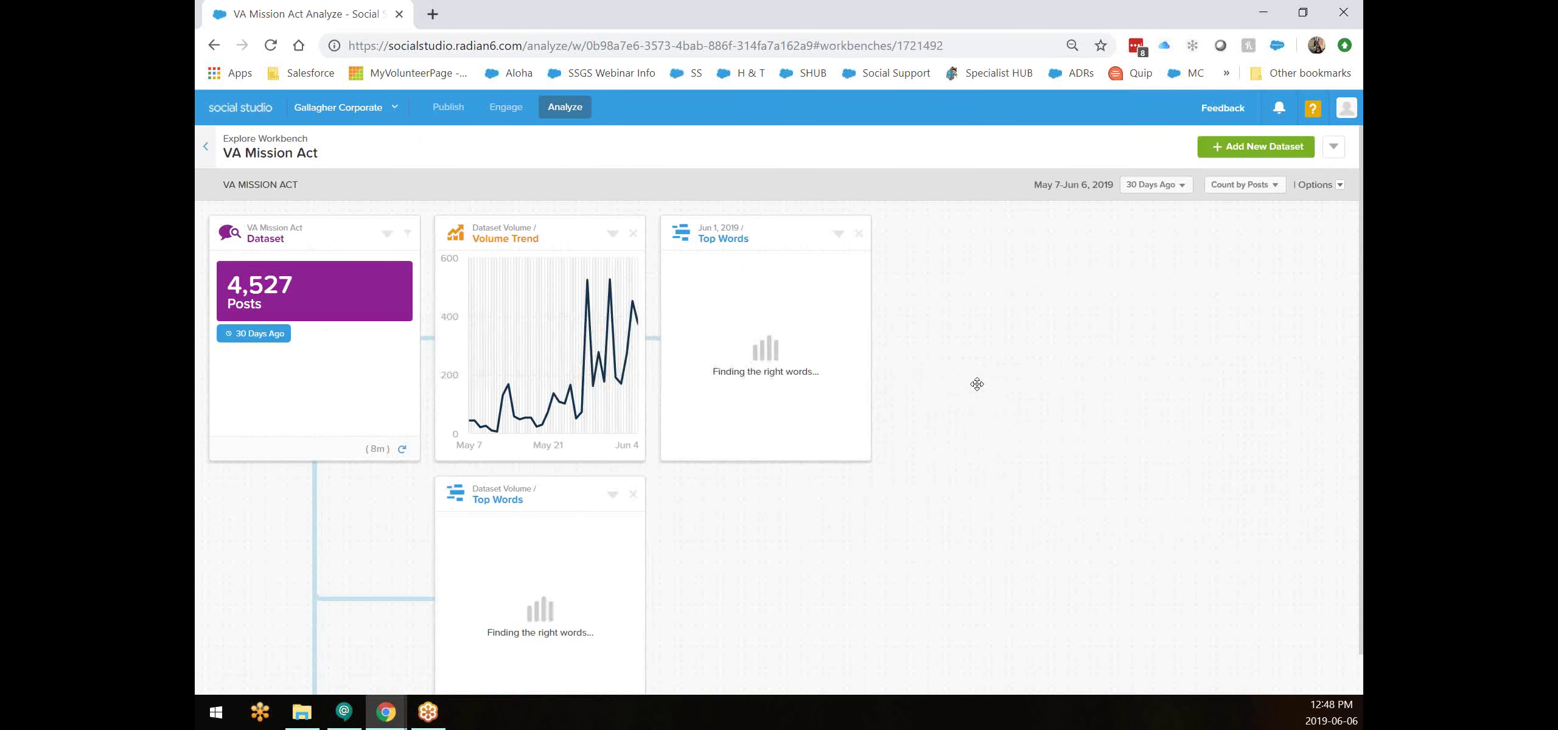
Drill down the VA Mission Act dataset by the Location option of Basic Demographics.
click(347, 307)
mouse_move(355, 396)
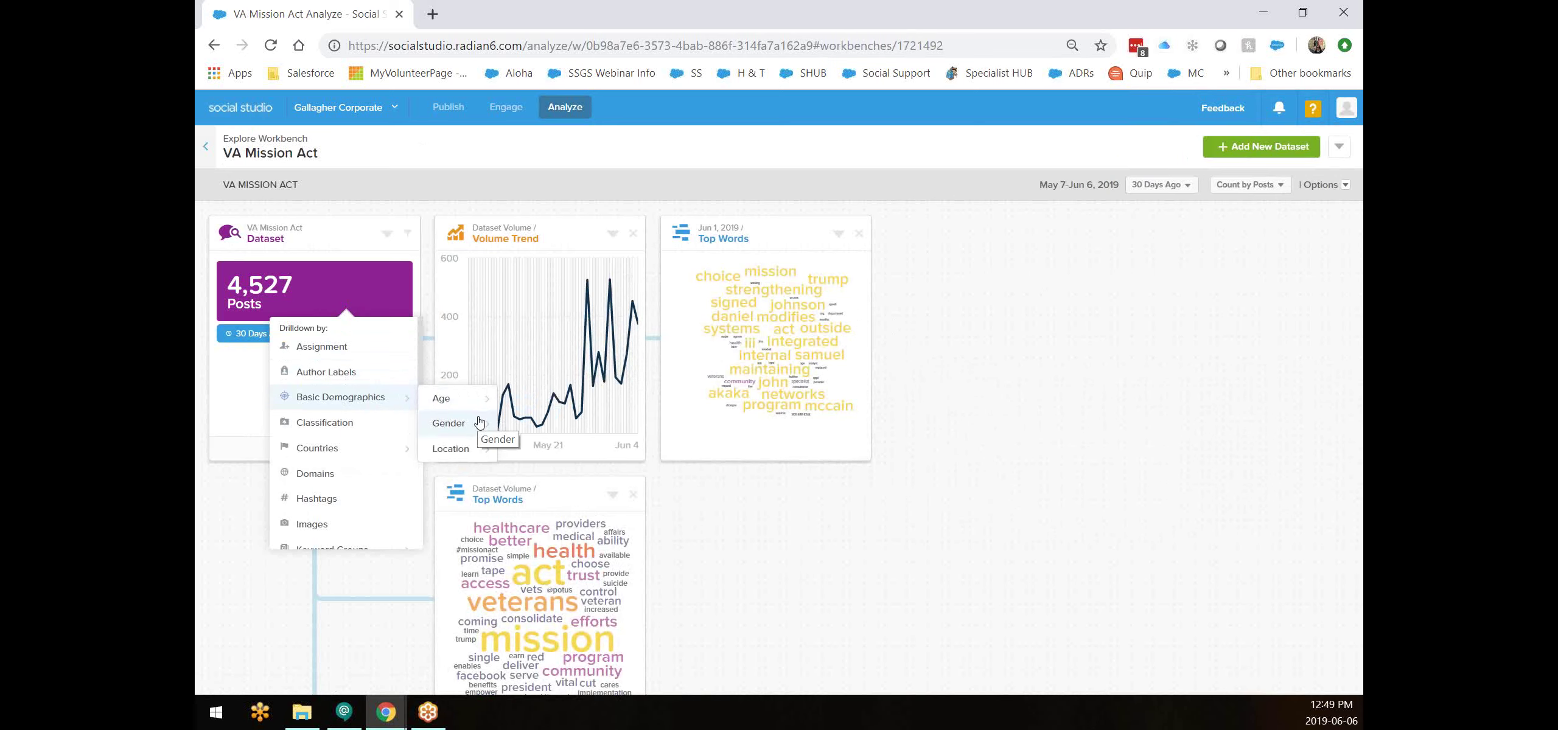
click(468, 449)
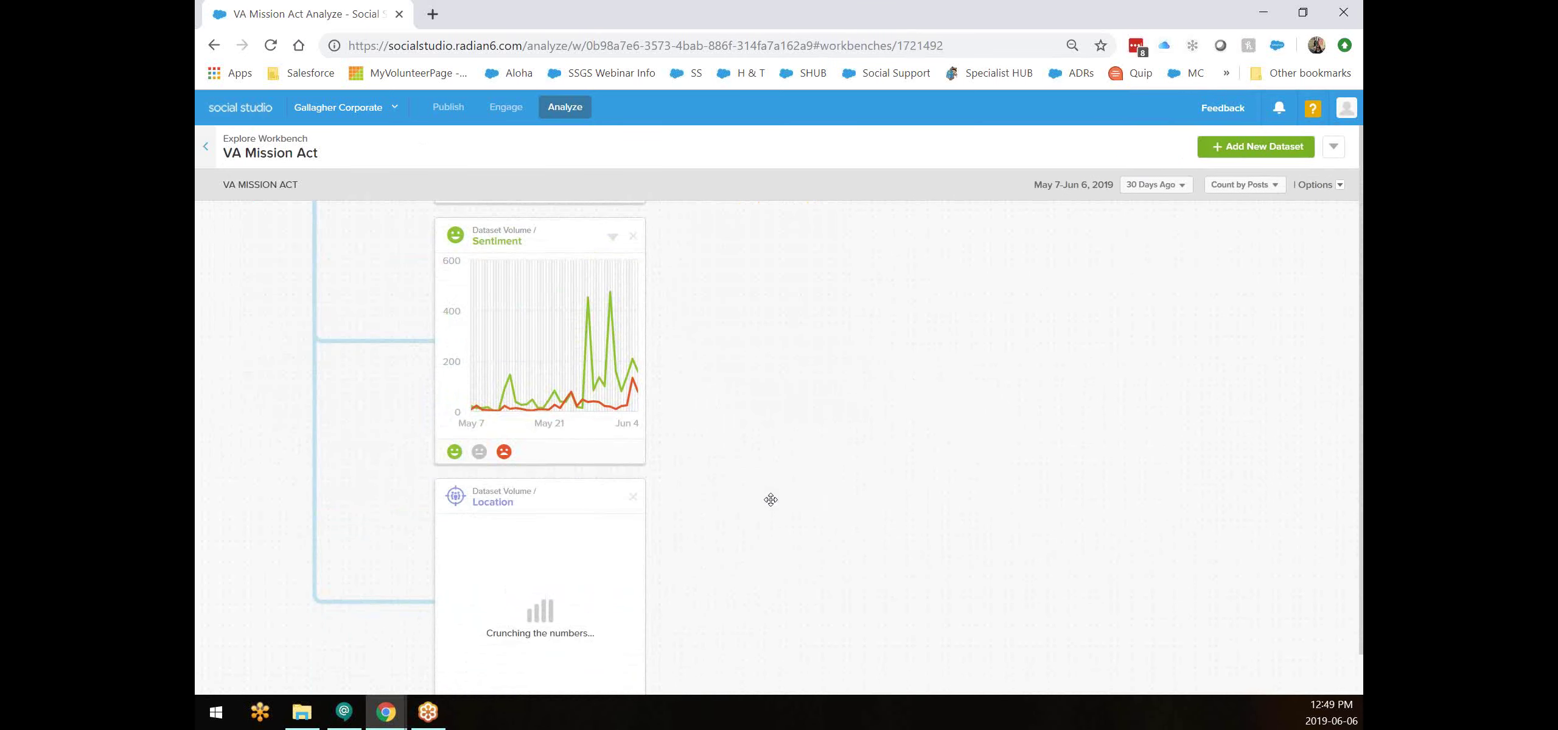
Look over the Location card, its card options and the drilldown options for its United States bar.
scroll(754, 420, down, 1)
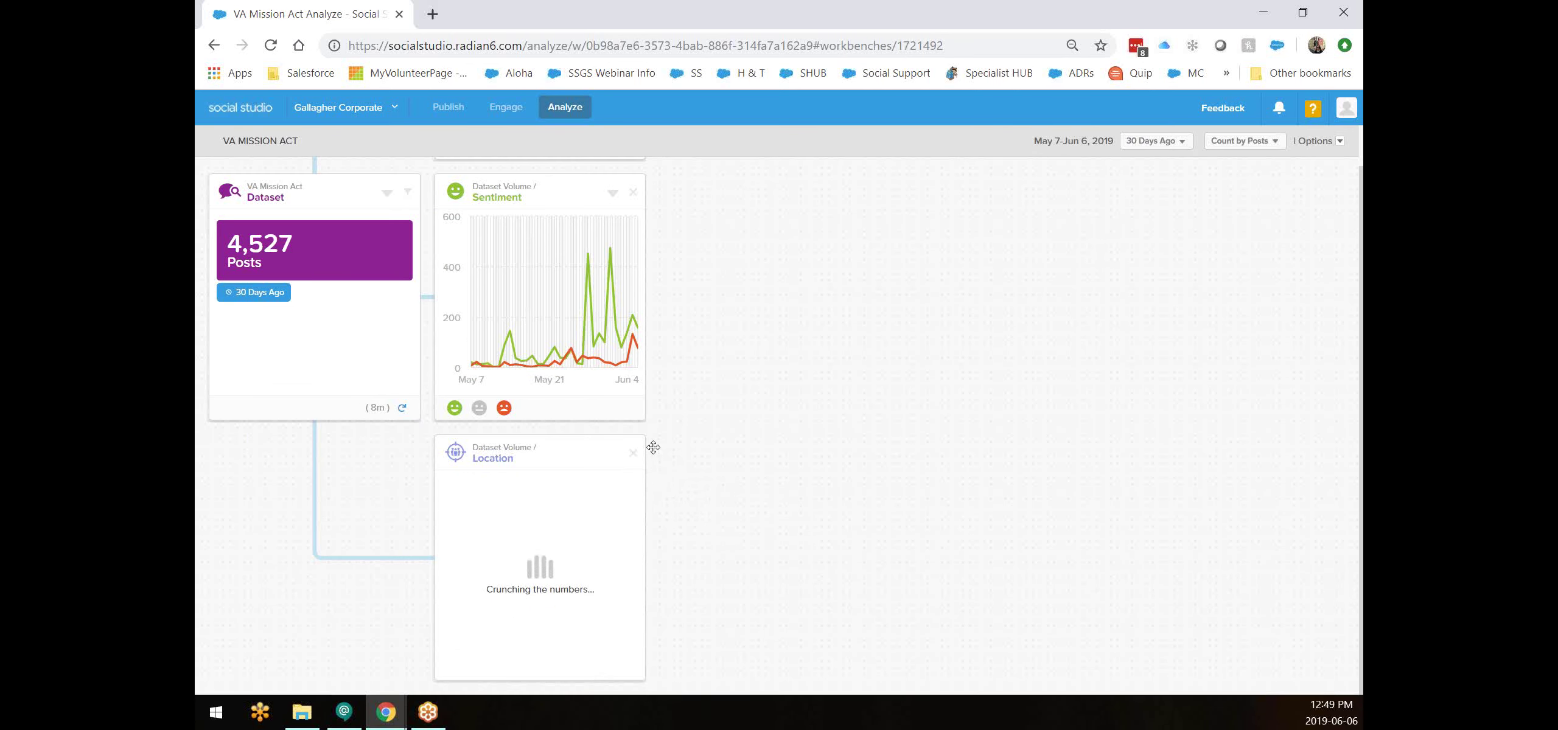
click(618, 455)
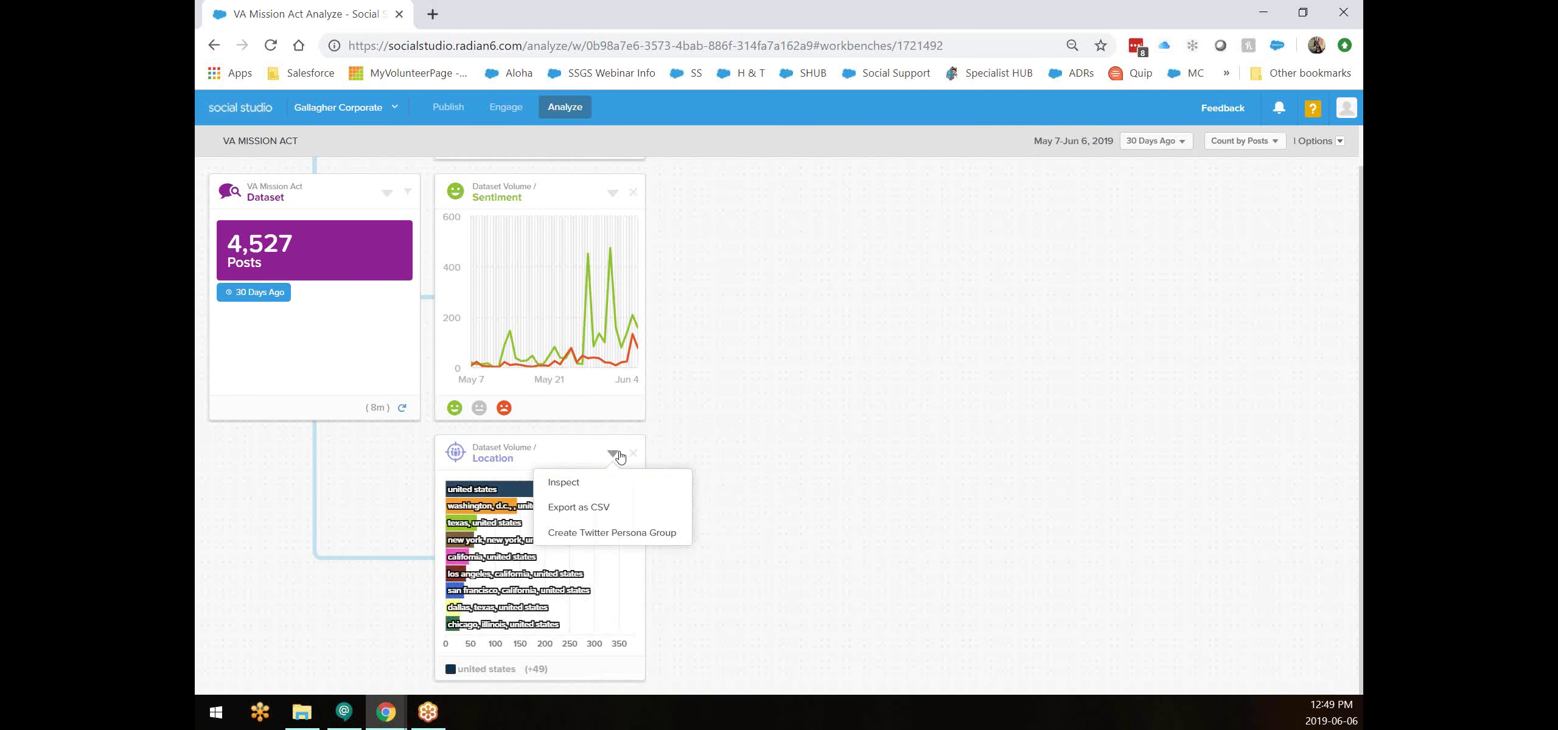
click(800, 447)
mouse_move(497, 491)
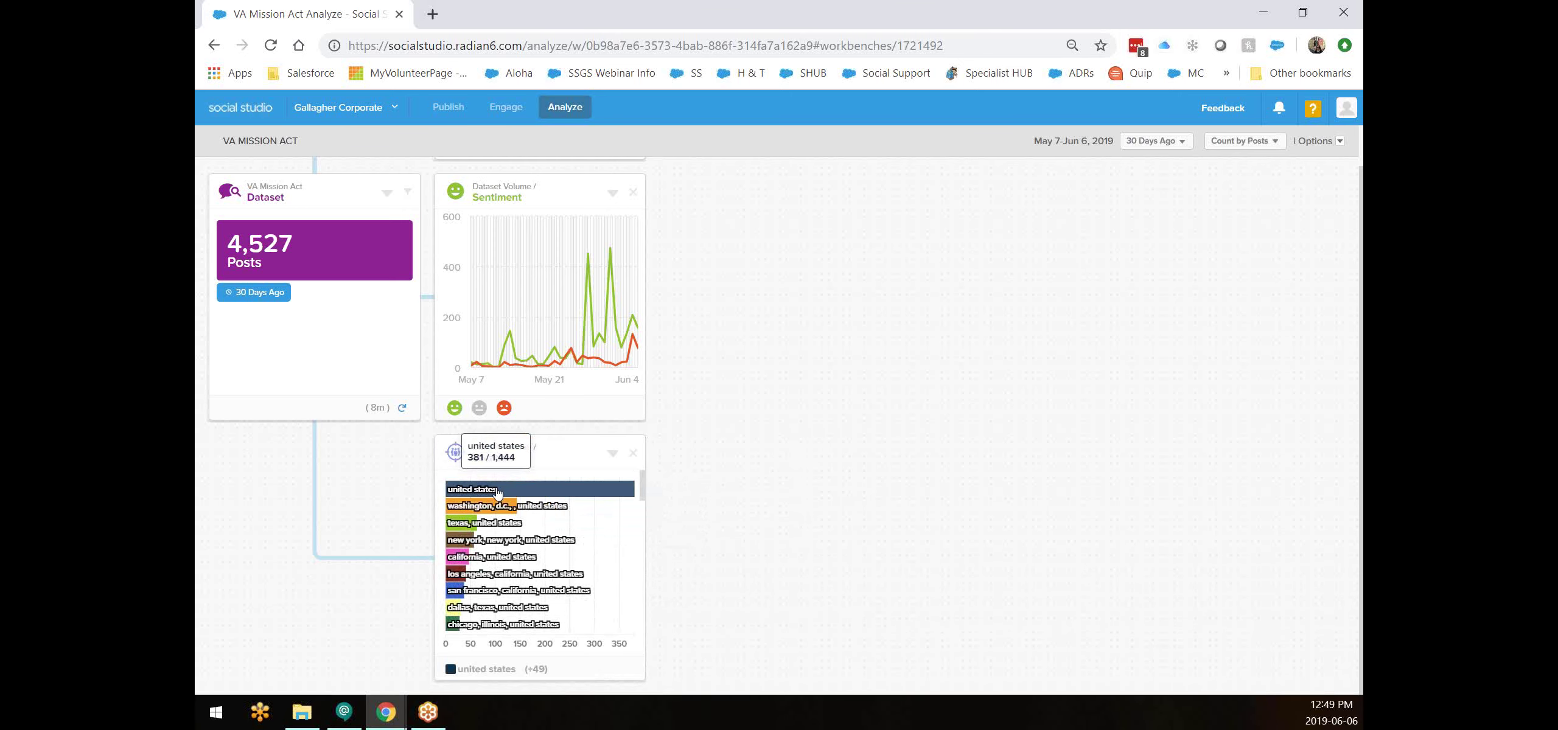
click(497, 492)
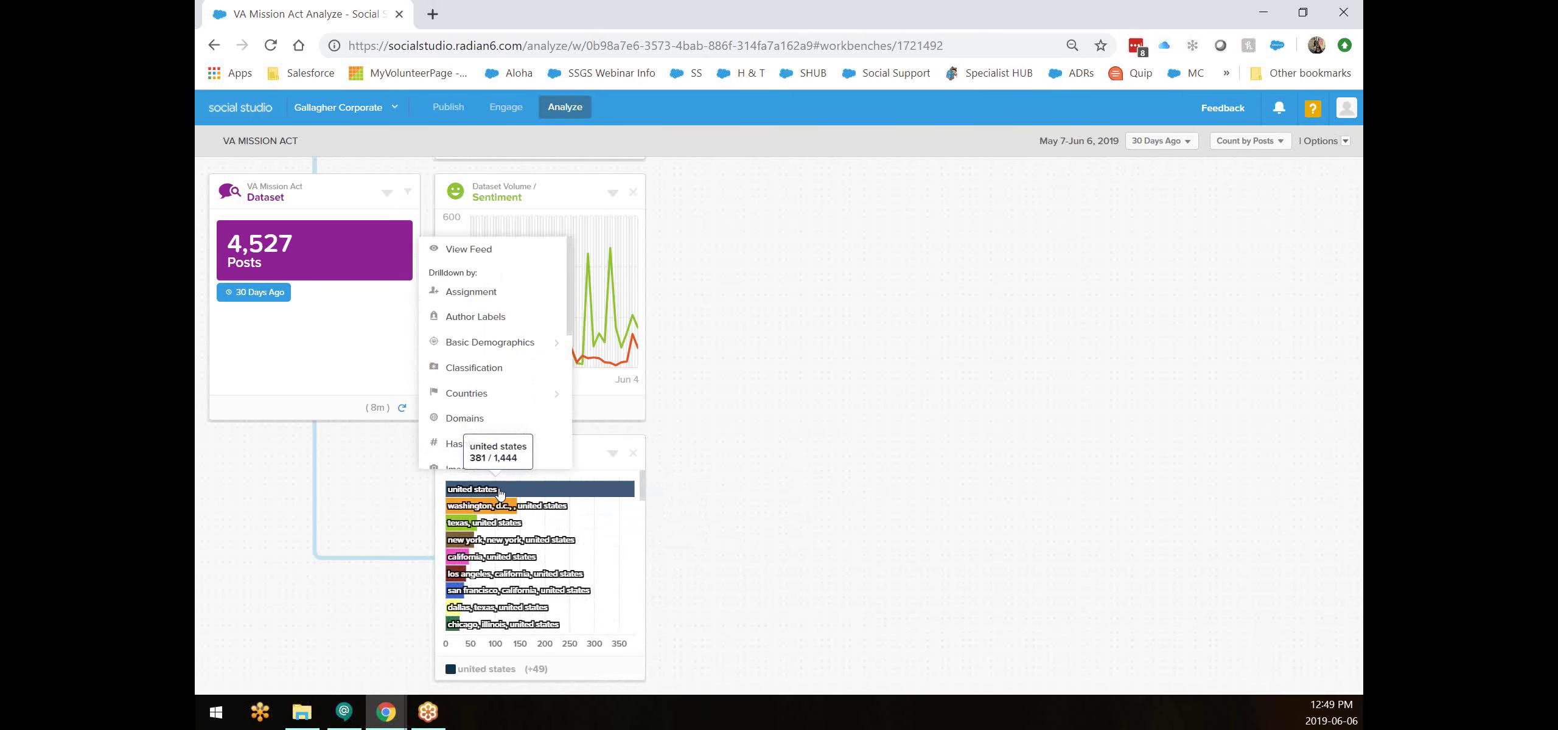
click(709, 528)
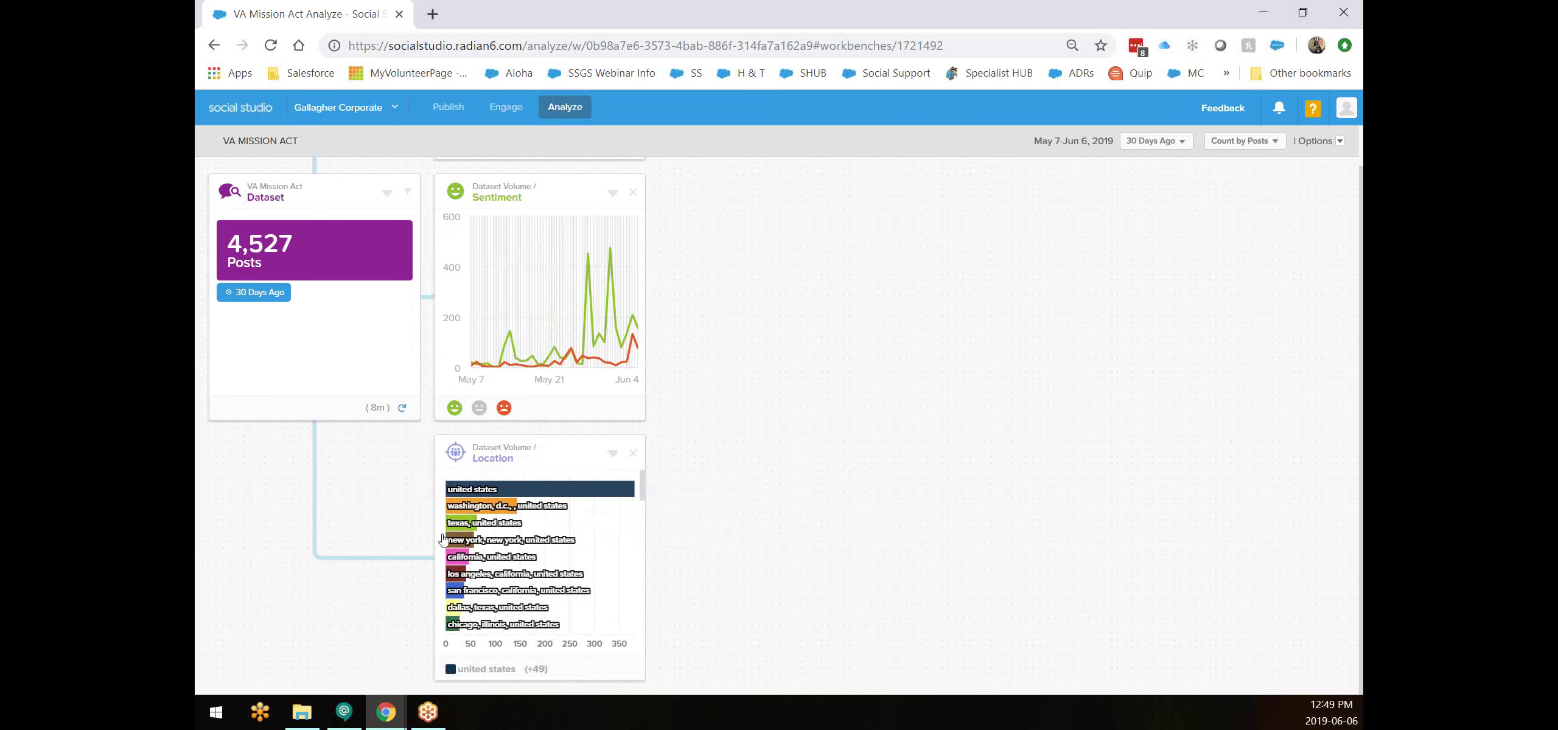
View the feed of posts from Dallas, Texas on the Location card, and return to the workbench.
click(456, 608)
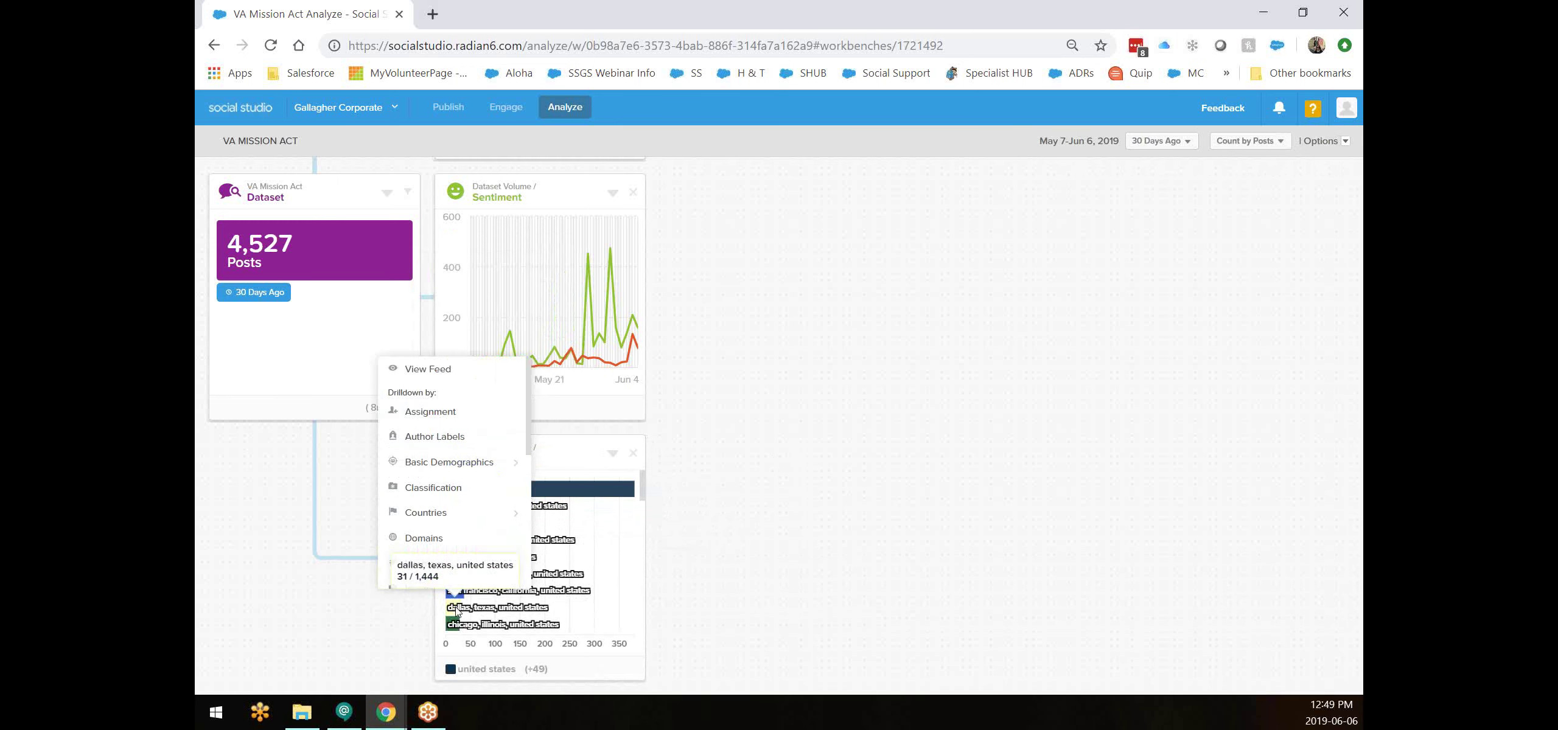
click(441, 371)
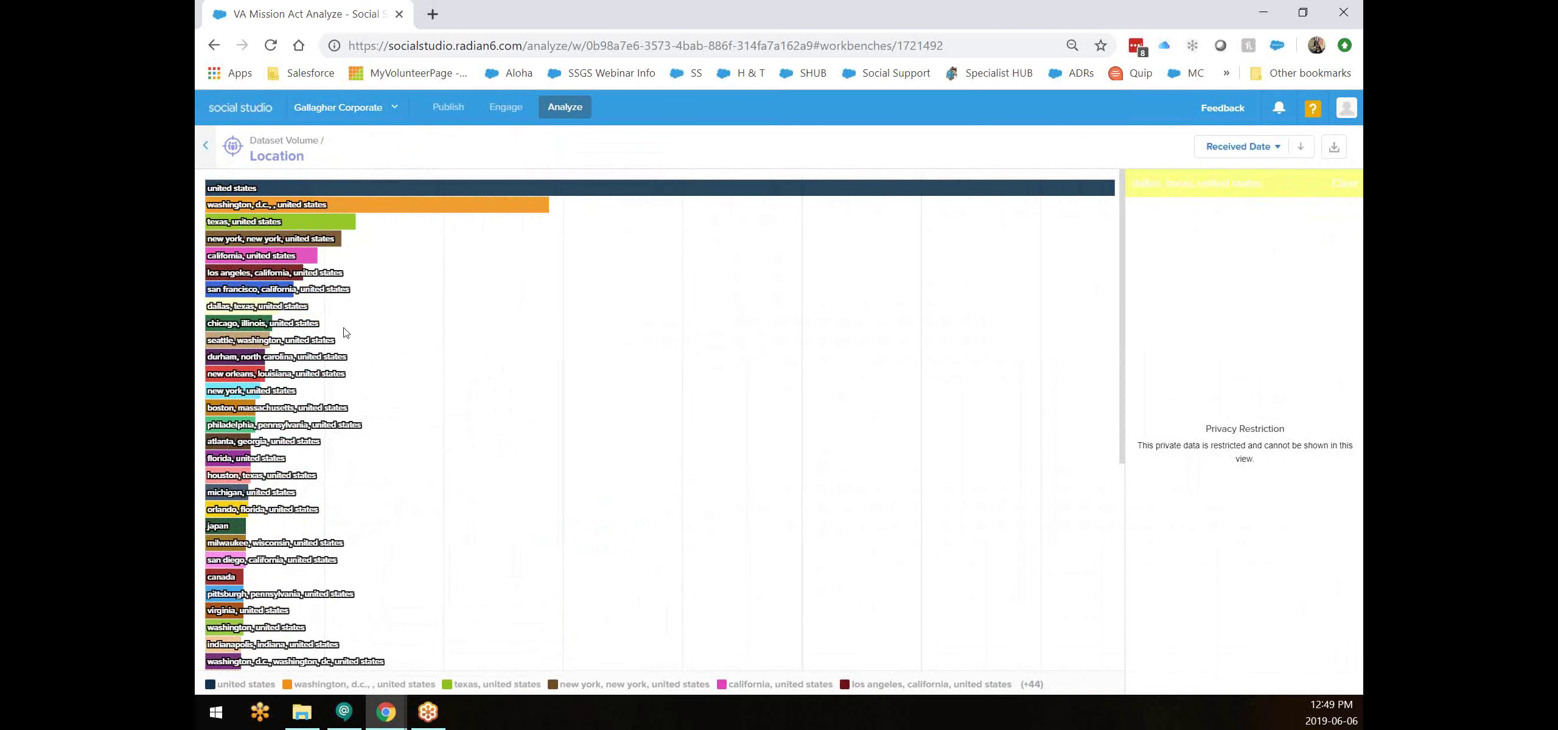
click(209, 147)
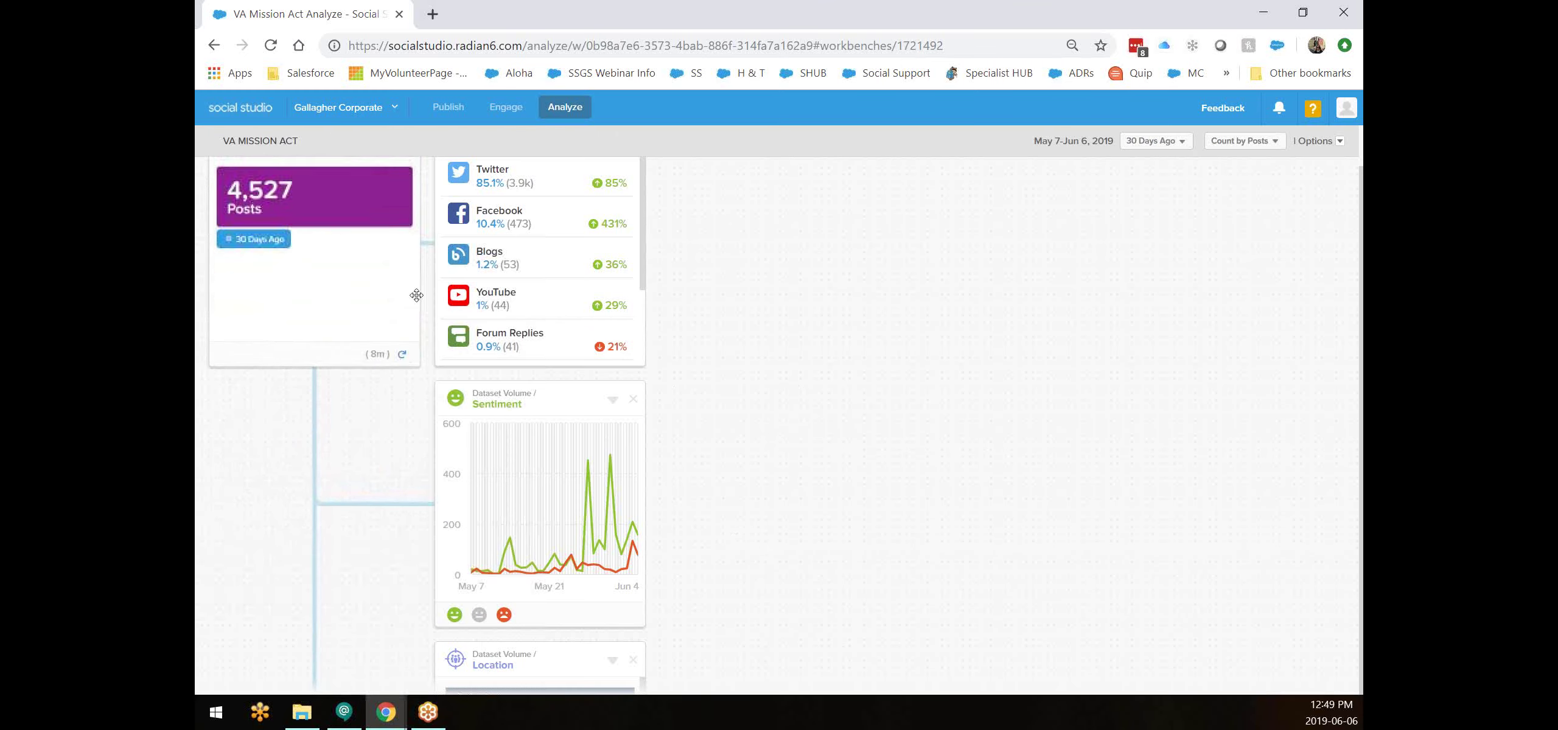
Leave the workbench, reopen the VA Mission Act dashboard from the gallery's dashboards and look over its cards.
scroll(845, 299, up, 1)
scroll(845, 299, down, 3)
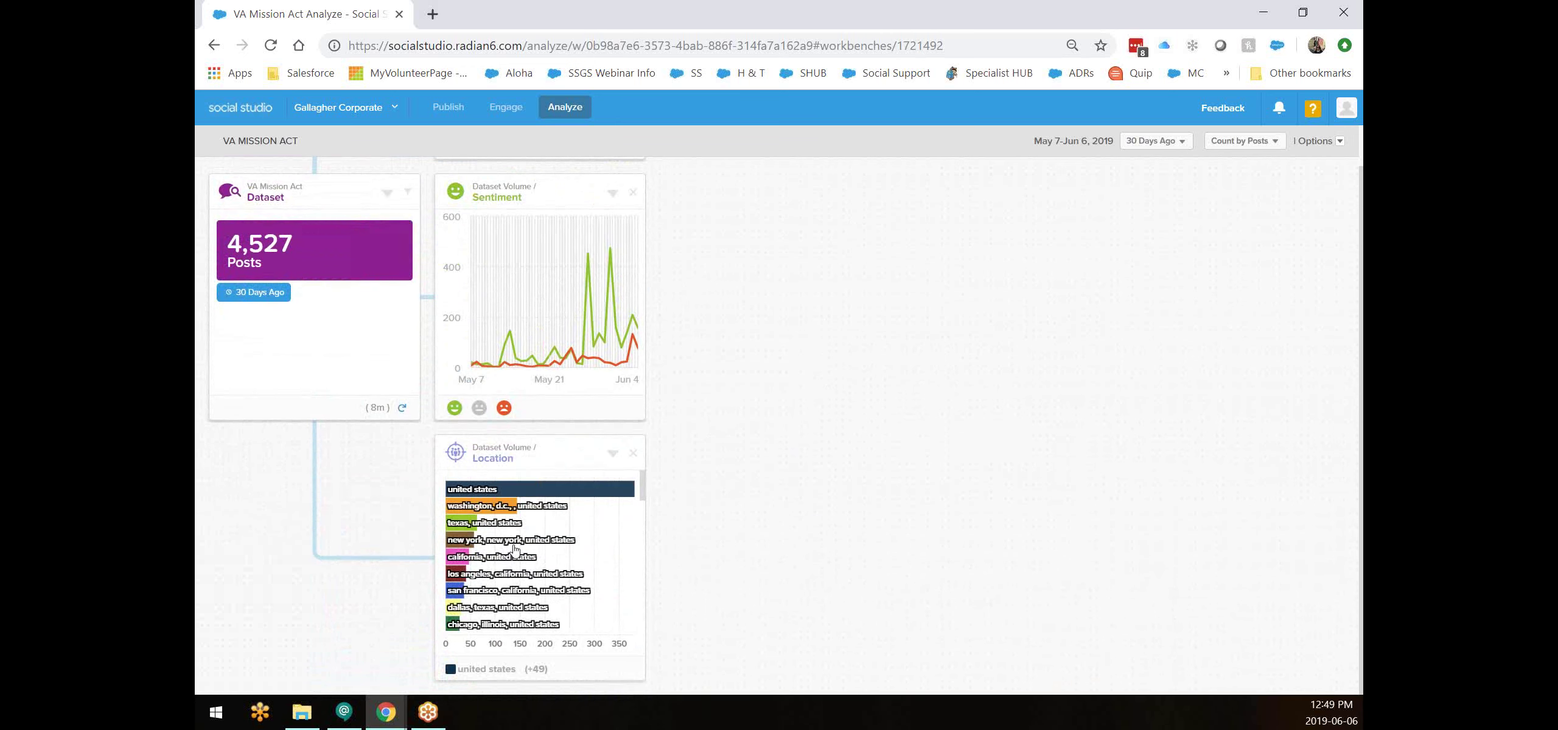
scroll(840, 330, up, 3)
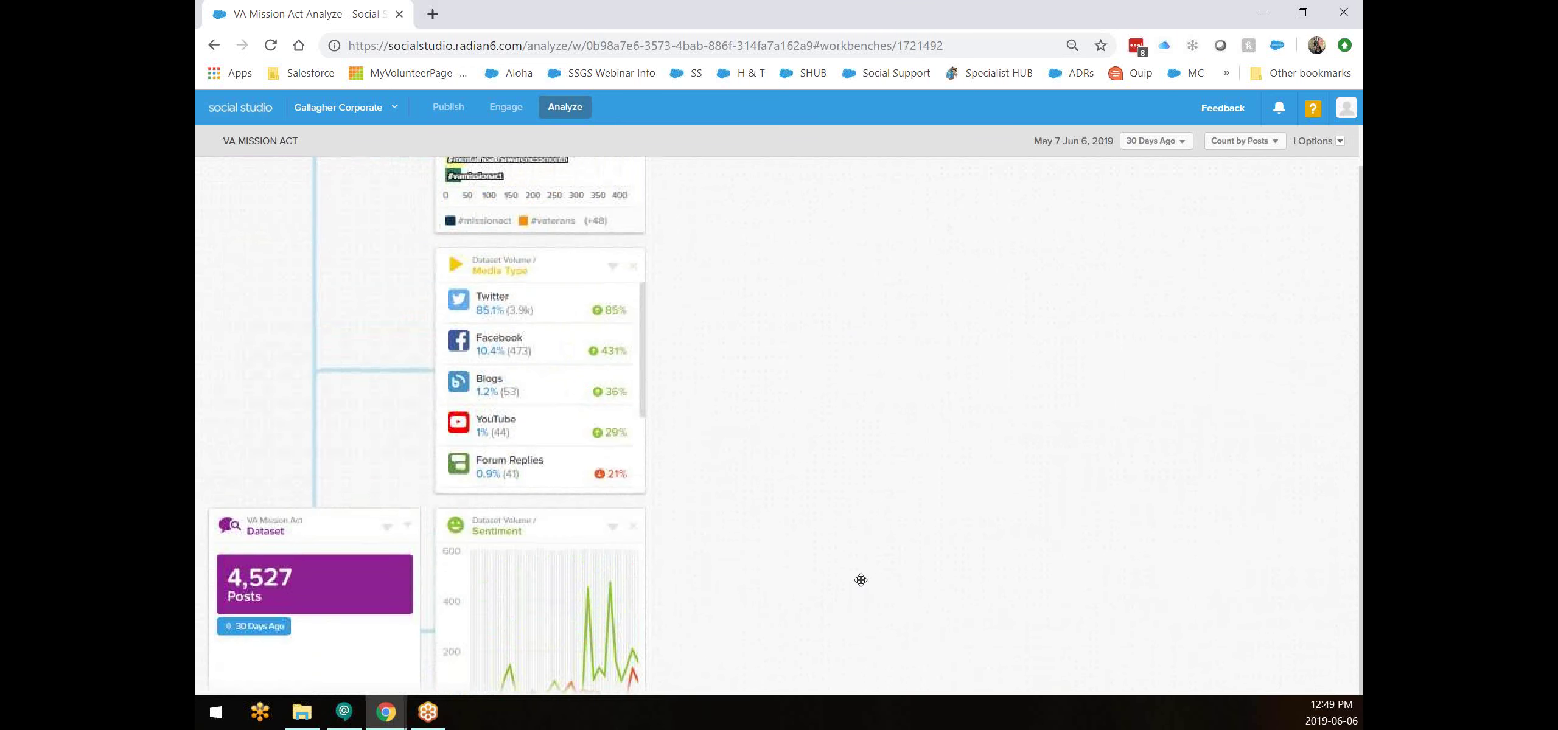
scroll(551, 207, up, 1)
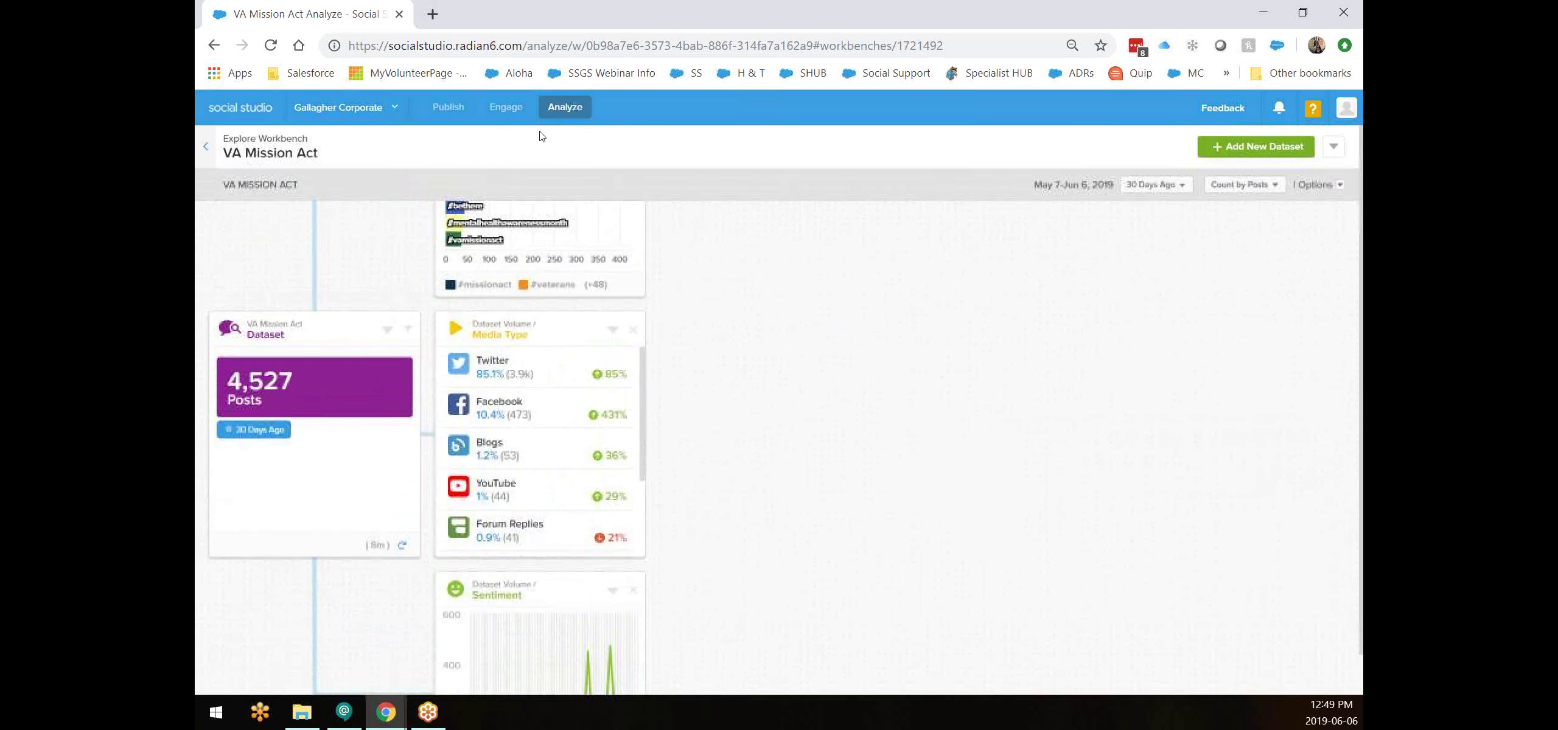
click(205, 146)
click(255, 195)
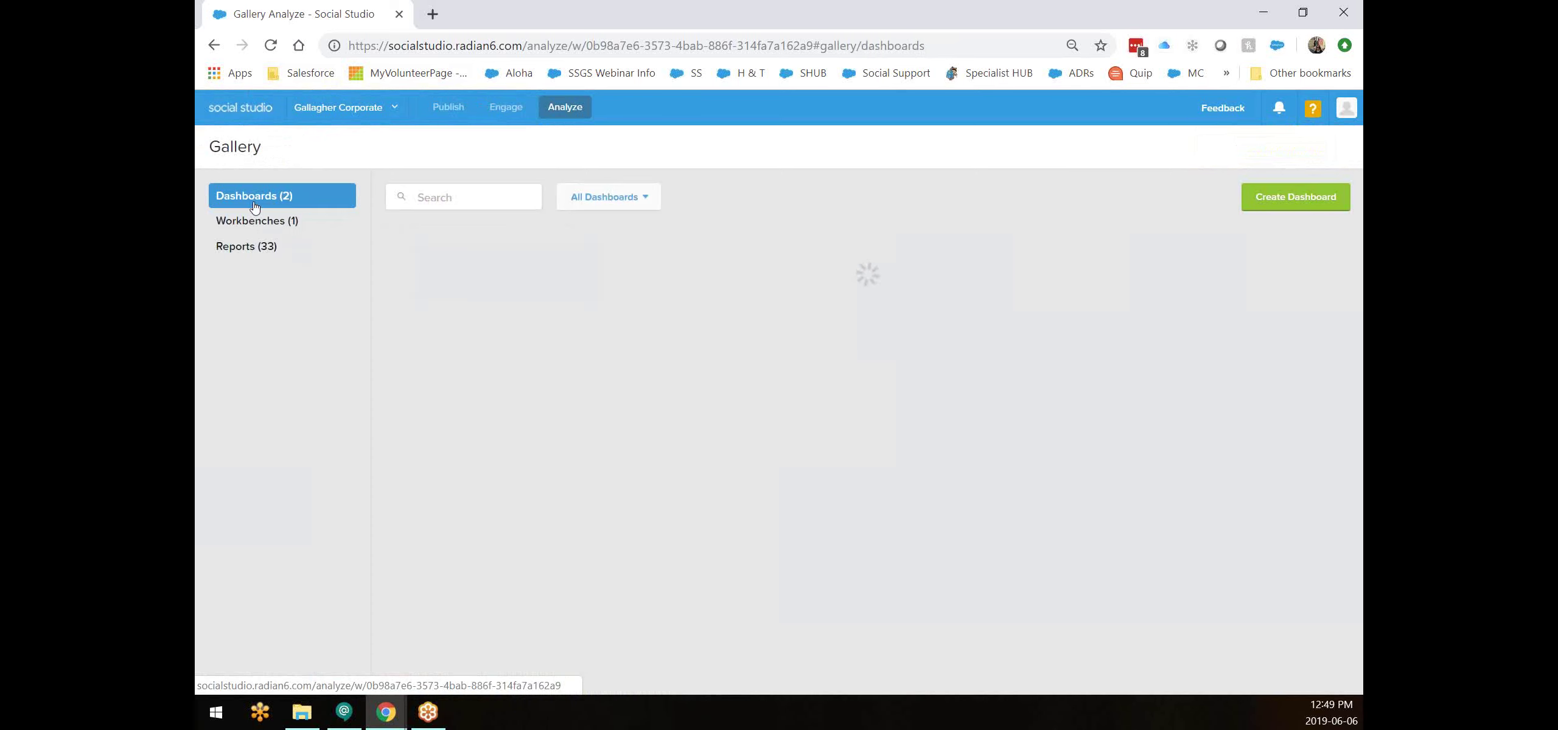
click(732, 254)
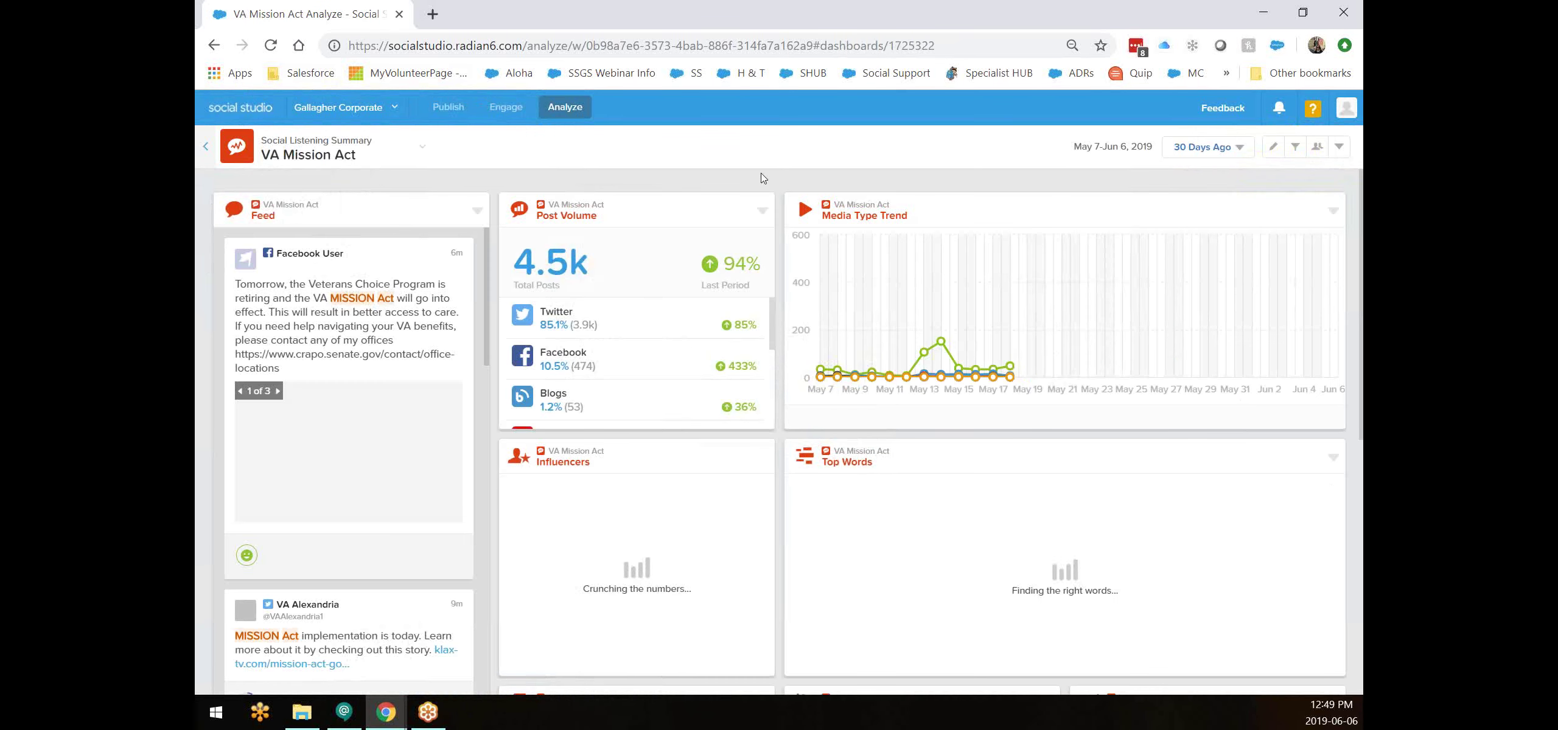
scroll(813, 441, down, 2)
scroll(813, 441, down, 5)
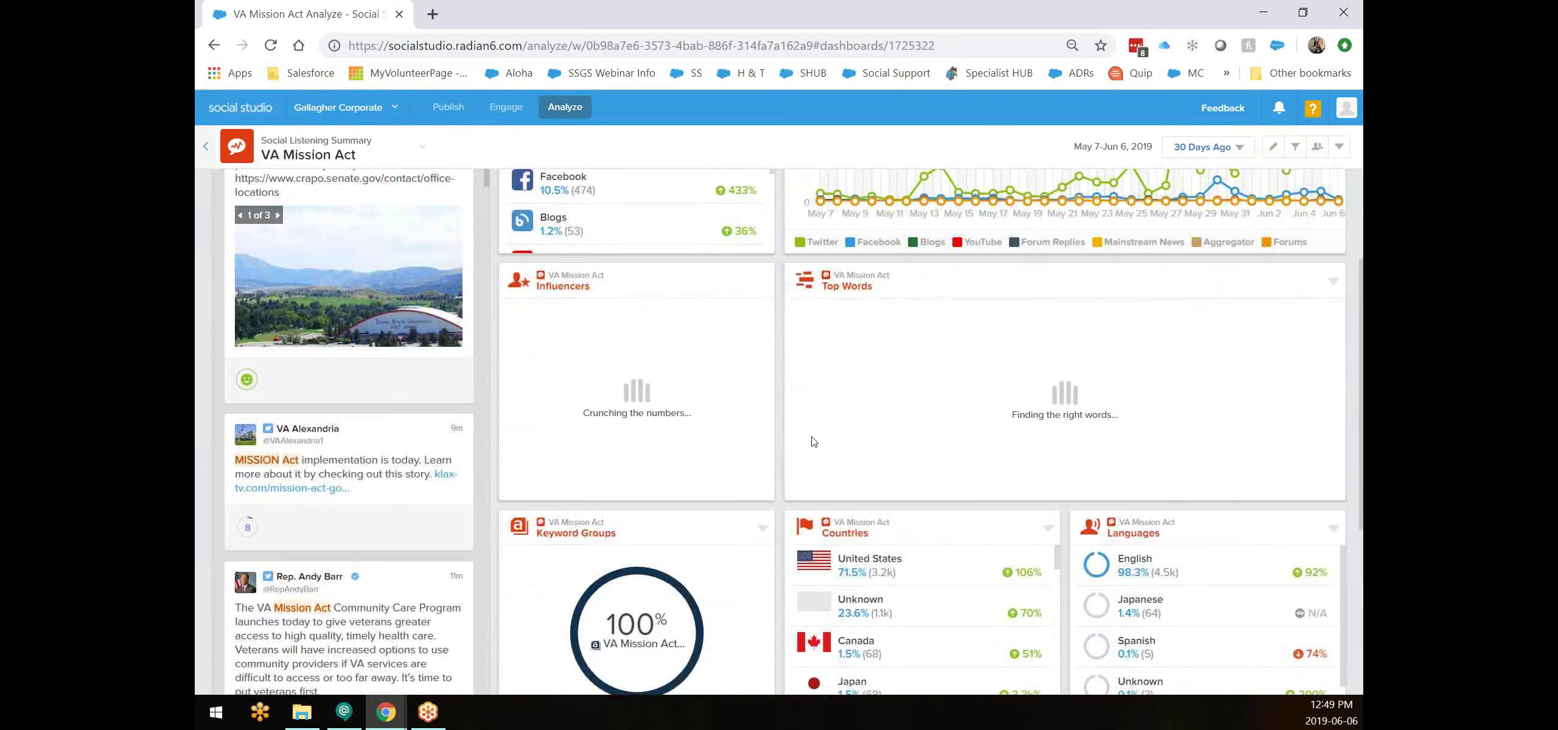
scroll(814, 442, down, 4)
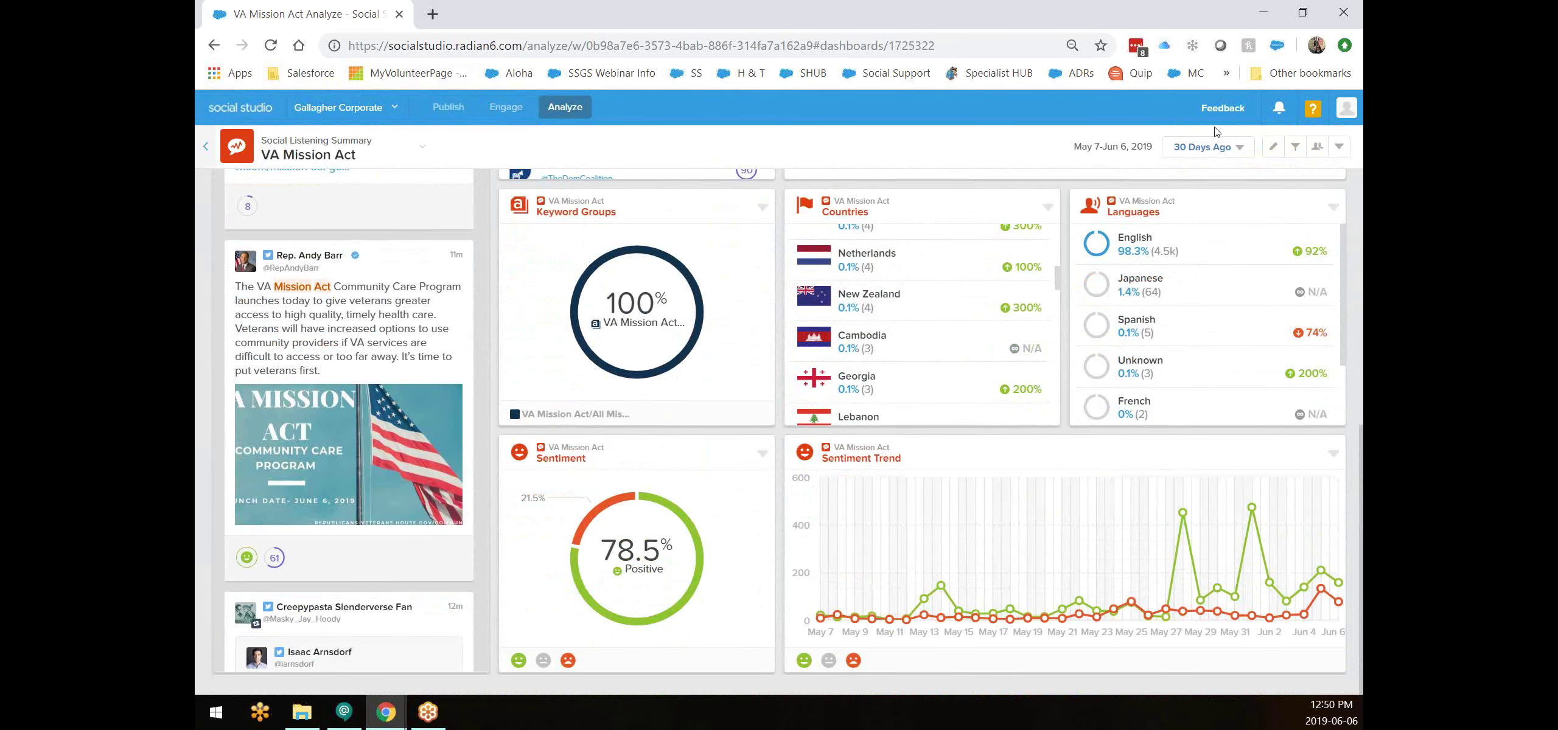
Put the dashboard in edit mode and examine the items that can be added for the Facebook account type.
click(1271, 151)
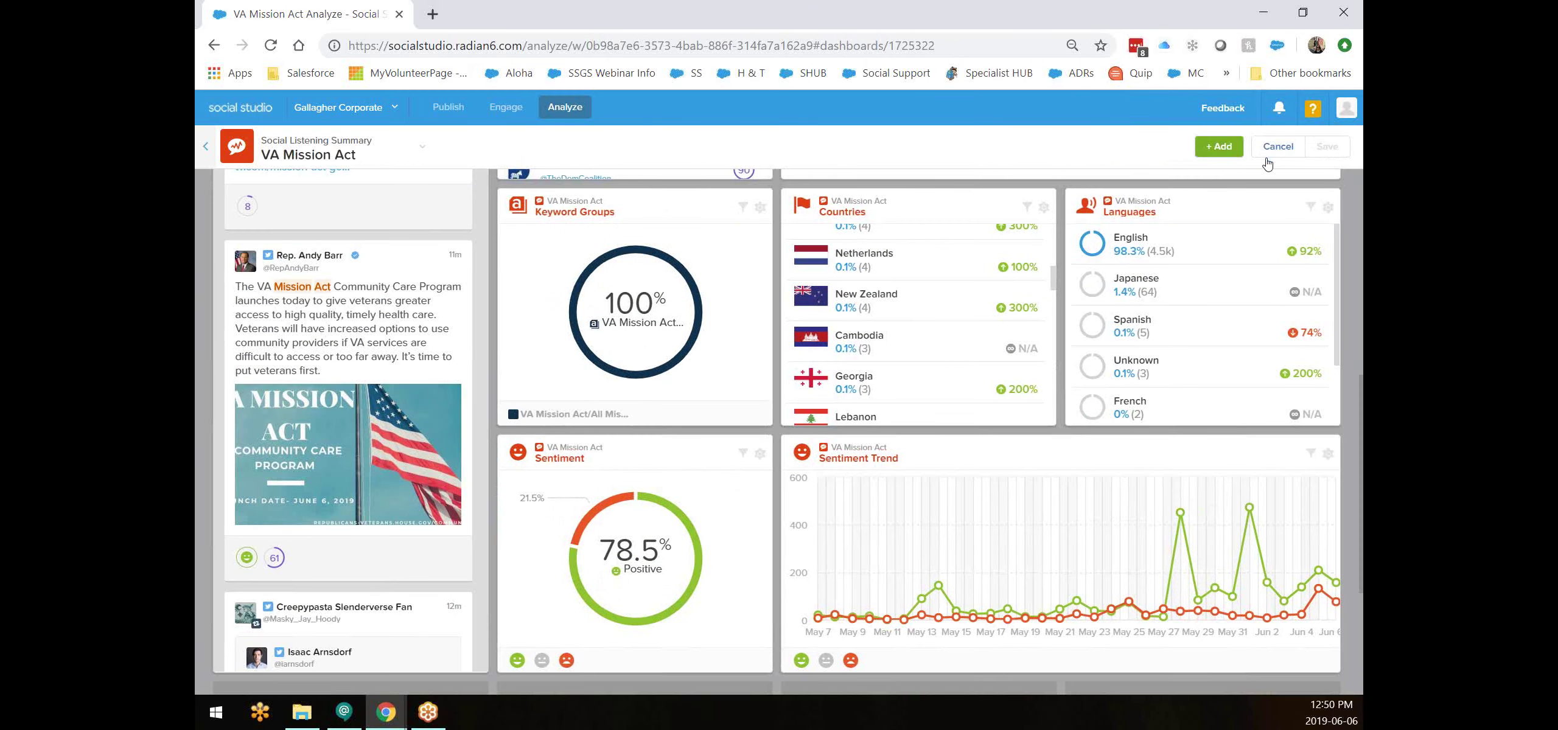
click(1216, 152)
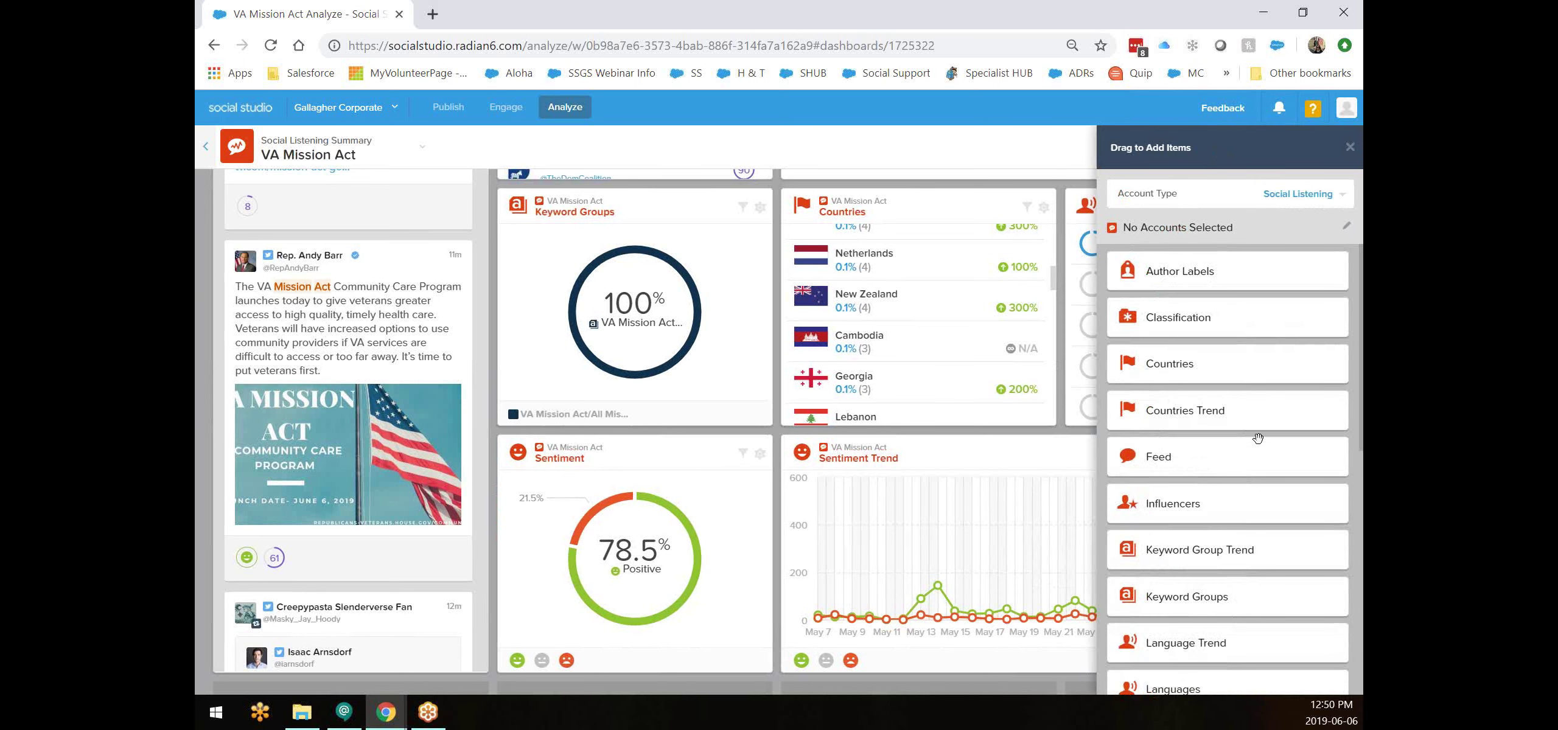
click(1294, 193)
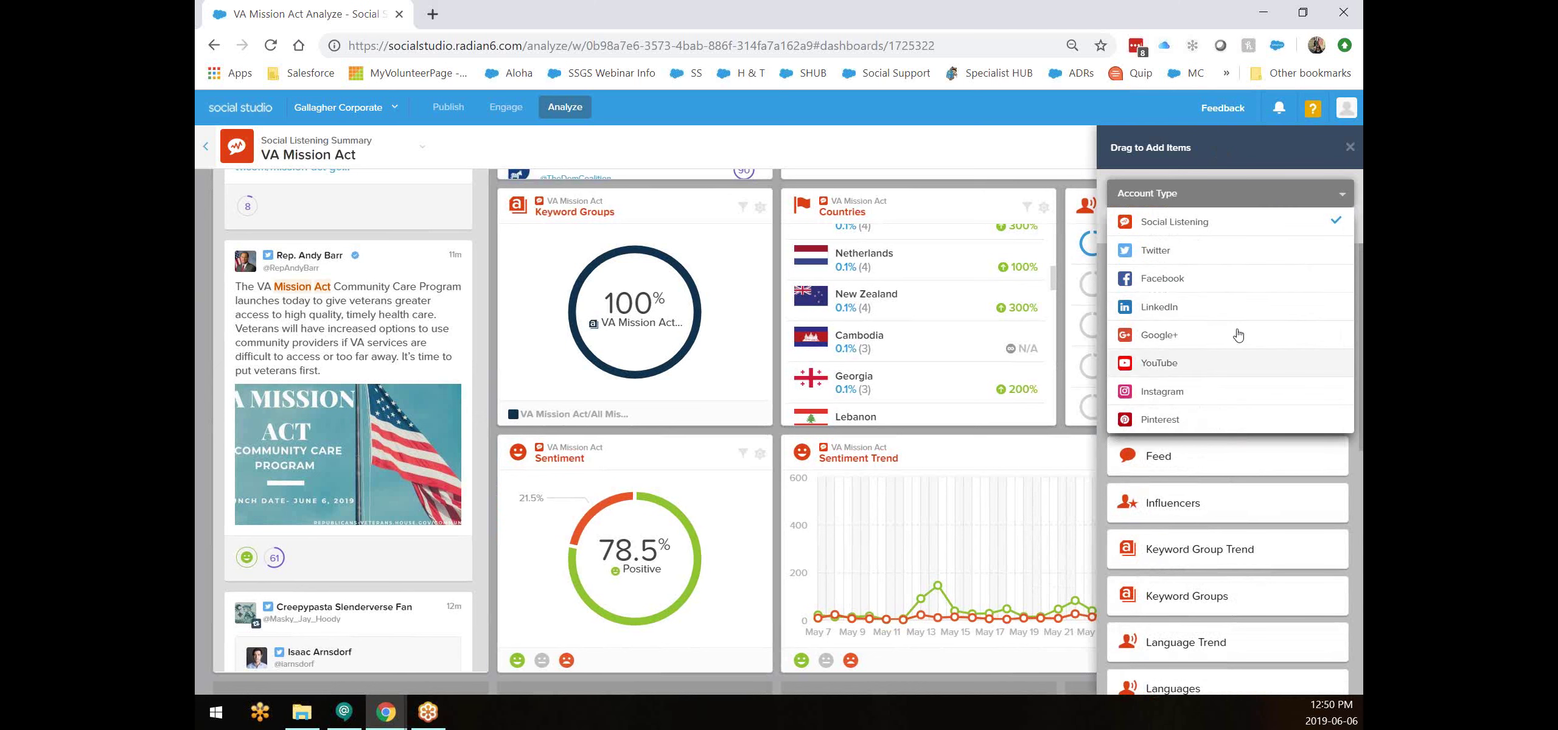
click(1232, 285)
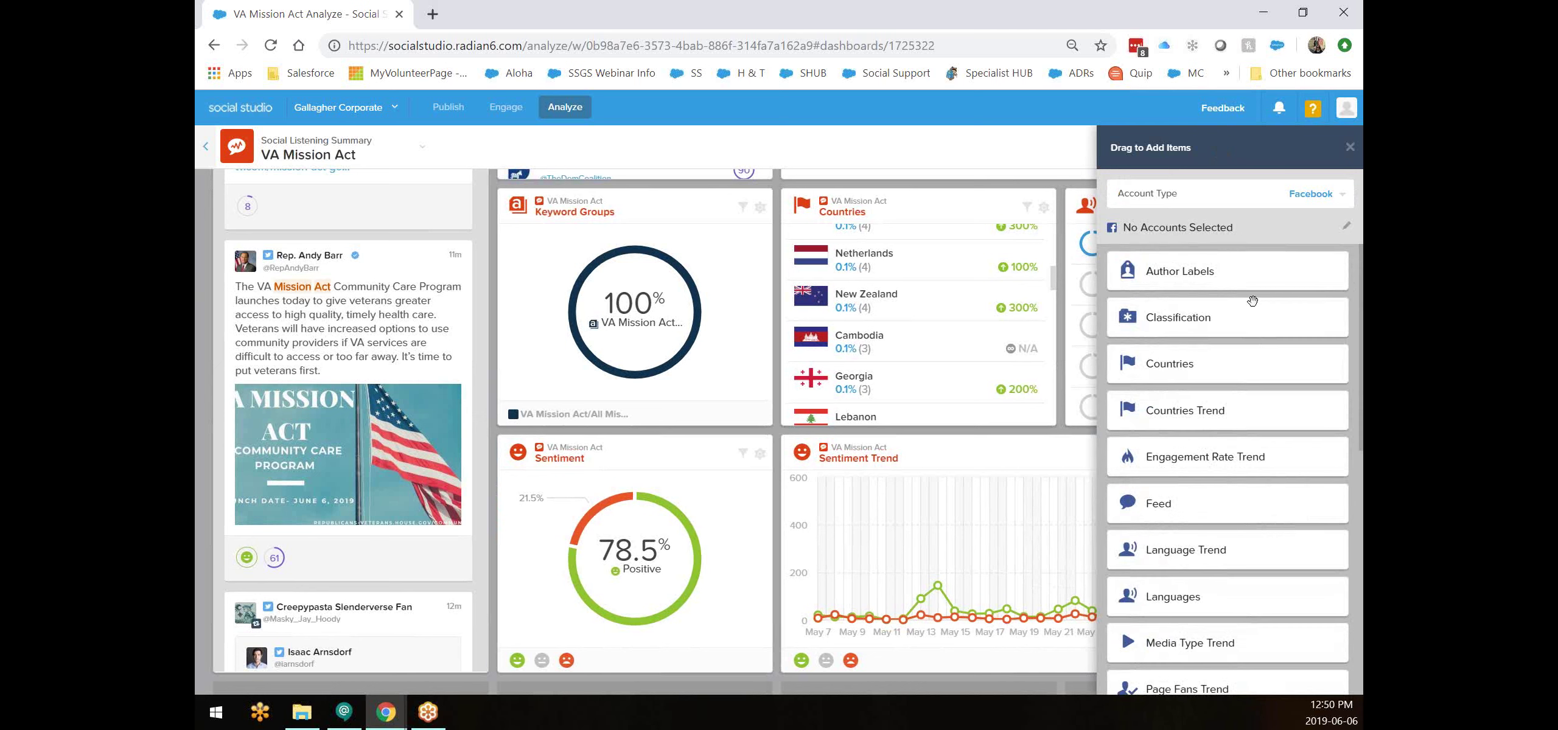
click(1350, 147)
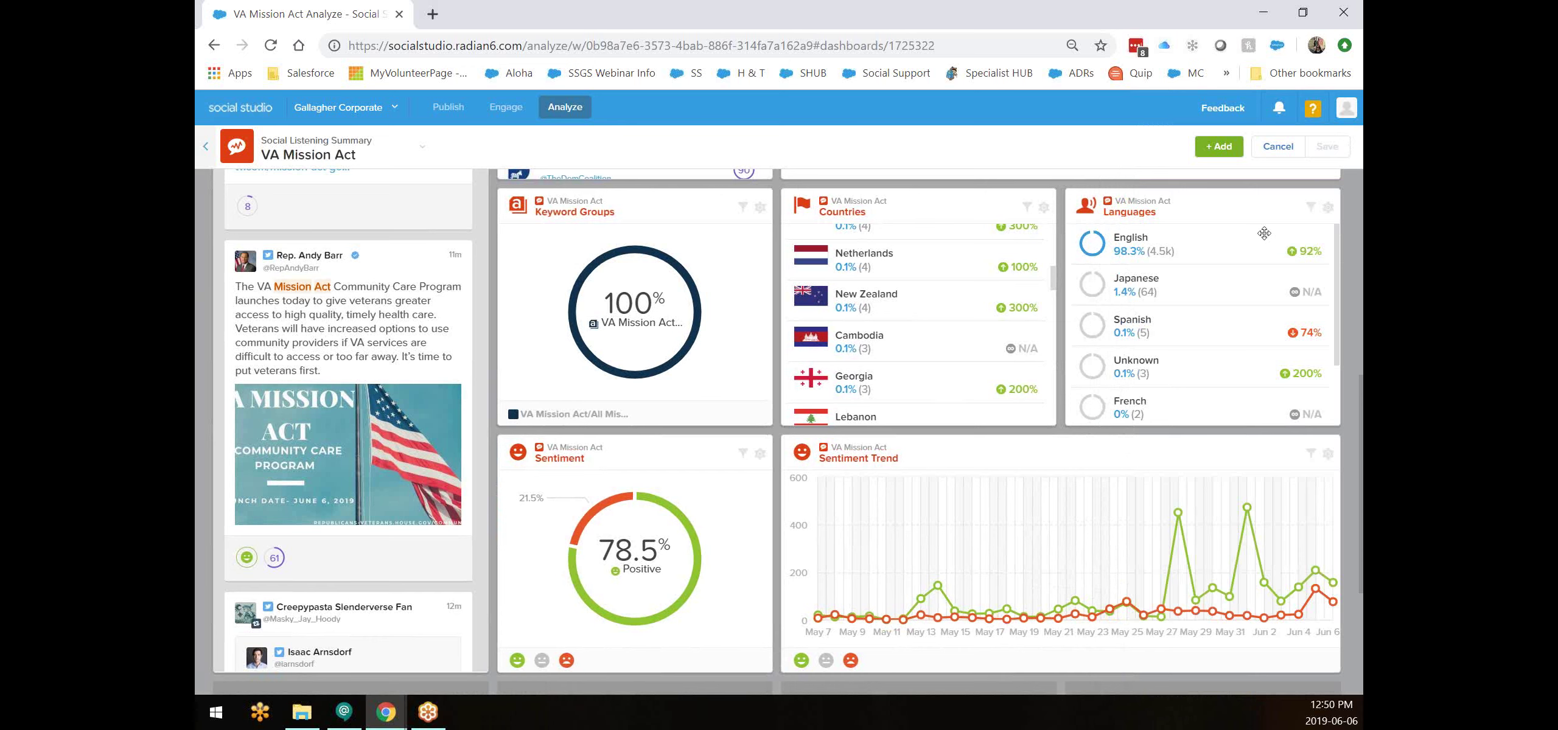
Go to the gallery's reports and create a Dashboard Report based on the VA Mission Act dashboard.
click(204, 152)
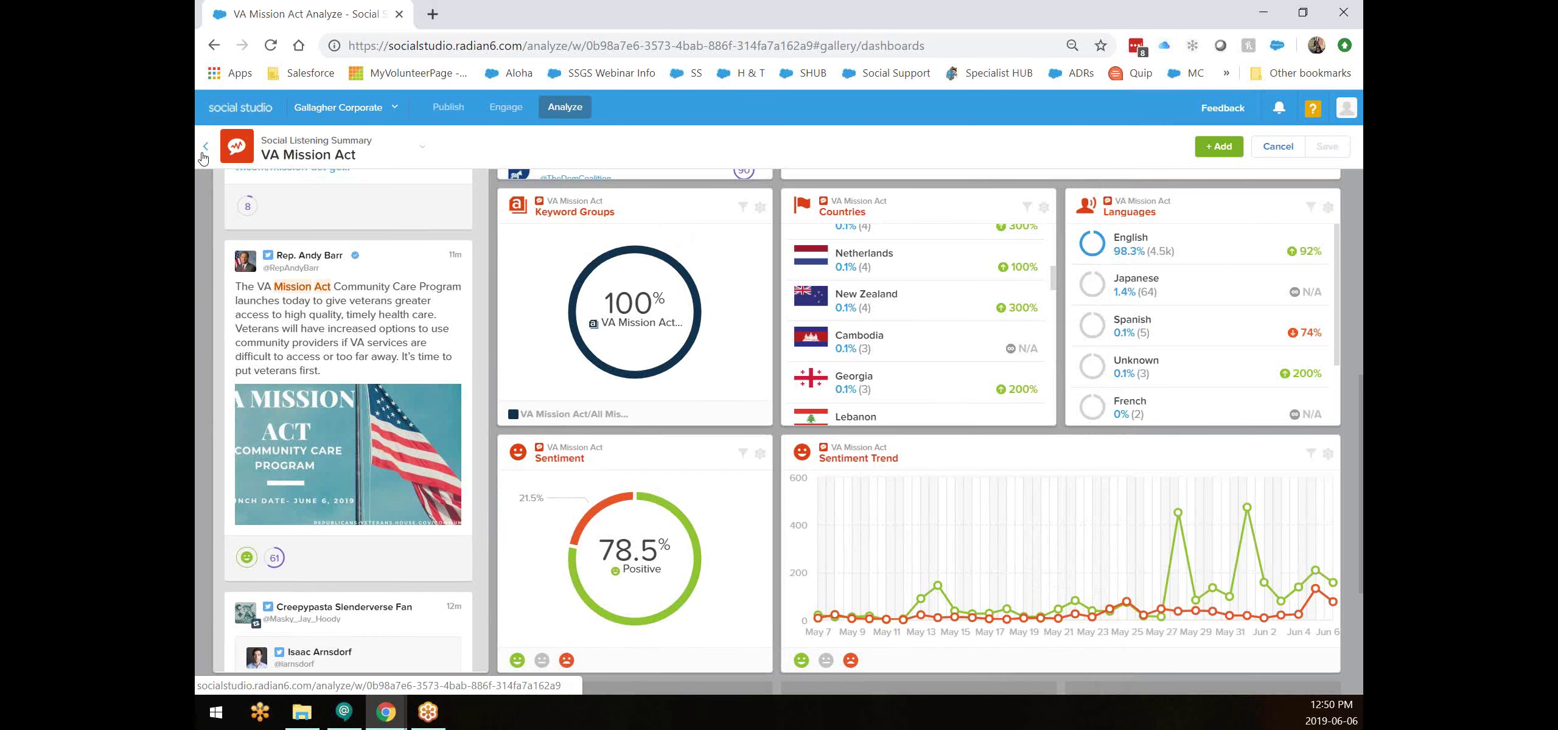
click(249, 247)
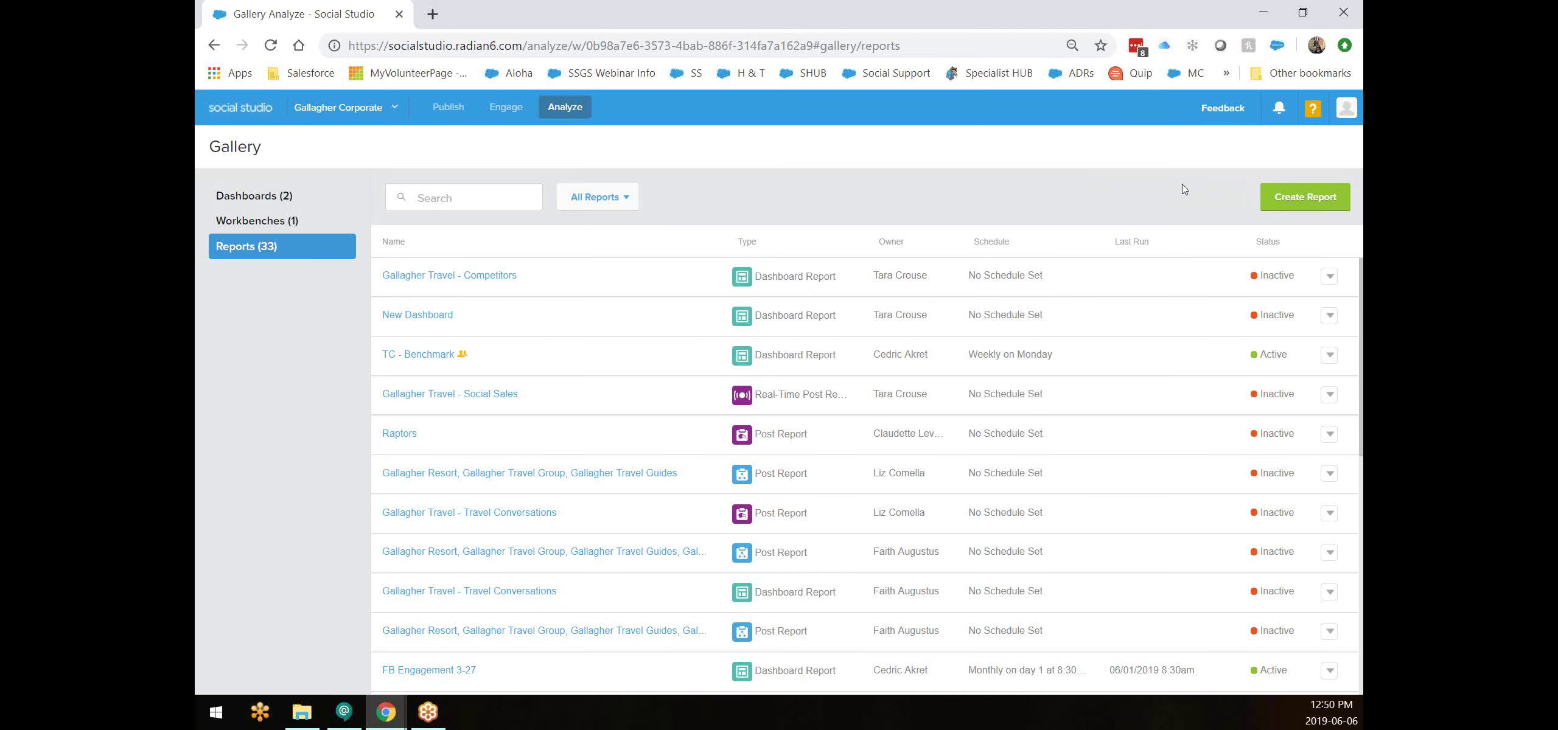
click(1284, 196)
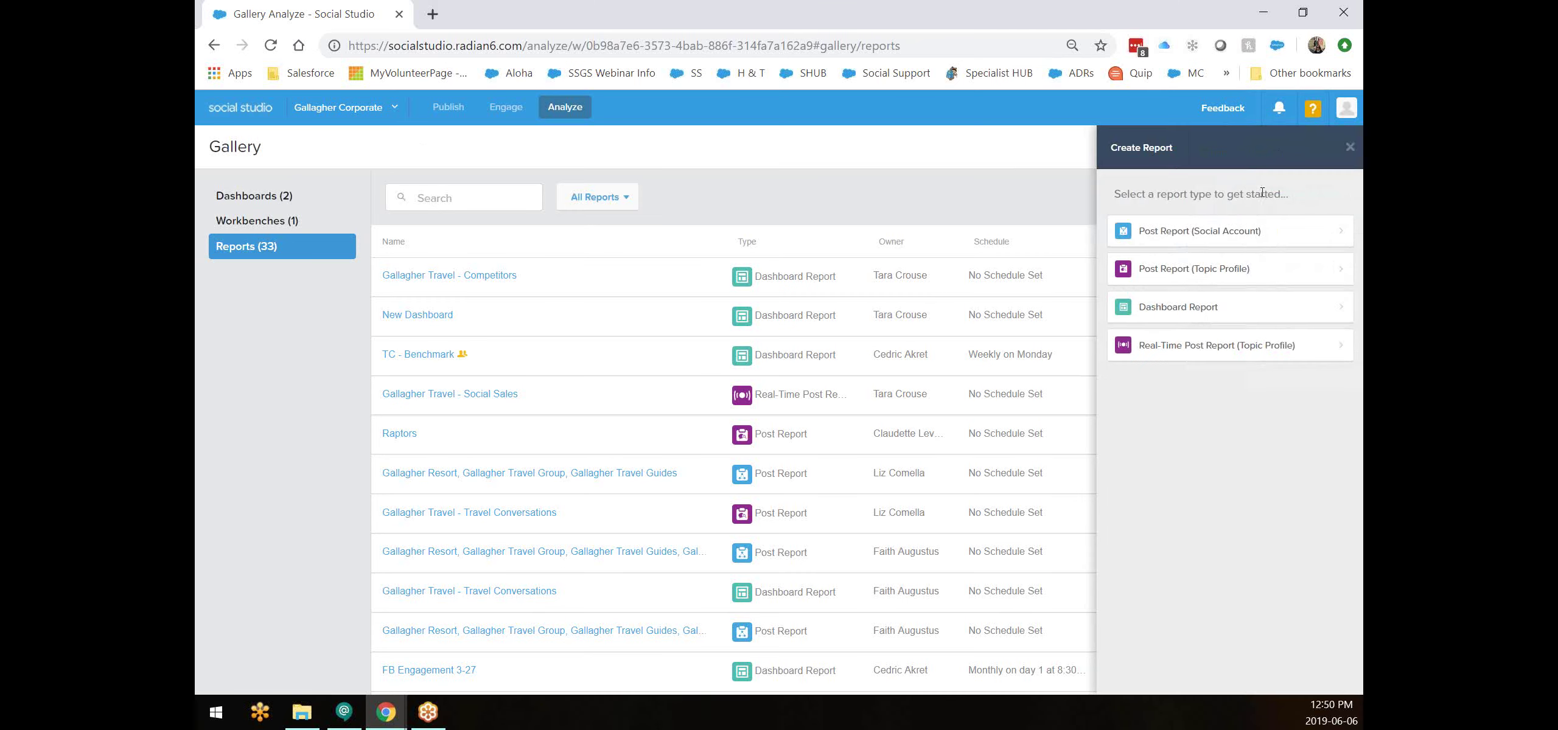
click(1179, 310)
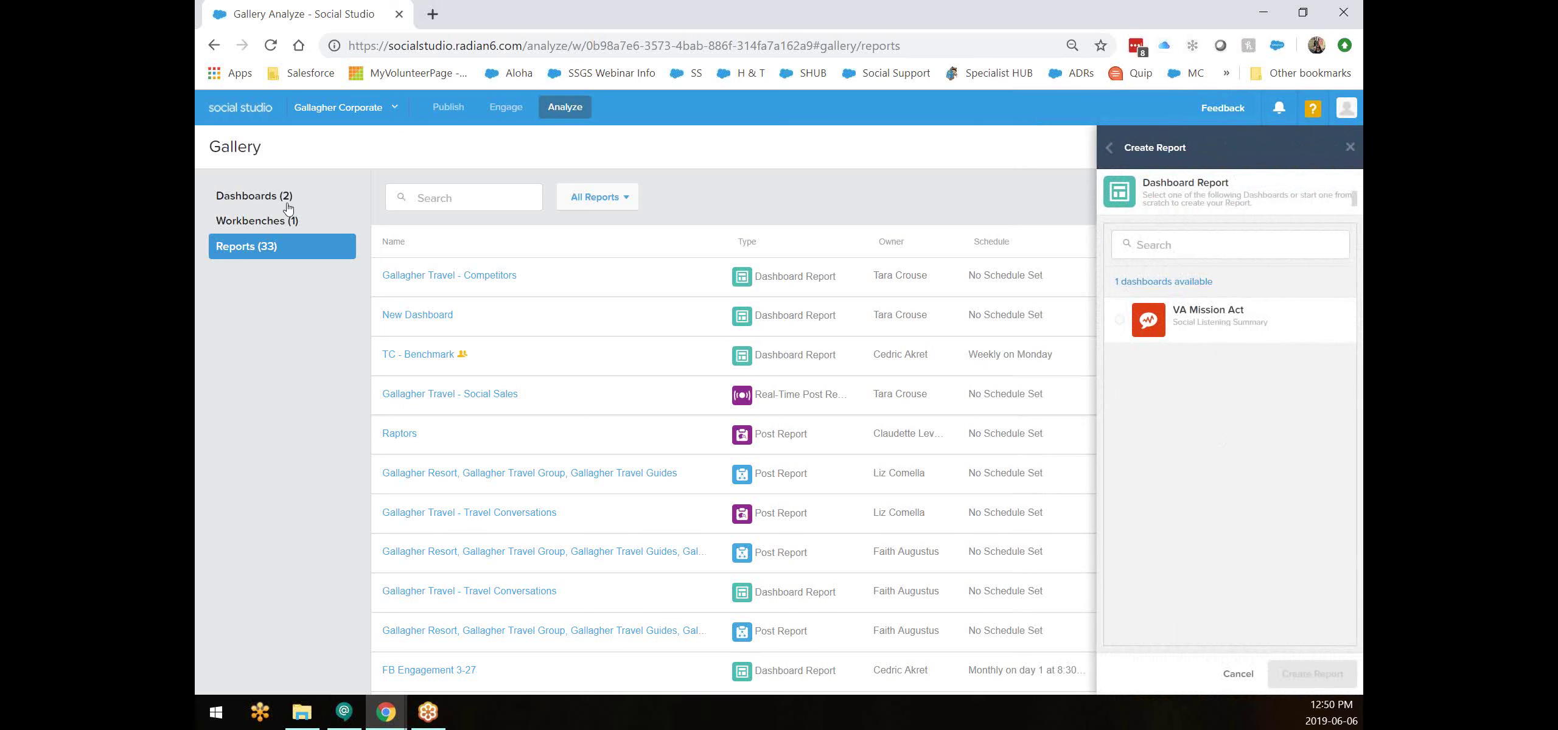
click(1200, 331)
click(1308, 675)
Switch to Engage and replace the Gallagher Travel - Competitors column's topic profile with VA Mission Act.
click(505, 108)
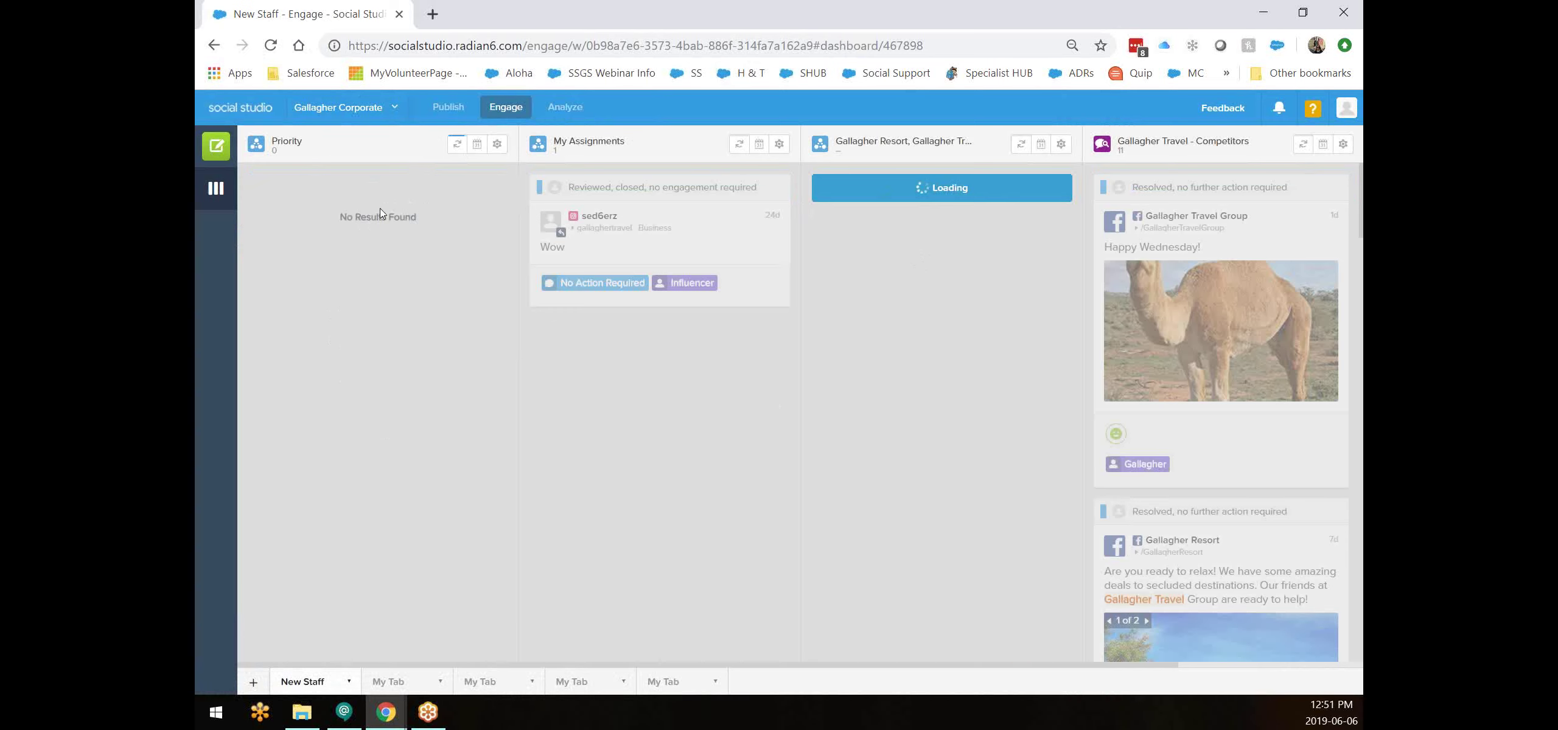
click(1343, 144)
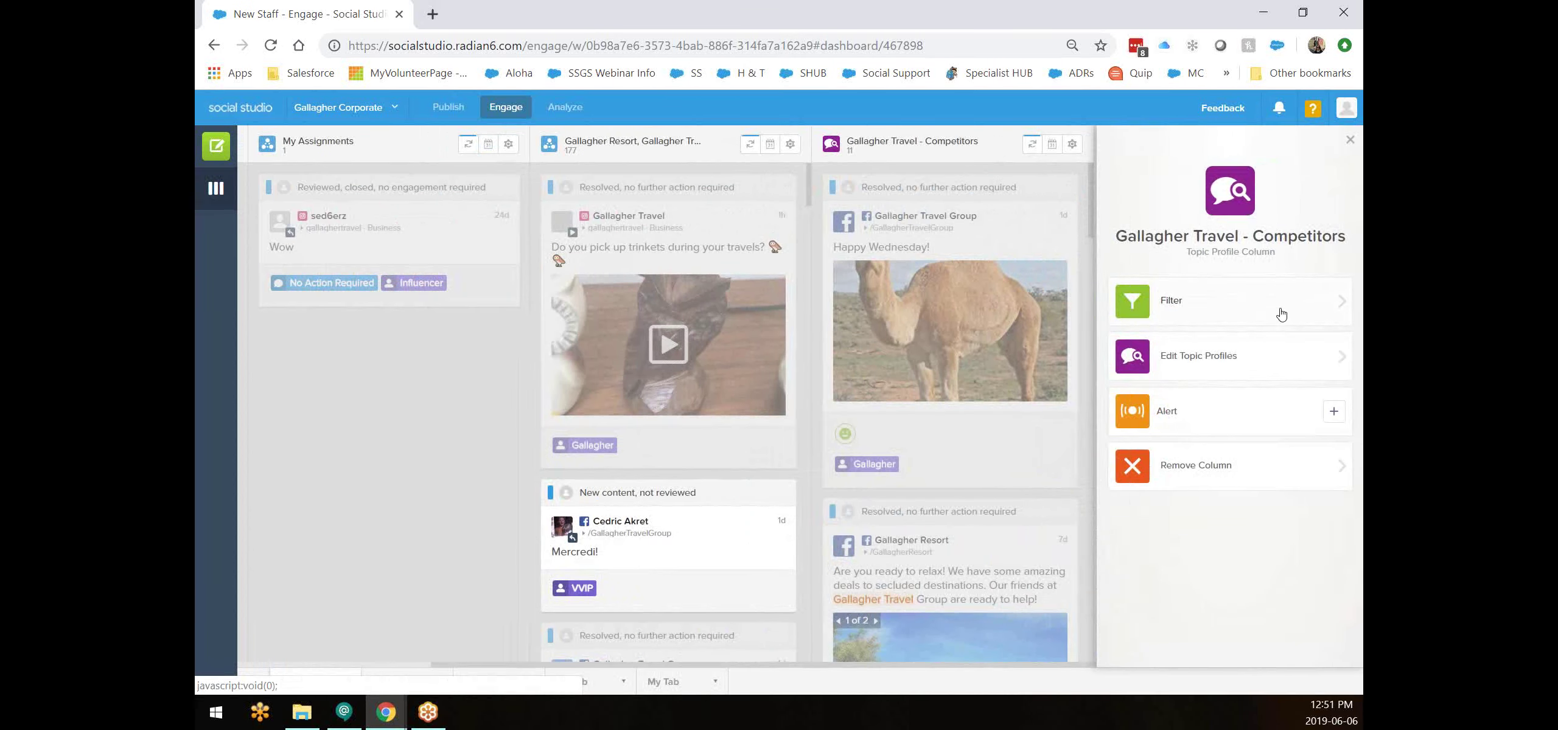
click(1289, 371)
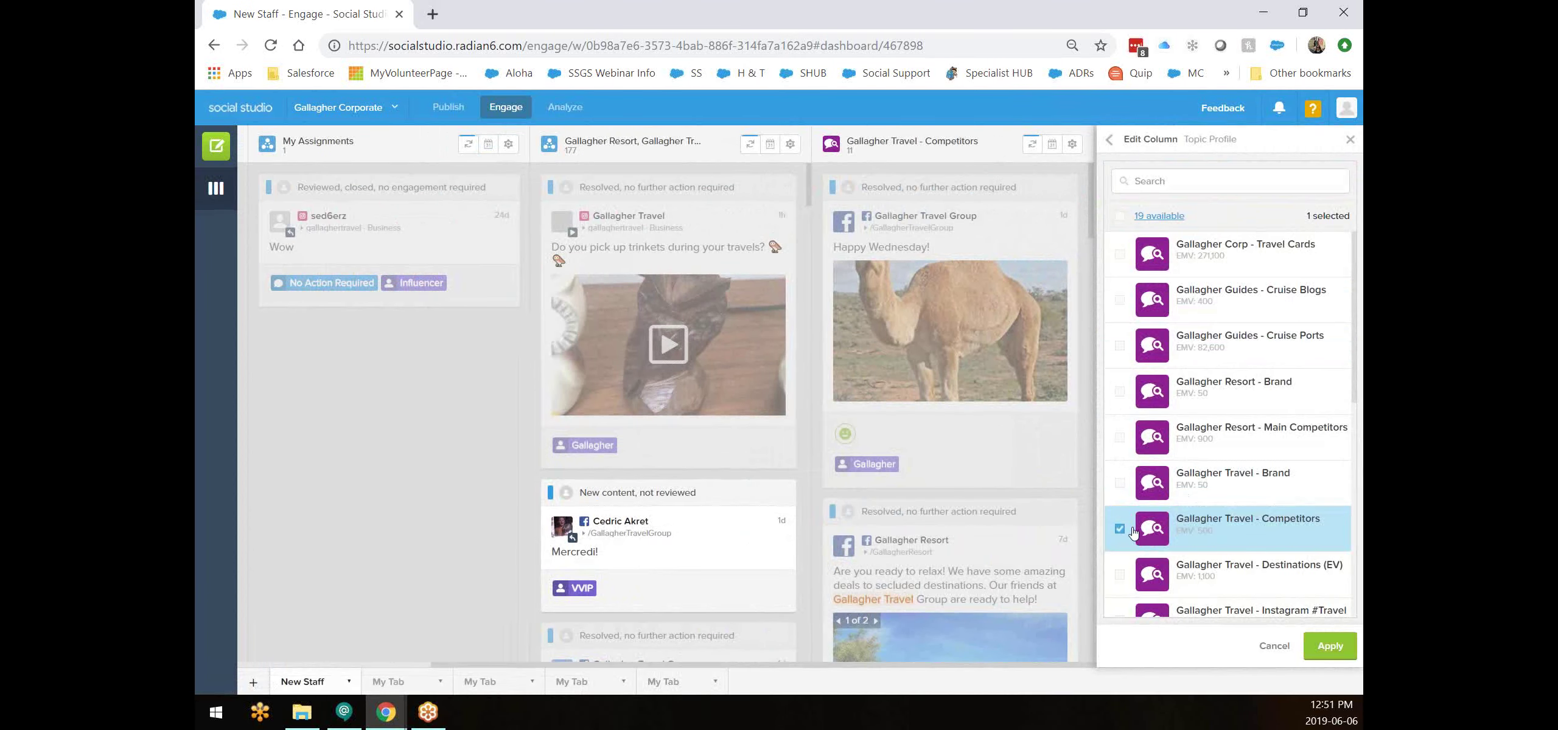
scroll(1254, 549, down, 8)
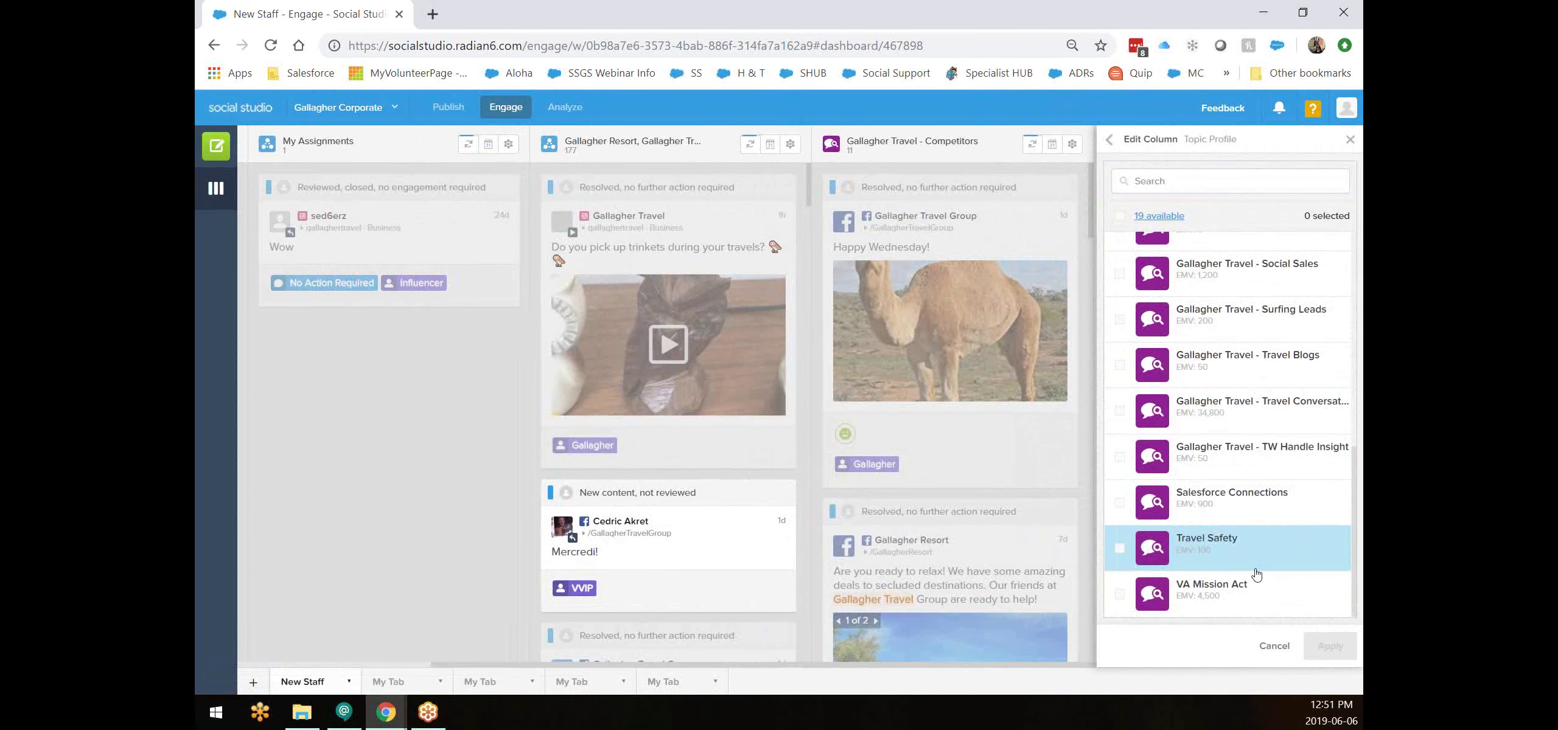
click(1267, 602)
click(1330, 645)
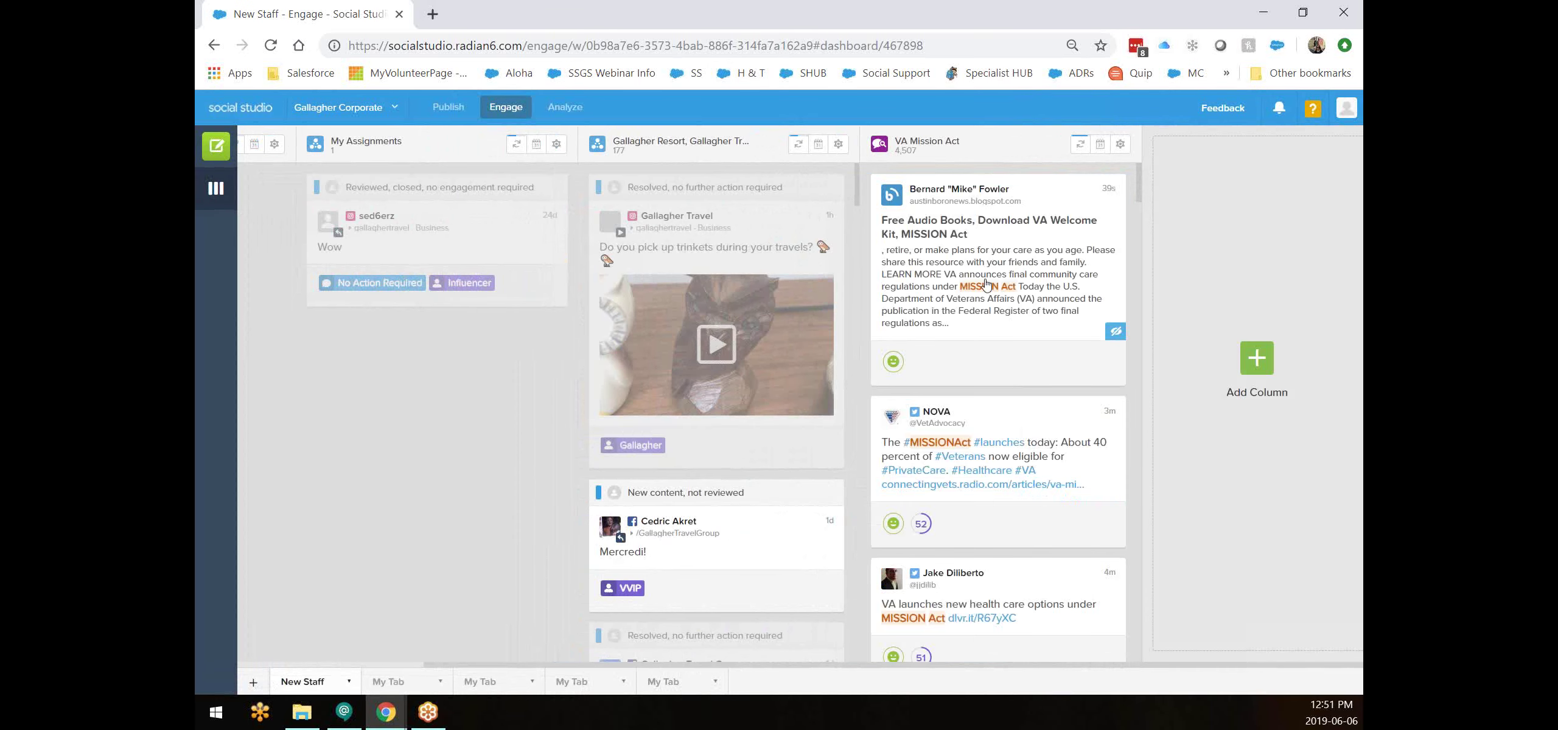
Look through the VA Mission Act column's posts and filter the column to the Twitter media type.
scroll(1016, 219, down, 7)
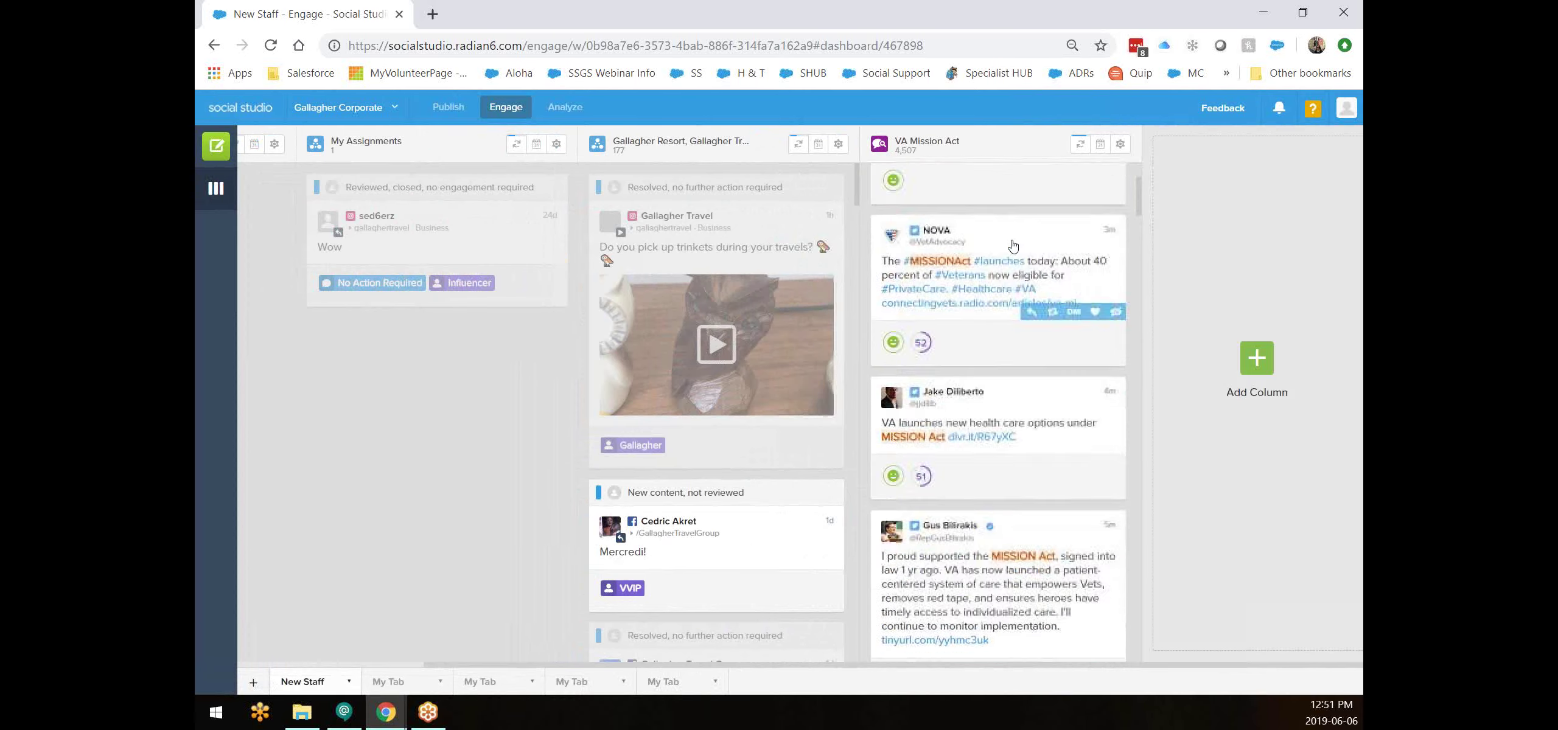
scroll(1012, 245, down, 5)
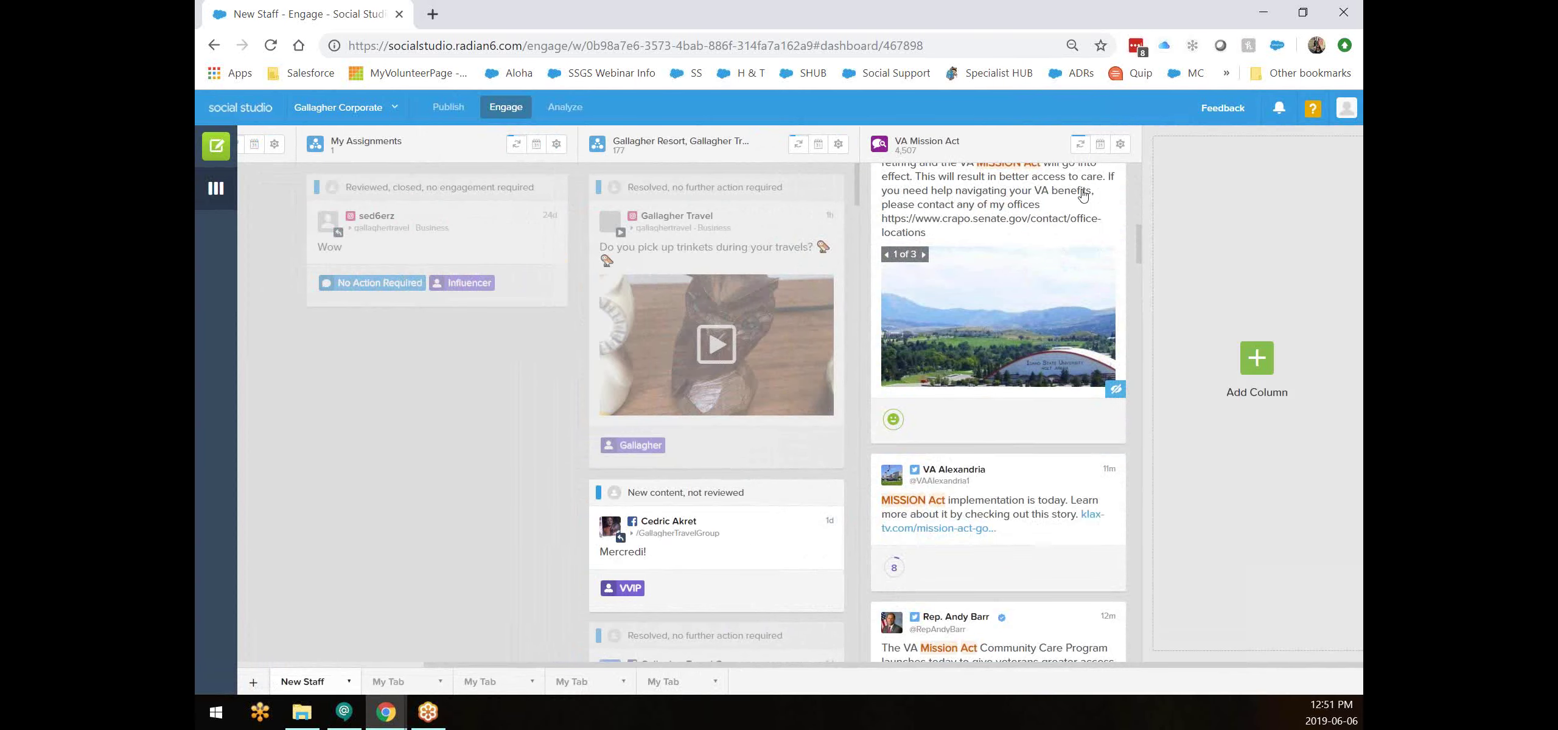
click(1120, 146)
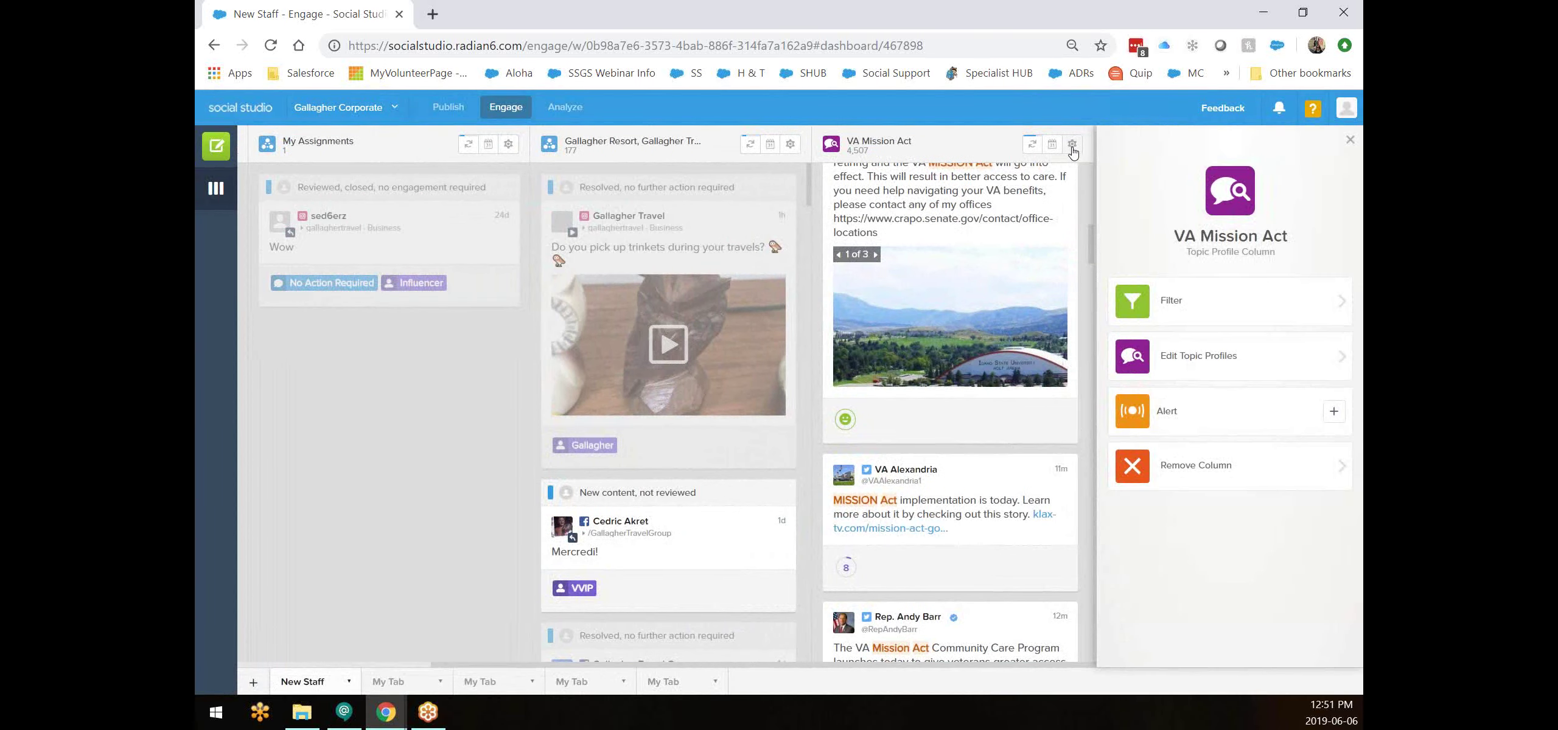
click(1184, 298)
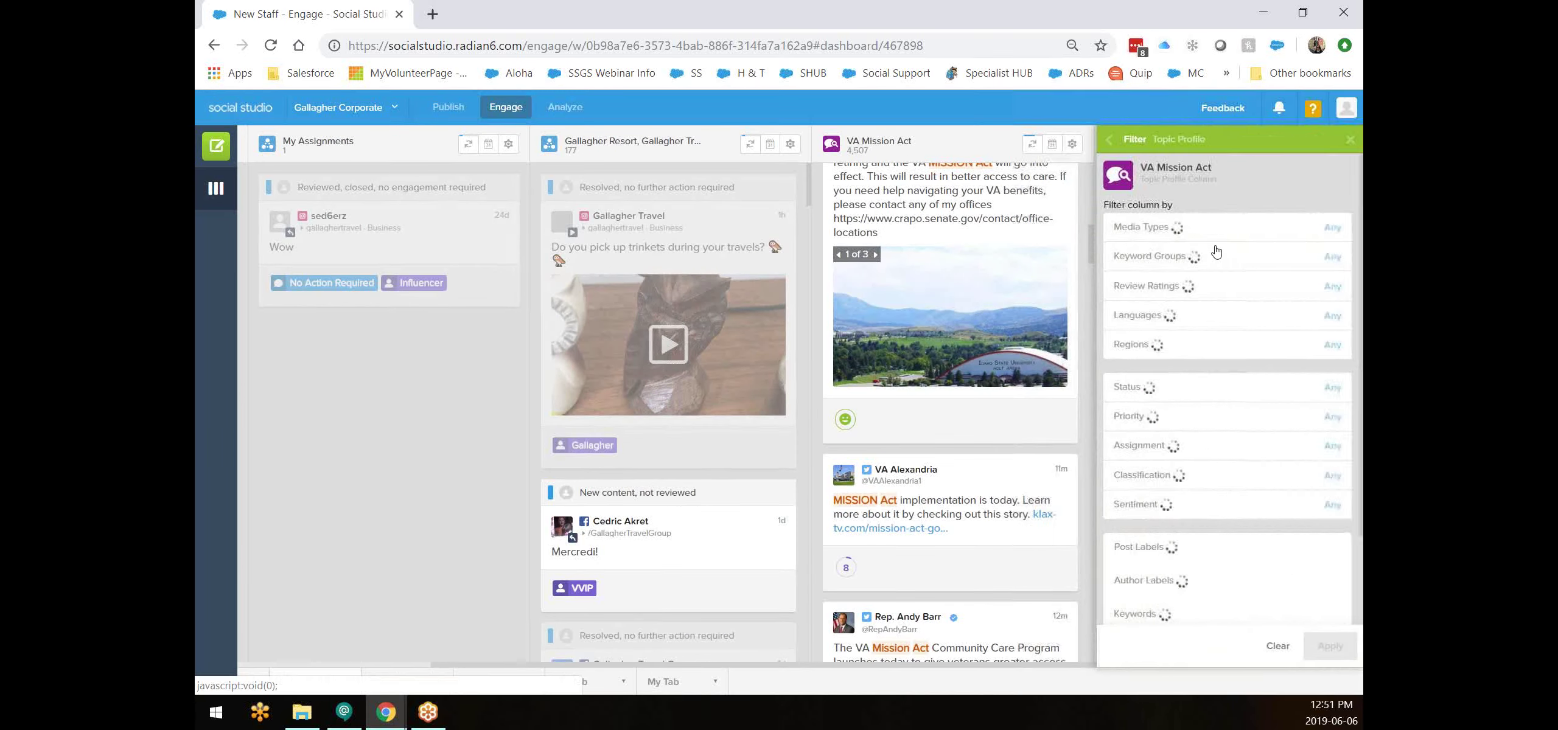
click(1282, 236)
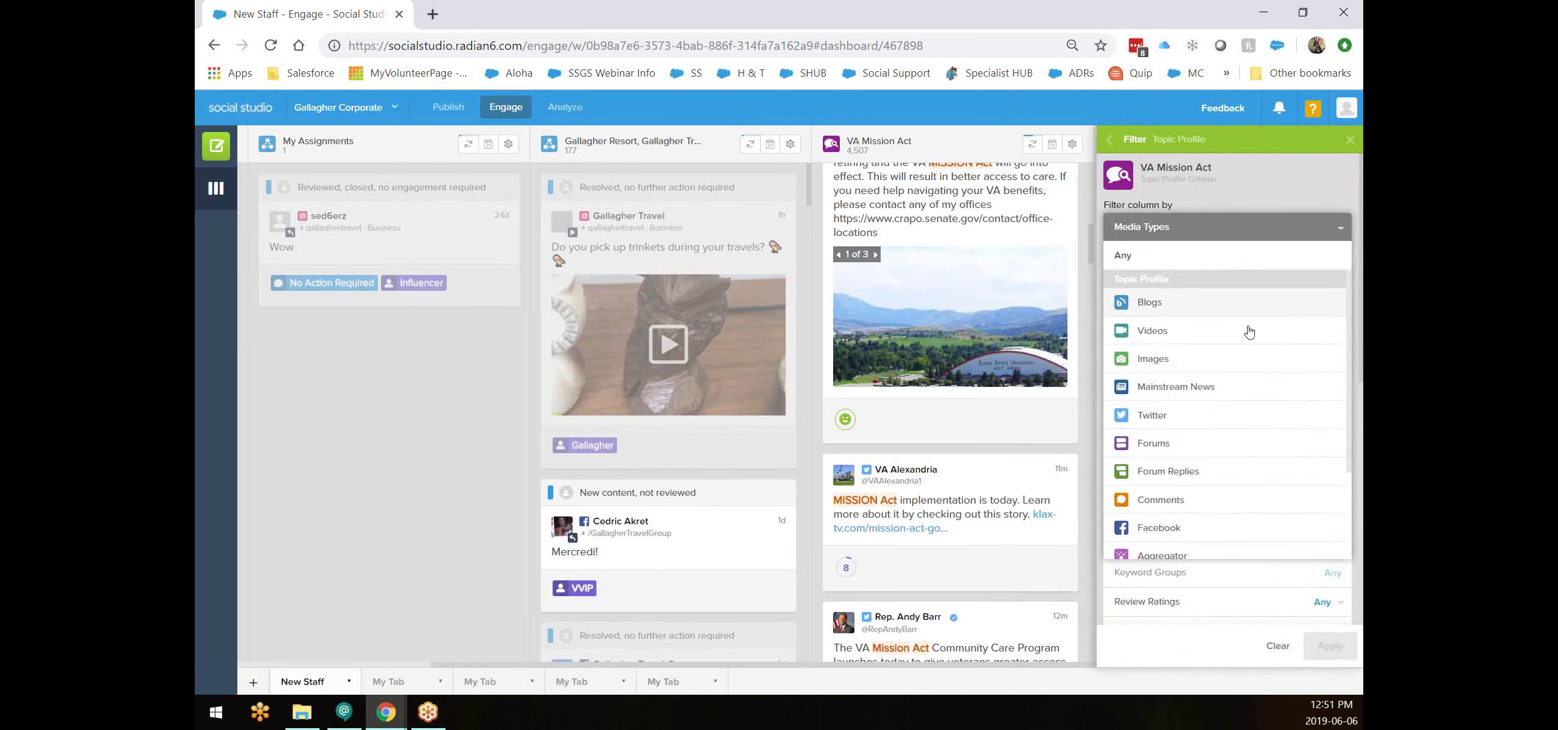
scroll(1248, 334, down, 2)
scroll(1187, 378, up, 2)
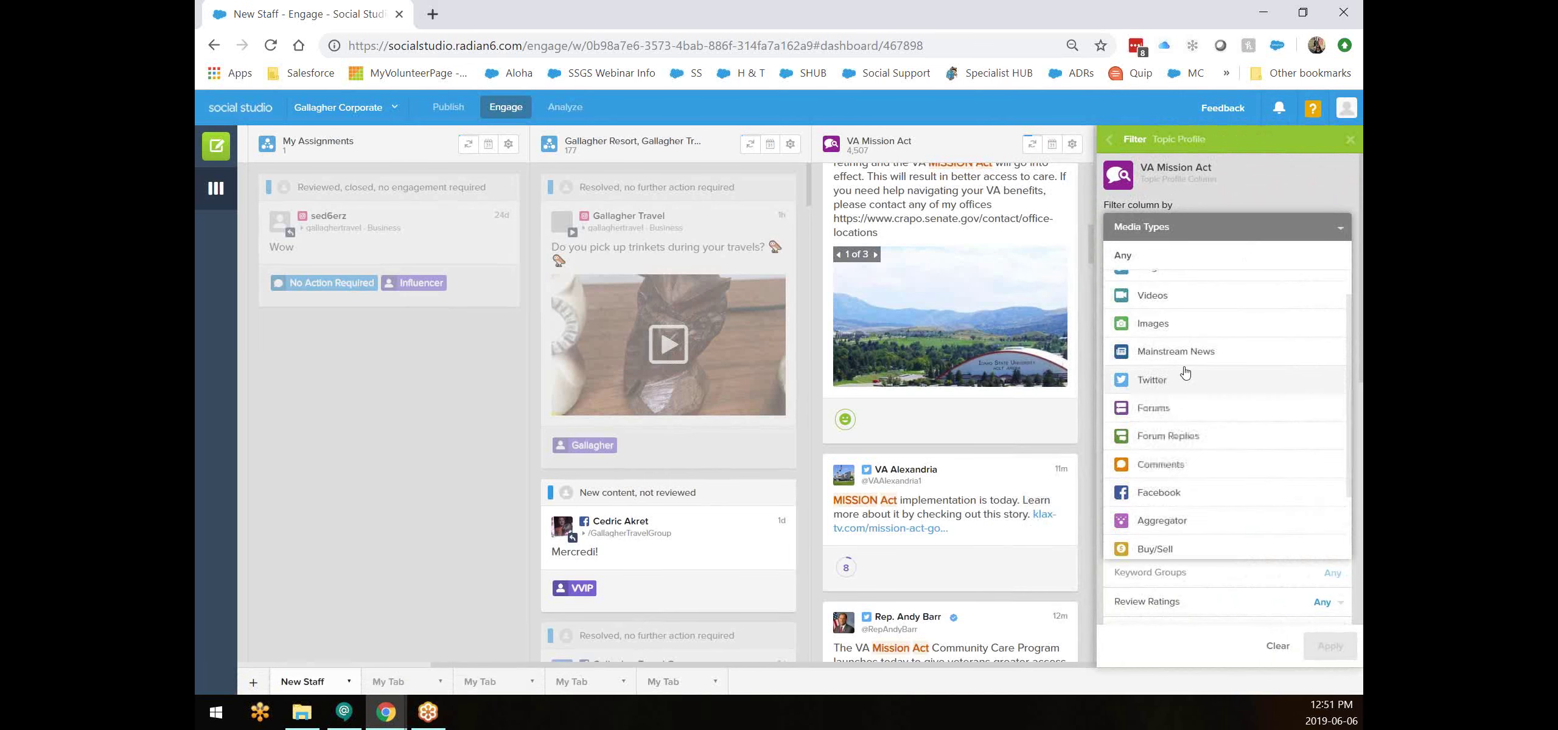
click(1187, 378)
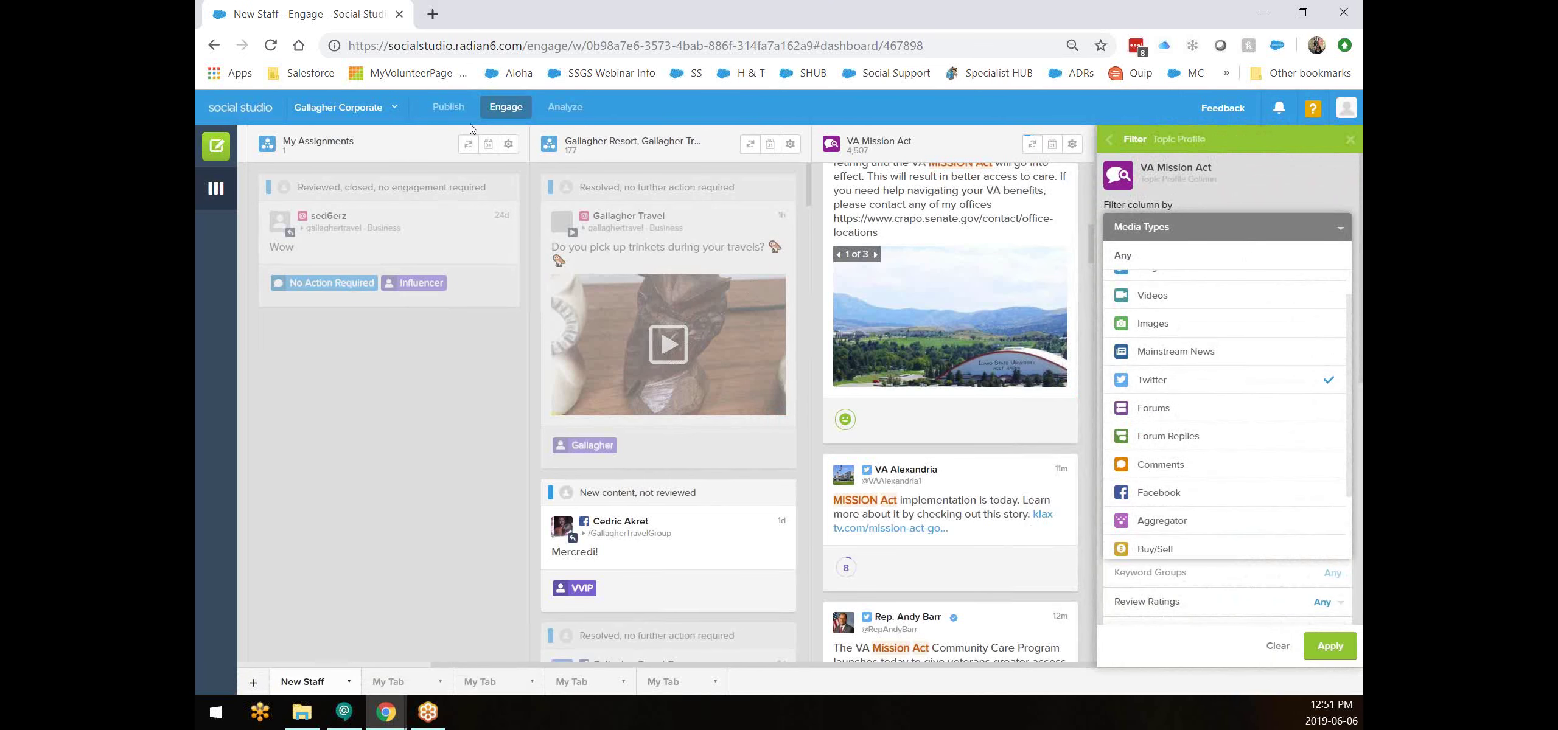
click(1318, 646)
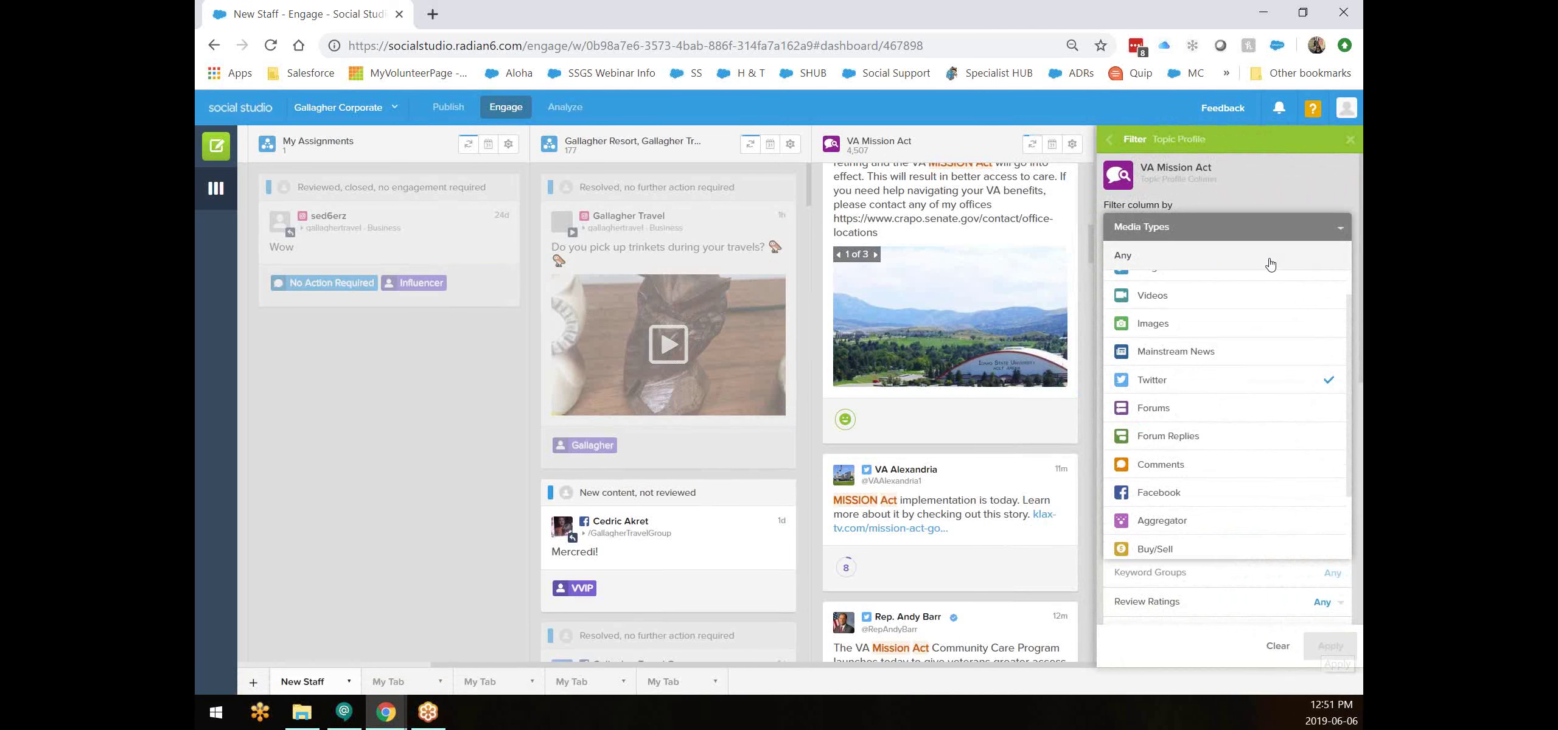
click(1339, 224)
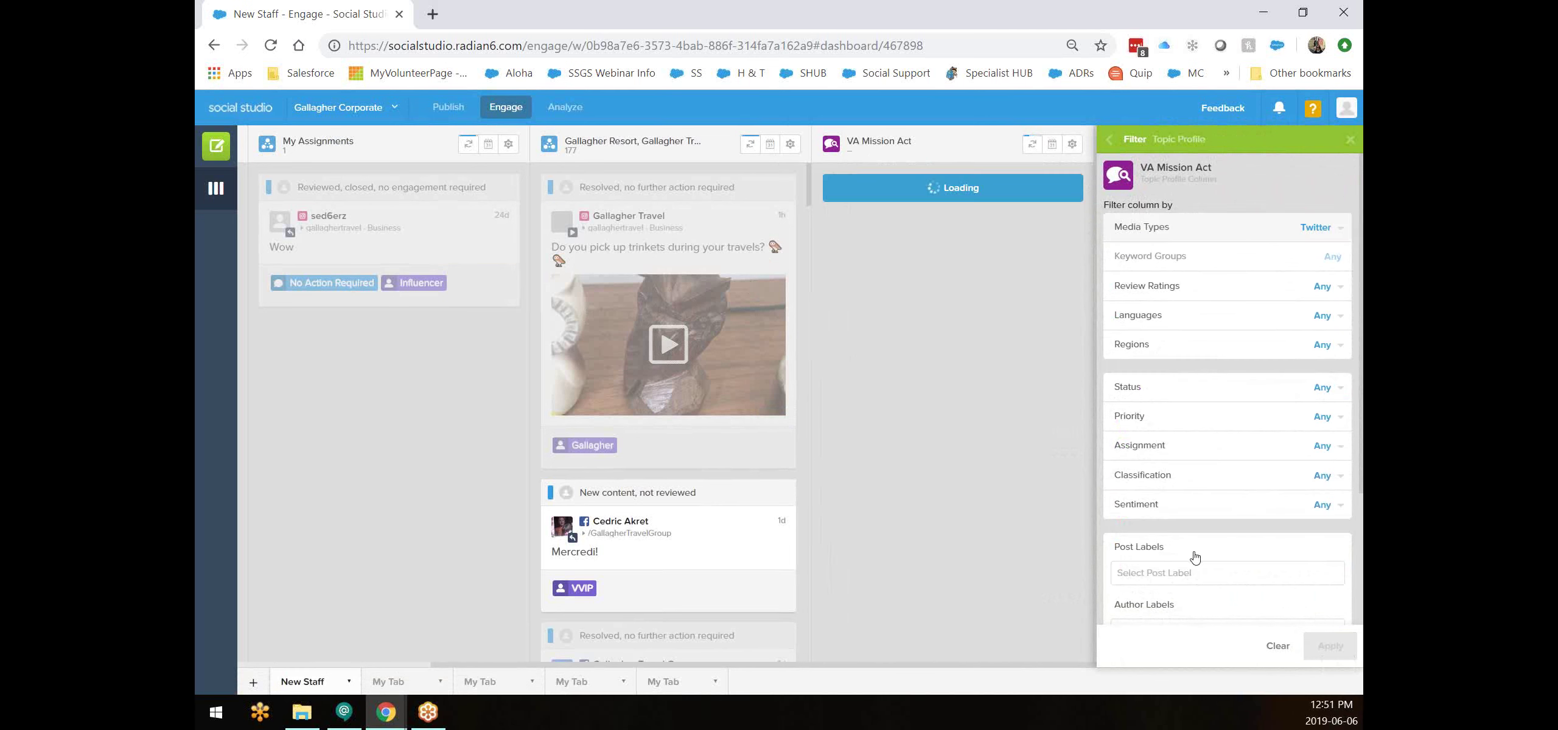
click(1349, 140)
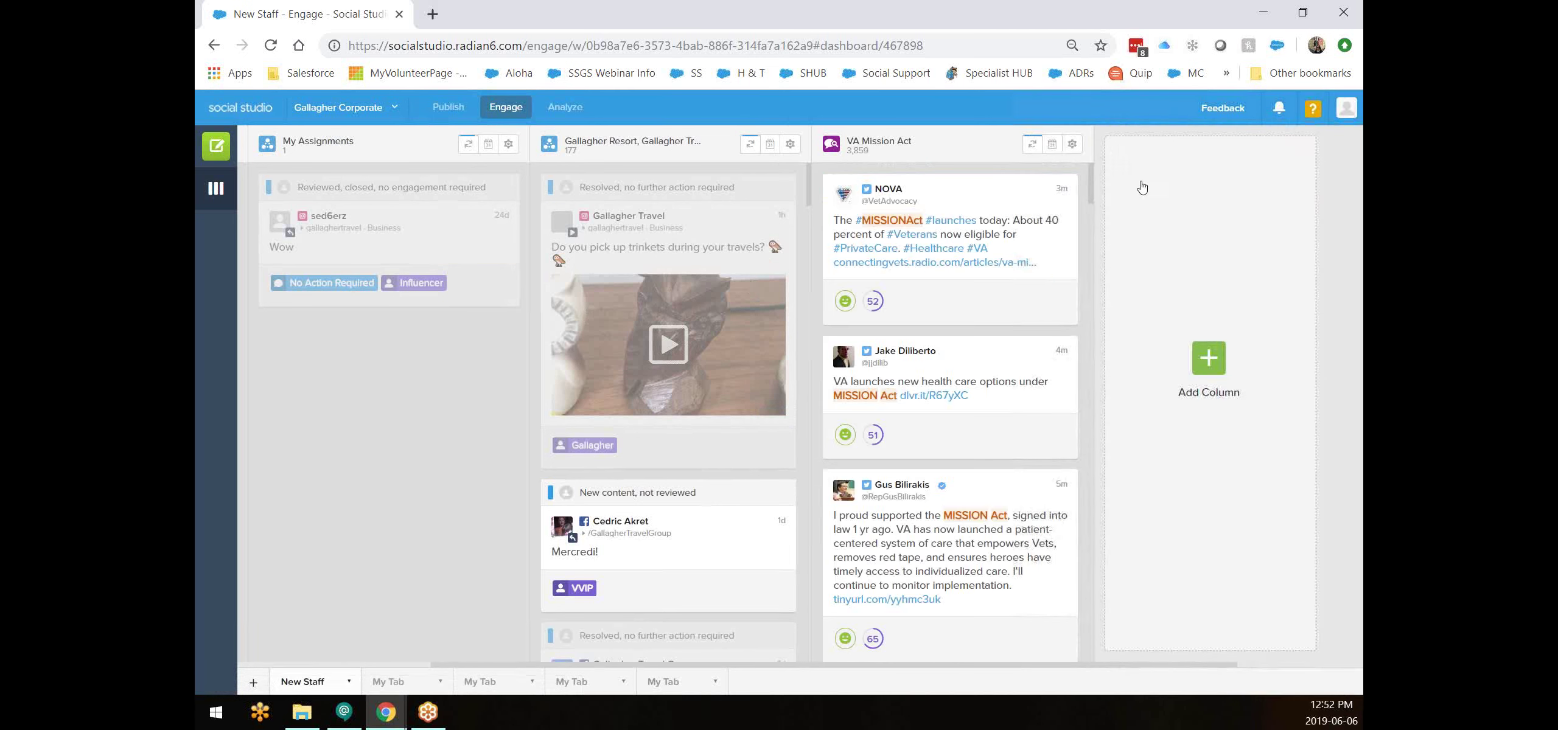
Inspect the NOVA post in the VA Mission Act column and view its public reply form, then close the post details.
click(974, 193)
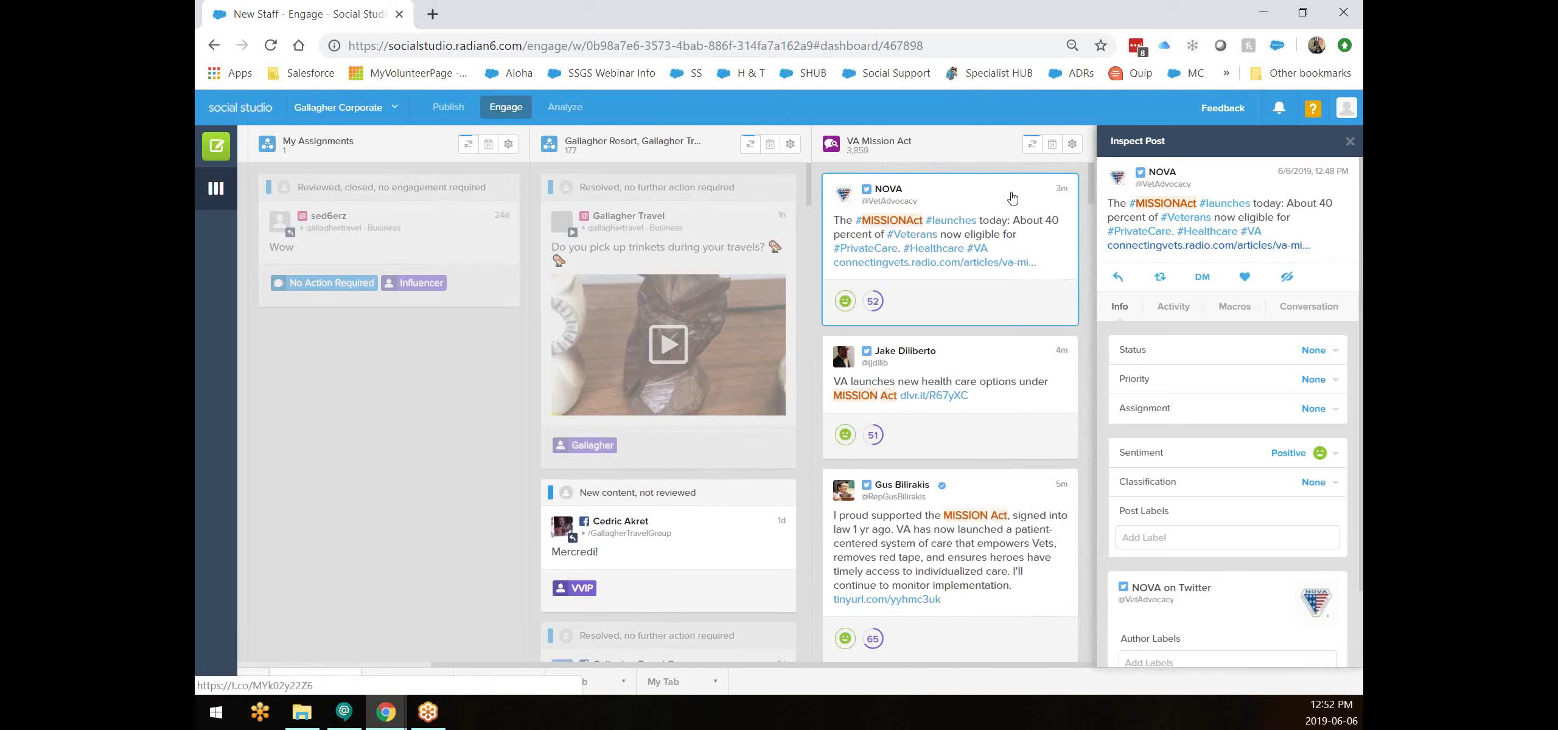
click(1126, 280)
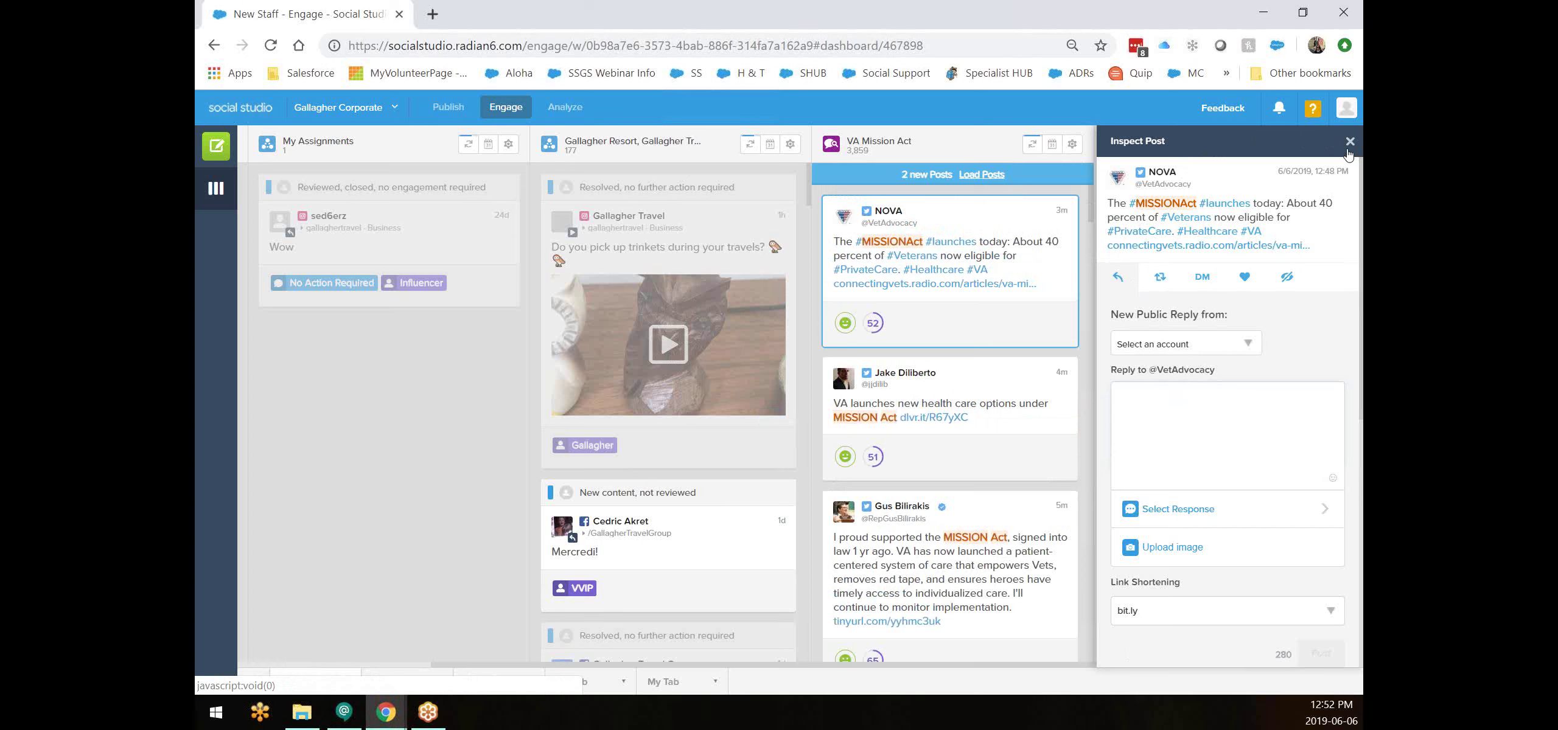
click(1347, 146)
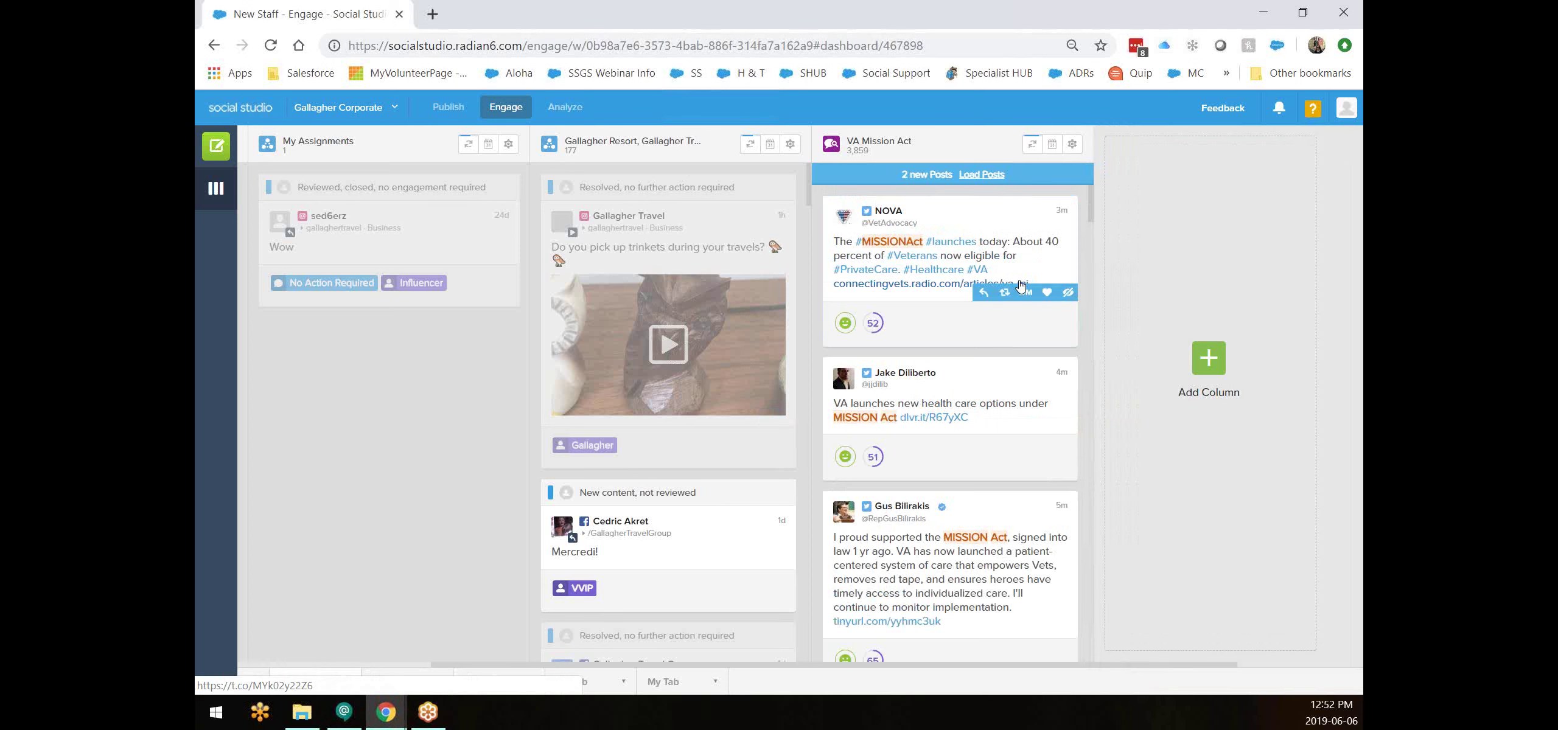
Apply the Compliment macro to the NOVA post, check the post's updated info and return to its macro list.
click(994, 217)
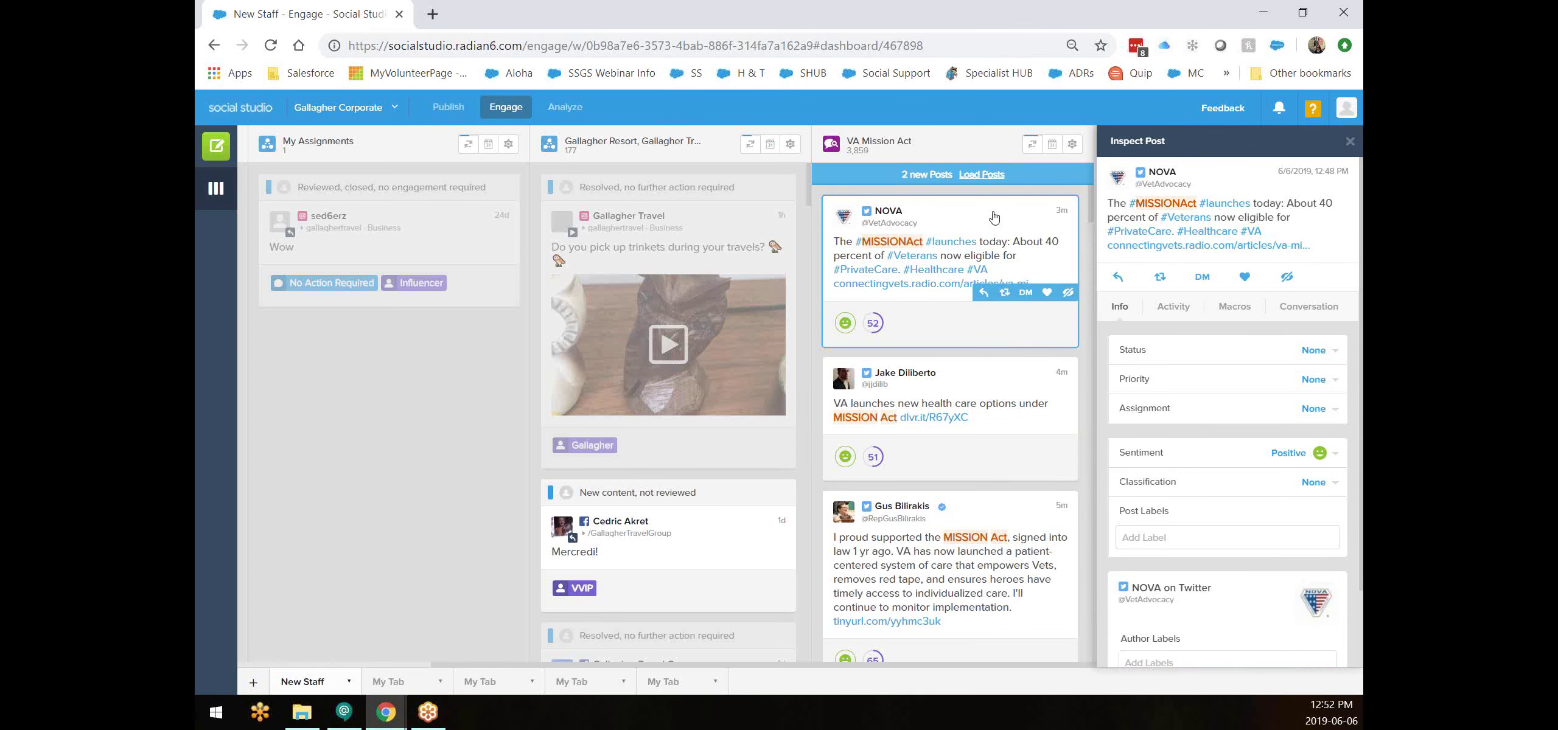
click(1235, 307)
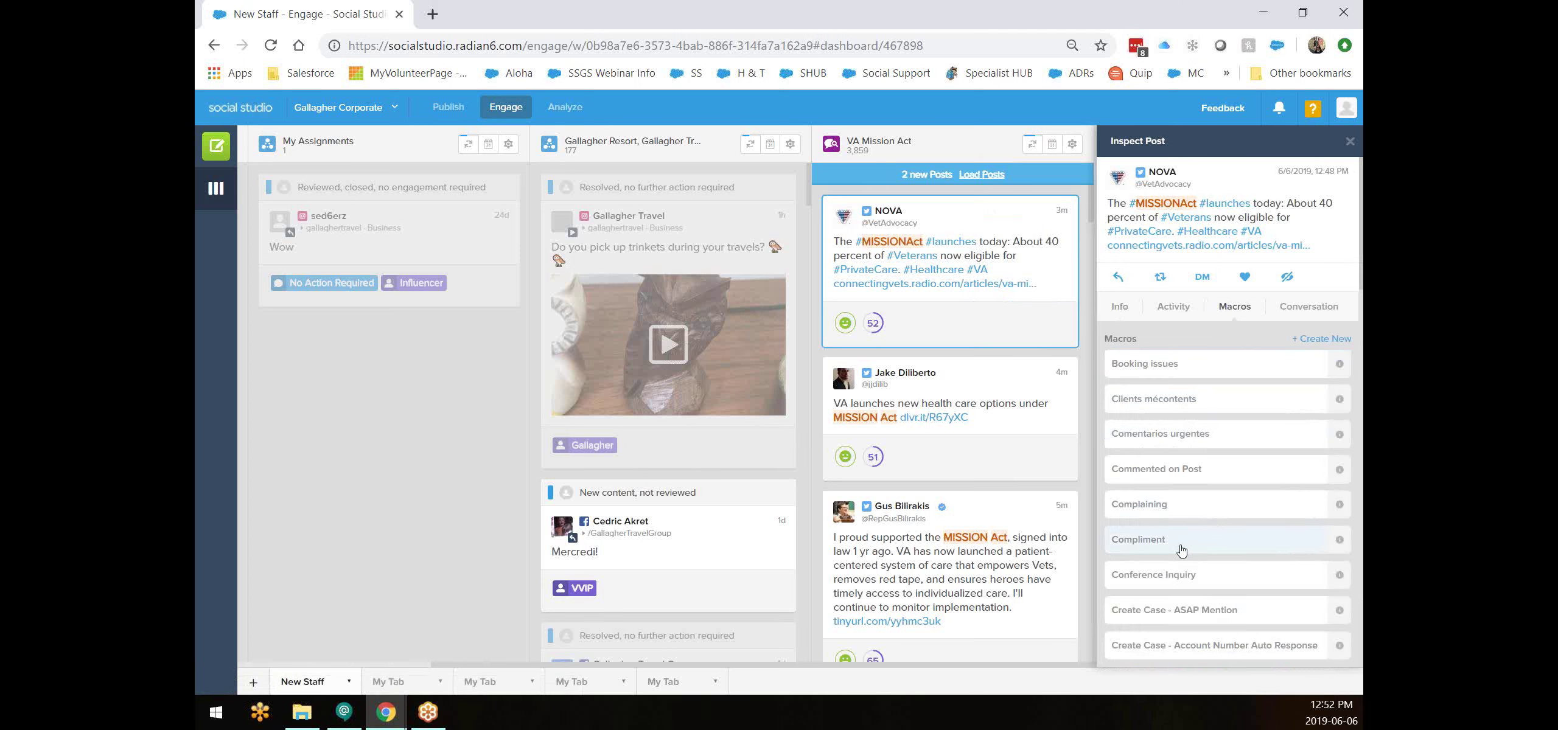
click(1143, 547)
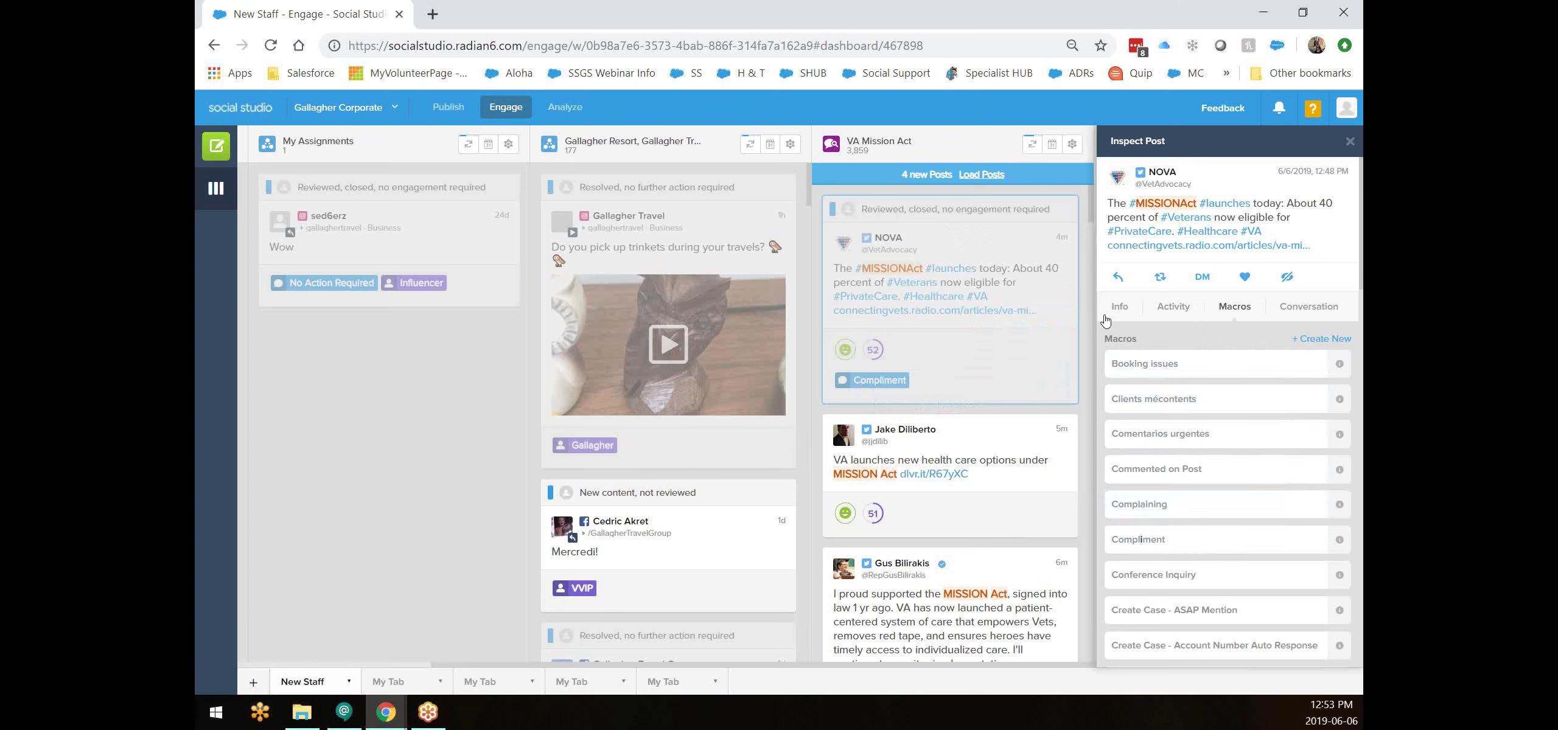
click(1129, 313)
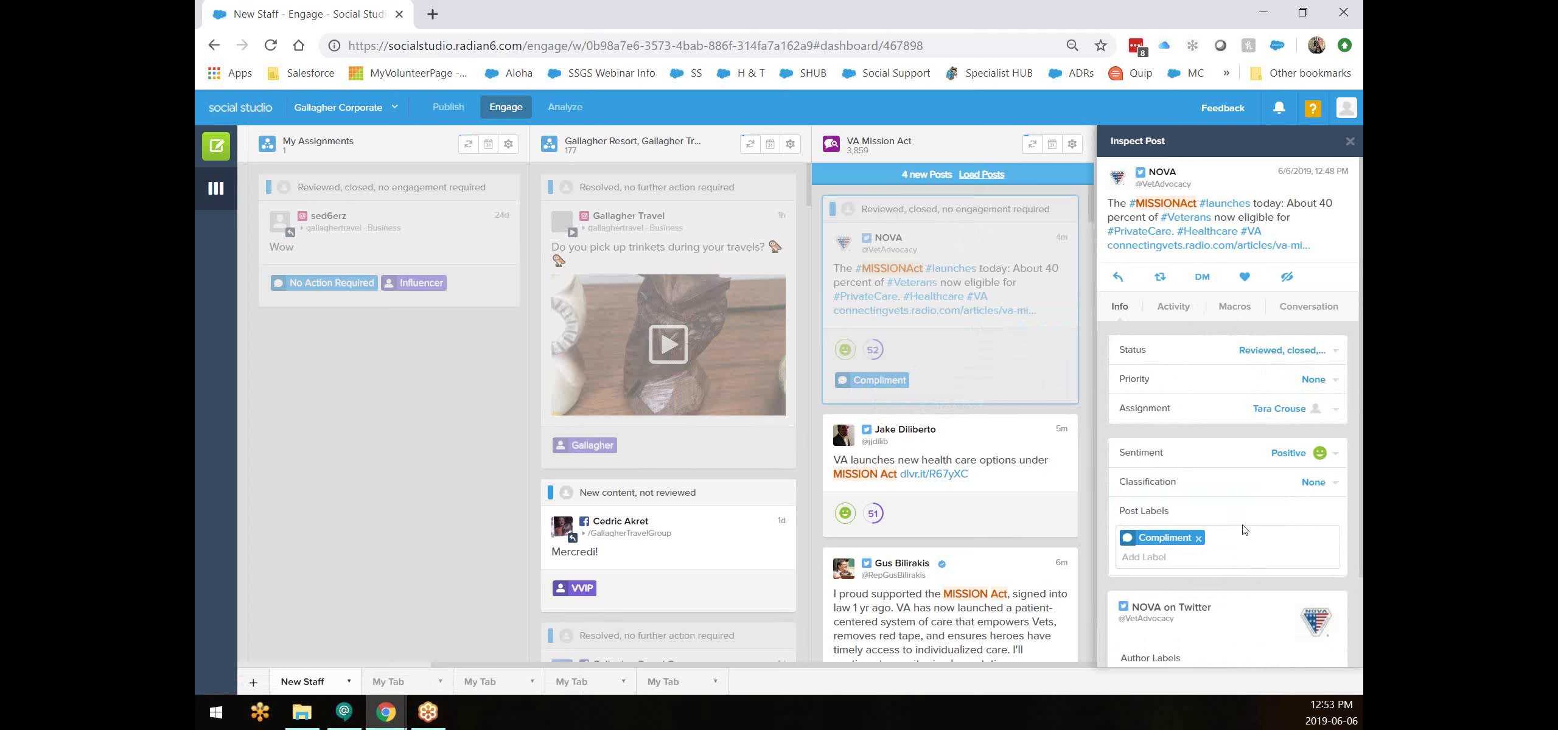
click(1226, 313)
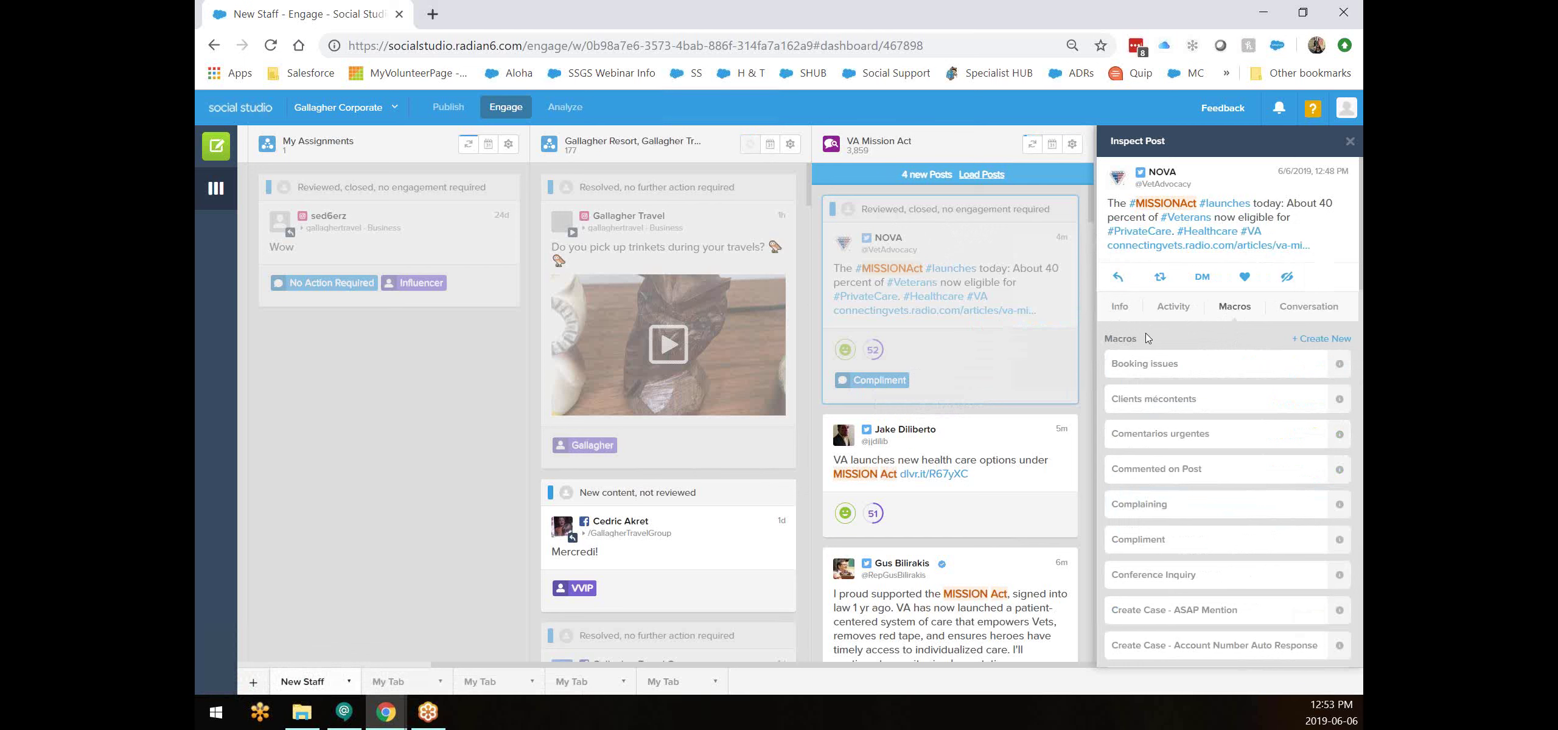